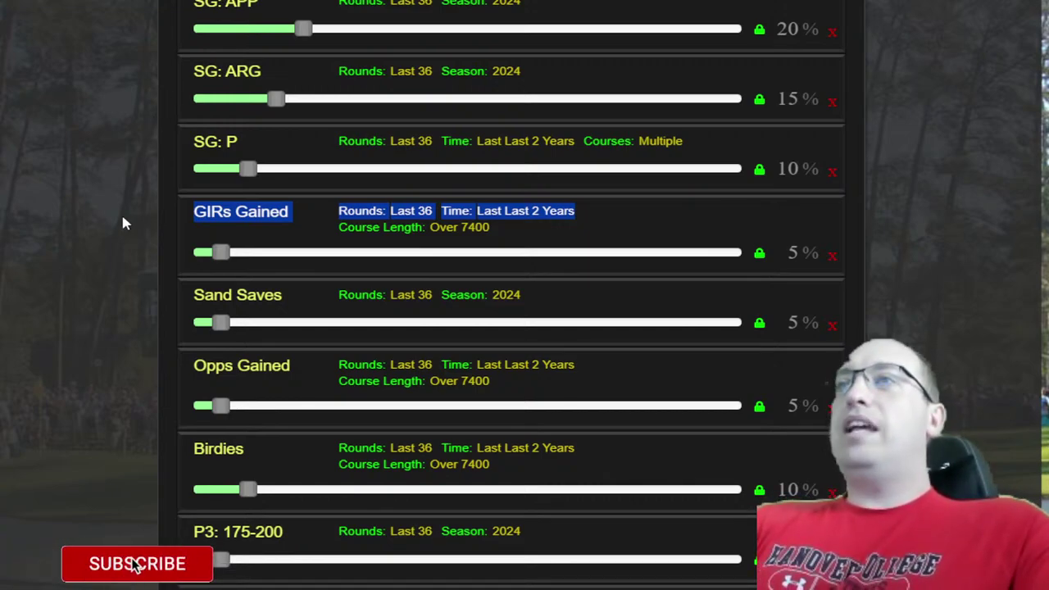
Step: Review the stat model's weights and filters, highlighting the Birdies, P3: 175-200 and SG: Par 4 entries
scroll(103, 215, "down", 2)
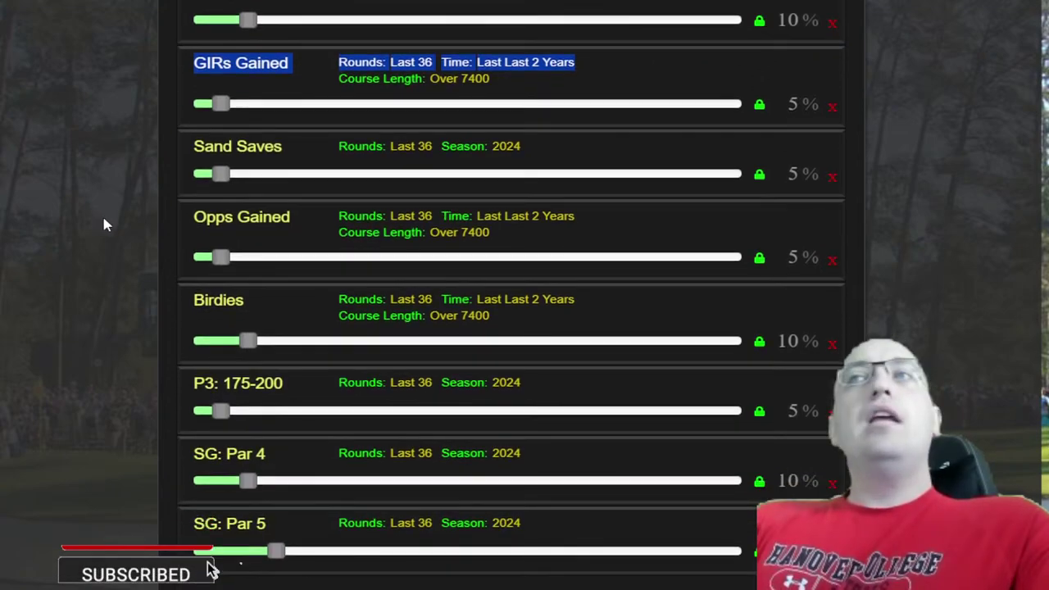
left_click_drag(188, 300, 577, 335)
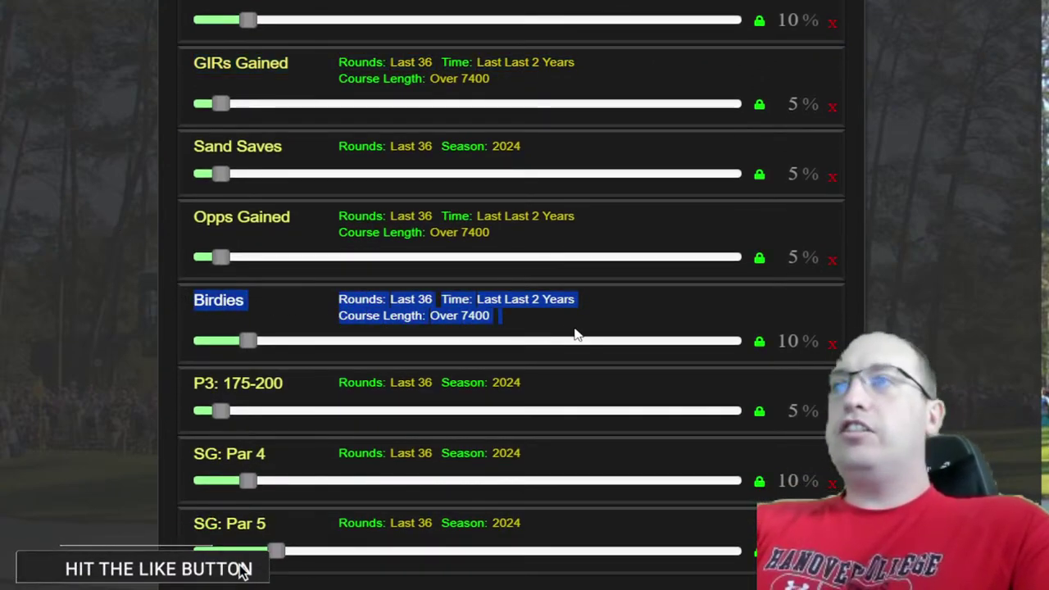
left_click(375, 309)
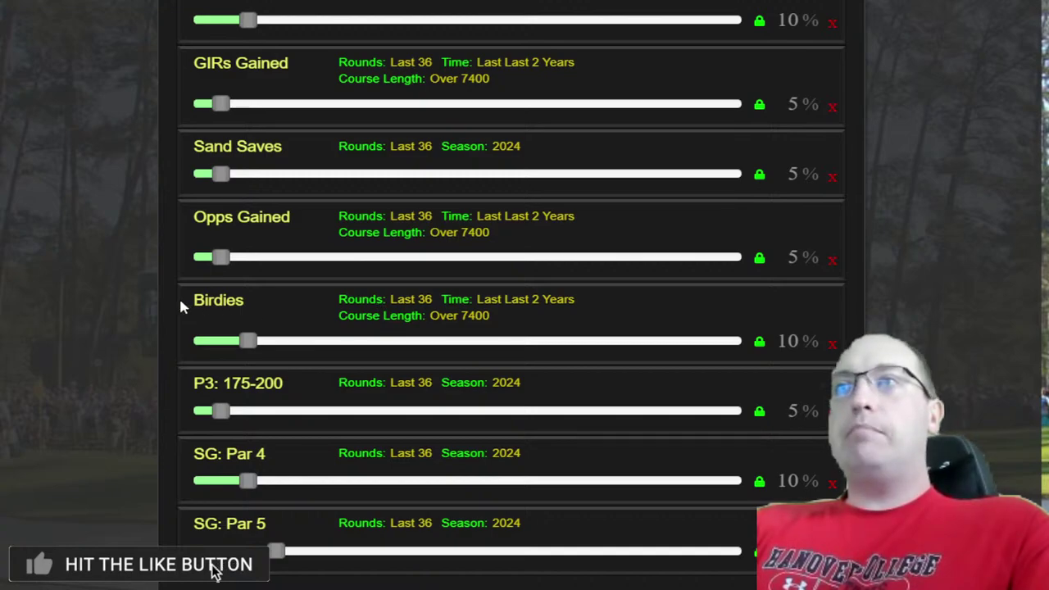
left_click_drag(182, 307, 641, 346)
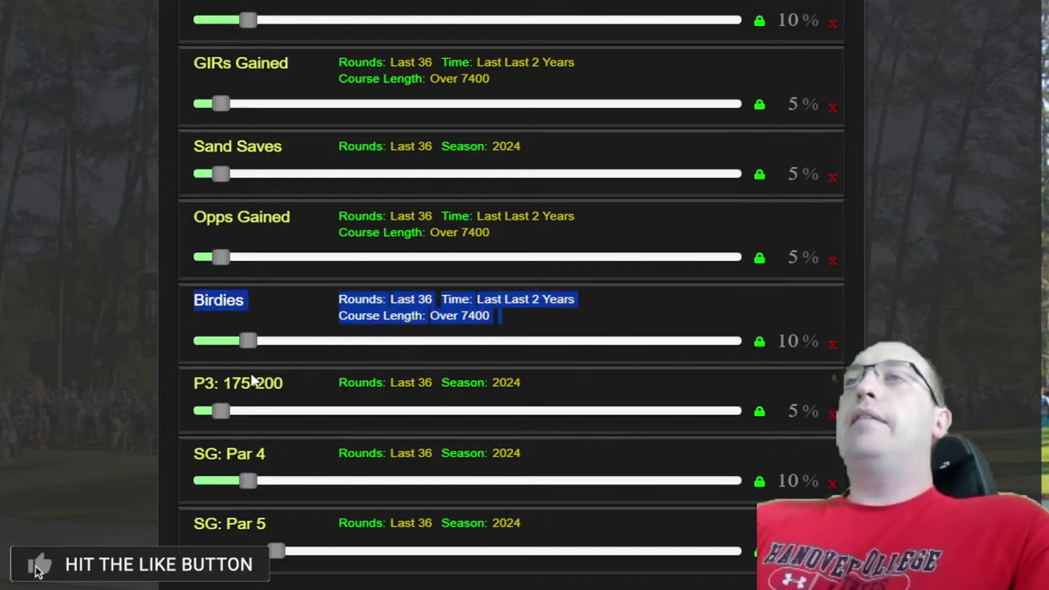
left_click_drag(184, 382, 633, 385)
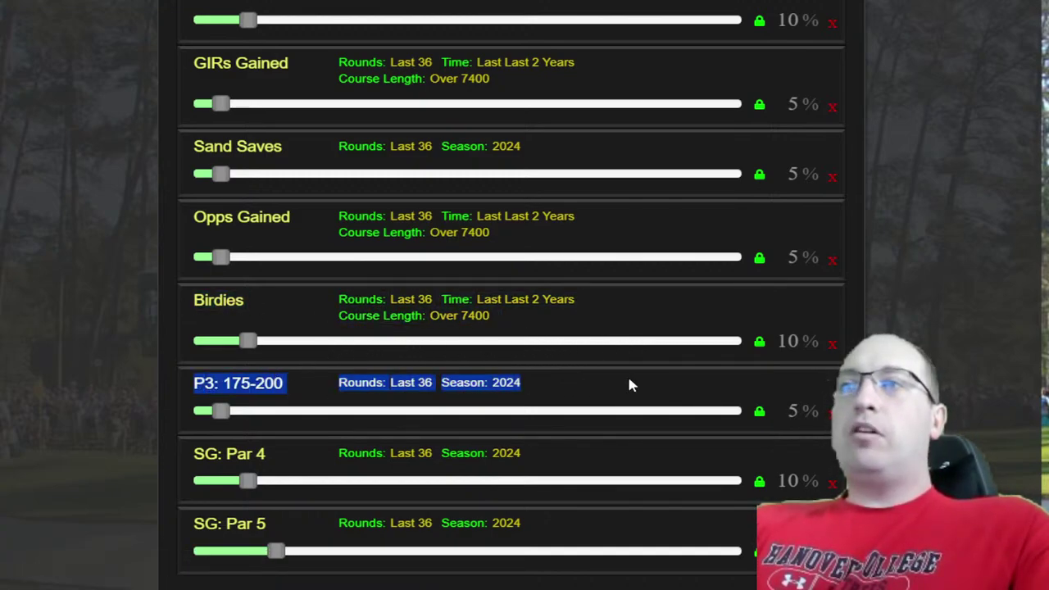
left_click_drag(185, 453, 591, 459)
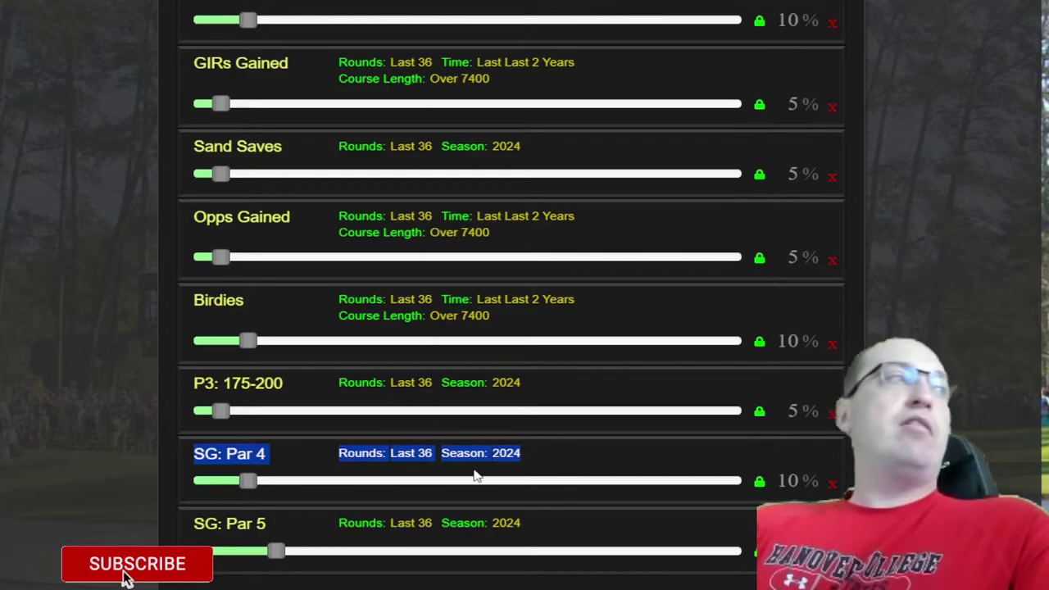
scroll(734, 353, "up", 3)
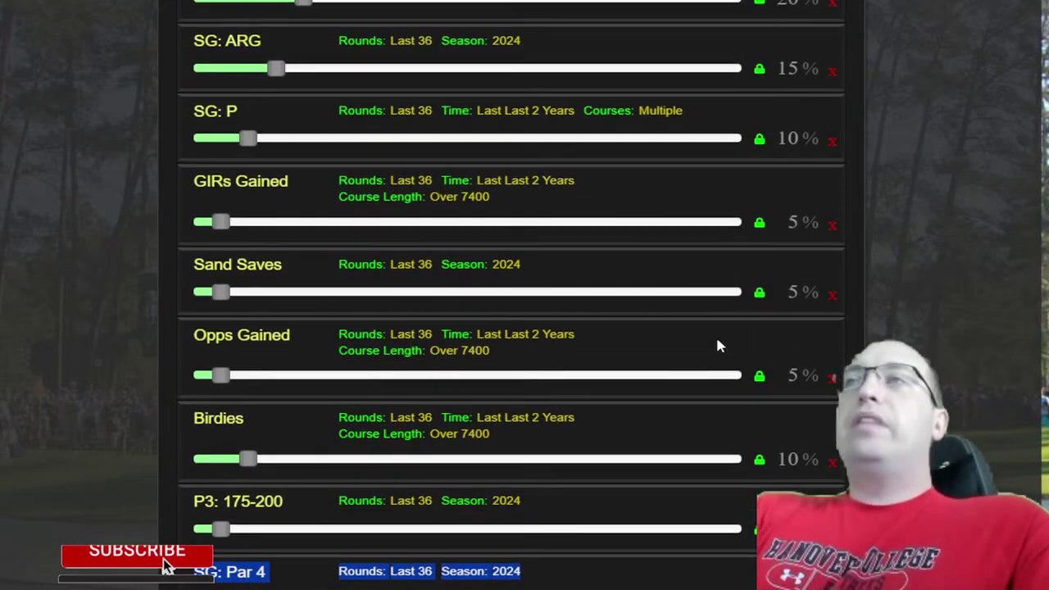
scroll(717, 341, "up", 1)
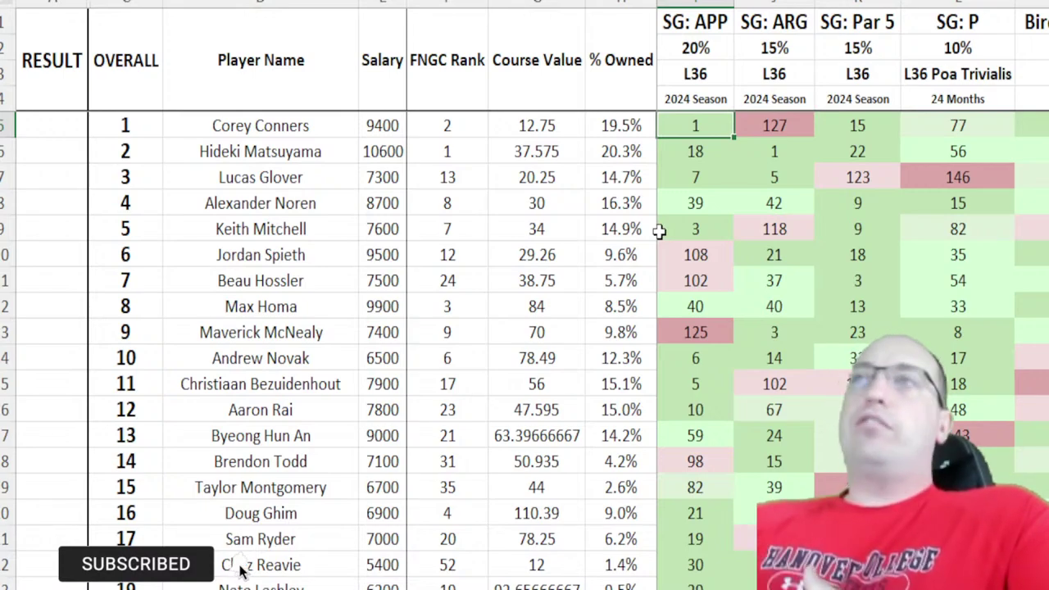
Step: Examine the FNGC Rank, strokes-gained stats, Course Value and % Owned columns in the Excel player spreadsheet
left_click(465, 5)
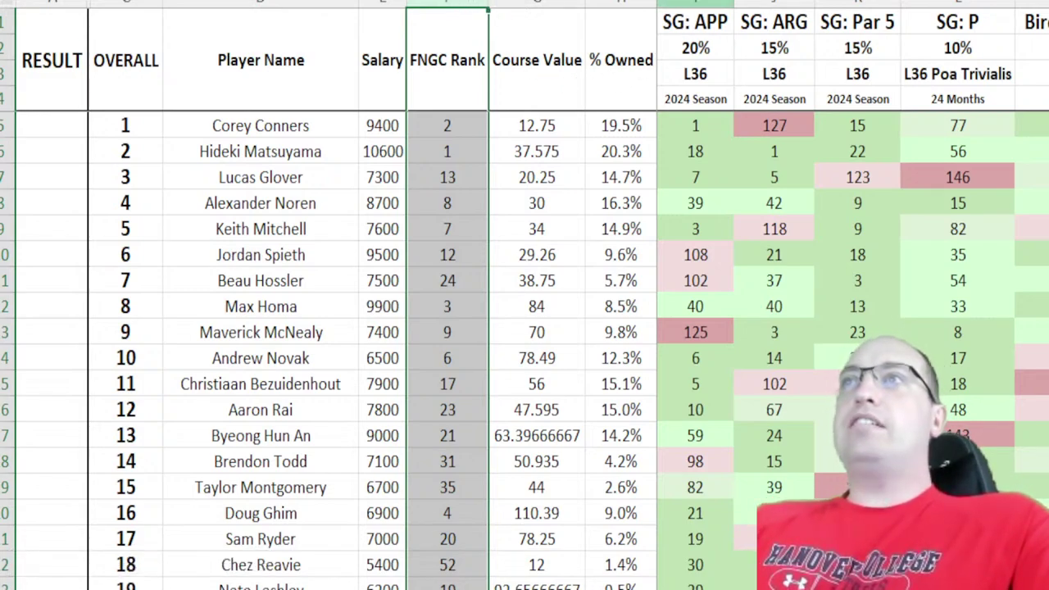
left_click_drag(695, 4, 1041, 3)
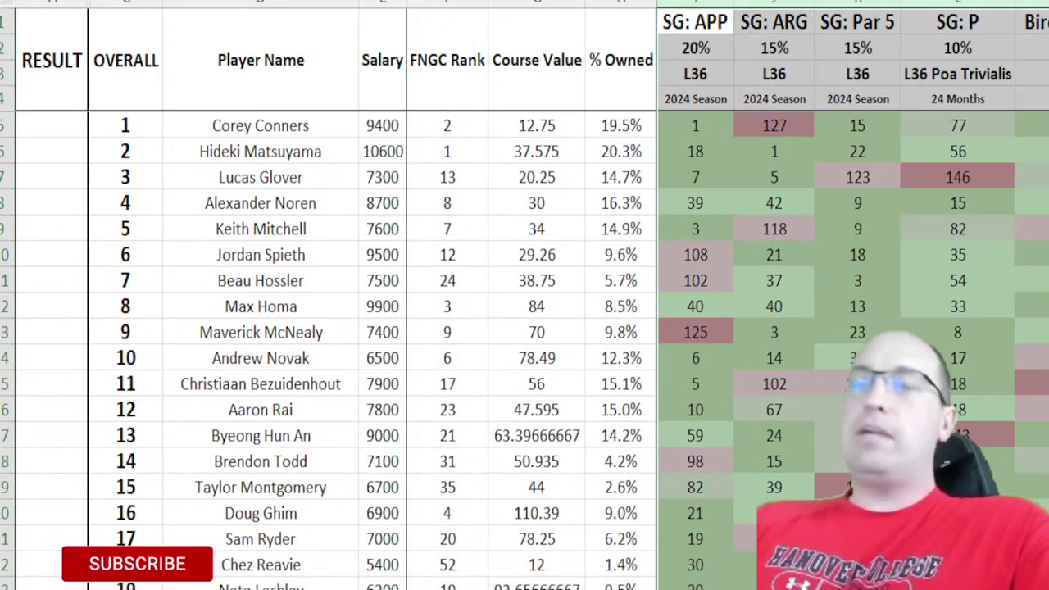
left_click(533, 7)
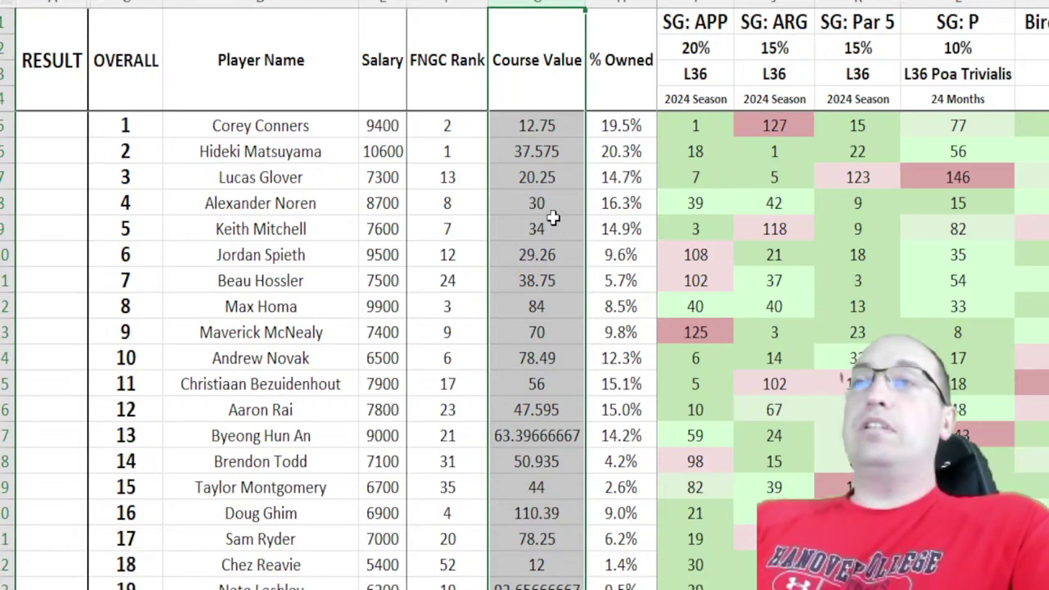
left_click(544, 125)
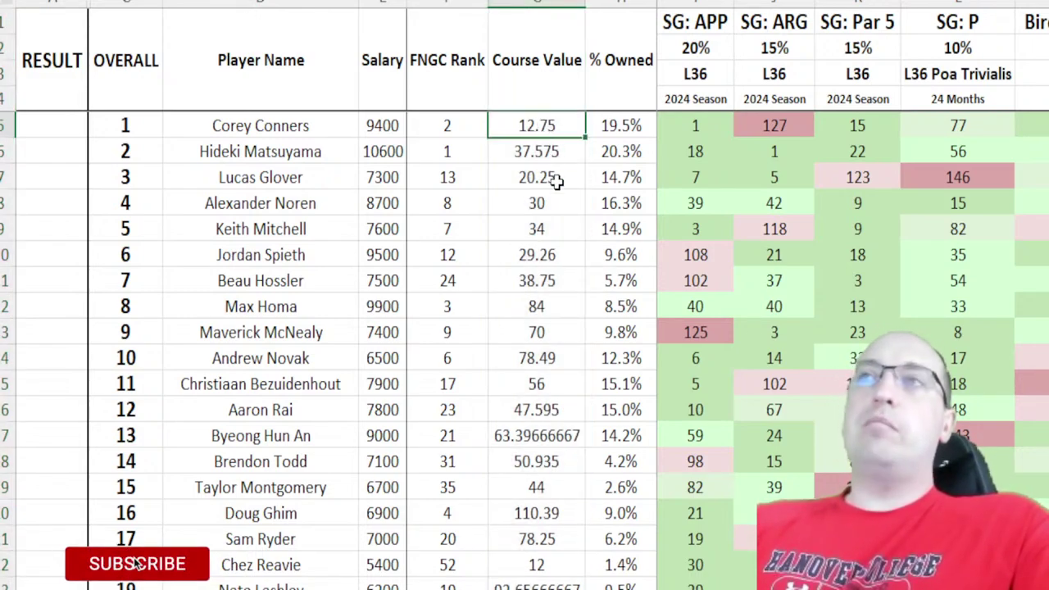
left_click(623, 5)
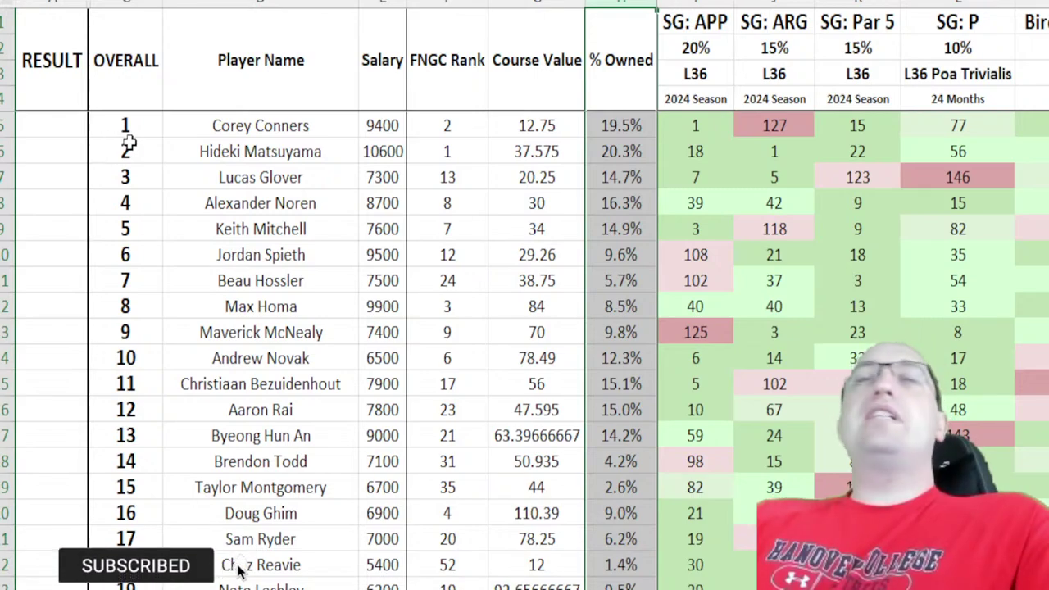
Step: Go through the names of the players ranked 1 to 10 overall, one at a time
left_click(259, 126)
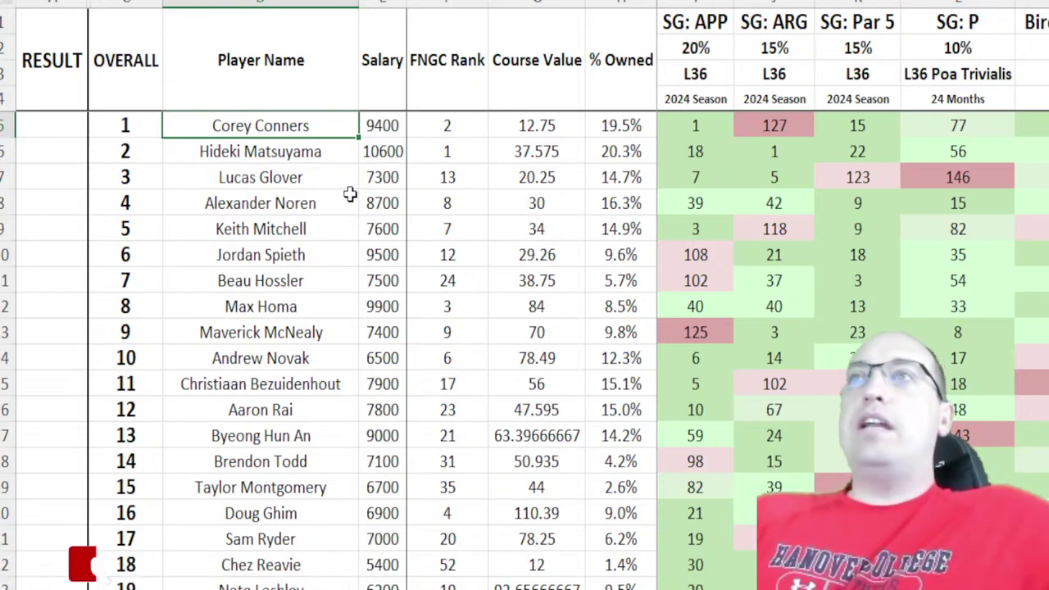
key("Down")
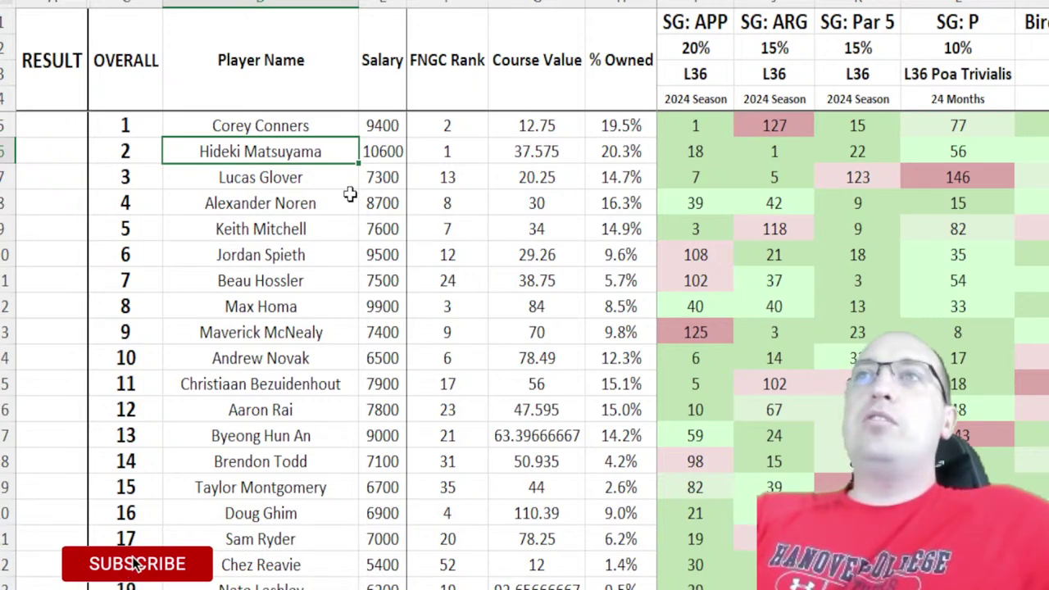
left_click(311, 179)
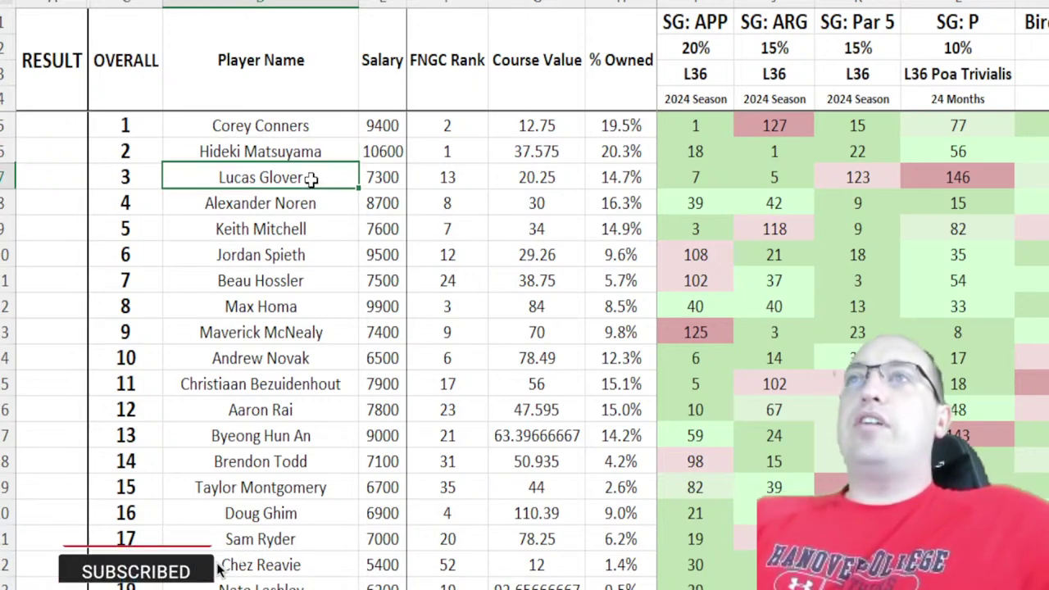
left_click(337, 209)
left_click(334, 229)
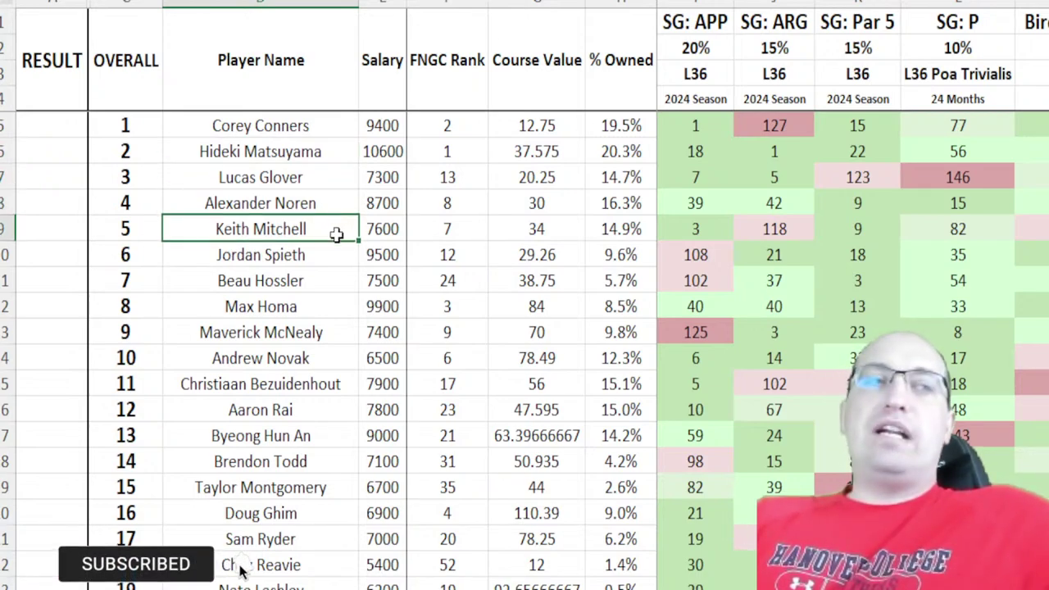
key("Down")
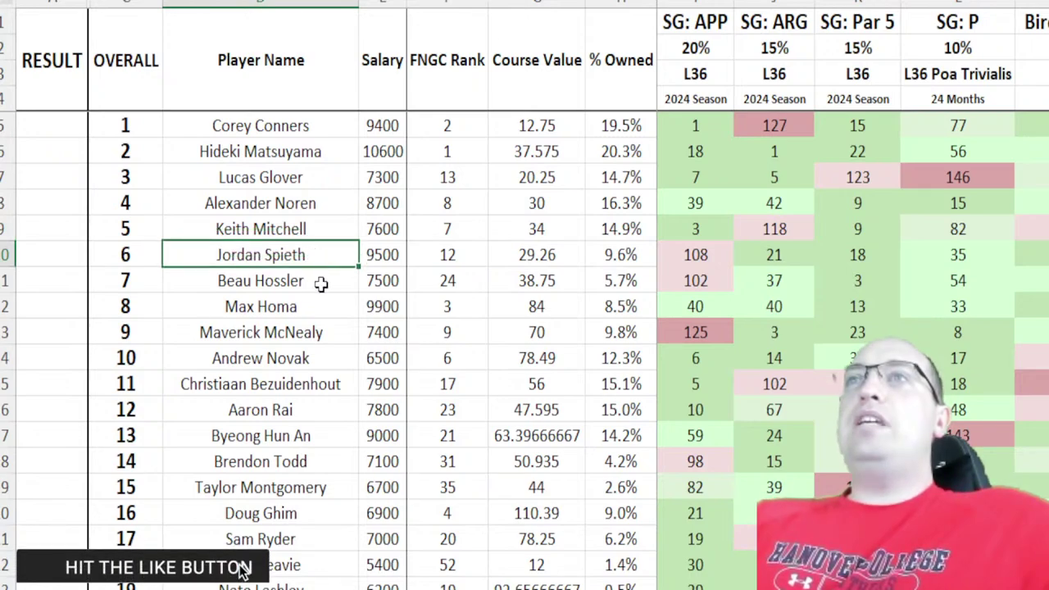
left_click(324, 287)
left_click(339, 309)
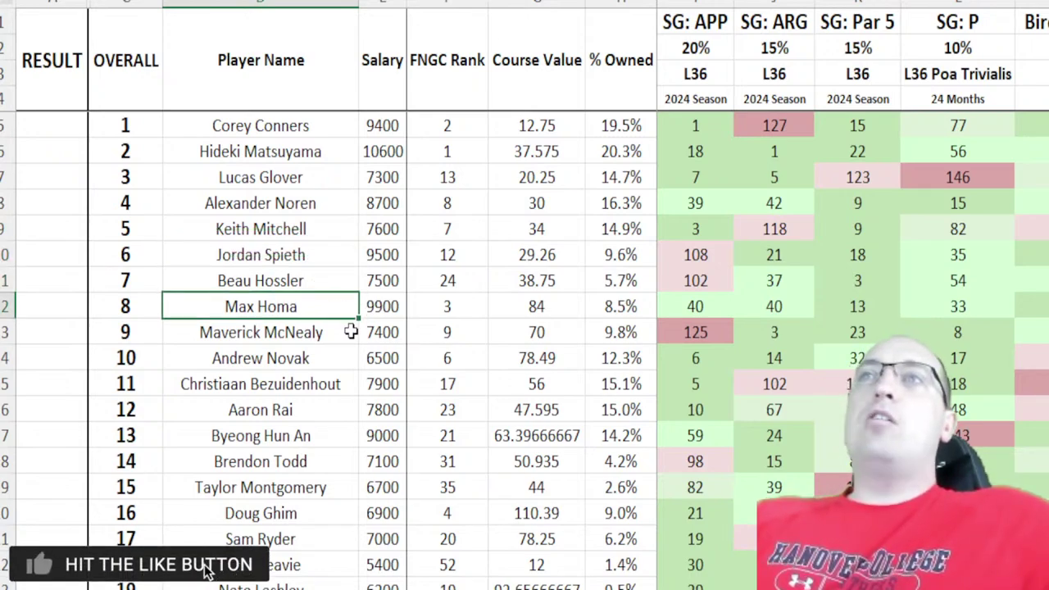
left_click(351, 332)
left_click(347, 361)
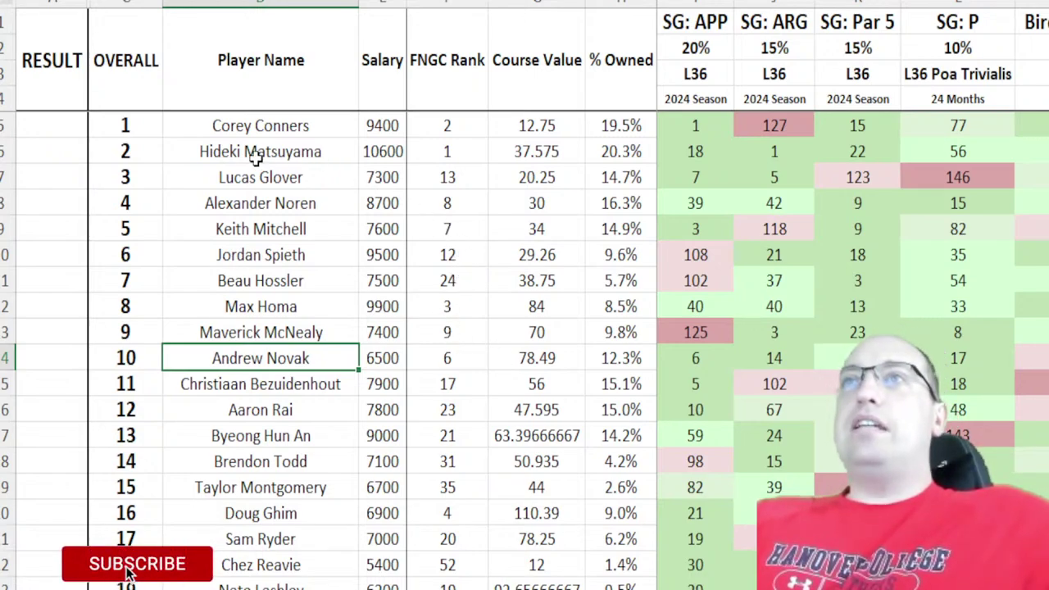
Step: Inspect the first RESULT cell and highlight the FNGC Rank, Course Value and % Owned columns together
left_click(78, 121)
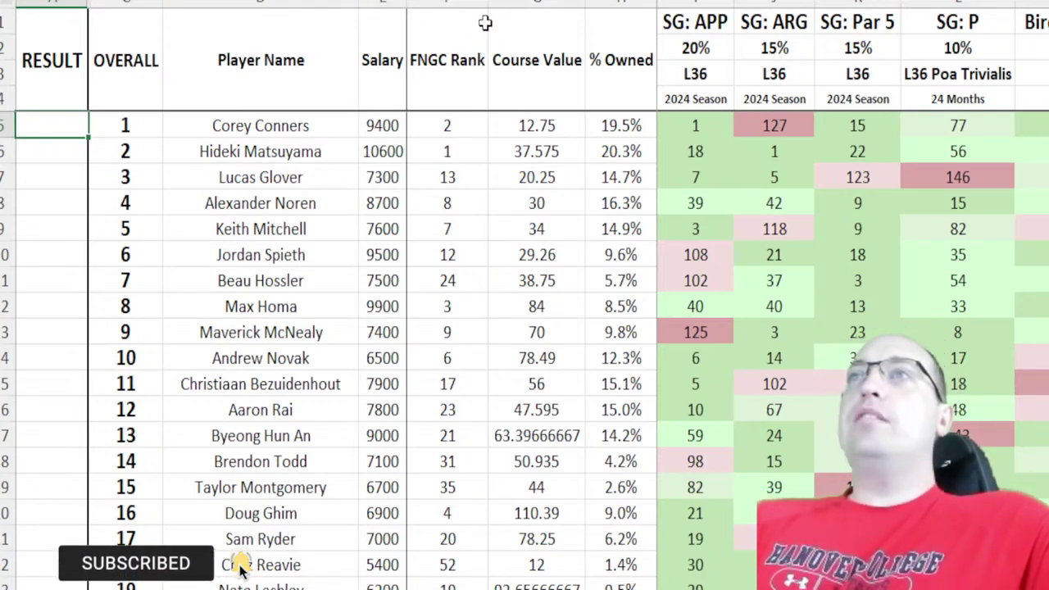
left_click_drag(446, 3, 603, 12)
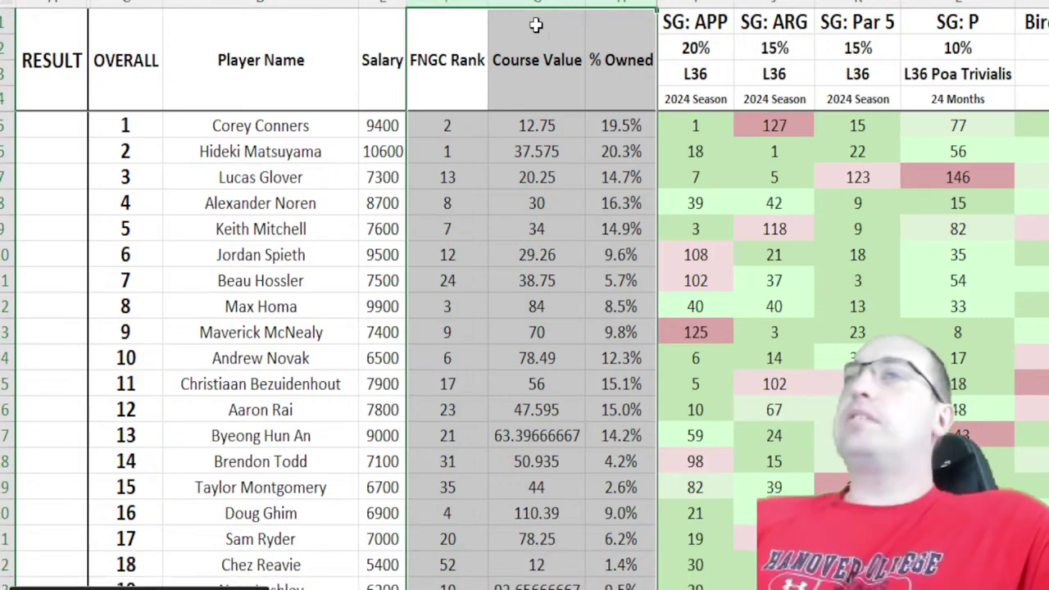
left_click(536, 232)
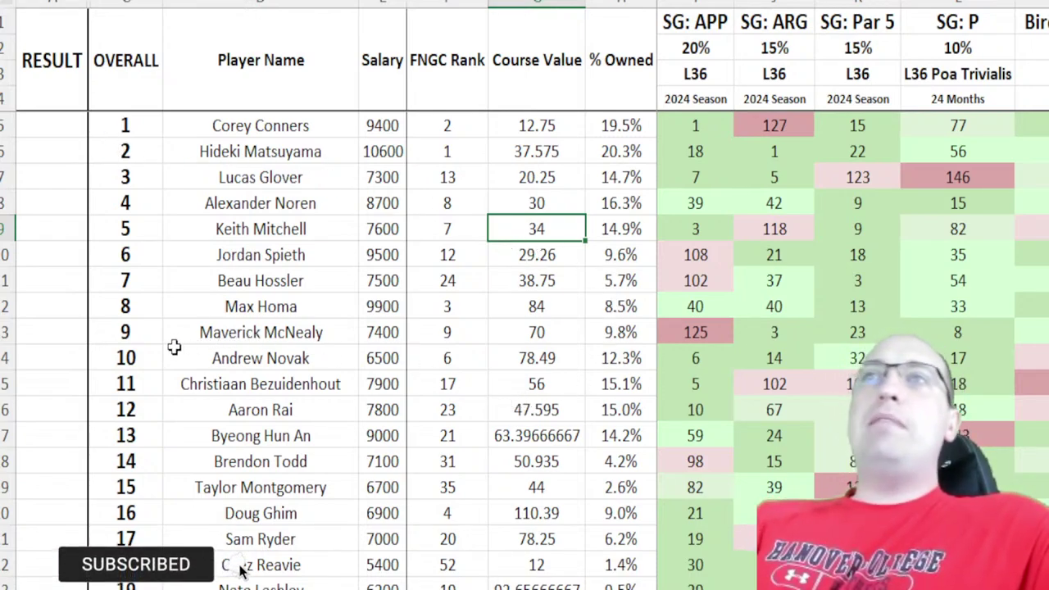
Step: Examine the 10th-ranked player's row and compare his SG: APP, SG: ARG, SG: Par 5 and SG: P rankings
left_click_drag(123, 358, 614, 352)
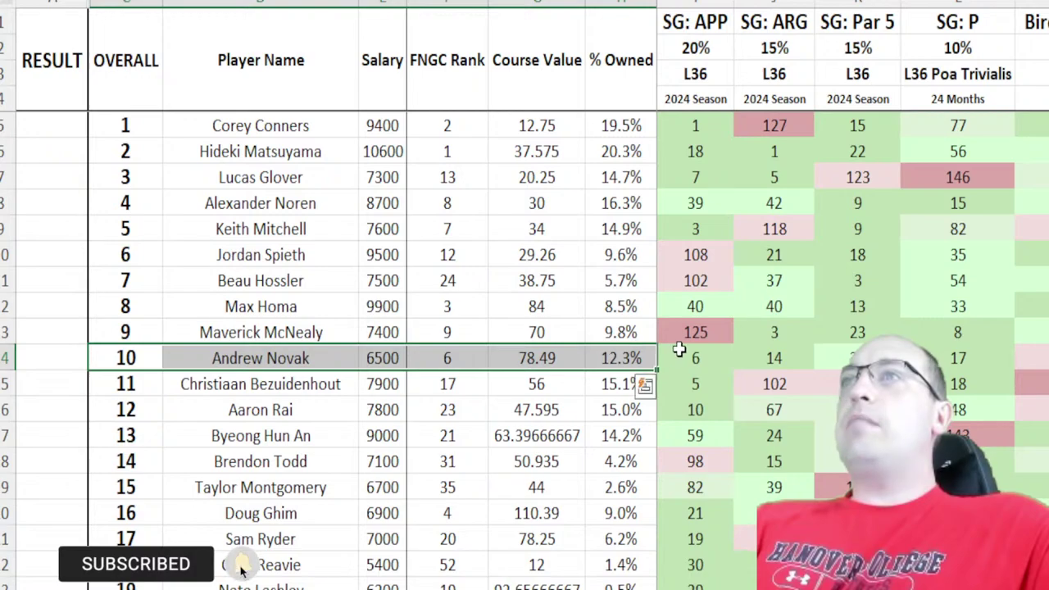
left_click(726, 358)
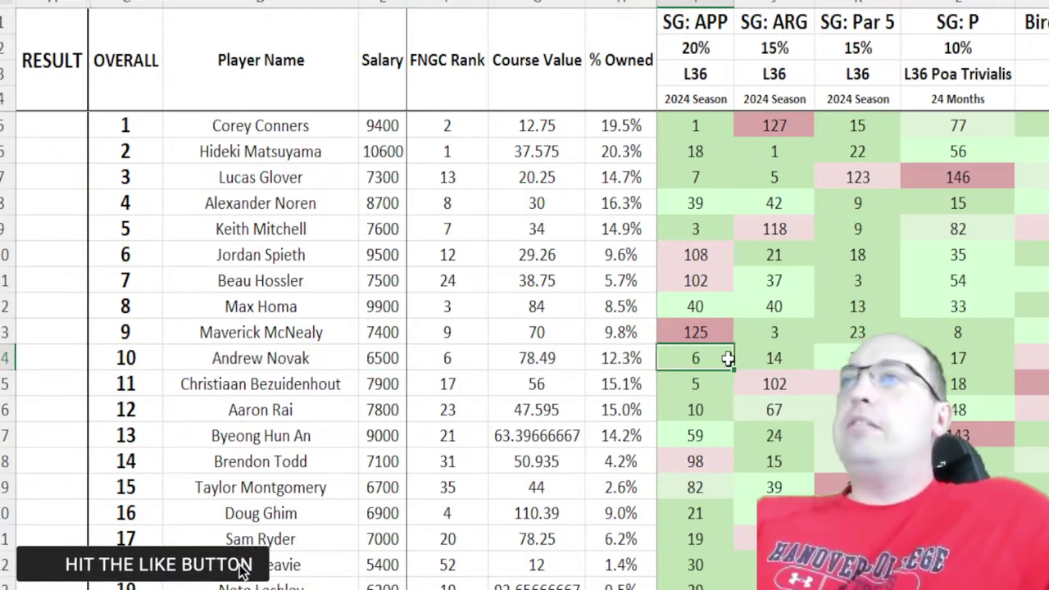
left_click(791, 350)
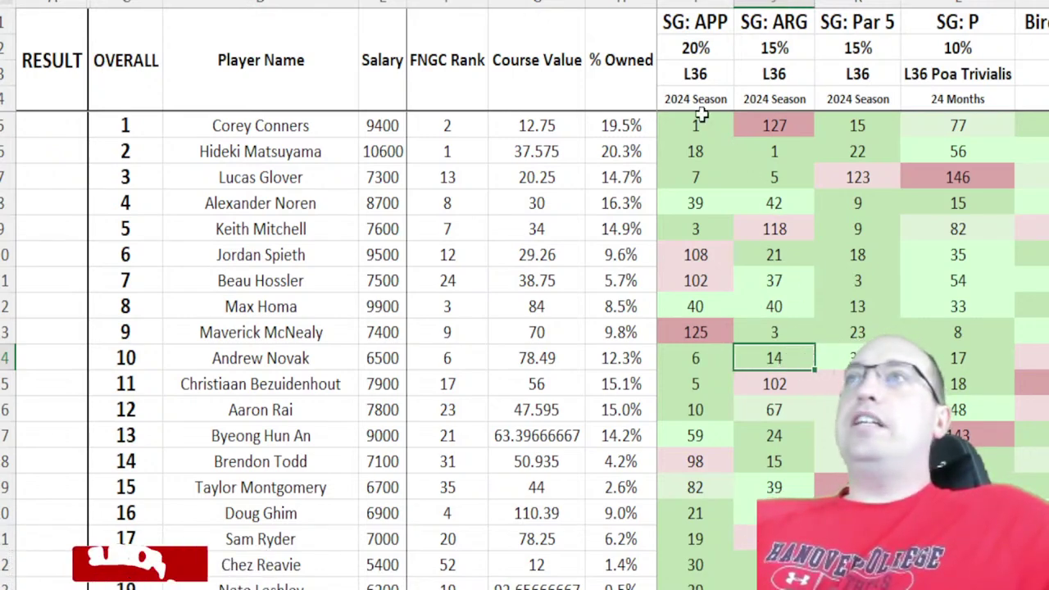
mouse_move(695, 4)
left_mouse_down()
mouse_move(853, 4)
mouse_move(782, 8)
left_mouse_up()
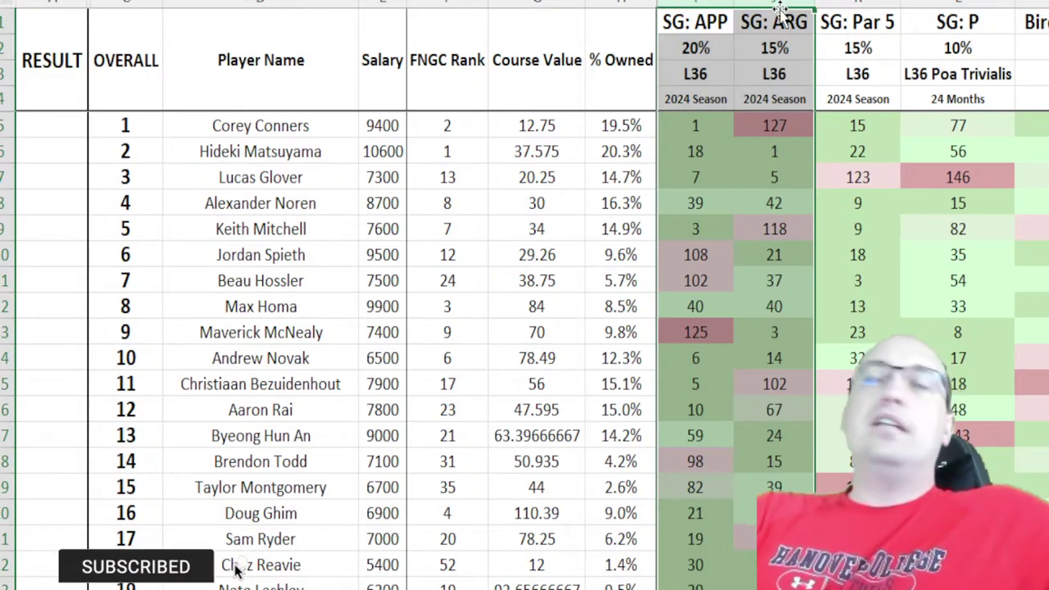
left_click(854, 350)
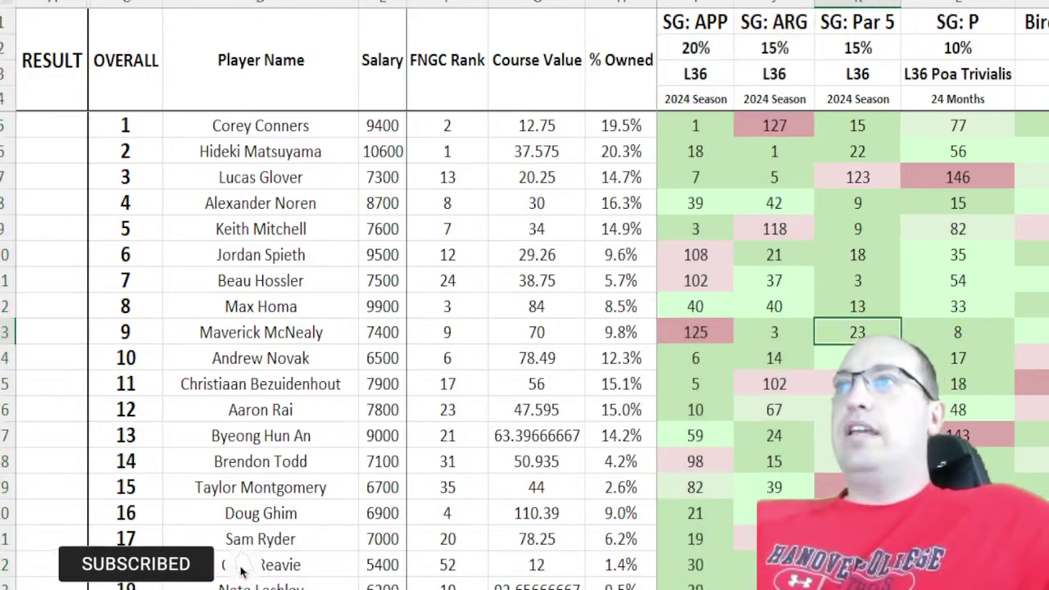
left_click(951, 357)
scroll(976, 273, "down", 1)
scroll(980, 266, "down", 1)
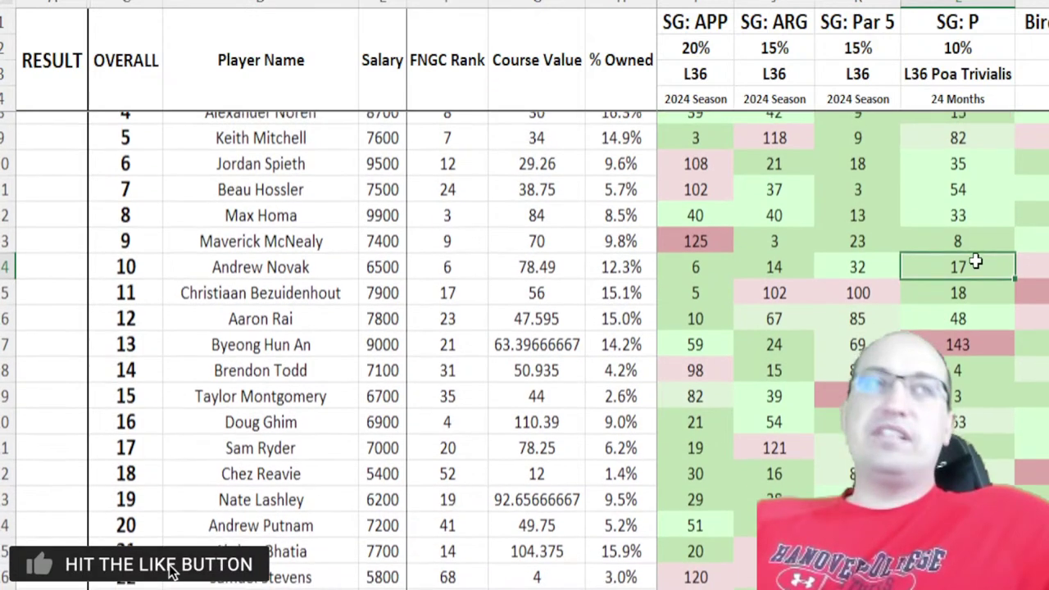
scroll(976, 262, "up", 1)
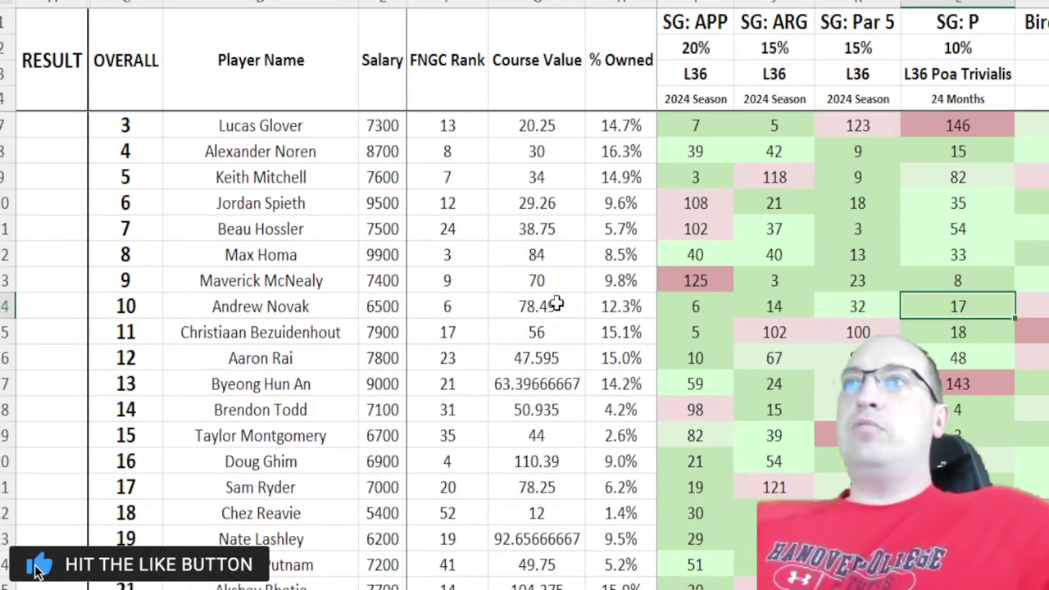
Step: Check the 10th-ranked player's FNGC Rank and % Owned, highlighting his summary row
left_click(476, 306)
scroll(606, 332, "up", 1)
scroll(607, 332, "up", 1)
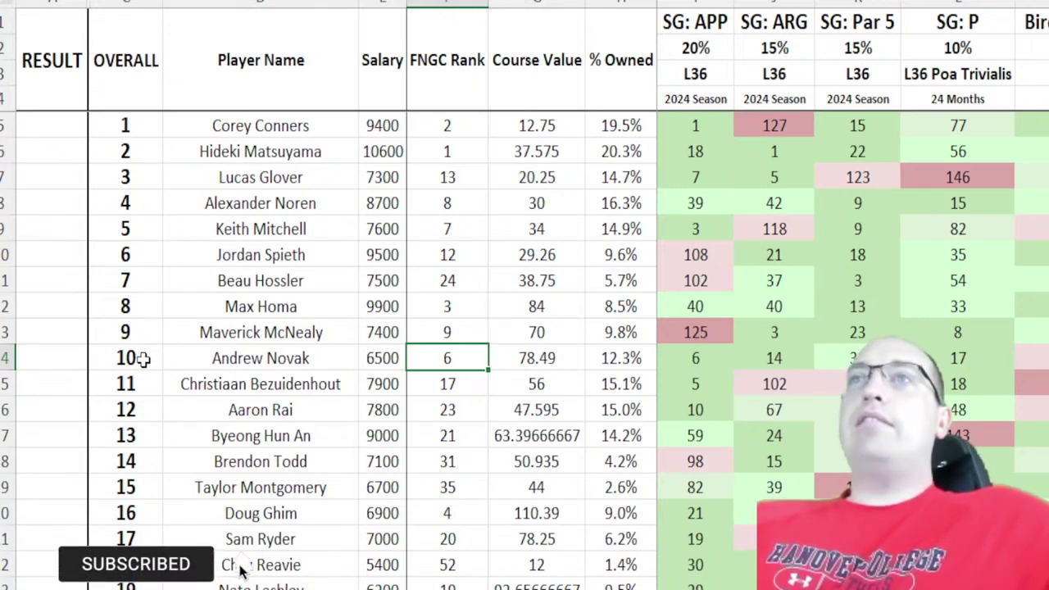
left_click_drag(143, 358, 705, 361)
left_click(602, 358)
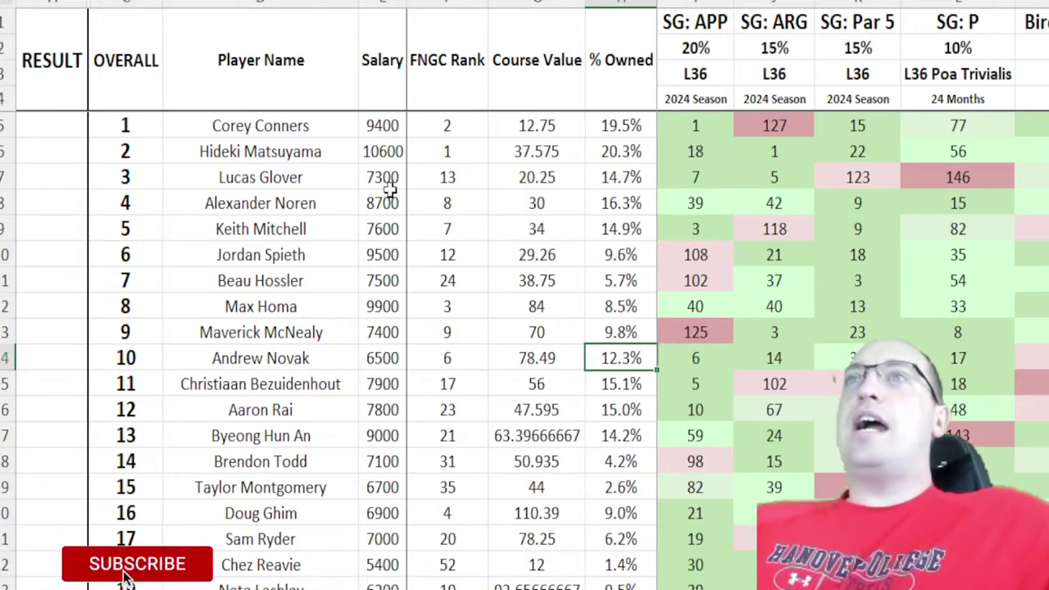
Step: Highlight the 3rd-ranked player's summary and SG: APP and SG: ARG values, and check the 5th-ranked player's SG: APP
left_click_drag(120, 176, 616, 180)
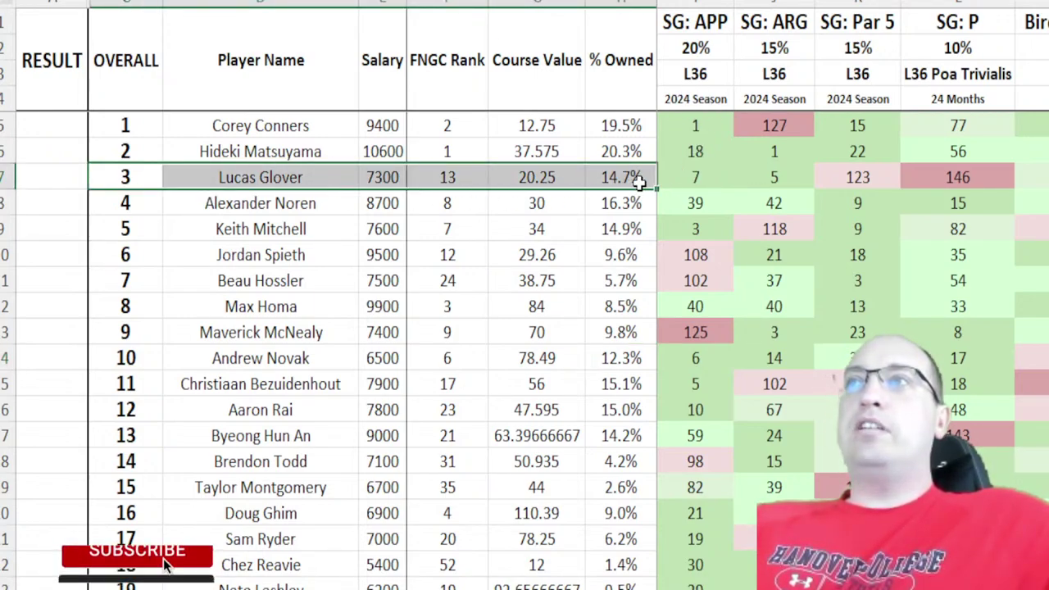
left_click_drag(726, 175, 795, 178)
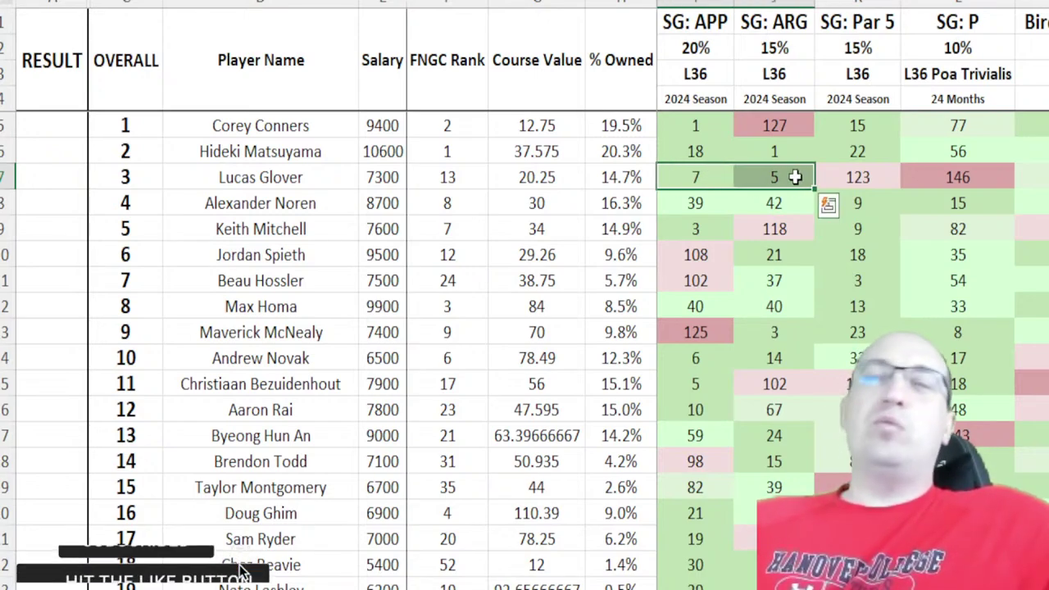
left_click(696, 229)
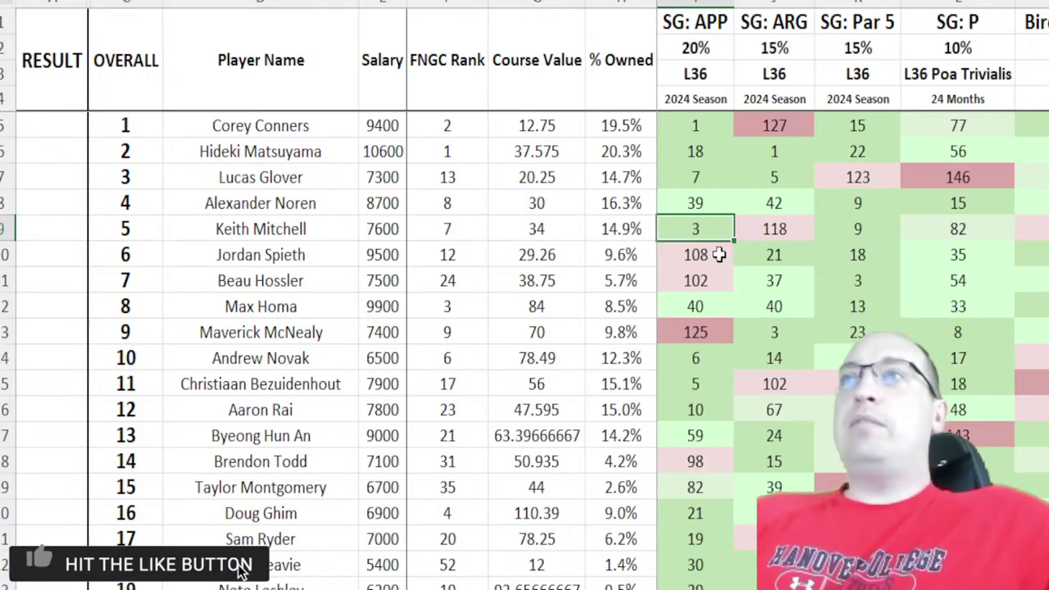
Step: Check the 5th-ranked player's SG: Par 5 and % Owned, and highlight his summary from OVERALL through % Owned
left_click(856, 227)
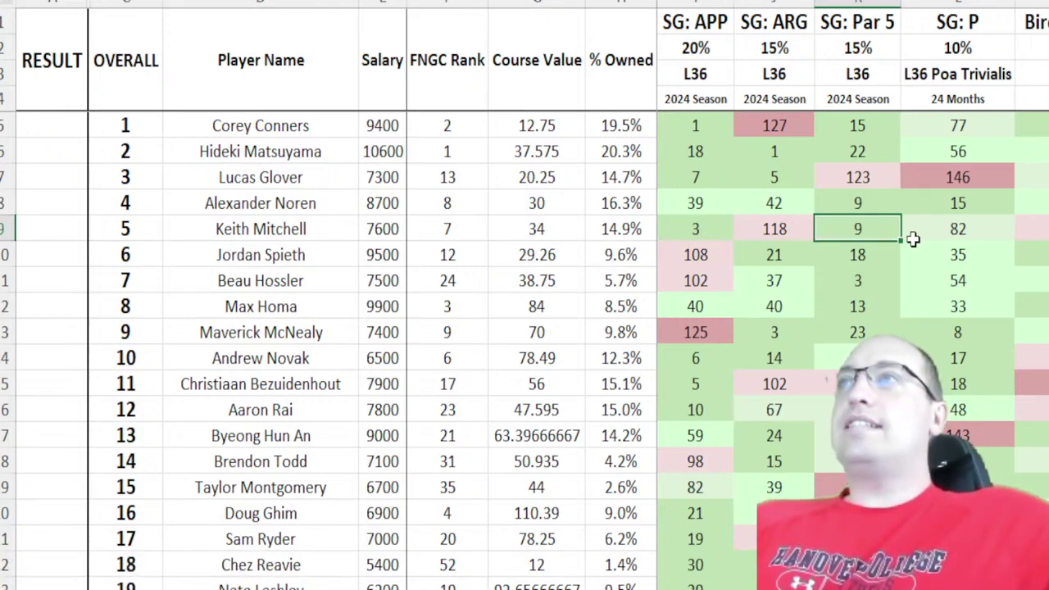
key("Left")
key("Left")
key("Left")
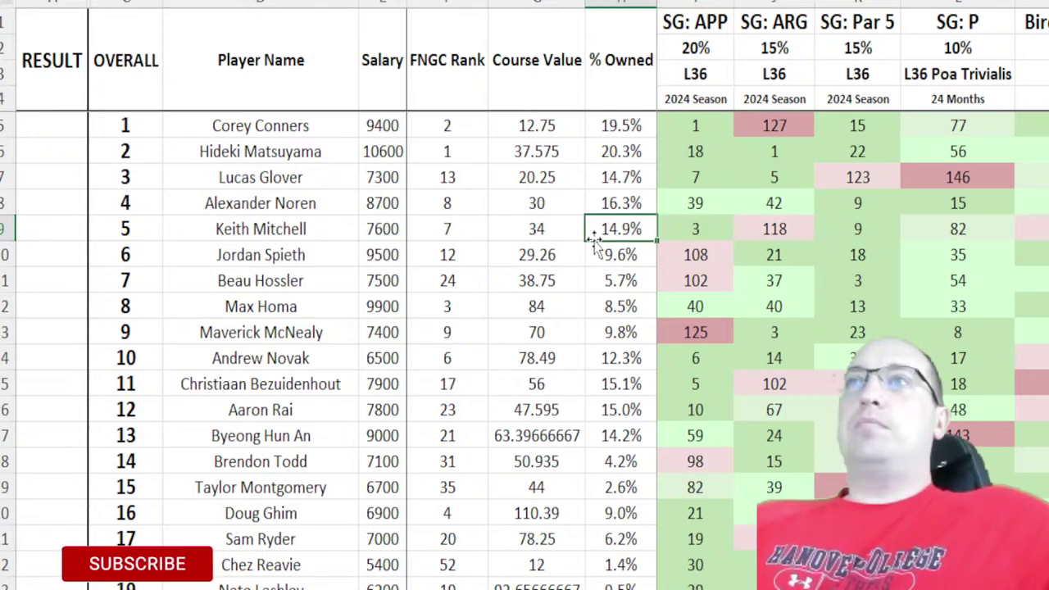
left_click_drag(143, 229, 632, 226)
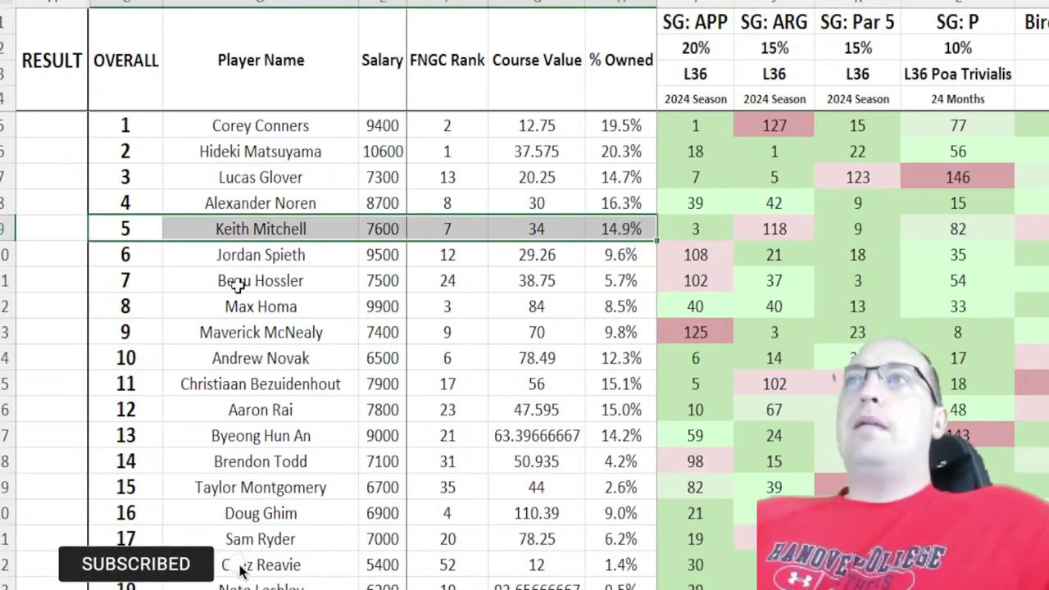
Step: Highlight the 7th-ranked player's summary and check his % Owned and FNGC Rank
left_click(152, 282)
left_click_drag(153, 282, 633, 288)
left_click(635, 283)
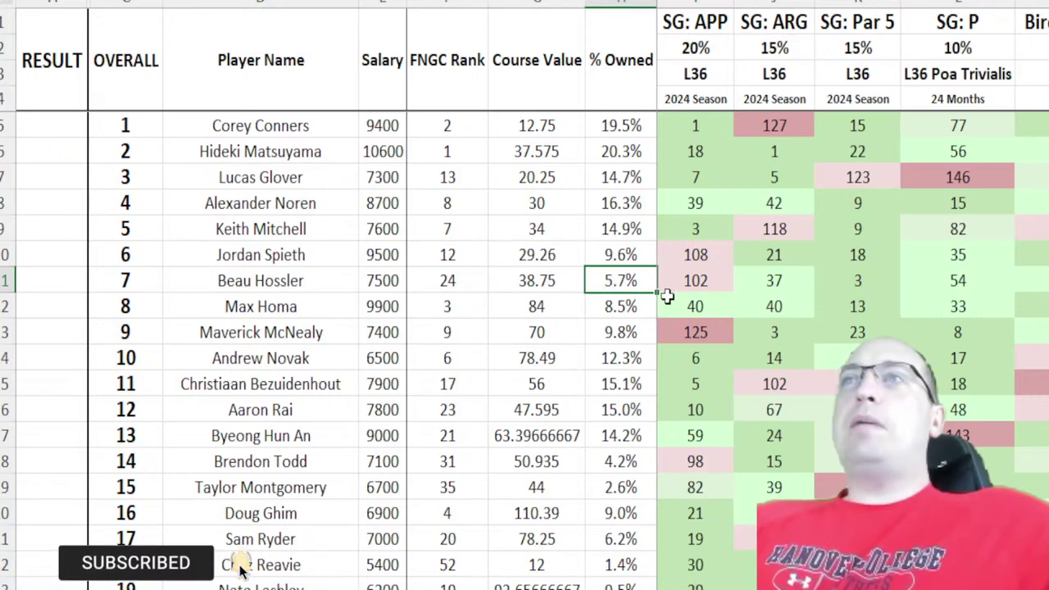
left_click(672, 291)
key("Left")
key("Left")
key("Left")
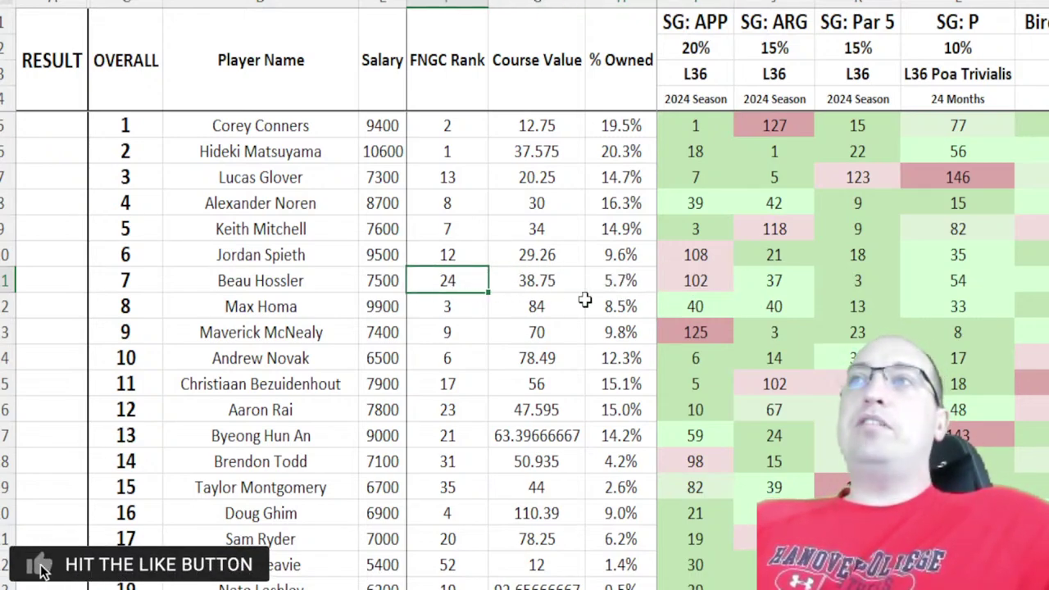
Step: Compare the 7th-ranked player's SG: APP, SG: Par 5 and SG: ARG rankings
key("Right")
key("Right")
key("Right")
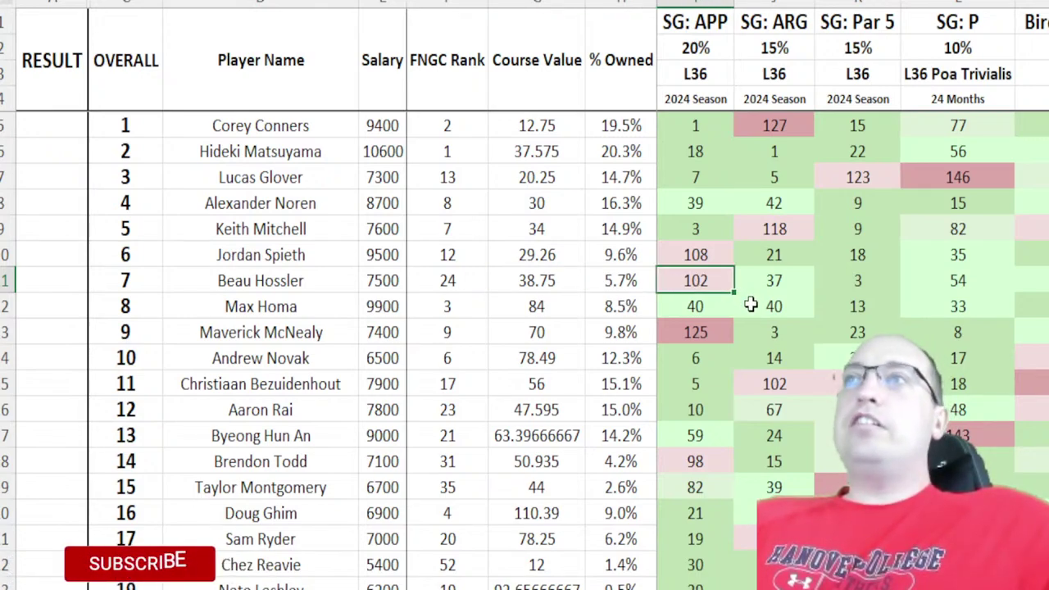
key("Right")
key("Right")
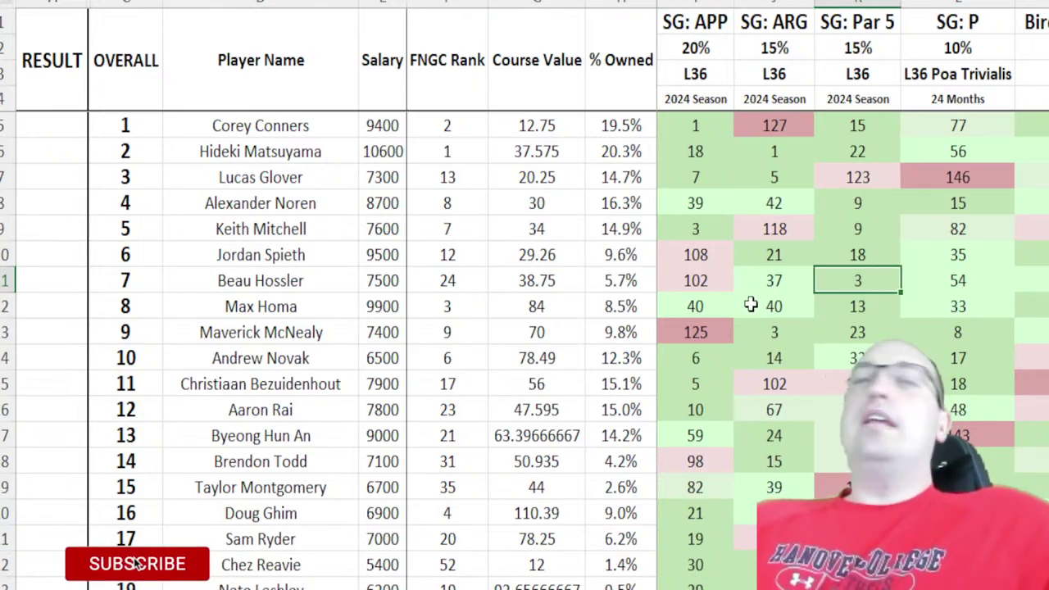
left_click(775, 279)
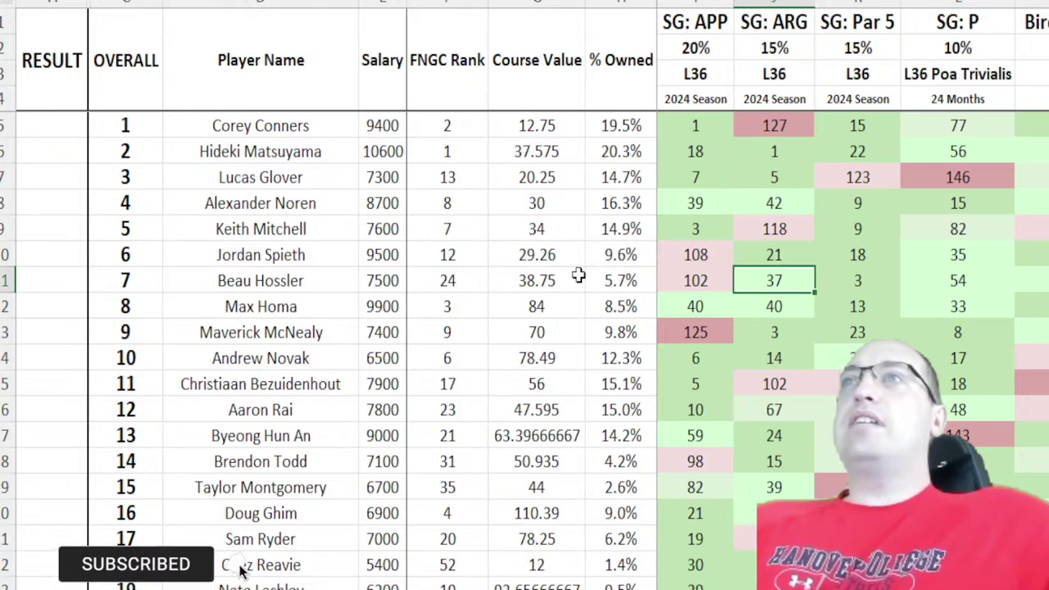
Step: Check the 7th-ranked player's Course Value and the columns following it in his row
left_click(545, 277)
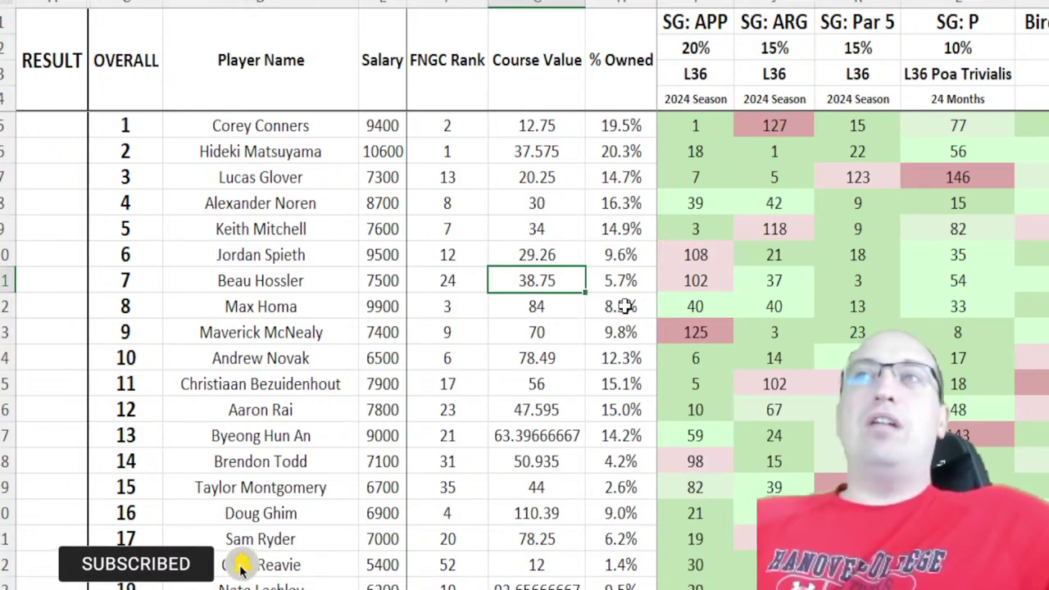
key("Right")
key("Right")
key("Right")
key("Right")
key("Right")
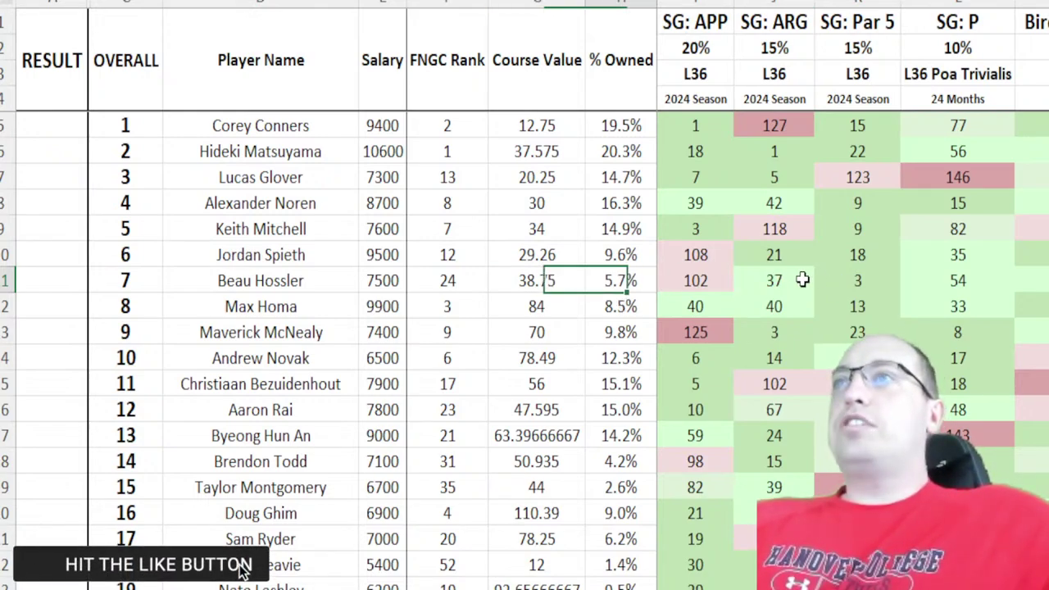
Step: Recheck the 7th-ranked player's SG: APP, highlight his stats from SG: ARG through Birdies Gained, and single out SG: Par 5
left_click(707, 284)
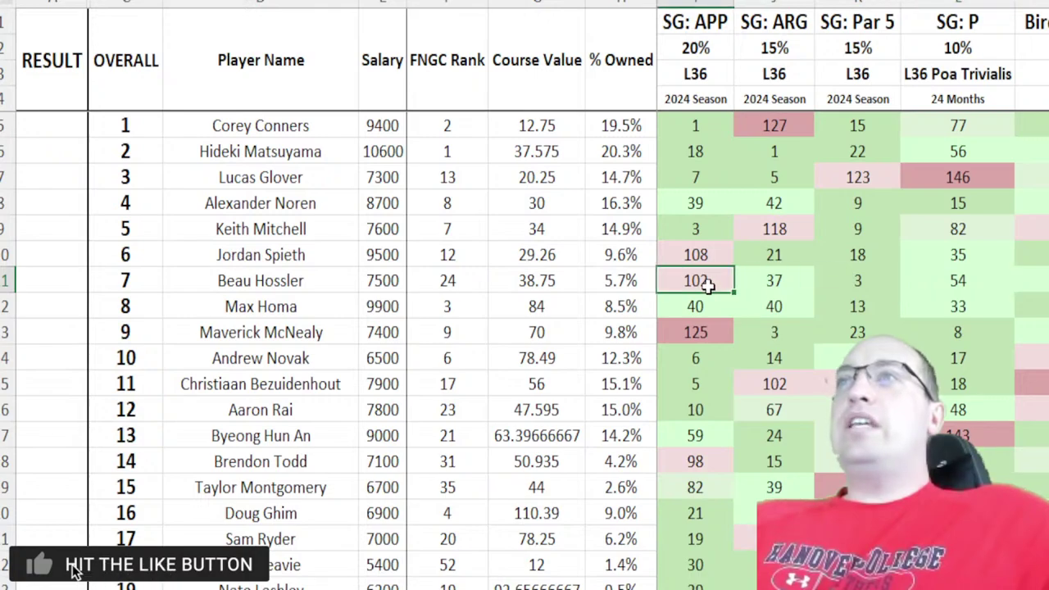
key("Right")
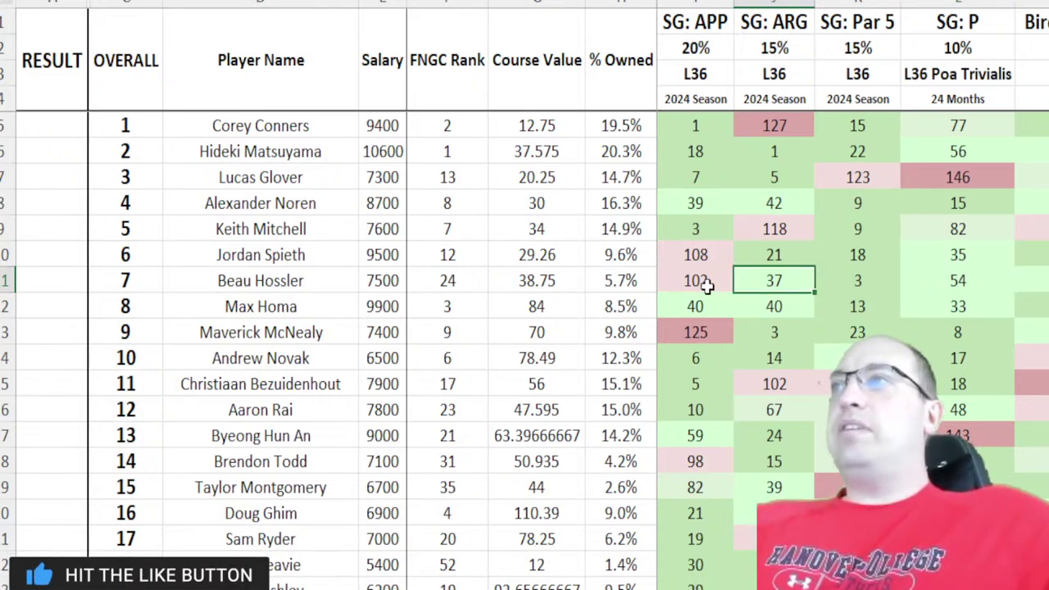
key("Right")
left_click_drag(775, 280, 1045, 280)
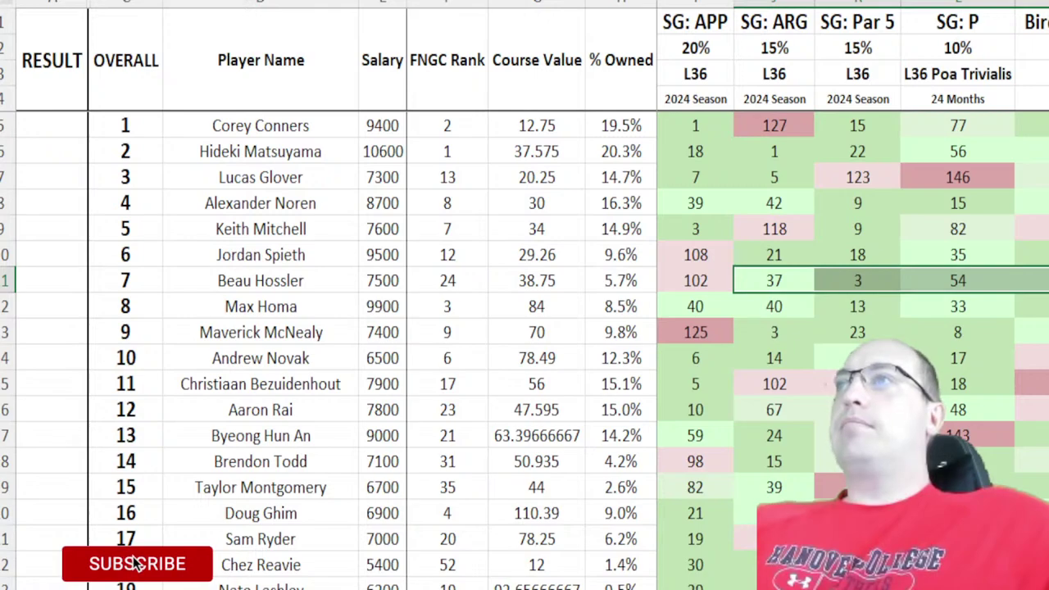
left_click(858, 280)
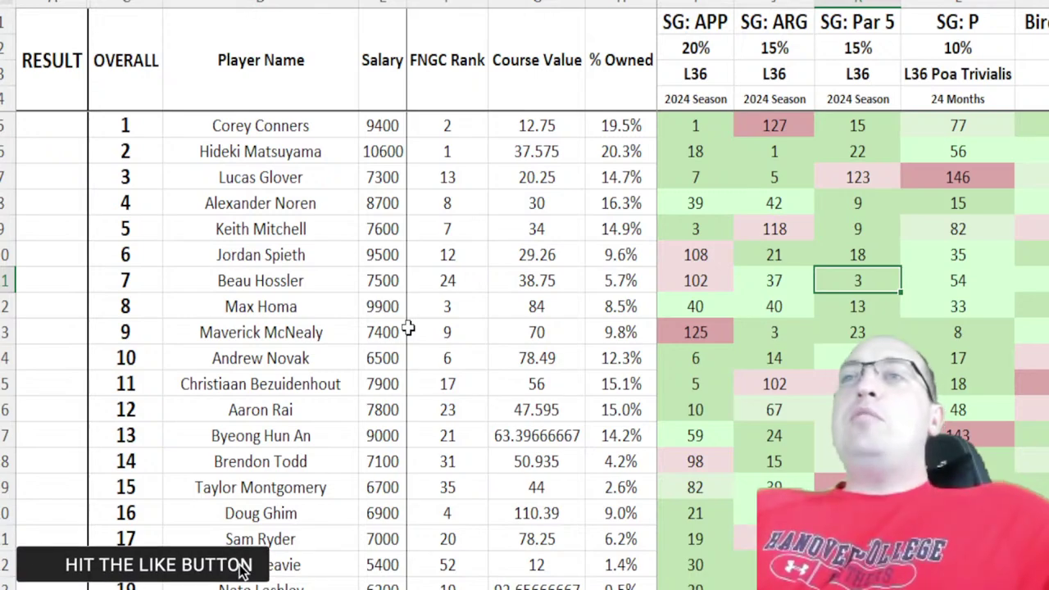
Step: Browse the lower-ranked players and highlight the 79th-ranked player's row from Player Name through % Owned
left_click(355, 303)
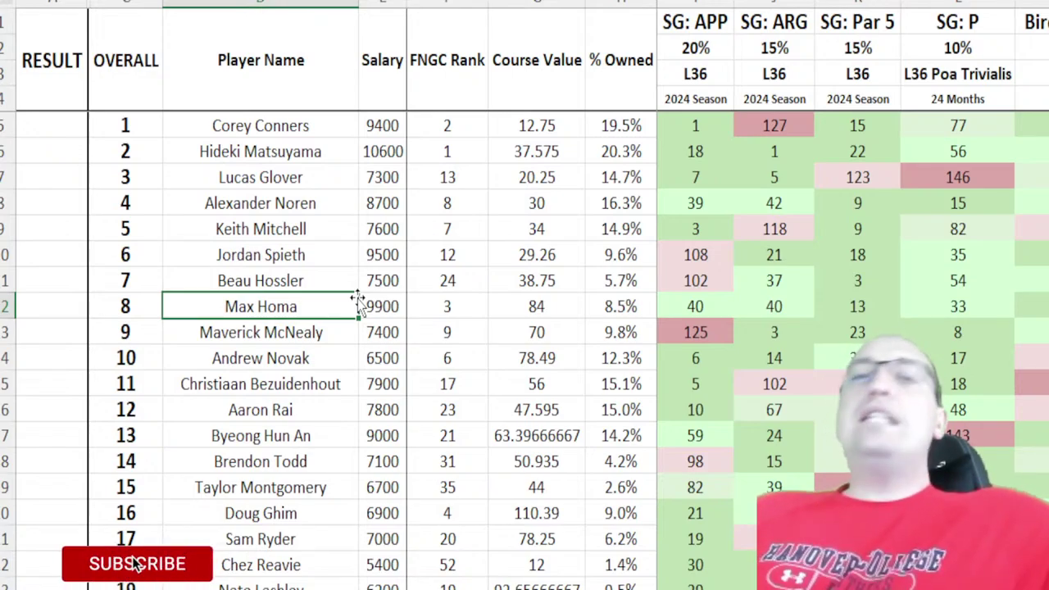
key("Page_Down")
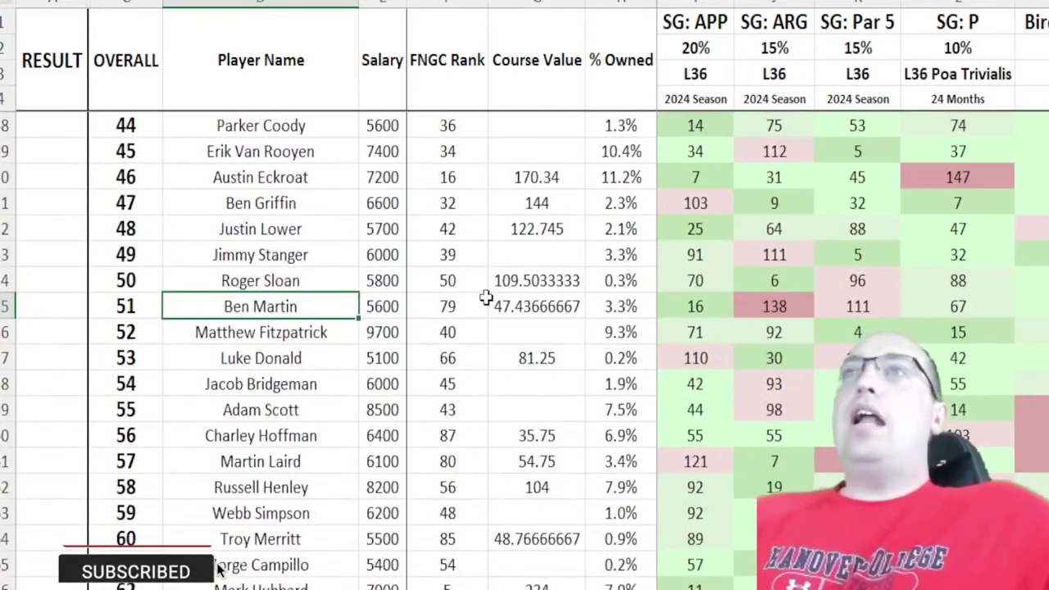
scroll(486, 297, "down", 14)
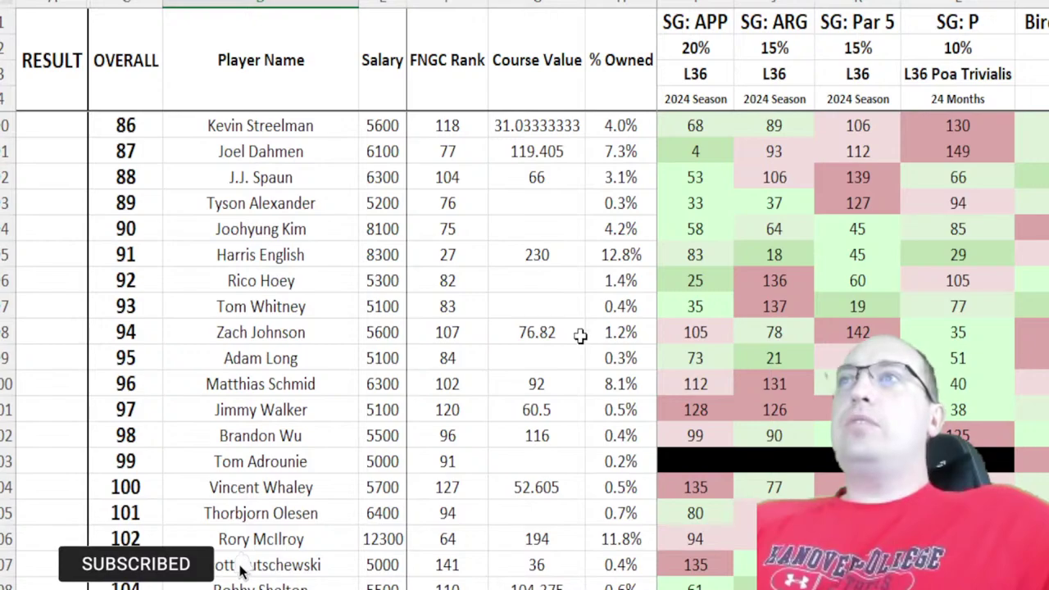
scroll(443, 231, "up", 1)
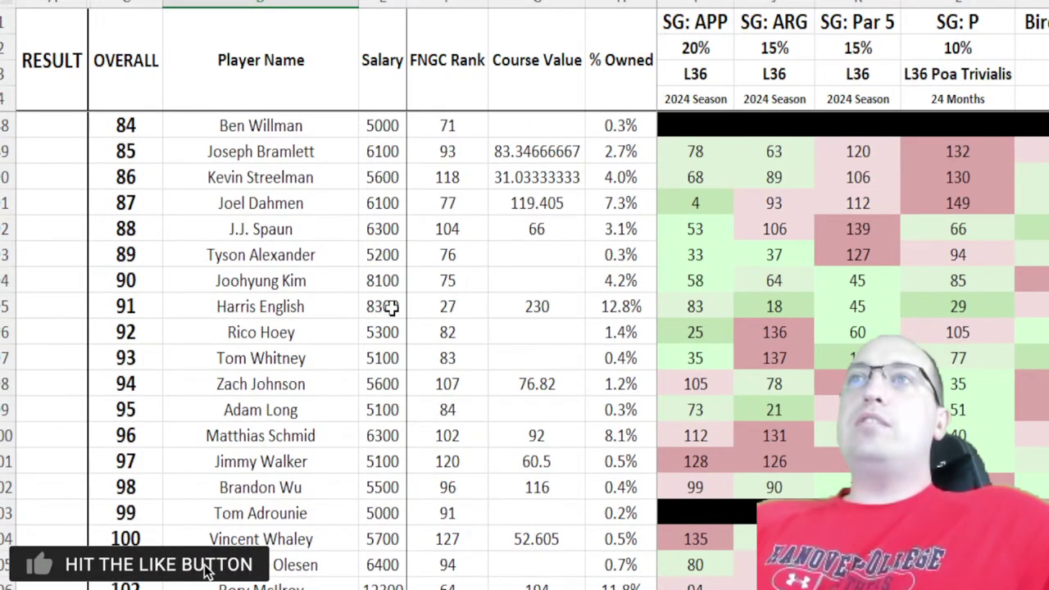
scroll(391, 307, "up", 3)
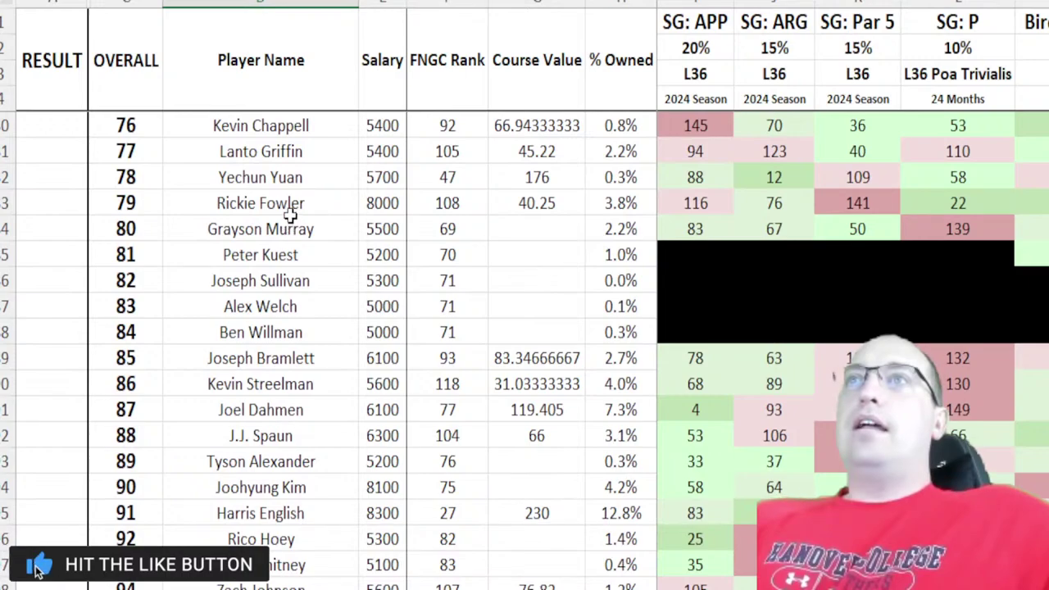
left_click_drag(241, 204, 627, 204)
scroll(465, 208, "up", 1)
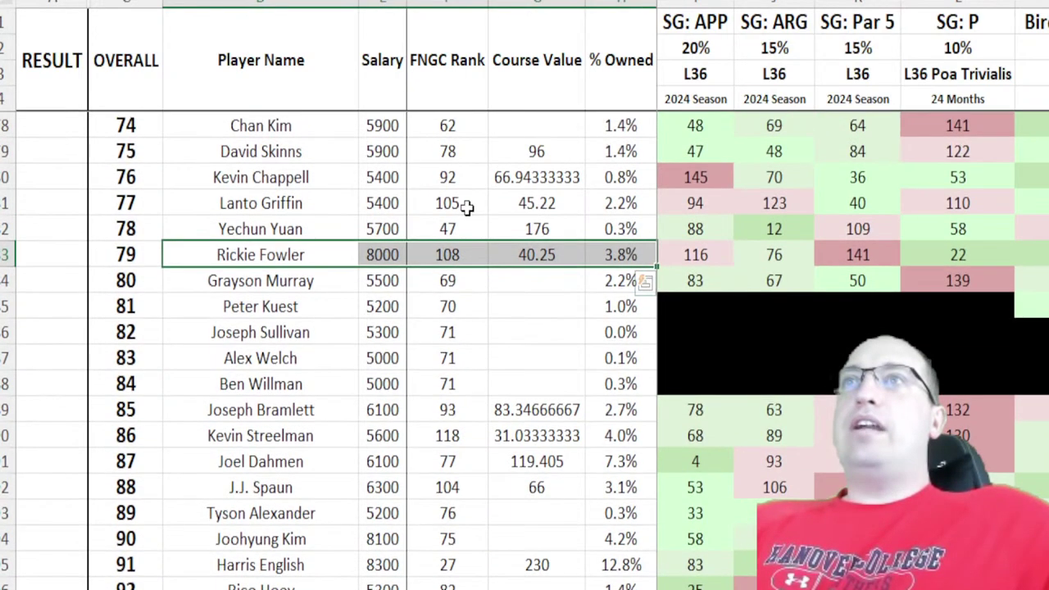
Step: Find the 102nd-ranked player and highlight his row from OVERALL through SG: ARG
scroll(466, 208, "down", 2)
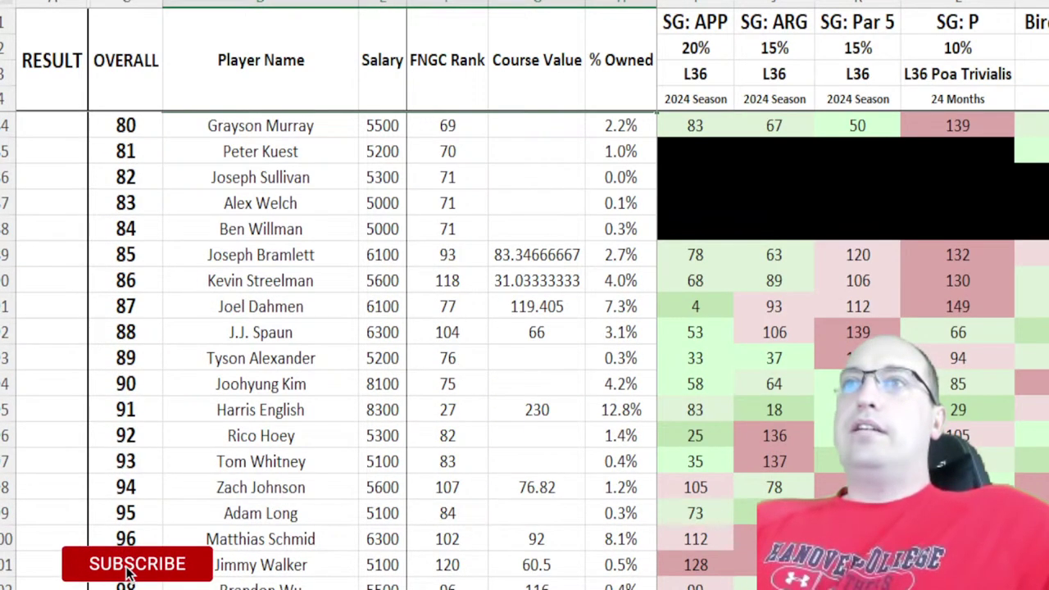
scroll(720, 430, "down", 5)
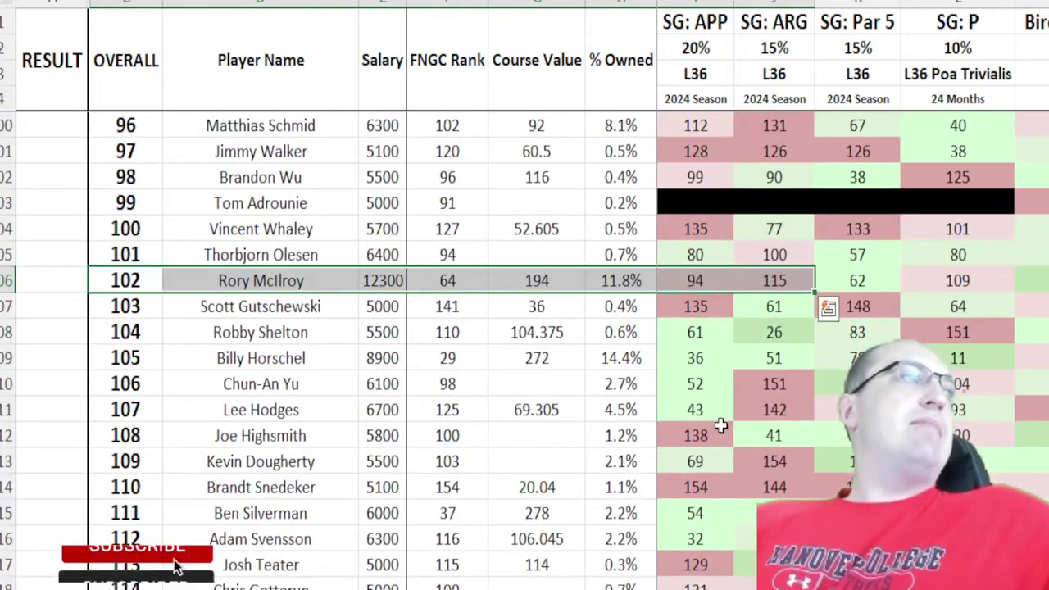
scroll(720, 425, "down", 2)
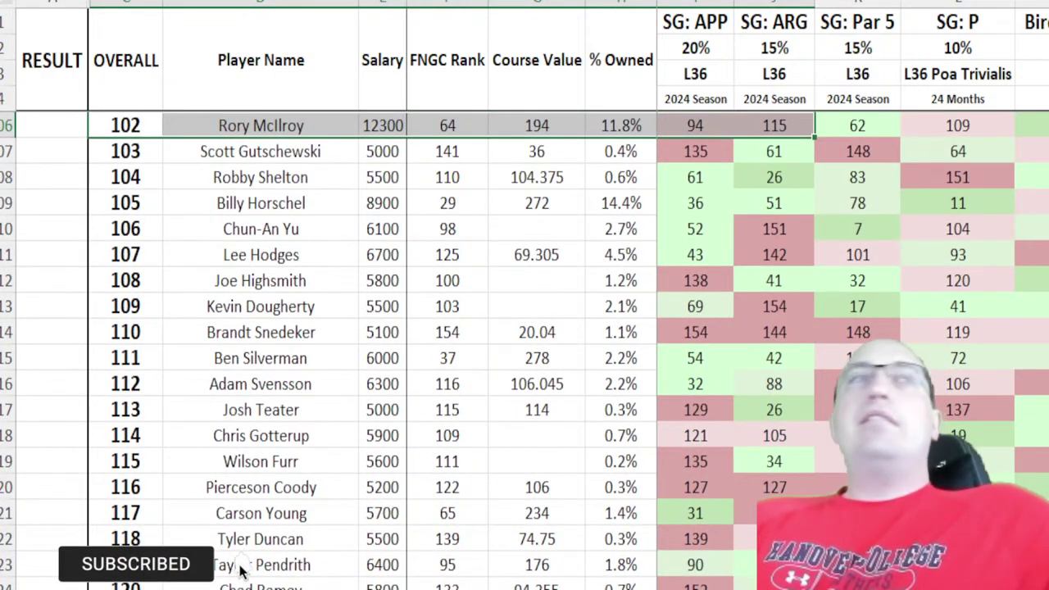
Step: Examine the 102nd-ranked player's SG: APP, SG: ARG, SG: Par 5, SG: P and Birdies Gained rankings one by one
left_click(695, 125)
scroll(763, 213, "up", 1)
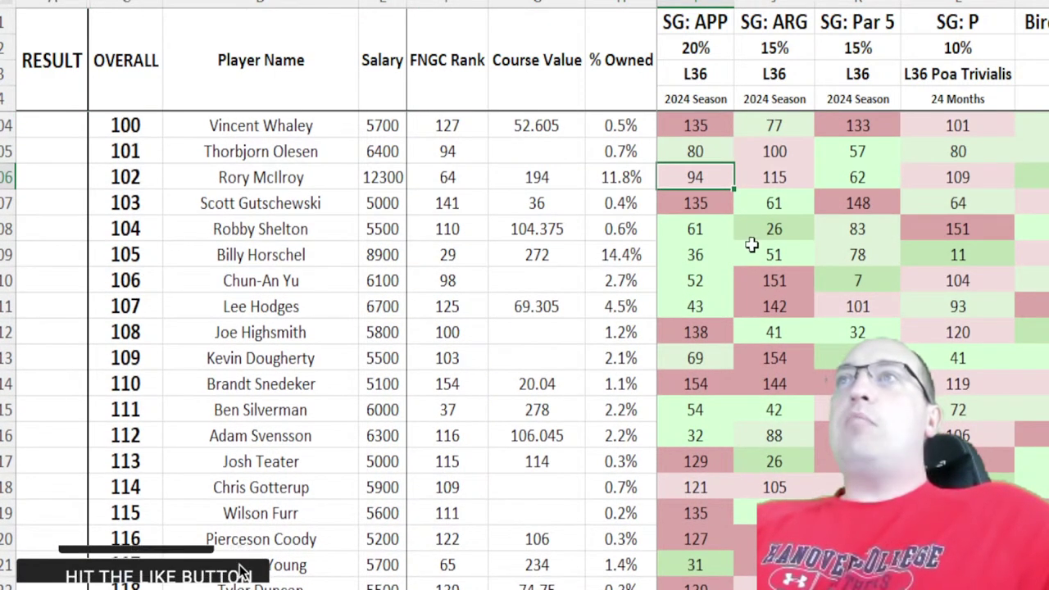
key("Right")
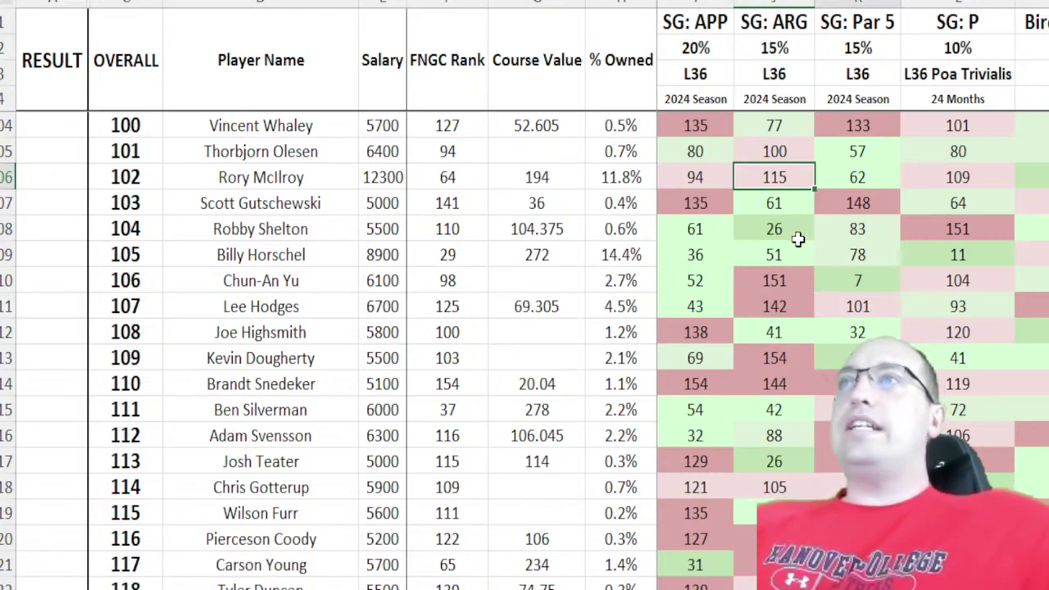
key("Right")
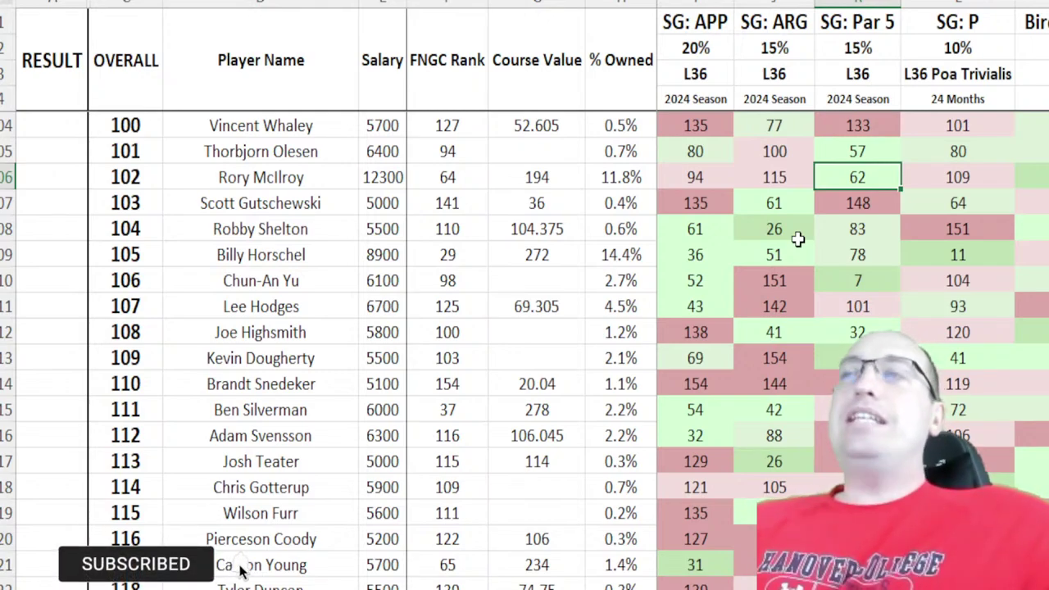
key("Right")
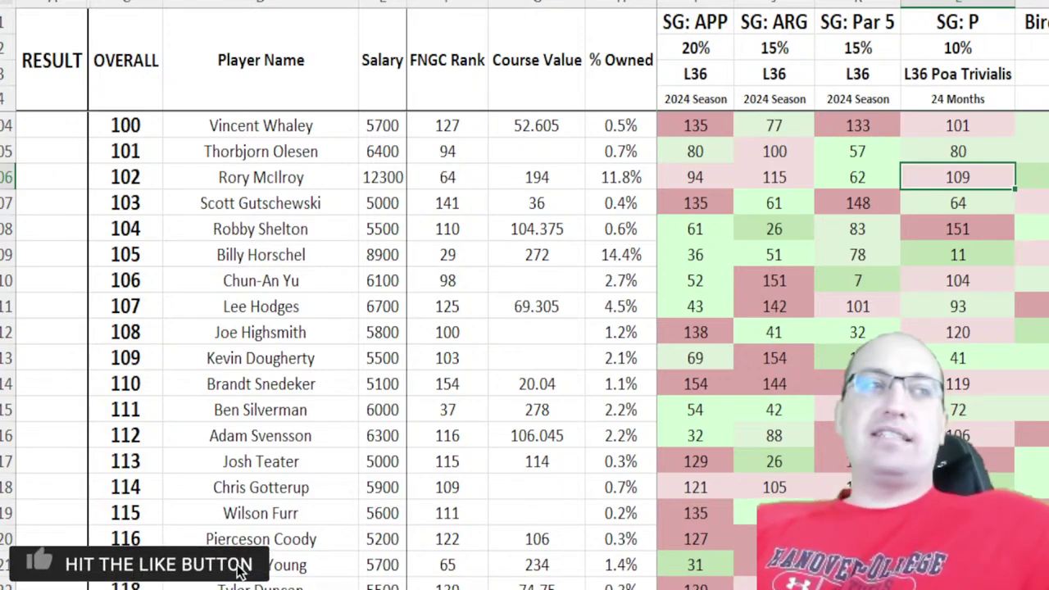
key("Right")
key("Right")
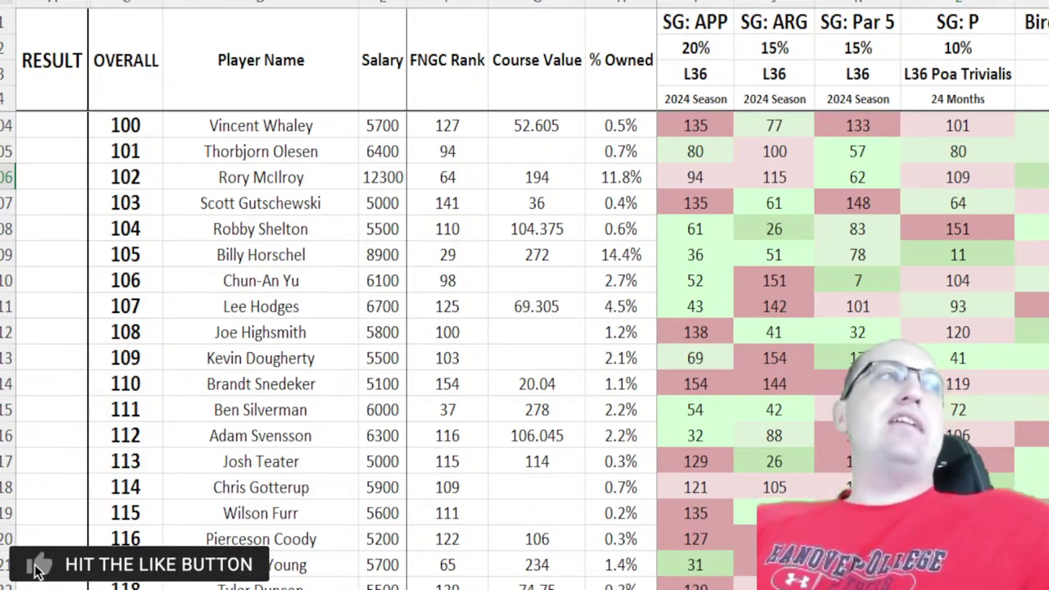
scroll(1037, 187, "right", 2)
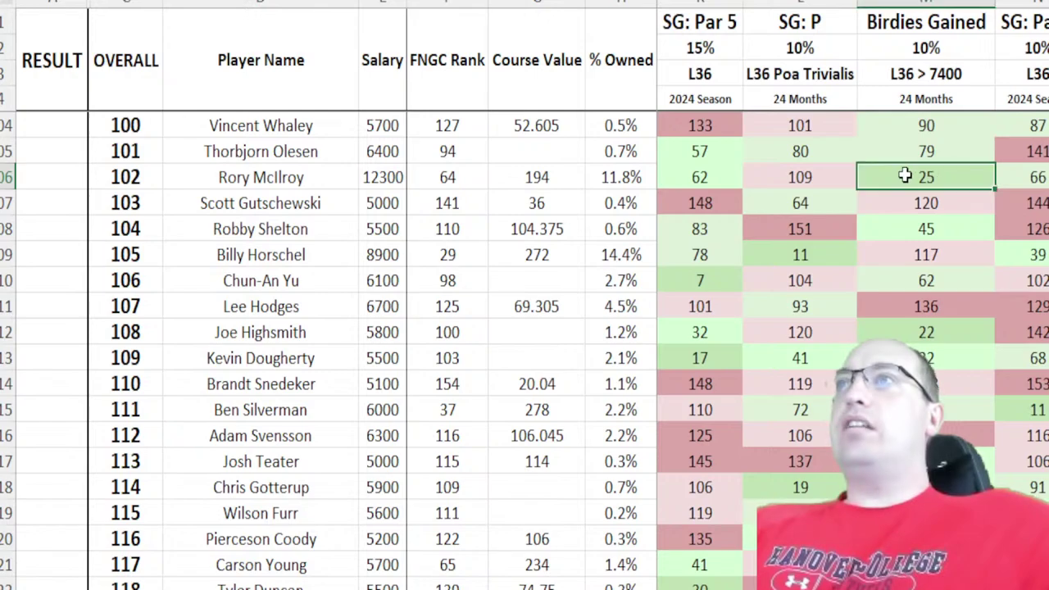
Step: Check the 102nd-ranked player's P3: 175-200 and Opps Gained rankings, and return to his Course Value
scroll(910, 176, "right", 6)
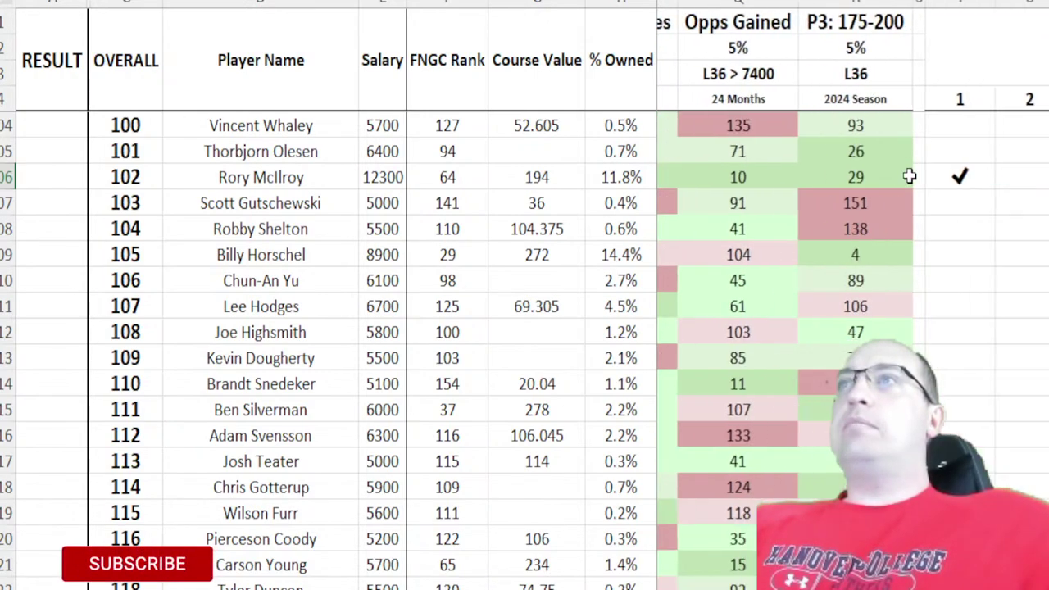
left_click(851, 179)
key("Left")
key("Left")
key("Left")
key("Left")
key("Left")
key("Left")
key("Left")
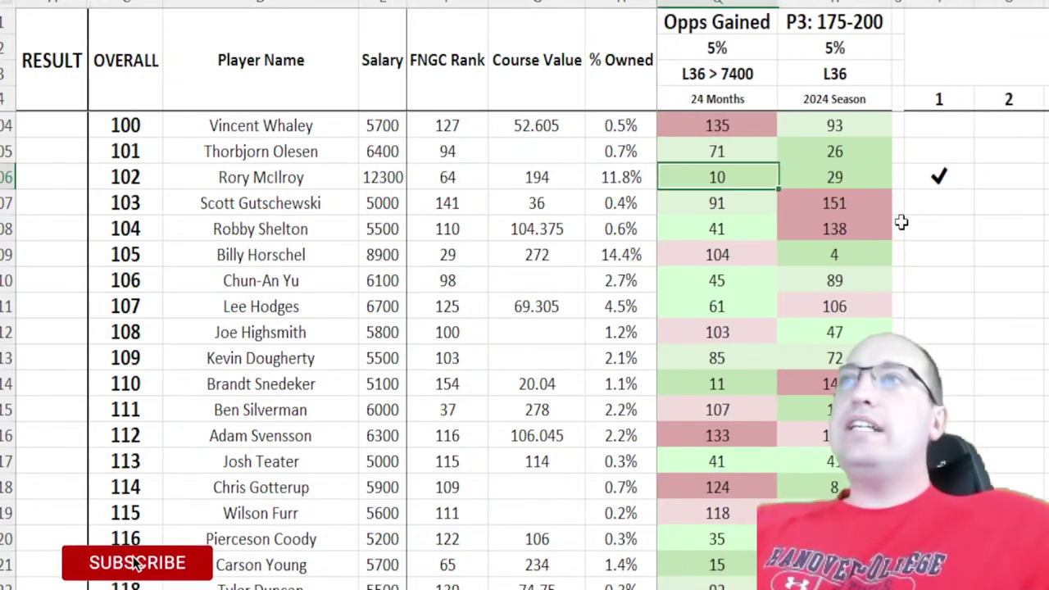
key("Left")
key("Left")
key("Left")
key("Left")
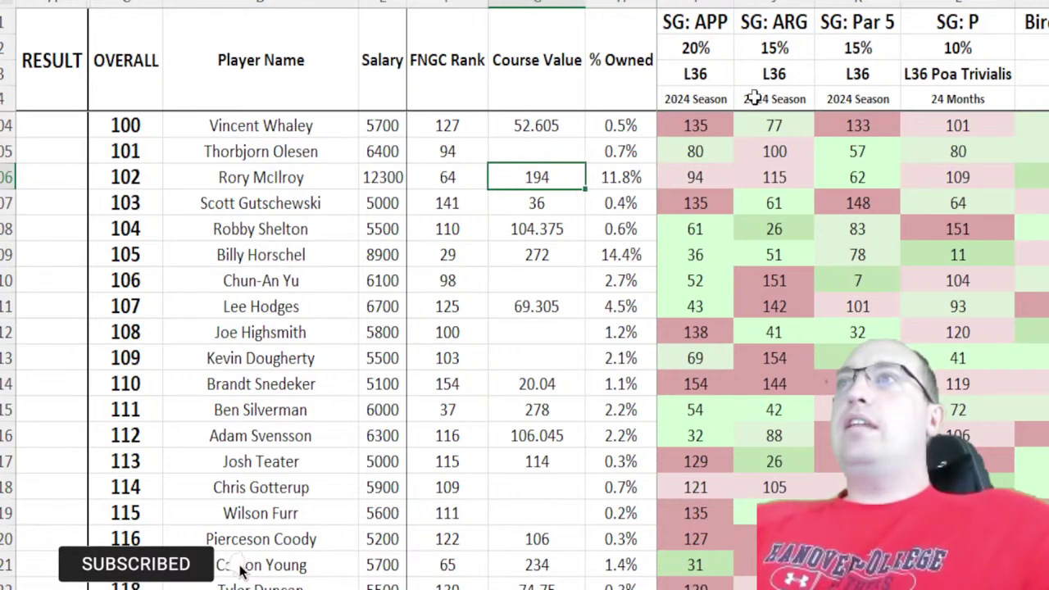
Step: Highlight the SG: APP, SG: ARG and SG: P columns together, and check the 102nd-ranked player's % Owned
left_click_drag(697, 4, 775, 4)
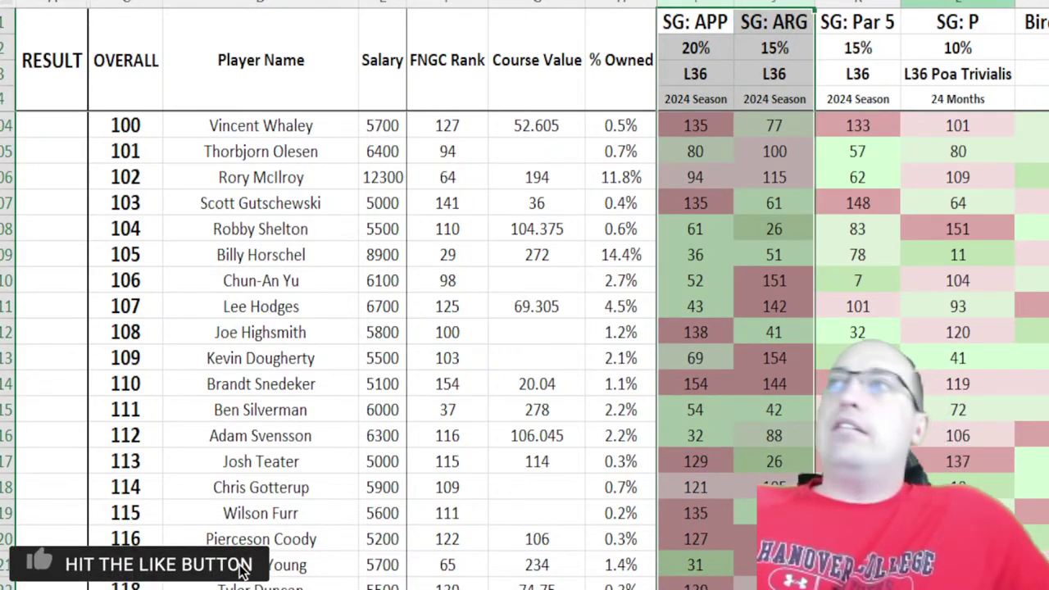
left_click(960, 3)
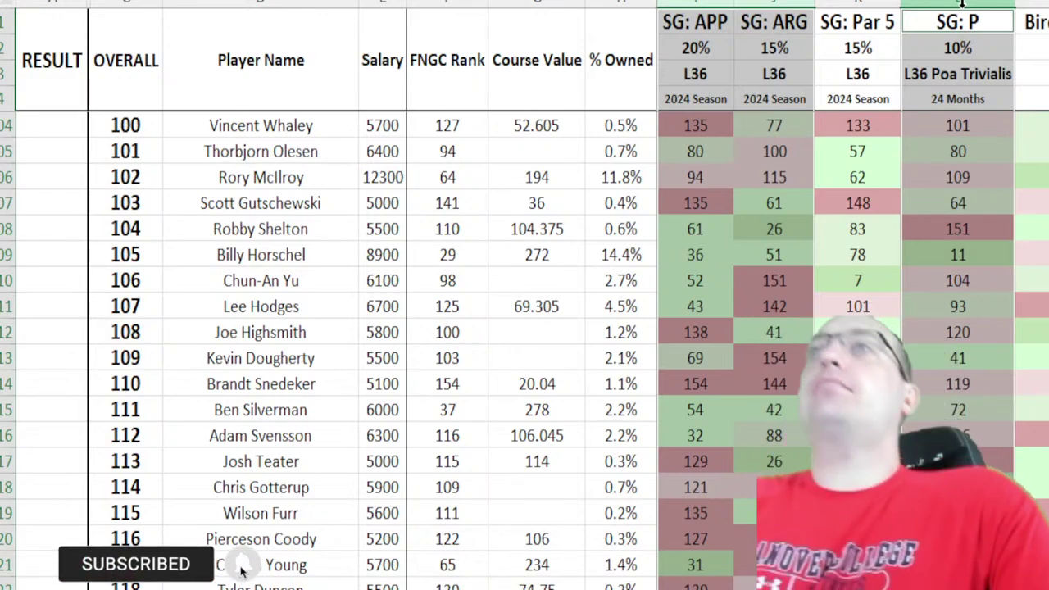
left_click(622, 158)
left_click(624, 174)
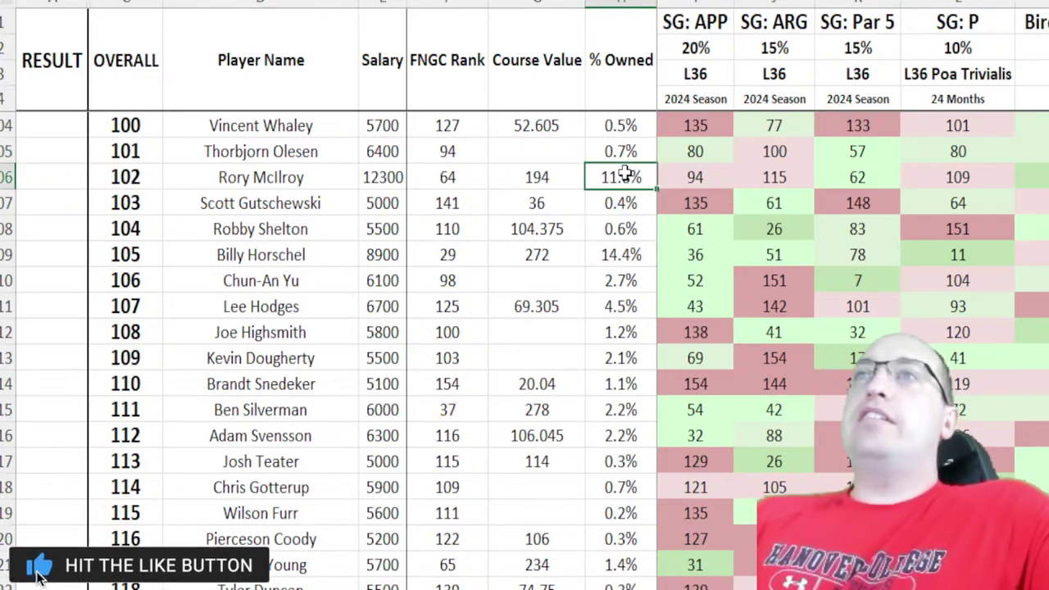
Step: Sort the full player table by Salary from highest to lowest, and return to the first player
left_click(125, 96)
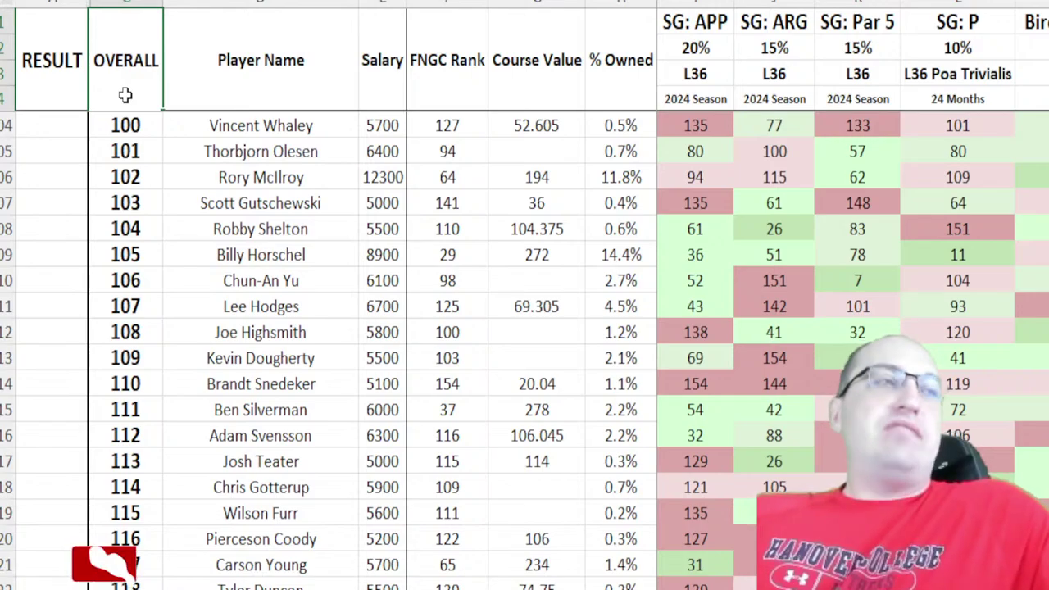
key("ctrl+Home")
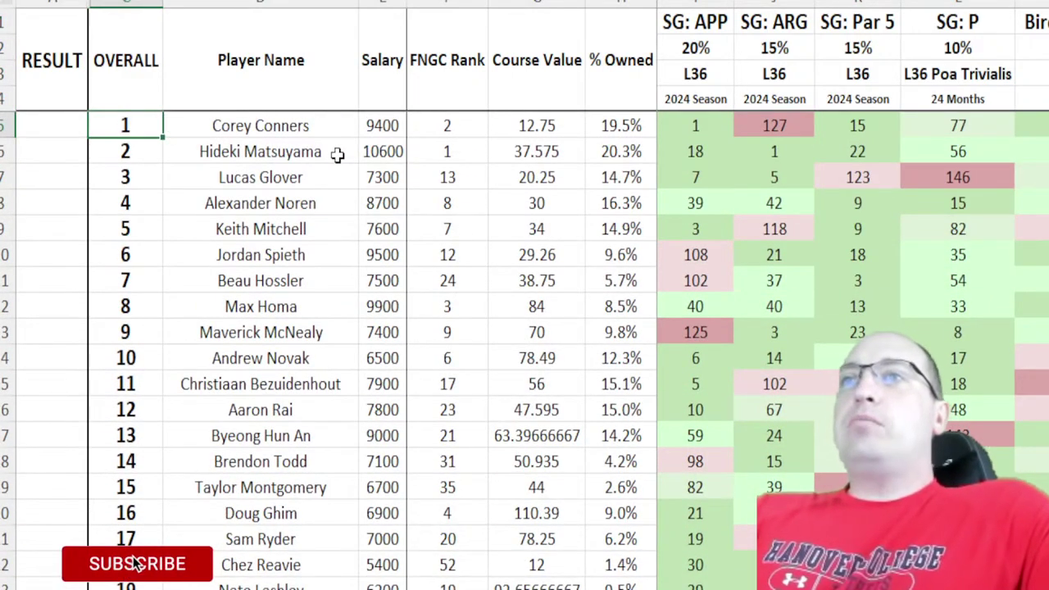
left_click_drag(78, 127, 140, 127)
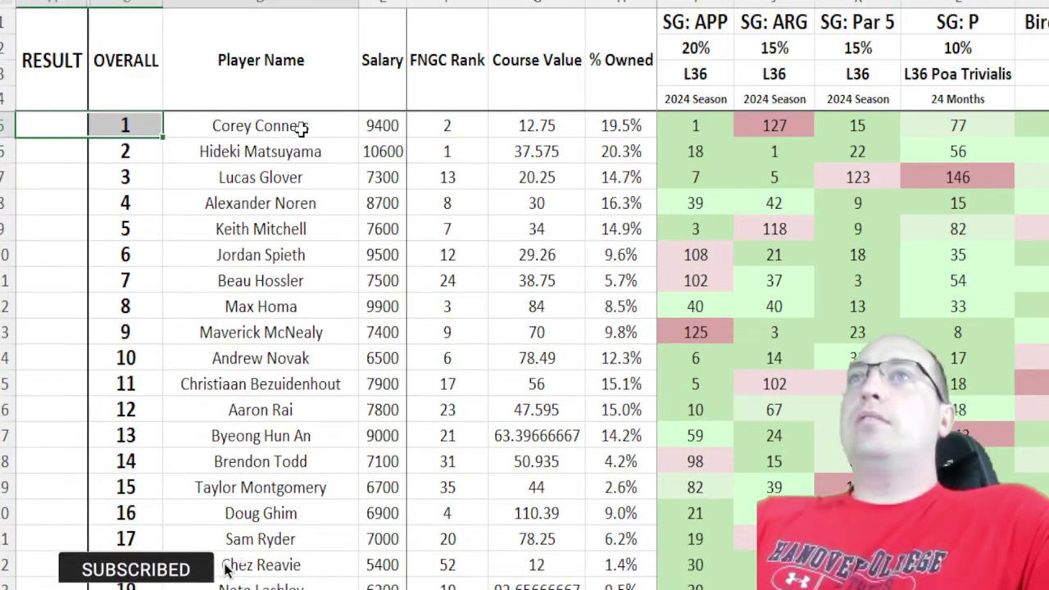
mouse_move(300, 127)
left_mouse_down()
mouse_move(1017, 280)
mouse_move(1016, 586)
left_mouse_up()
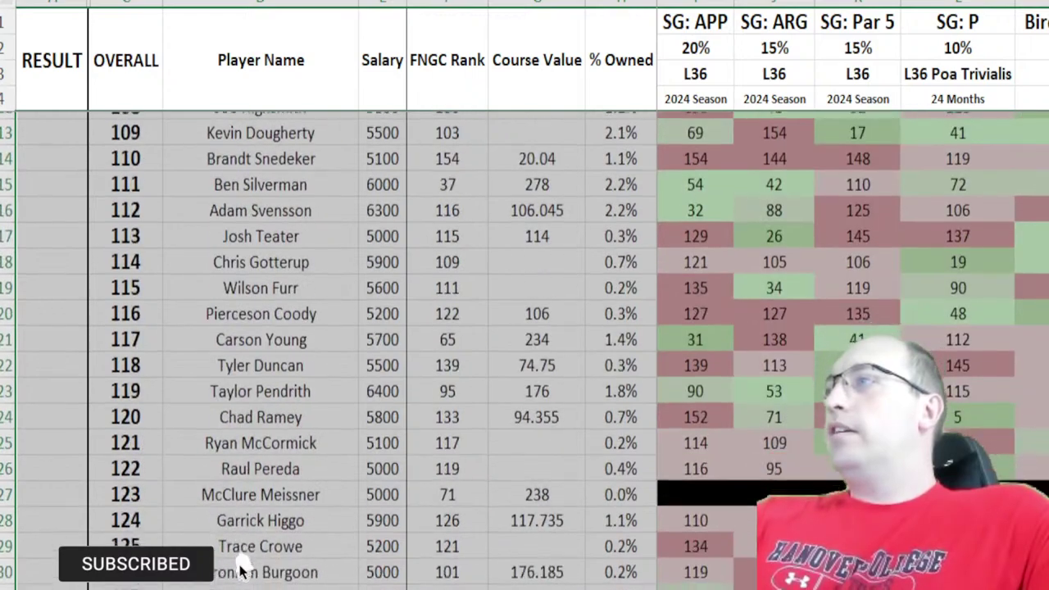
left_click_drag(240, 570, 240, 571)
key("alt+a")
key("s")
key("s")
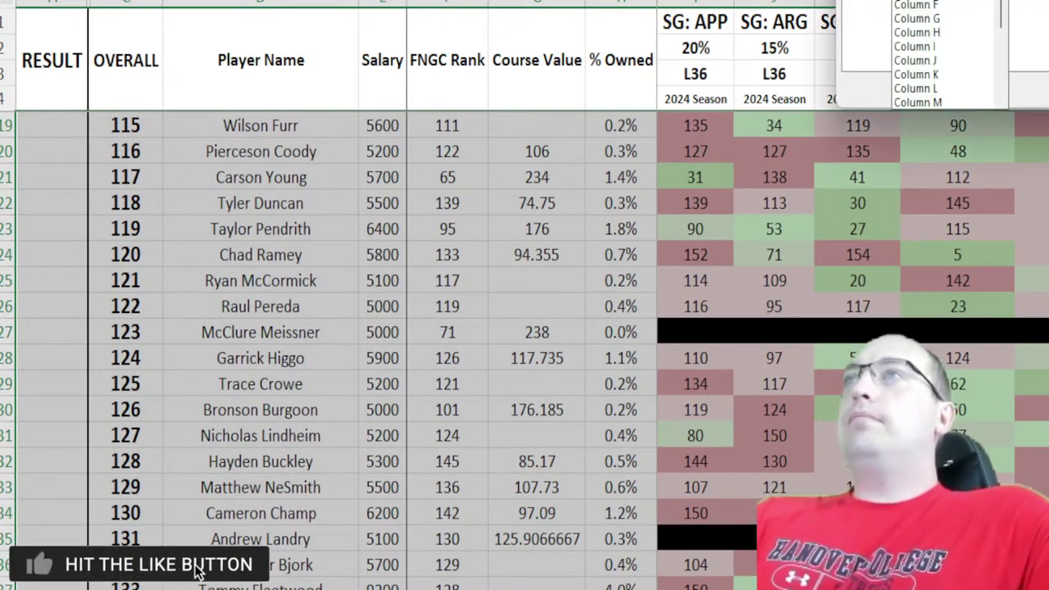
left_click(943, 5)
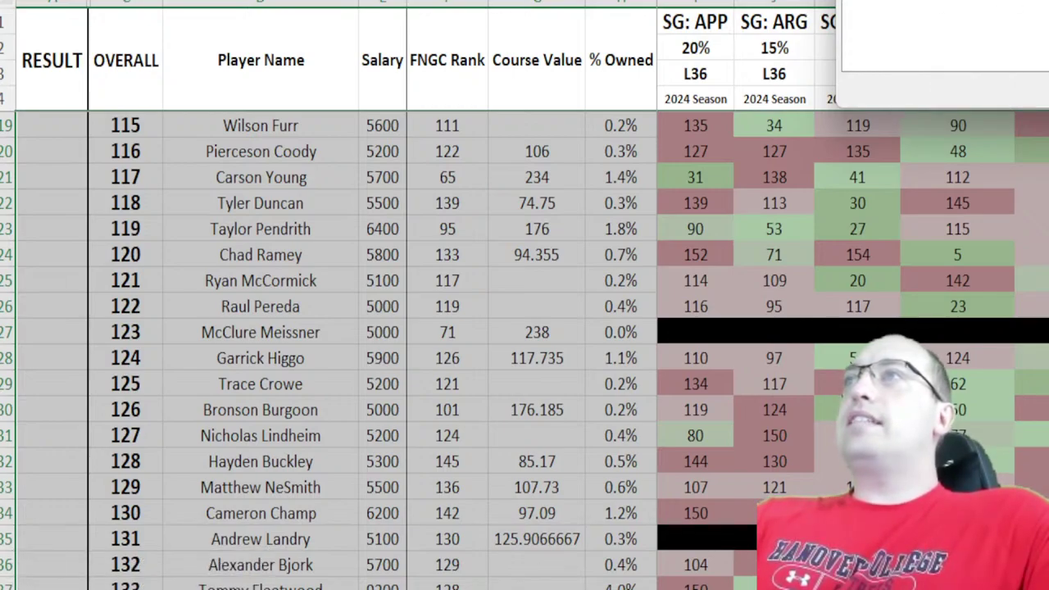
key("Return")
left_click(314, 95)
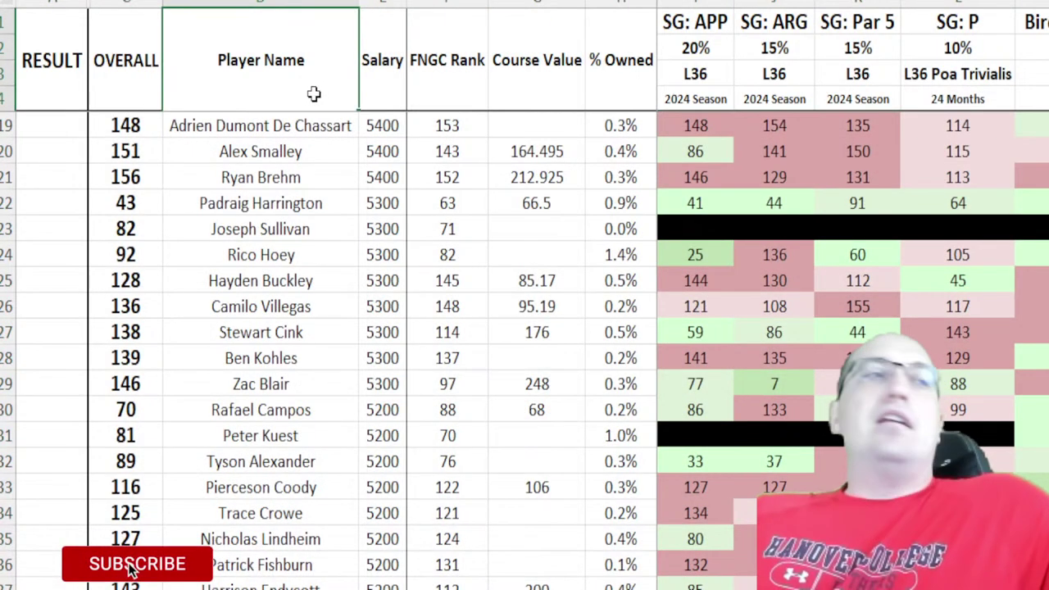
key("Down")
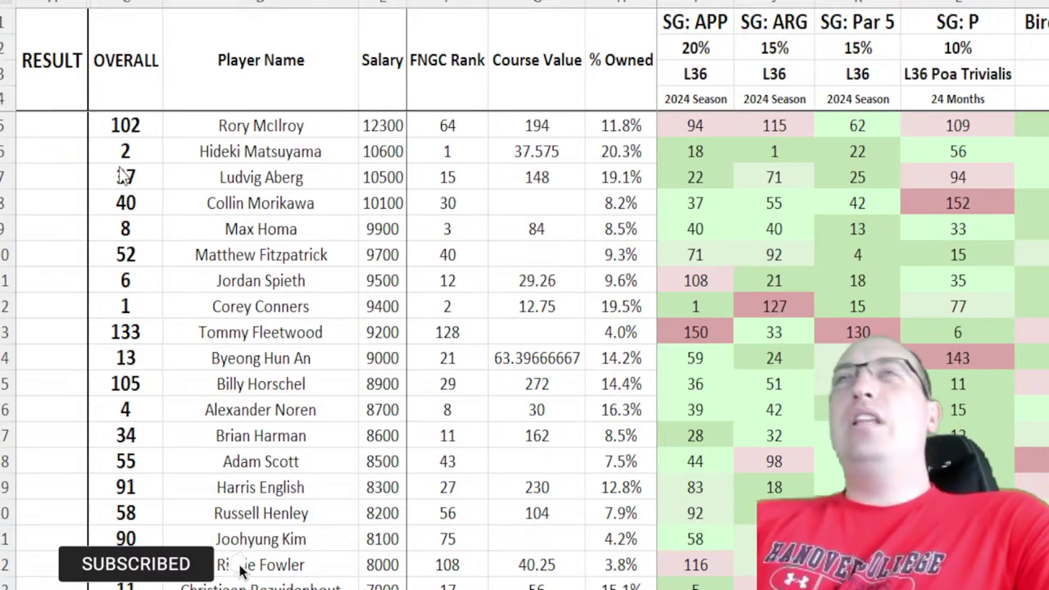
key("ctrl+Home")
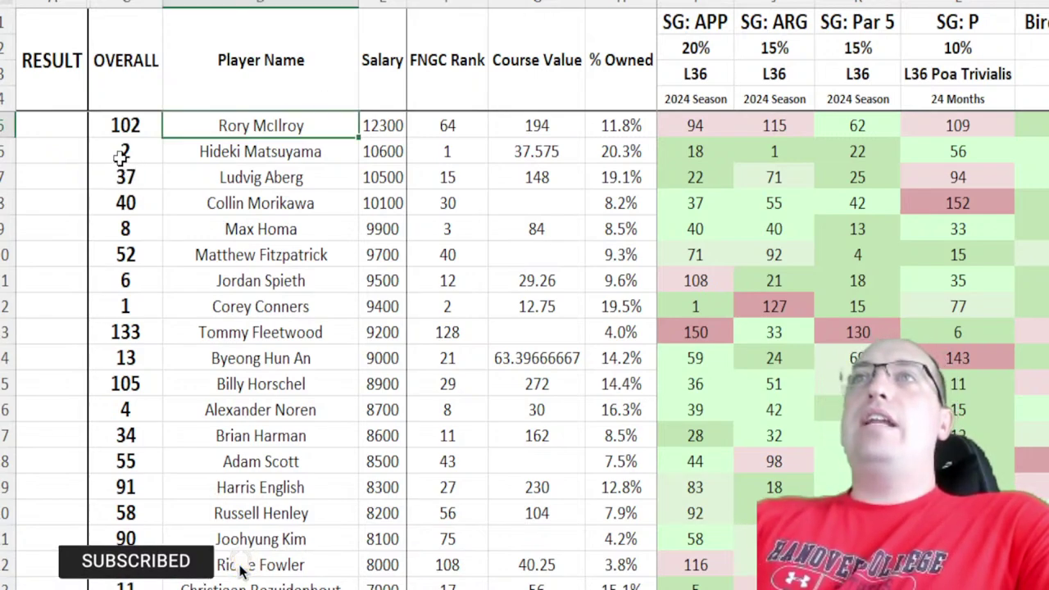
Step: Check the second-ranked player's Course Value, and highlight the % Owned figures of the four highest-salaried players for comparison
left_click_drag(119, 156, 549, 155)
left_click(543, 149)
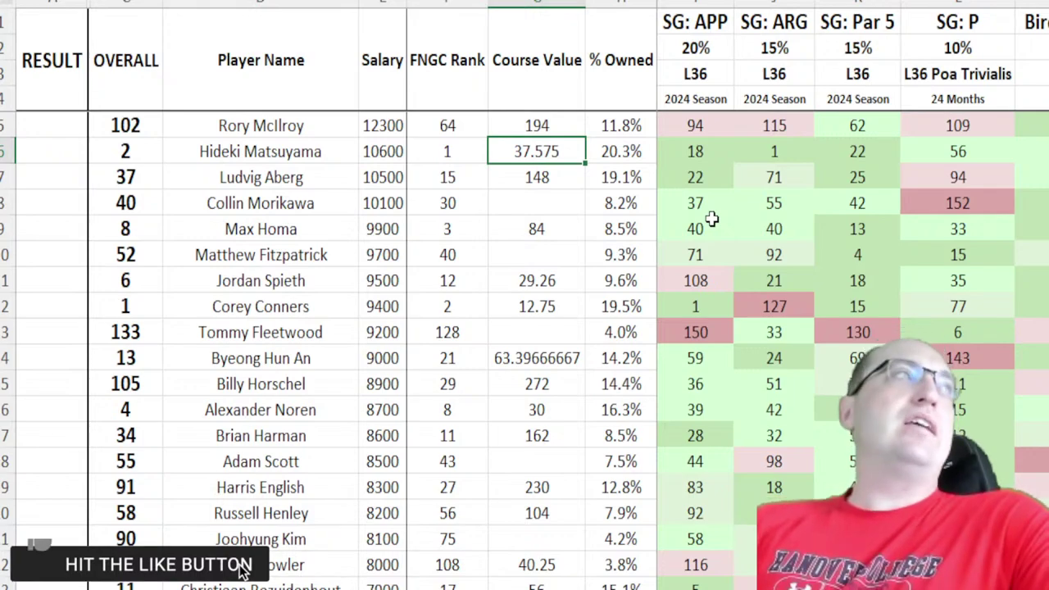
left_click(209, 569)
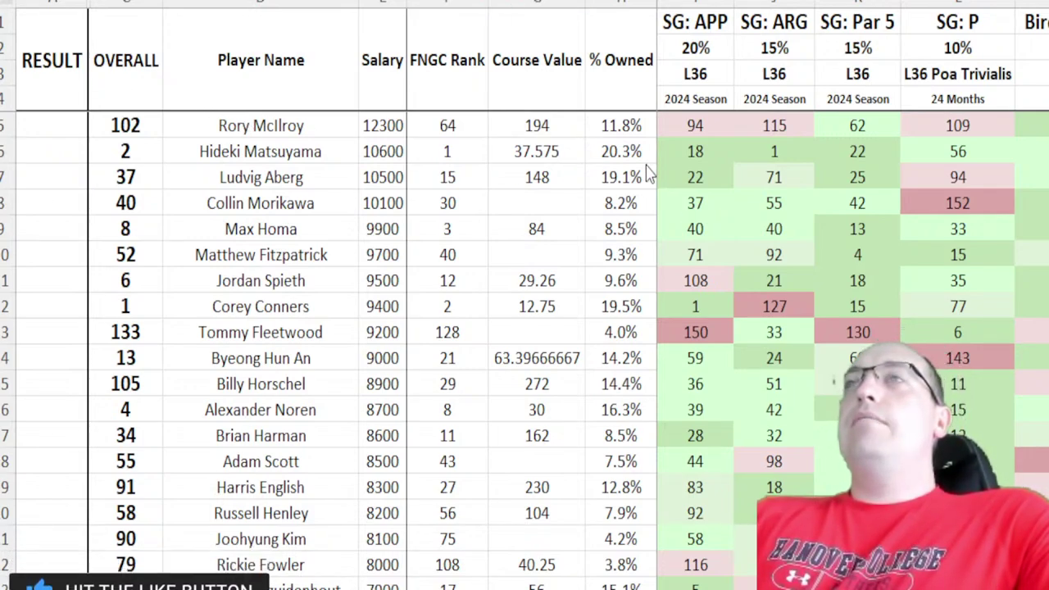
left_click_drag(627, 130, 631, 207)
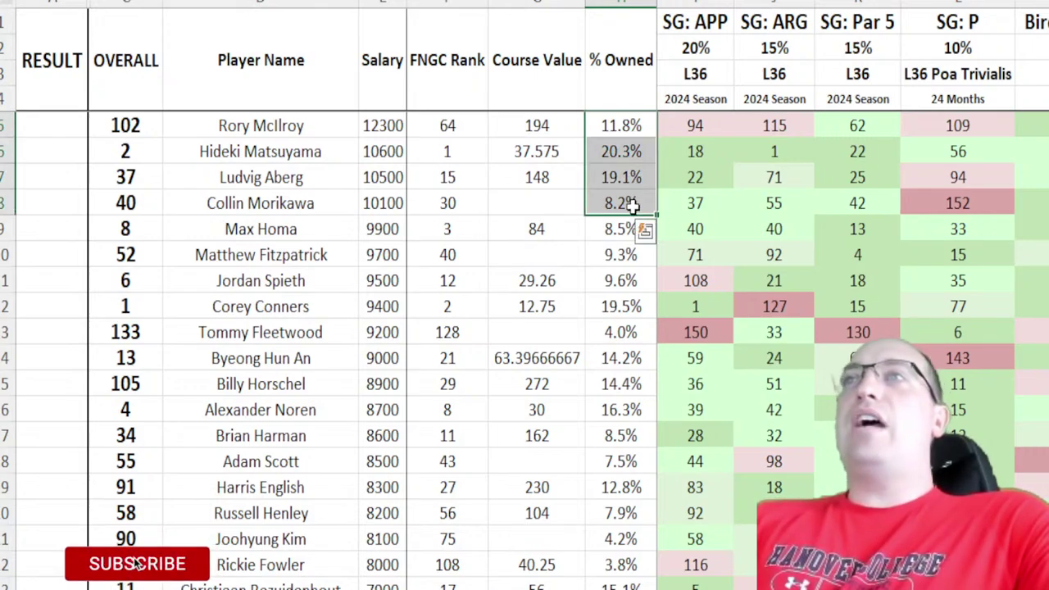
Step: Check the 40th-ranked player's % Owned, Course Value and SG: APP ranking
left_click(628, 205)
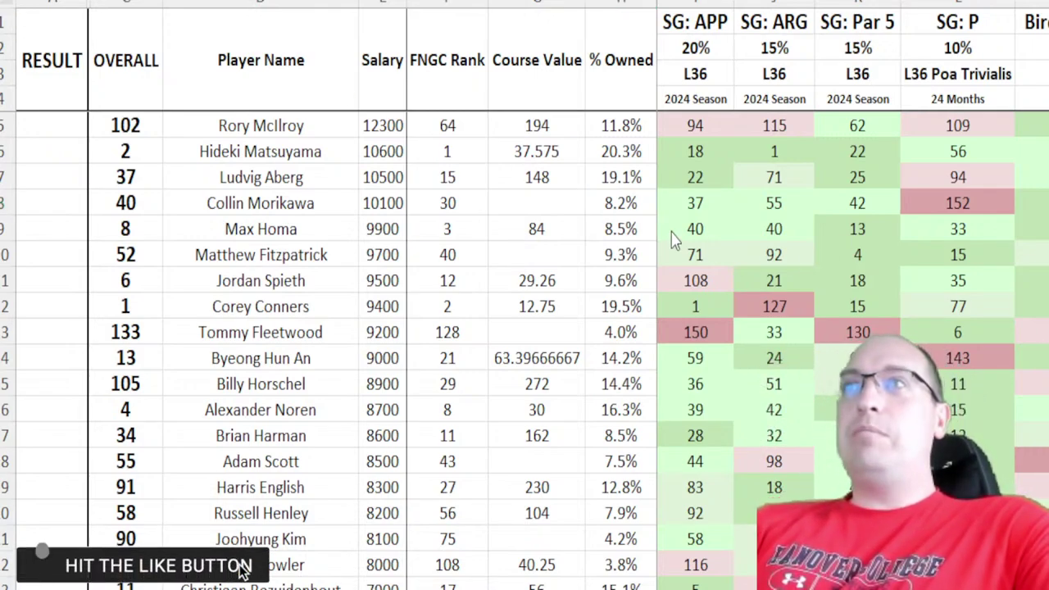
left_click(627, 205)
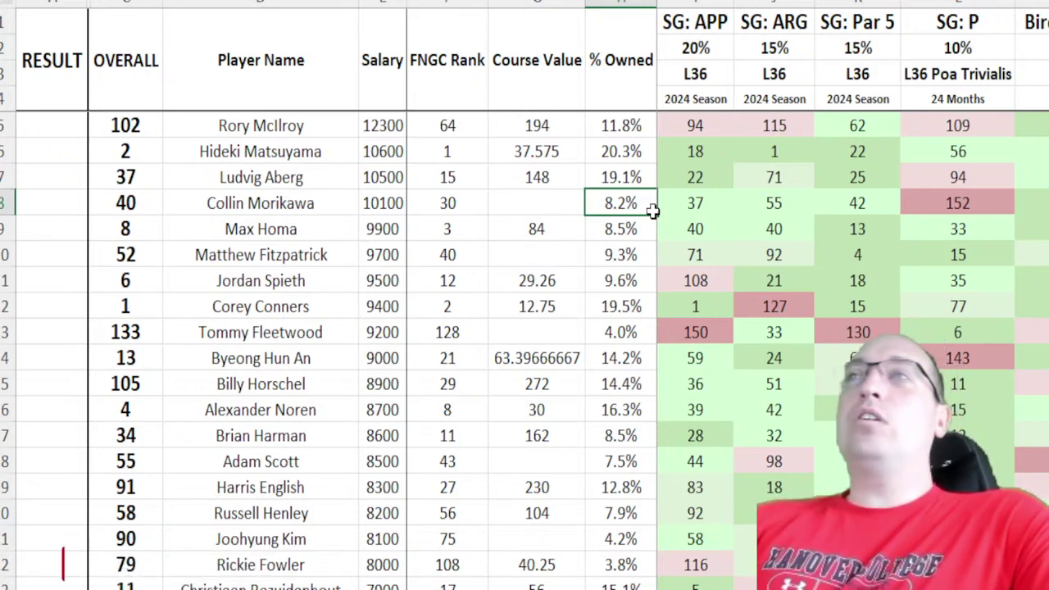
key("Left")
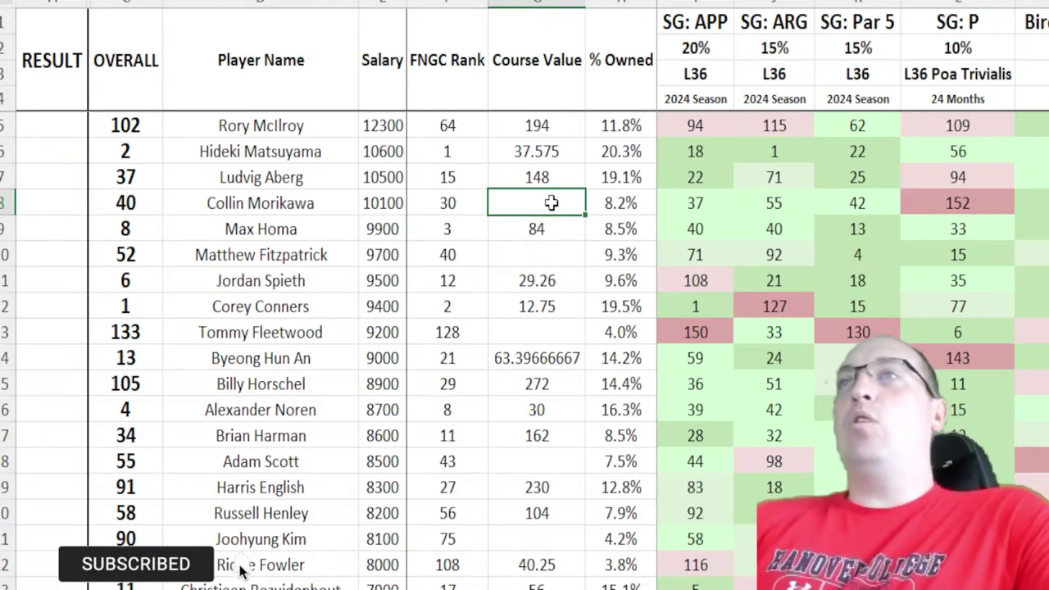
left_click(716, 212)
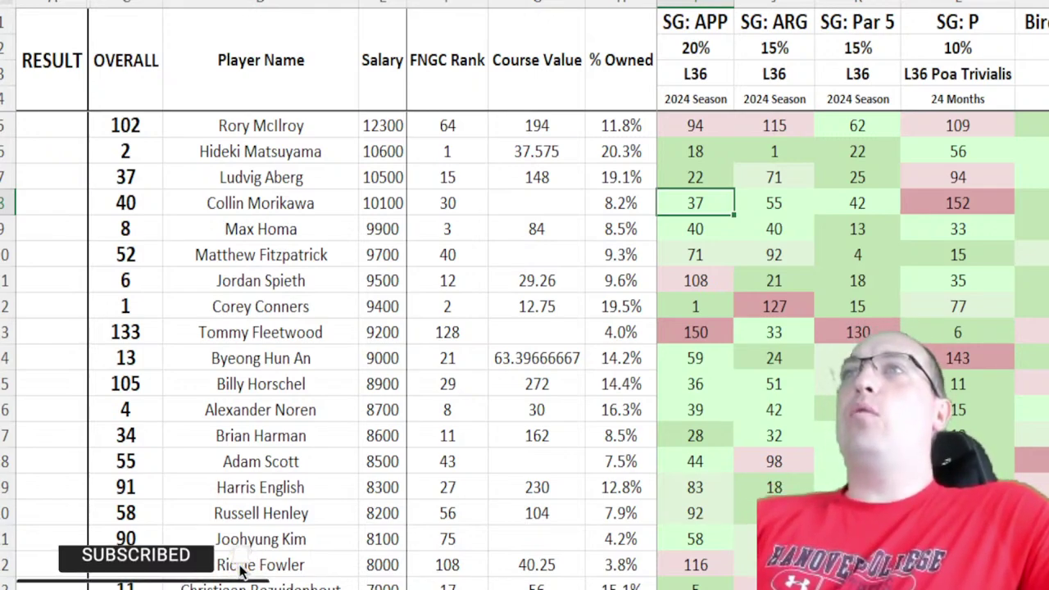
Step: Highlight the 40th-ranked player's row from OVERALL through % Owned, and examine his SG: P ranking and % Owned
left_click_drag(152, 205, 613, 205)
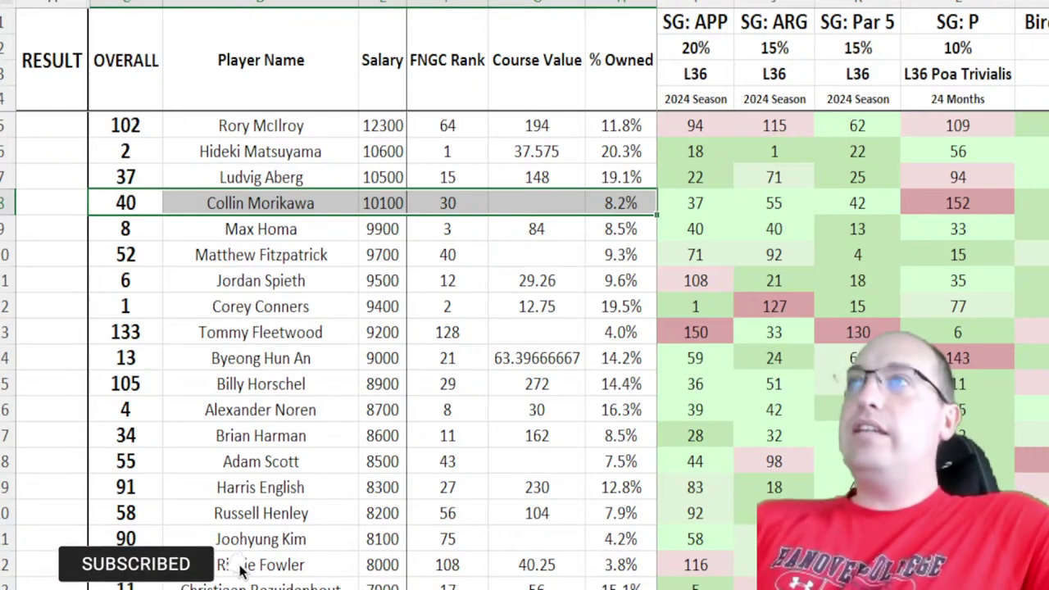
left_click(981, 204)
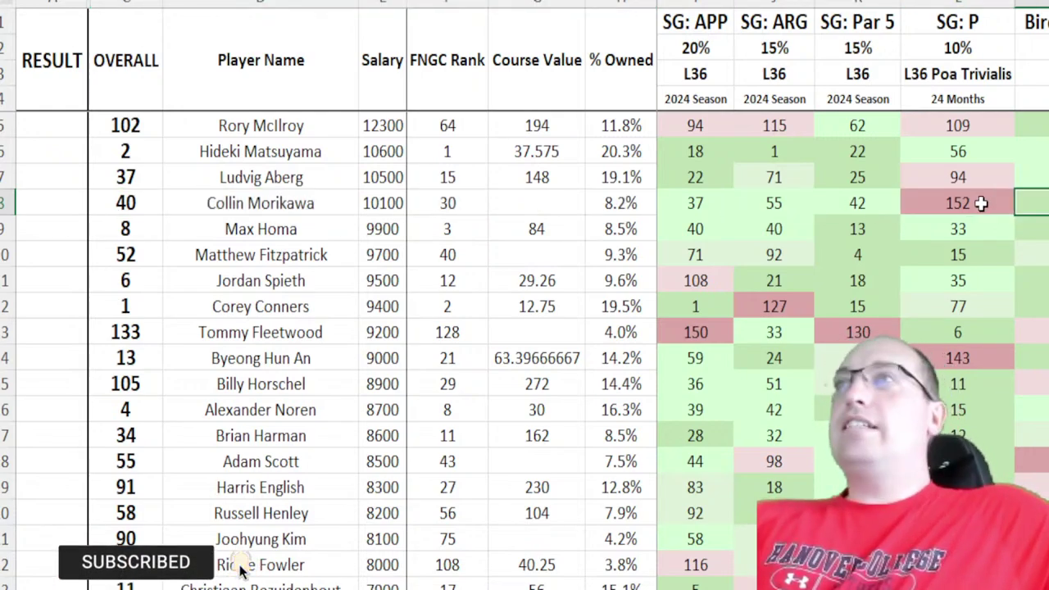
scroll(1006, 211, "right", 2)
left_click(799, 203)
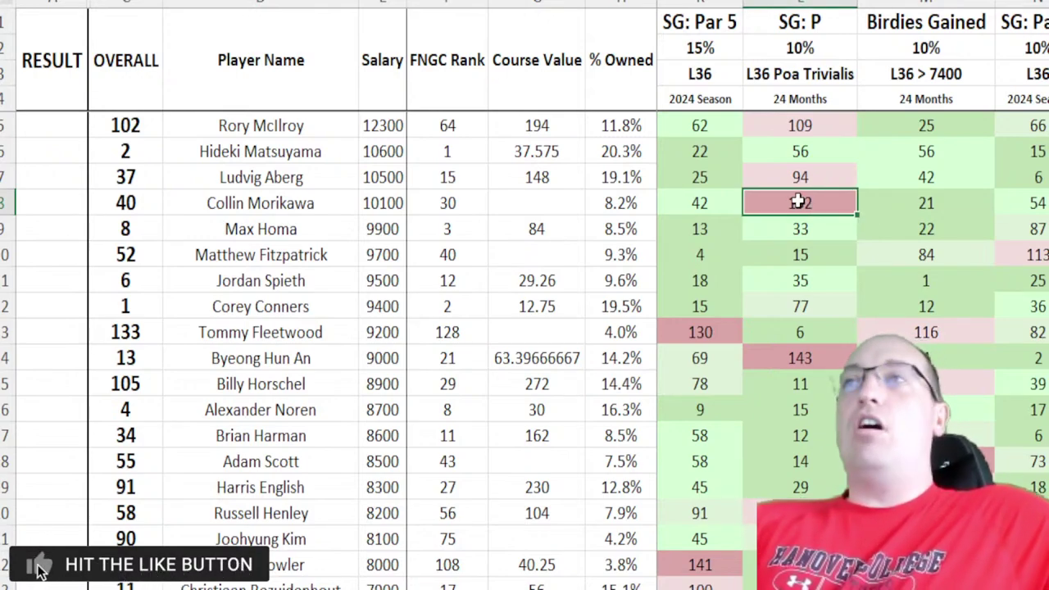
left_click(632, 204)
key("Right")
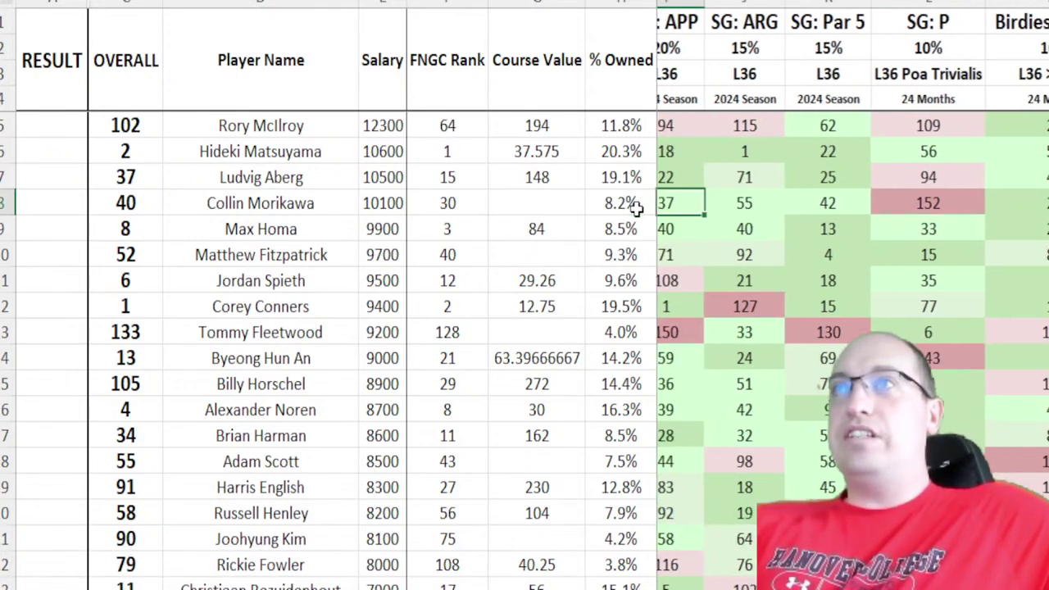
left_click_drag(127, 205, 623, 201)
left_click(623, 201)
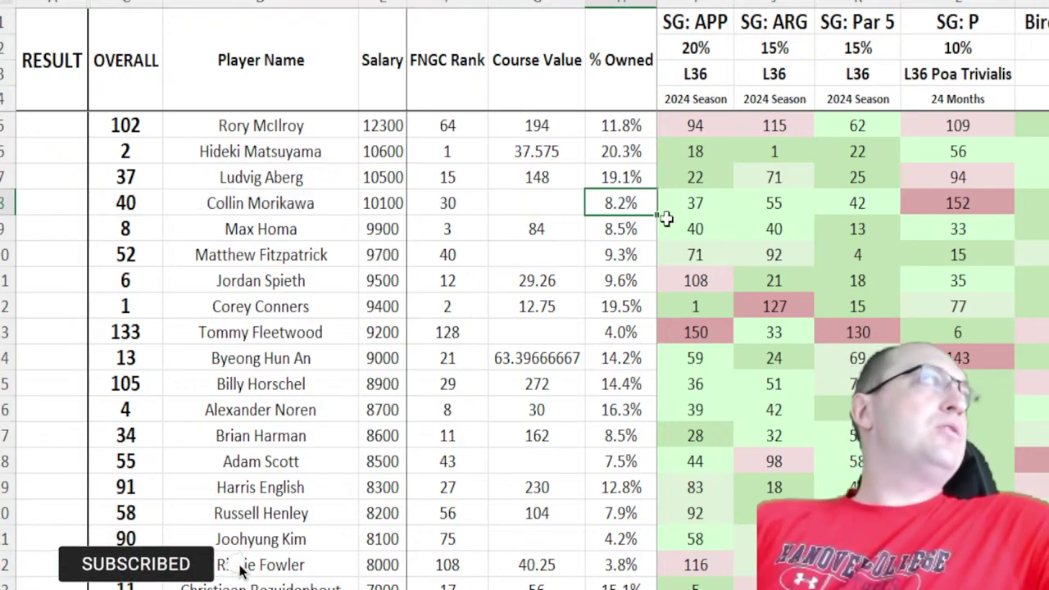
Step: Check the 37th-ranked player's % Owned, Course Value, SG: APP and SG: Par 5 figures one by one
left_click(623, 188)
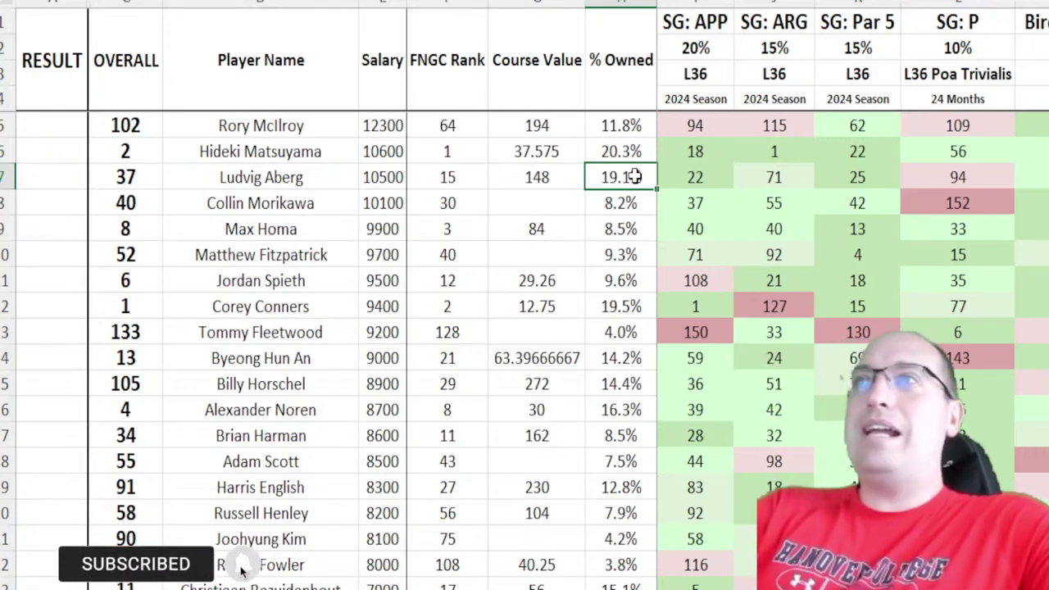
left_click(581, 175)
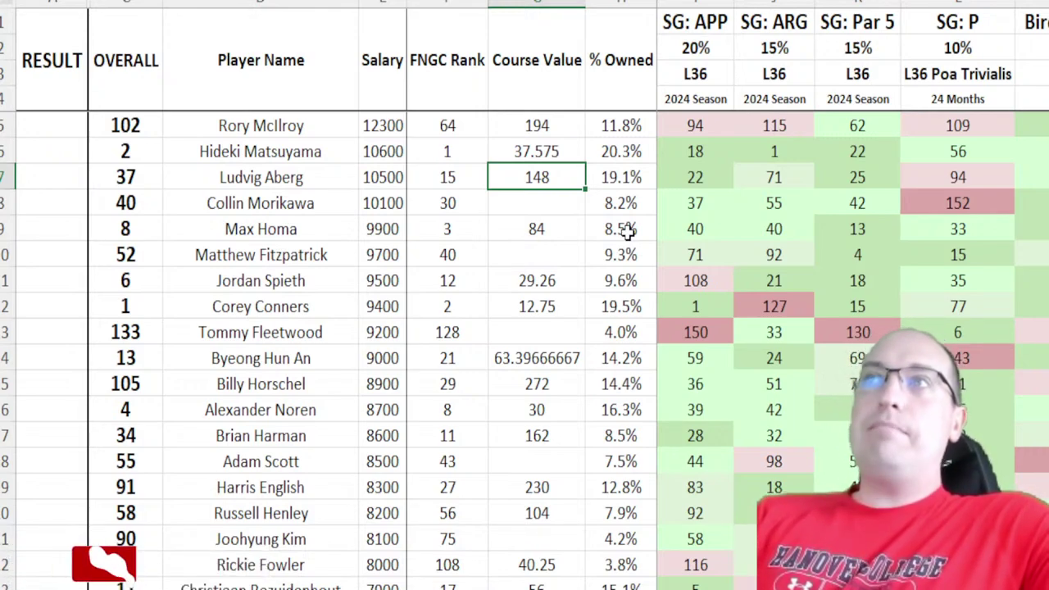
left_click(703, 176)
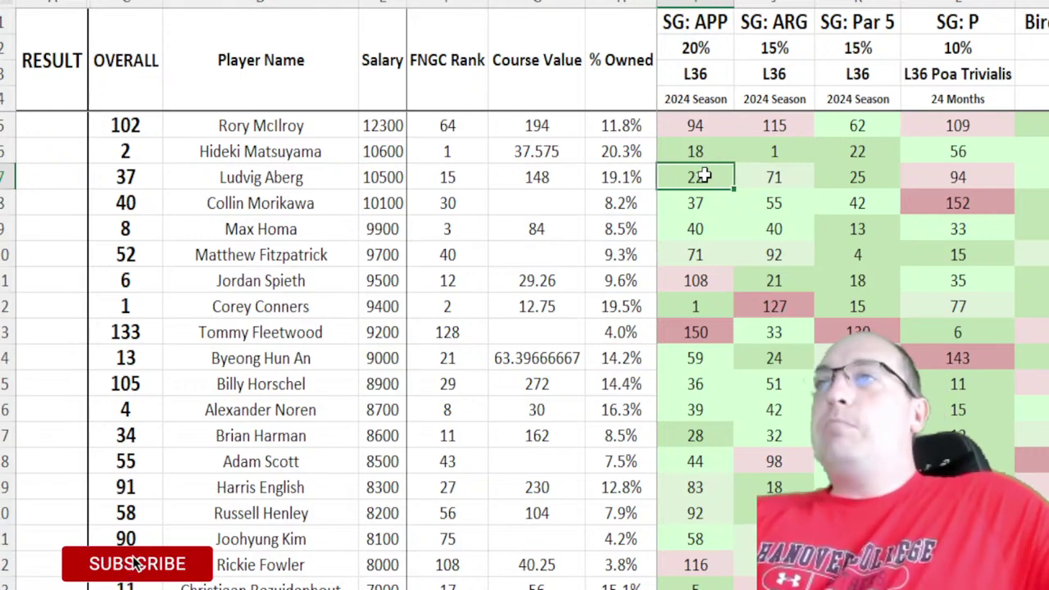
left_click(818, 185)
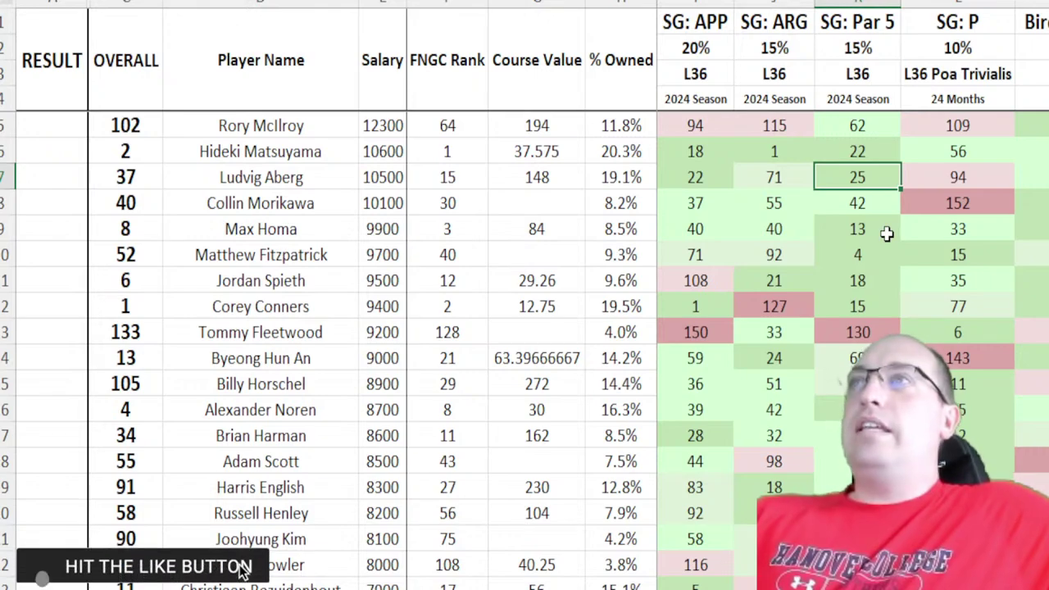
Step: Check the 37th-ranked player's GIRs Gained ranking, and highlight his row from OVERALL through % Owned
key("Right")
key("Right")
key("Right")
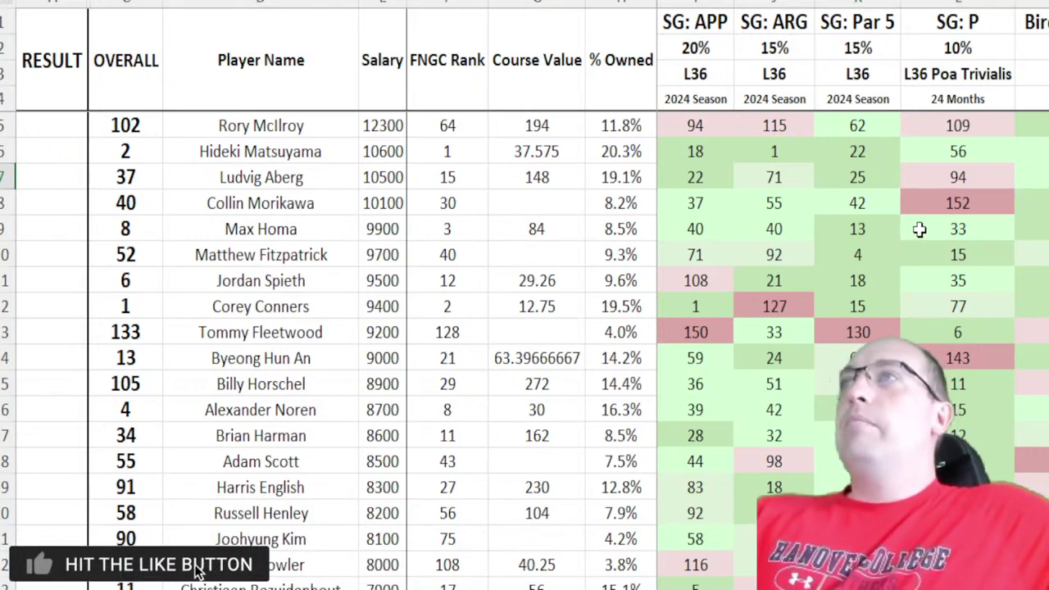
scroll(920, 230, "right", 5)
left_click(785, 175)
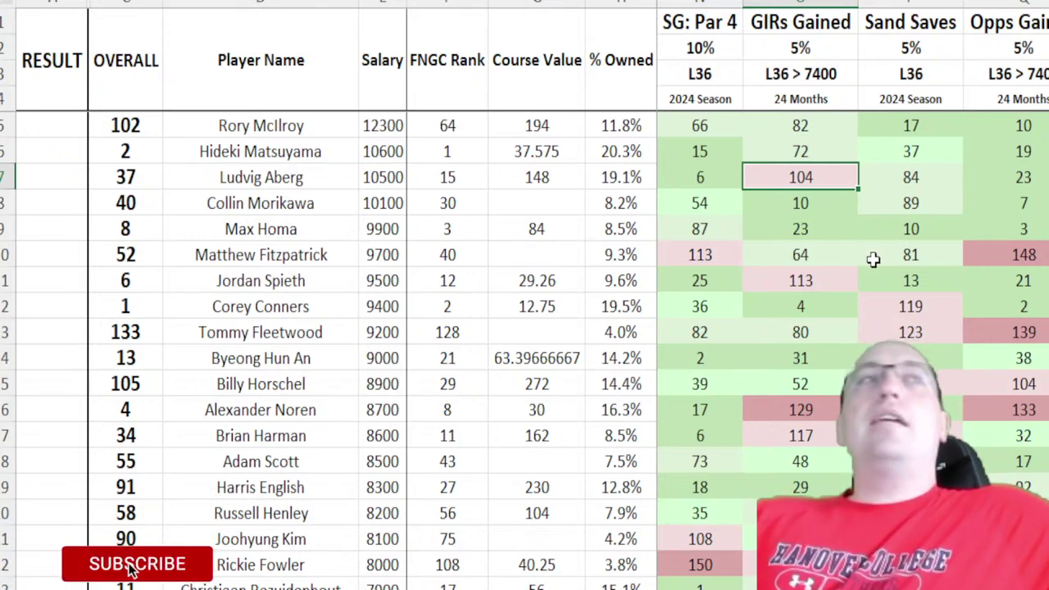
left_click(628, 177)
scroll(628, 180, "left", 5)
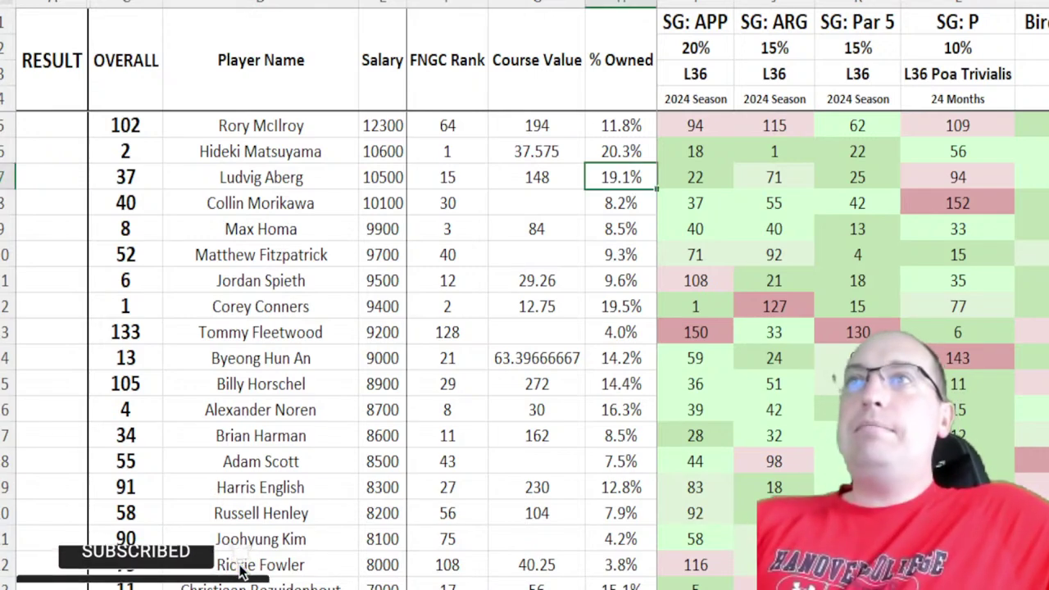
mouse_move(209, 177)
left_mouse_down()
mouse_move(141, 178)
mouse_move(615, 182)
left_mouse_up()
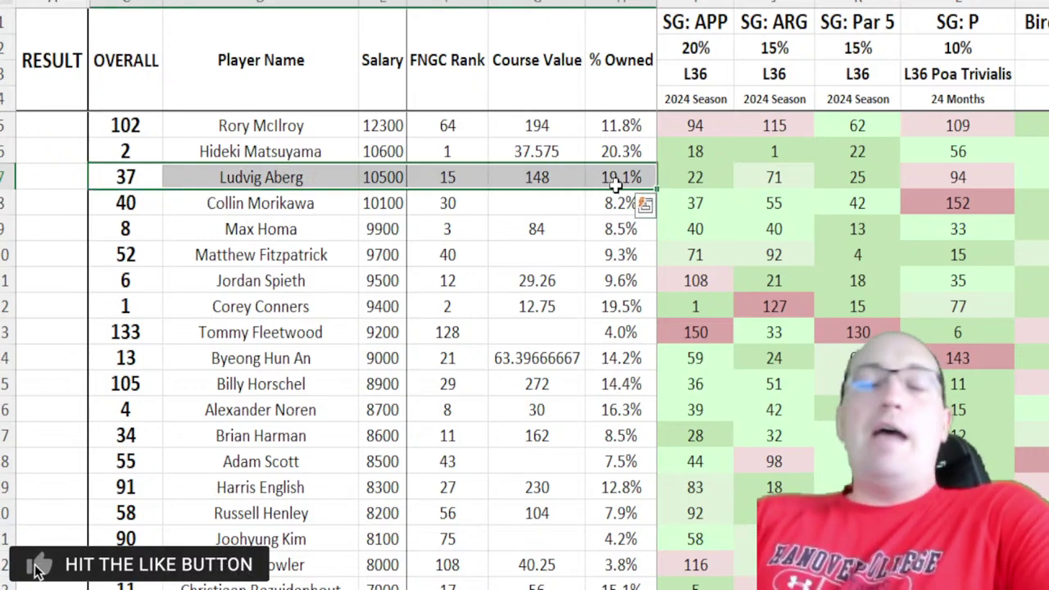
Step: Highlight the second-ranked player's row, and examine his SG: ARG, SG: APP, Course Value and % Owned figures
left_click(176, 147)
left_click_drag(136, 147, 603, 144)
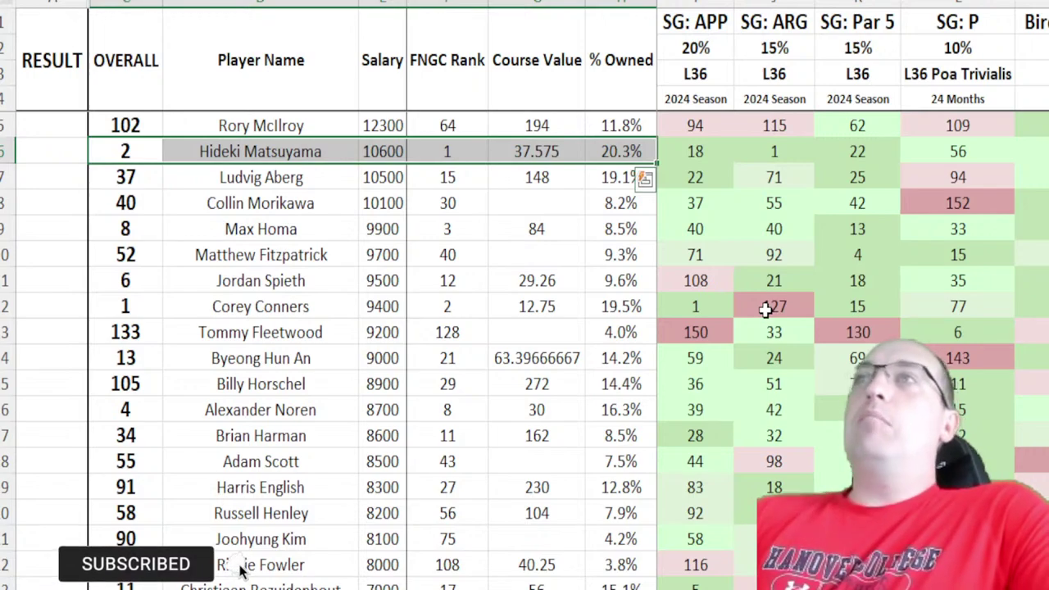
left_click(775, 154)
left_click(692, 149)
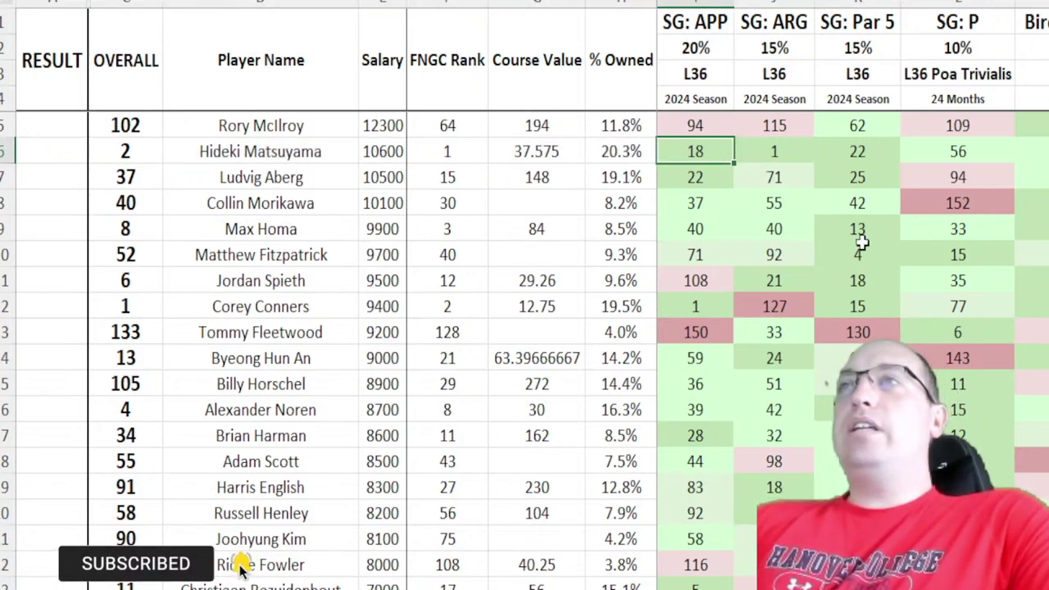
left_click(547, 156)
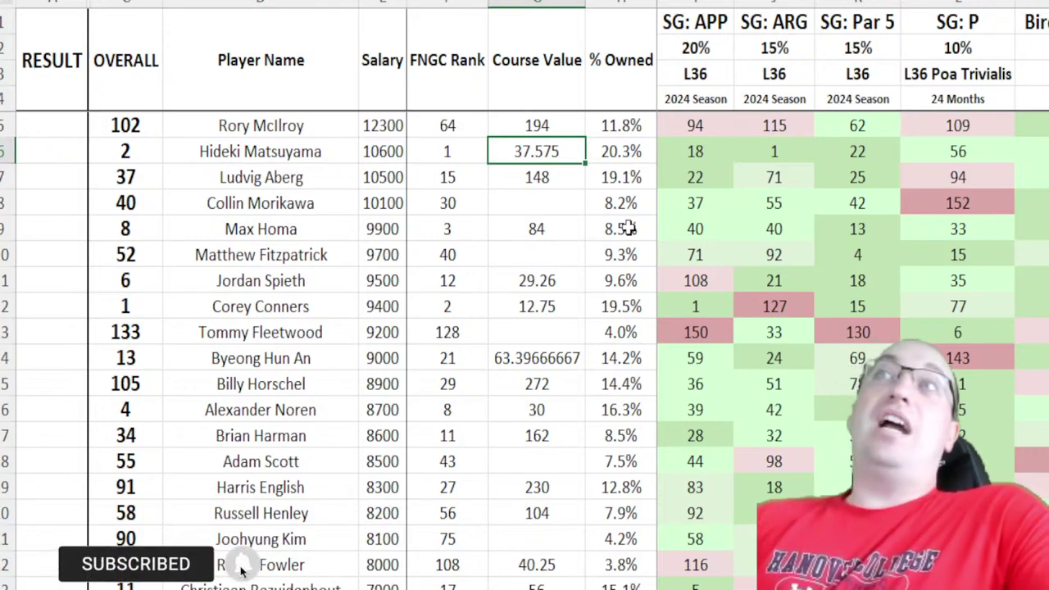
left_click(628, 149)
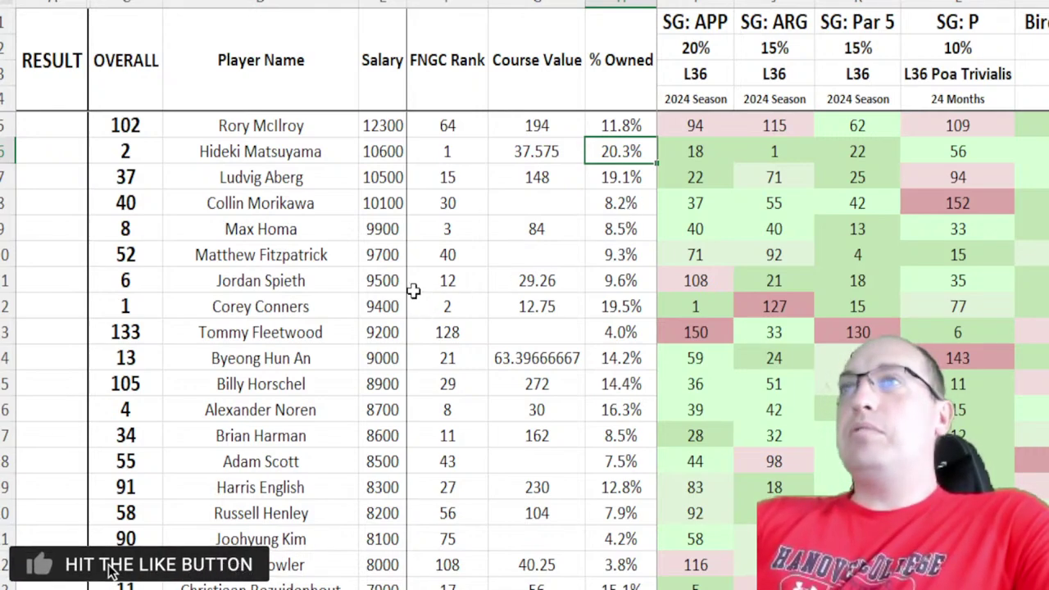
Step: Highlight the second-ranked and 102nd-ranked players' rows from OVERALL through % Owned, one after the other
left_click_drag(168, 150, 615, 155)
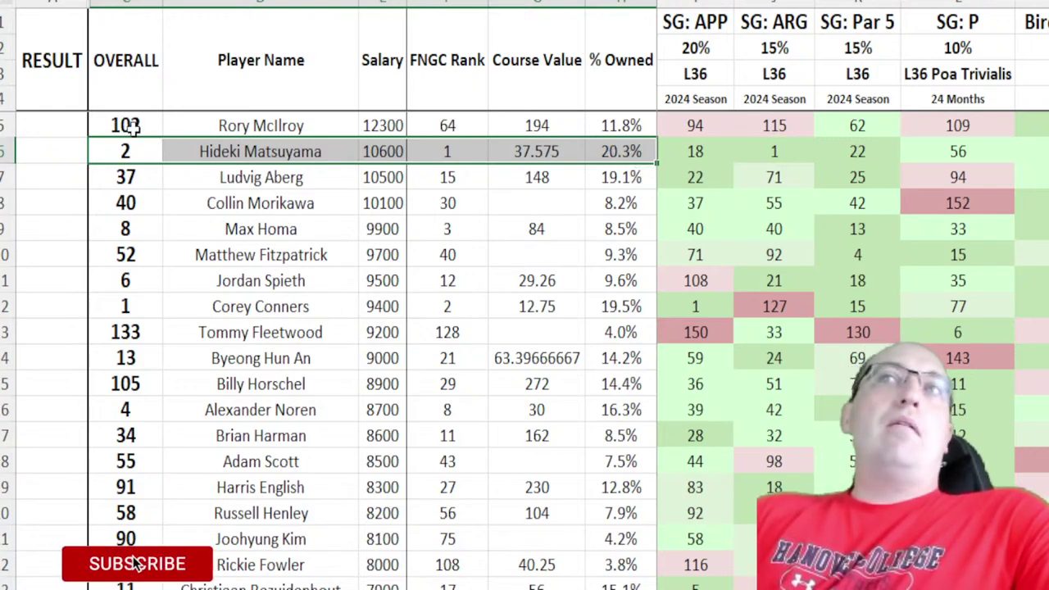
left_click_drag(131, 125, 635, 125)
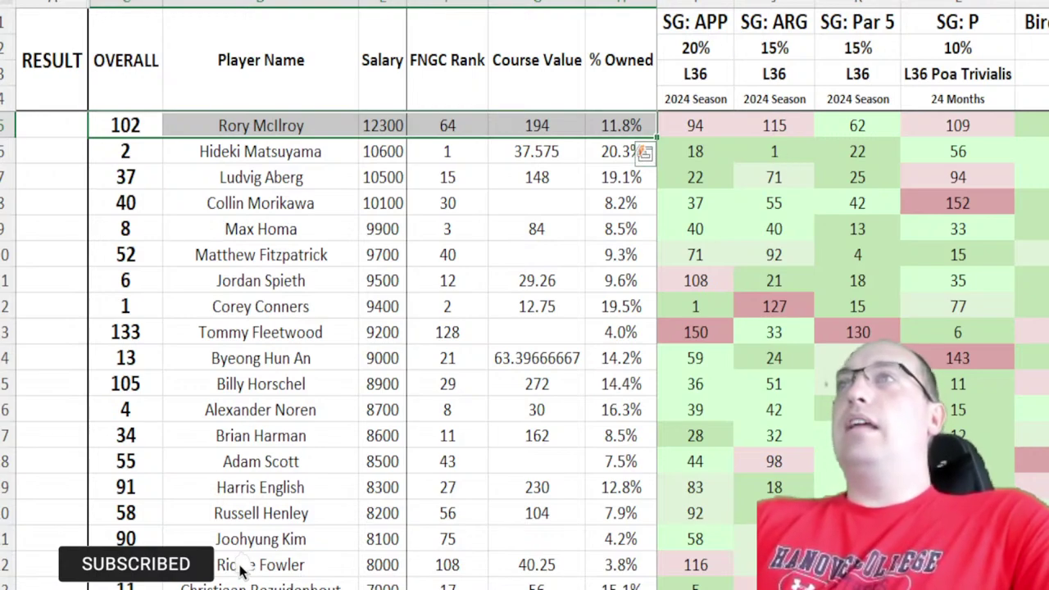
Step: Examine the SG: APP, SG: ARG and SG: P columns one by one, and check the 102nd-ranked player's Course Value
left_click(695, 3)
left_click(775, 3)
left_click(957, 2)
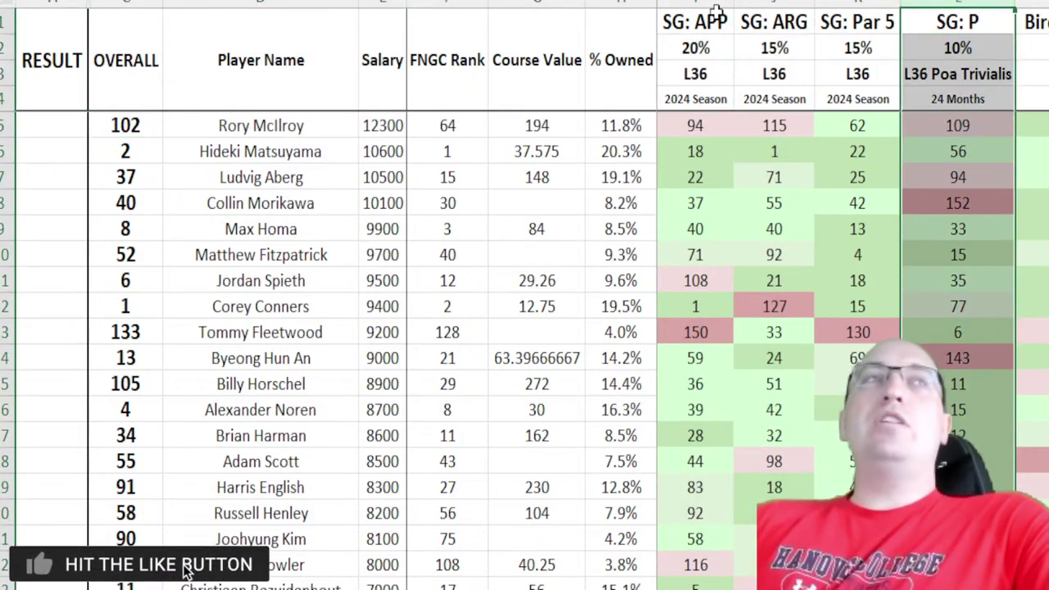
left_click(699, 3)
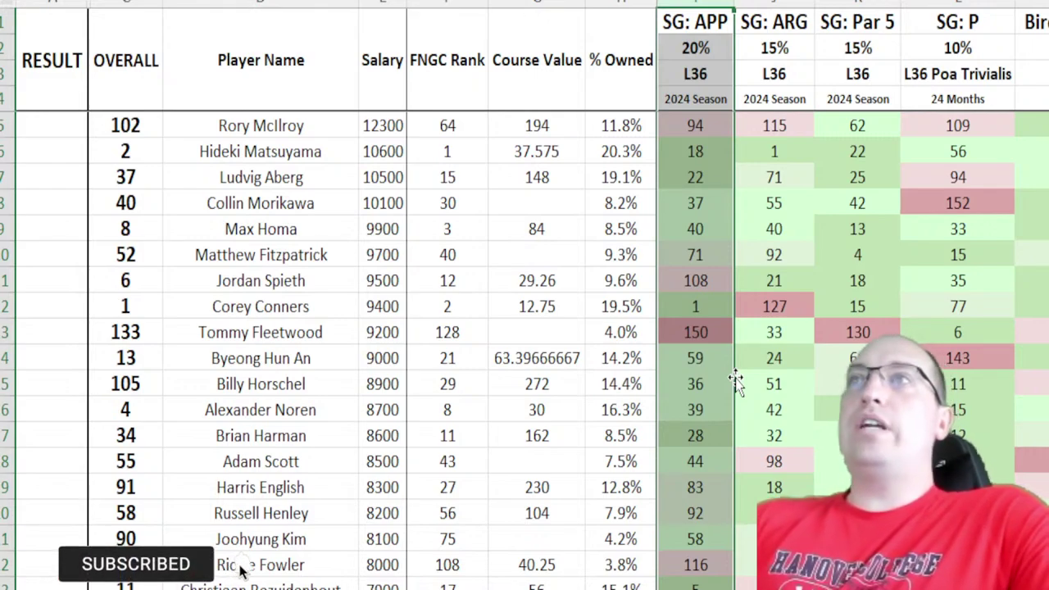
left_click(564, 136)
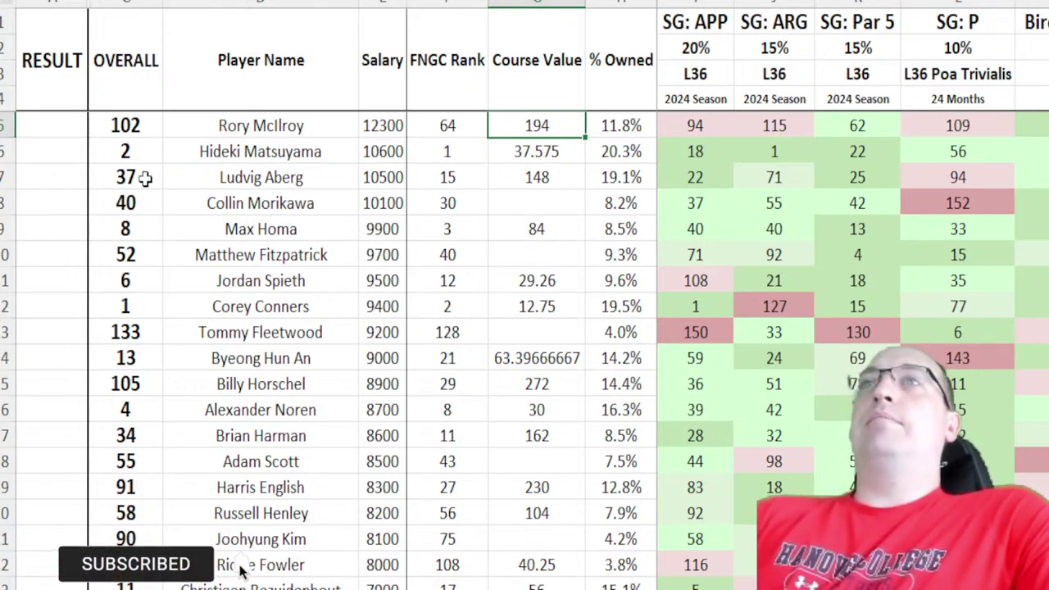
Step: Highlight the 40th- and 8th-ranked players' rows together from OVERALL through % Owned, and single out the 8th-ranked player's row
left_click_drag(135, 204, 647, 229)
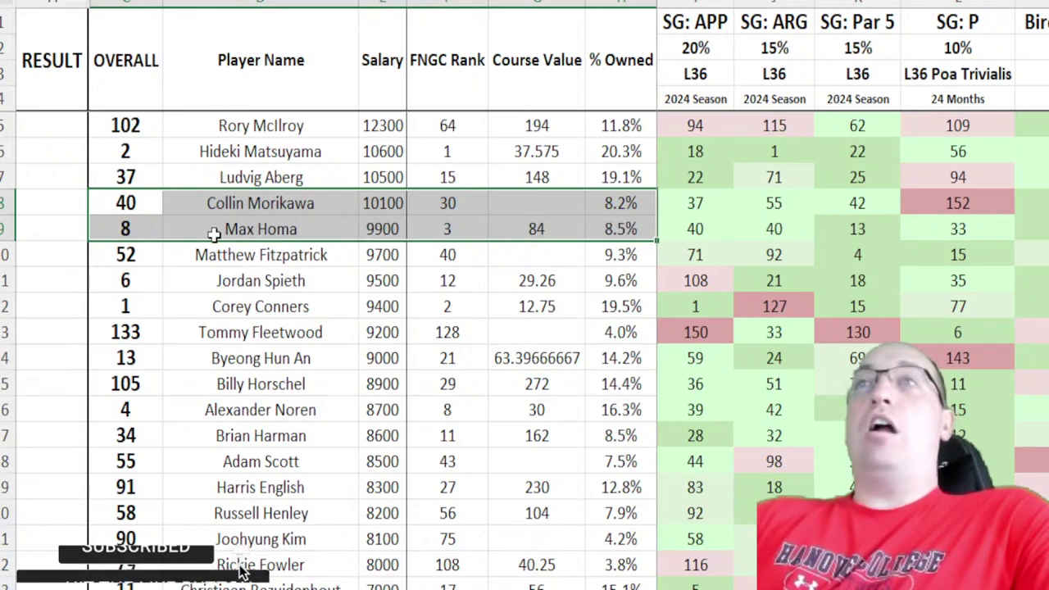
left_click(141, 230)
left_click_drag(141, 229, 624, 230)
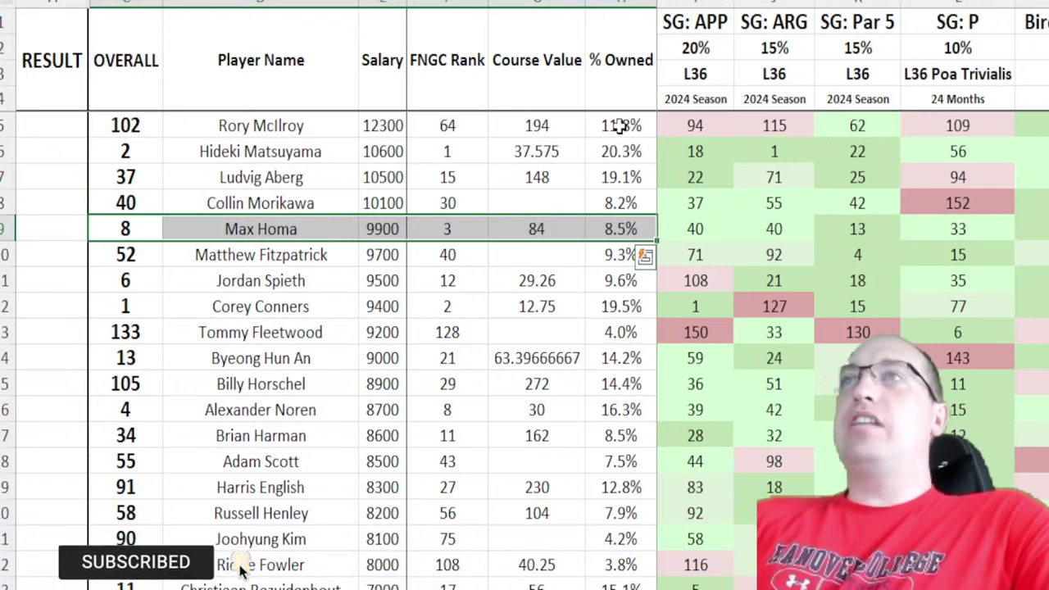
key("Escape")
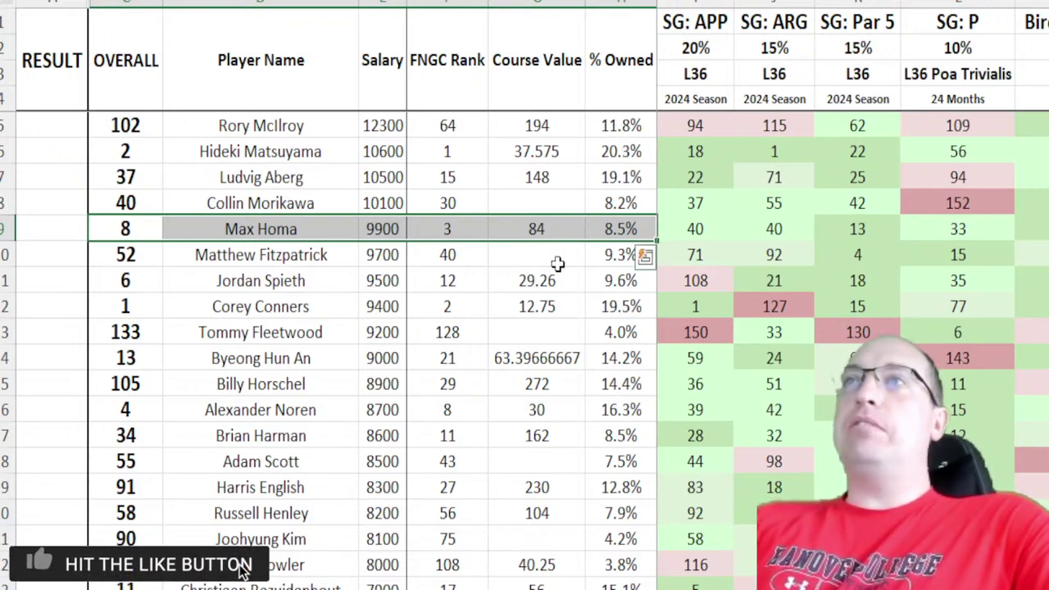
Step: Check the 102nd-ranked player's % Owned figure, and compare the field's rankings in the SG: APP, SG: ARG and SG: P columns
left_click_drag(732, 131, 857, 130)
left_click(124, 127)
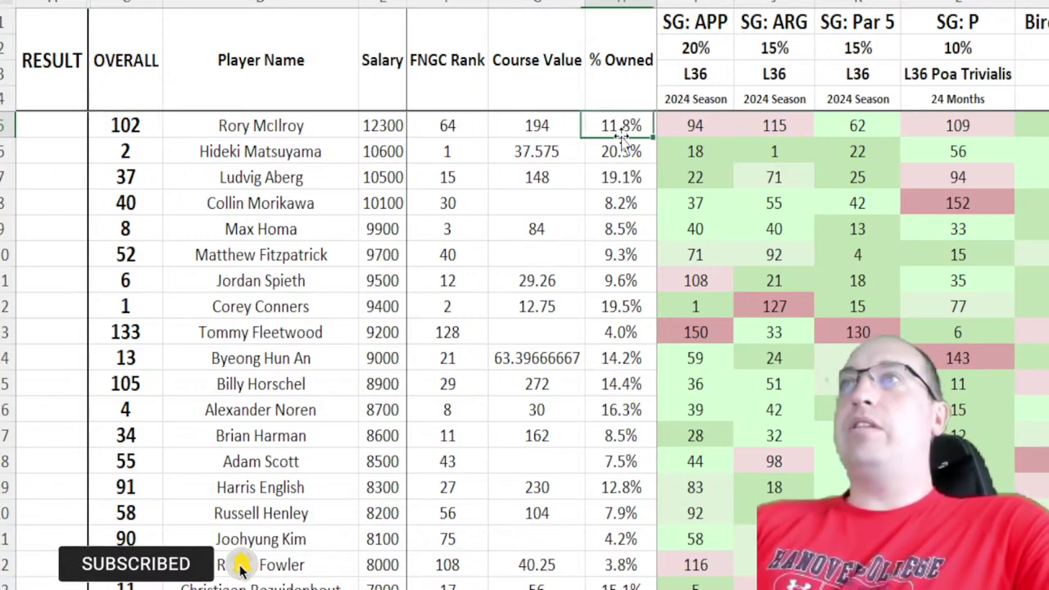
left_click(710, 3)
left_click(765, 3)
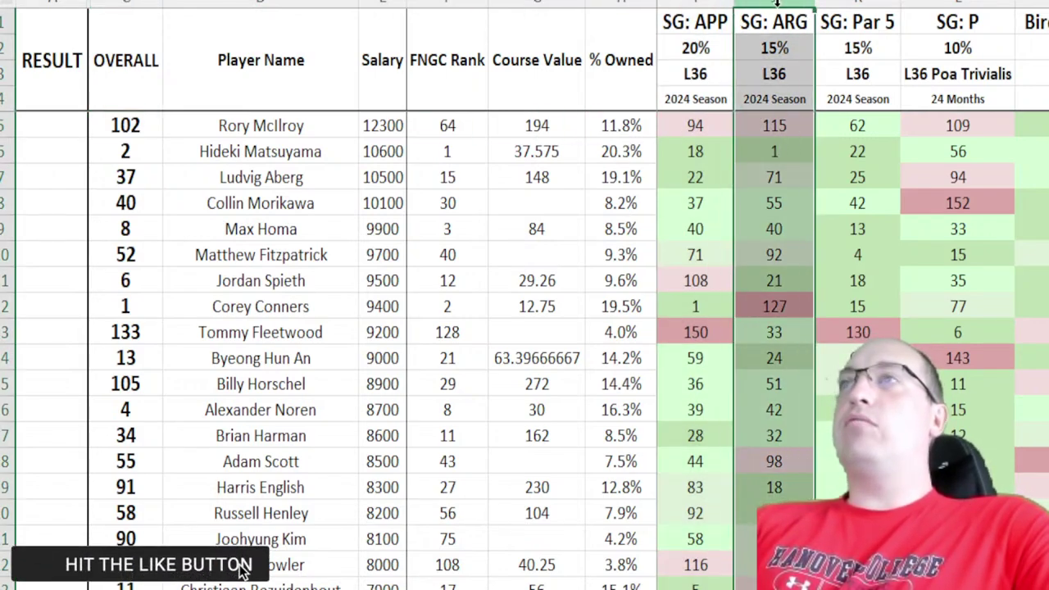
left_click(958, 3)
left_click(695, 3)
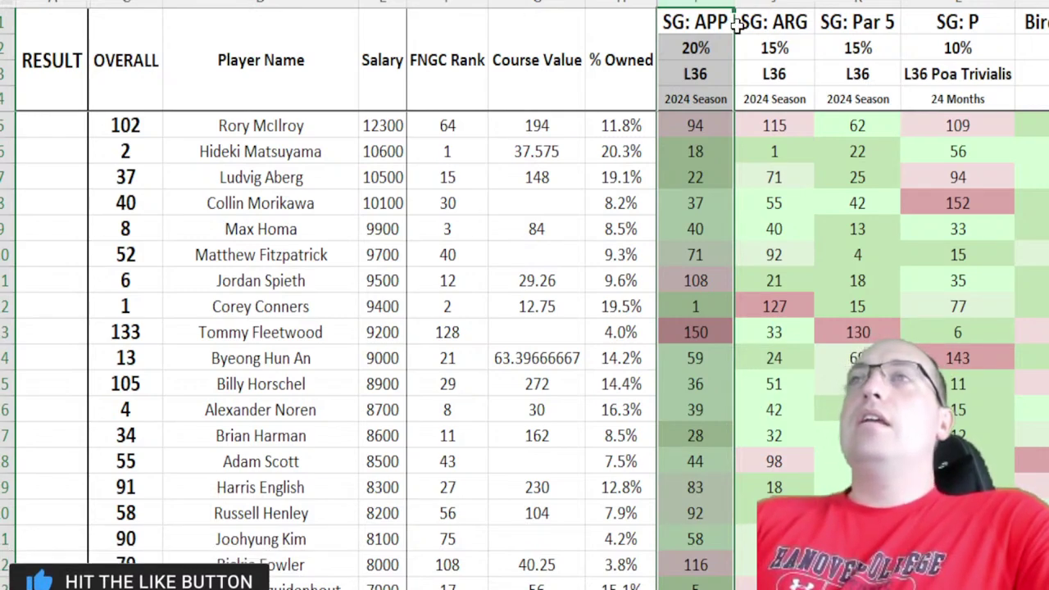
Step: Highlight the 40th-ranked player's row from OVERALL into the strokes-gained stats, and check his % Owned figure
left_click_drag(127, 203, 1026, 205)
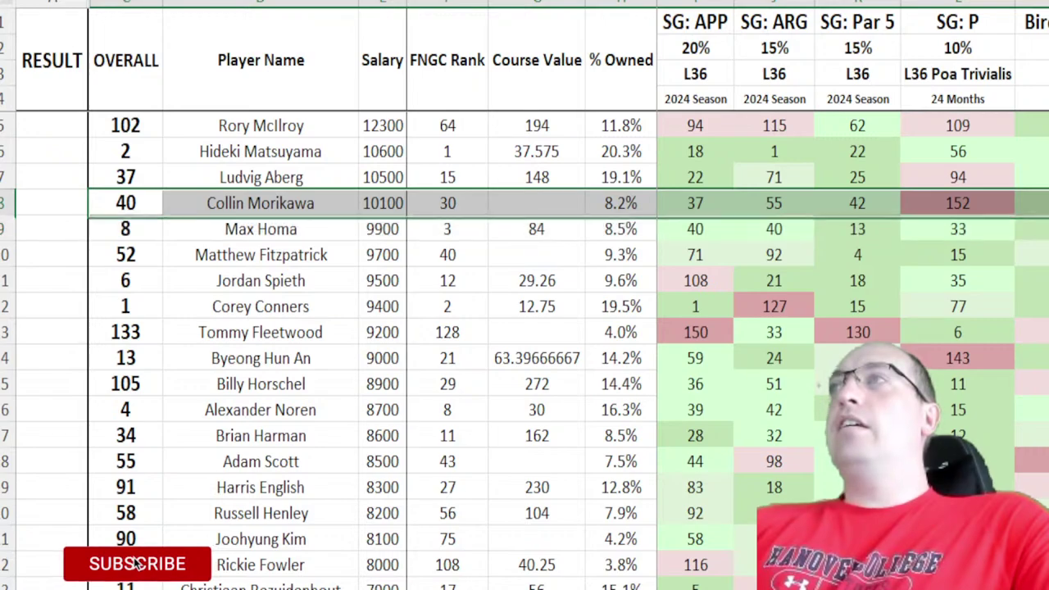
left_click_drag(144, 200, 721, 206)
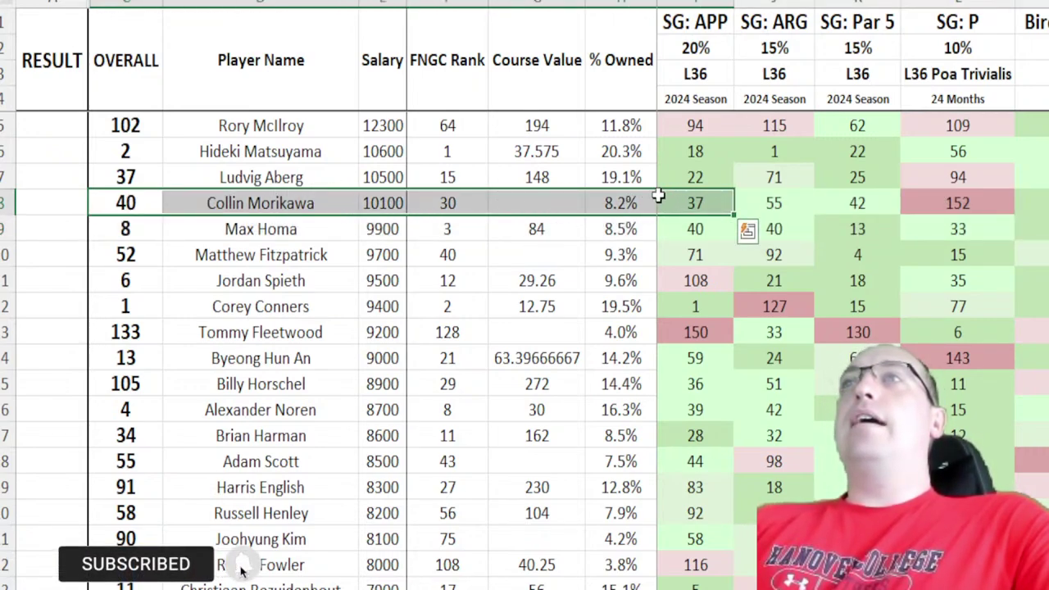
left_click(632, 205)
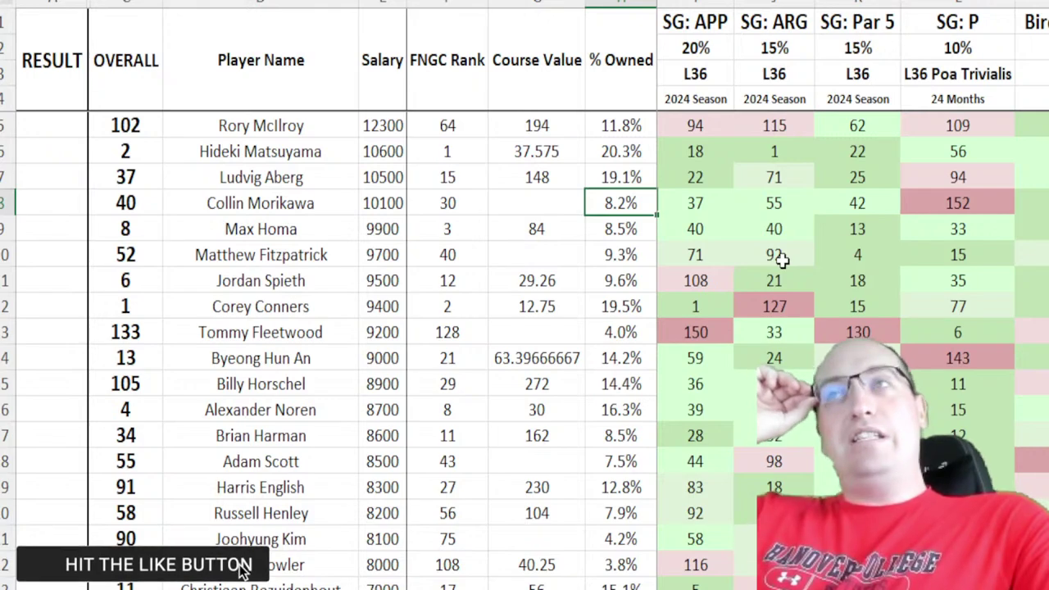
Step: Examine the 40th-ranked player's SG: ARG, SG: Par 5, SG: P and SG: APP rankings, and highlight his row from OVERALL through % Owned
left_click_drag(791, 205, 857, 205)
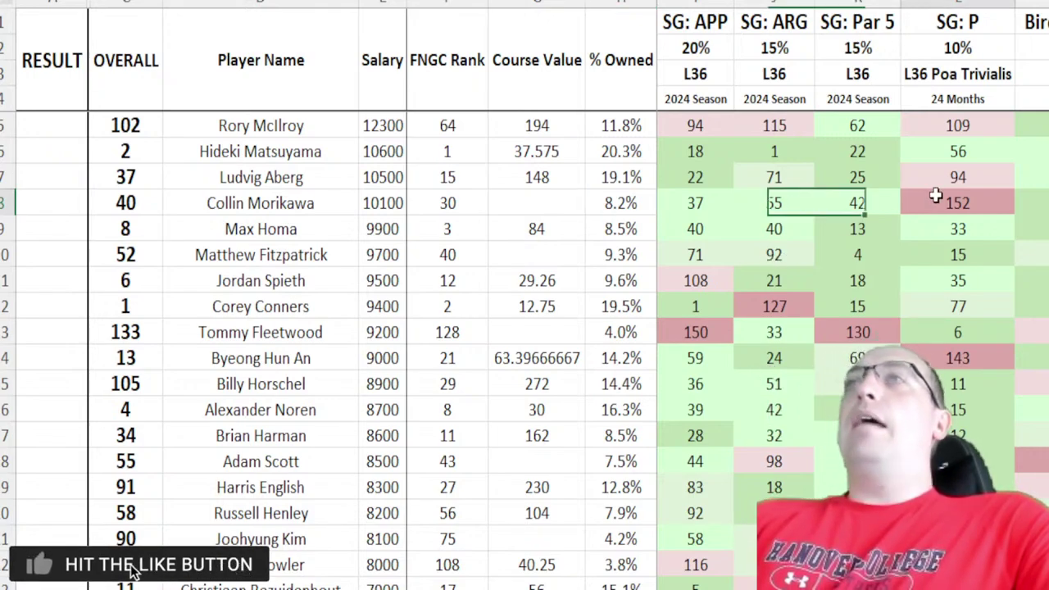
left_click(935, 197)
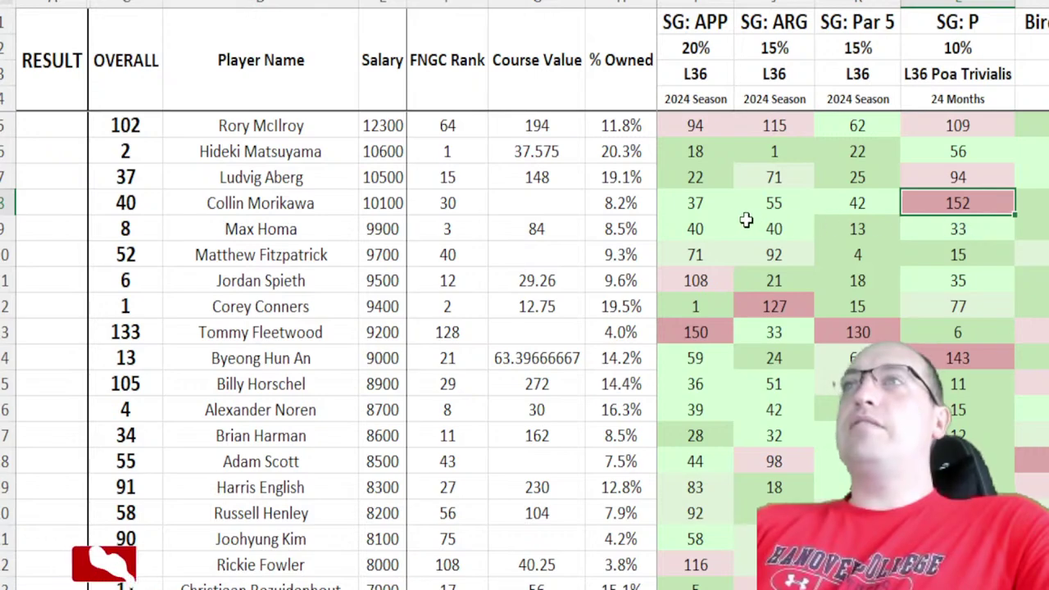
left_click(699, 204)
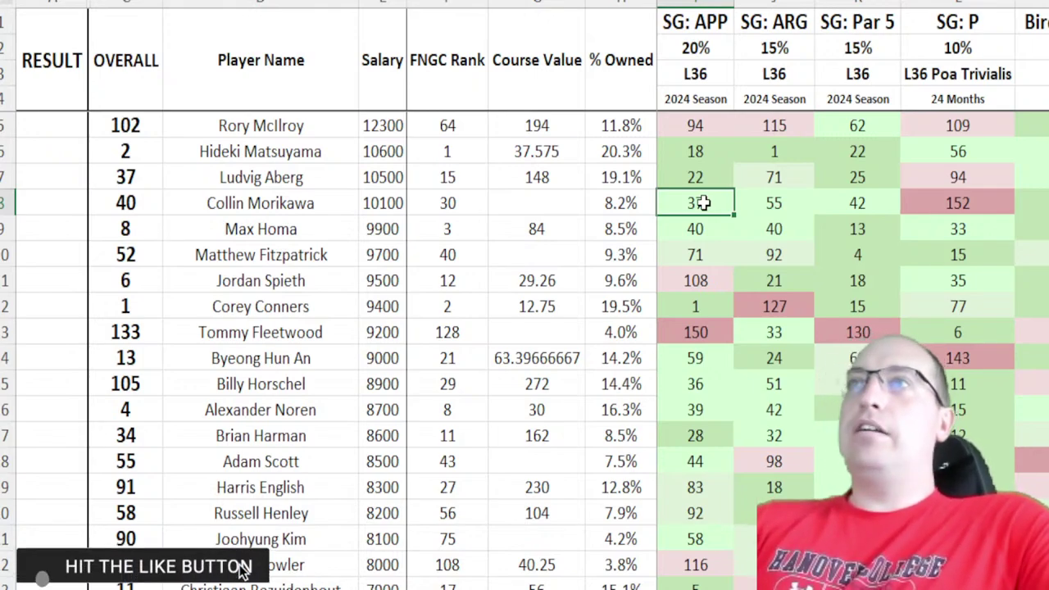
left_click(930, 204)
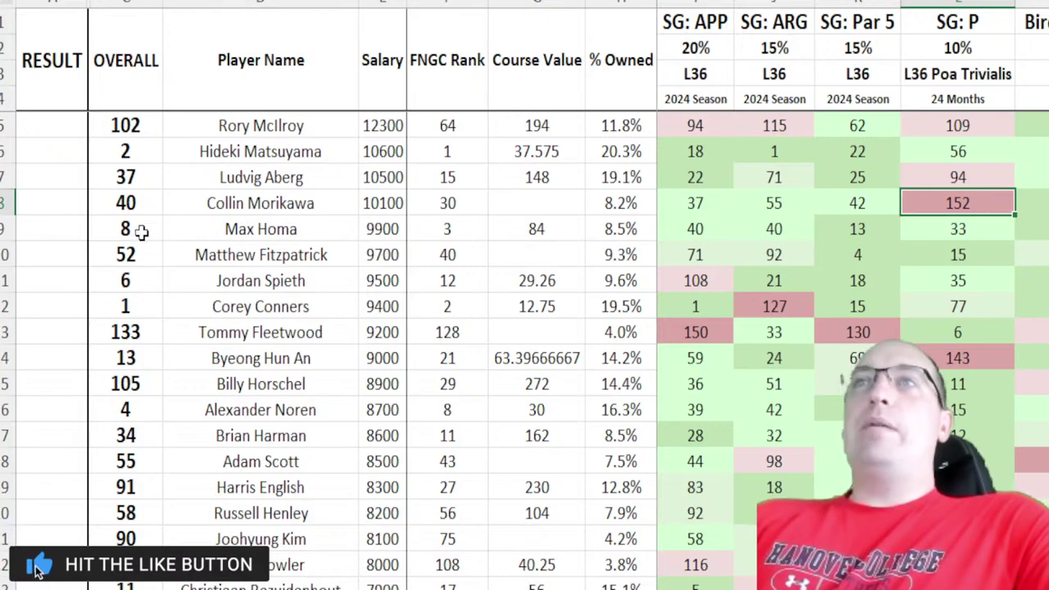
left_click_drag(125, 204, 619, 205)
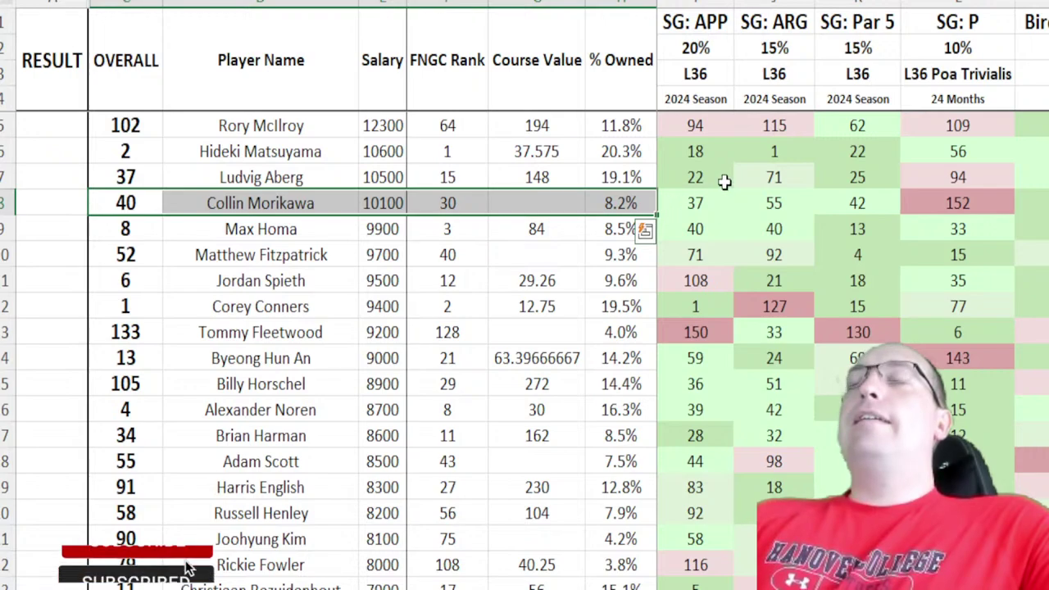
Step: Highlight the second-ranked player's row, and review his Course Value, FNGC Rank and % Owned along with the weighted stat columns from SG: APP onward
left_click_drag(125, 152, 618, 153)
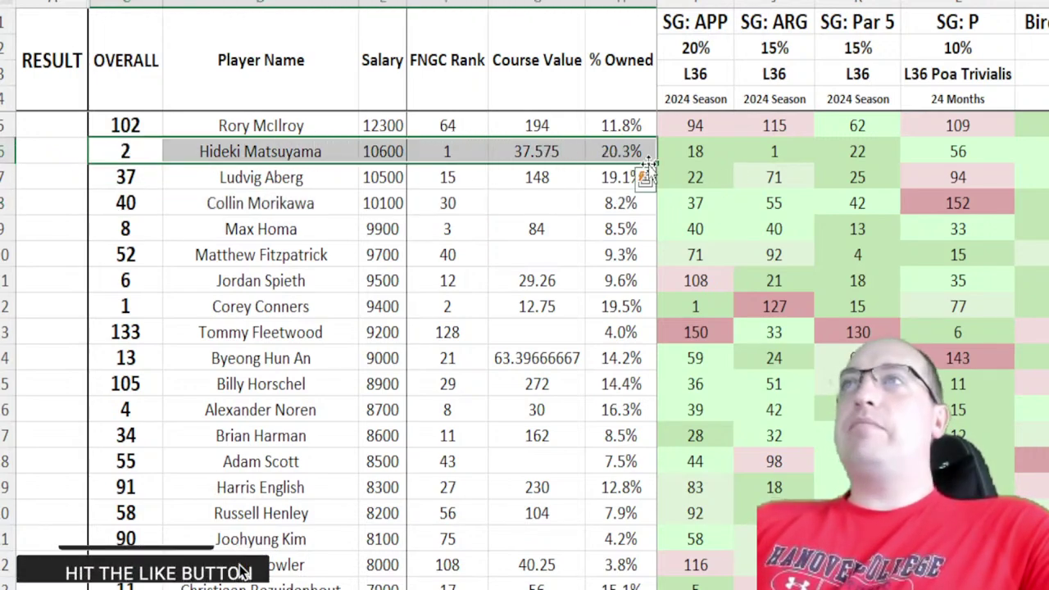
left_click(511, 147)
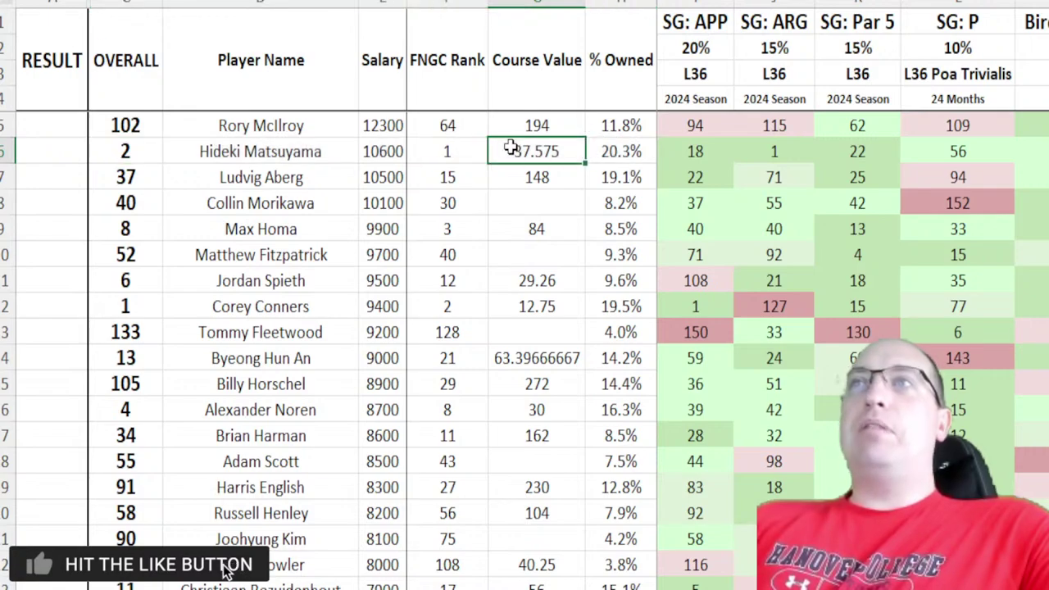
key("Left")
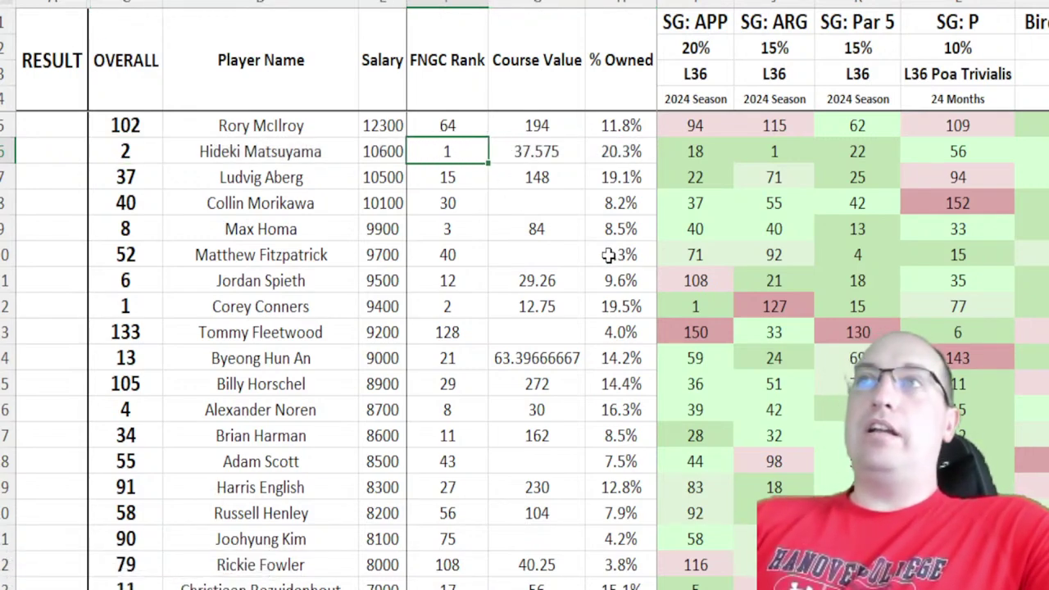
left_click_drag(696, 3, 1045, 3)
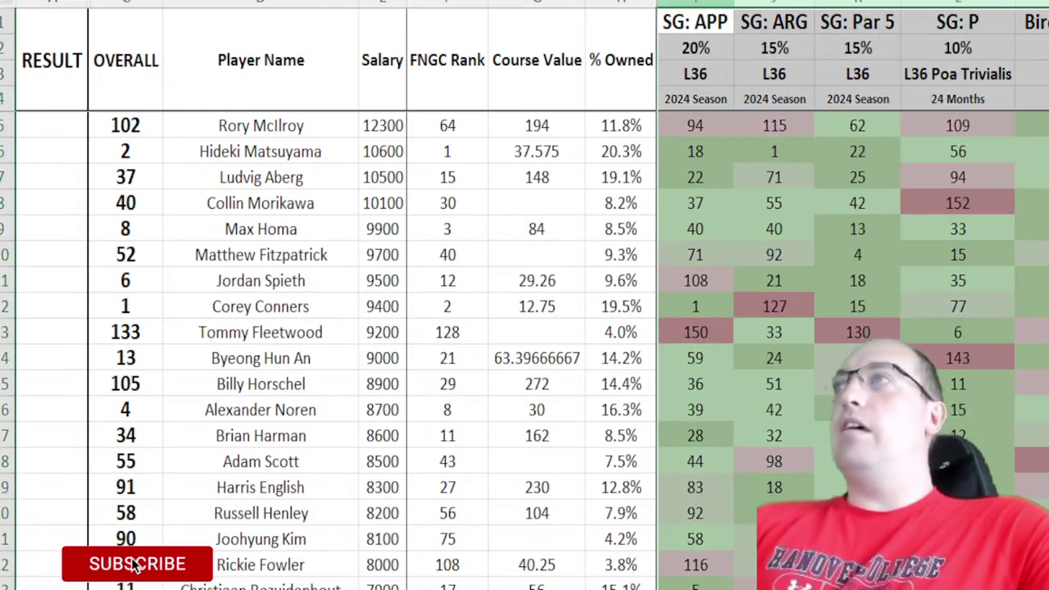
left_click(613, 158)
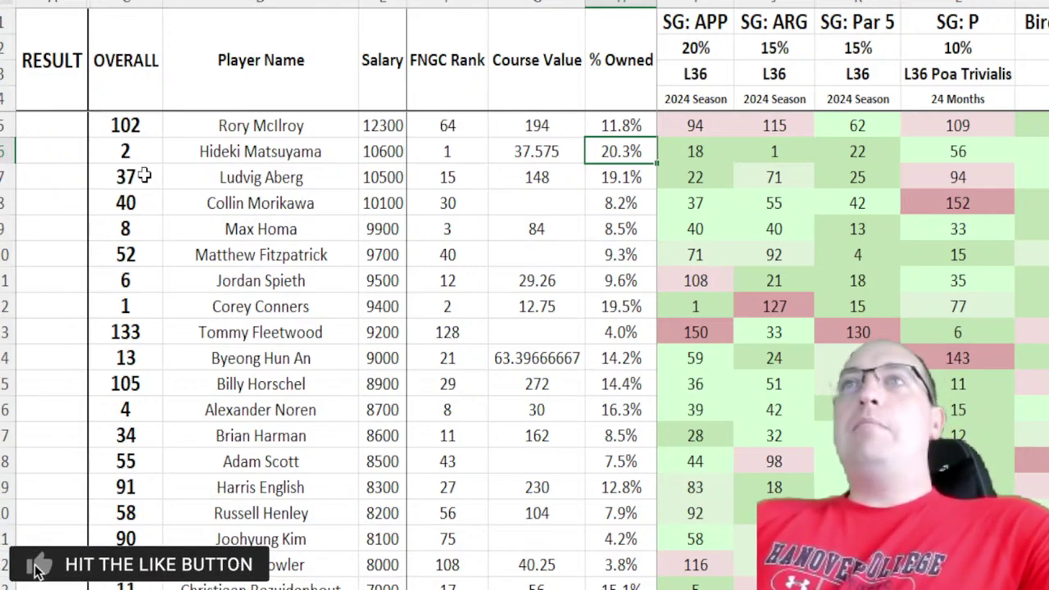
Step: Compare the 37th-ranked player's row with the 102nd- and second-ranked players' rows by highlighting them from OVERALL through % Owned
left_click_drag(144, 176, 566, 178)
left_click_drag(150, 123, 615, 138)
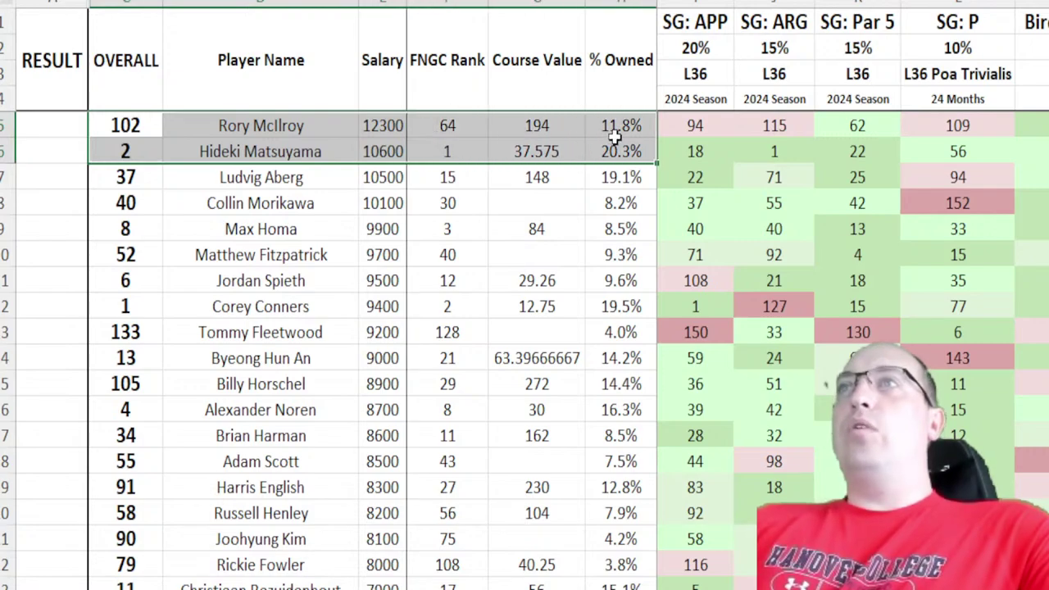
left_click_drag(129, 176, 613, 177)
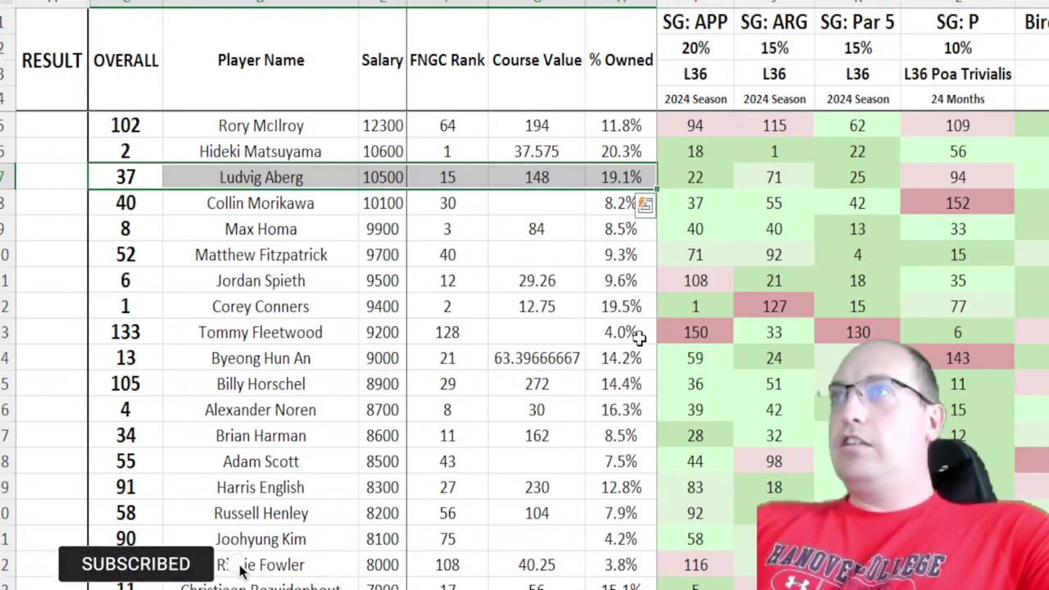
Step: Highlight the 8th-ranked player's row, and examine his % Owned figure and his stat rankings from SG: APP onward, including SG: ARG
scroll(595, 336, "down", 2)
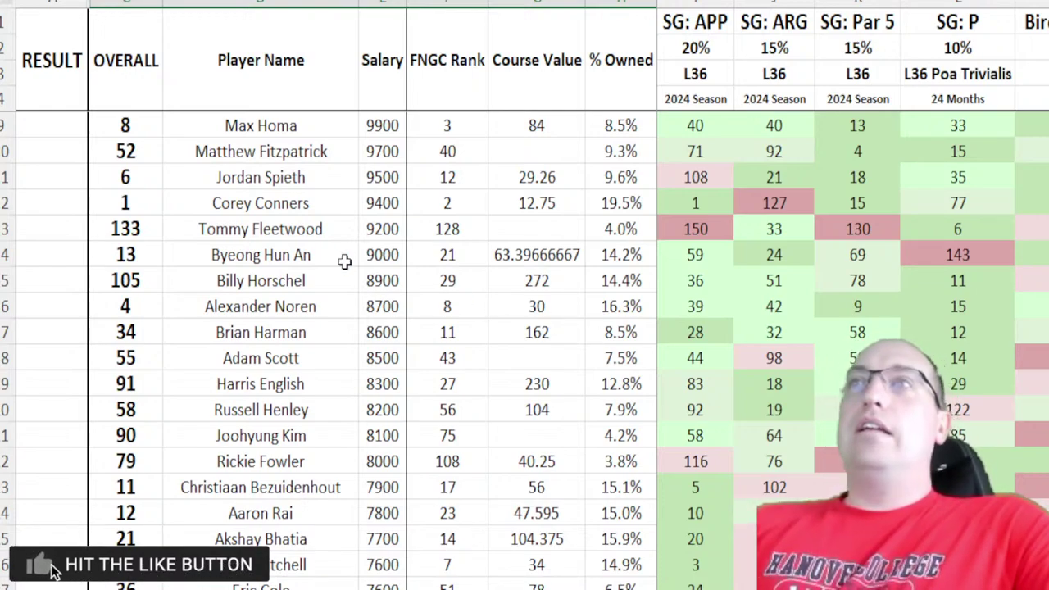
left_click_drag(154, 125, 644, 131)
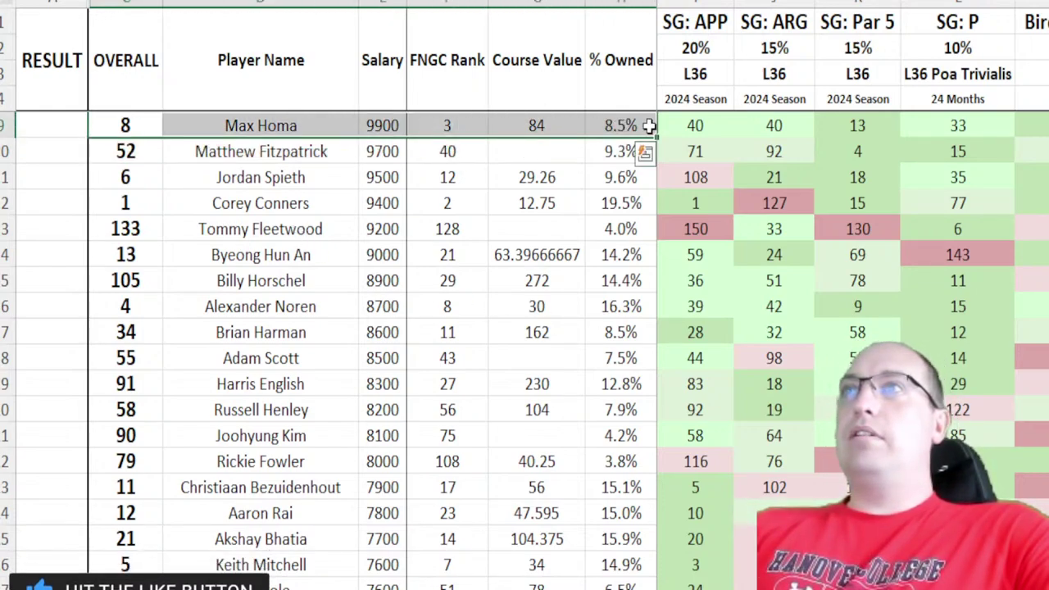
left_click(644, 130)
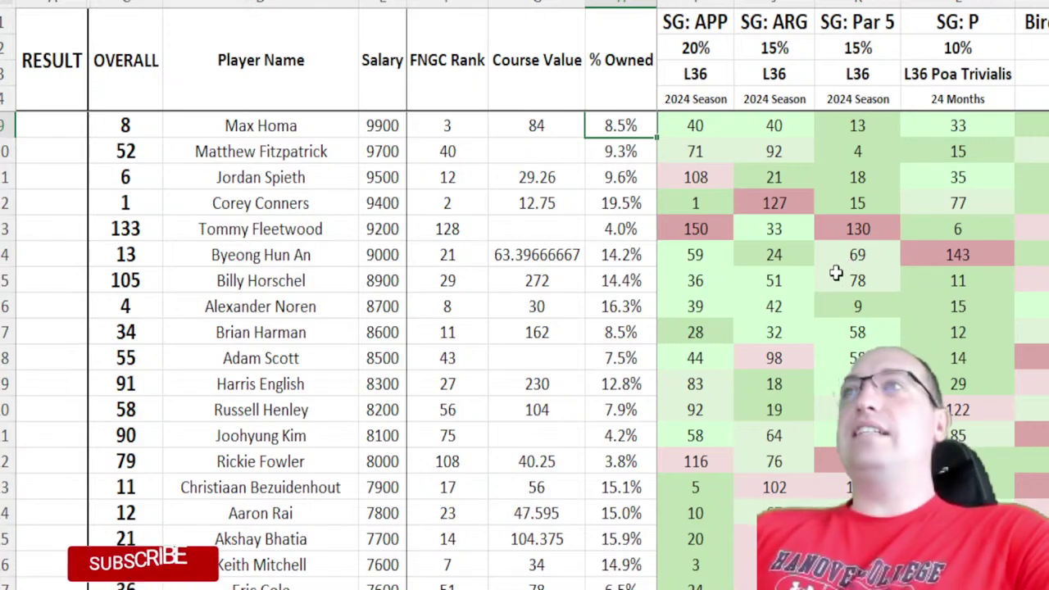
left_click_drag(727, 136, 1045, 130)
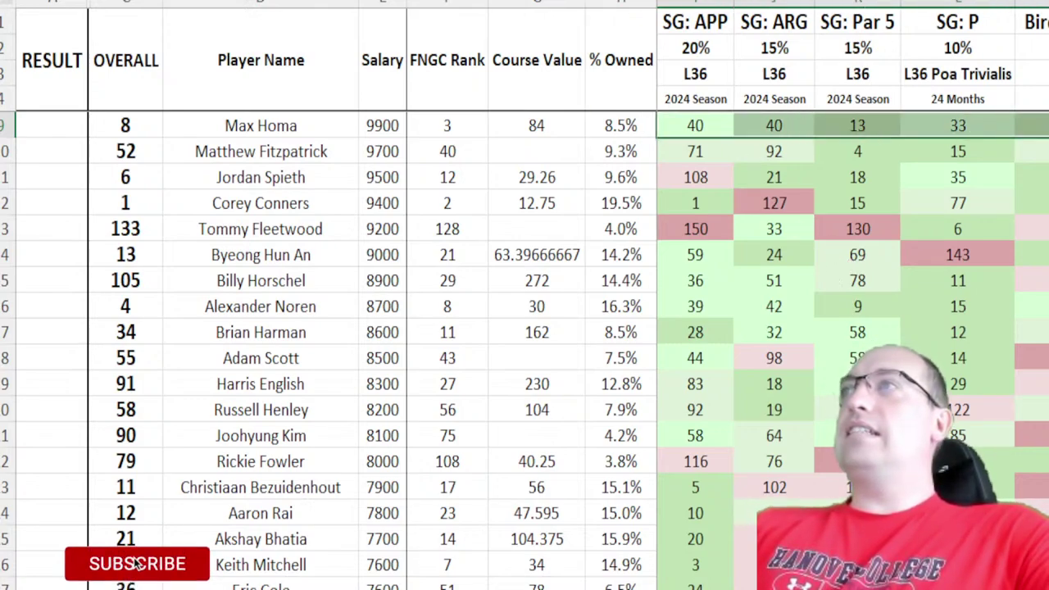
left_click(775, 127)
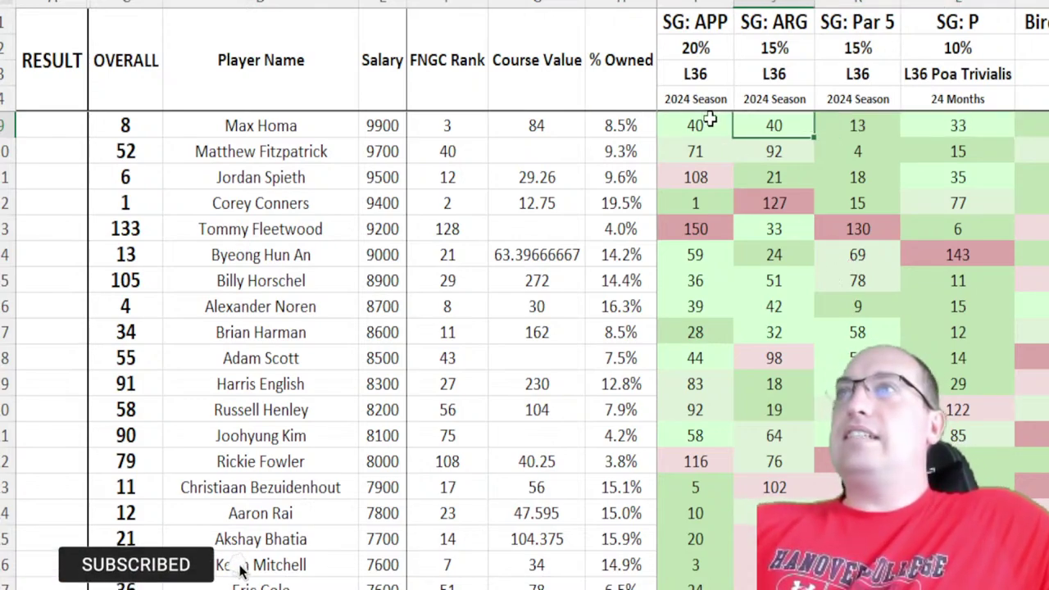
Step: Review the 8th-ranked player's remaining stat rankings from SG: Par 4 across to Opps Gained and P3: 175-200
scroll(728, 131, "right", 1)
scroll(727, 131, "right", 5)
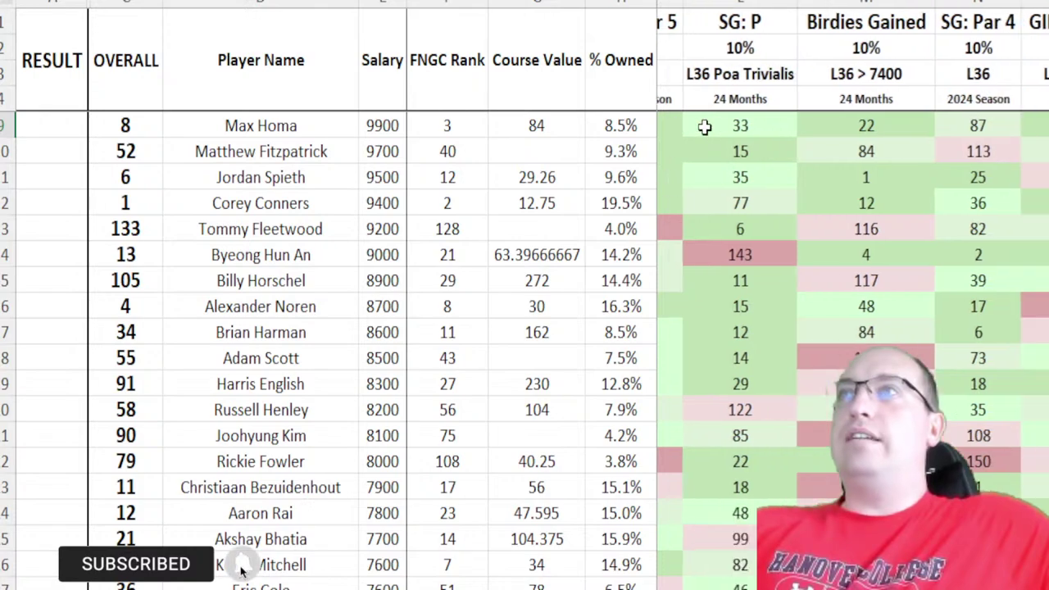
left_click(698, 125)
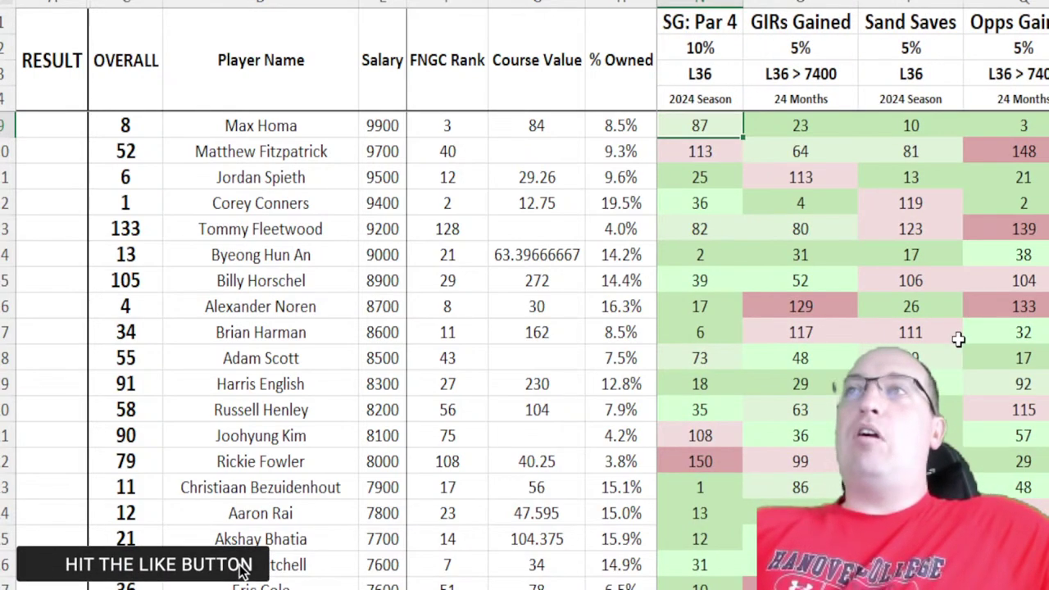
key("Right")
key("Right")
scroll(958, 338, "right", 3)
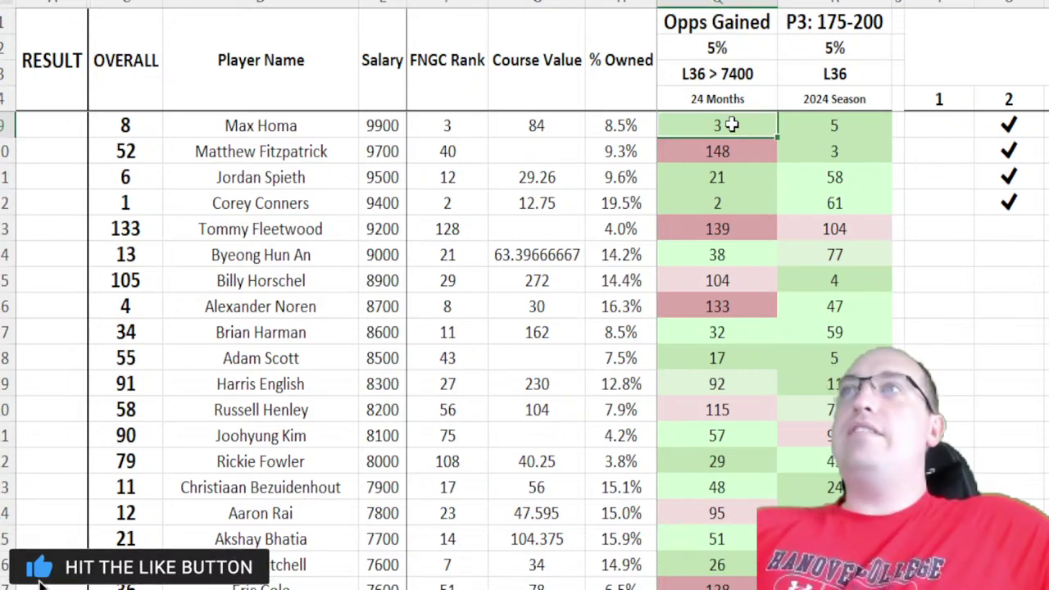
Step: Go back through the 8th-ranked player's stats from Opps Gained to SG: P, and highlight his SG: APP and SG: ARG rankings
scroll(791, 150, "left", 1)
key("Left")
key("Left")
key("Left")
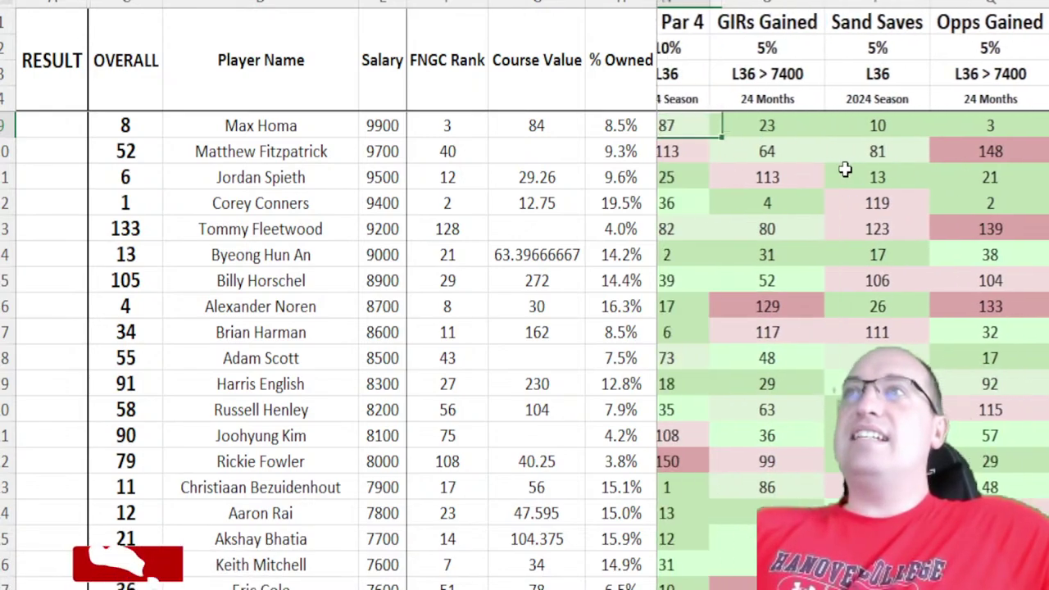
key("Left")
key("Left")
key("Left")
key("Left")
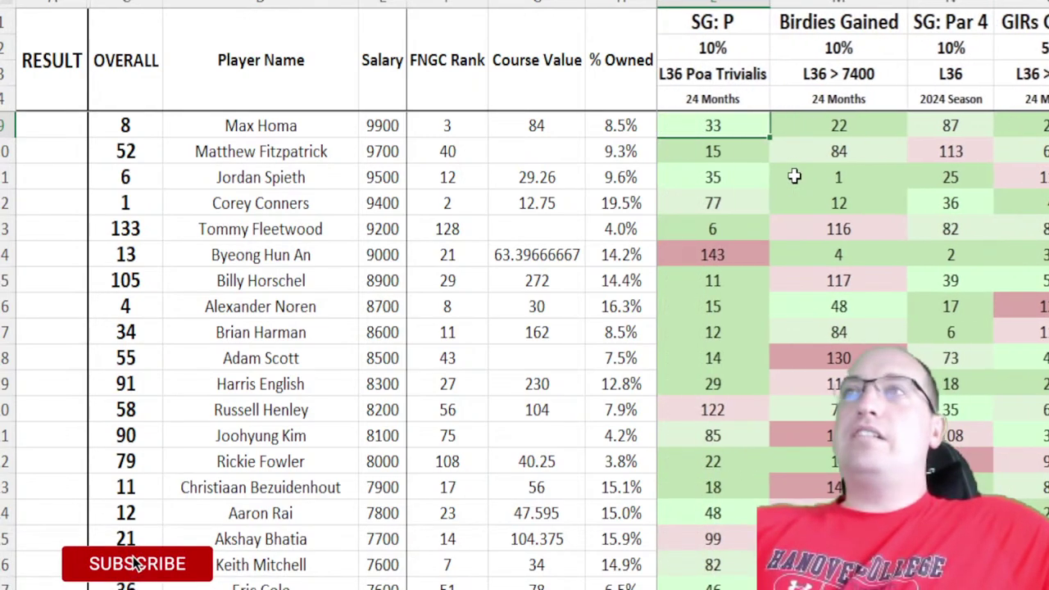
left_click_drag(693, 117, 786, 133)
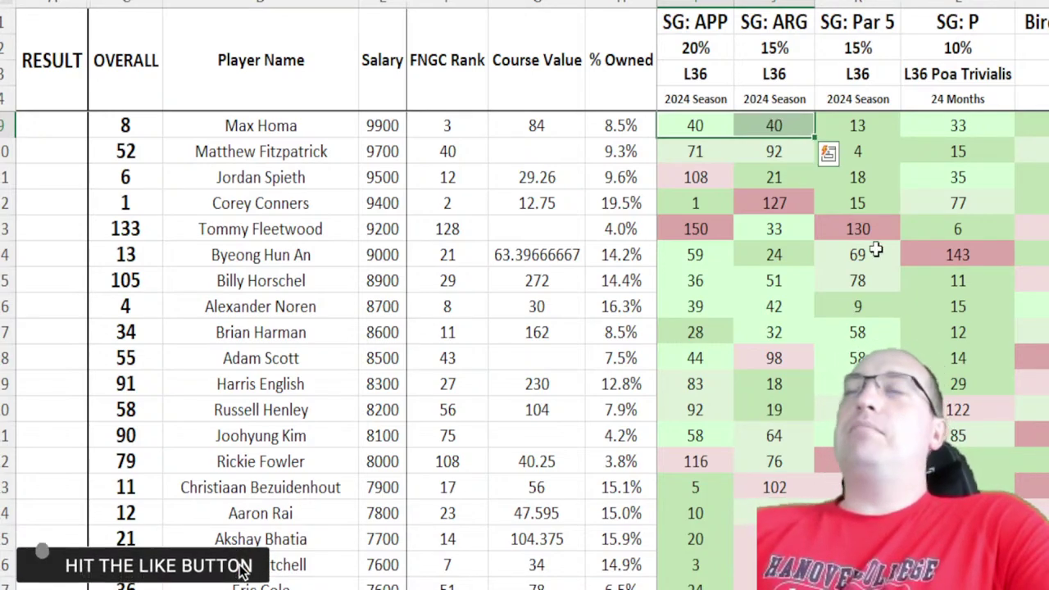
Step: Highlight the 8th-ranked player's row from OVERALL through % Owned, and check his SG: Par 5 ranking and % Owned figure
key("Escape")
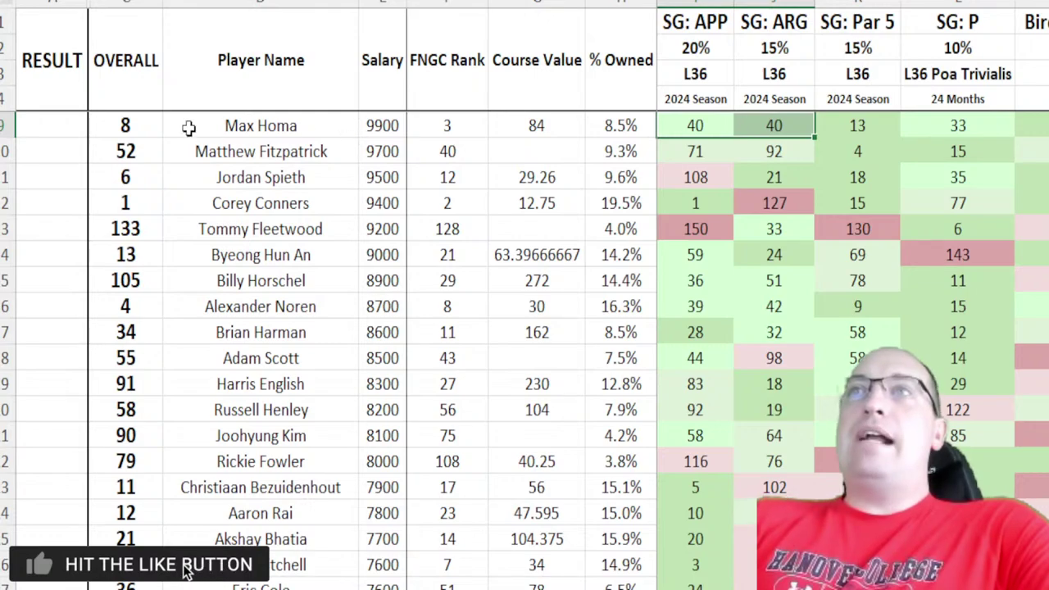
left_click_drag(134, 123, 627, 131)
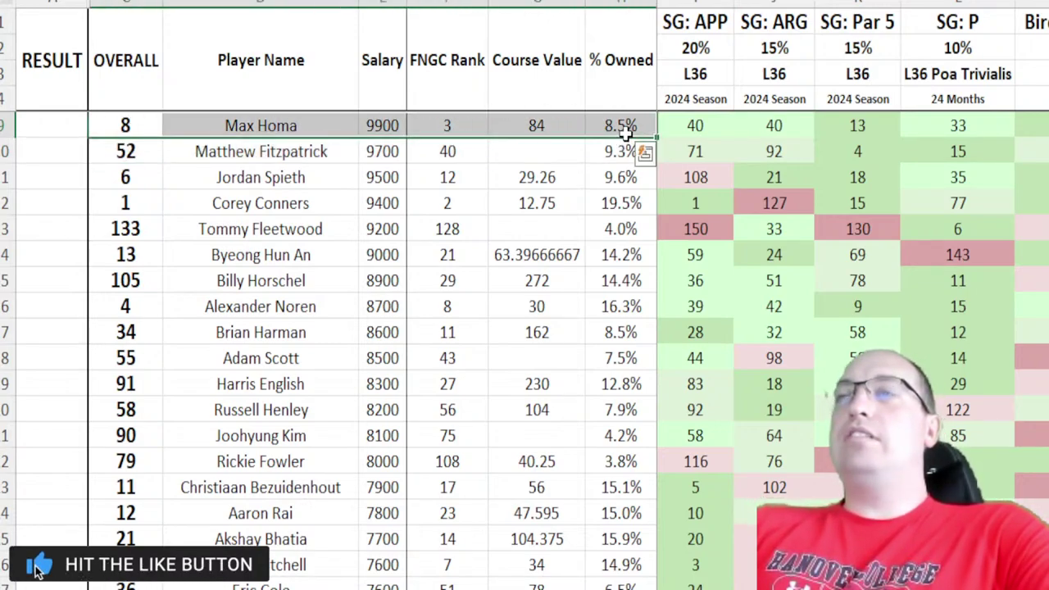
left_click(887, 124)
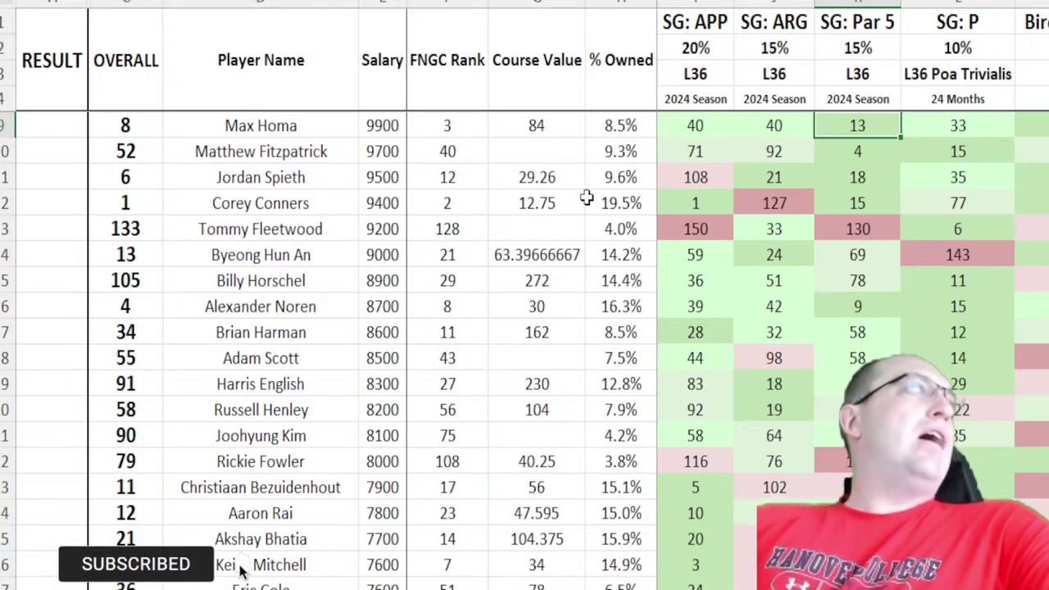
left_click(639, 132)
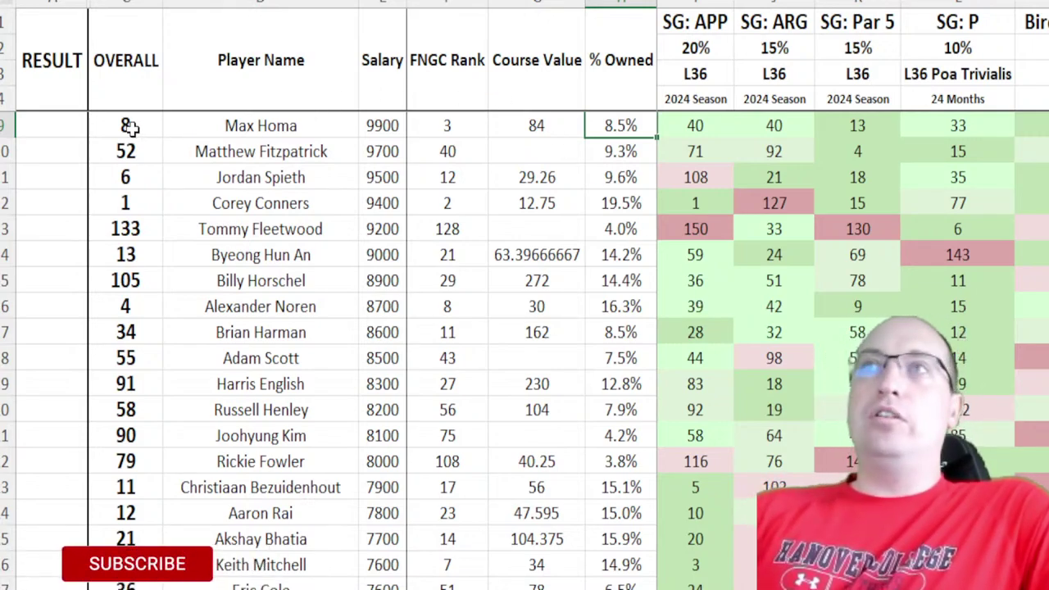
left_click_drag(129, 126, 614, 133)
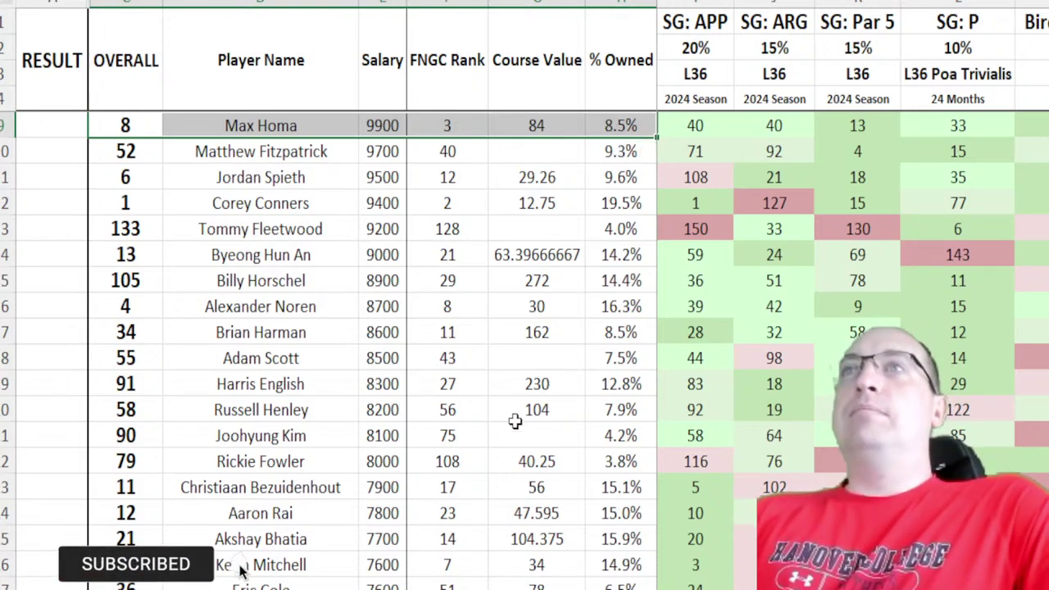
Step: Highlight the 52nd-ranked player's row from OVERALL through % Owned, and examine his SG: Par 5 and SG: P rankings
left_click_drag(109, 153, 628, 155)
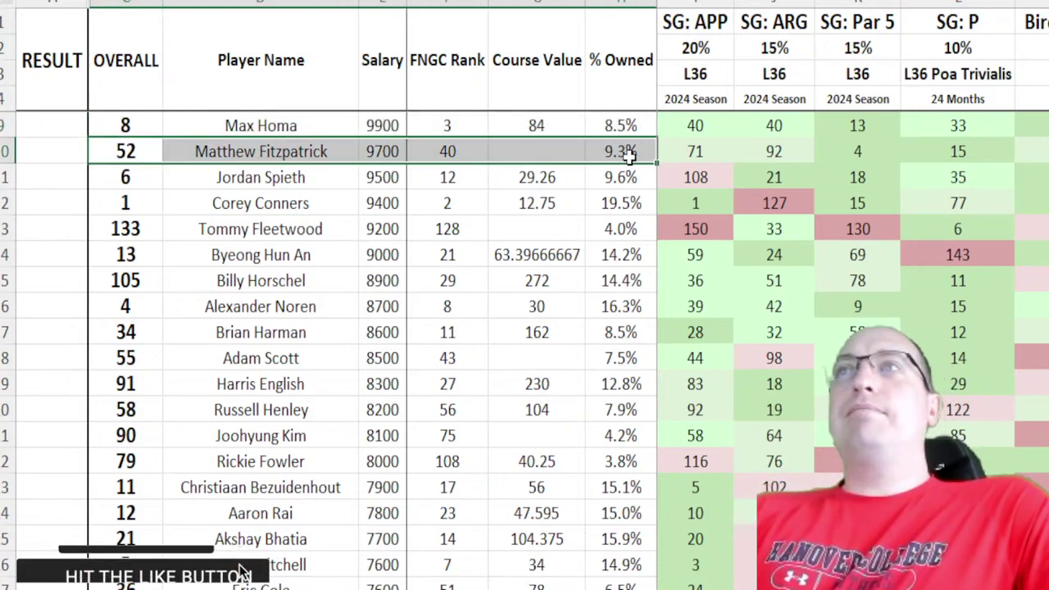
left_click(888, 150)
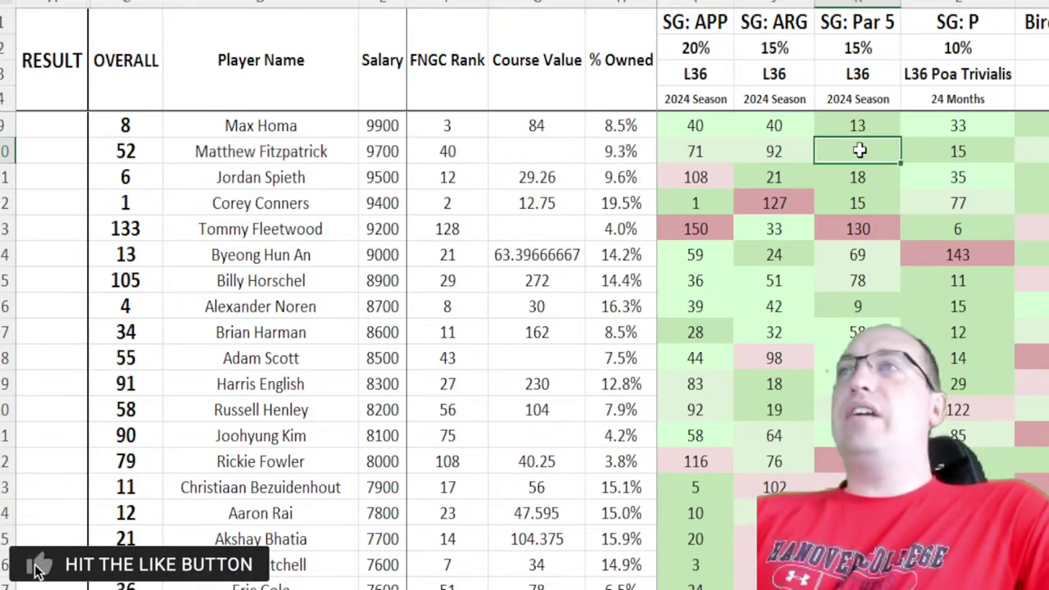
left_click_drag(859, 150, 984, 151)
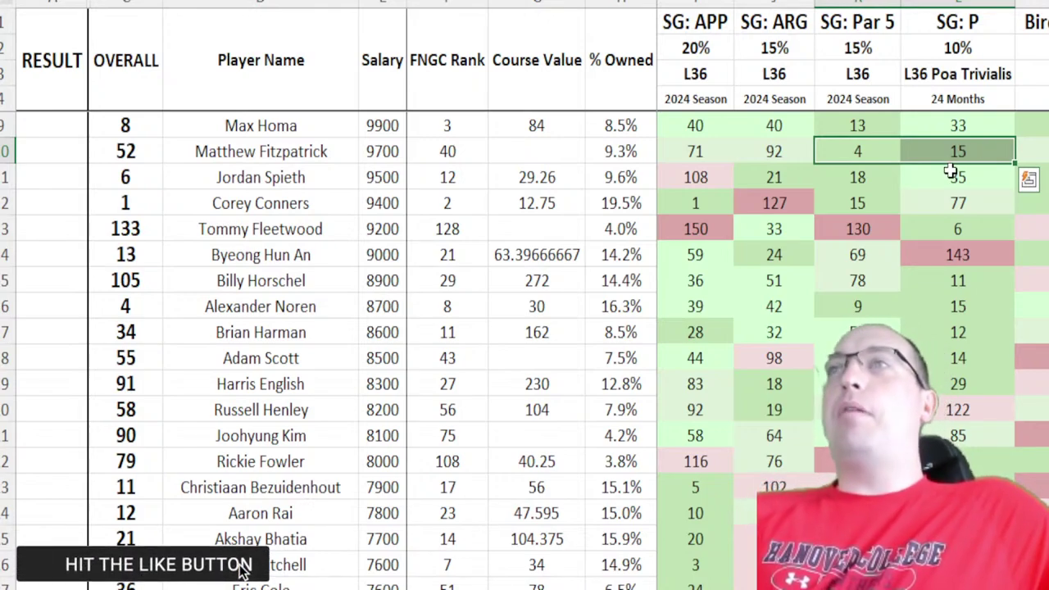
Step: Re-examine the 52nd-ranked player's summary figures, highlight his SG: APP and SG: ARG rankings, and check his Course Value cell
left_click(705, 154)
left_click_drag(140, 155, 625, 155)
left_click(728, 158)
left_click_drag(728, 158, 765, 155)
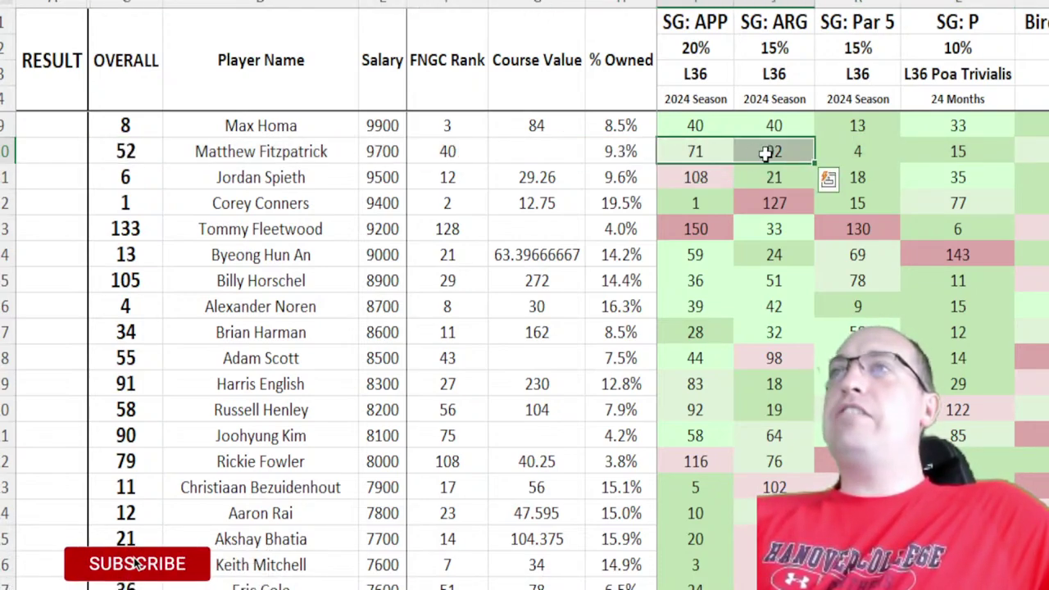
left_click(241, 571)
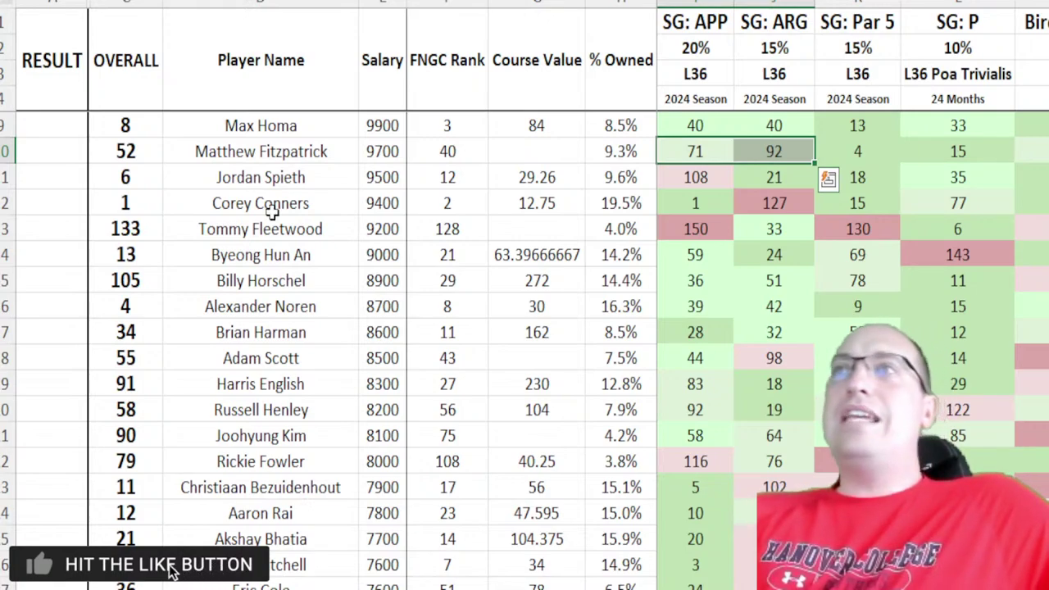
left_click(537, 152)
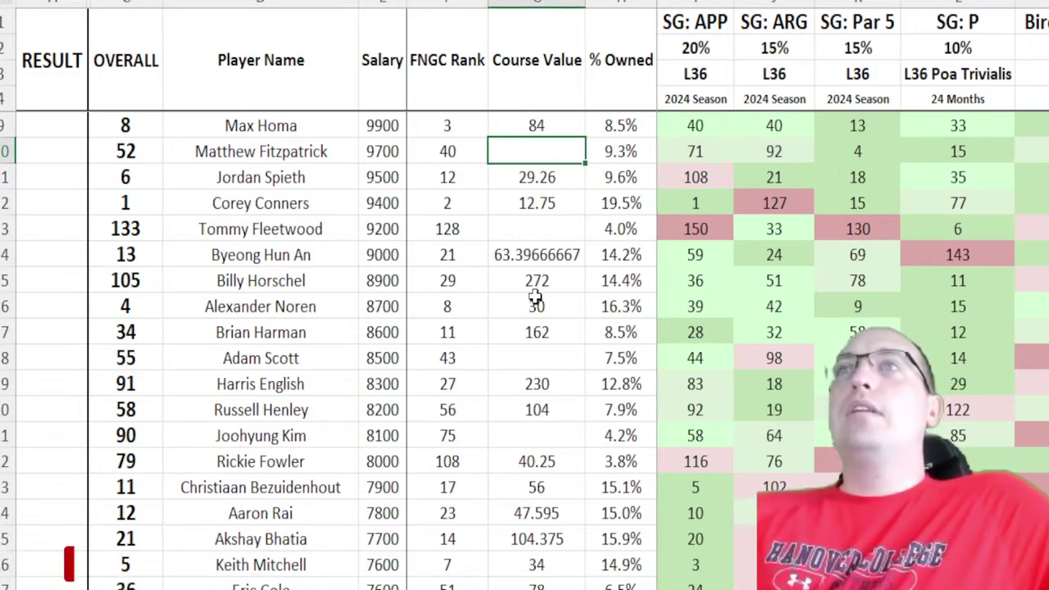
Step: Highlight the 6th-ranked player's row from OVERALL through % Owned, and check his % Owned figure
left_click_drag(132, 178, 622, 182)
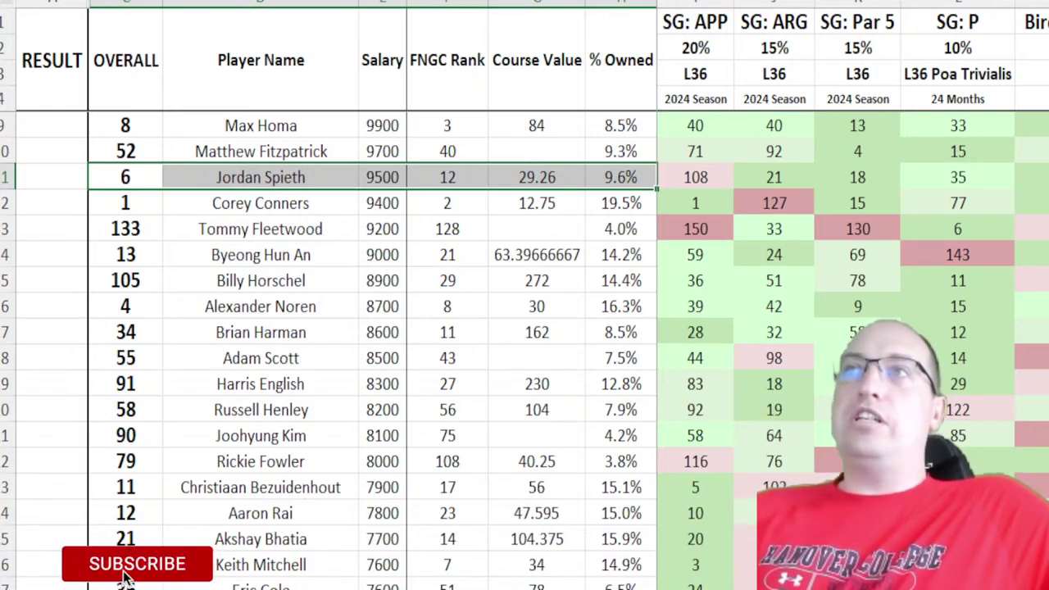
left_click(619, 180)
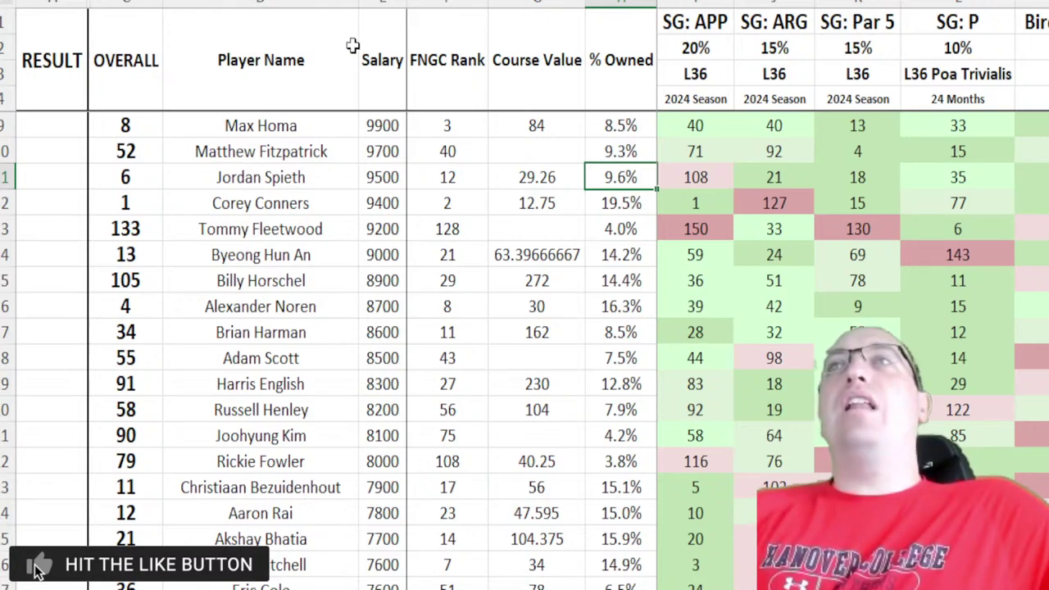
left_click_drag(131, 177, 645, 177)
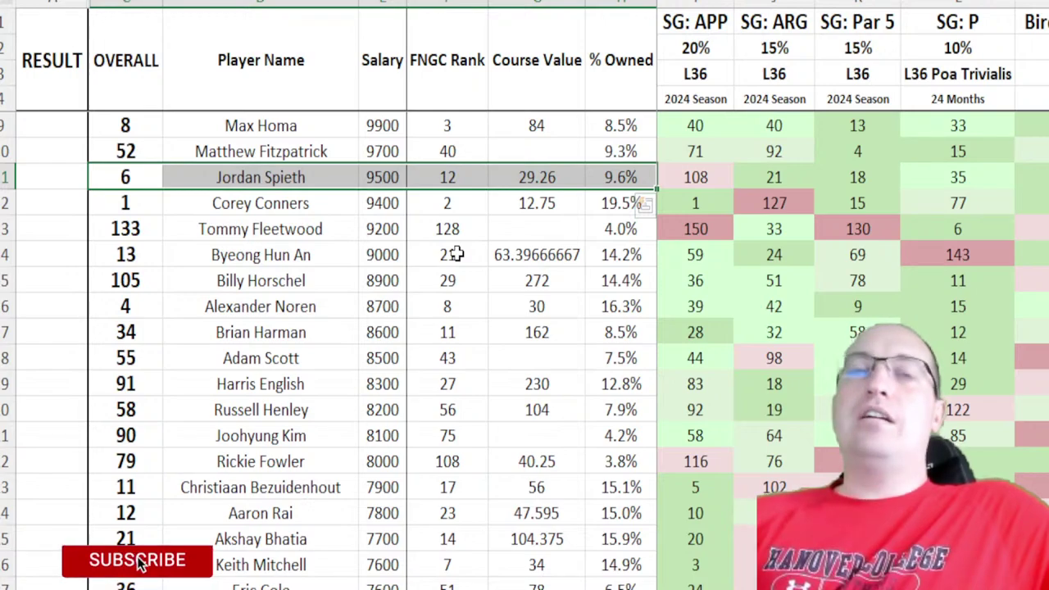
Step: Review the 6th-ranked player's stat rankings from SG: APP across to Birdies Gained
left_click(680, 185)
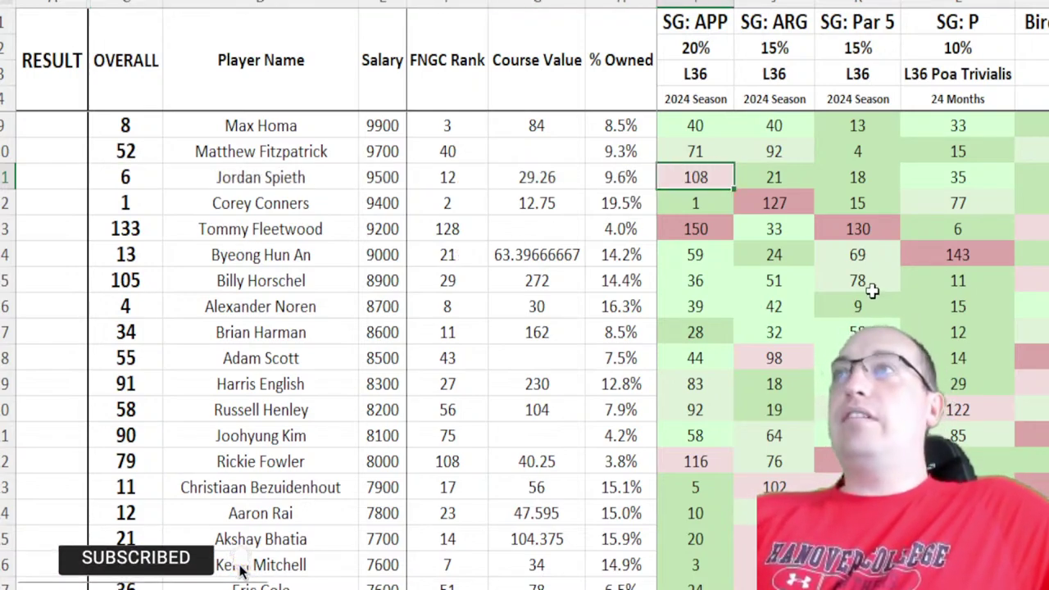
key("Right")
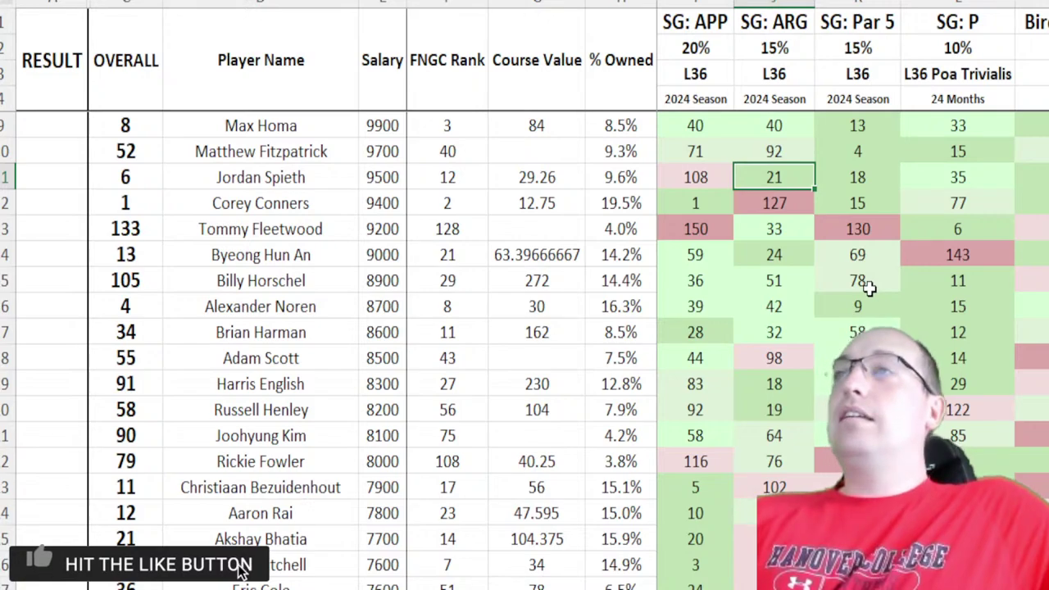
key("Right")
key("Right")
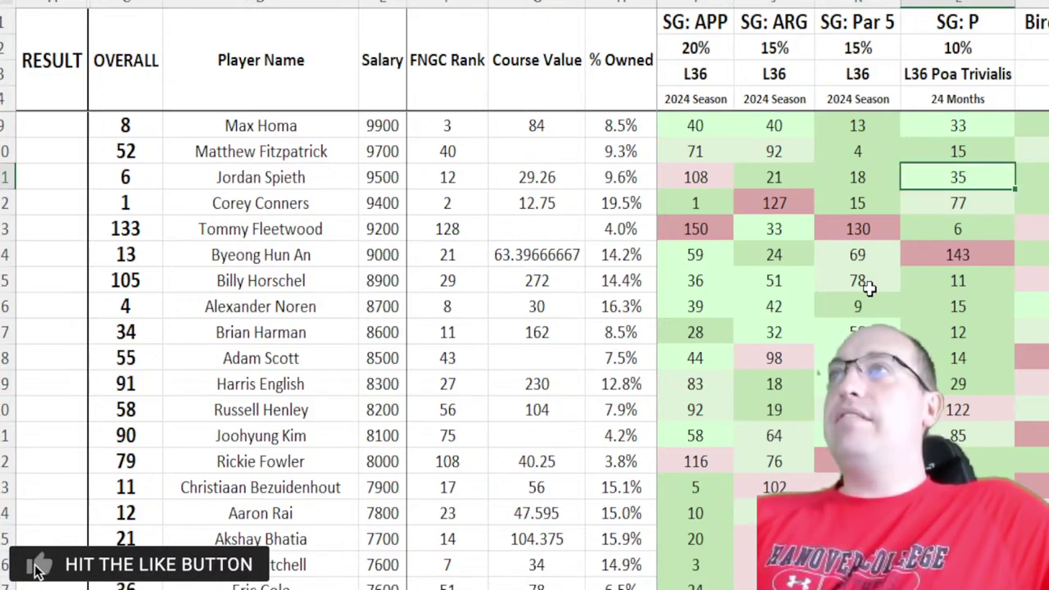
key("Right")
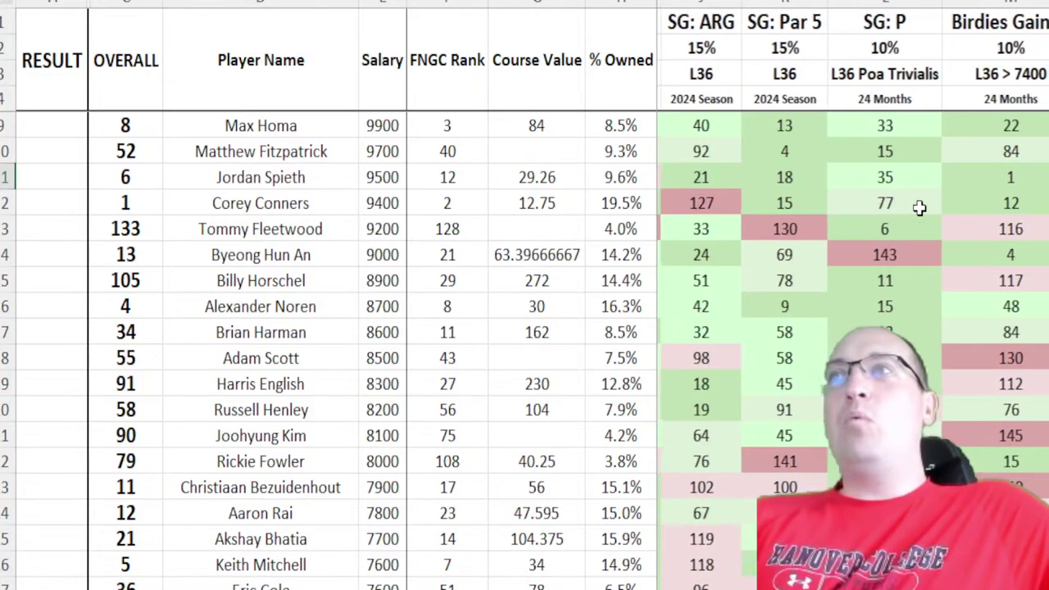
key("Right")
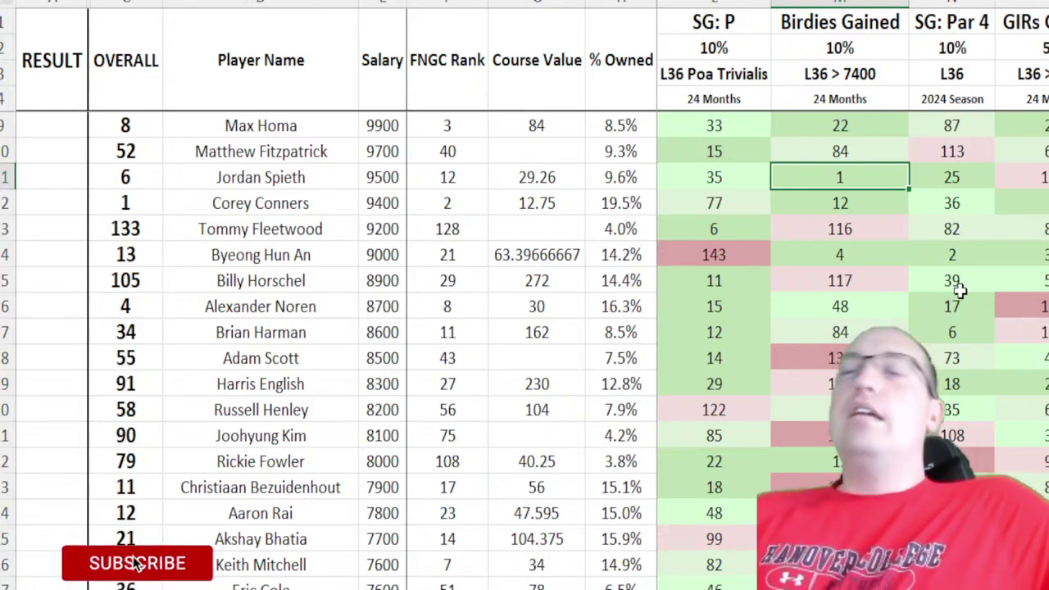
Step: Go back from Birdies Gained to the 6th-ranked player's summary figures, and highlight them from OVERALL through % Owned
key("Left")
key("Left")
key("Left")
key("Left")
key("Left")
key("Left")
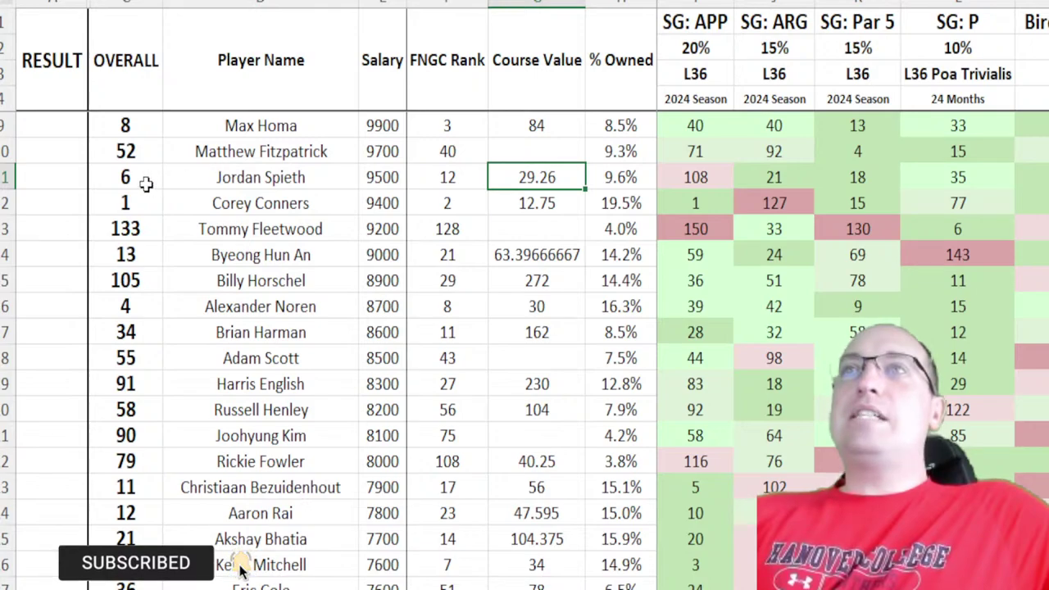
left_click_drag(145, 179, 624, 179)
left_click(625, 179)
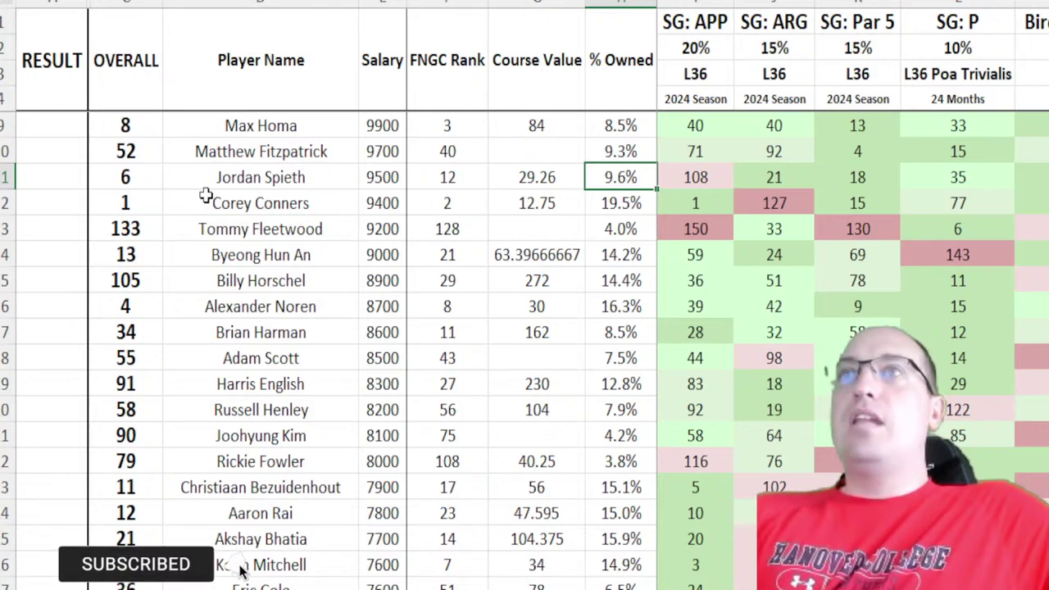
Step: Highlight the top-ranked player's row from OVERALL through % Owned, and examine his rankings from SG: APP to SG: P
left_click_drag(127, 202, 613, 200)
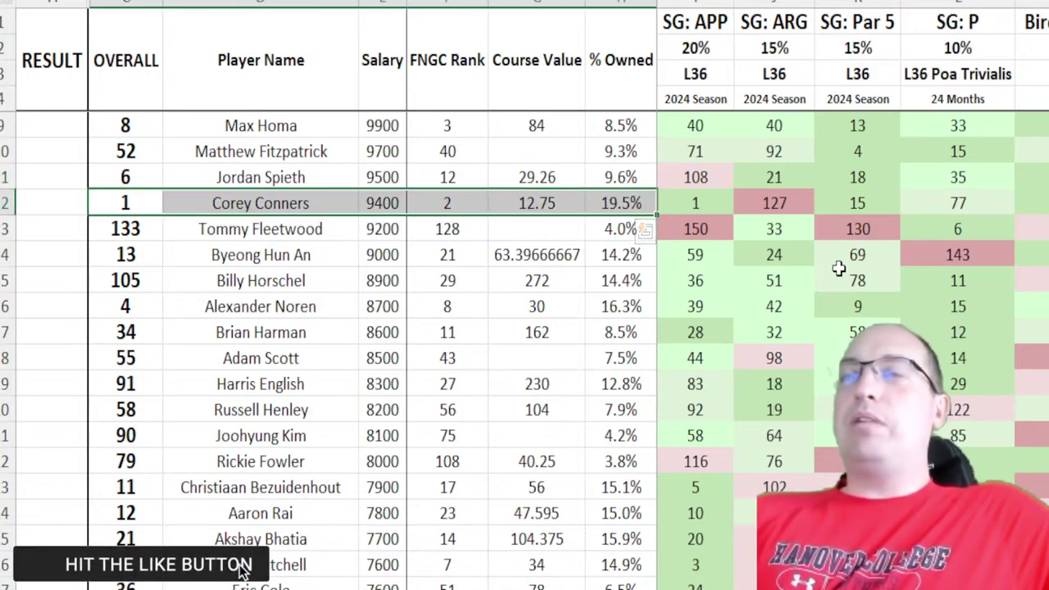
left_click(701, 205)
key("Right")
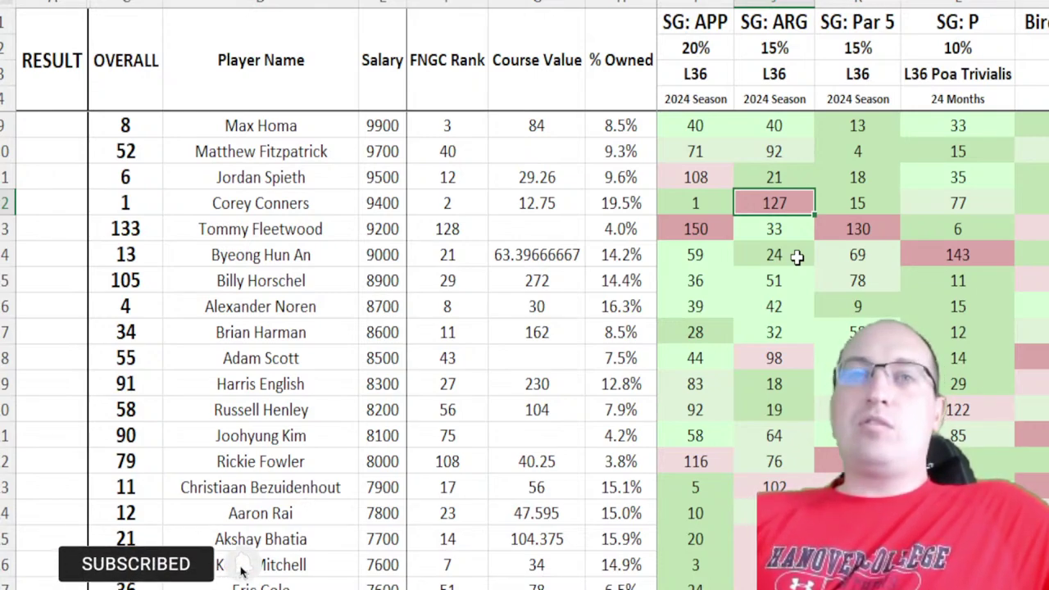
key("Right")
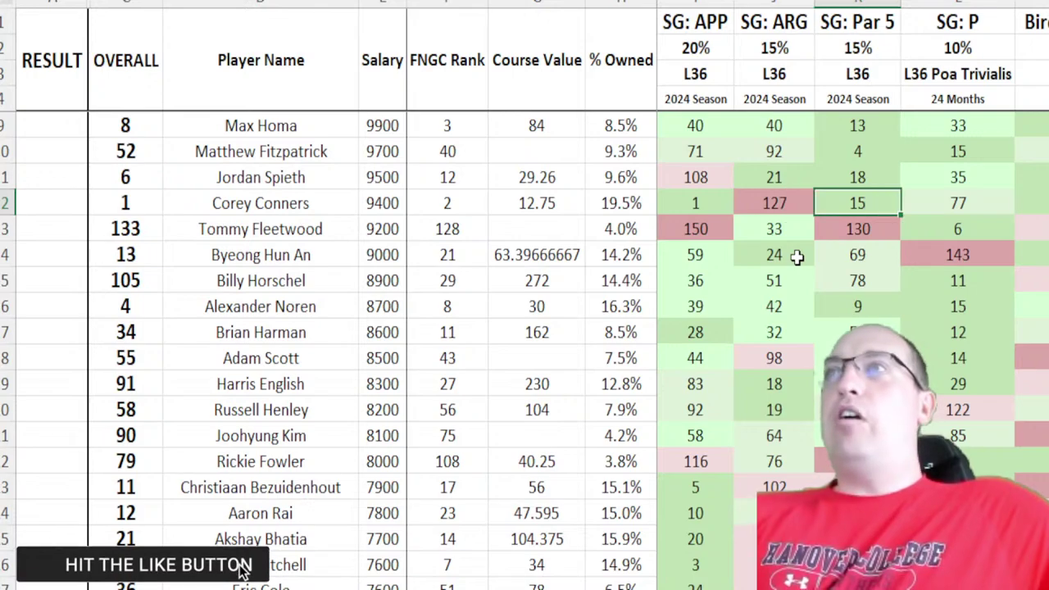
key("Right")
key("Right")
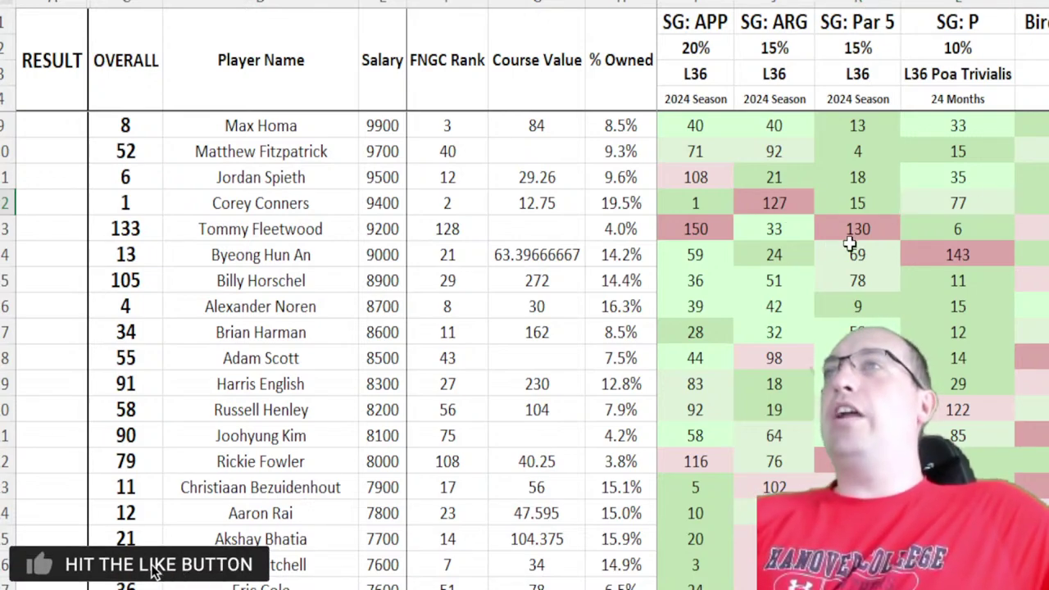
Step: Review the top-ranked player's further stat rankings from SG: P through Birdies Gained and SG: Par 4 to GIRs Gained
scroll(850, 244, "right", 2)
left_click(787, 203)
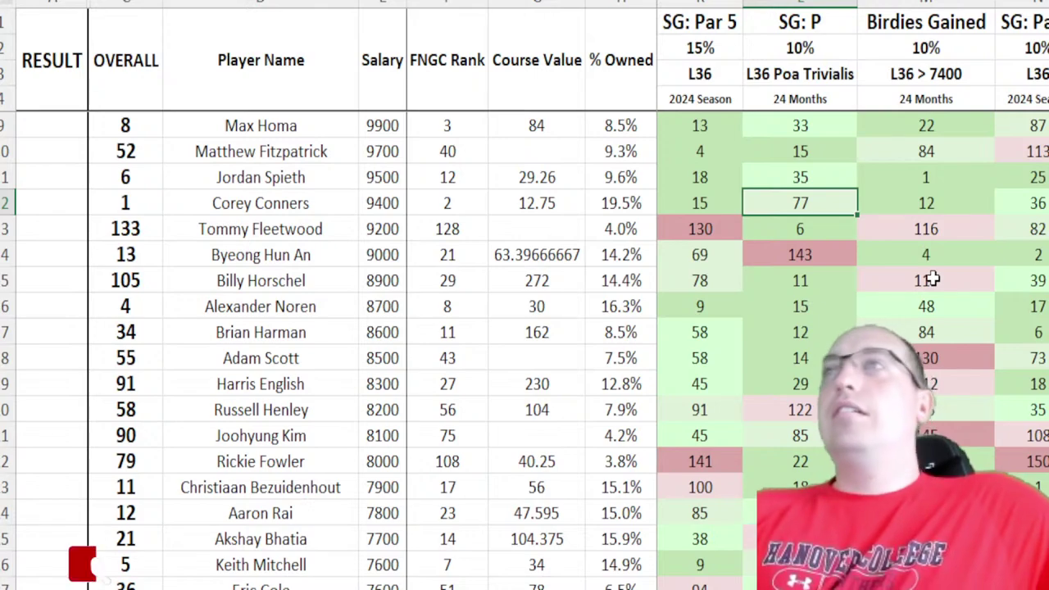
key("Right")
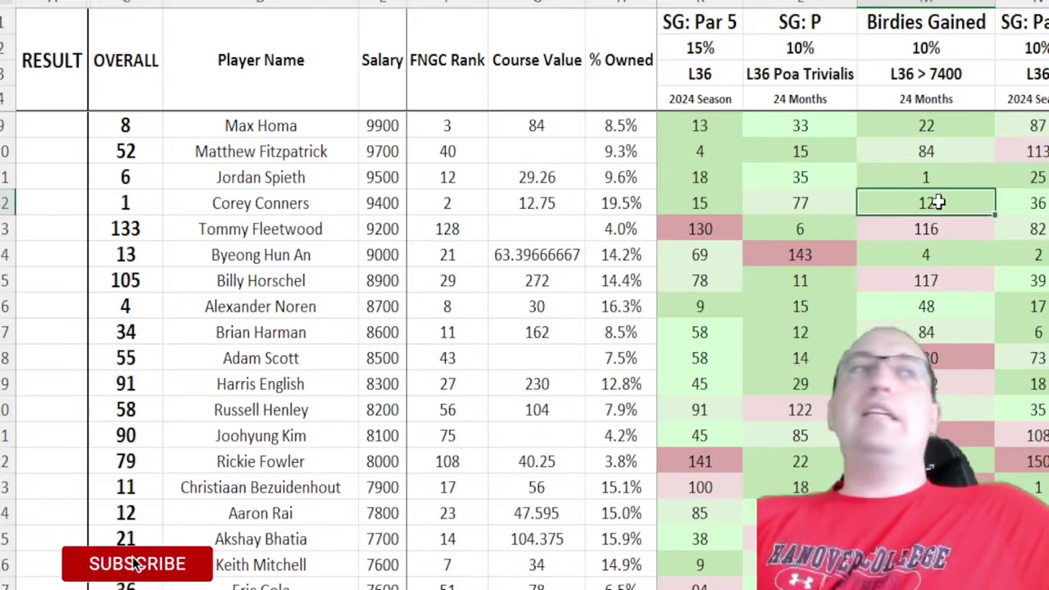
key("Right")
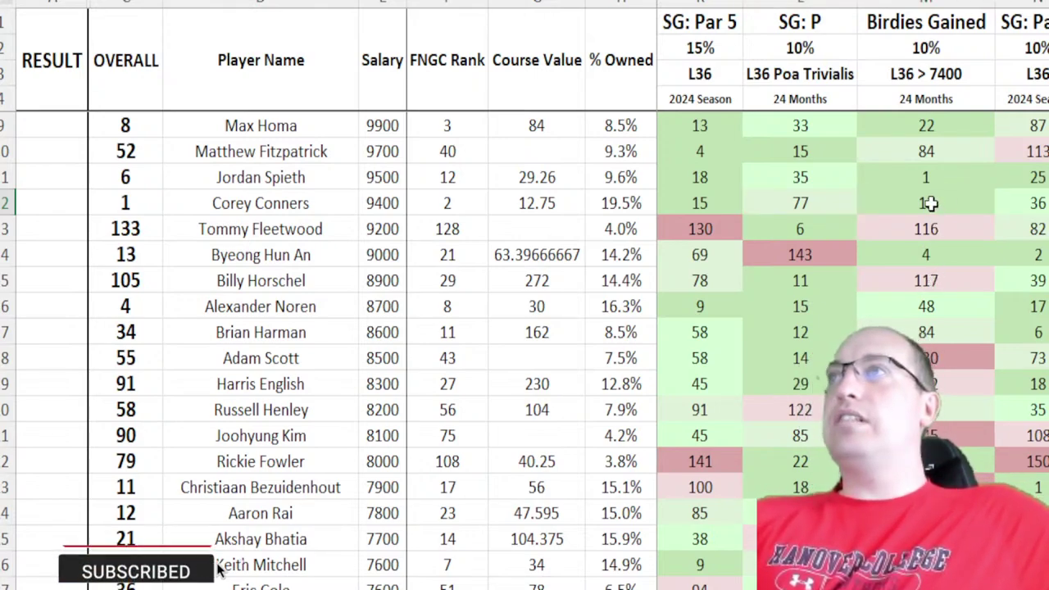
key("Right")
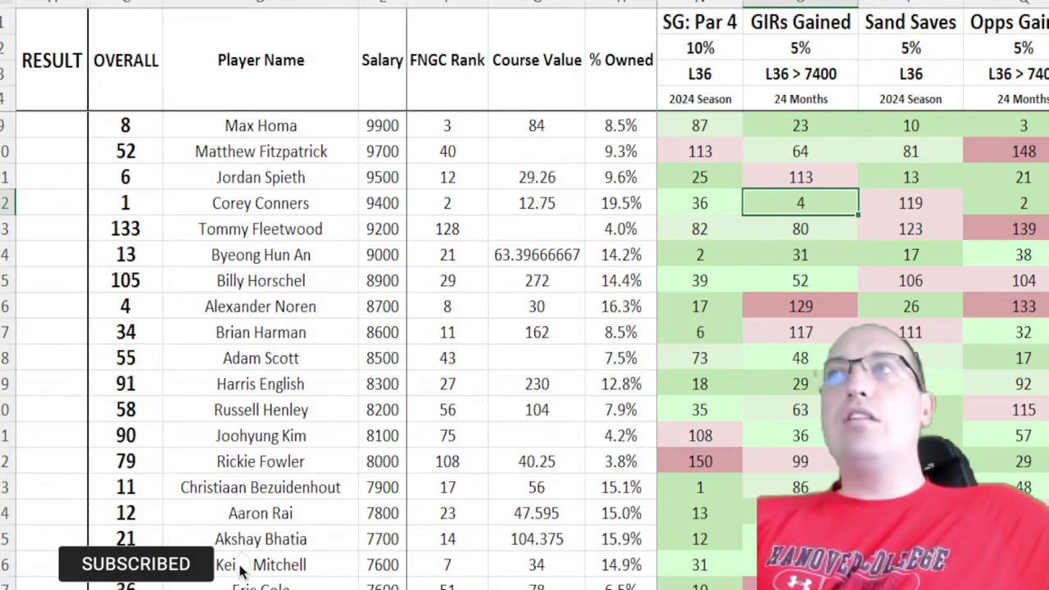
Step: Go back through the top-ranked player's stats from GIRs Gained to SG: APP, and highlight his row from OVERALL through % Owned
key("Left")
key("Left")
key("Left")
key("Left")
key("Left")
key("Left")
key("Left")
key("Left")
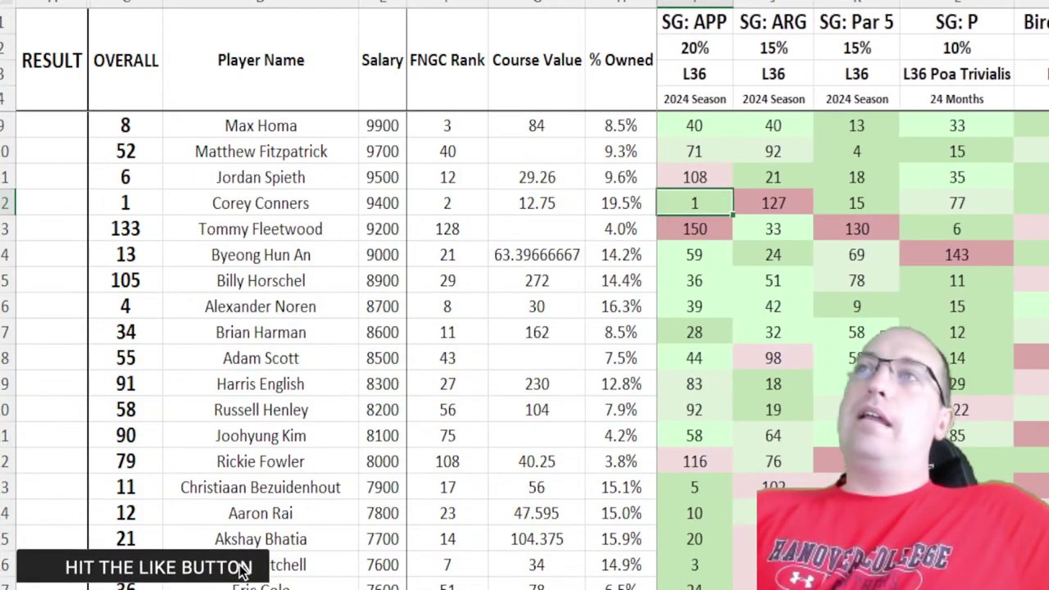
key("Right")
key("Right")
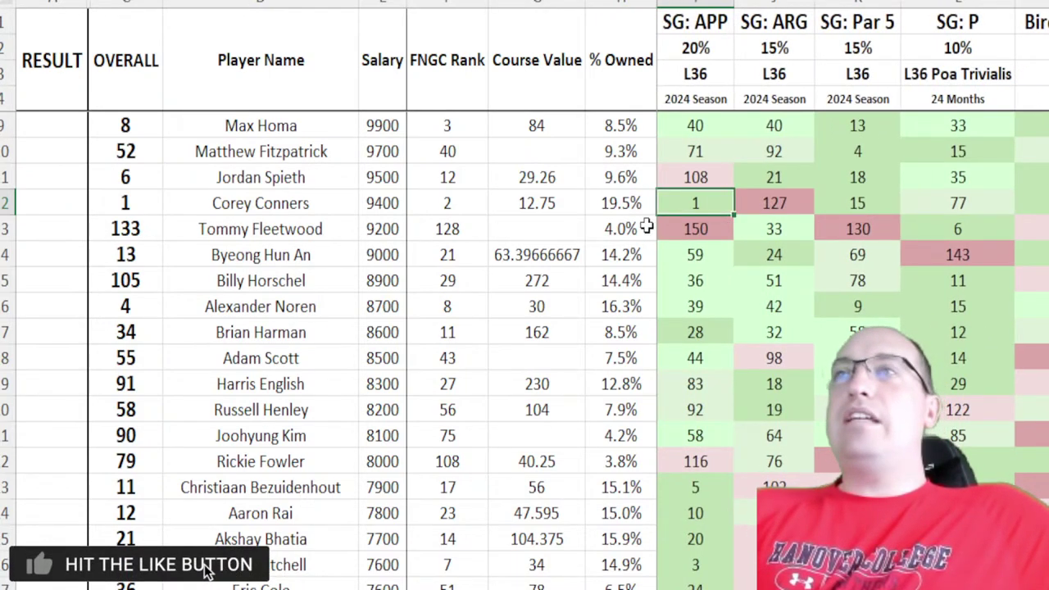
left_click_drag(134, 197, 702, 202)
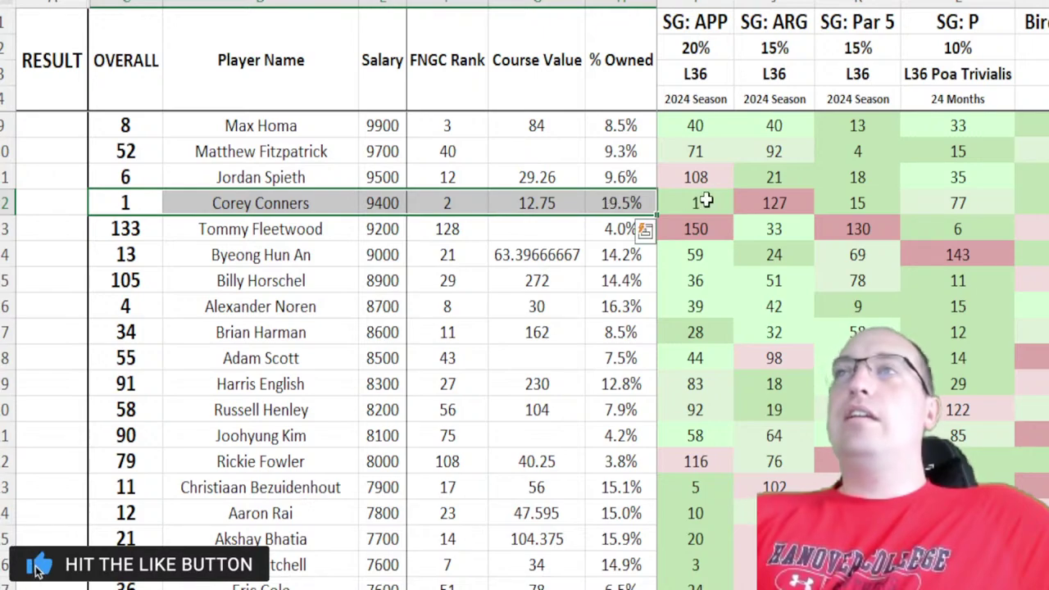
left_click(705, 201)
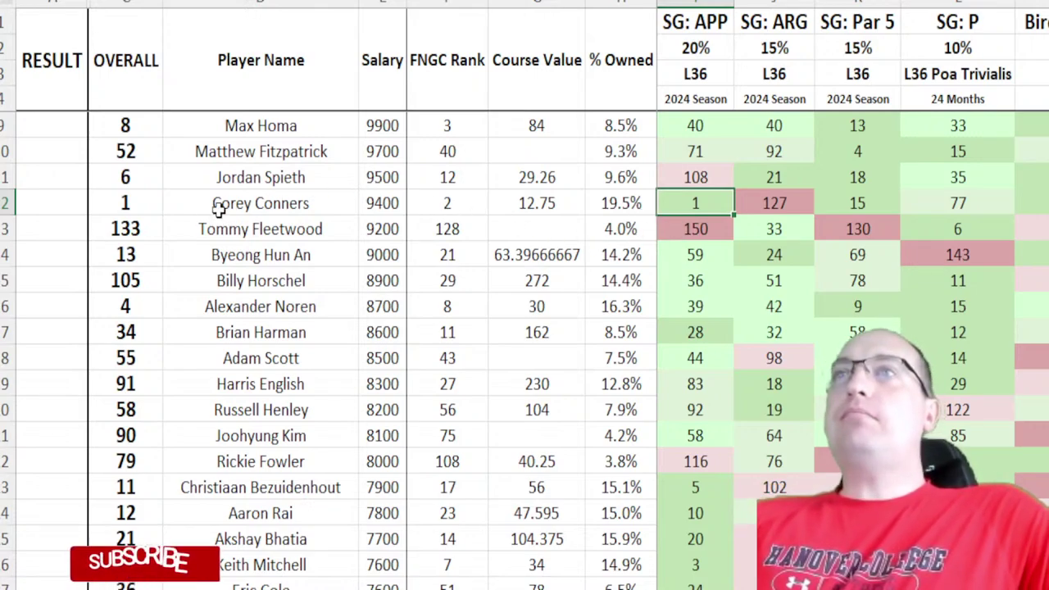
Step: Highlight the 9200-salary player's row from OVERALL through % Owned, check Course Value, and examine the rankings from SG: APP to SG: Par 5
left_click_drag(131, 229, 629, 217)
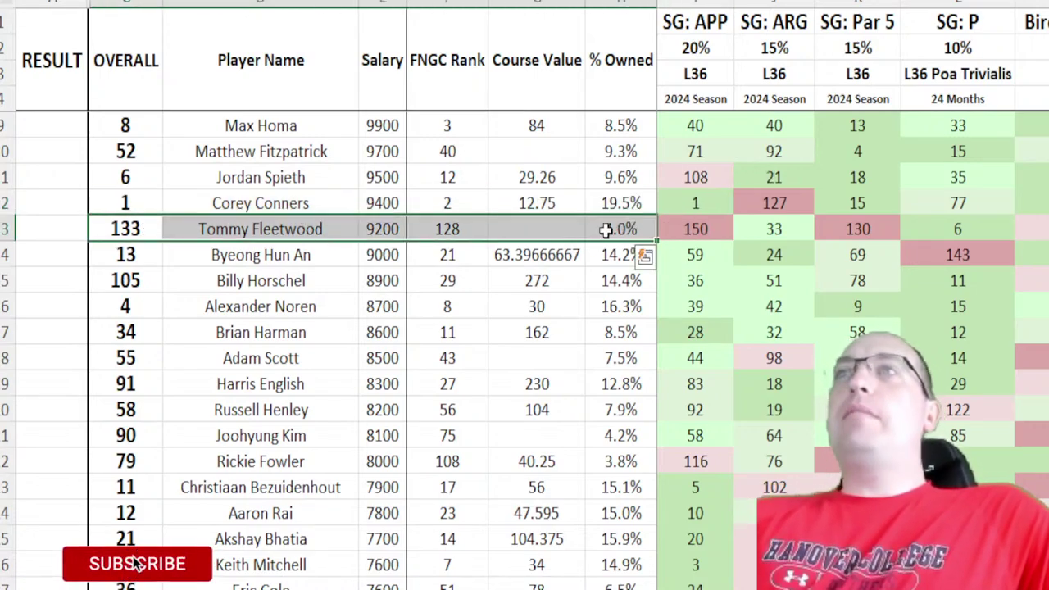
left_click(514, 235)
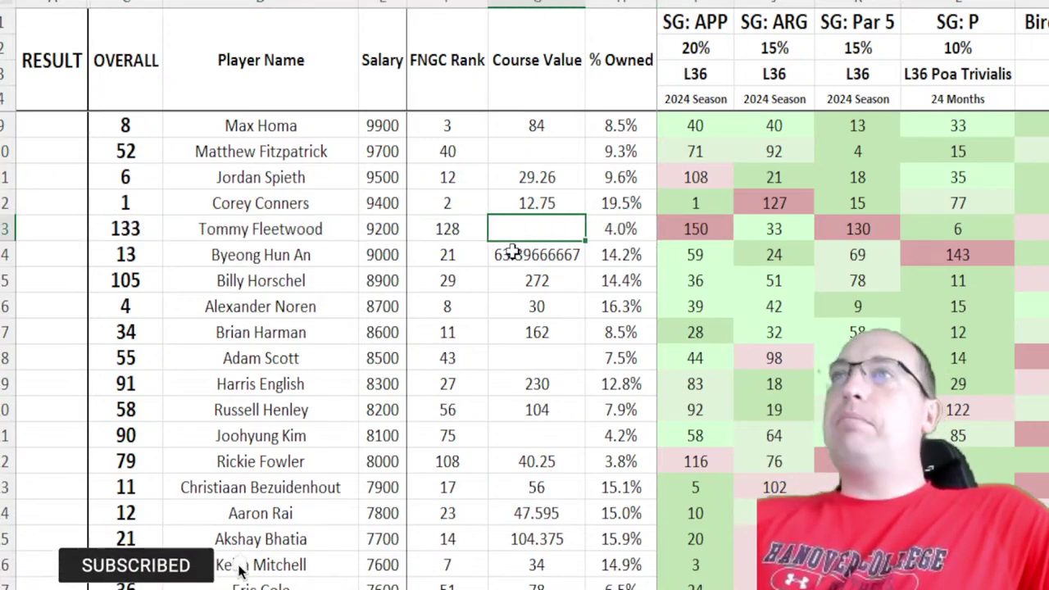
left_click(670, 230)
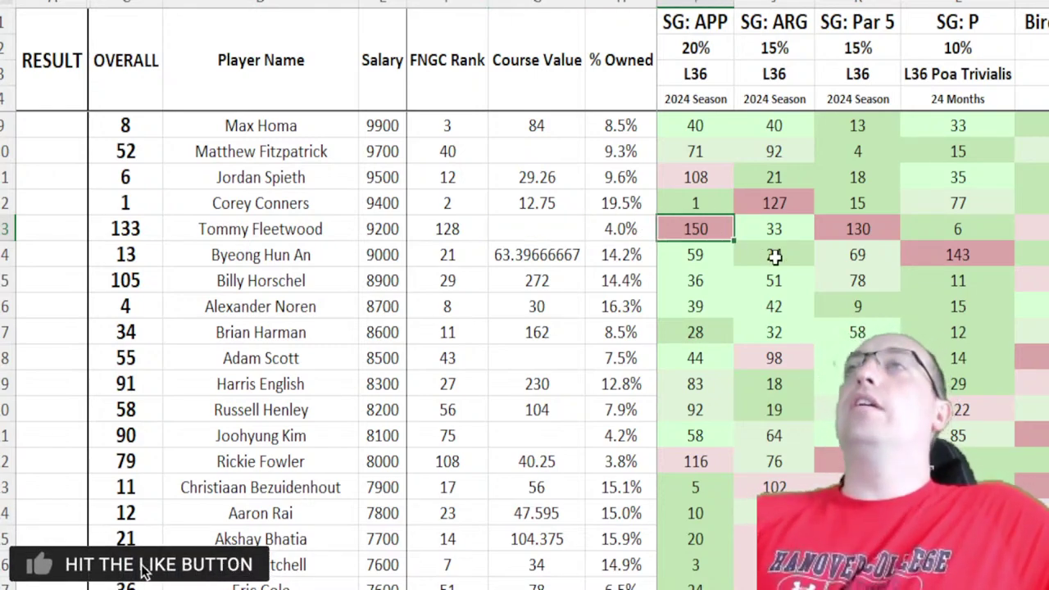
key("Right")
key("Right")
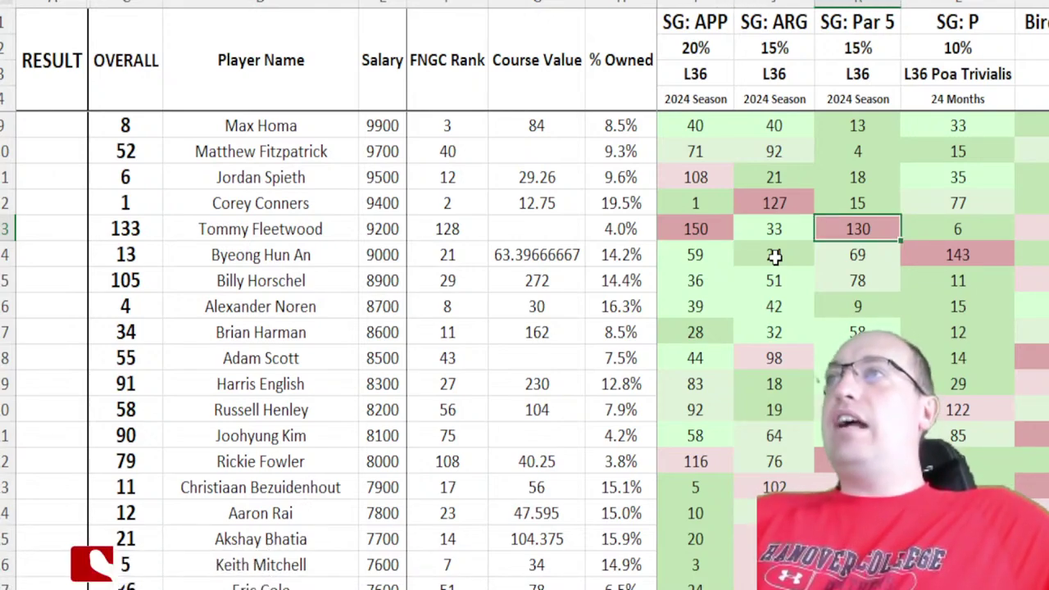
Step: Go back from SG: Par 5 to the 9200-salary player's OVERALL rank, and highlight his row from OVERALL across the strokes-gained rankings
key("Left")
key("Left")
key("Left")
key("Left")
key("Left")
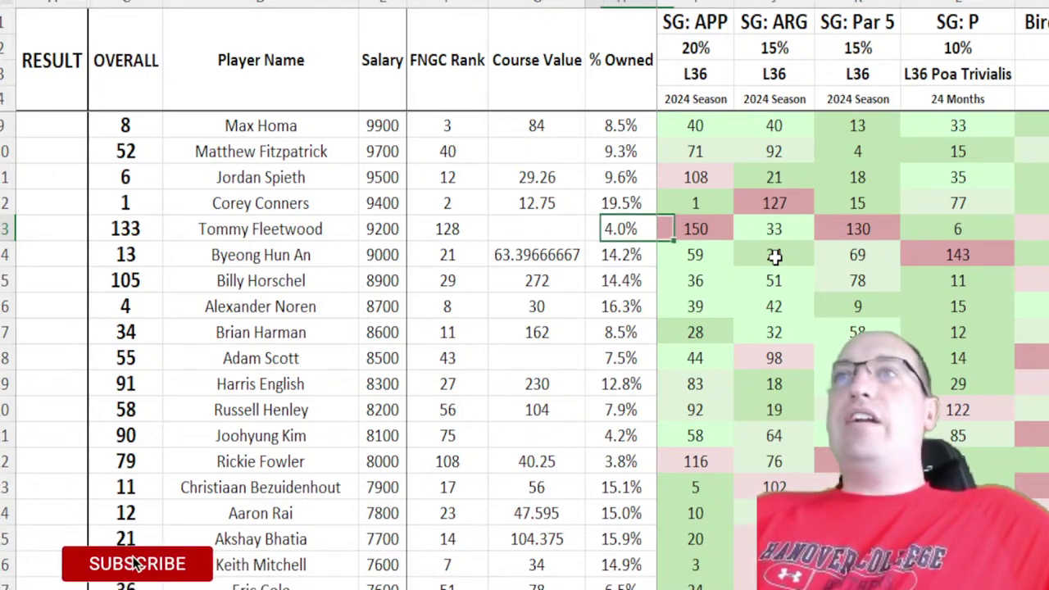
key("Left")
key("Left")
key("Left")
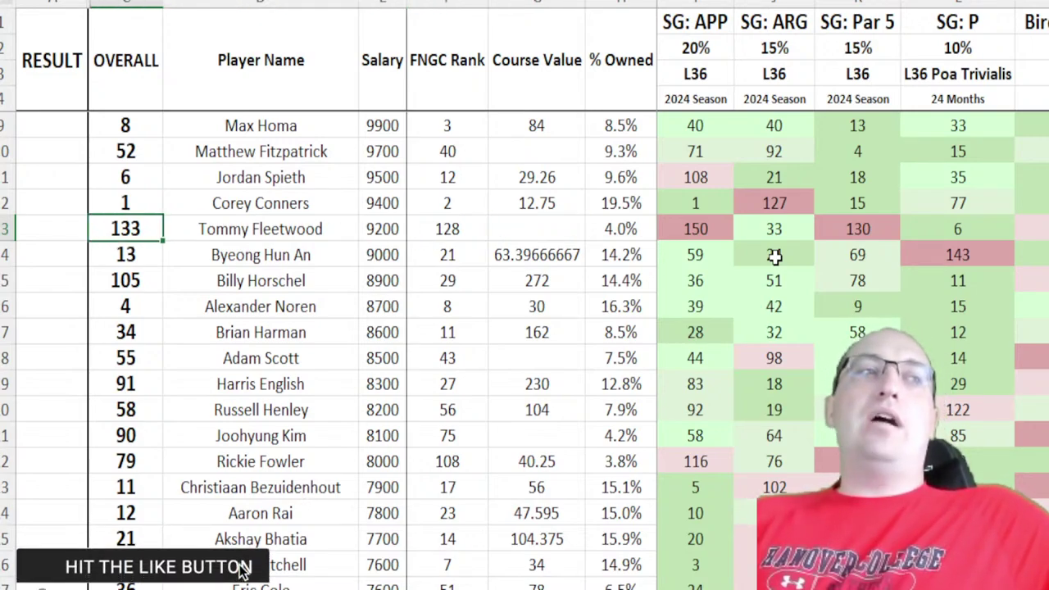
left_click_drag(693, 229, 1045, 230)
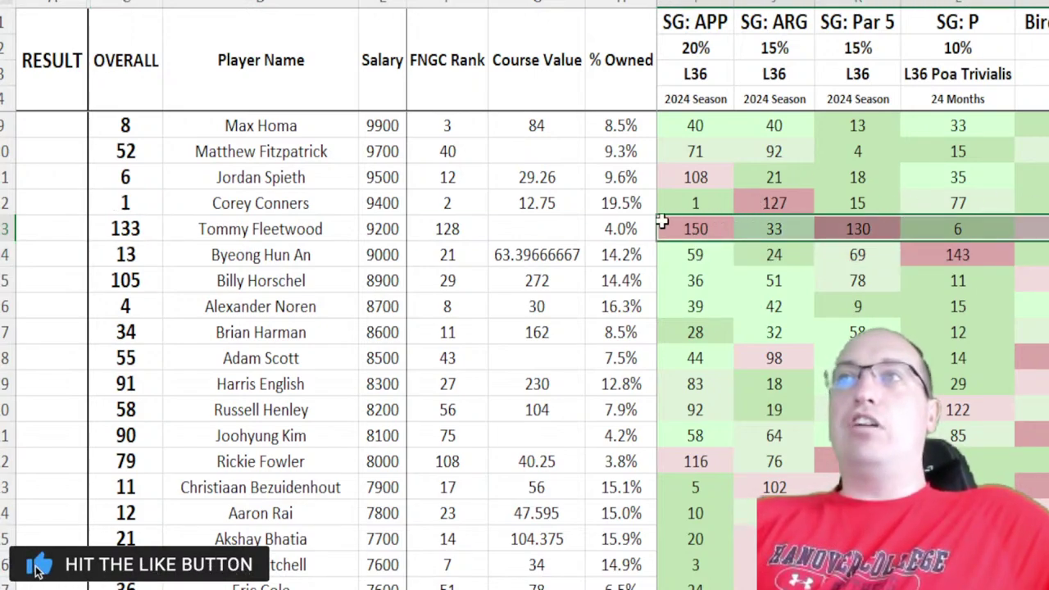
left_click_drag(136, 229, 1045, 230)
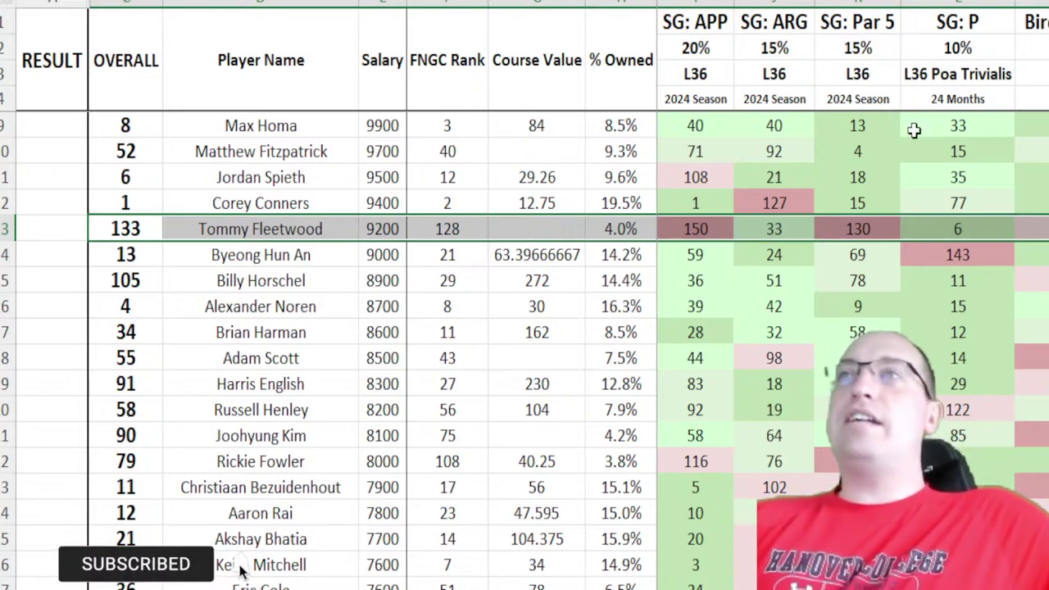
Step: Highlight the 9000-salary player's row from OVERALL through % Owned, and examine his Birdies Gained and GIRs Gained rankings
left_click(709, 248)
left_click_drag(131, 255, 655, 245)
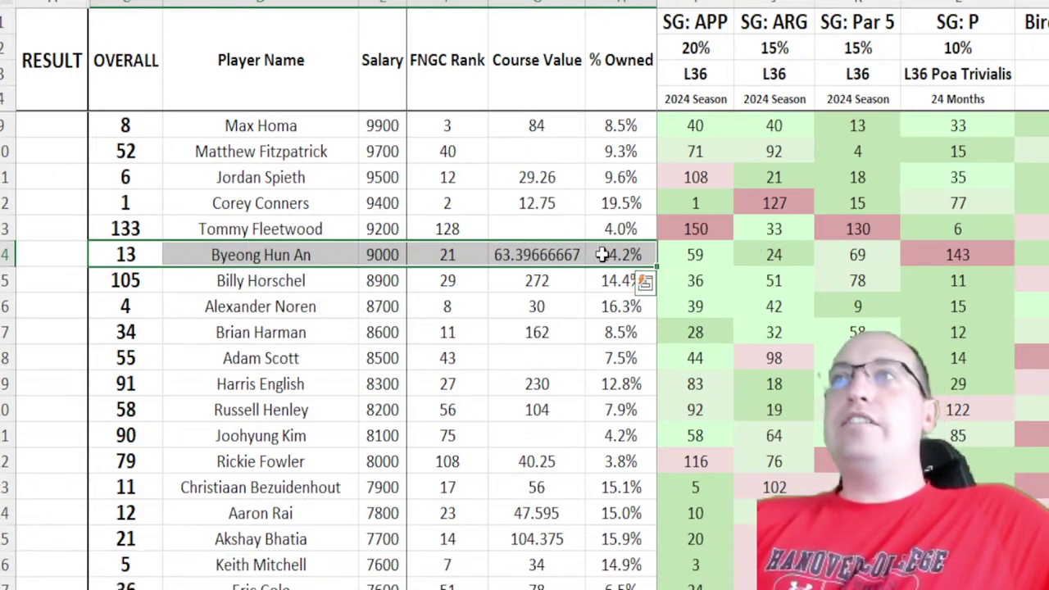
left_click(631, 255)
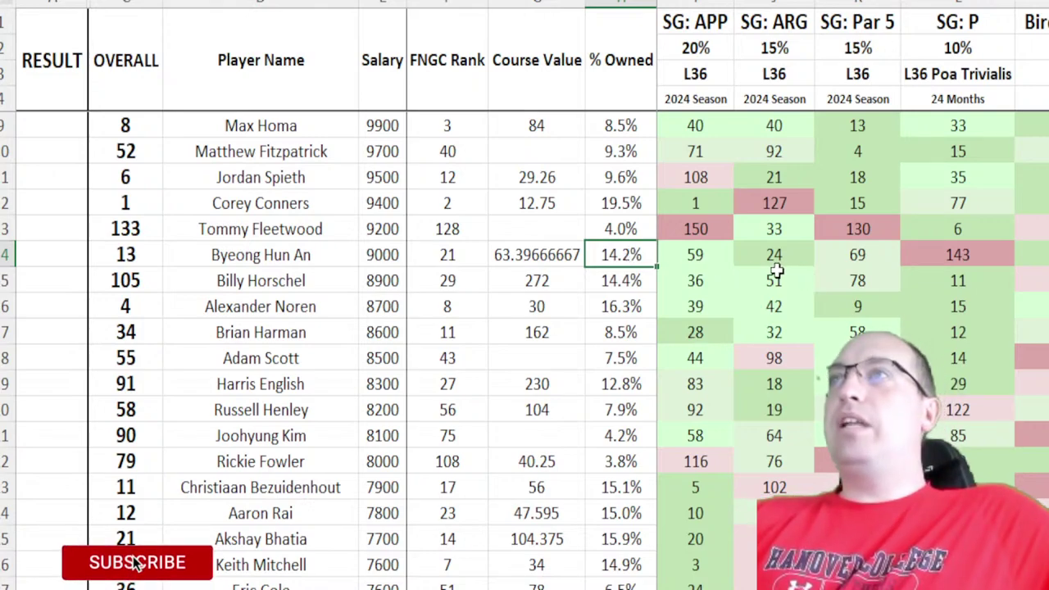
left_click(1025, 259)
scroll(913, 238, "right", 4)
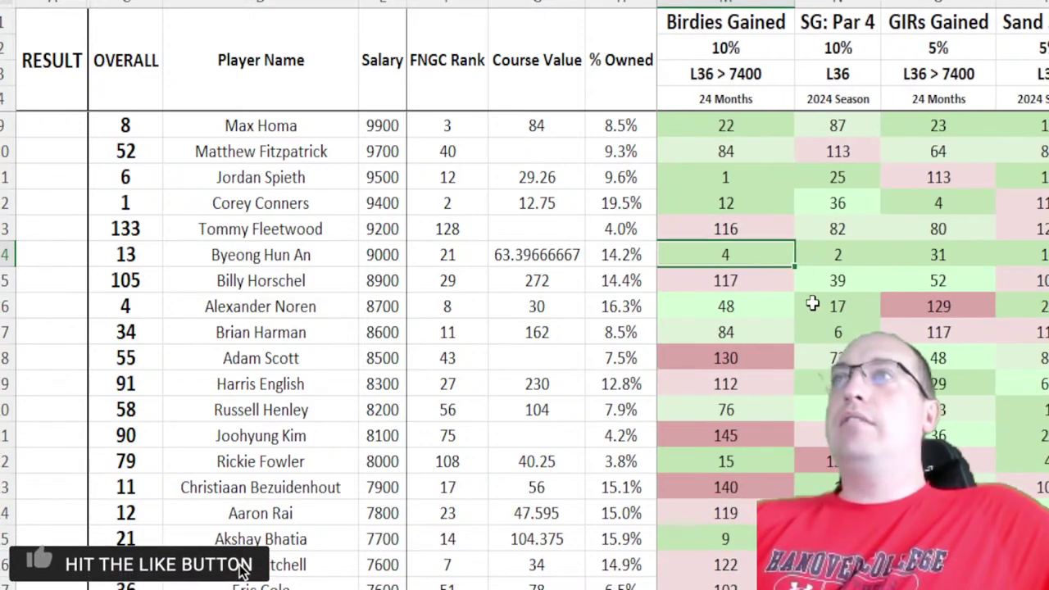
left_click(953, 255)
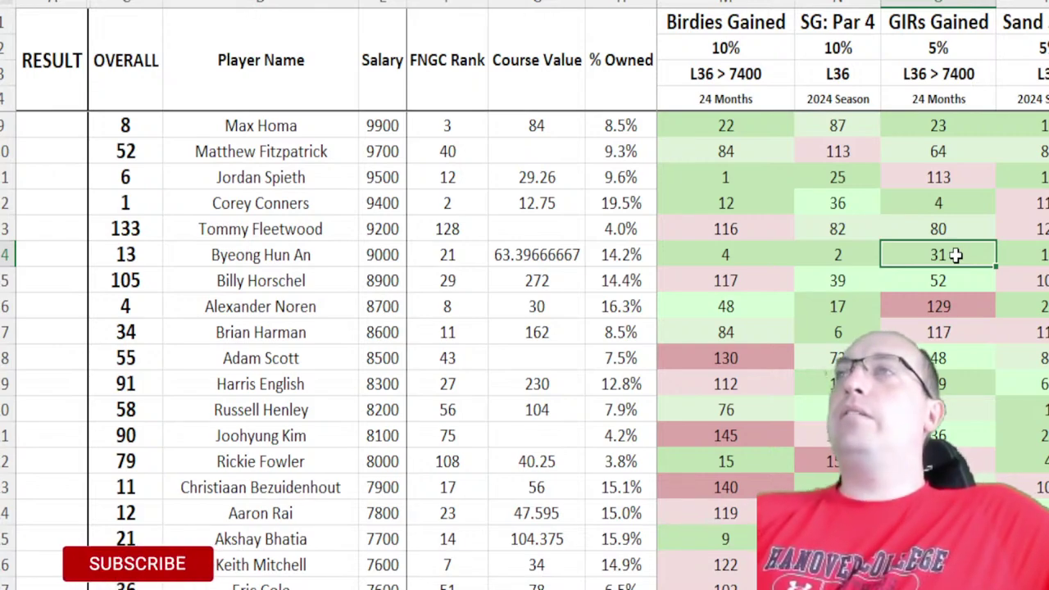
Step: Go back from GIRs Gained to the 9000-salary player's SG: APP ranking, and check his Course Value
key("Left")
key("Left")
key("Left")
key("Left")
key("Left")
key("Left")
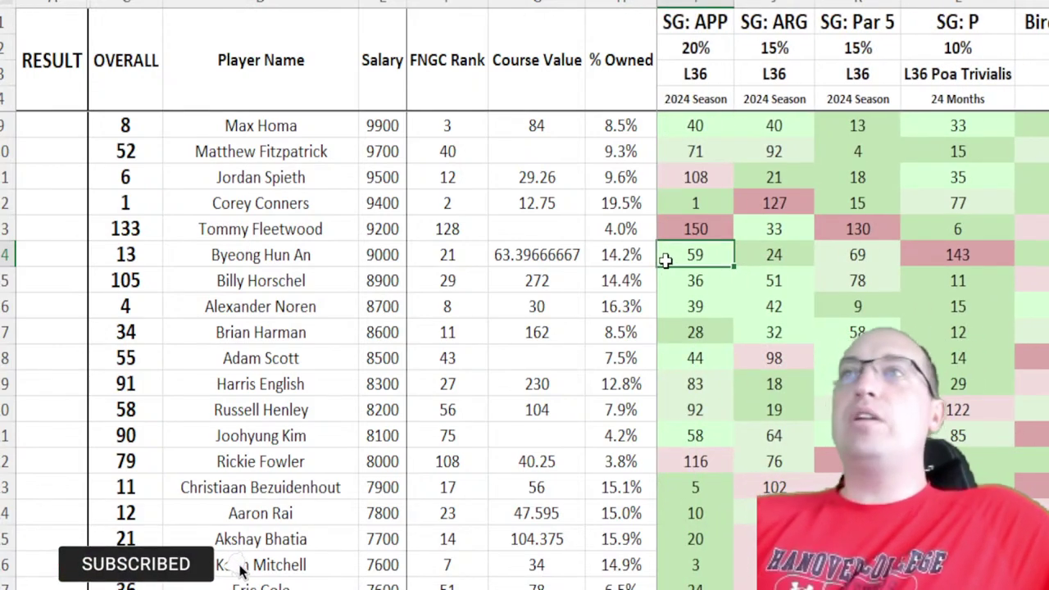
left_click(548, 250)
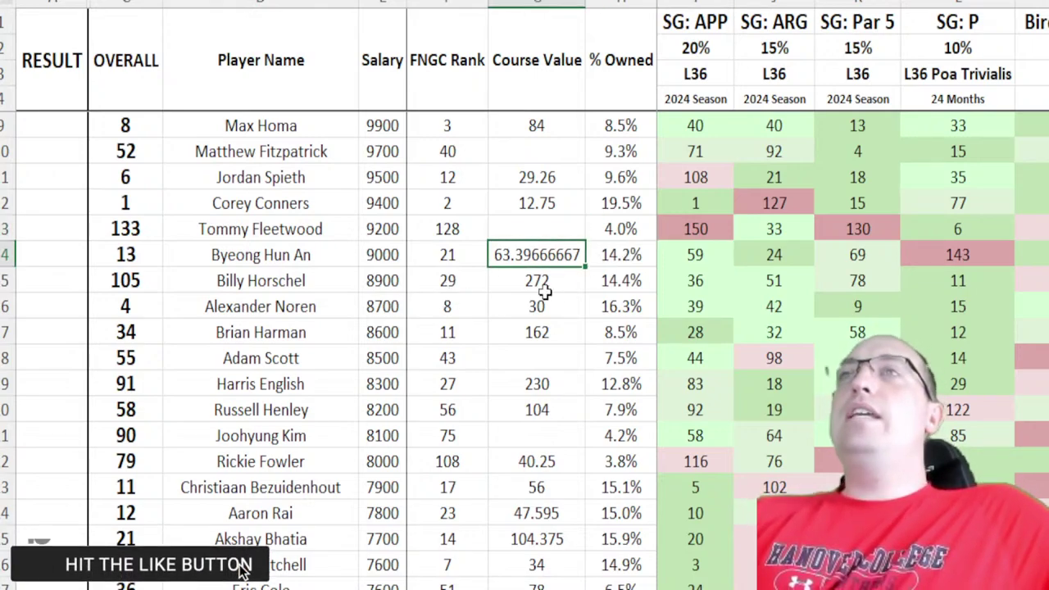
Step: Compare the 9900-salary and 9400-salary players by highlighting each row from OVERALL through % Owned
left_click(161, 126)
left_click_drag(166, 125, 627, 125)
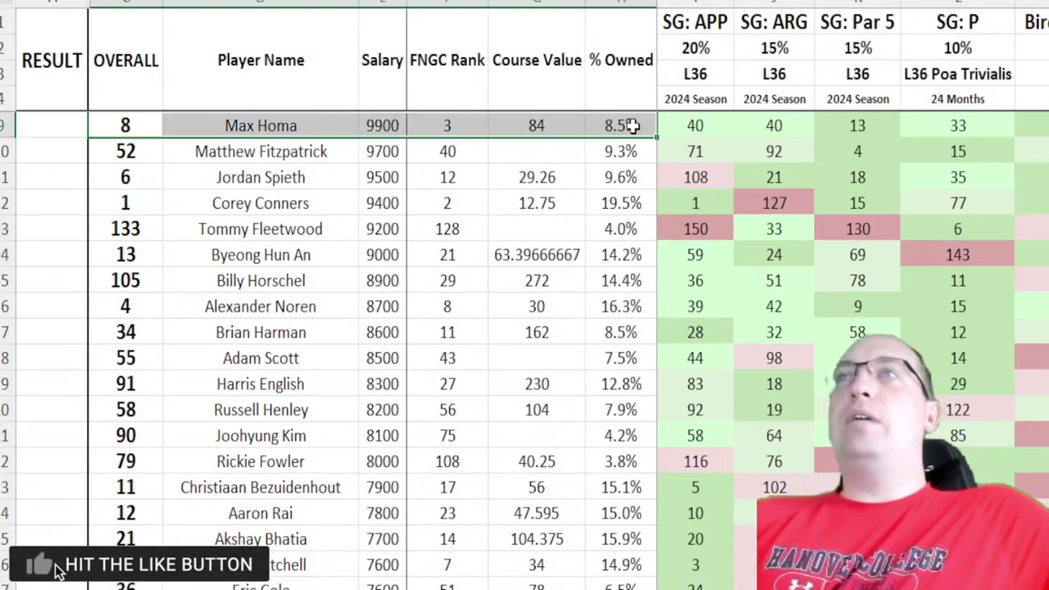
left_click_drag(164, 203, 648, 205)
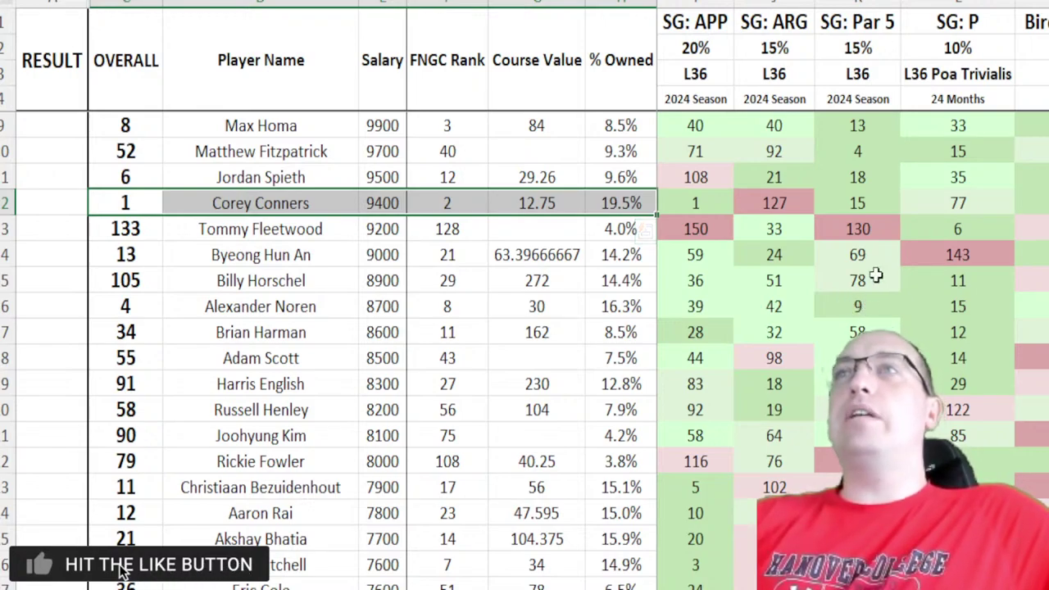
left_click_drag(159, 203, 654, 209)
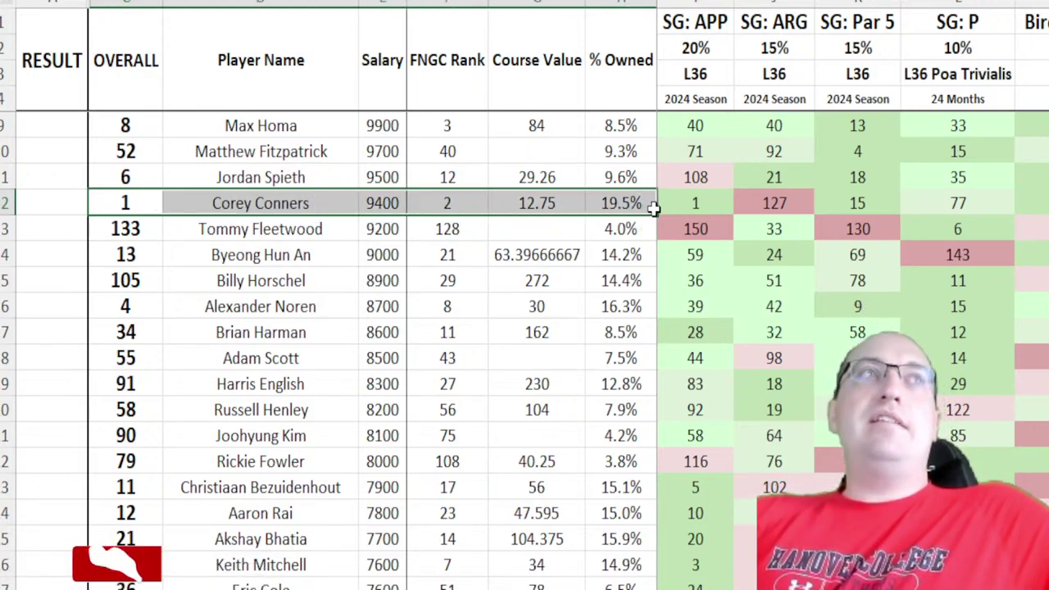
left_click(664, 203)
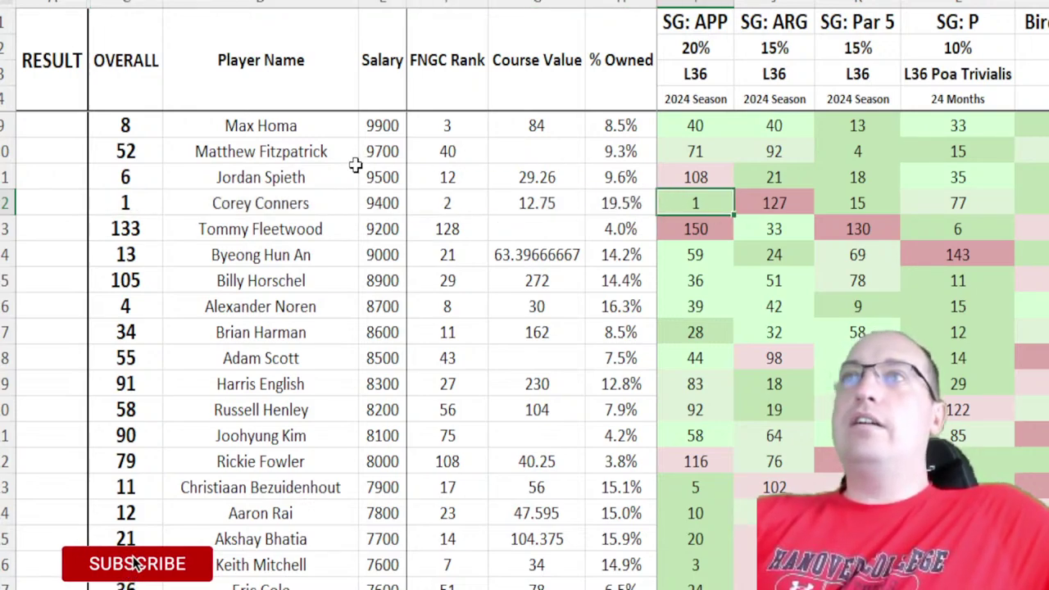
left_click_drag(135, 203, 617, 201)
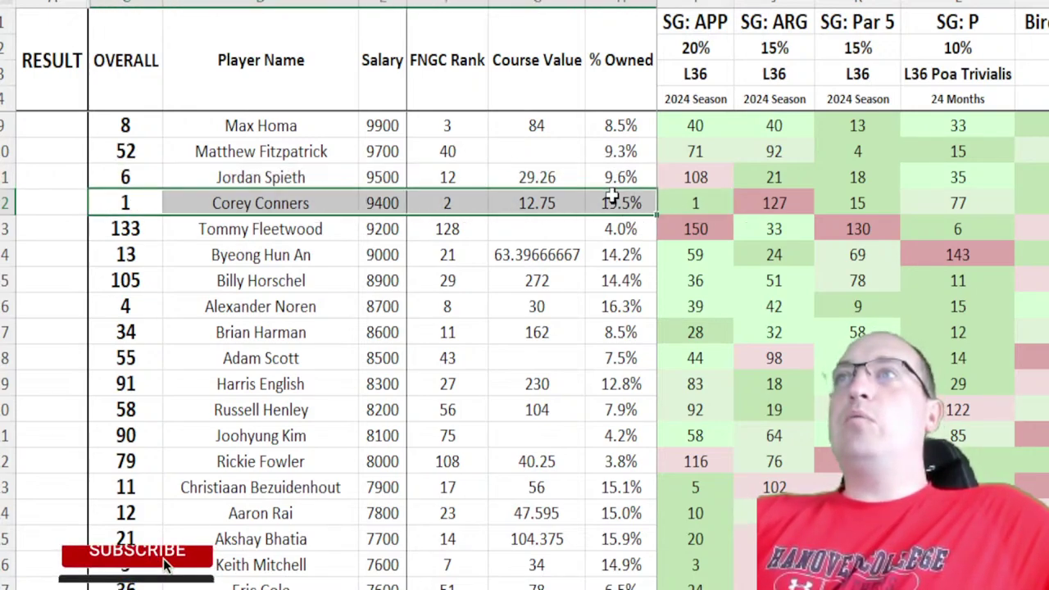
Step: Highlight the 9900-salary player's row from OVERALL through % Owned, and check his SG: P and SG: Par 5 rankings
left_click(250, 127)
left_click_drag(252, 132, 603, 135)
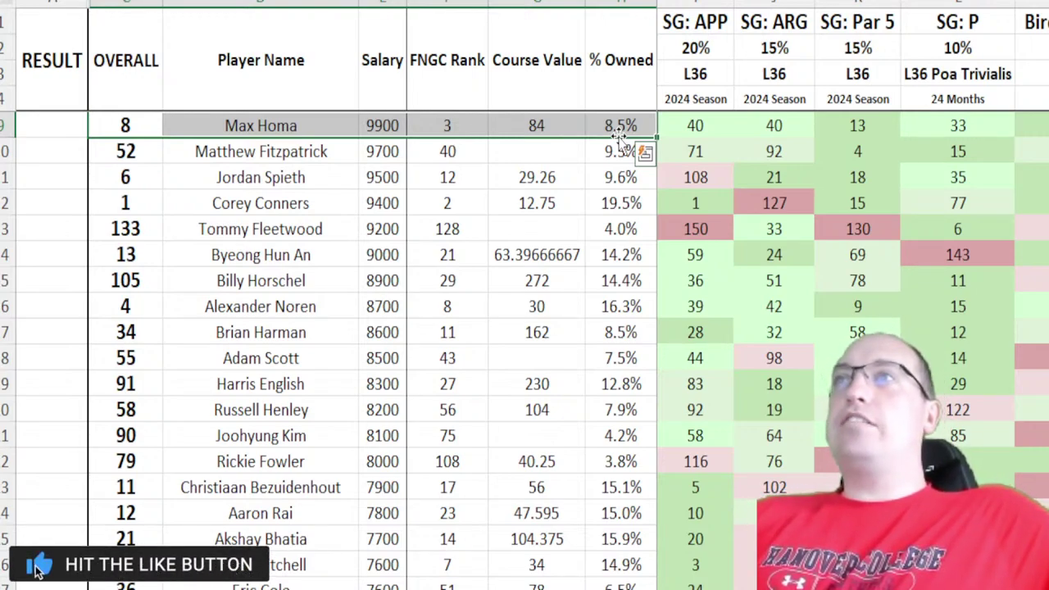
left_click(958, 127)
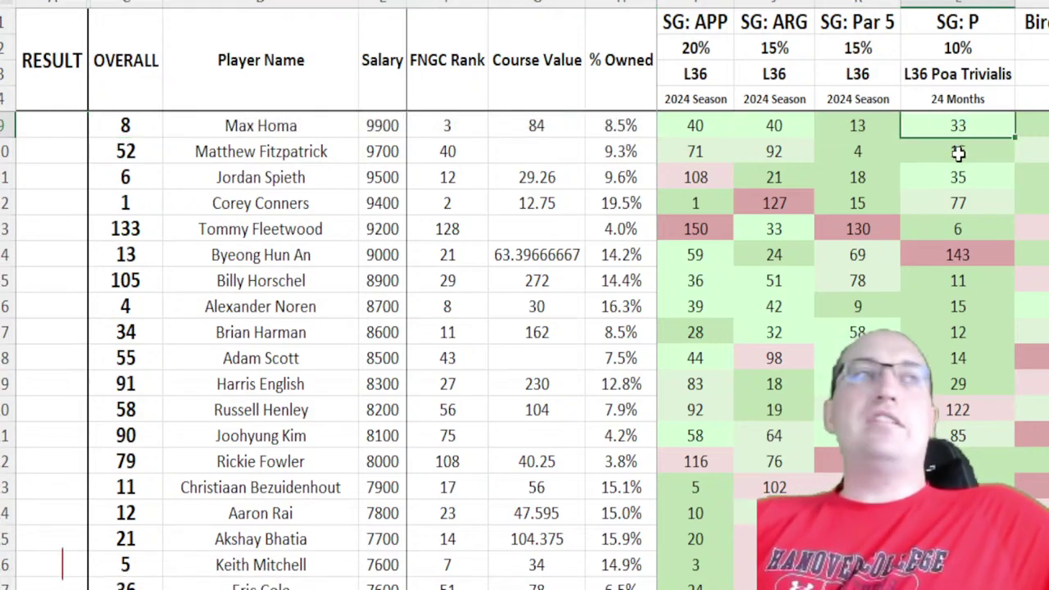
left_click(890, 132)
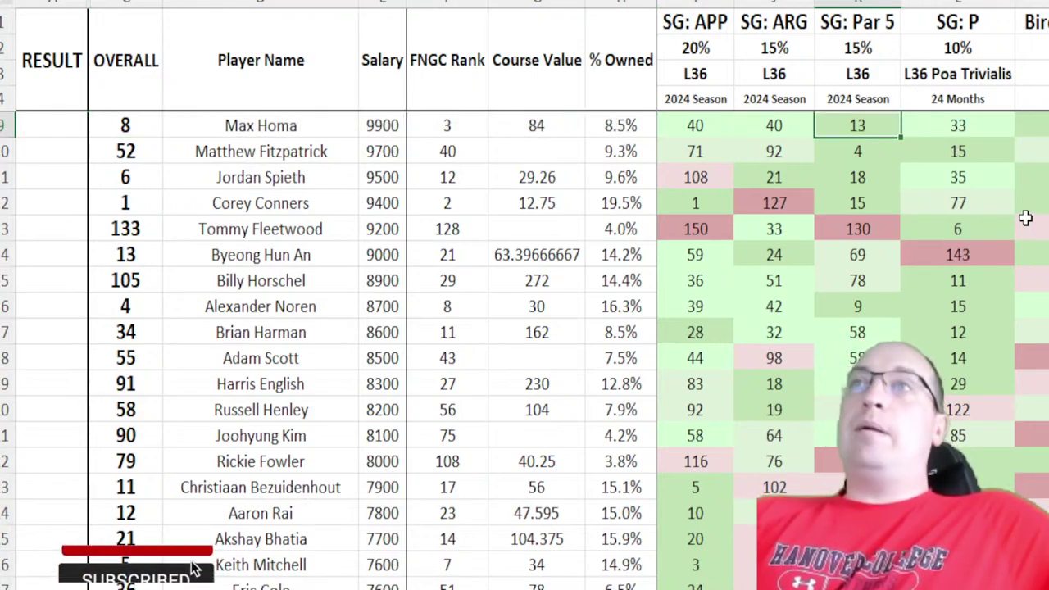
Step: Highlight the summary figures of the 9000, 9200 and 9500-salary players in turn, from OVERALL through % Owned
left_click_drag(152, 249, 614, 254)
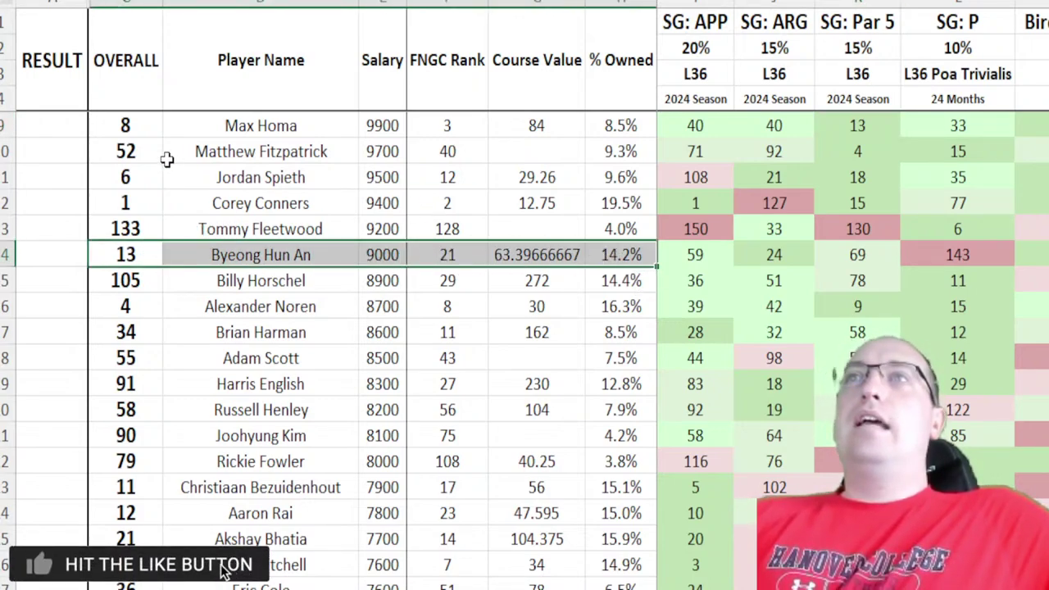
left_click_drag(150, 219, 614, 227)
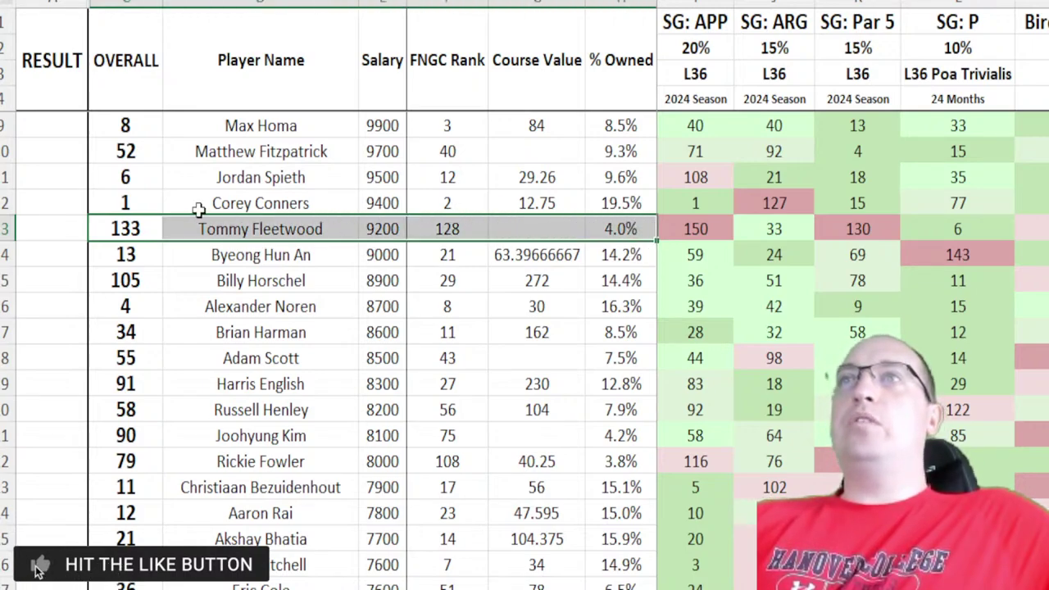
left_click_drag(130, 176, 630, 180)
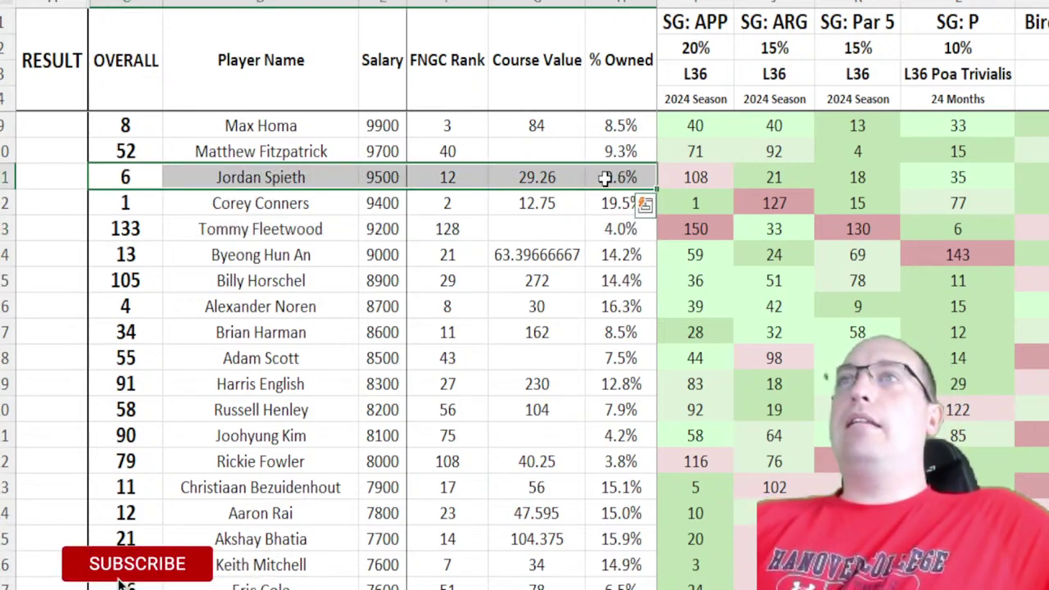
Step: Review the 9500-salary player's % Owned, his figures from OVERALL through FNGC Rank, and his SG: APP ranking
left_click(611, 181)
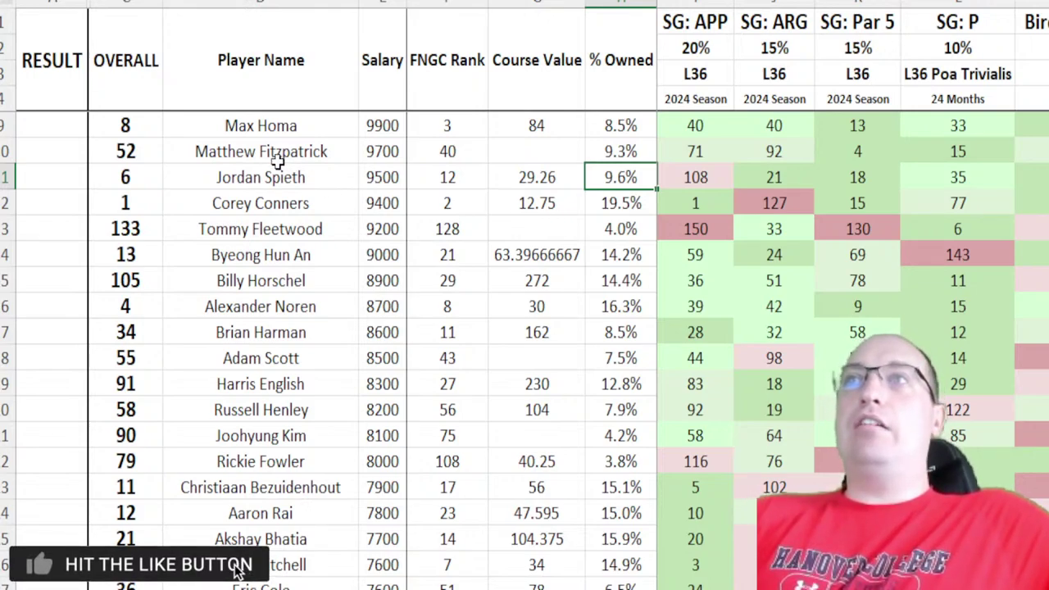
left_click_drag(131, 177, 459, 178)
left_click(691, 187)
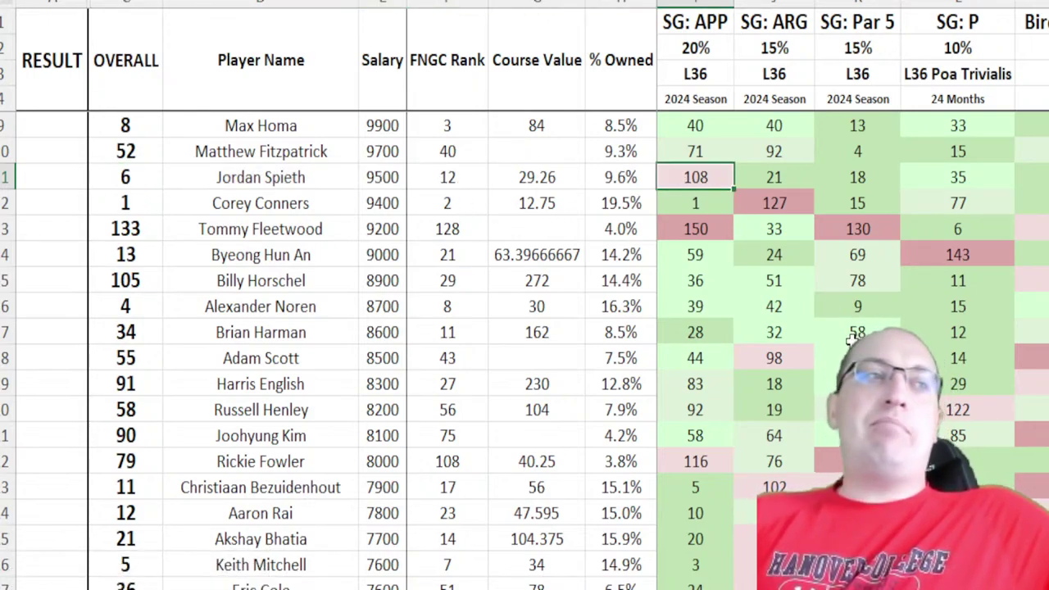
key("Left")
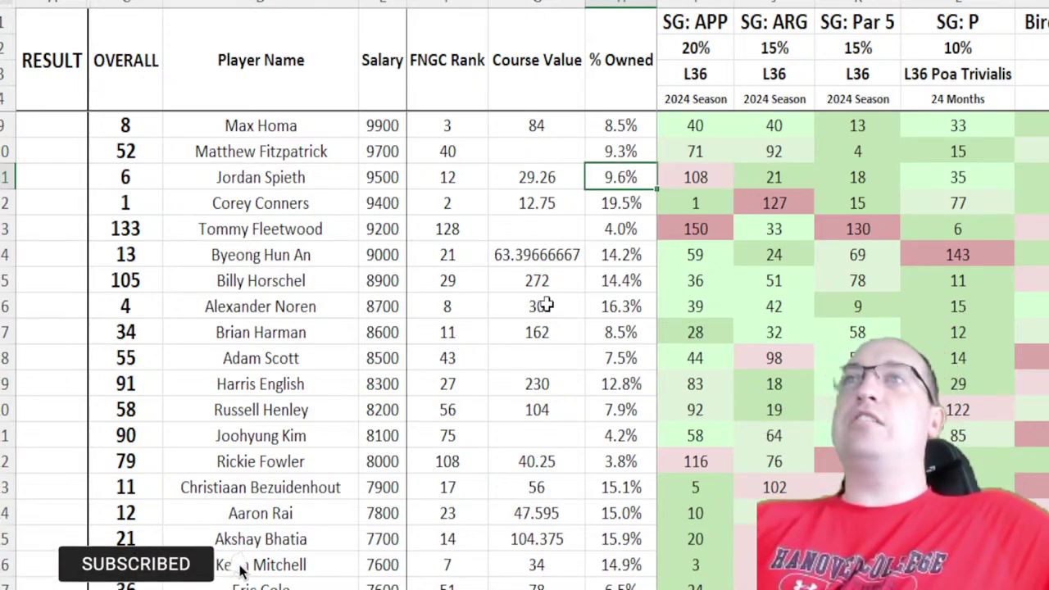
Step: Find the 8700-salary player further down the list, and highlight his row from OVERALL through % Owned
scroll(647, 256, "down", 2)
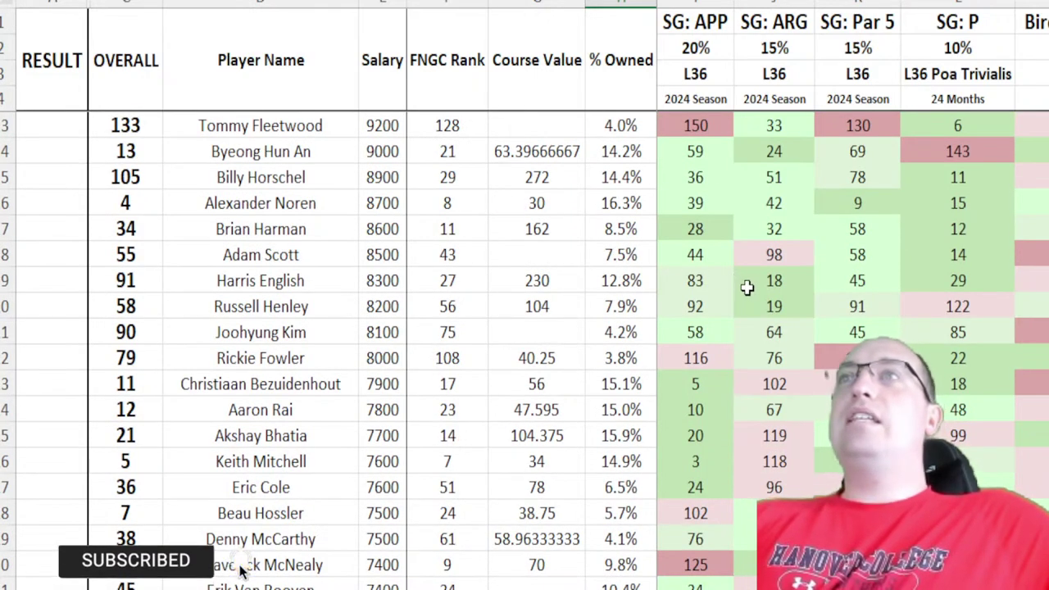
scroll(761, 291, "down", 1)
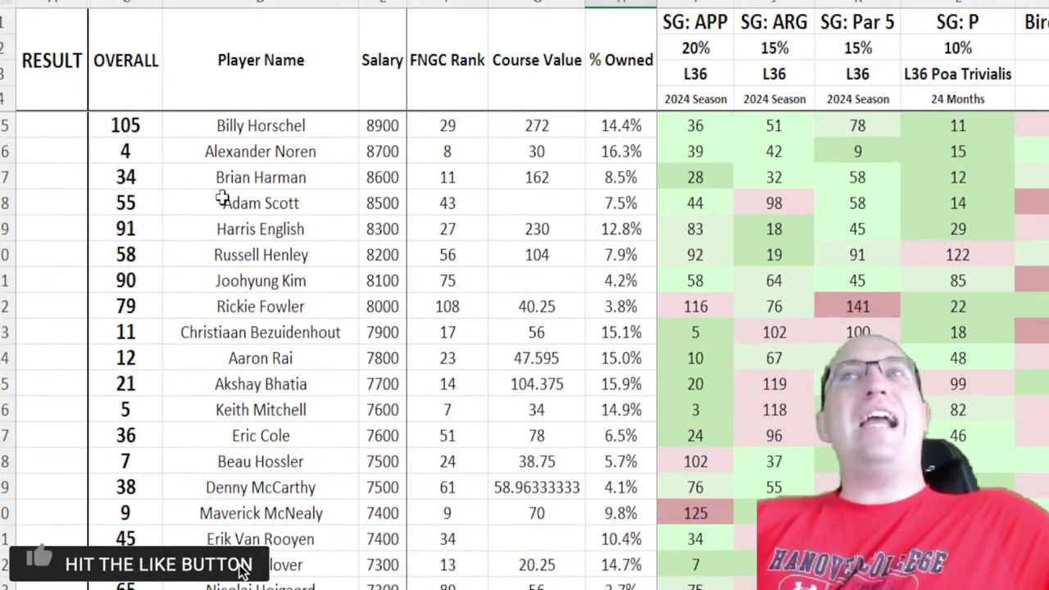
left_click_drag(134, 151, 625, 158)
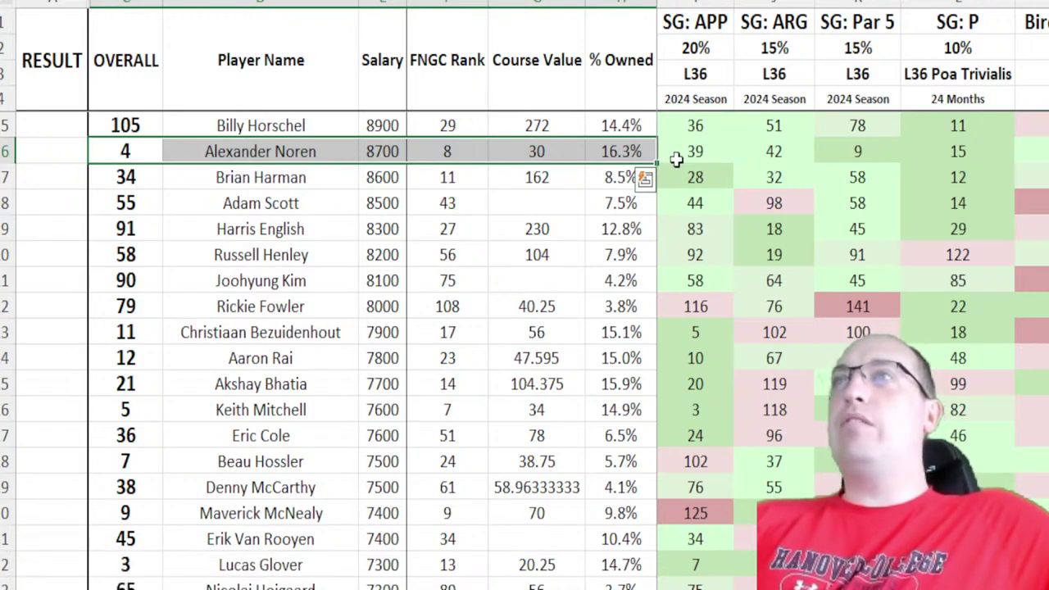
Step: Examine the 8700-salary player's rankings from SG: APP to SG: P, including SG: Par 5
left_click(725, 156)
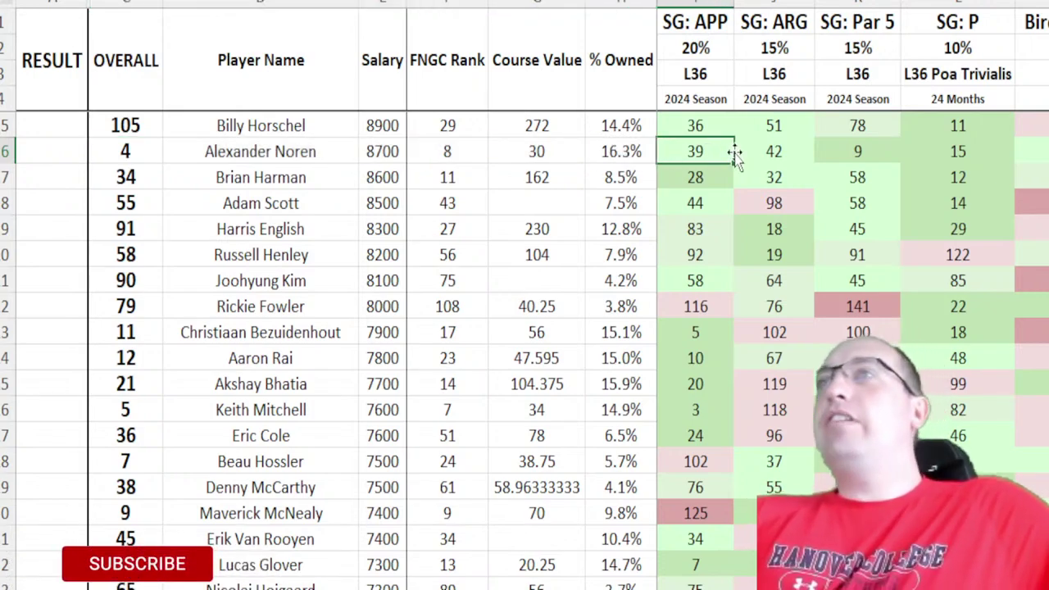
left_click_drag(735, 155, 735, 151)
key("Right")
key("Right")
key("Right")
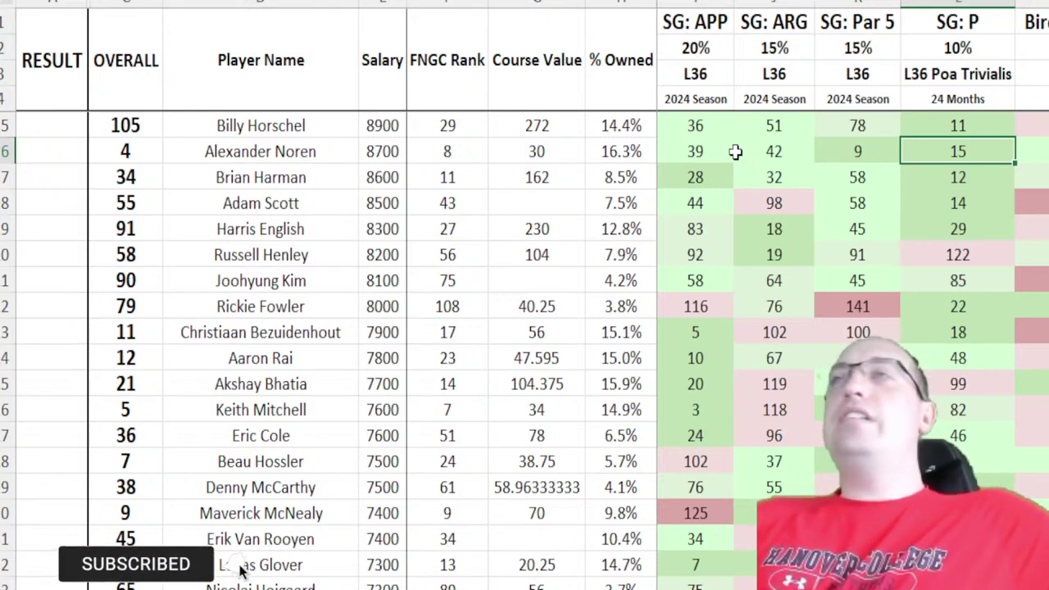
key("Left")
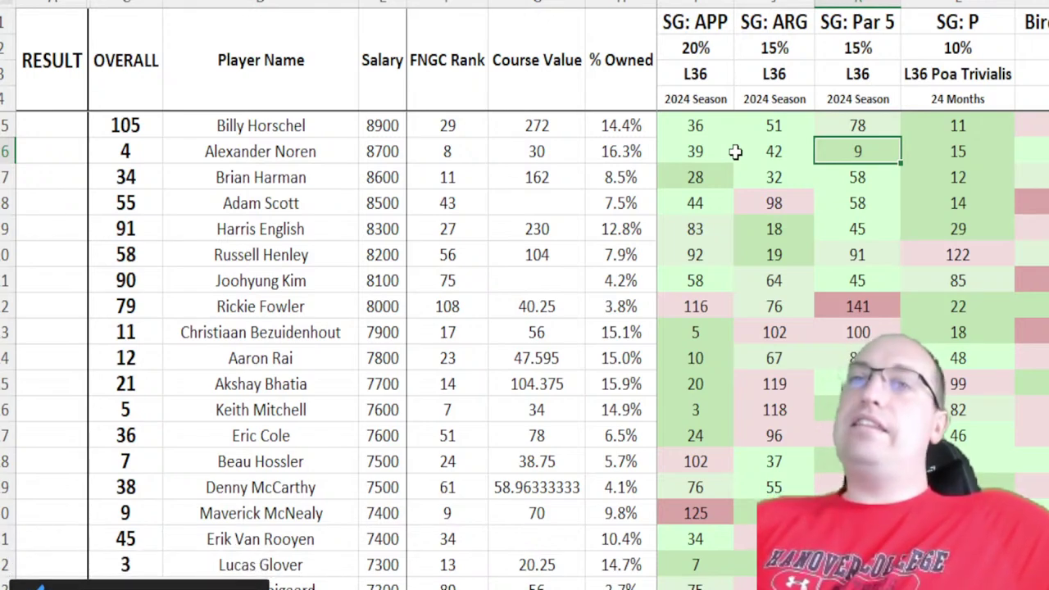
left_click(980, 159)
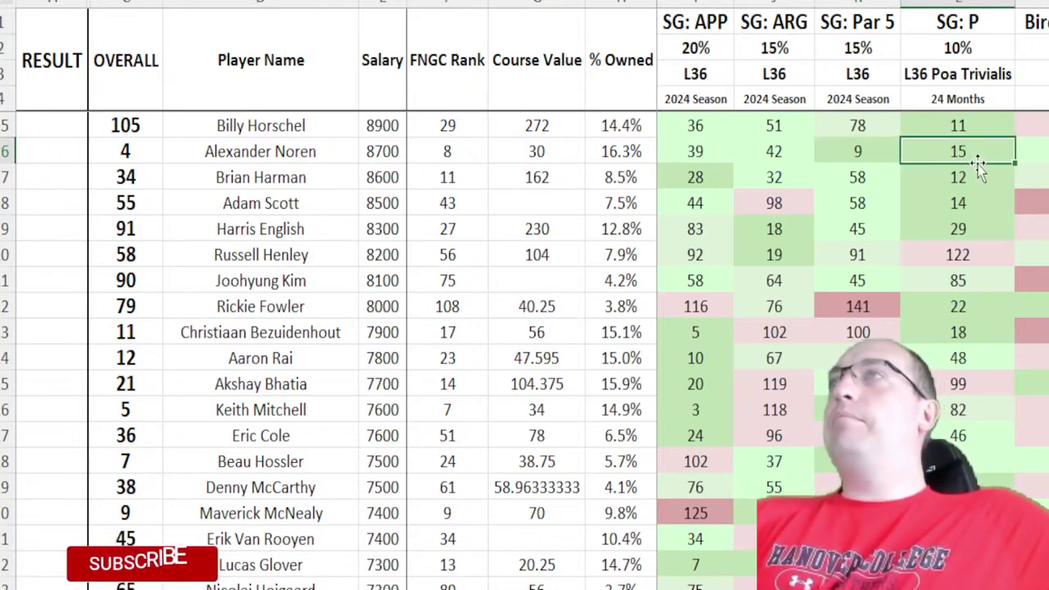
Step: Check the 8700-salary player's GIRs Gained and Opps Gained rankings, ending on GIRs Gained
scroll(986, 160, "right", 4)
scroll(988, 159, "right", 3)
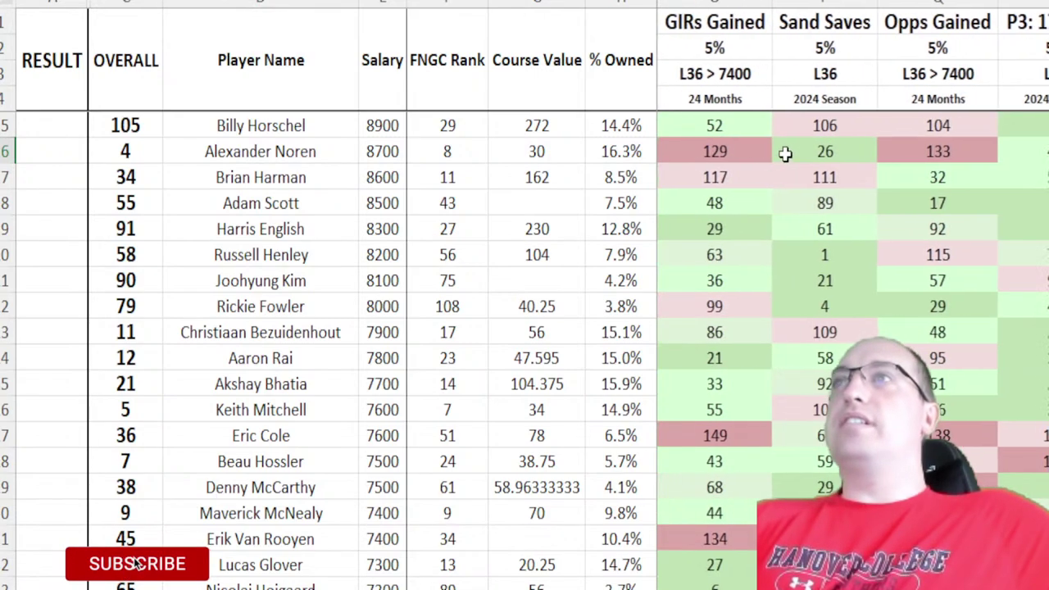
left_click(767, 152)
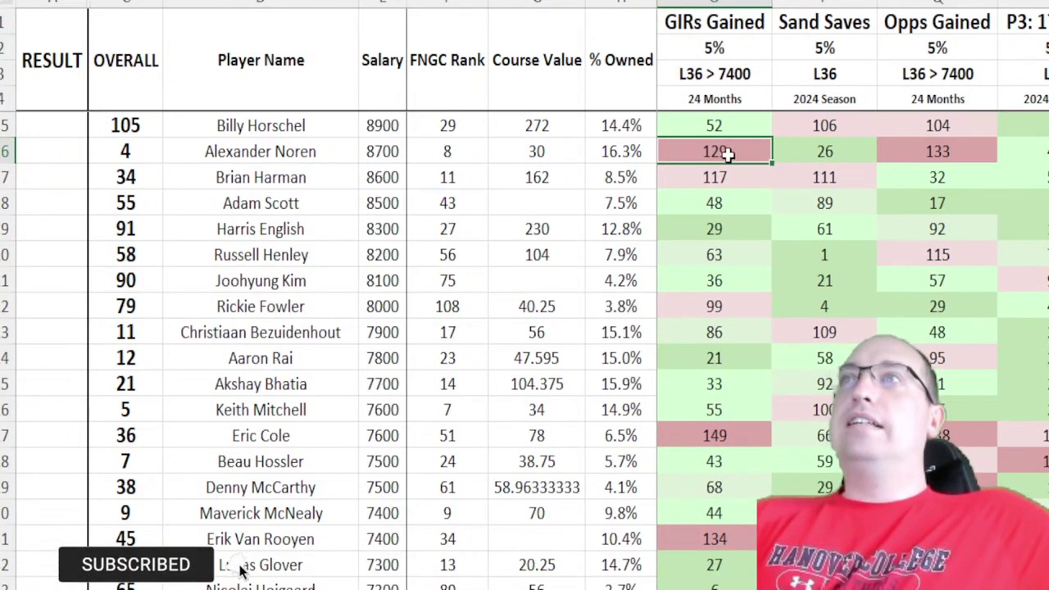
left_click(945, 151)
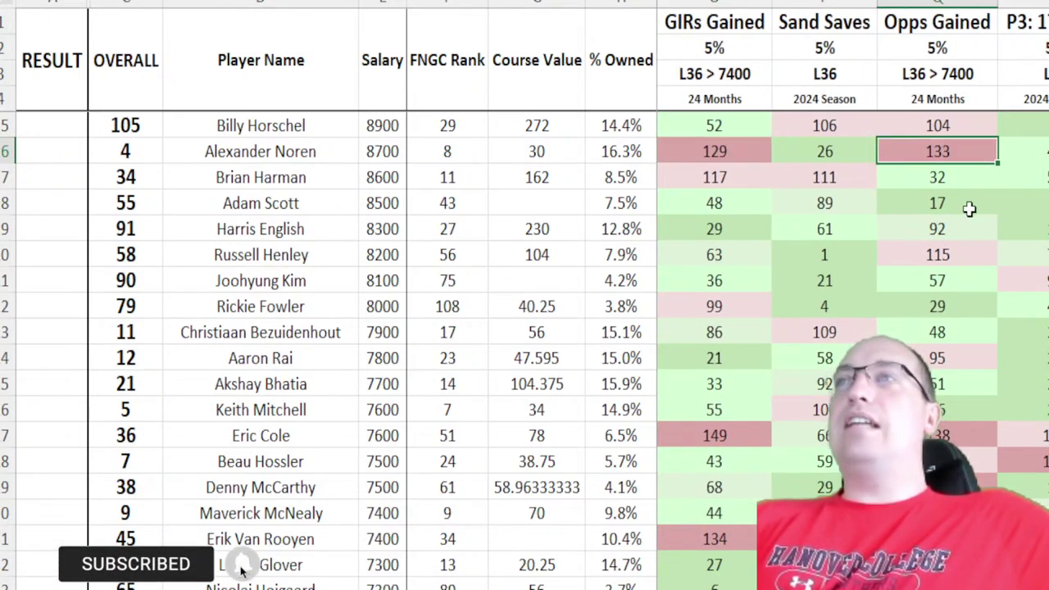
key("Left")
key("Left")
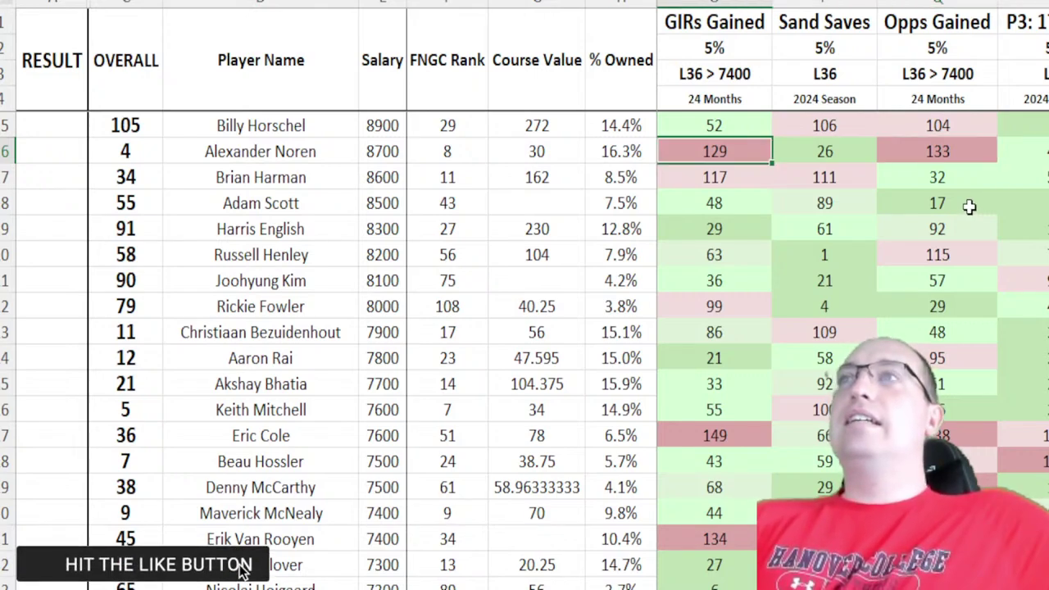
Step: Go back through the 8700-salary player's stats from SG: Par 4 to FNGC Rank
key("Left")
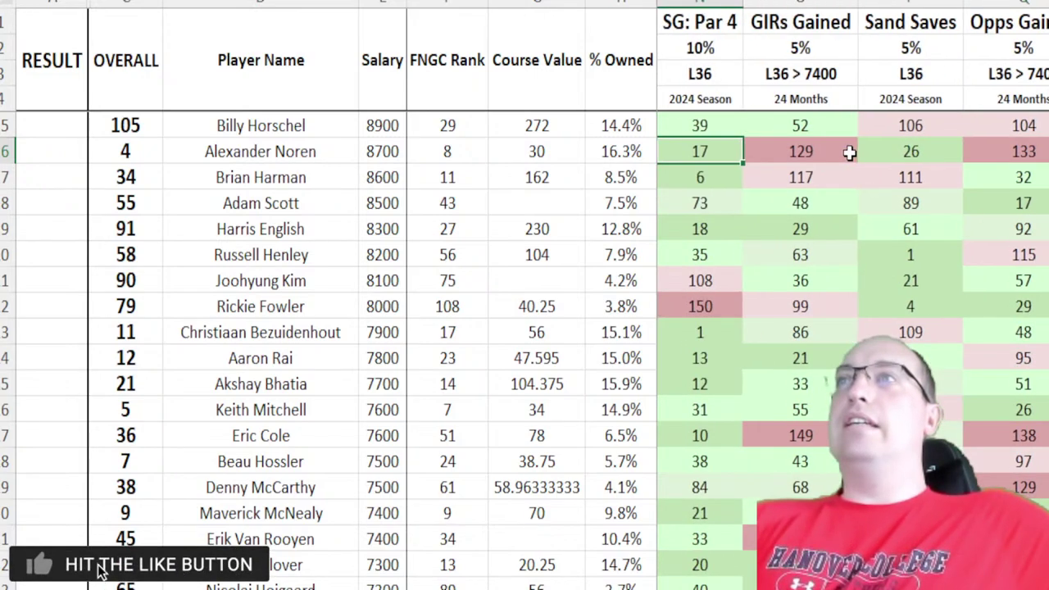
key("Left")
key("Left")
key("Left")
key("Left")
key("Left")
key("Left")
key("Left")
key("Left")
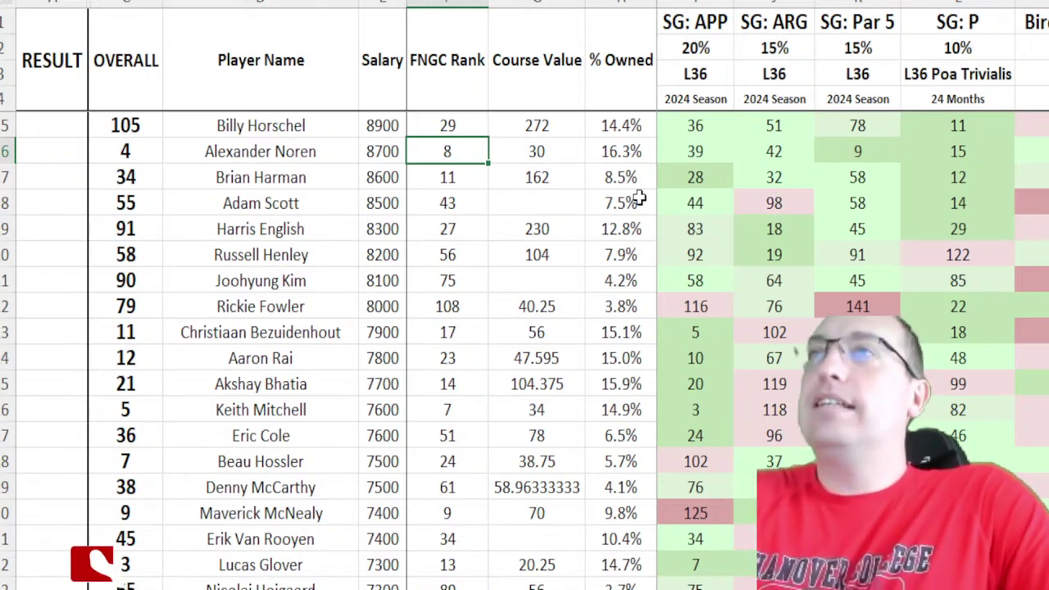
Step: Highlight the summary figures of the 9900, 10100 and 9400-salary players in turn, from OVERALL through % Owned
scroll(503, 214, "up", 2)
scroll(504, 214, "up", 2)
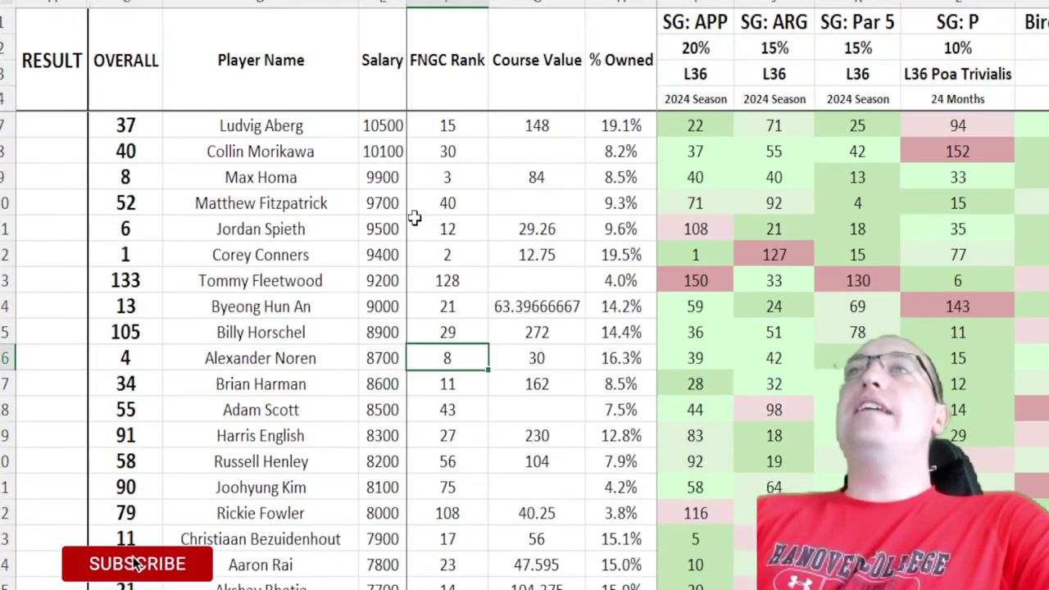
left_click_drag(145, 177, 618, 171)
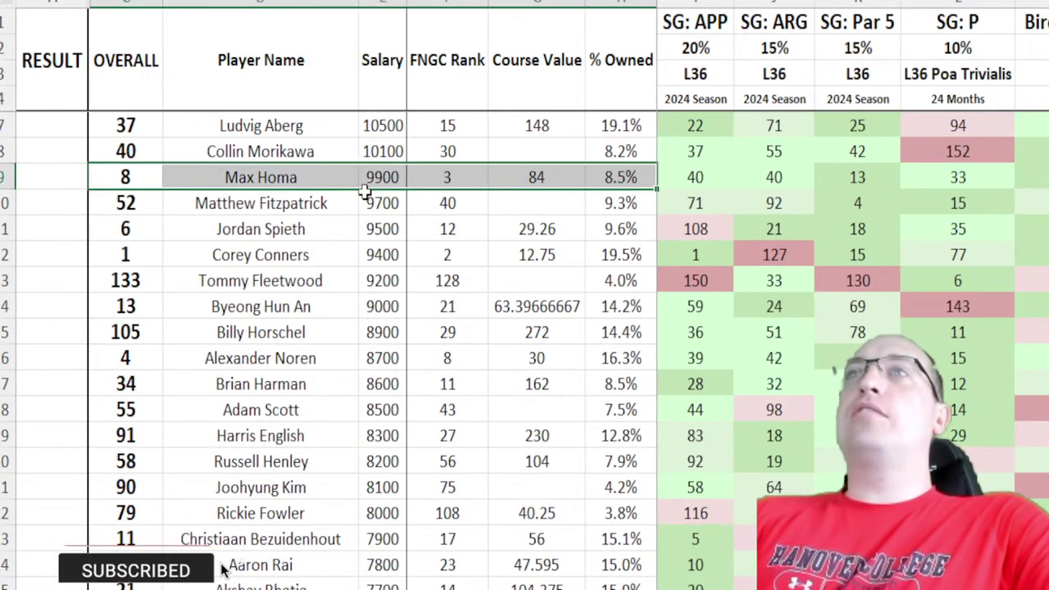
left_click_drag(145, 152, 612, 152)
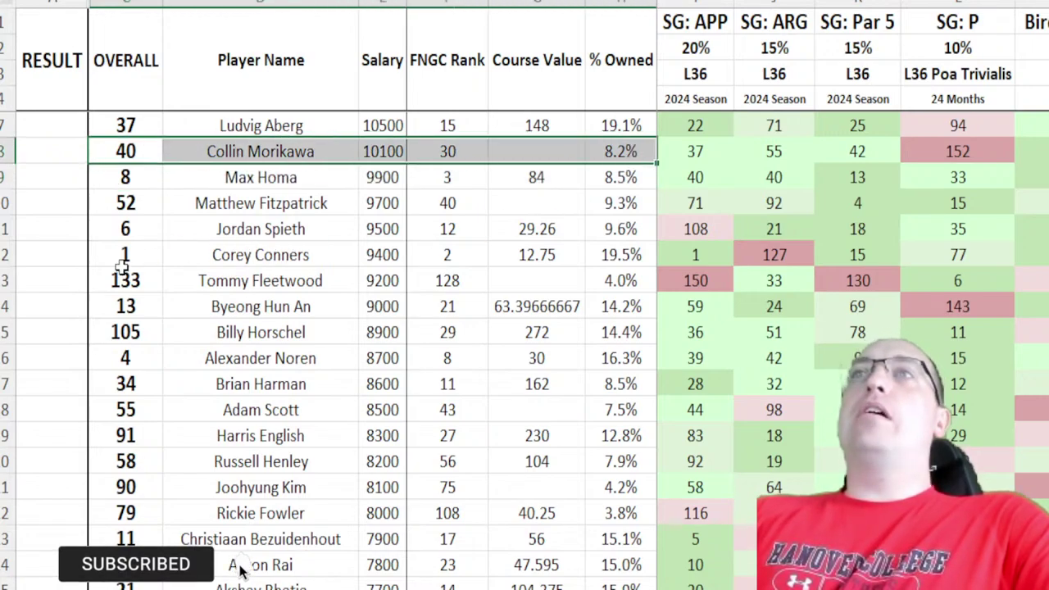
left_click_drag(123, 264, 614, 243)
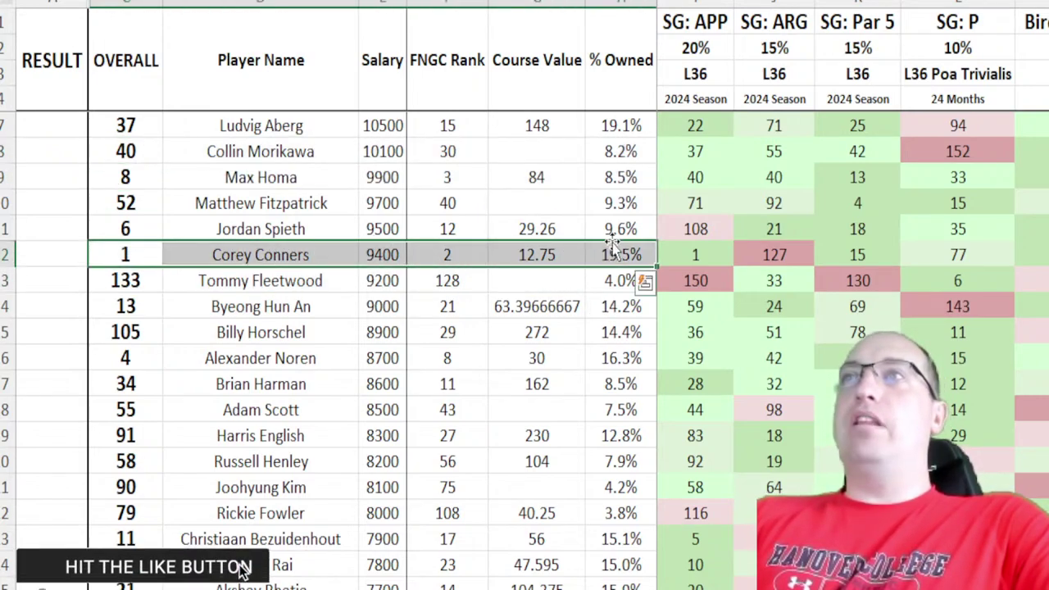
Step: Highlight the 8700-salary player's summary row, the 8600-to-8000 group through Salary, and the leading figures of the 8100 and 8000-salary players
scroll(819, 262, "down", 3)
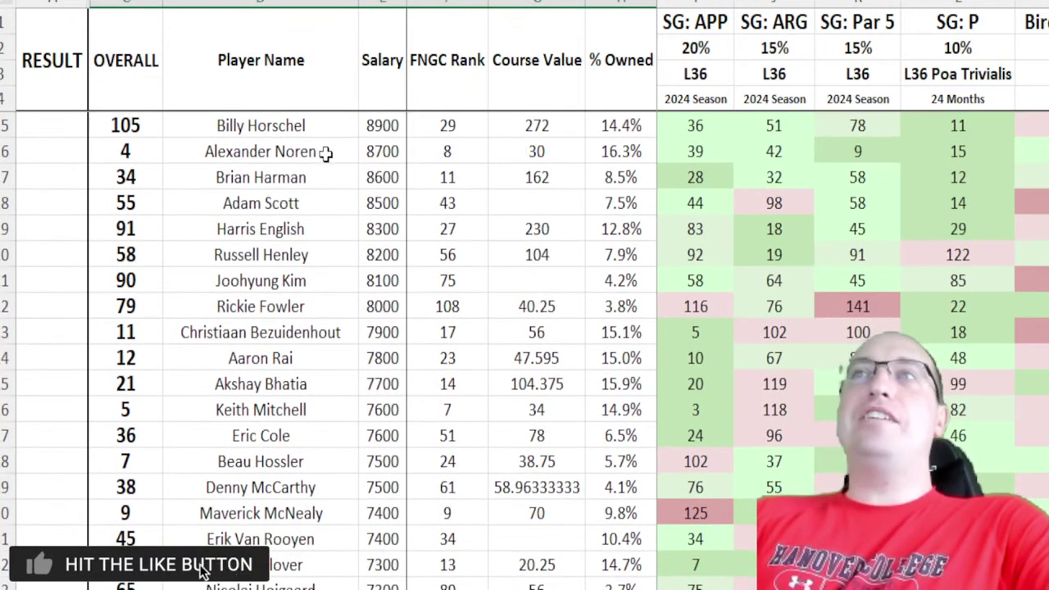
left_click_drag(138, 150, 616, 152)
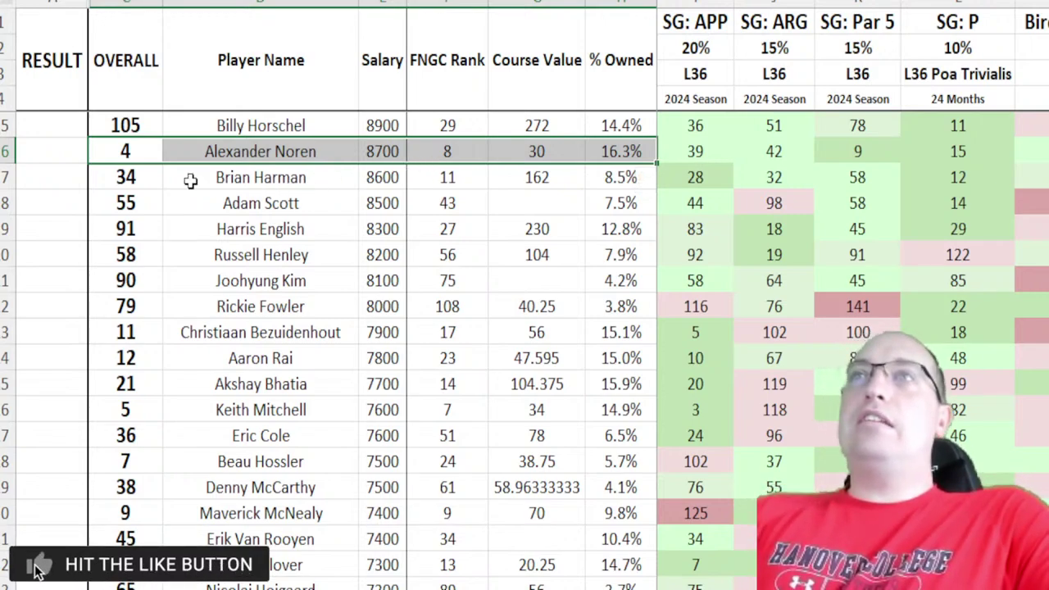
left_click_drag(145, 177, 405, 300)
left_click_drag(117, 283, 384, 283)
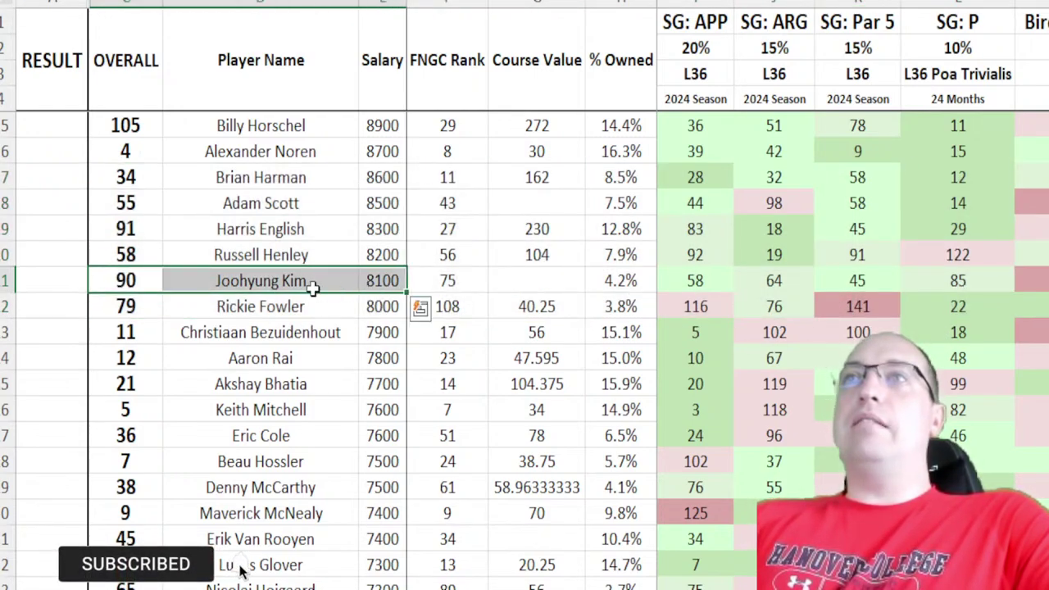
left_click_drag(123, 305, 446, 305)
Step: Review the 8200-salary player by alternating between his summary figures from OVERALL through % Owned and his SG: APP ranking
left_click_drag(123, 255, 627, 260)
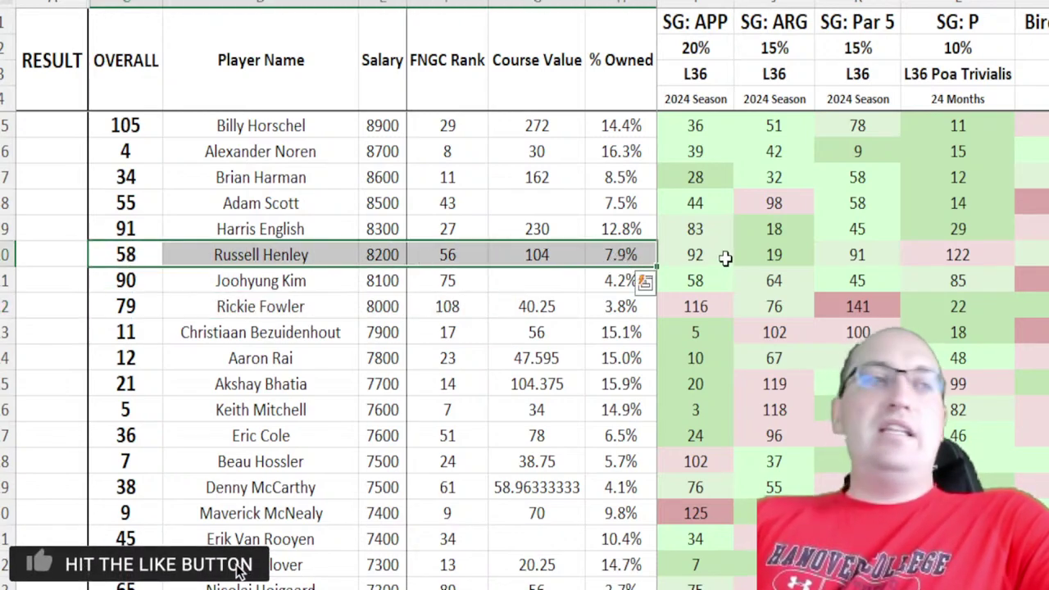
left_click(680, 255)
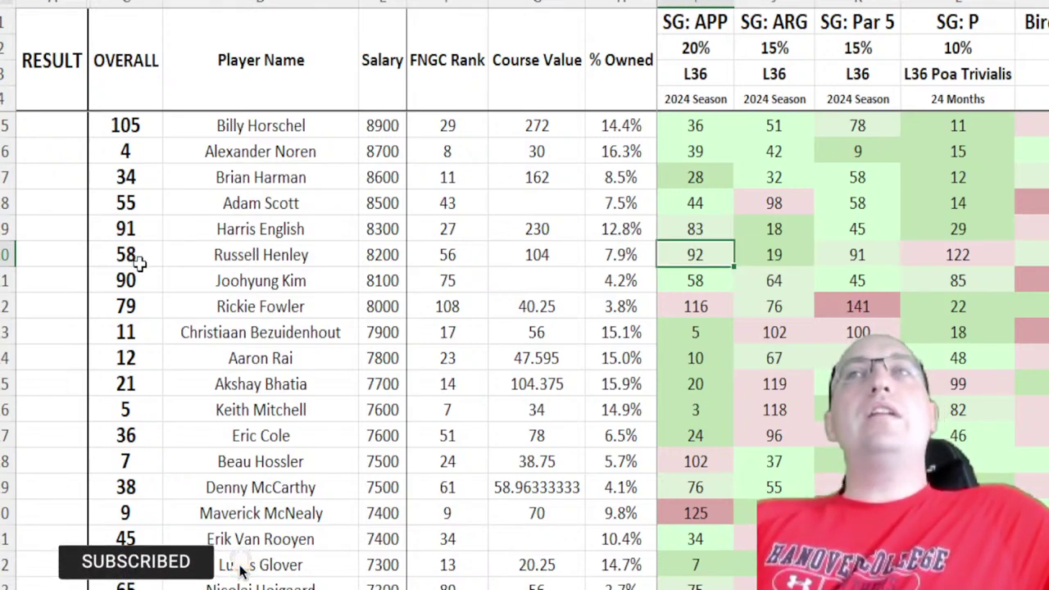
left_click_drag(131, 255, 610, 252)
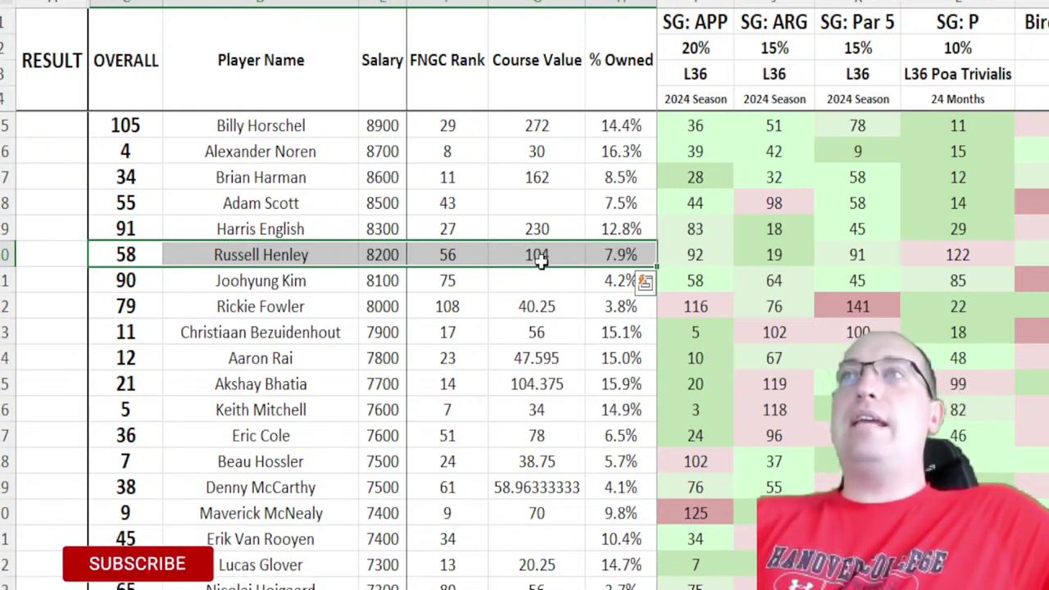
scroll(538, 258, "down", 1)
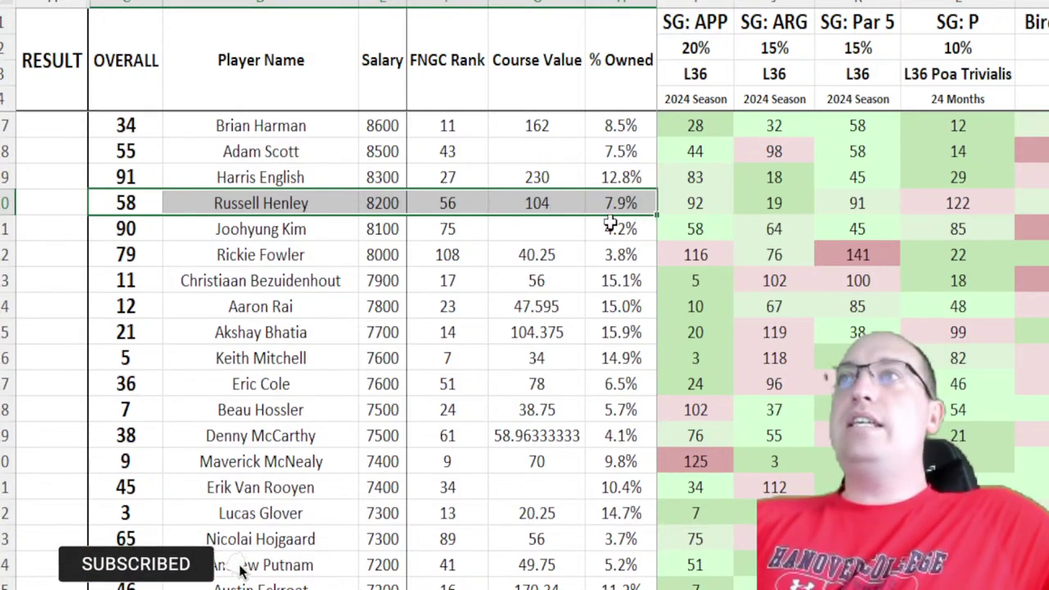
scroll(611, 226, "up", 1)
left_click(697, 258)
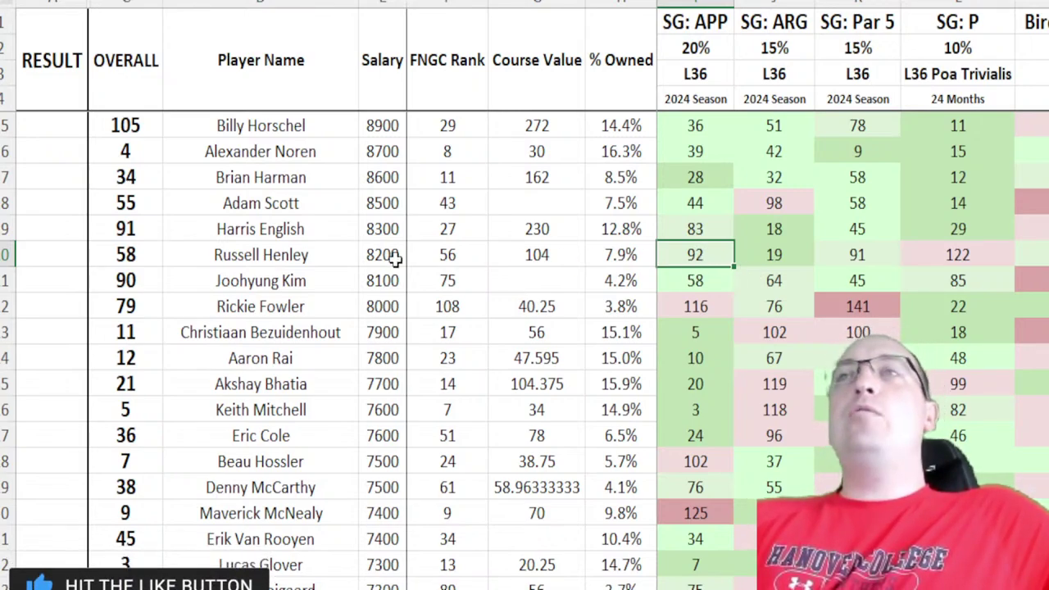
left_click_drag(127, 254, 633, 250)
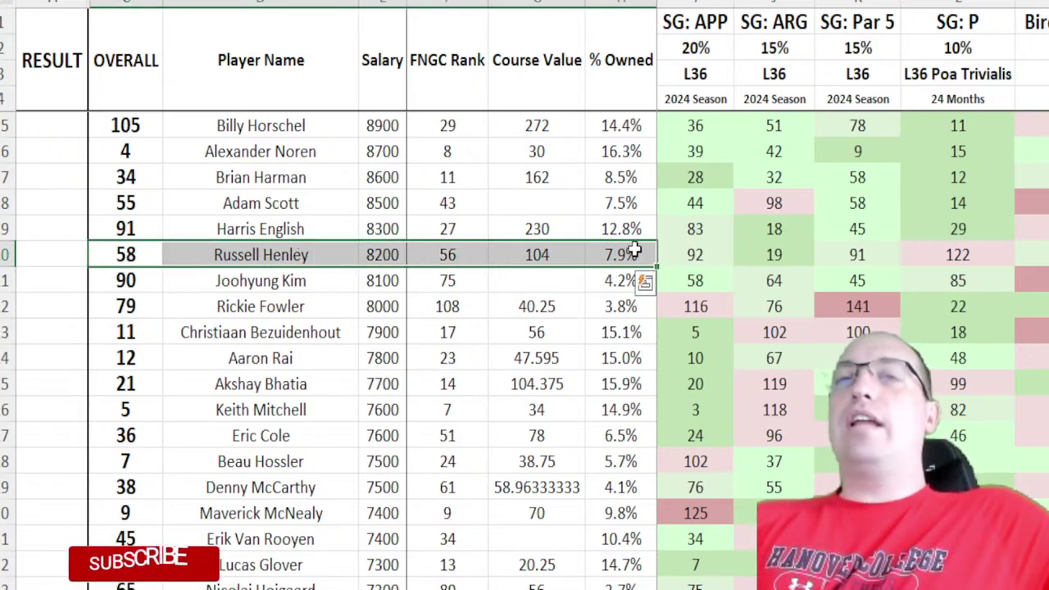
left_click(717, 254)
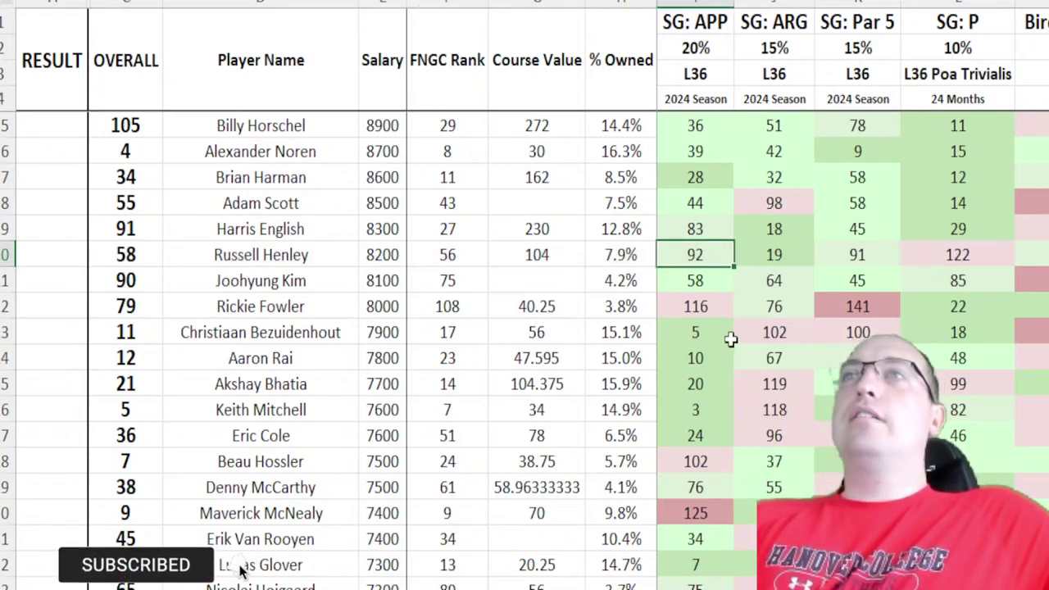
left_click_drag(156, 256, 636, 254)
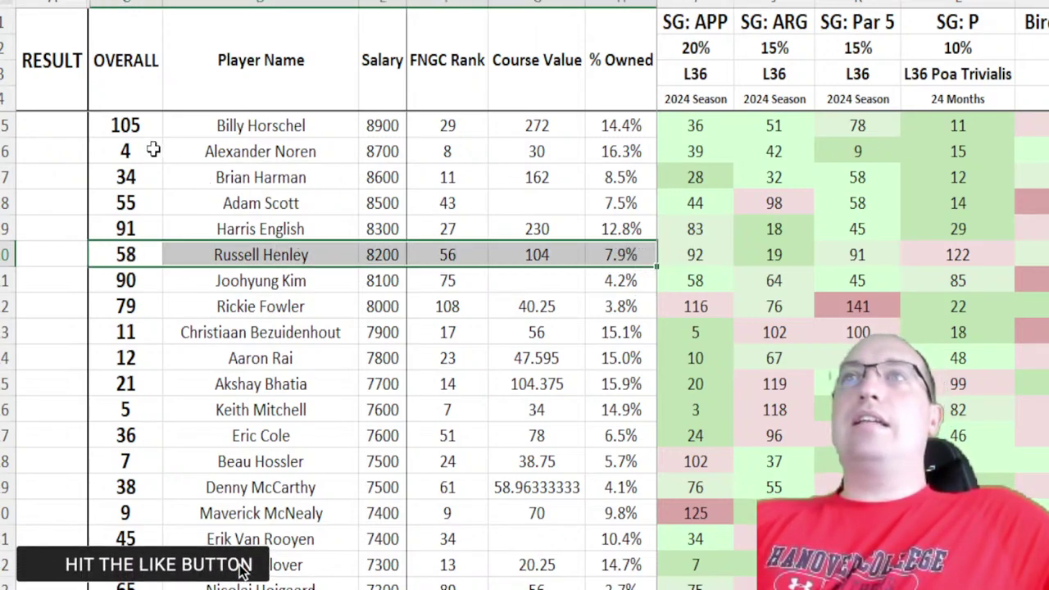
Step: Highlight the 8700-salary player's row and the block of 8600-to-8000-salary players, from OVERALL through % Owned
left_click_drag(153, 150, 638, 153)
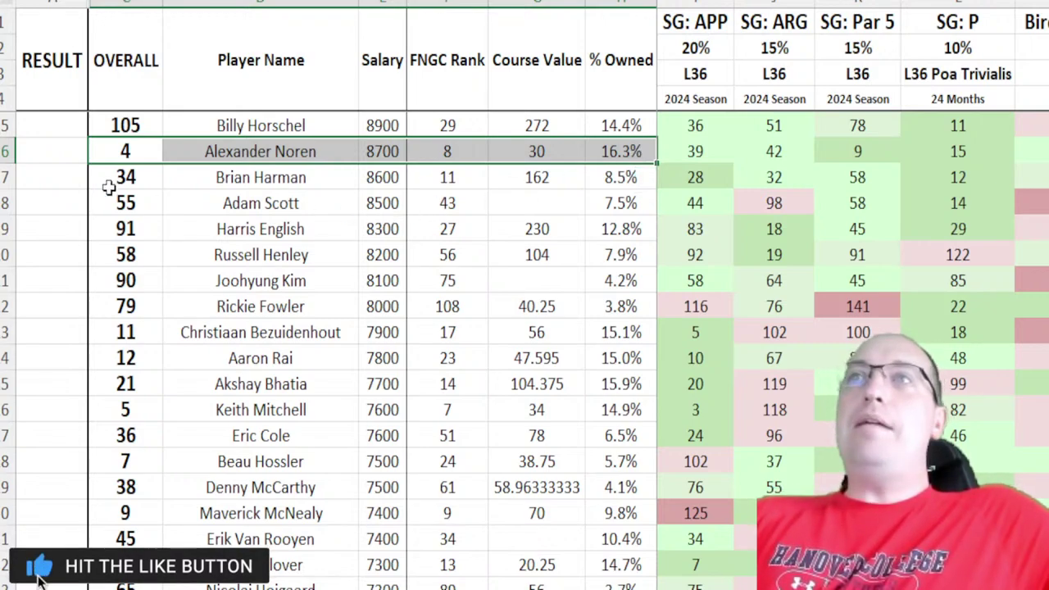
left_click_drag(148, 177, 621, 303)
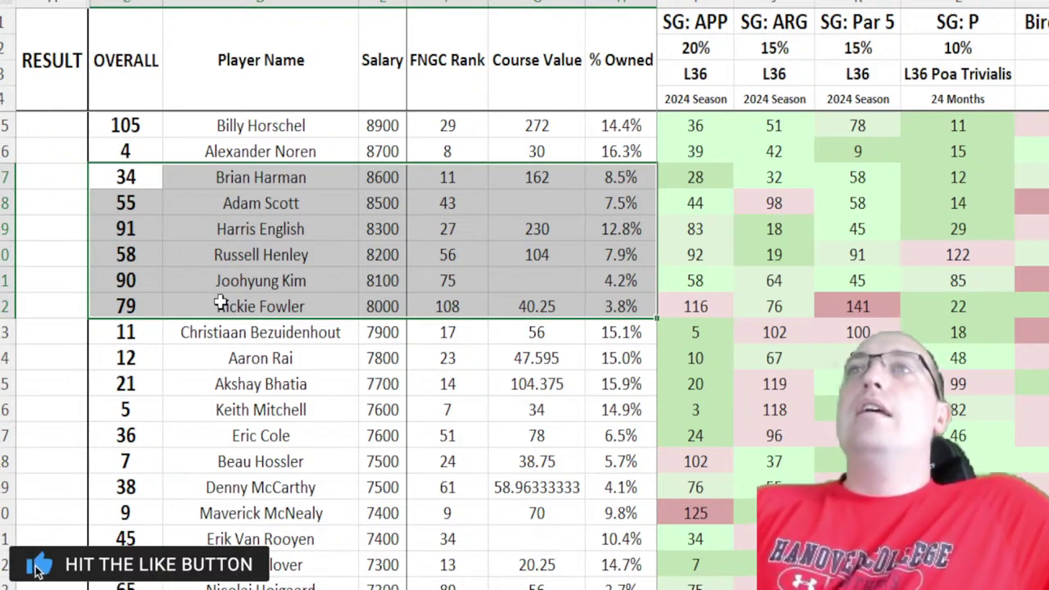
Step: Find the 7000s players, highlighting the 7800-salary and first 7600-salary players and the block from 7900 down to that 7600 player
scroll(300, 351, "down", 2)
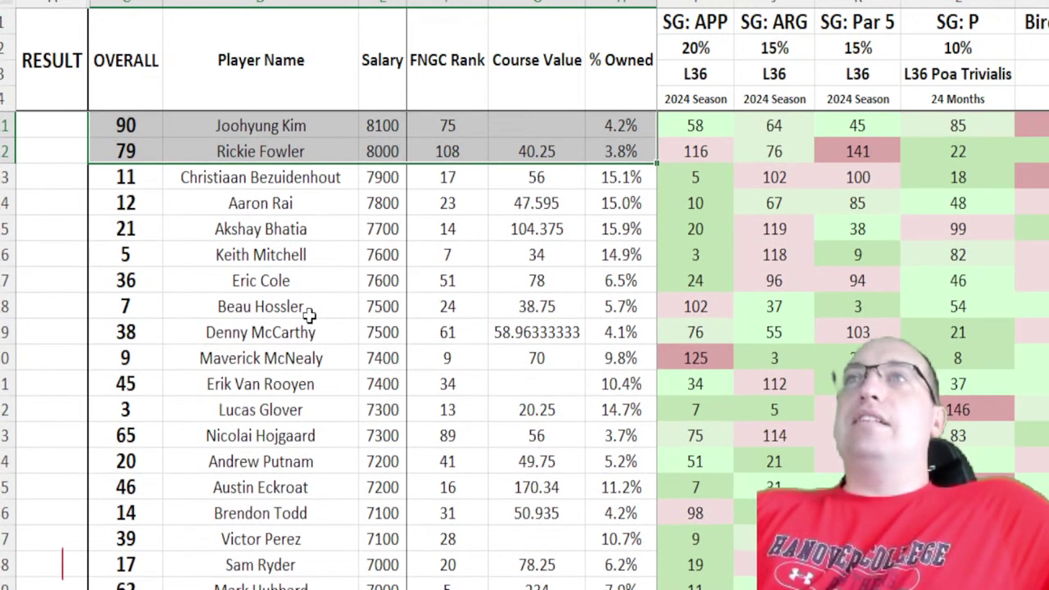
scroll(246, 246, "down", 1)
left_click_drag(127, 154, 269, 153)
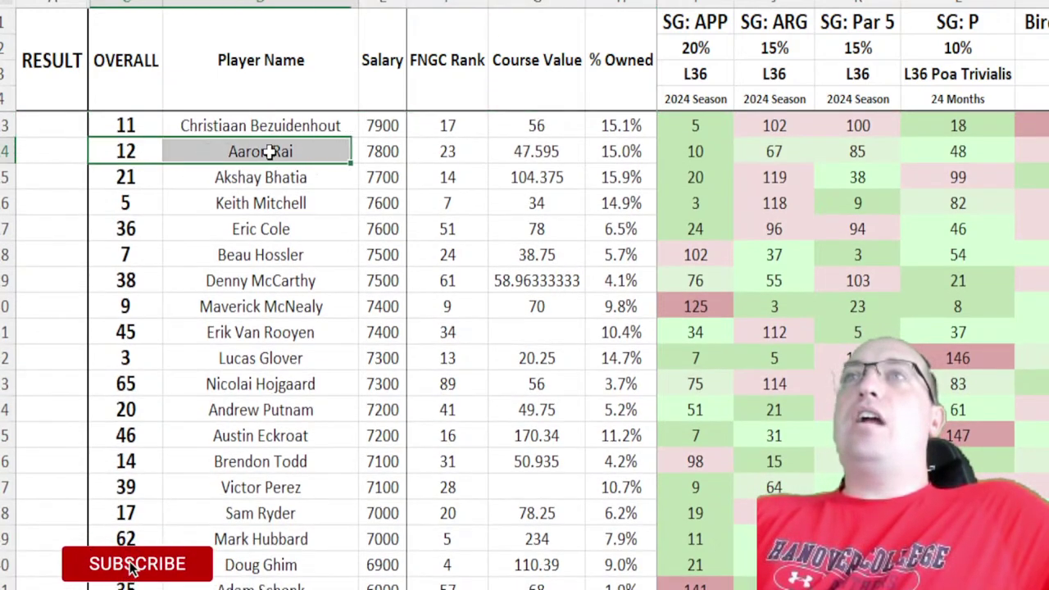
left_click_drag(123, 202, 615, 203)
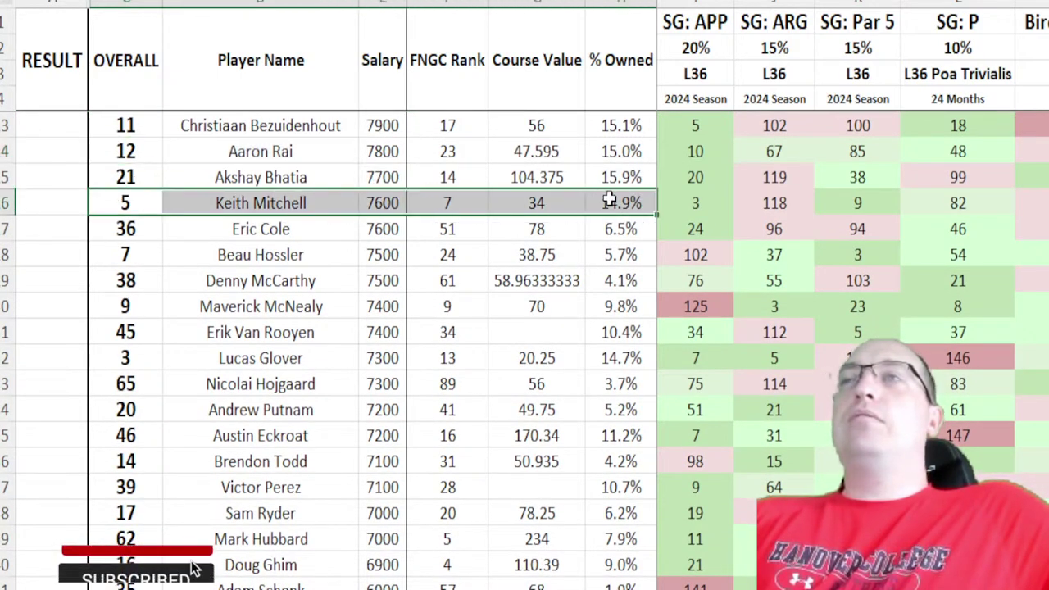
left_click_drag(164, 123, 640, 197)
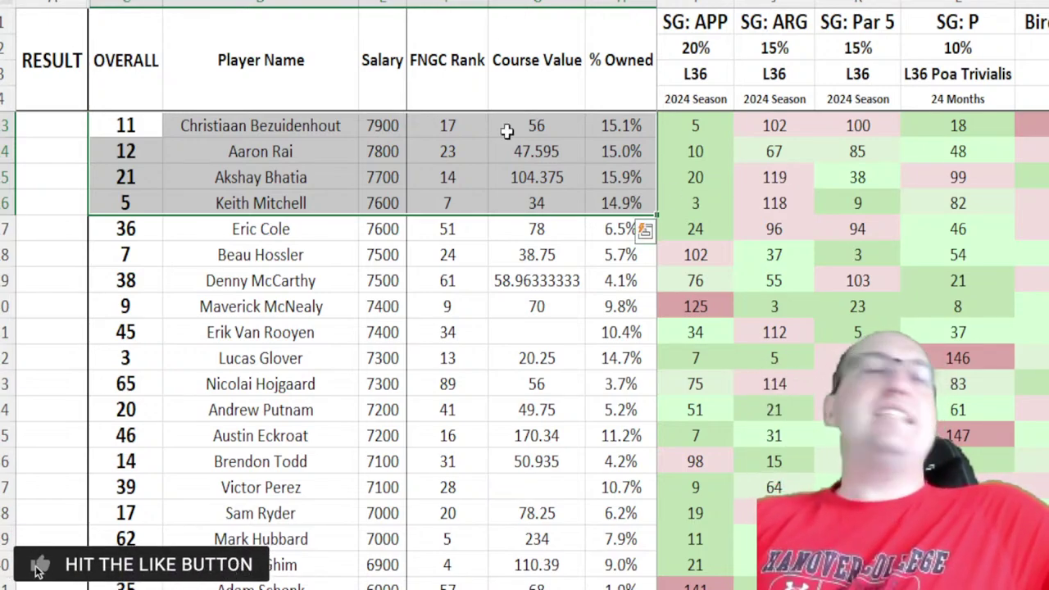
left_click(885, 475)
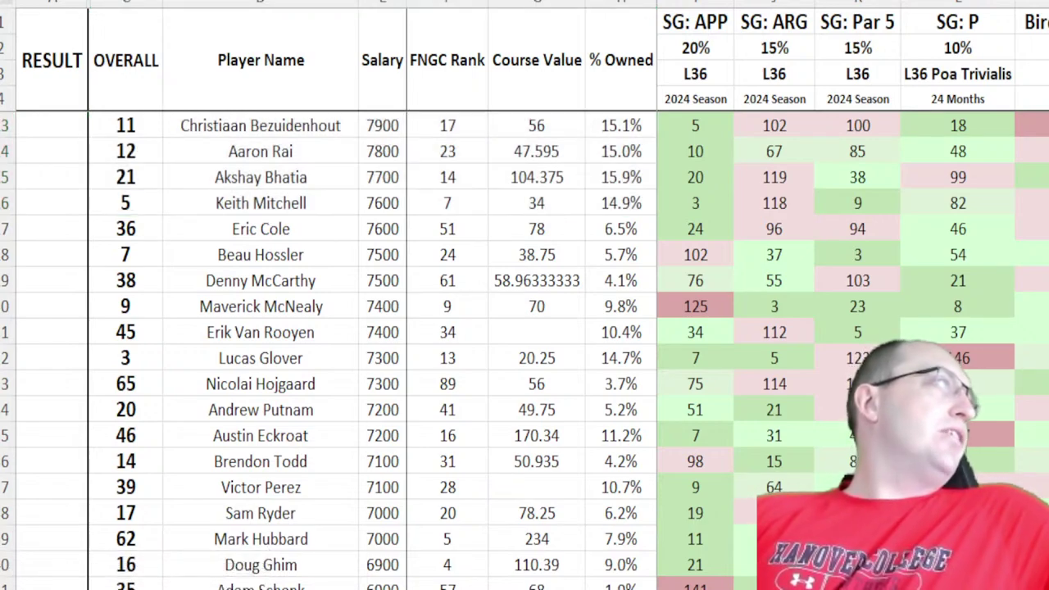
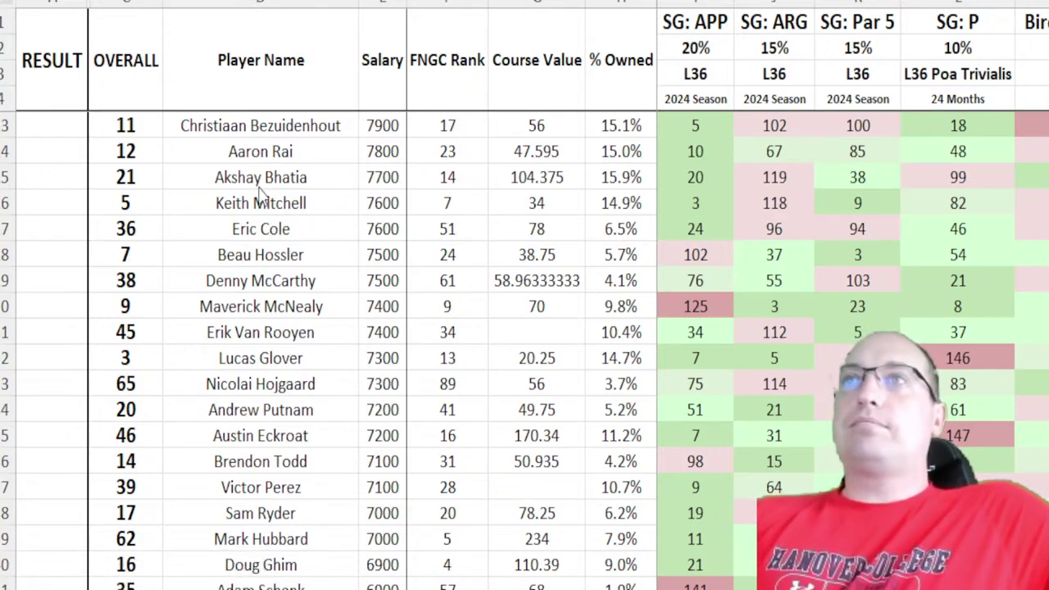
Step: Review the 7700-salary player's figures from OVERALL through % Owned and his rankings from SG: APP to SG: P
left_click_drag(143, 174, 635, 184)
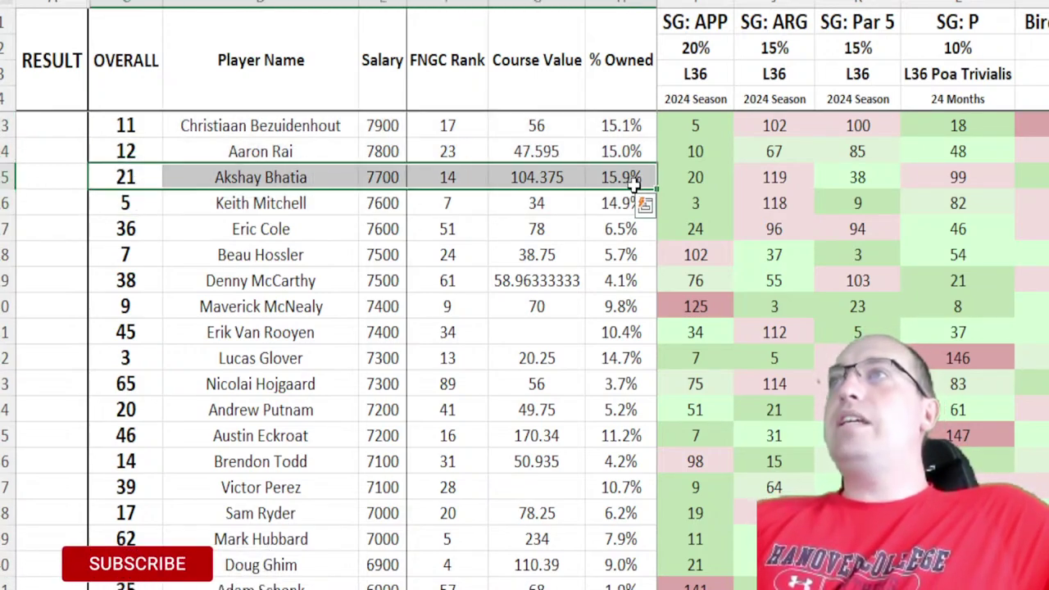
left_click(961, 170)
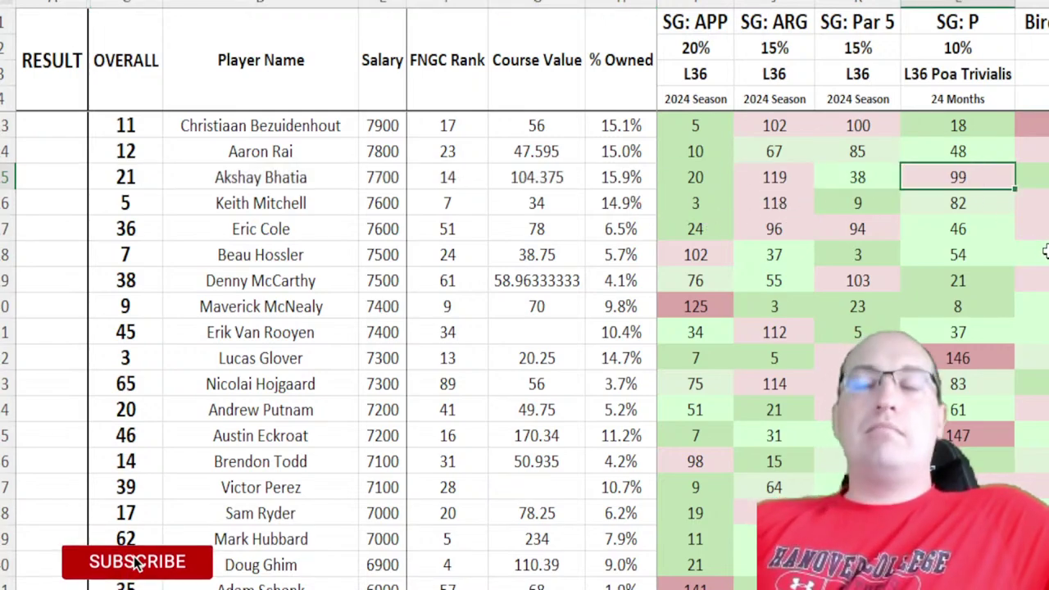
left_click(704, 178)
key("Right")
key("Right")
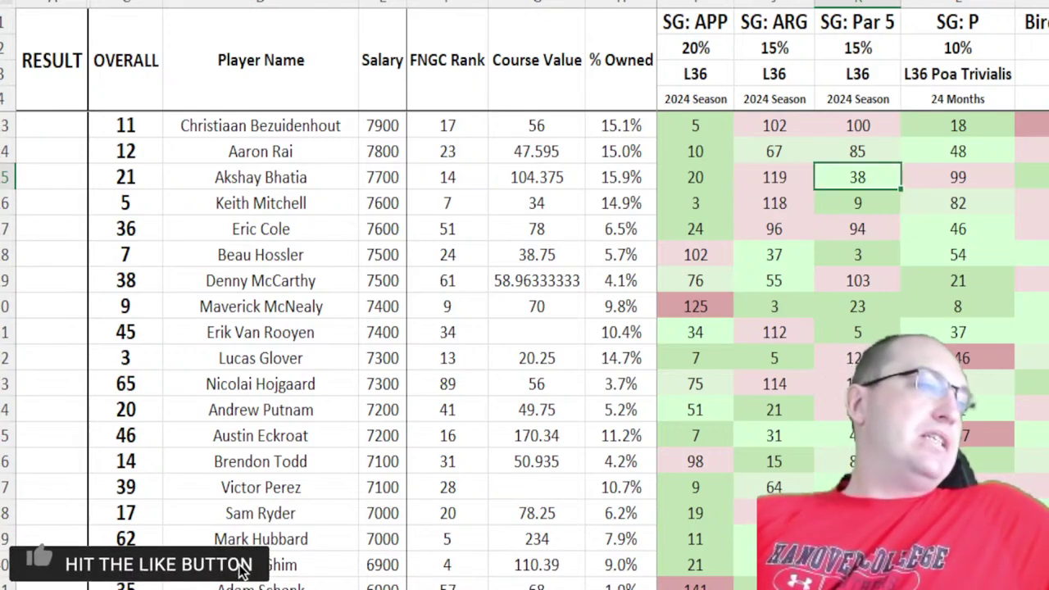
left_click(233, 572)
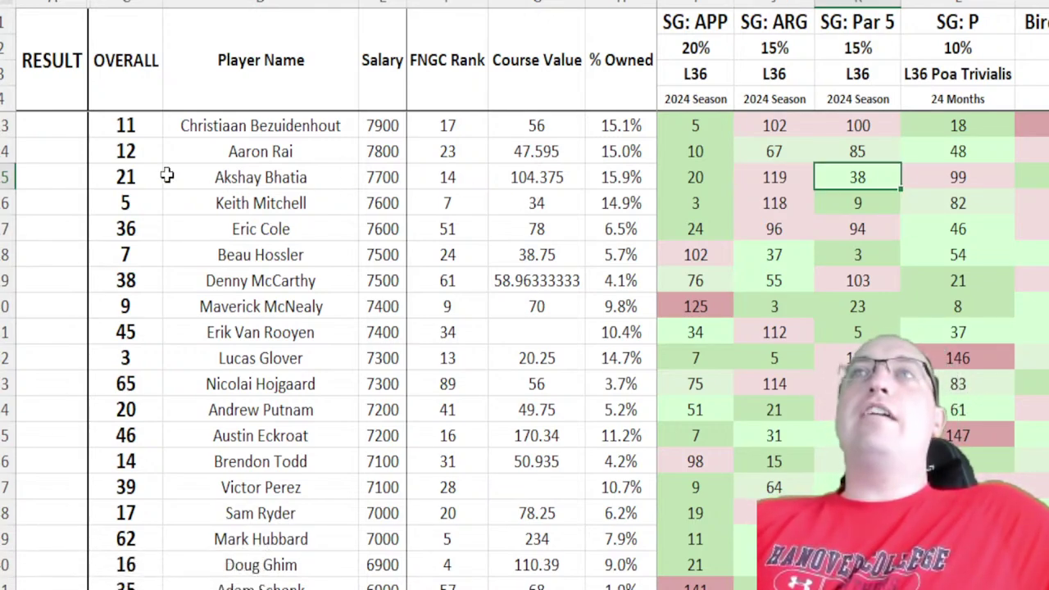
Step: Highlight the summary figures of the 7800 and 7700-salary players in turn, from OVERALL through % Owned
left_click_drag(125, 152, 608, 156)
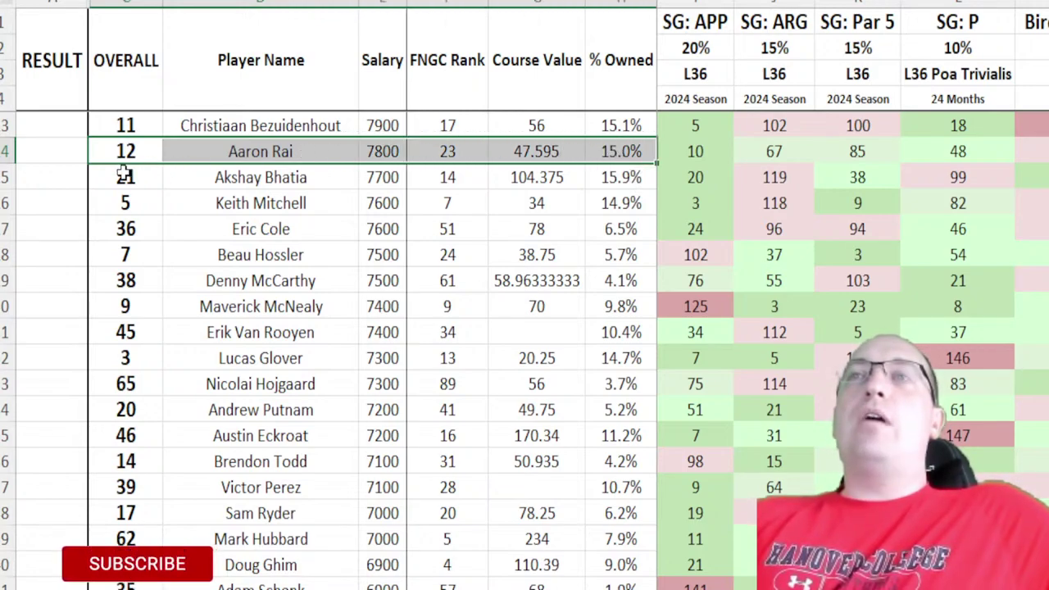
left_click_drag(123, 177, 594, 171)
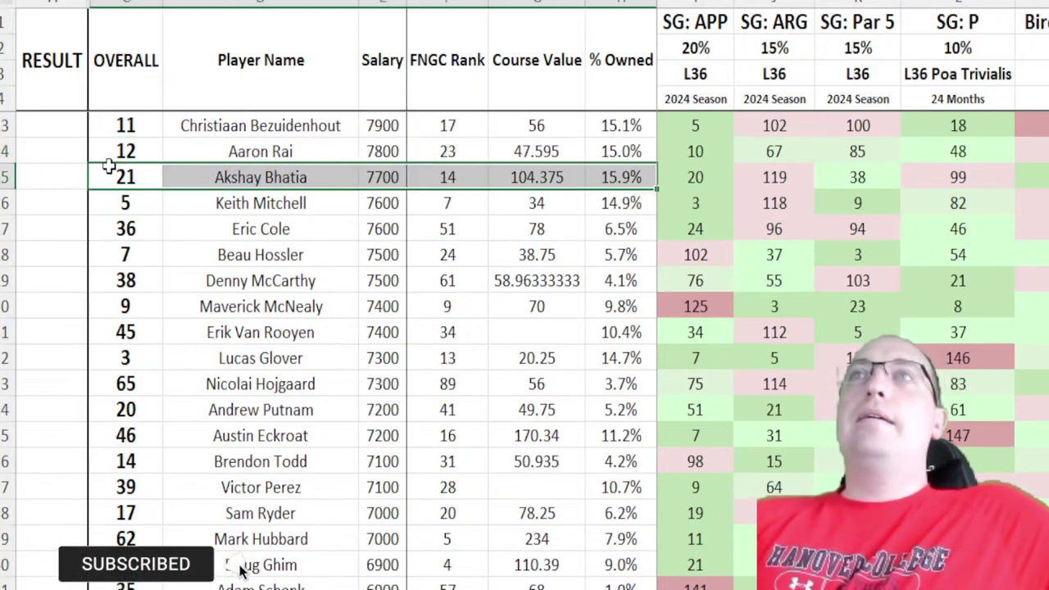
Step: Highlight the summary figures of the 7900, 7800, 7700 and first 7600-salary players, from OVERALL through % Owned, ending on the 7700-salary player
left_click_drag(129, 151, 596, 157)
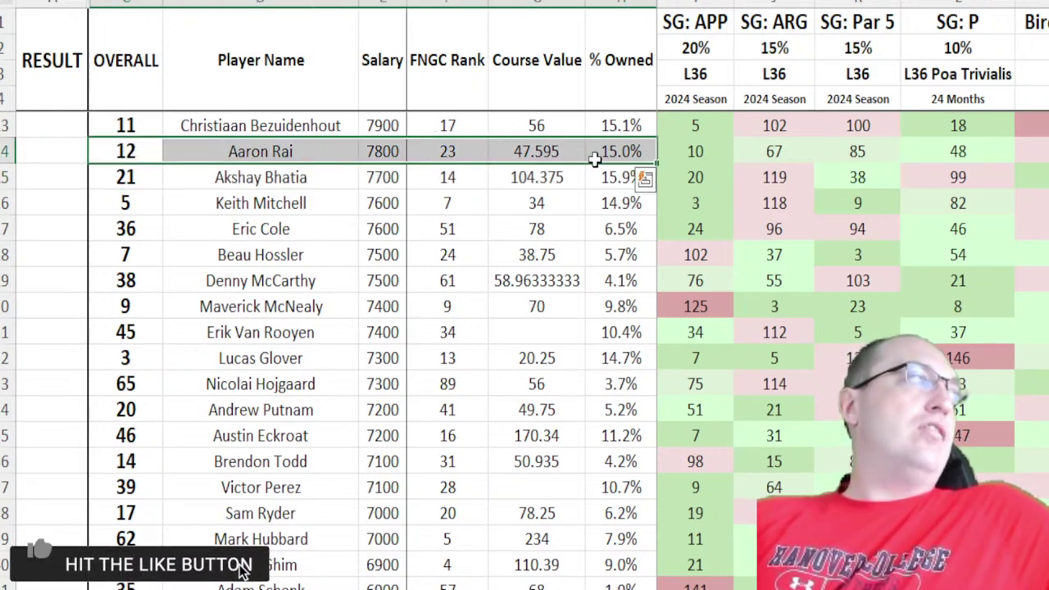
left_click_drag(114, 124, 610, 124)
left_click_drag(90, 175, 614, 197)
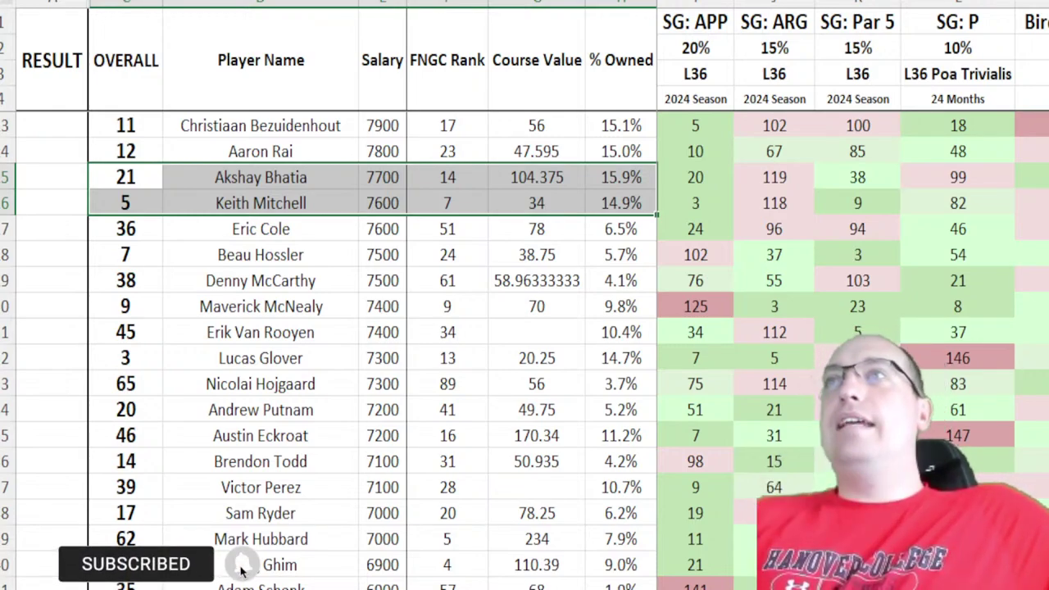
left_click_drag(156, 150, 623, 156)
left_click_drag(162, 177, 607, 172)
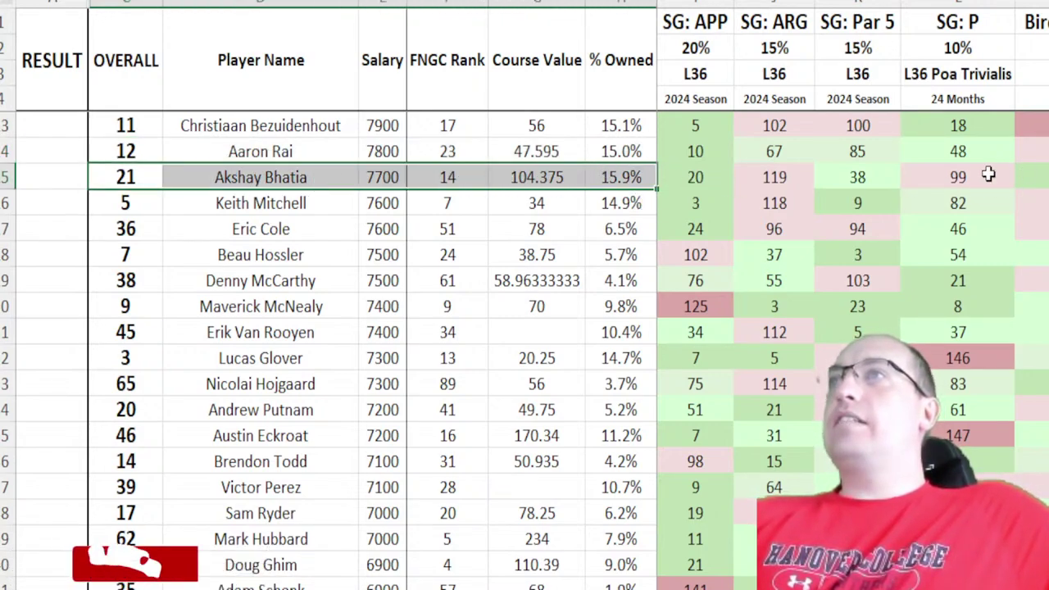
Step: Review the 7700-salary player's SG: ARG and SG: Par 5 through Birdies Gained rankings, ending on his Course Value
left_click_drag(774, 177, 853, 171)
scroll(860, 172, "right", 4)
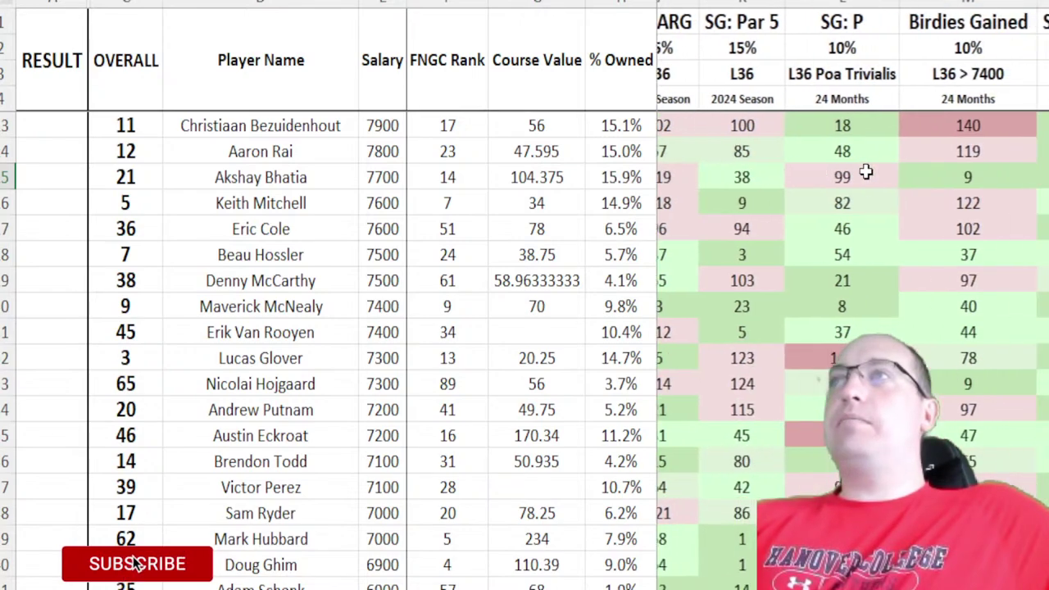
left_click(755, 180)
key("Left")
key("Left")
key("Left")
key("Left")
key("Left")
key("Left")
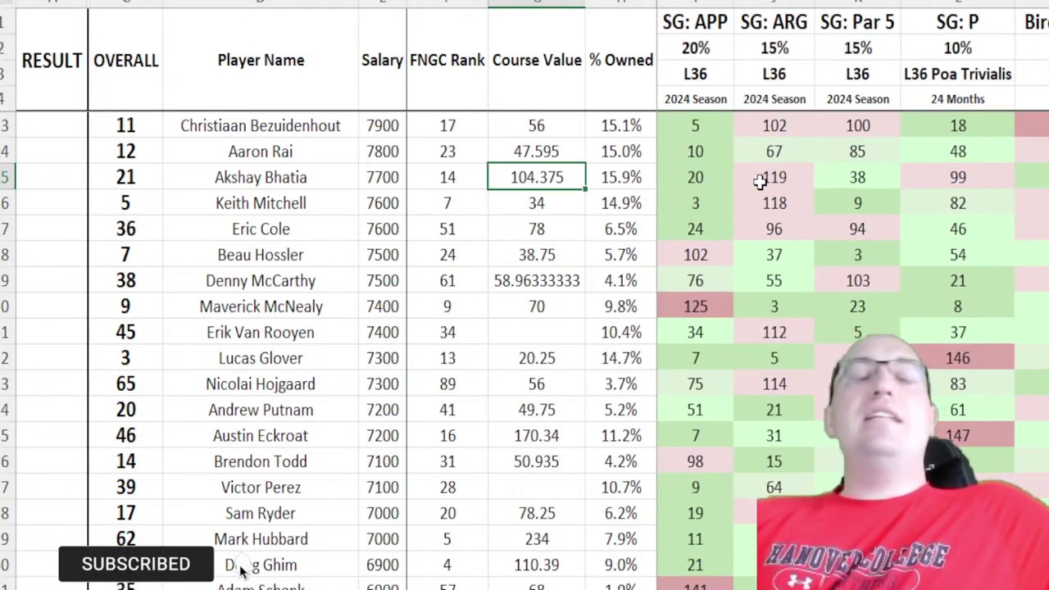
Step: Check the 7800-salary player's Course Value and SG: APP ranking, and highlight % Owned for the 7900 player through the first 7600 player
key("Up")
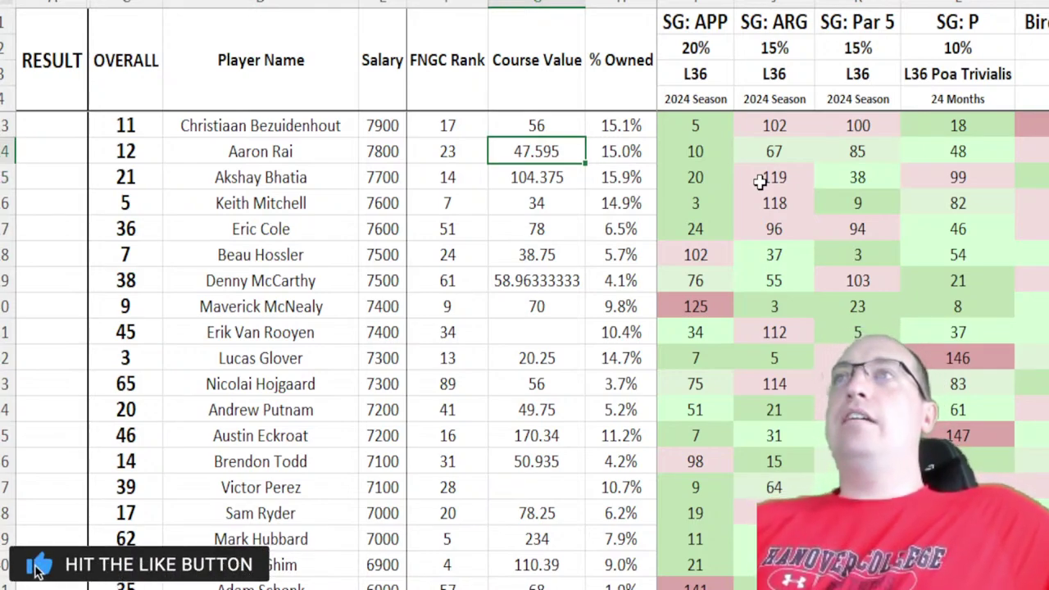
key("Right")
key("Right")
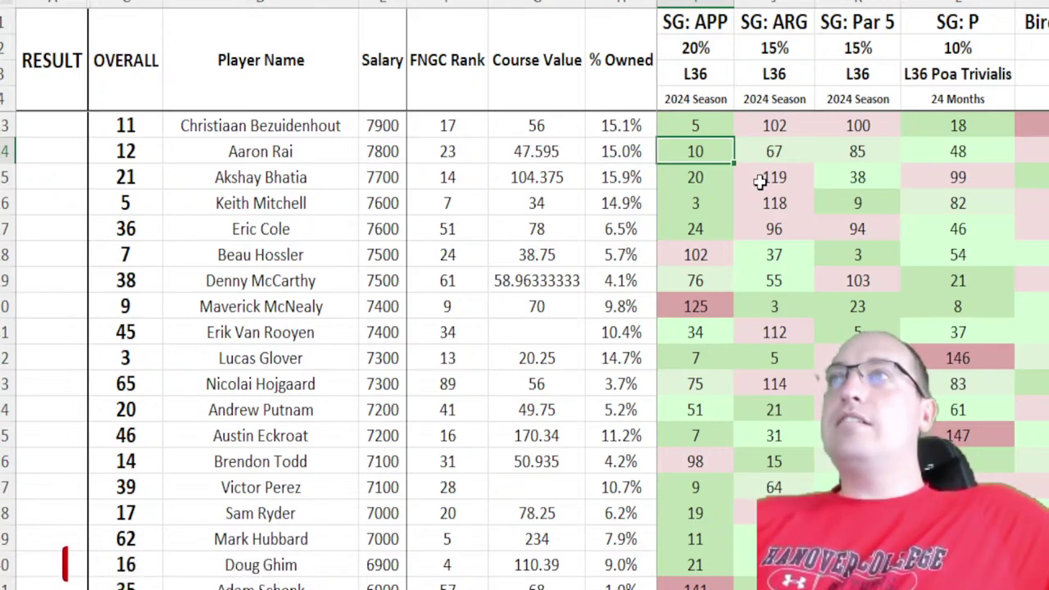
key("Left")
key("Left")
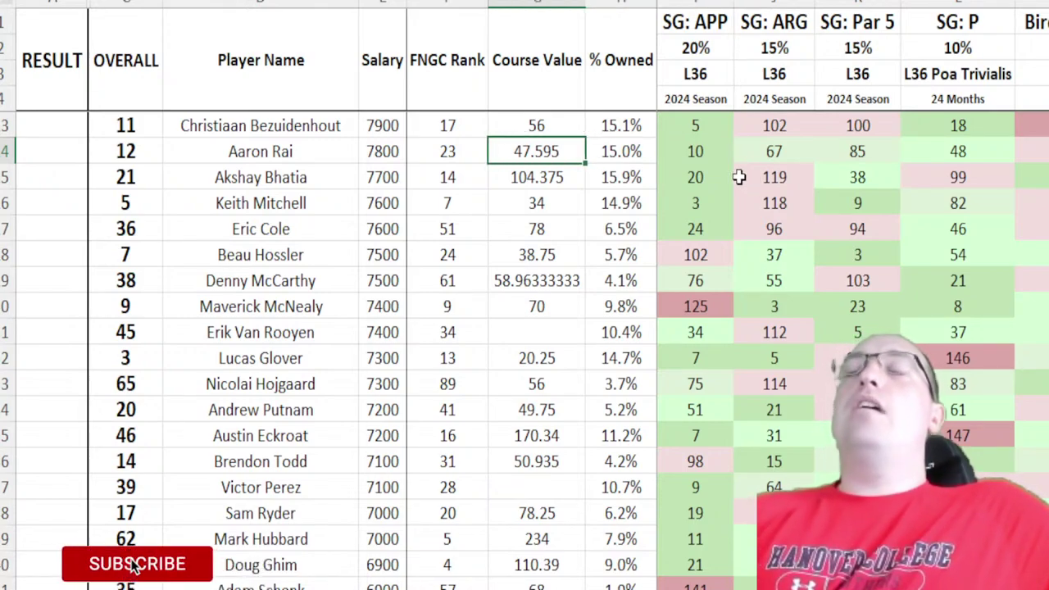
left_click_drag(611, 127, 621, 204)
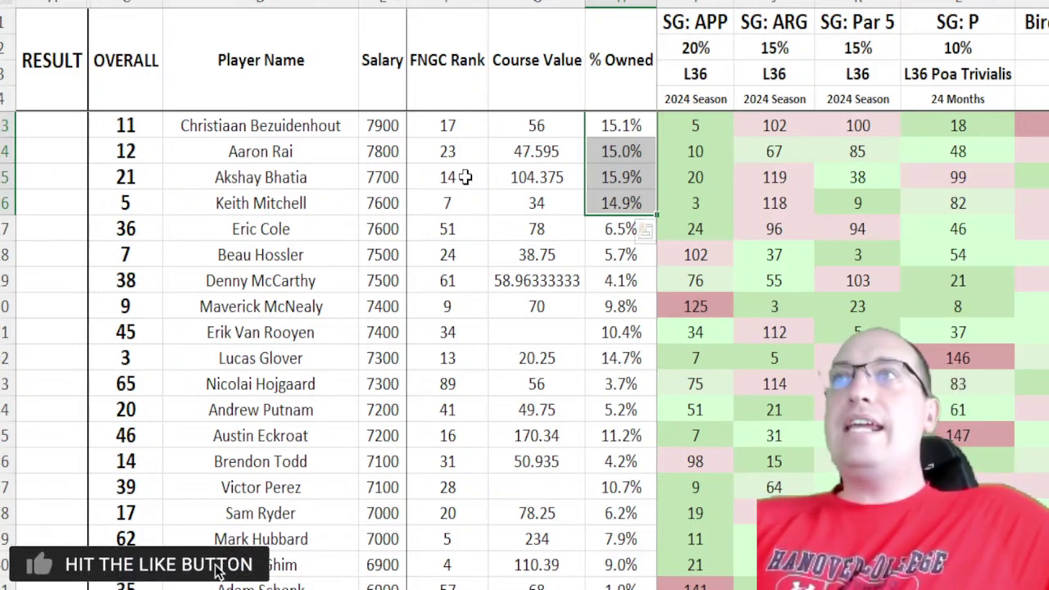
Step: Highlight the 7800-salary player's row from OVERALL across the strokes-gained rankings
left_click_drag(134, 151, 1041, 156)
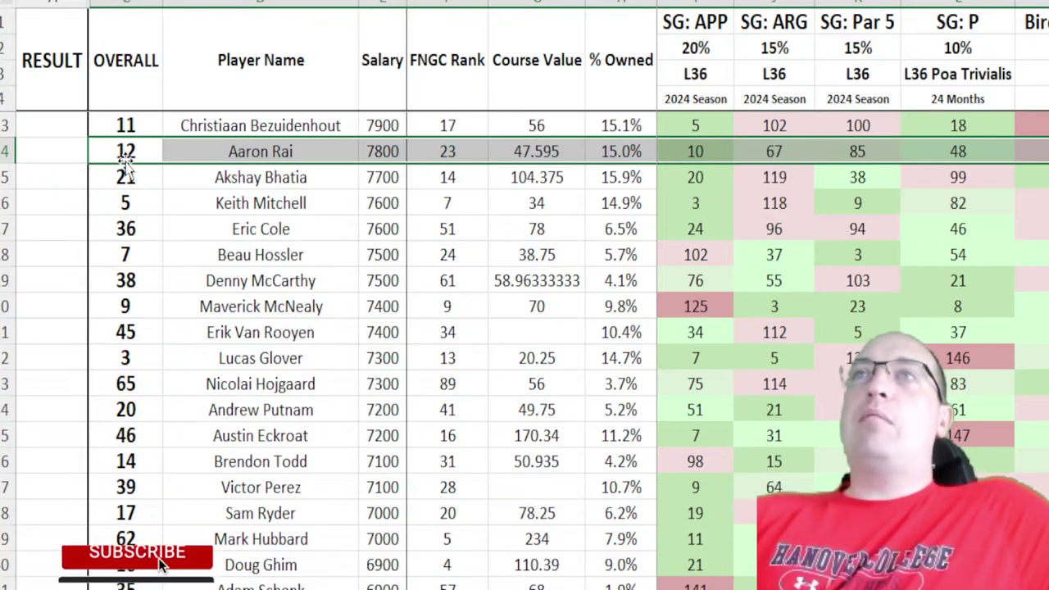
left_click(160, 154)
left_click_drag(164, 156, 1045, 156)
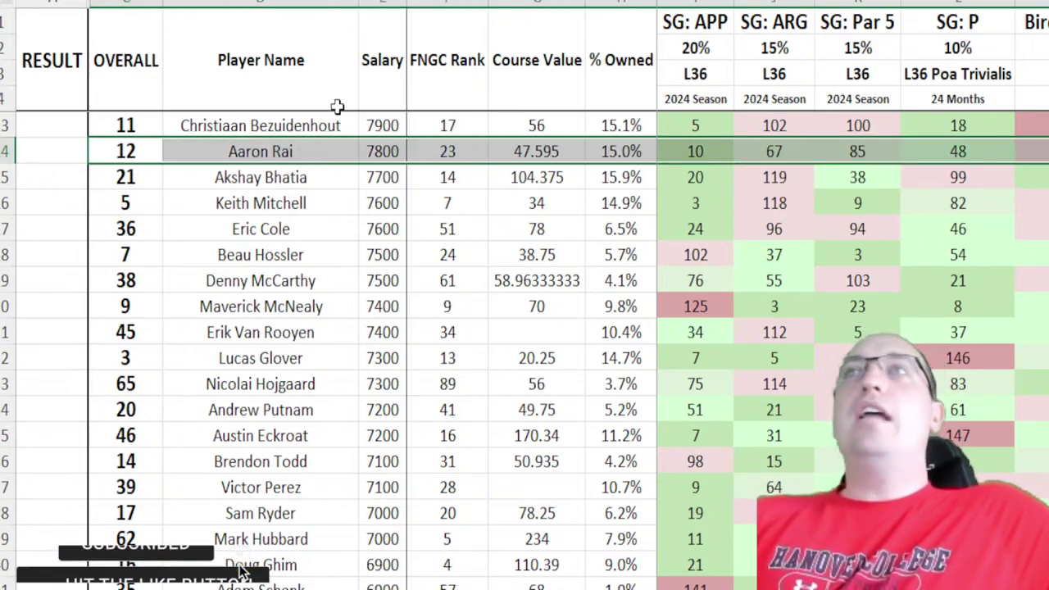
Step: Review the 7900-salary player's row, examining his SG: ARG and SG: Par 5 rankings and on through SG: Par 4
left_click(129, 131)
left_click_drag(130, 131, 856, 127)
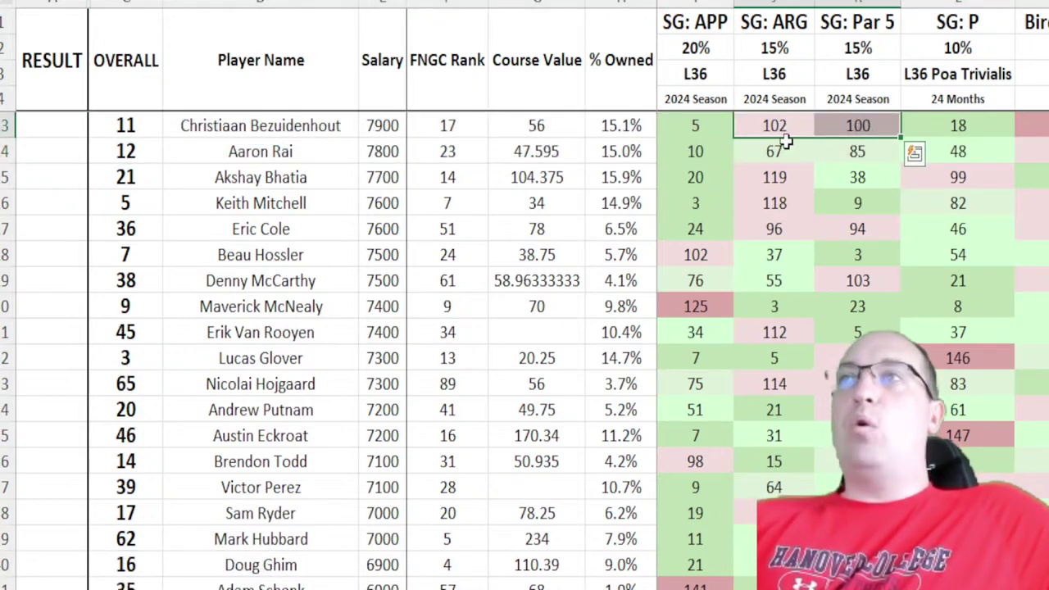
left_click(877, 131)
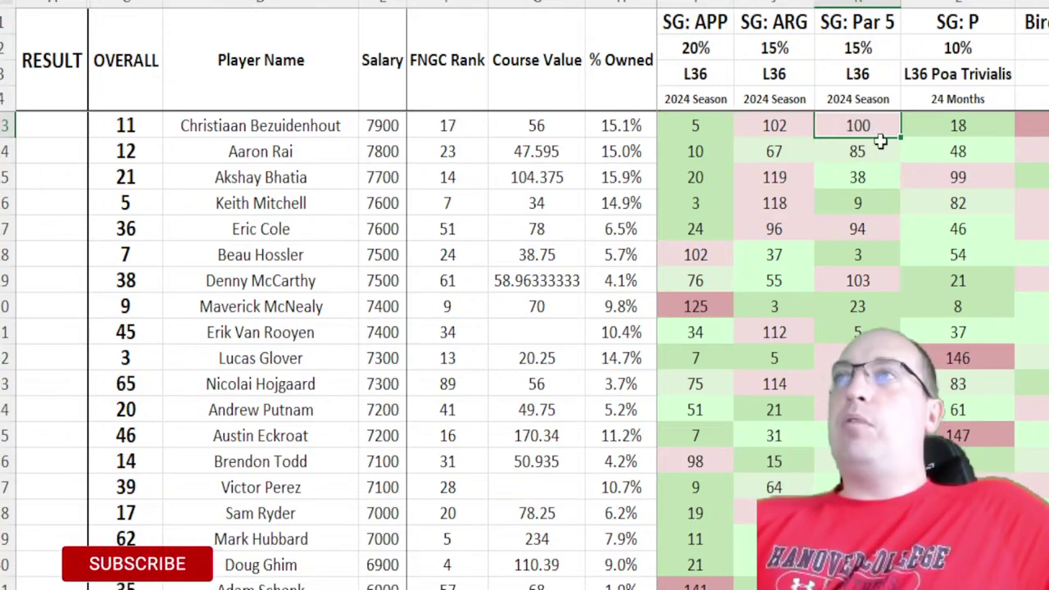
scroll(879, 141, "right", 5)
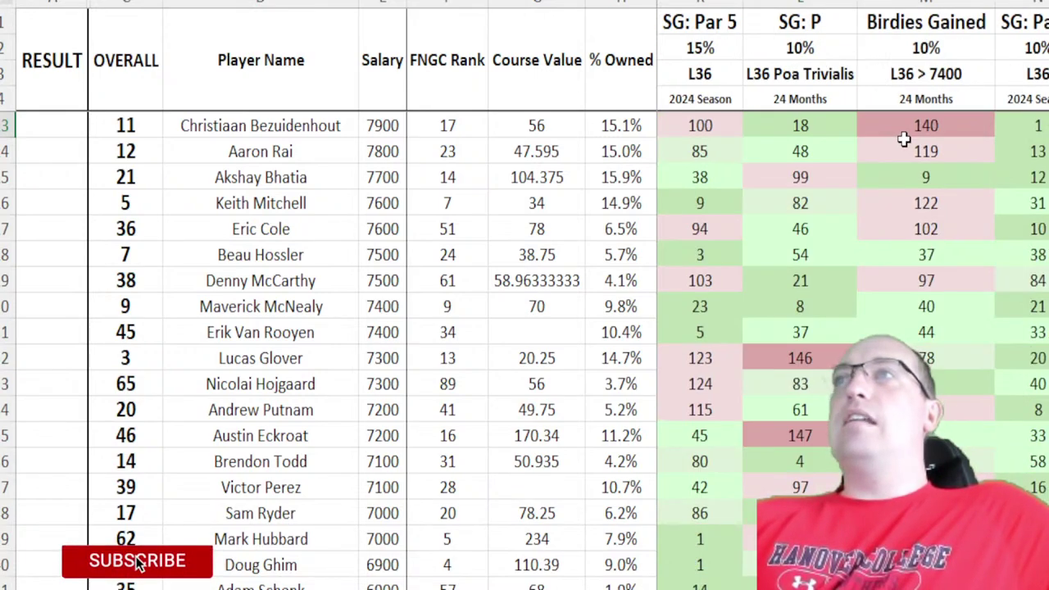
left_click(716, 130)
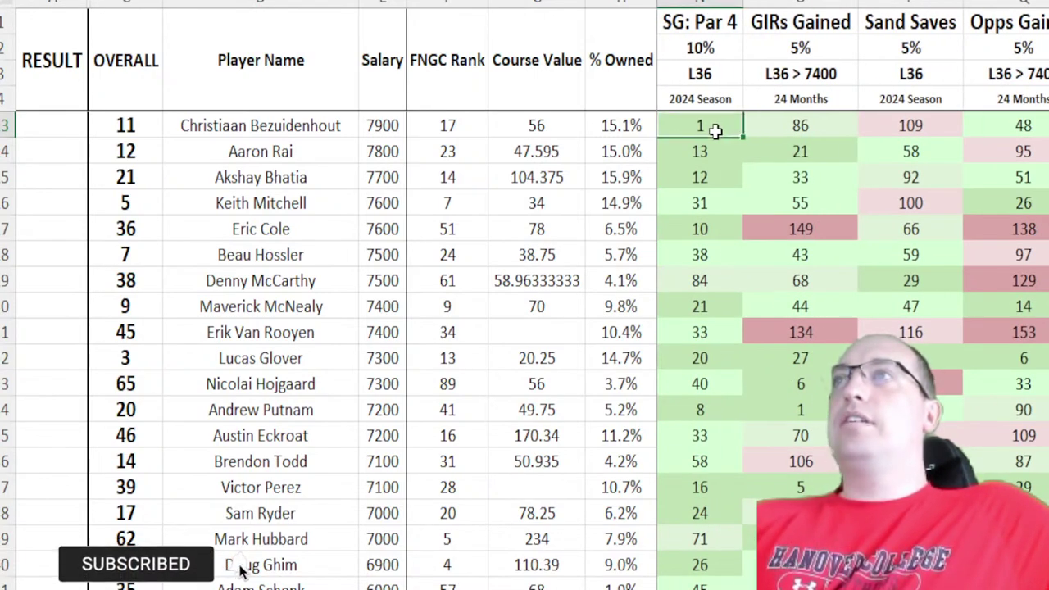
Step: Return to the 7900-salary player's summary figures and check his Course Value and % Owned
key("Left")
key("Left")
key("Left")
key("Left")
key("Left")
key("Left")
key("Left")
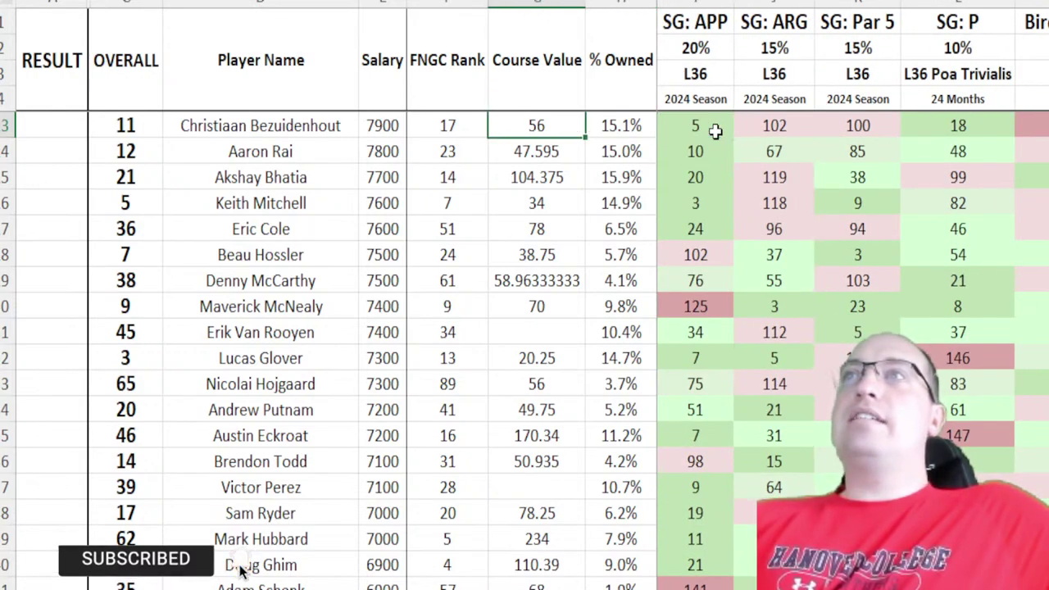
key("Right")
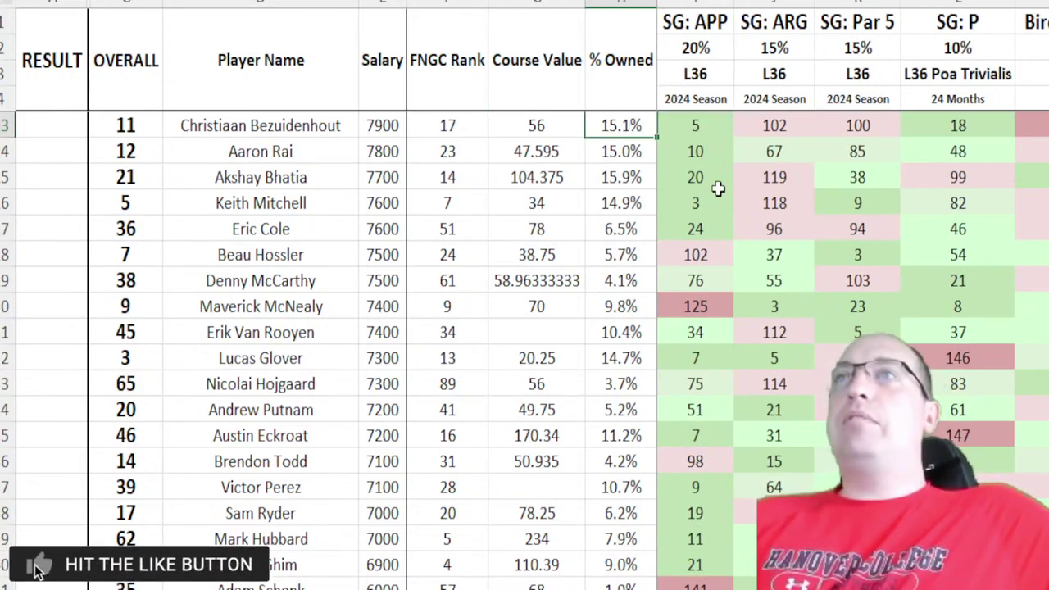
Step: Highlight the first 7500-salary player's row across the rankings and the 9900-salary player's summary figures from OVERALL through % Owned
scroll(269, 207, "down", 1)
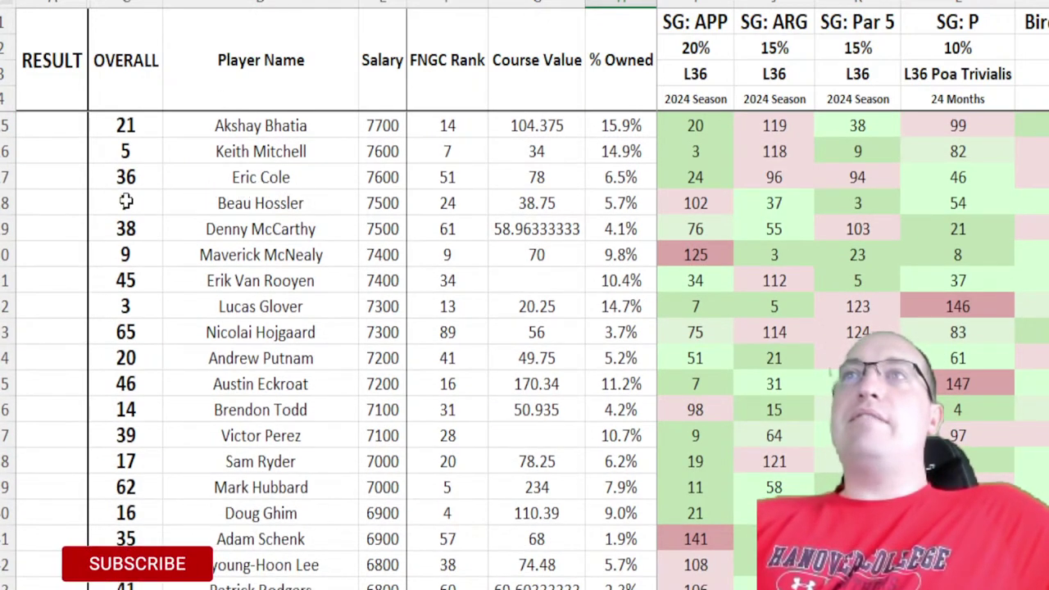
left_click_drag(127, 202, 1041, 205)
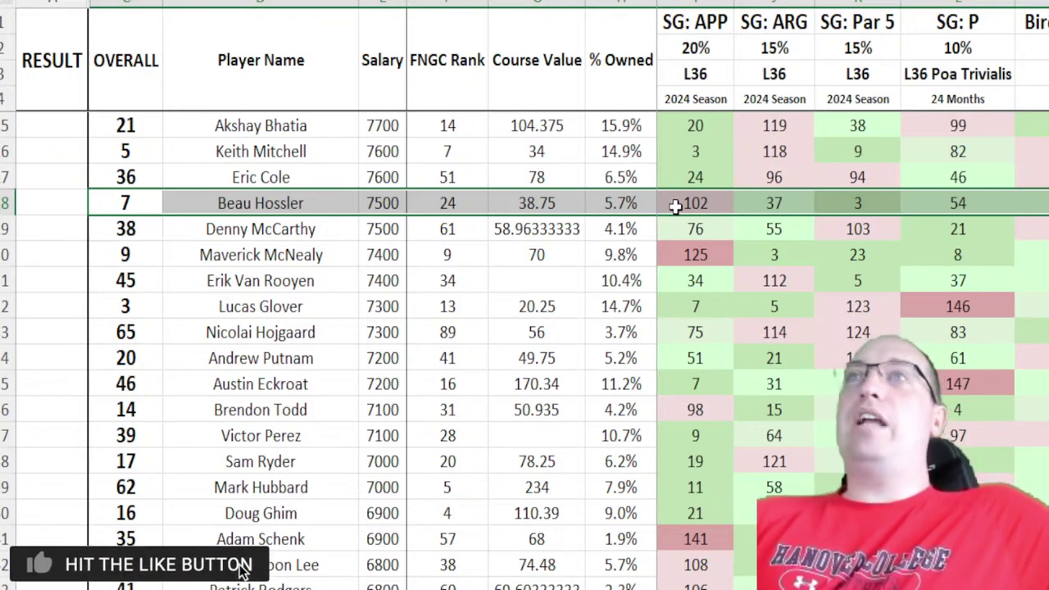
scroll(492, 303, "up", 7)
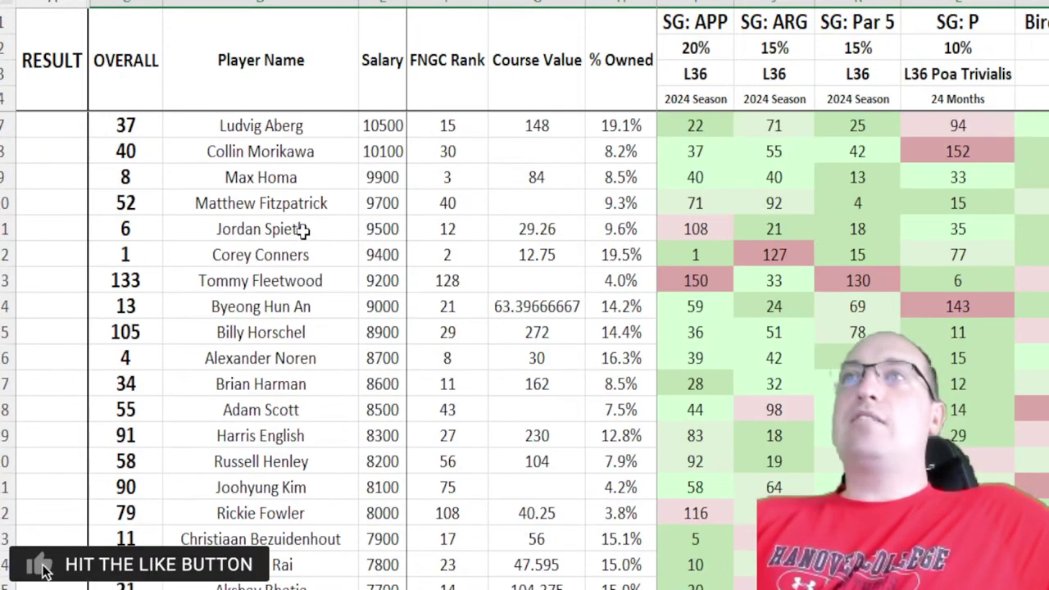
left_click_drag(135, 223, 592, 218)
scroll(562, 431, "down", 5)
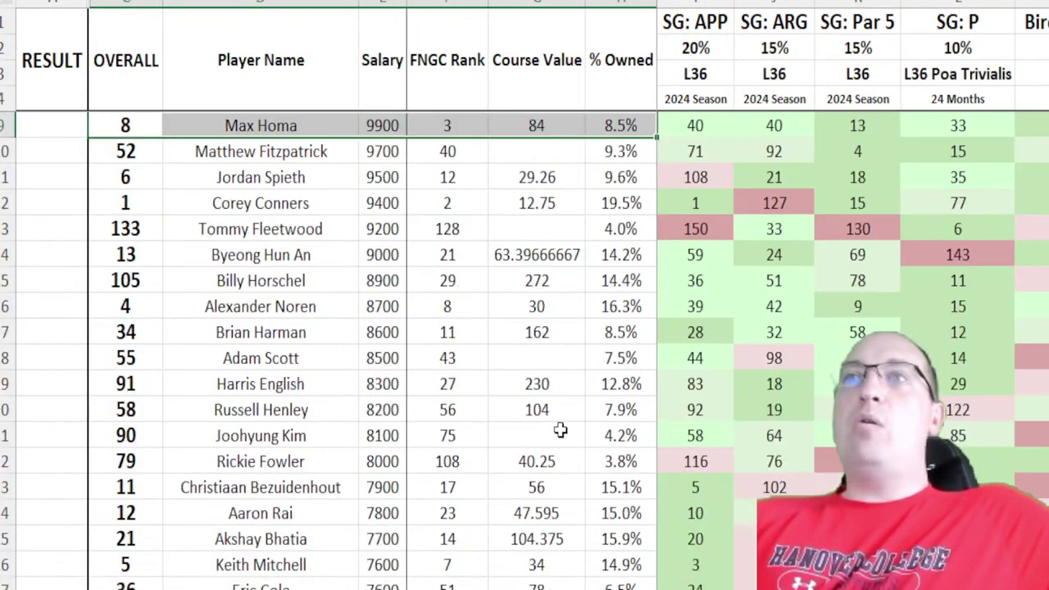
scroll(319, 273, "down", 2)
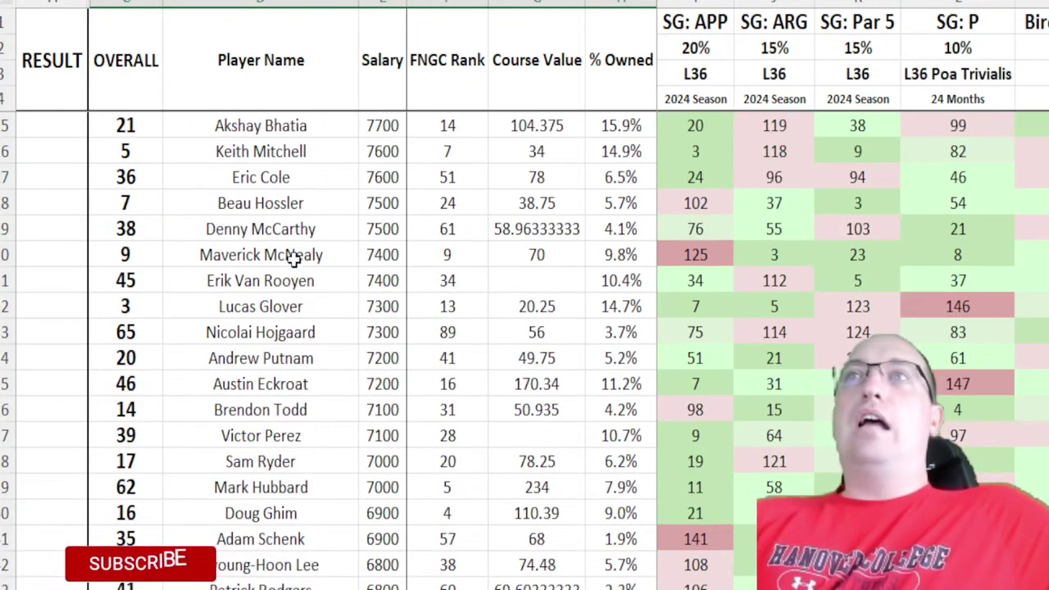
Step: Highlight the first 7500-salary player's figures from OVERALL through % Owned, and check his SG: APP ranking and ownership
left_click_drag(151, 204, 617, 203)
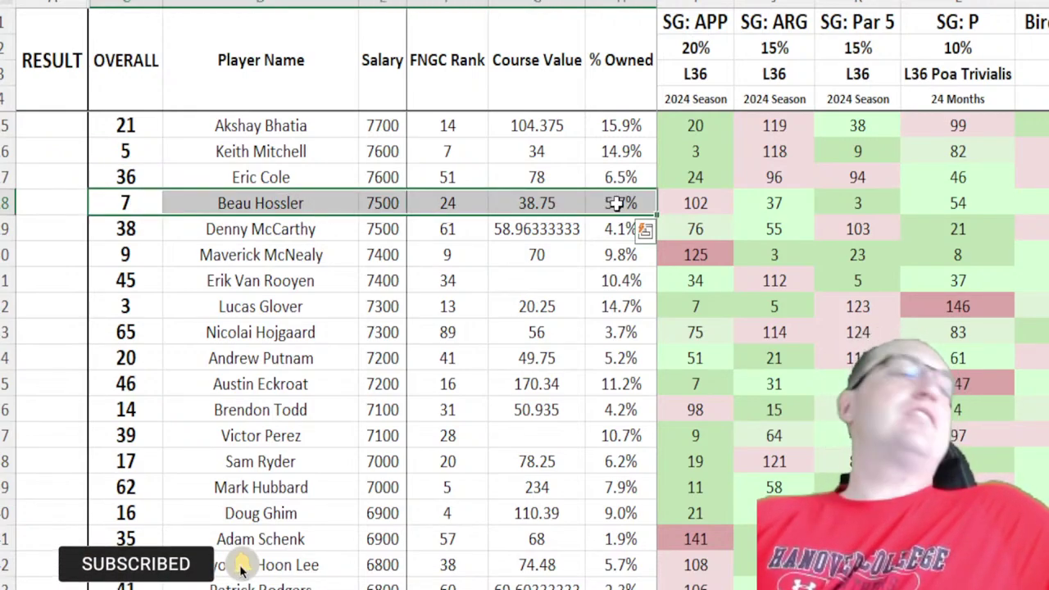
left_click(704, 205)
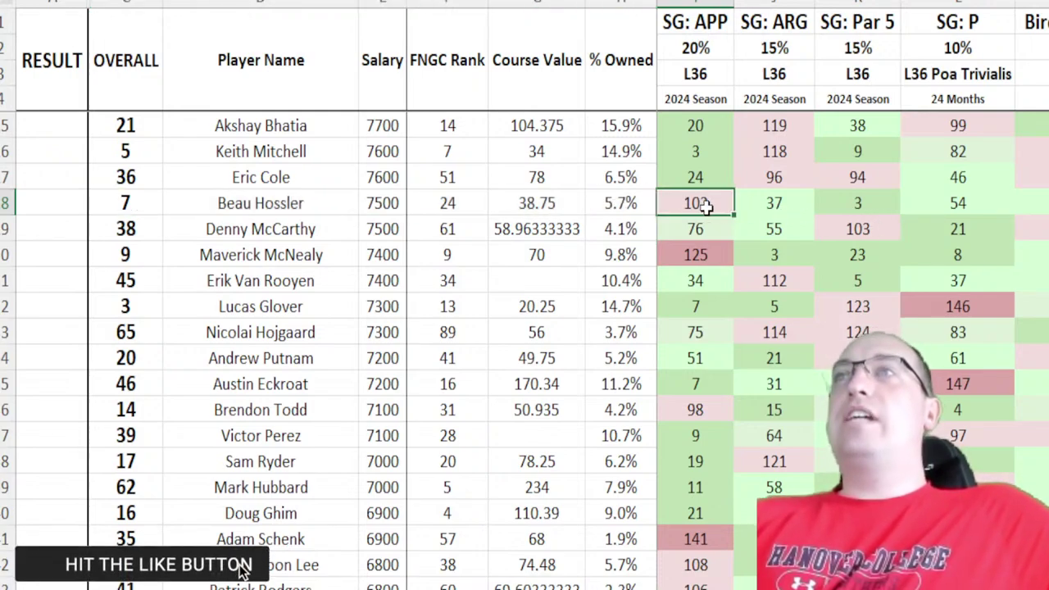
key("Left")
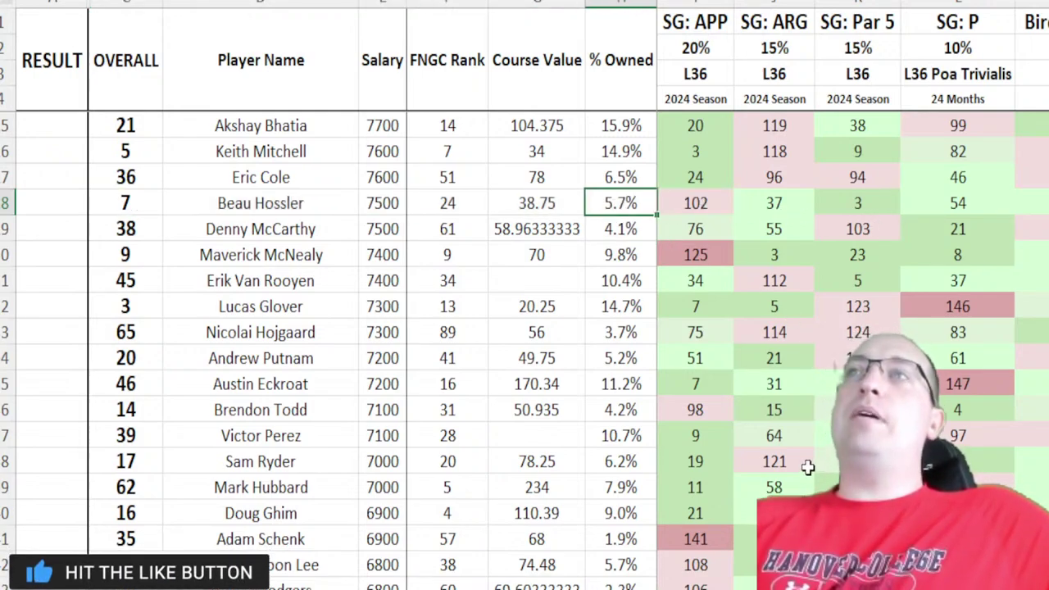
Step: Review the first 7500-salary player's summary figures again, his SG: Par 5 and SG: P rankings, and his Course Value
left_click_drag(127, 210, 617, 203)
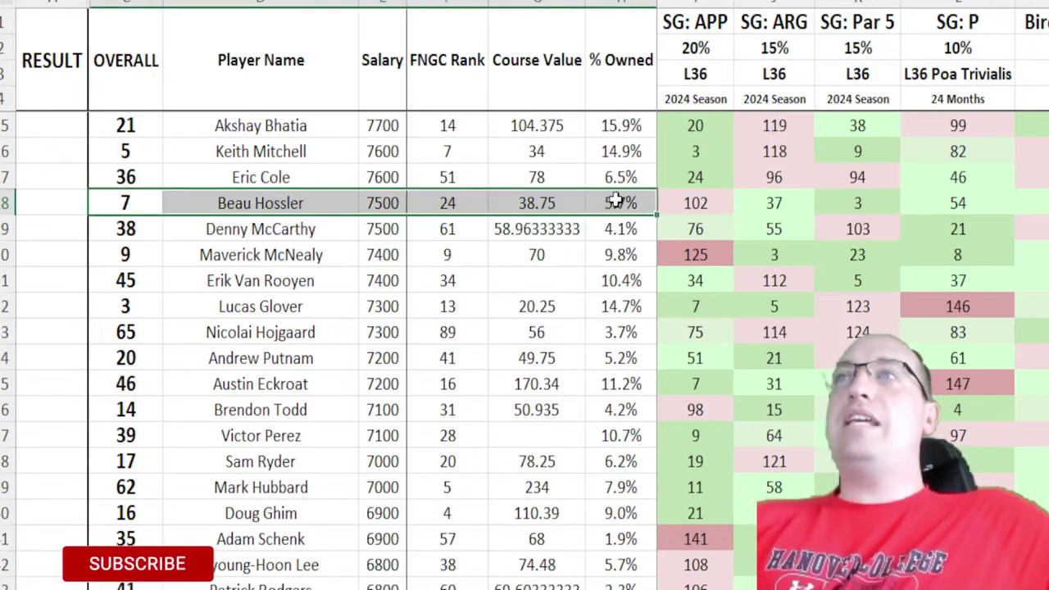
left_click(732, 200)
left_click(860, 204)
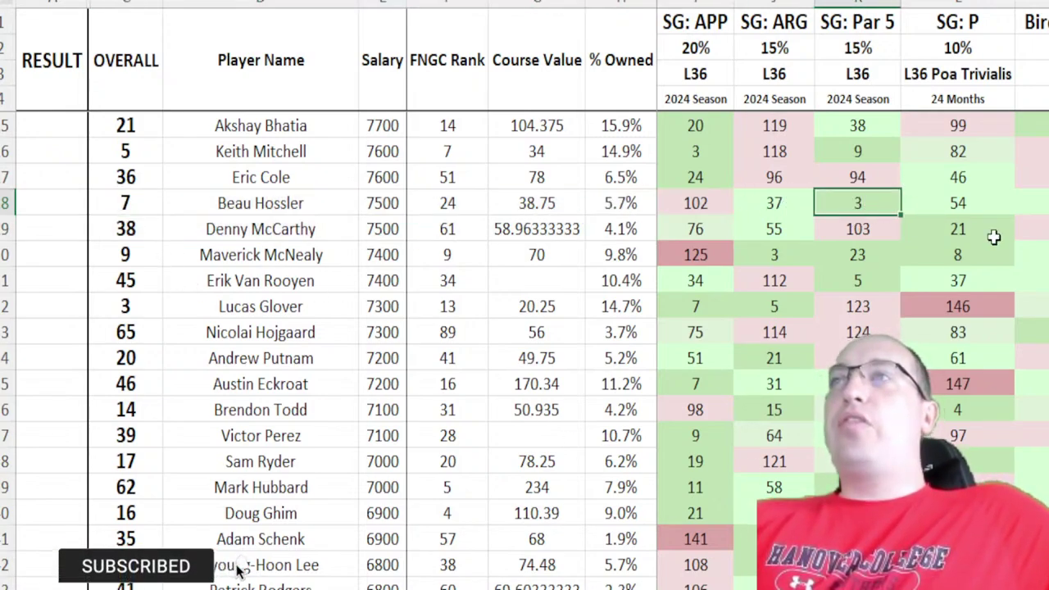
key("Right")
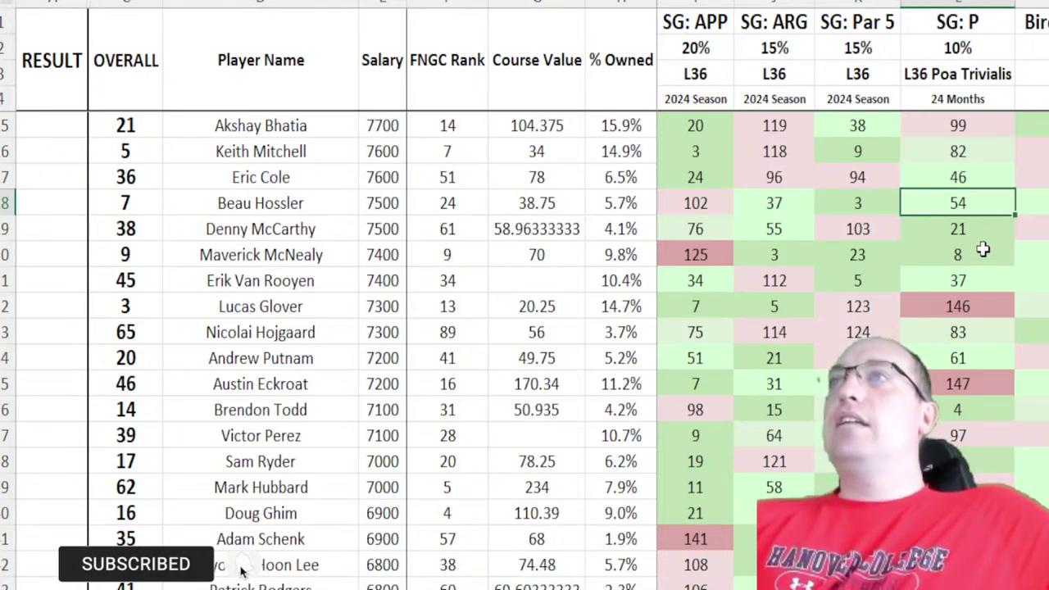
left_click(541, 202)
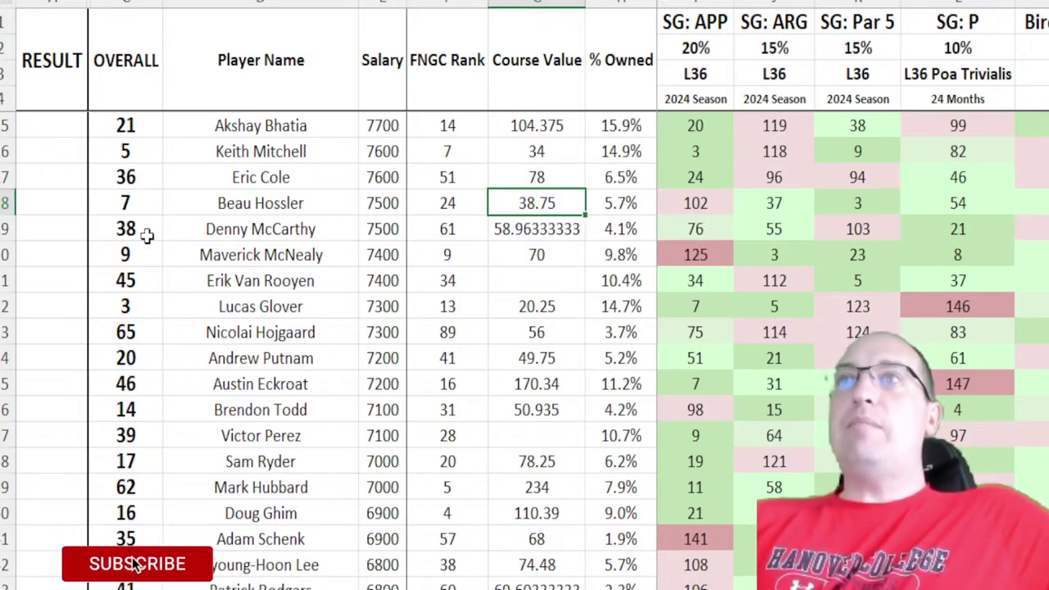
Step: Highlight the first 7400-salary player's row and review his rankings from SG: ARG through P3: 175-200
left_click_drag(131, 255, 1045, 255)
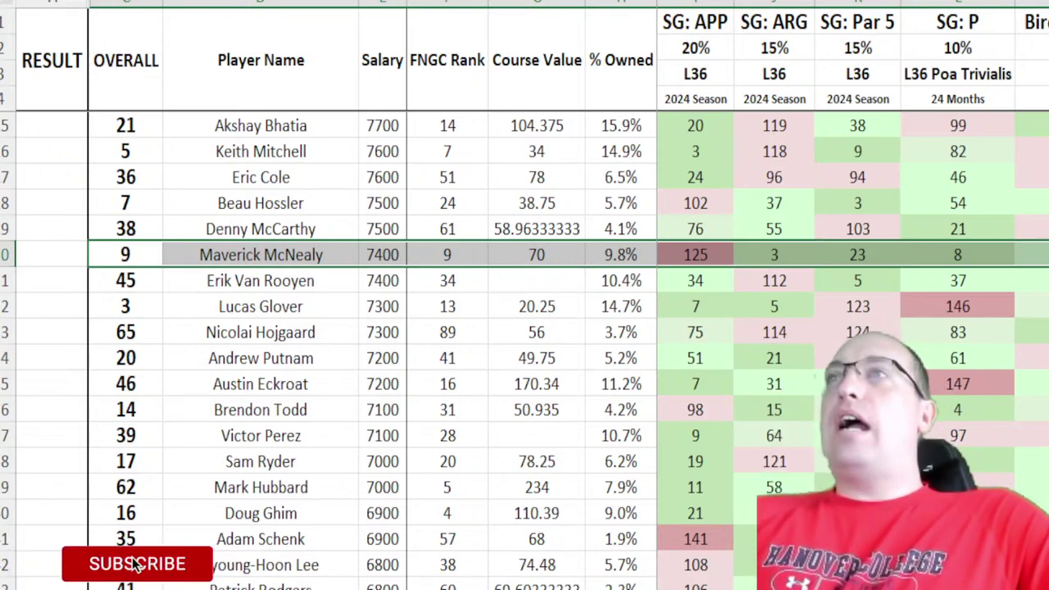
left_click(779, 257)
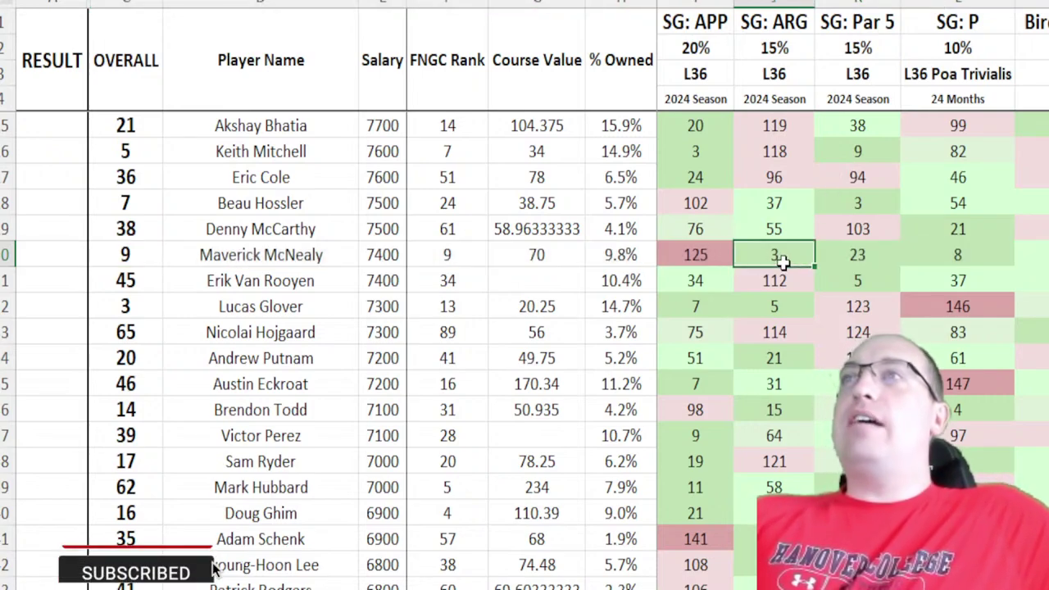
key("Right")
key("Right")
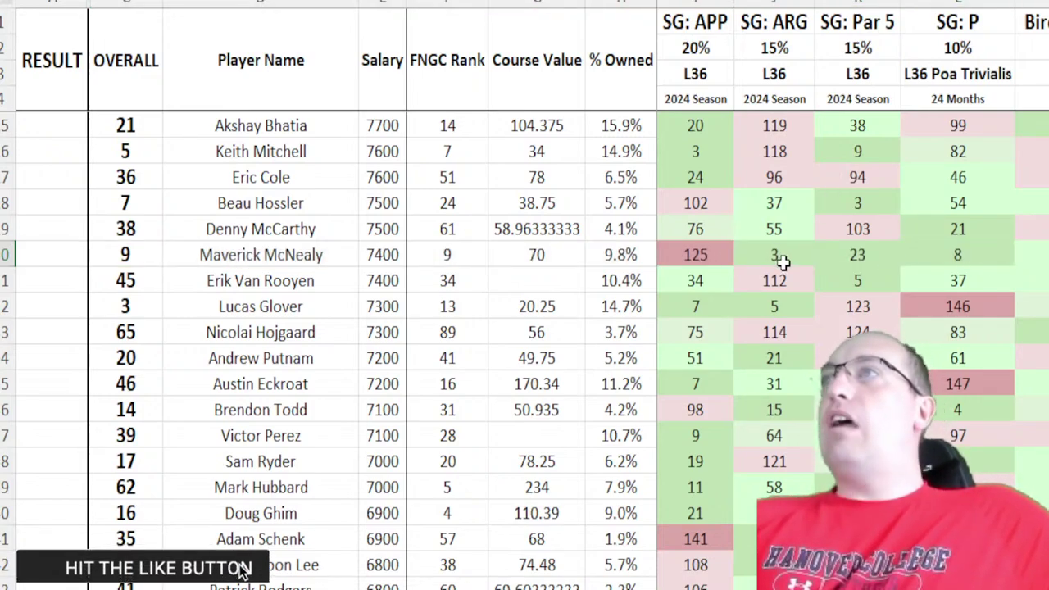
key("Right")
scroll(1009, 286, "right", 5)
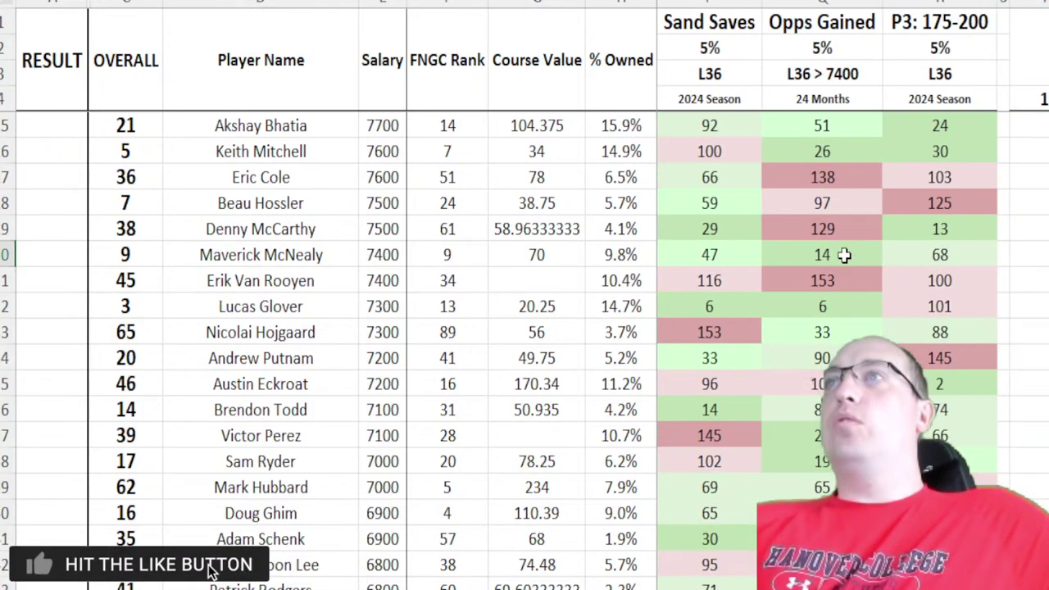
Step: Review the first 7400-salary player's rankings back from Sand Saves through SG: Par 4 to his Course Value
left_click(743, 255)
key("Left")
key("Left")
key("Left")
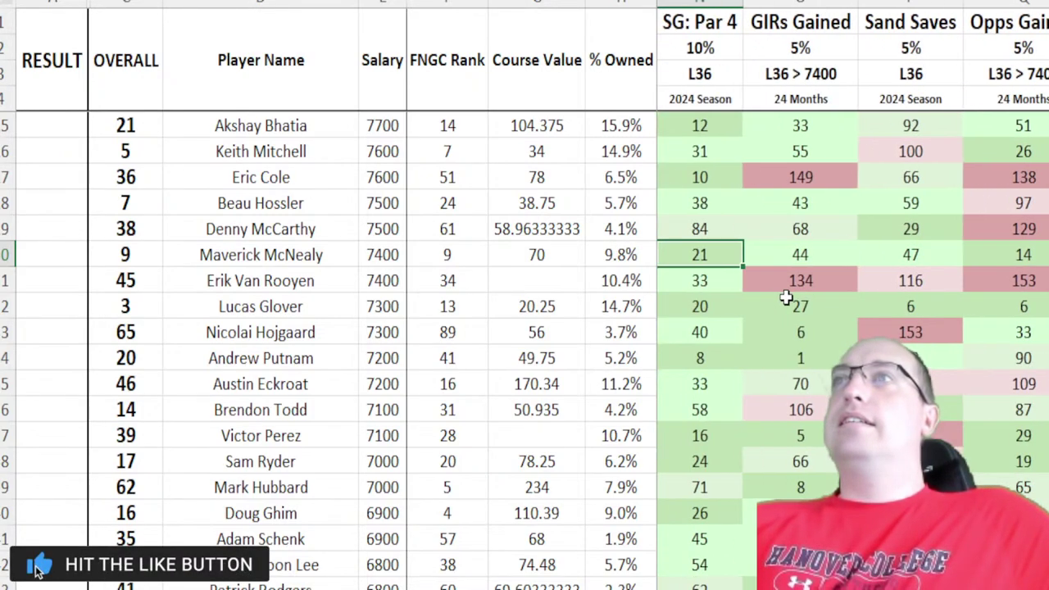
key("Left")
key("Left")
key("Left")
key("Left")
key("Left")
key("Left")
key("Left")
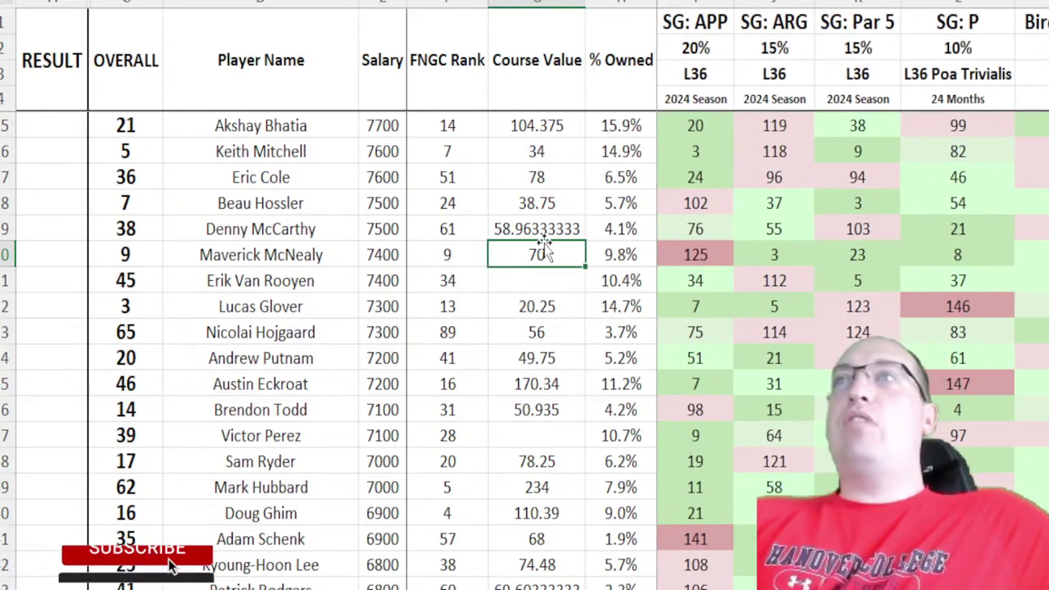
Step: Check the first 7400-salary player's projected ownership in the % Owned column
left_click(625, 256)
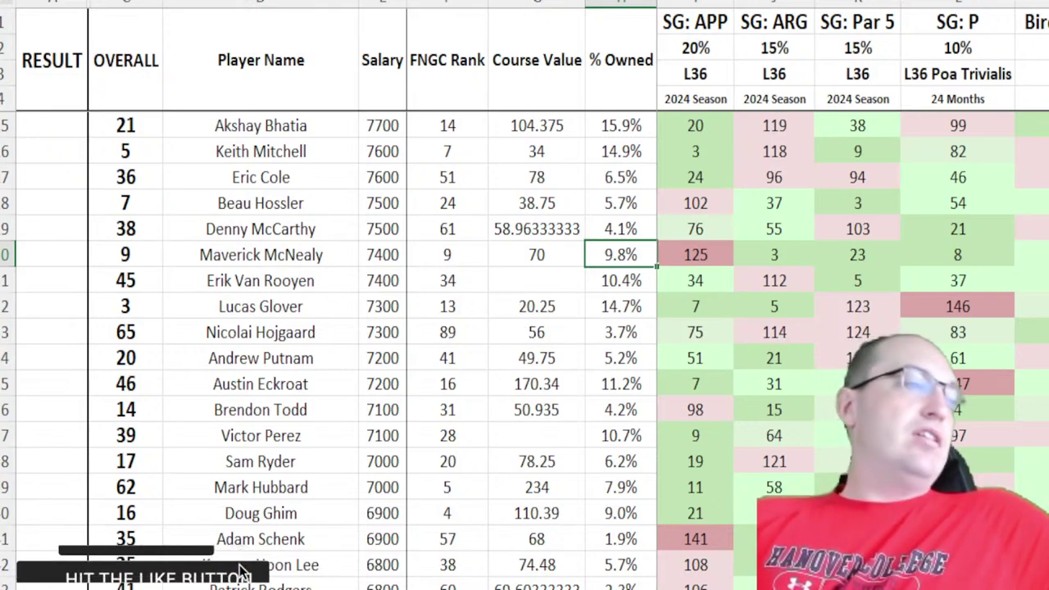
key("ctrl+Right")
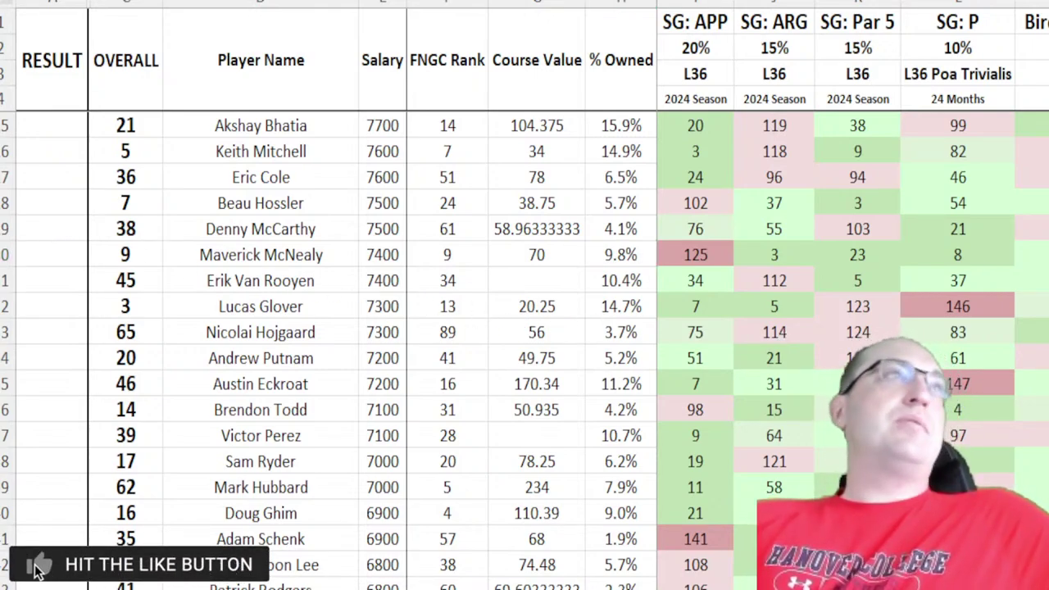
key("ctrl+Left")
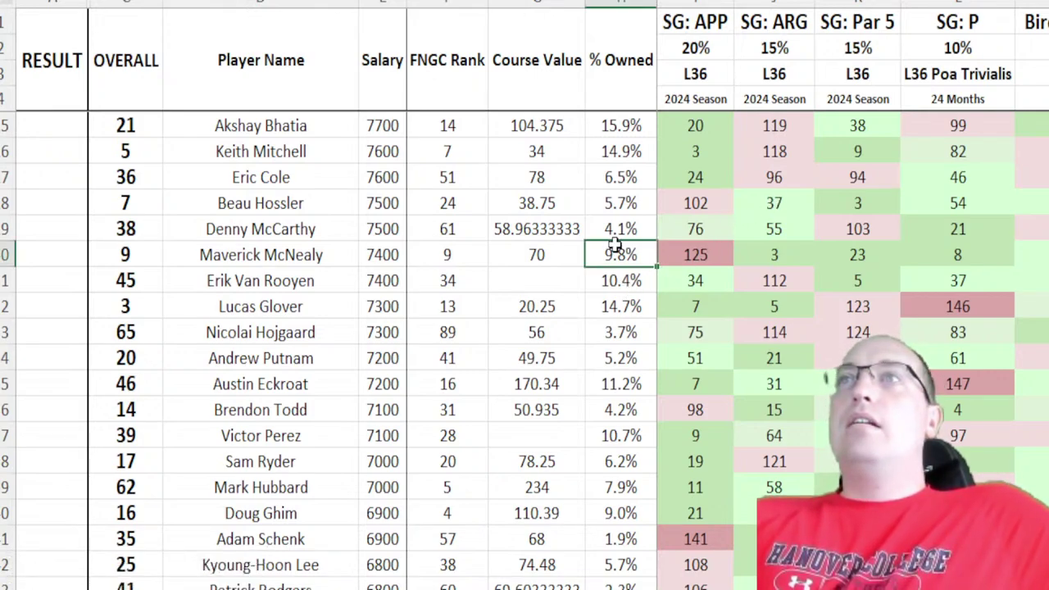
Step: Highlight the first 7300-salary player's summary figures, and check his SG: APP and SG: ARG rankings, ownership and Course Value
scroll(512, 277, "down", 2)
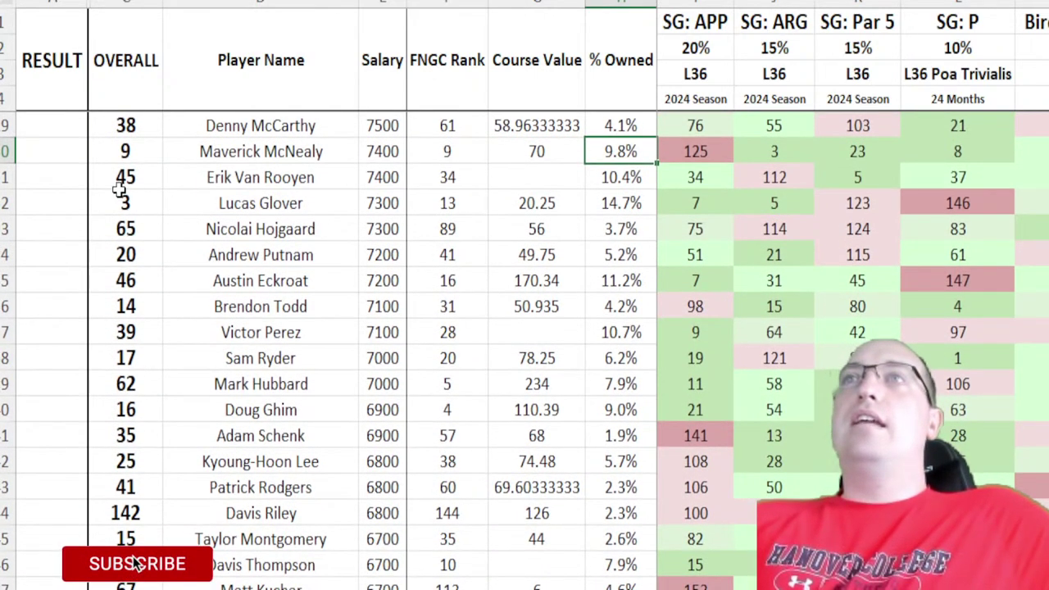
left_click_drag(122, 201, 656, 207)
left_click(697, 209)
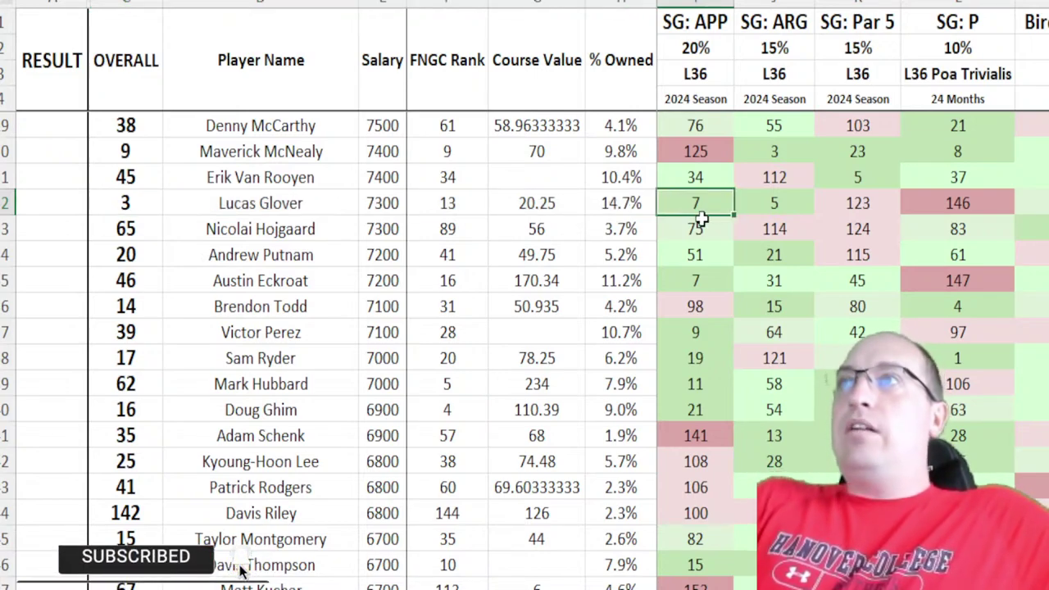
left_click_drag(701, 217, 777, 197)
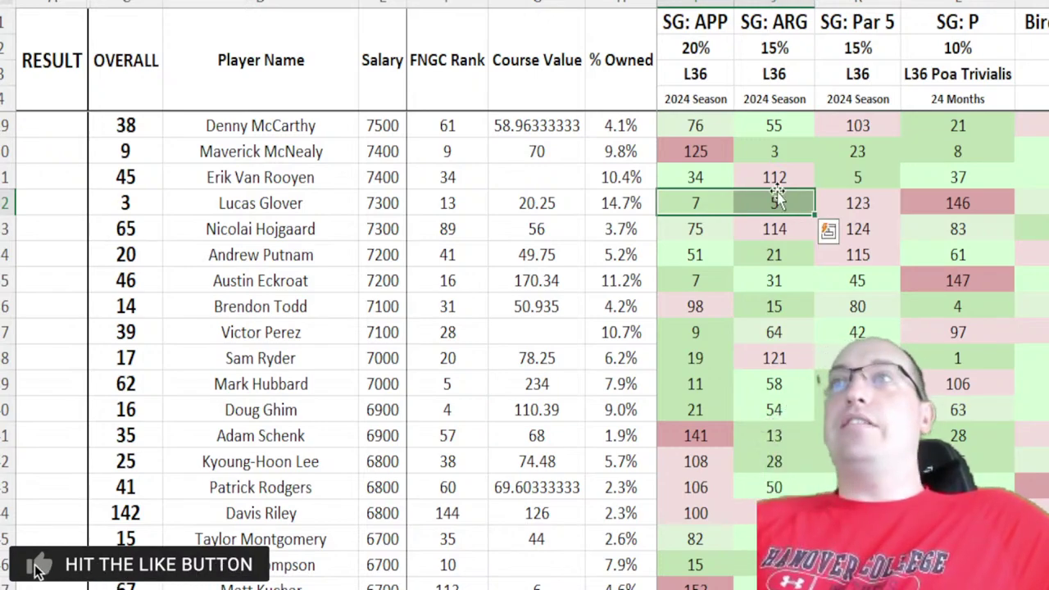
left_click(637, 203)
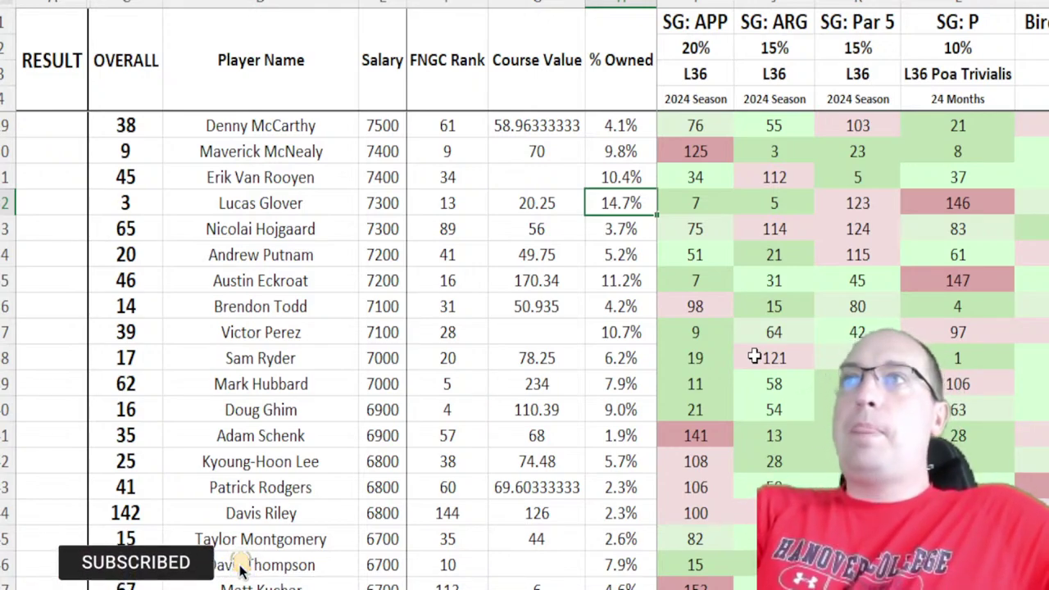
left_click(543, 202)
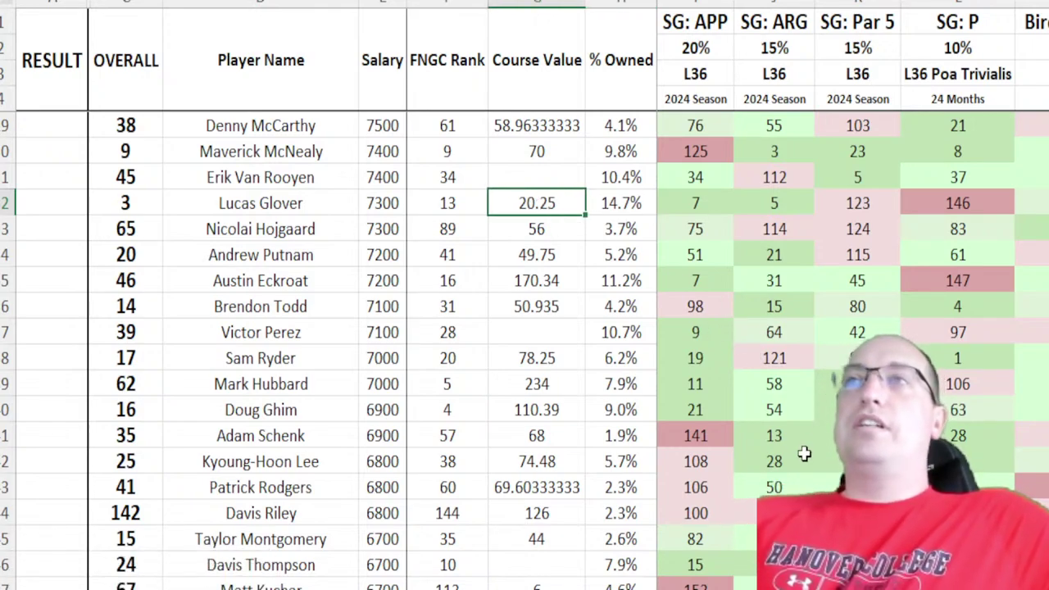
Step: Highlight the first 7300-salary player's row and compare his ownership with that of the players priced from 7900 to 7600
left_click_drag(131, 204, 1045, 205)
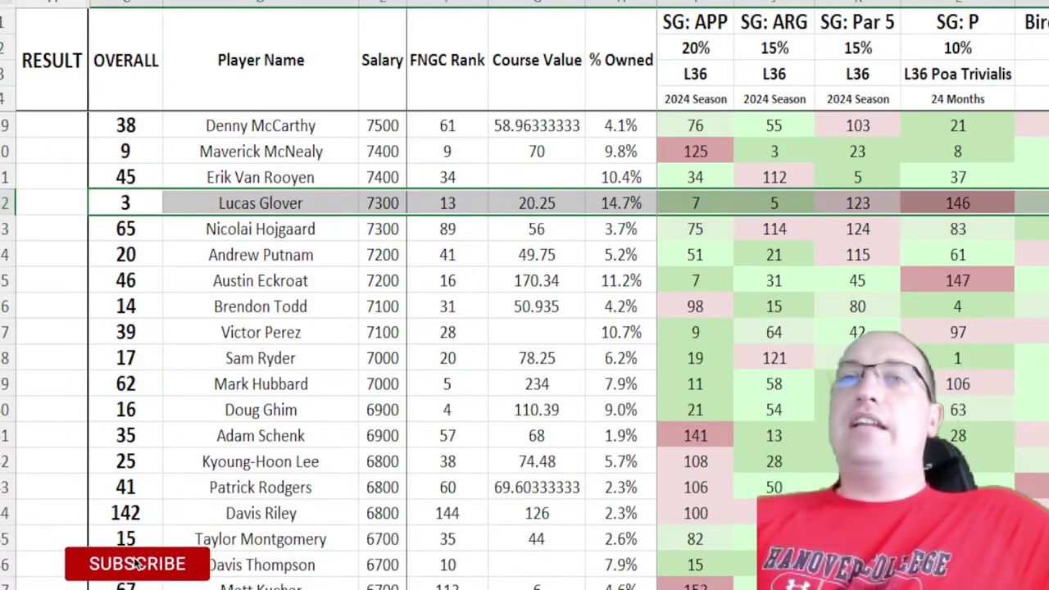
scroll(623, 179, "up", 3)
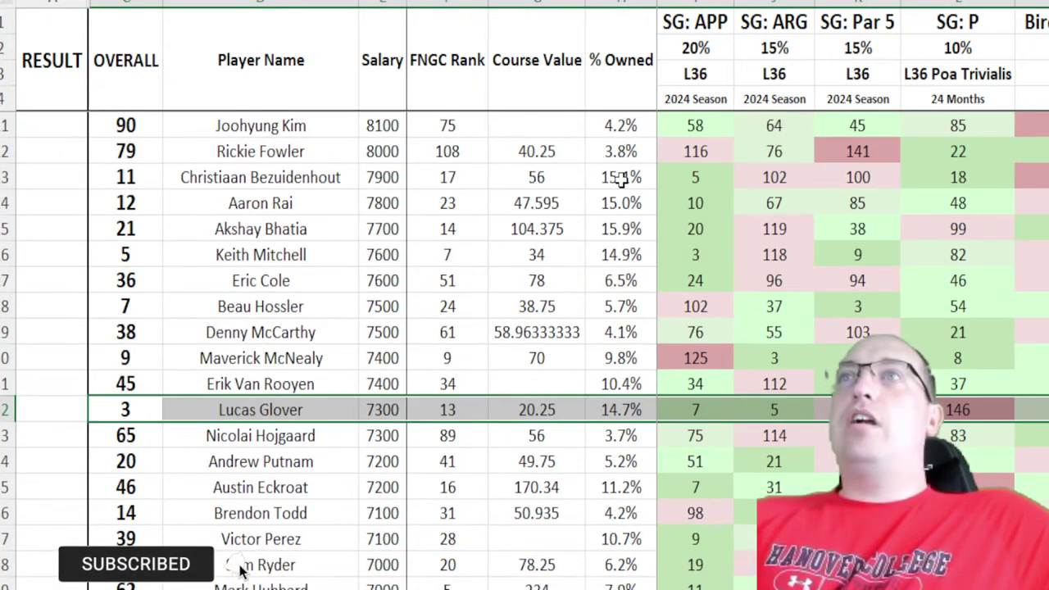
left_click_drag(623, 179, 627, 250)
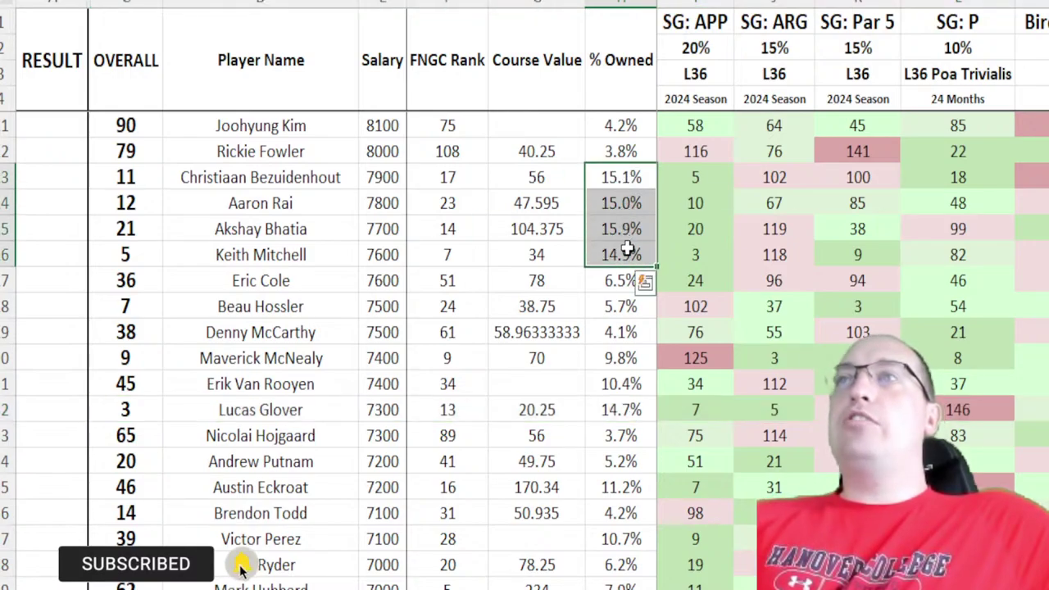
scroll(627, 246, "up", 5)
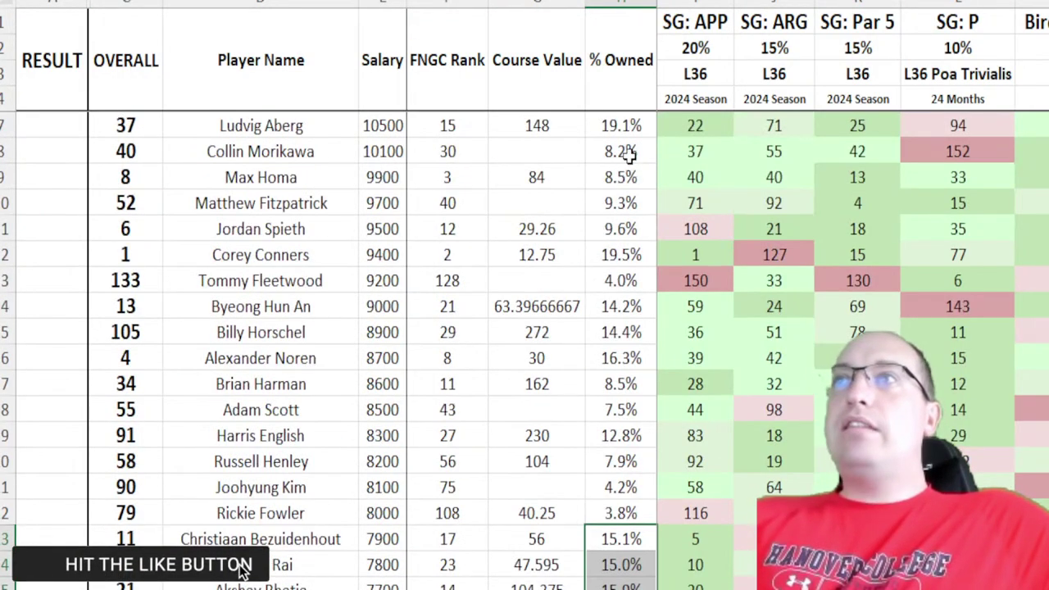
scroll(606, 222, "down", 6)
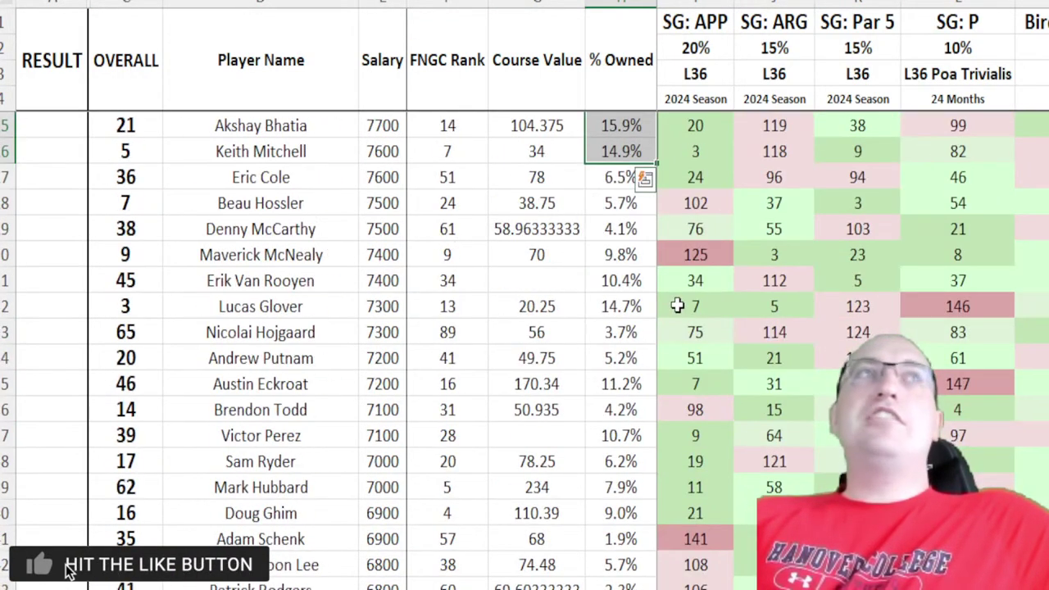
scroll(724, 306, "down", 2)
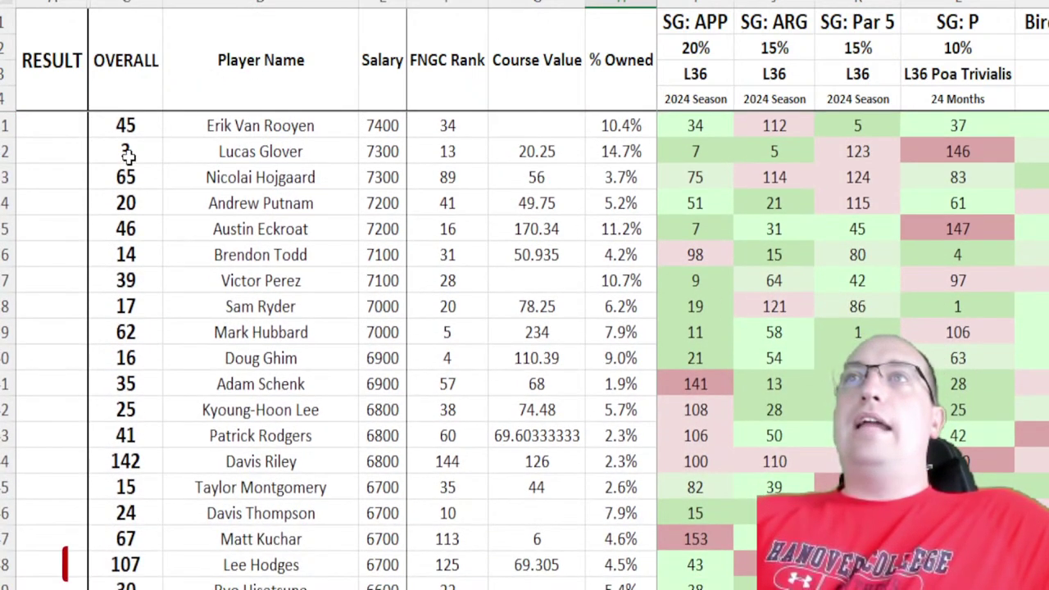
left_click_drag(127, 154, 1041, 152)
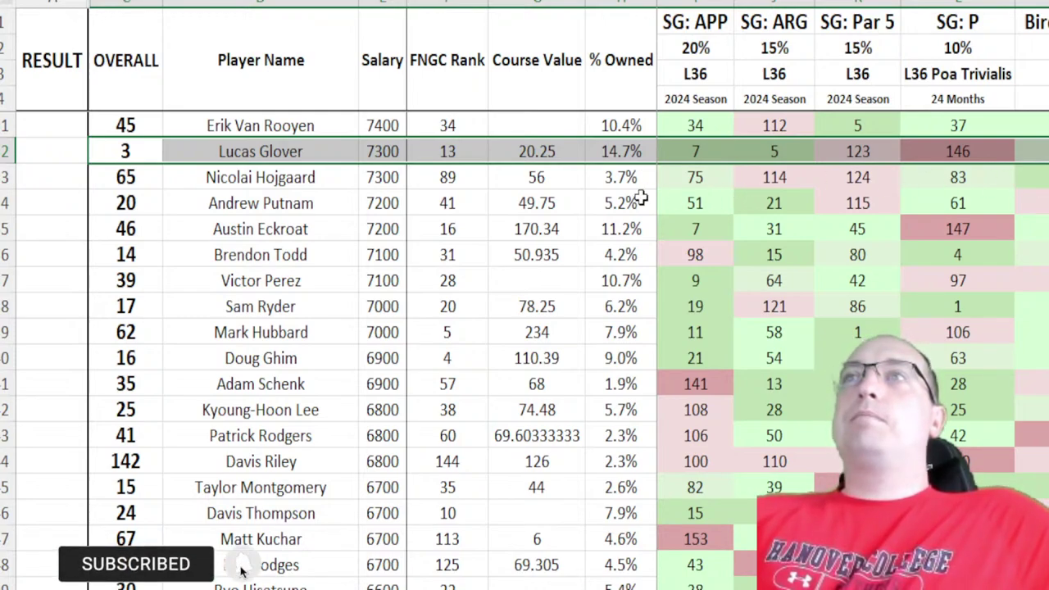
Step: Highlight the second 7300-salary player's figures from OVERALL through SG: APP, and review his rankings through SG: P and his Course Value
left_click_drag(103, 177, 714, 169)
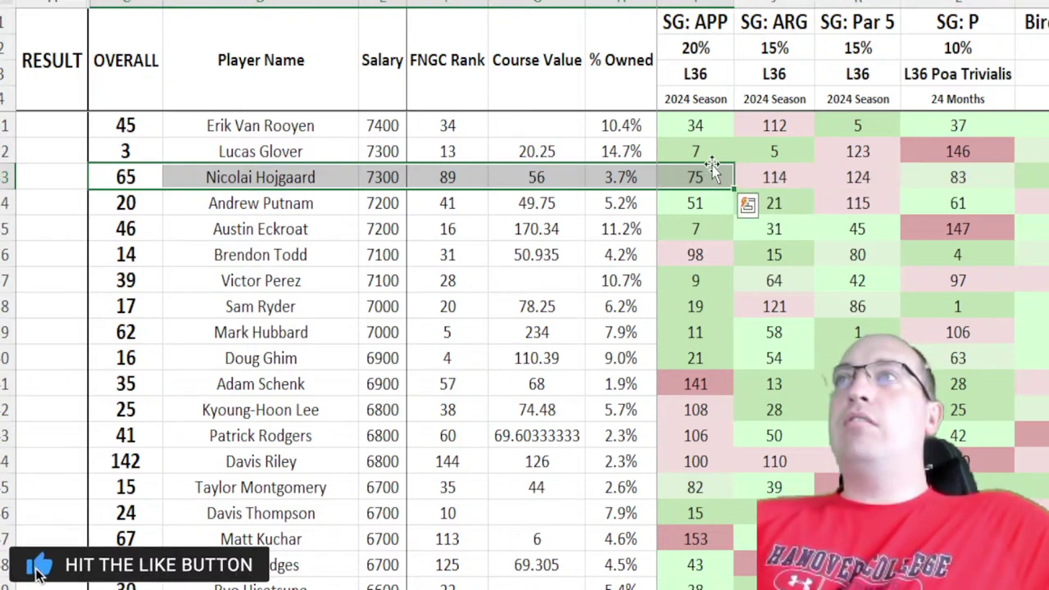
left_click(711, 175)
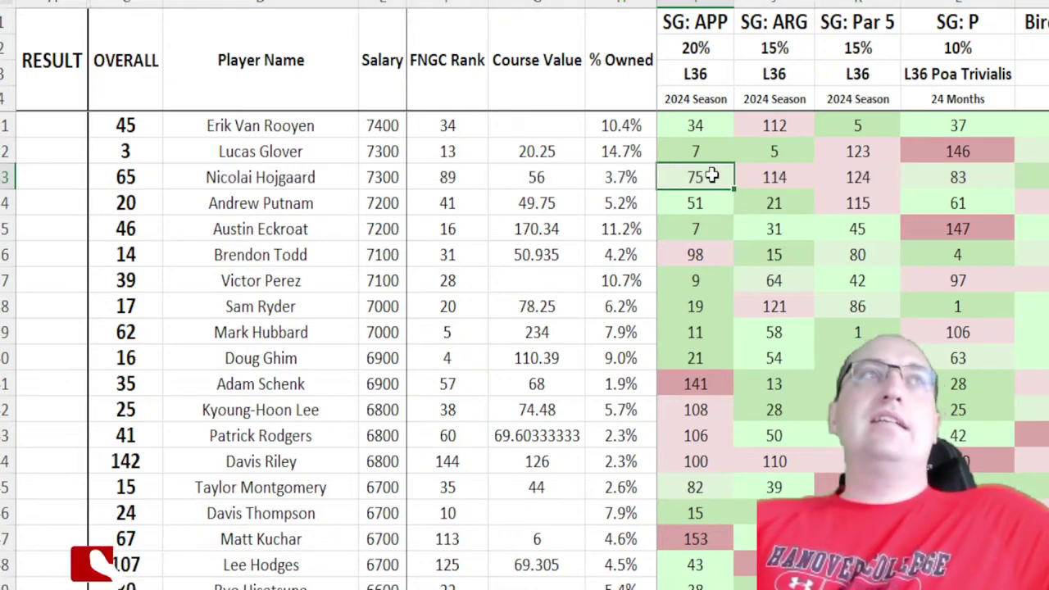
key("Right")
key("Right")
key("Right")
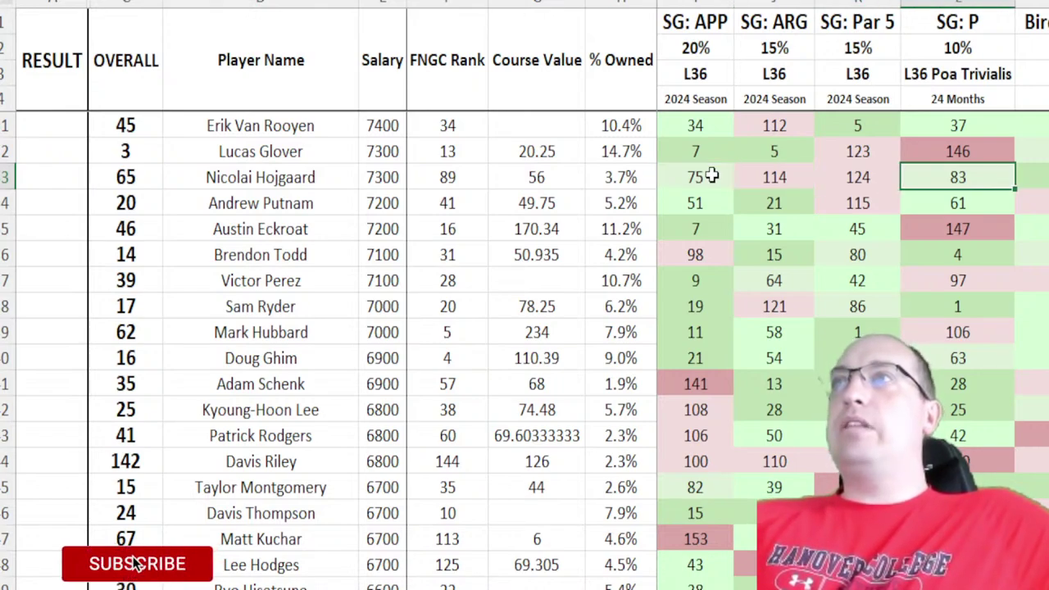
key("Left")
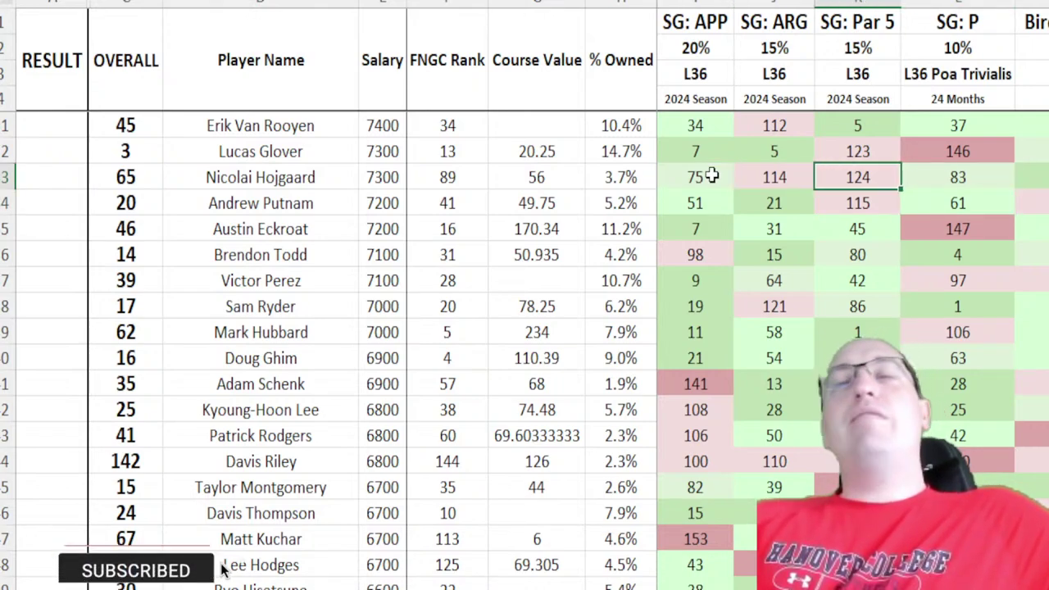
left_click(562, 175)
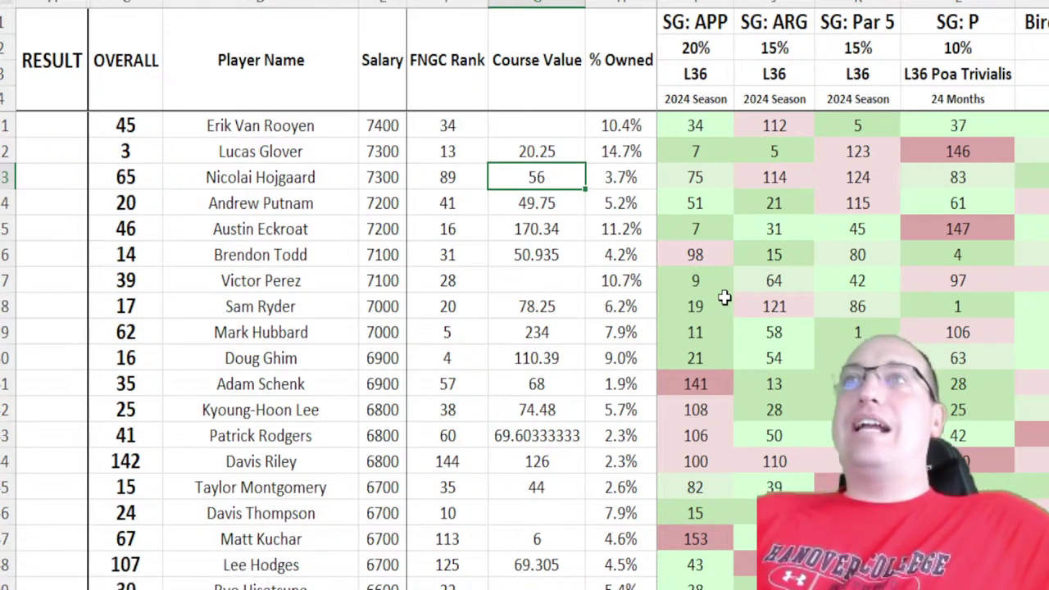
Step: Review the first 7100-salary player's Course Value, ownership and summary figures, plus his SG: P and SG: APP rankings
key("Down")
key("Down")
key("Down")
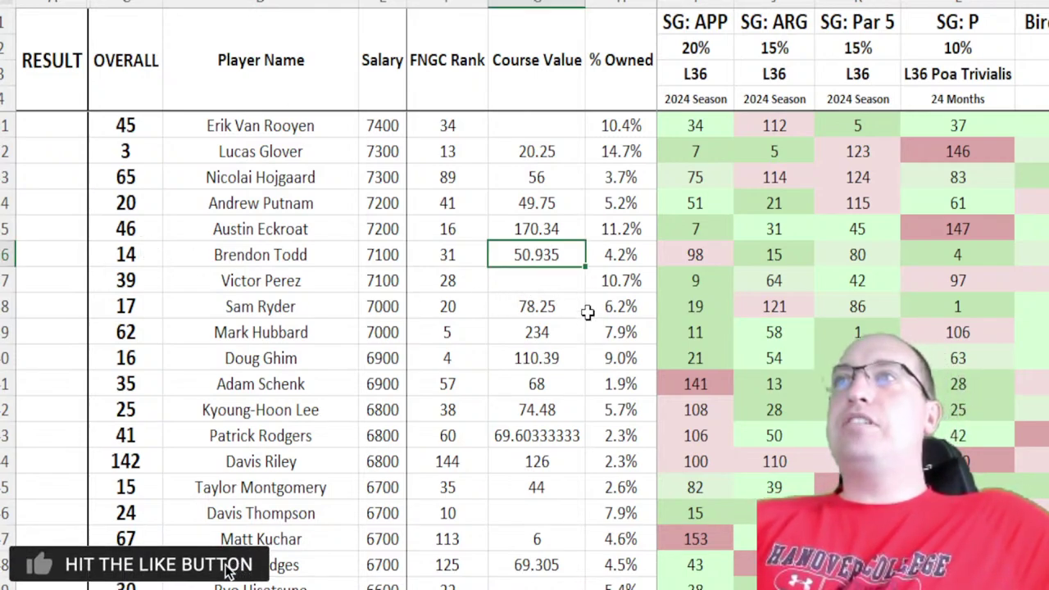
left_click(631, 255)
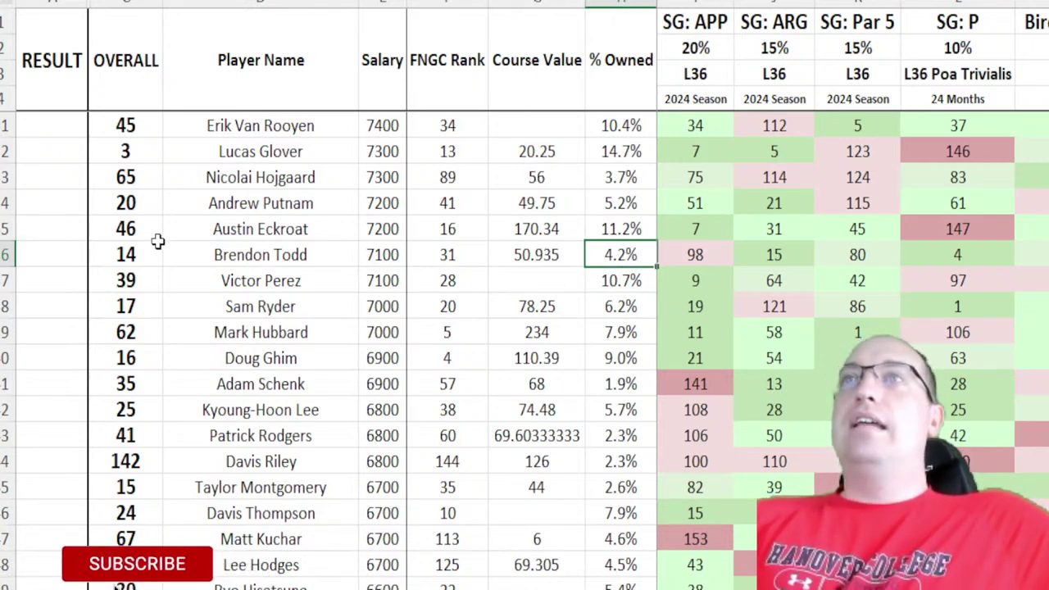
left_click_drag(157, 246, 643, 260)
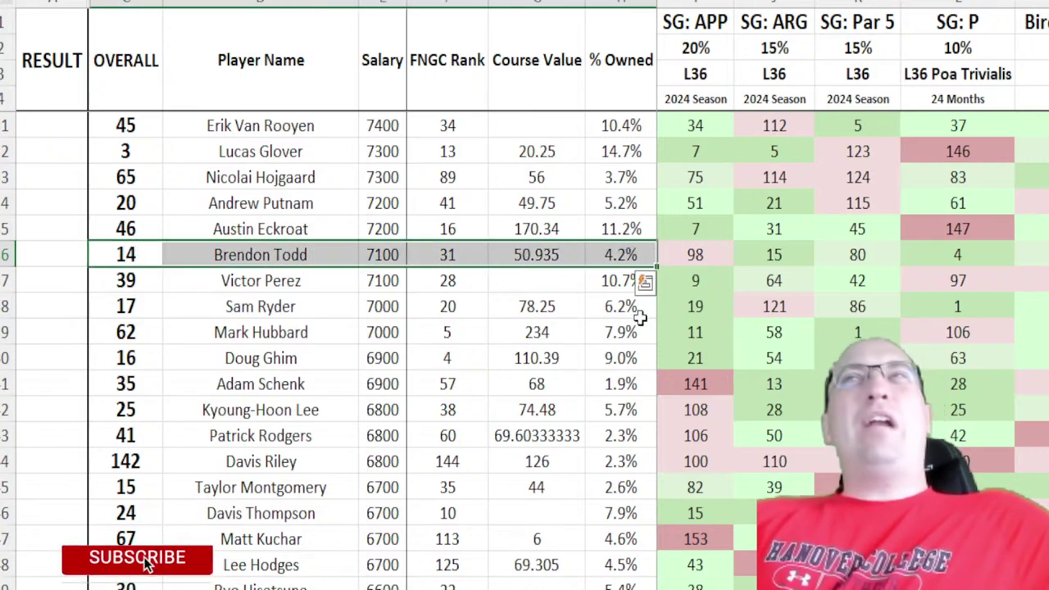
left_click(951, 259)
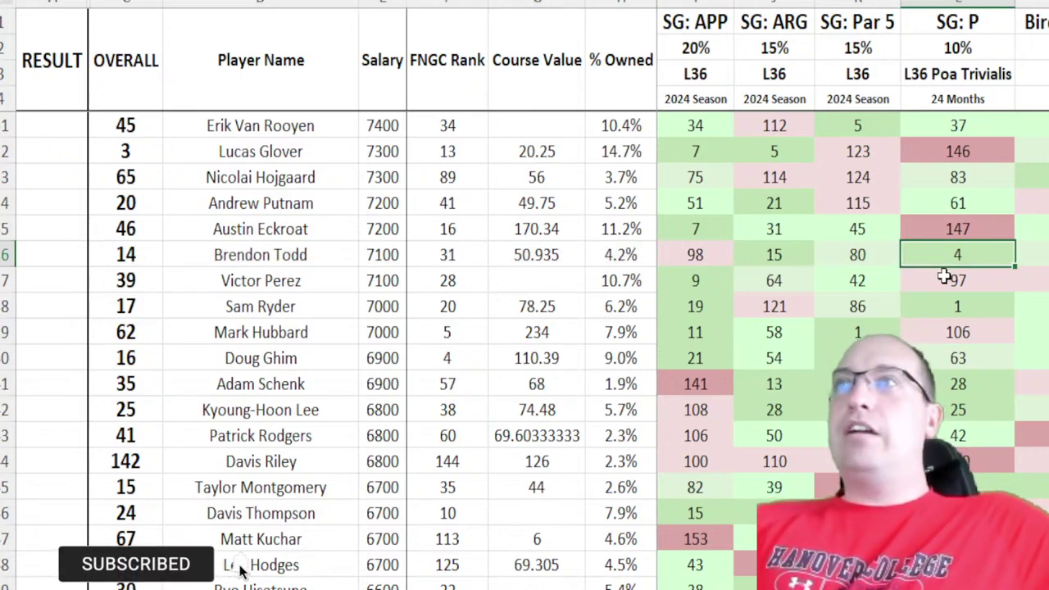
left_click(721, 262)
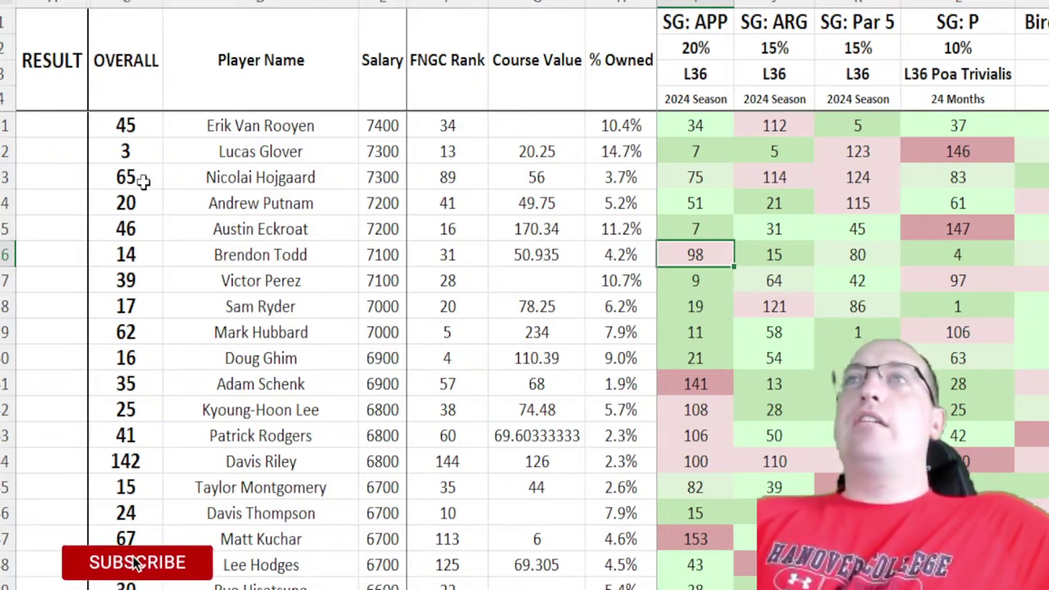
Step: Highlight the summary figures from OVERALL through % Owned for both 7300-salary players and the first 7000-salary player
left_click_drag(146, 177, 598, 176)
left_click_drag(145, 150, 597, 151)
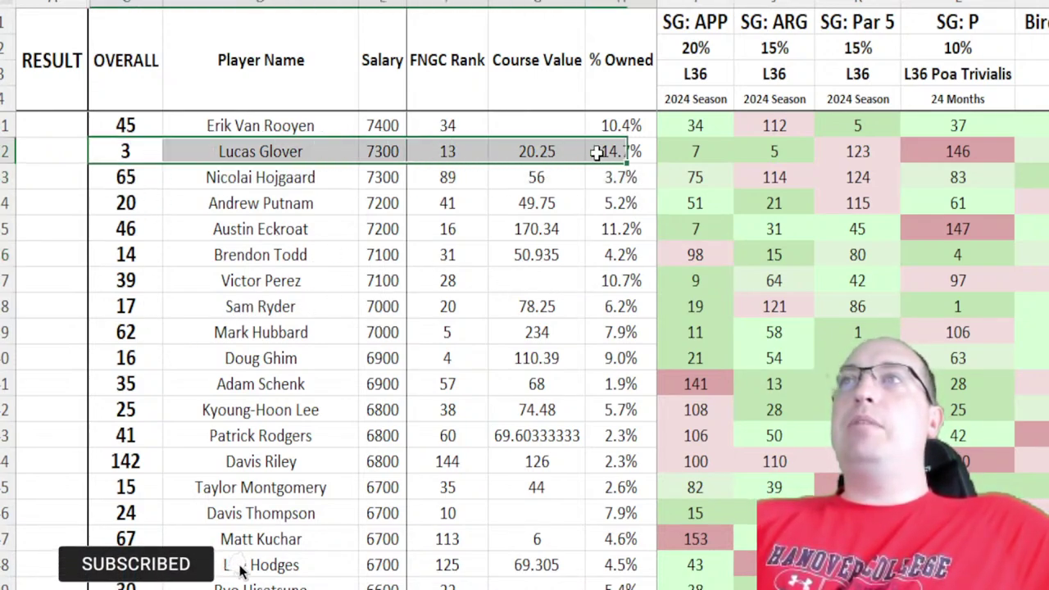
left_click(121, 309)
left_click_drag(121, 308, 632, 300)
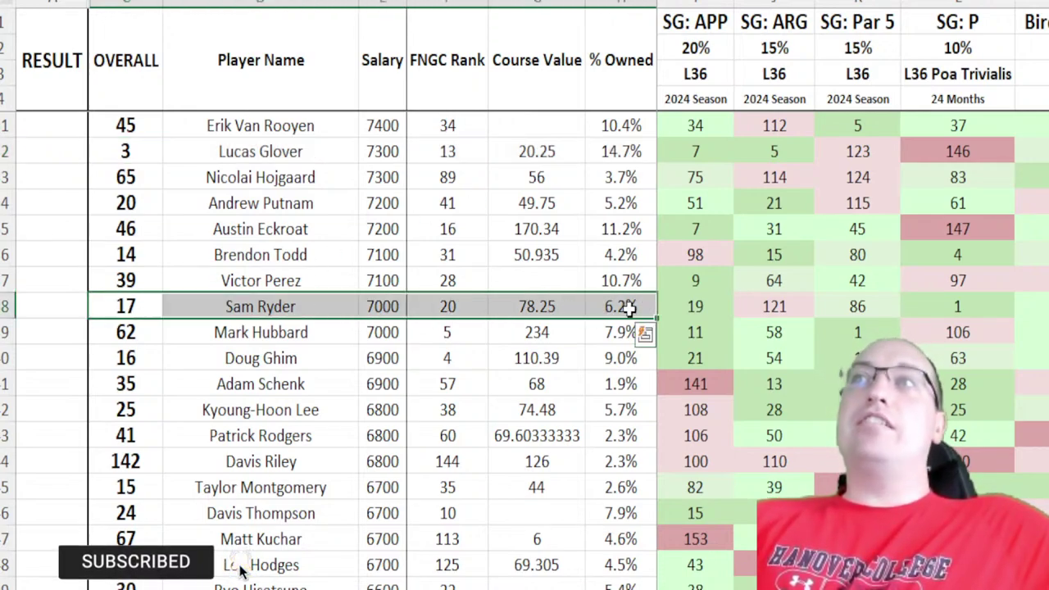
Step: Review the first 7000-salary player's rankings from SG: APP through SG: Par 4, including Birdies Gained
left_click(695, 307)
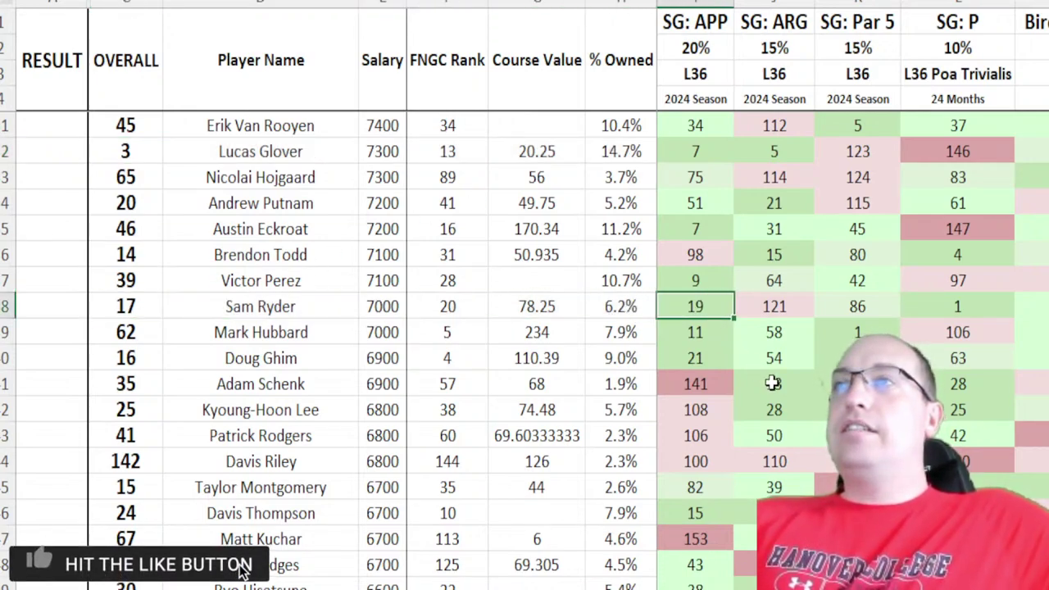
key("Right")
key("Right")
key("Right")
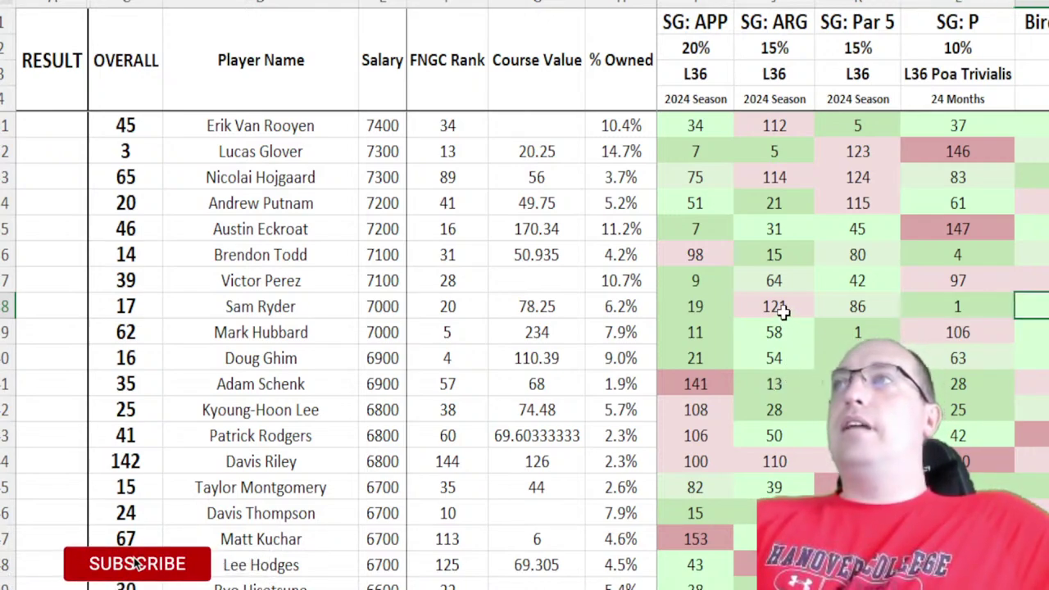
scroll(783, 310, "right", 4)
left_click(830, 306)
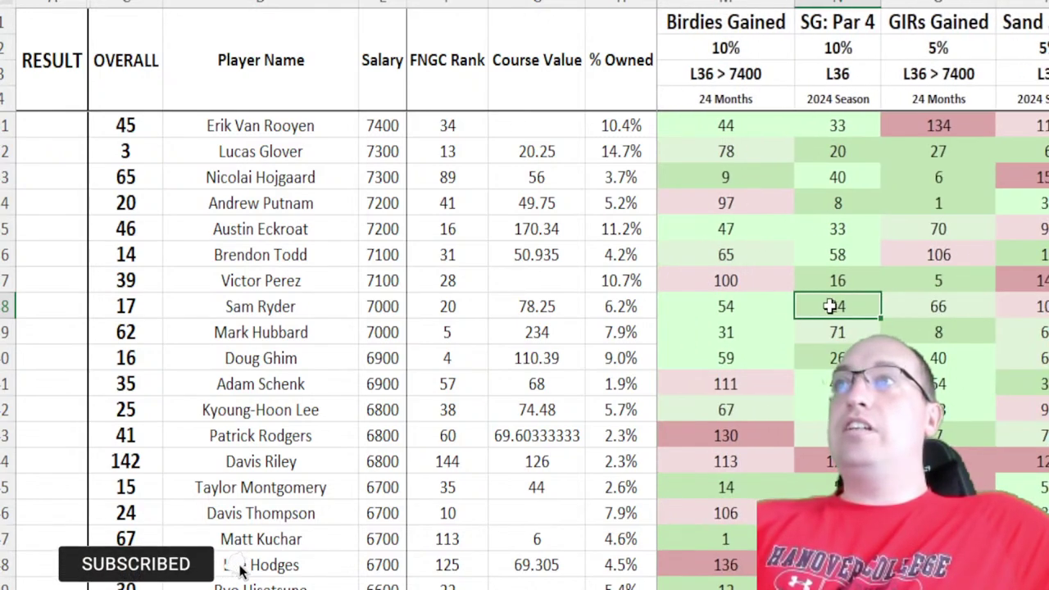
key("Left")
key("Left")
key("Left")
key("Left")
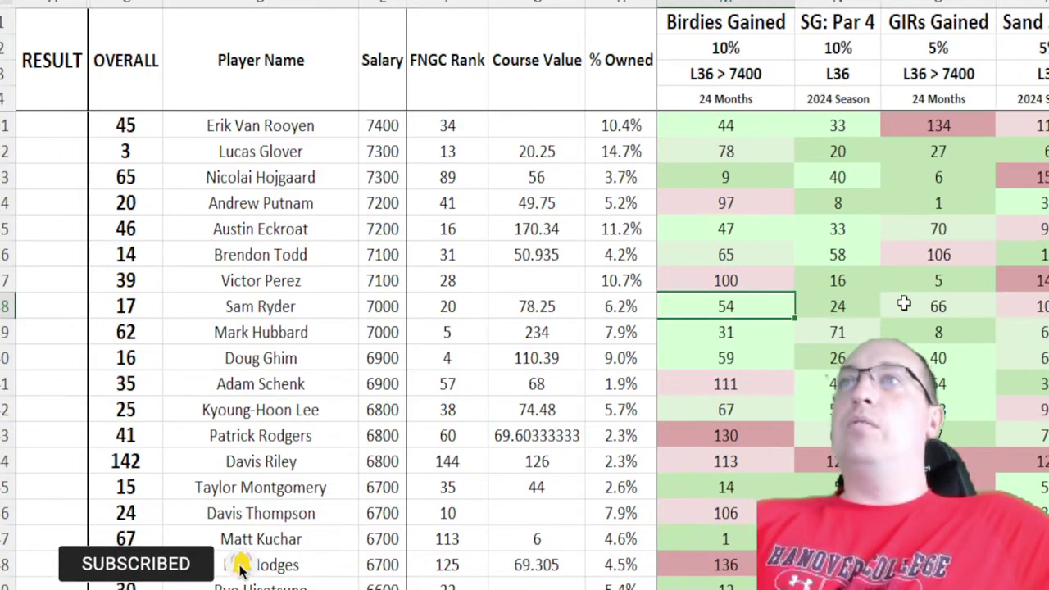
Step: Check the first 7000-salary player's Course Value and SG: APP ranking, and highlight his figures from OVERALL through % Owned again
left_click(580, 311)
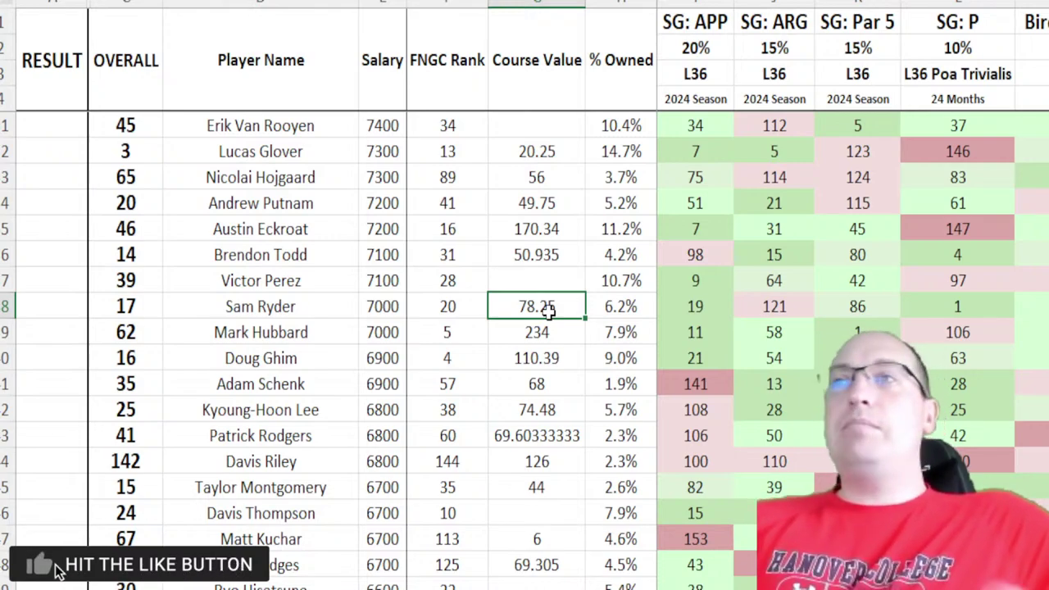
left_click(685, 305)
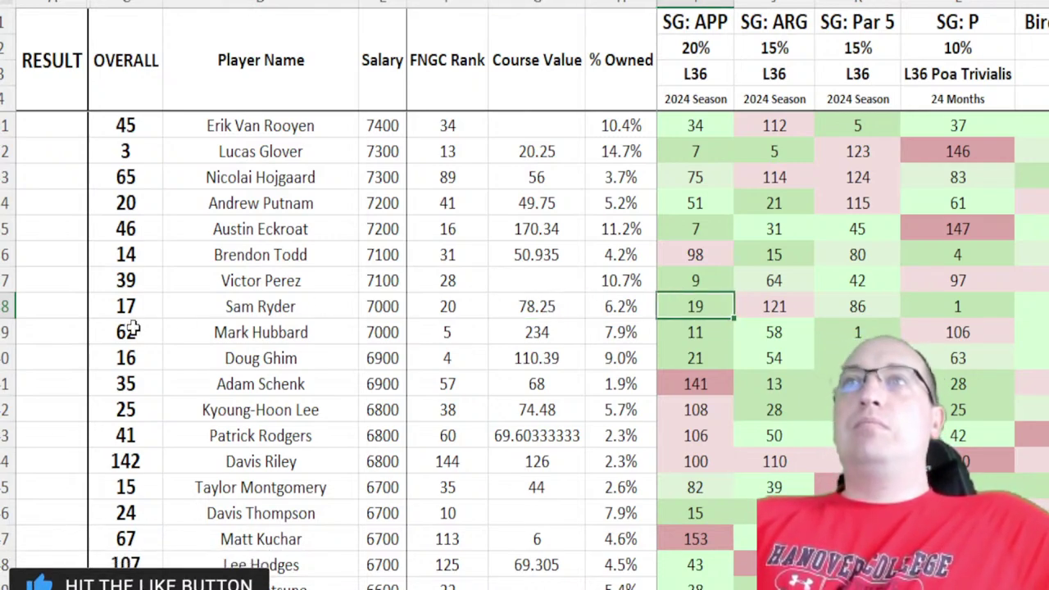
left_click_drag(123, 307, 636, 306)
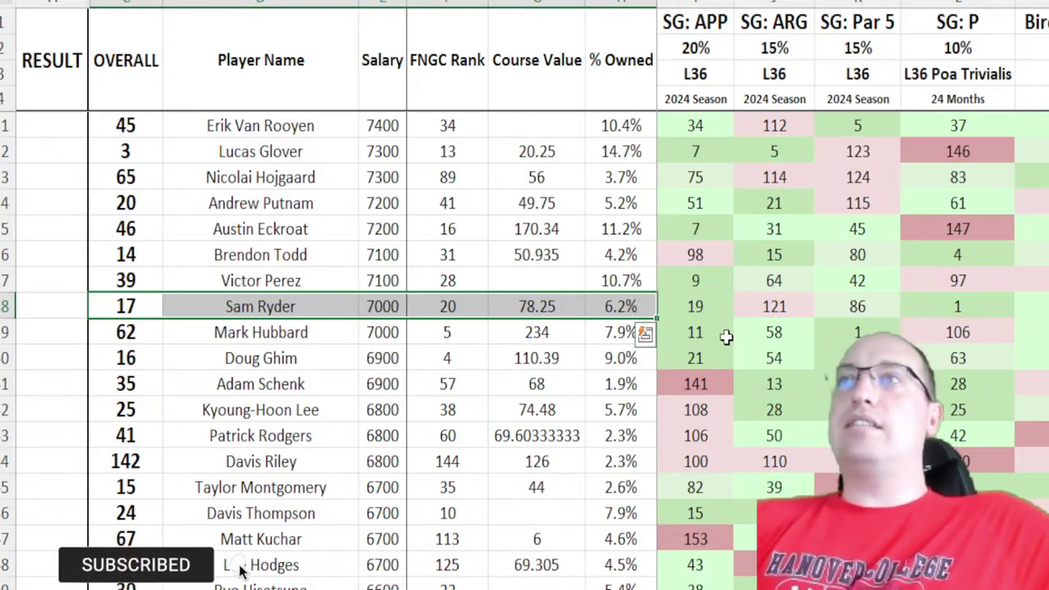
scroll(738, 377, "up", 5)
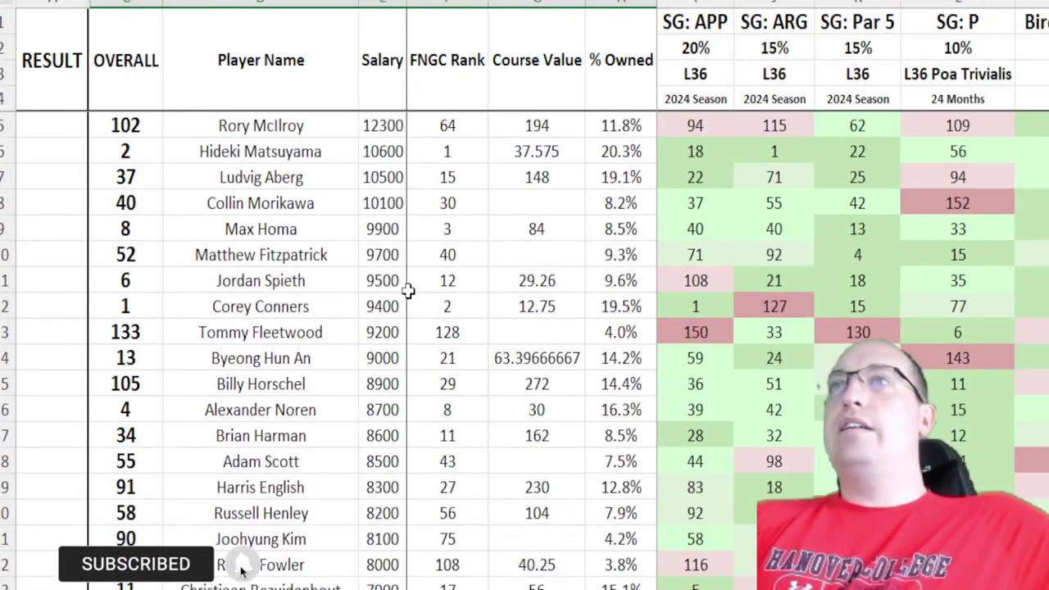
Step: Highlight the first 6900-salary player's summary figures from OVERALL through % Owned and check his Course Value
left_click_drag(147, 177, 636, 331)
scroll(733, 412, "down", 10)
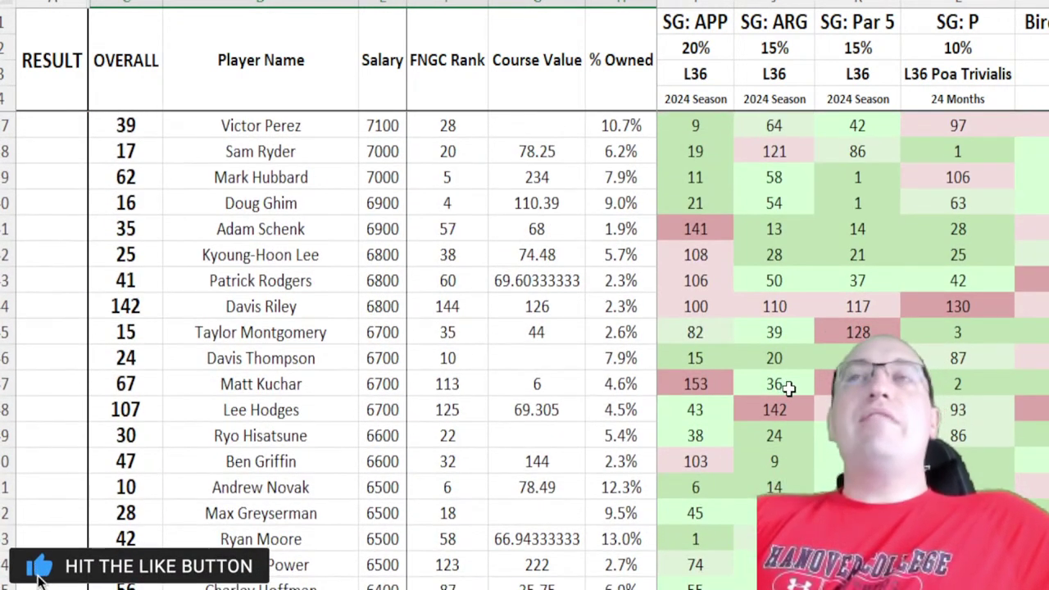
scroll(785, 389, "down", 1)
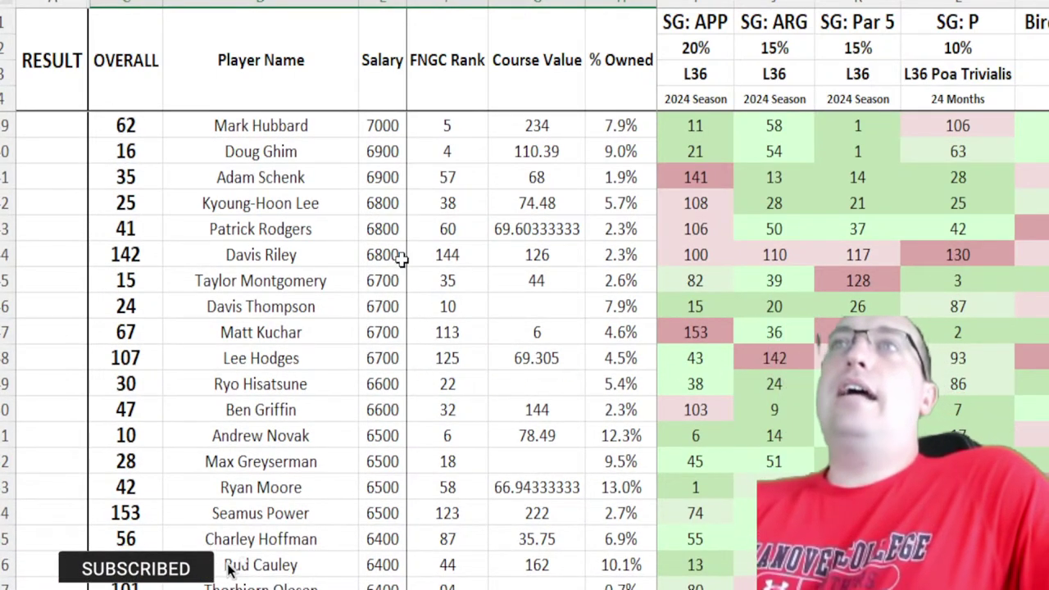
left_click_drag(146, 152, 637, 154)
left_click(533, 146)
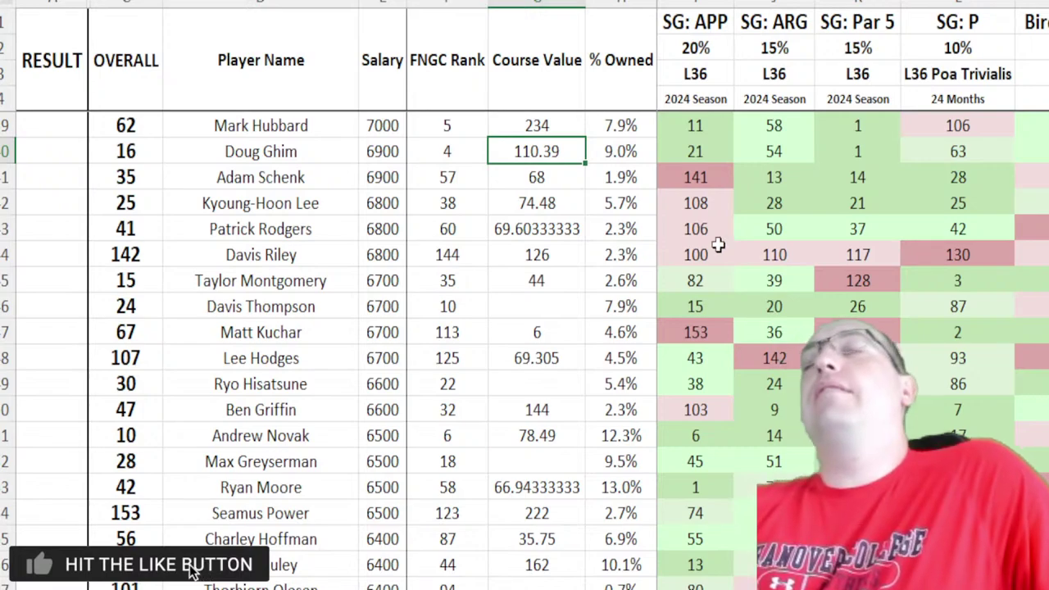
Step: Review the first 6900-salary player's rankings from SG: APP through SG: Par 5, and check his % Owned
left_click(695, 149)
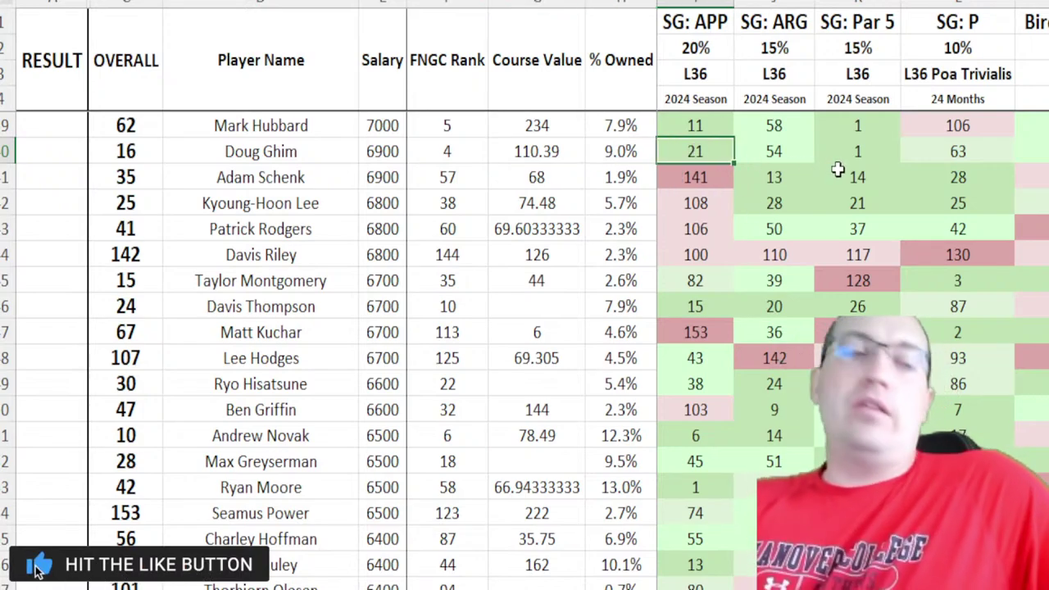
key("Right")
key("Right")
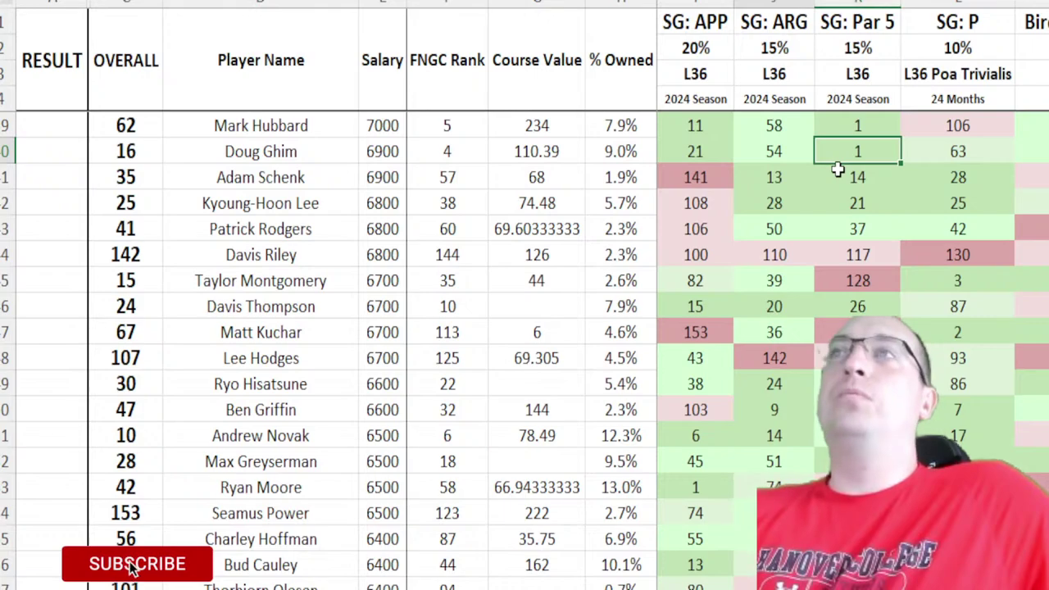
key("Left")
key("Left")
key("Left")
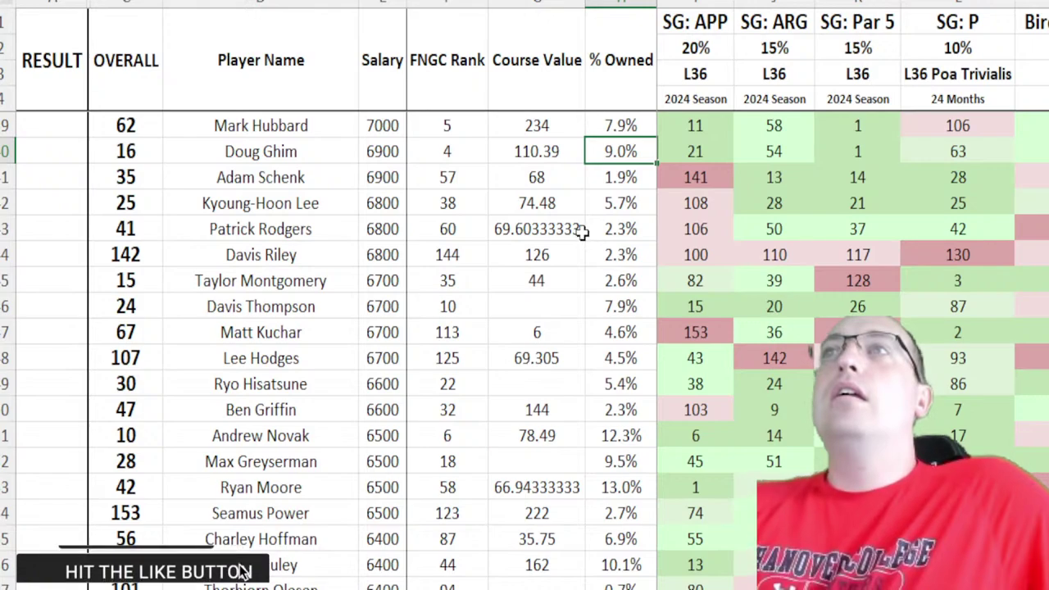
Step: Highlight the third 6700-salary player's figures from OVERALL through SG: Par 5, and check his SG: APP, Course Value and SG: P
left_click_drag(124, 332, 902, 340)
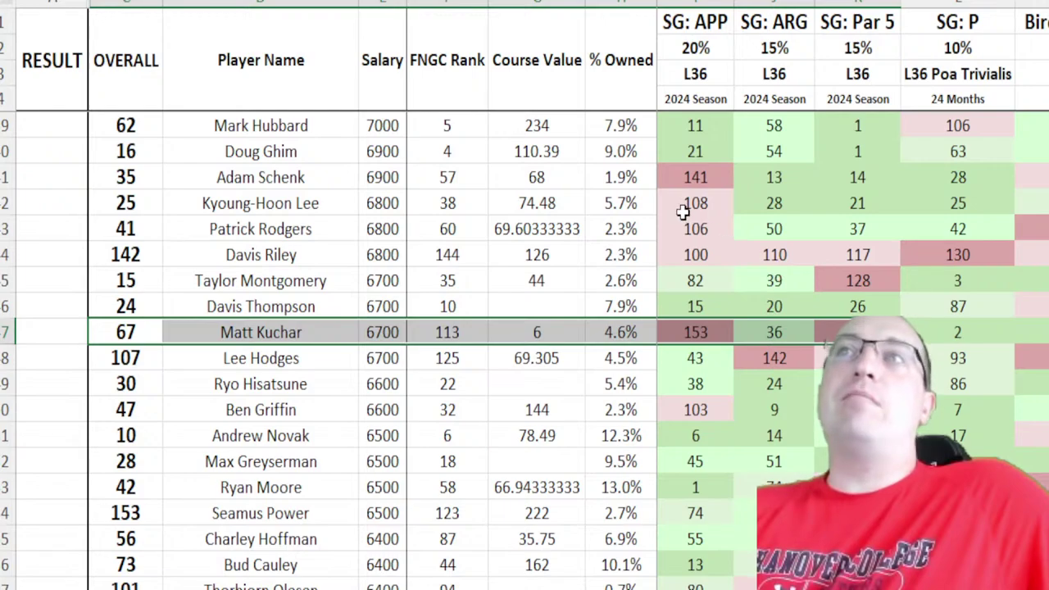
scroll(683, 211, "down", 2)
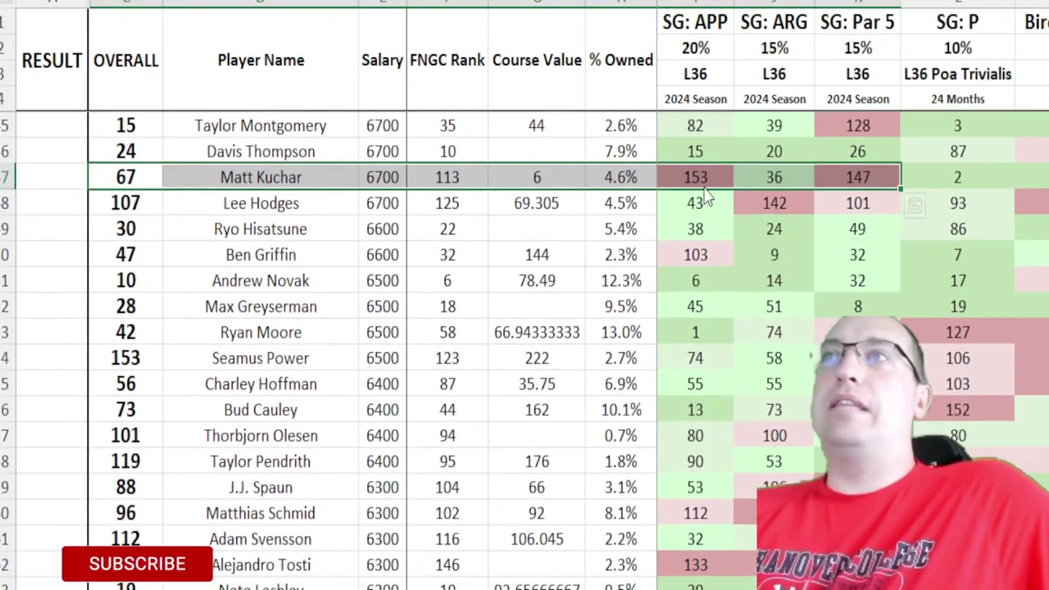
left_click(701, 177)
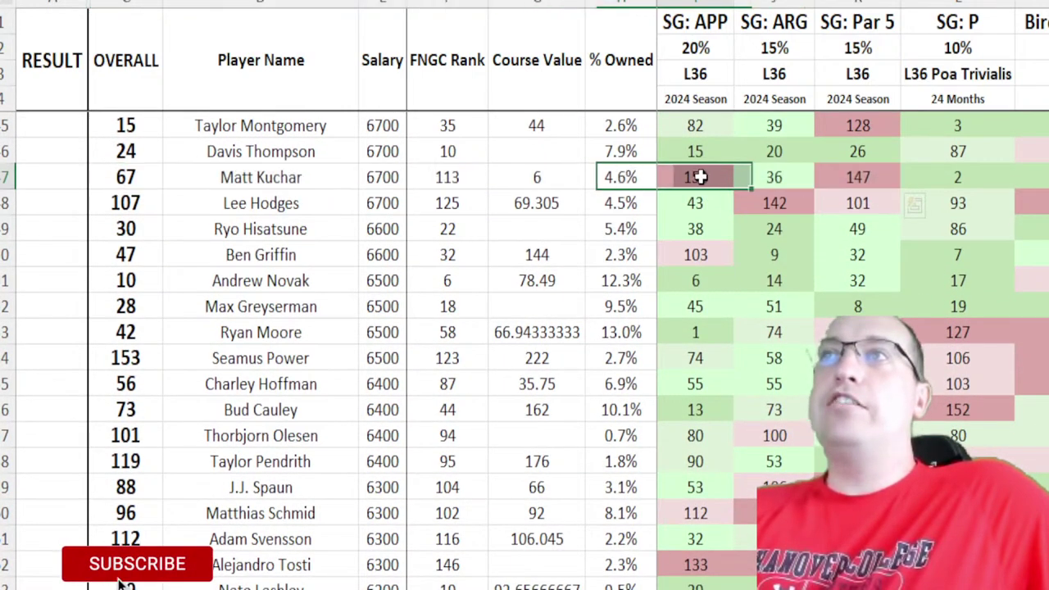
left_click(861, 179)
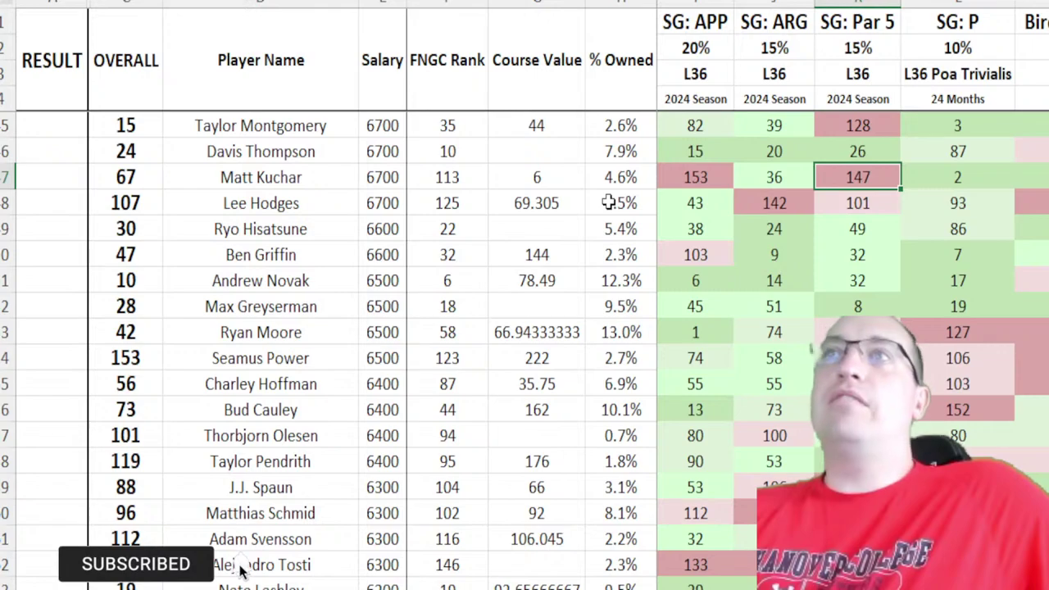
left_click(539, 175)
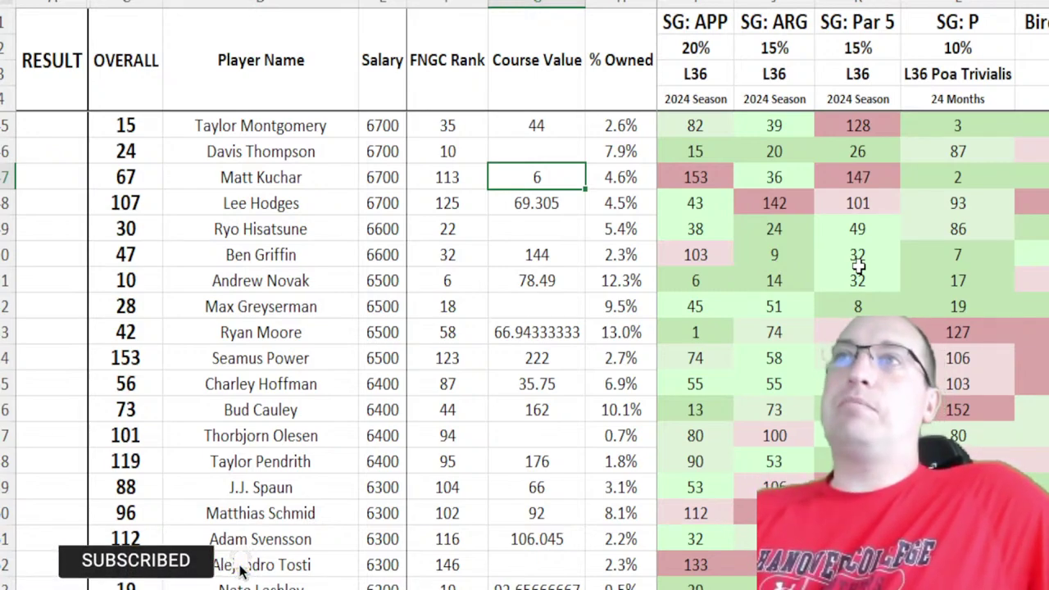
left_click(955, 182)
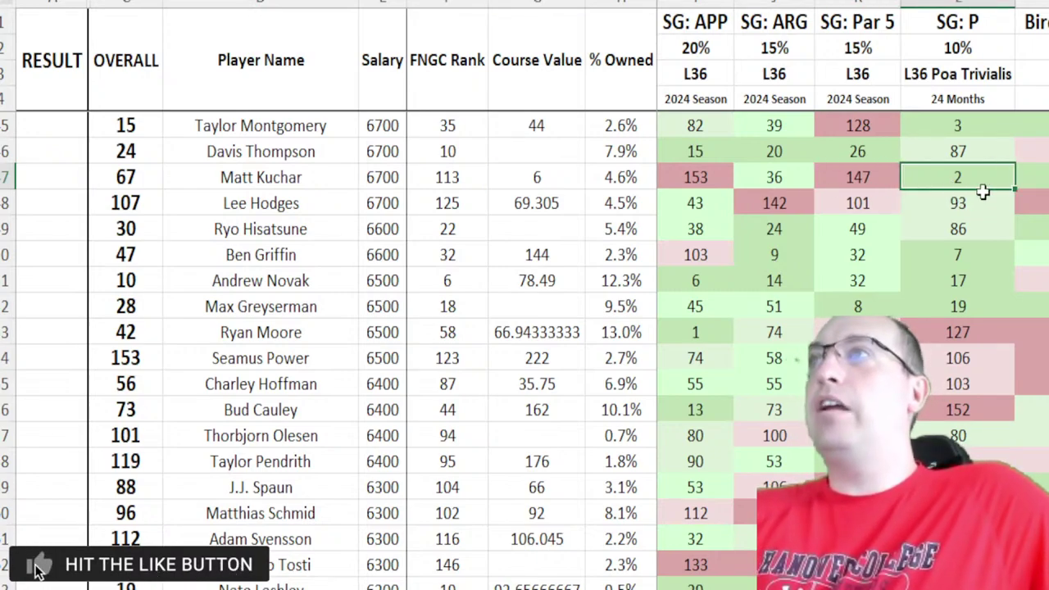
Step: Compare the Birdies Gained rankings of the third 6700-salary player and the 9500-salary player
scroll(980, 184, "right", 3)
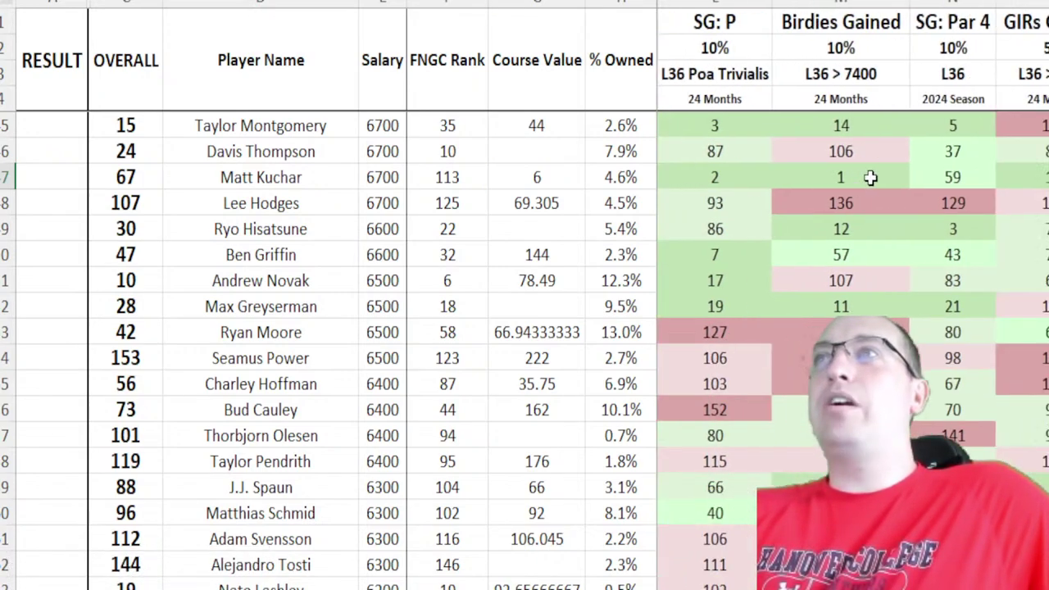
left_click(869, 178)
scroll(865, 236, "up", 11)
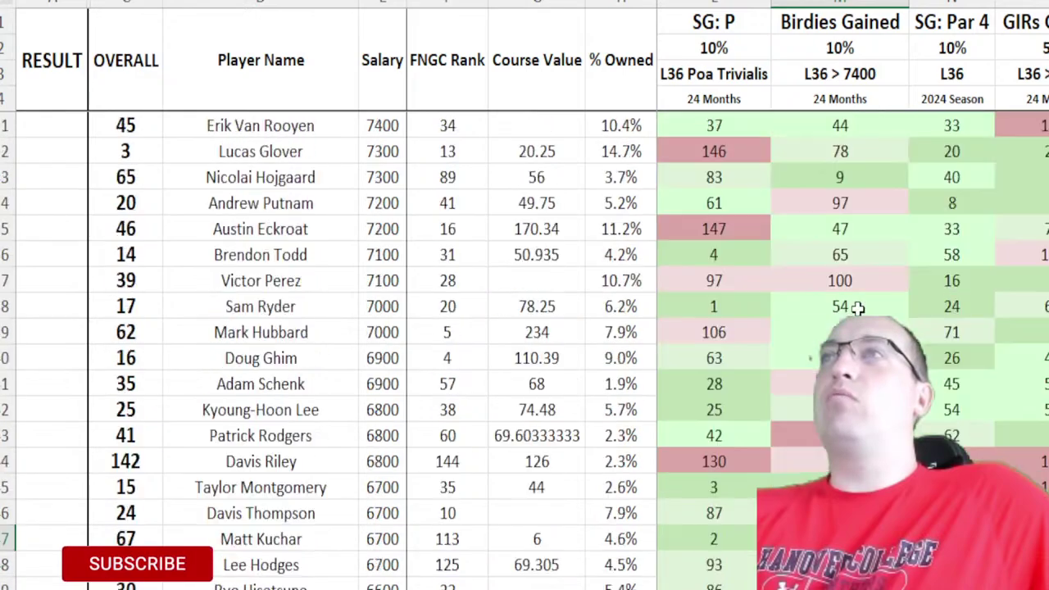
scroll(855, 254, "up", 3)
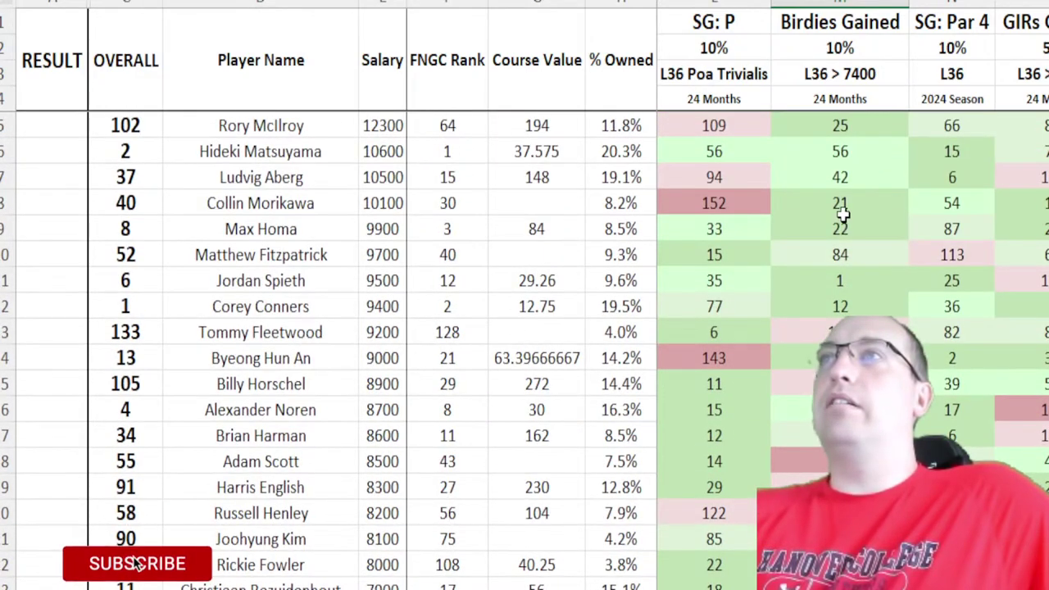
scroll(842, 226, "down", 3)
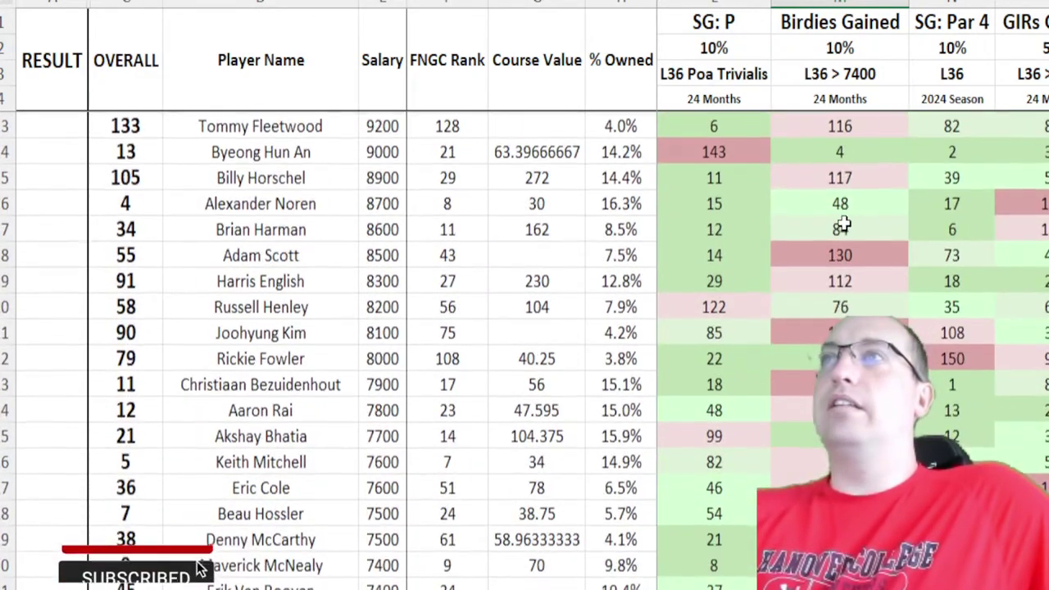
scroll(842, 225, "up", 1)
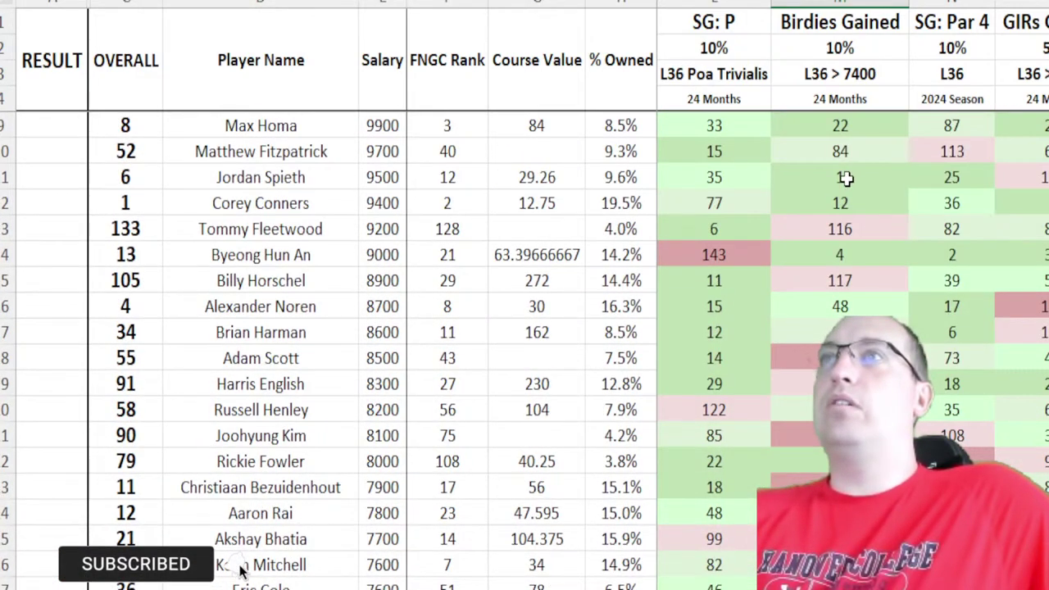
left_click(846, 178)
scroll(922, 293, "down", 11)
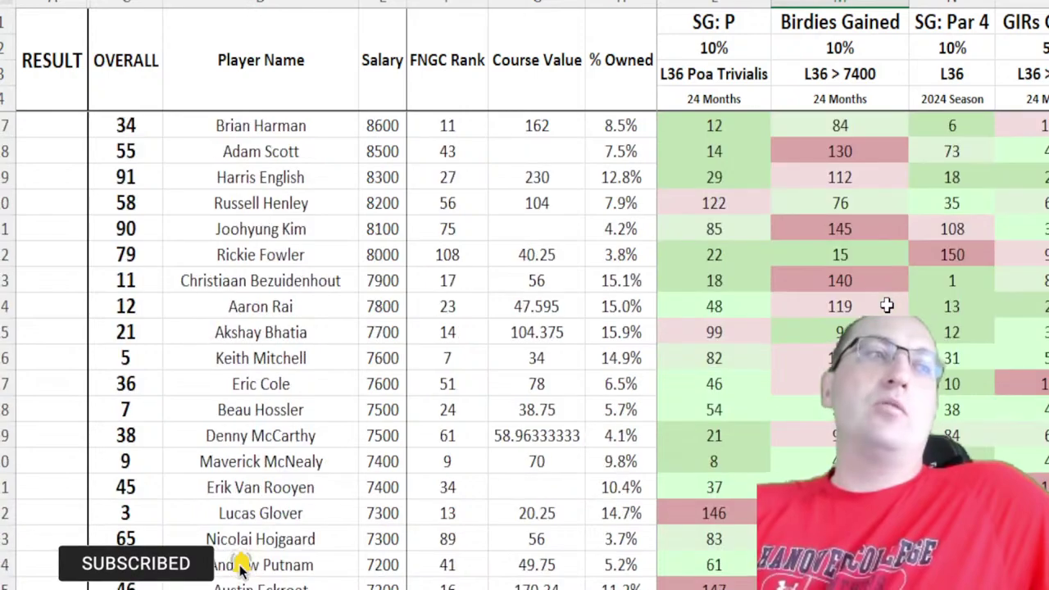
left_click(854, 233)
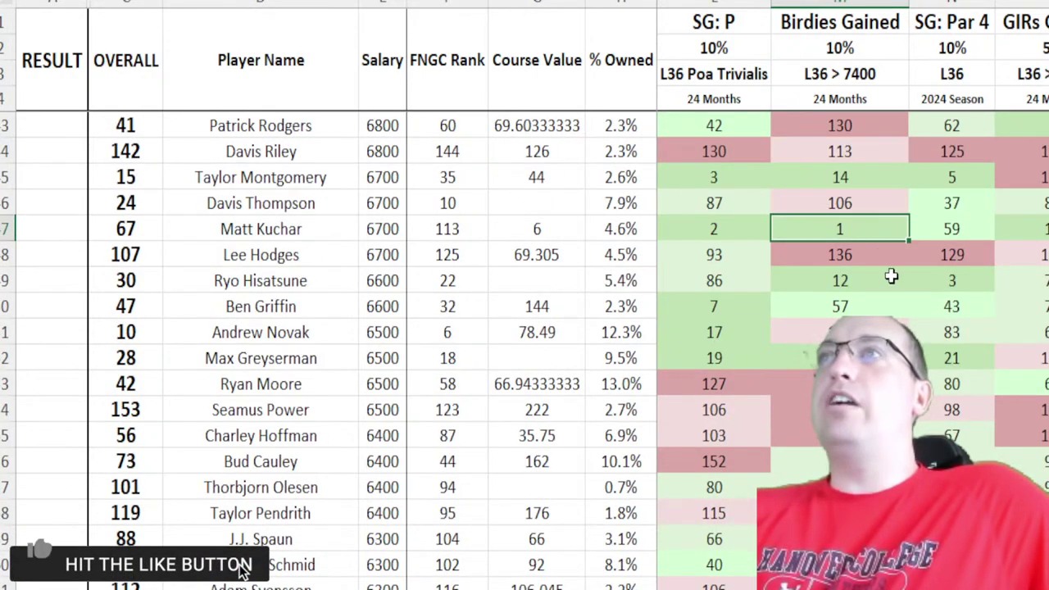
scroll(892, 274, "down", 1)
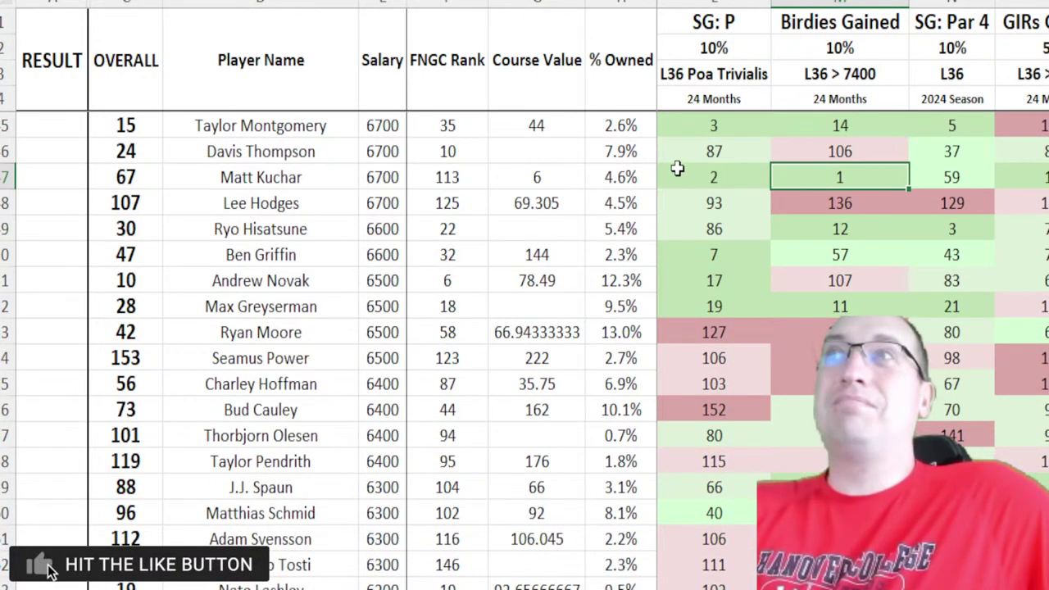
Step: Recheck the third 6700-salary player's Course Value, summary figures, and SG: APP and SG: Par 5 rankings
left_click(532, 178)
scroll(528, 174, "left", 3)
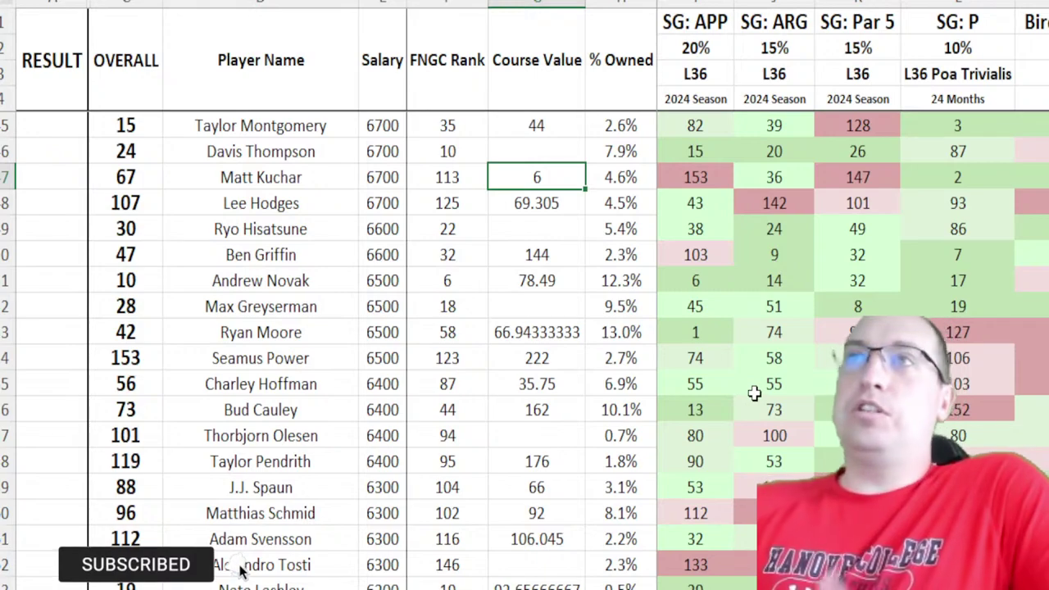
left_click_drag(125, 178, 631, 182)
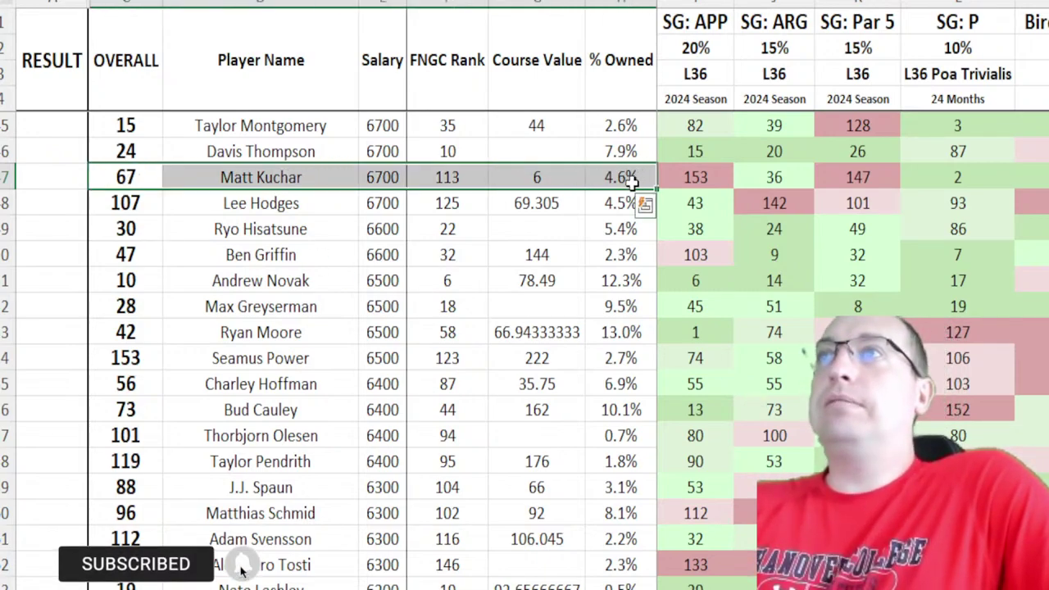
left_click(688, 175)
left_click(837, 172)
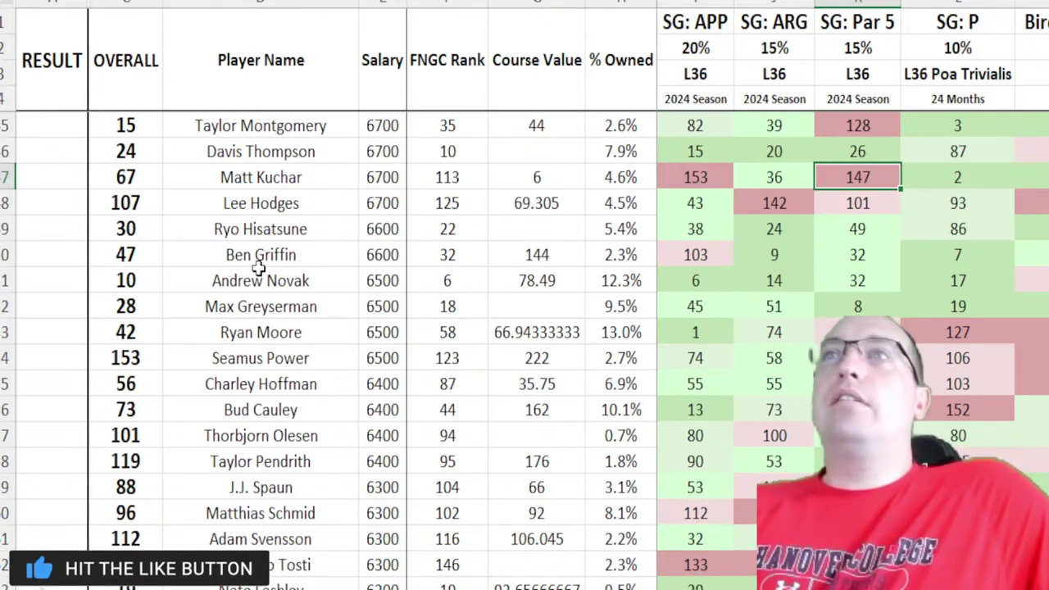
Step: Highlight the first 6500-salary player's summary figures from OVERALL through % Owned, plus his strokes-gained rankings
left_click_drag(129, 276, 625, 282)
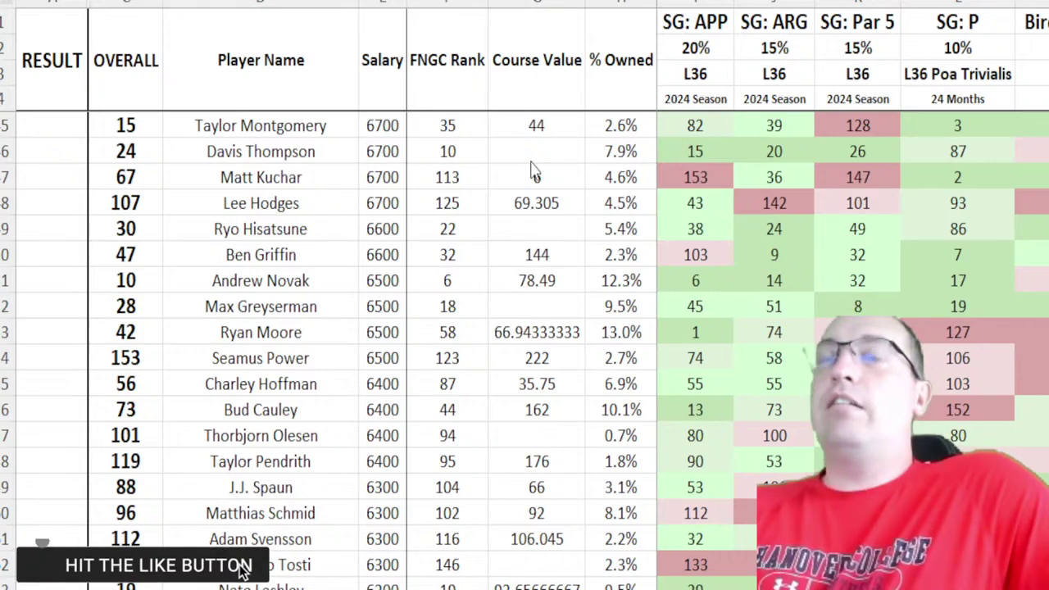
left_click_drag(131, 281, 647, 281)
scroll(705, 265, "down", 2)
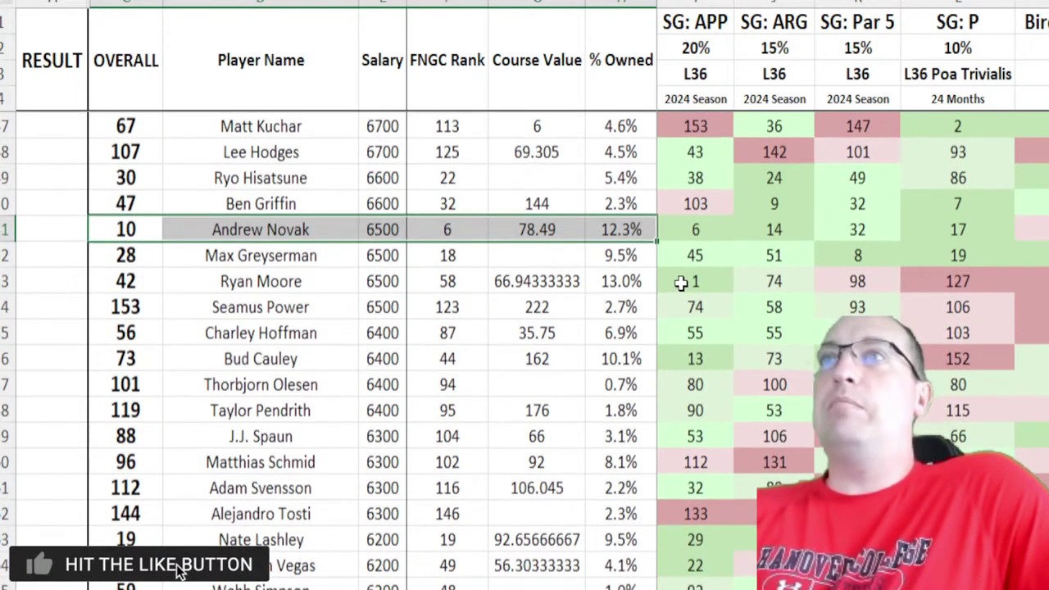
left_click_drag(687, 188, 1045, 179)
key("Left")
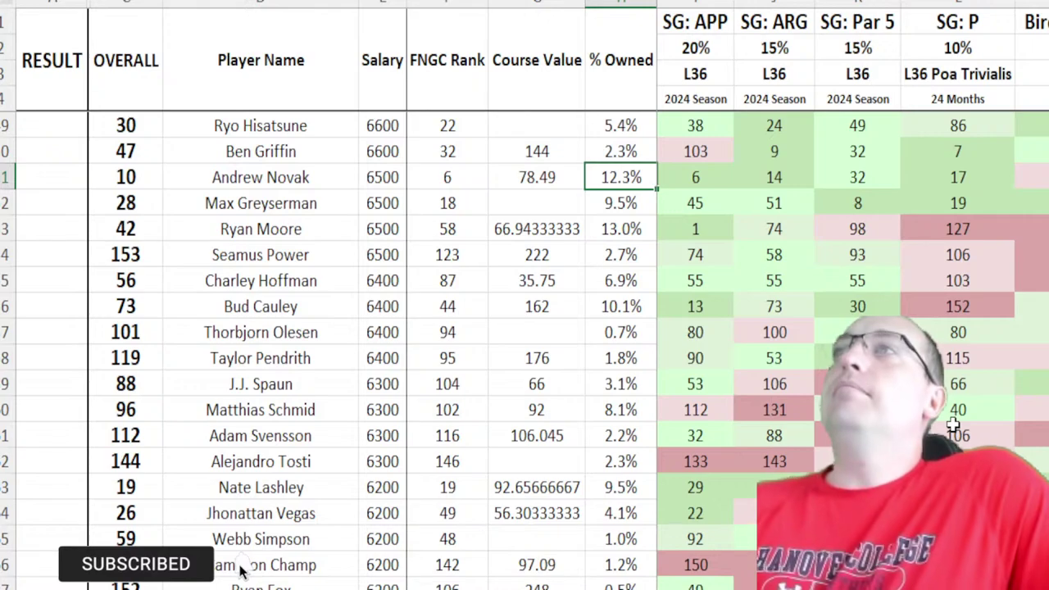
Step: Review the first 6500-salary player's SG: APP, SG: ARG and SG: P rankings
left_click_drag(696, 177, 1045, 178)
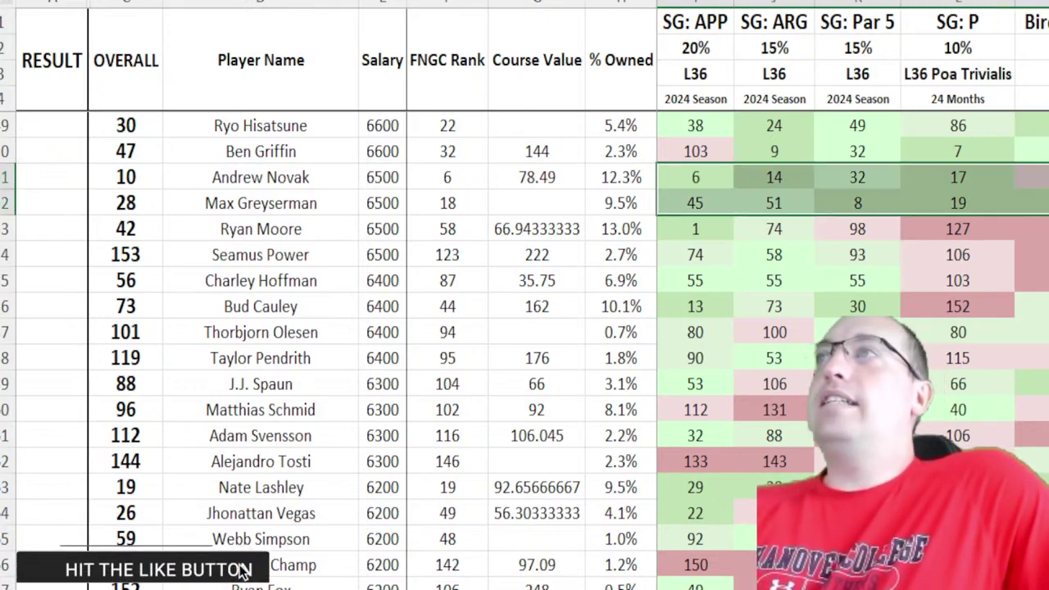
left_click(727, 172)
left_click(784, 176)
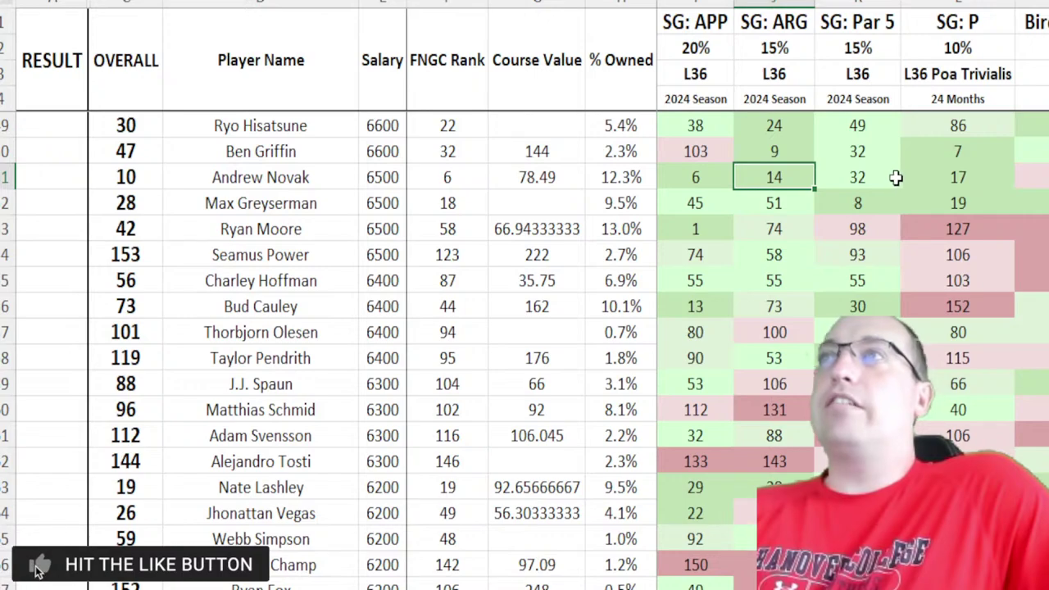
left_click(956, 181)
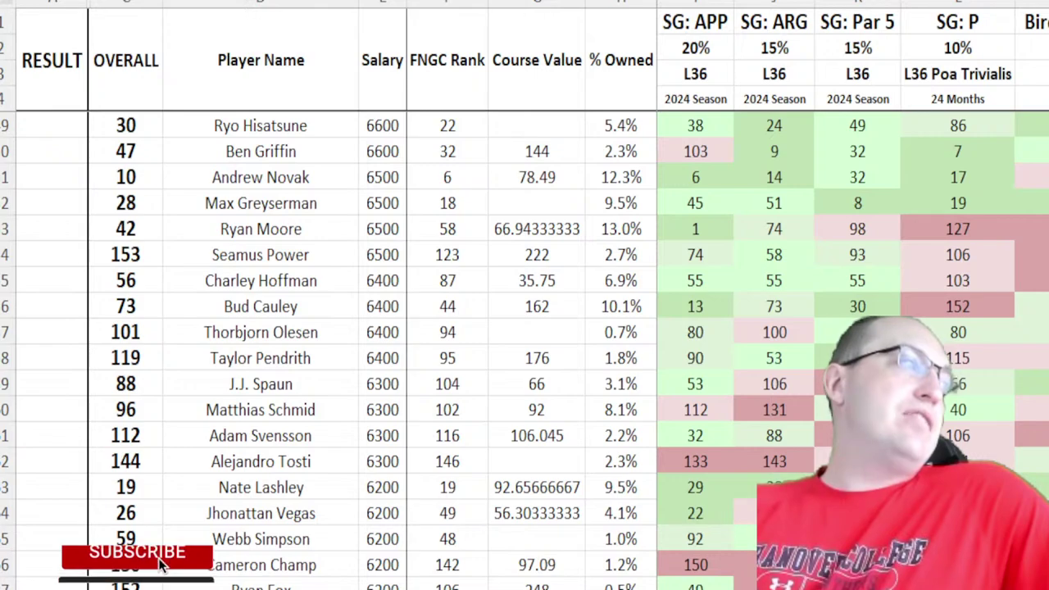
left_click(958, 177)
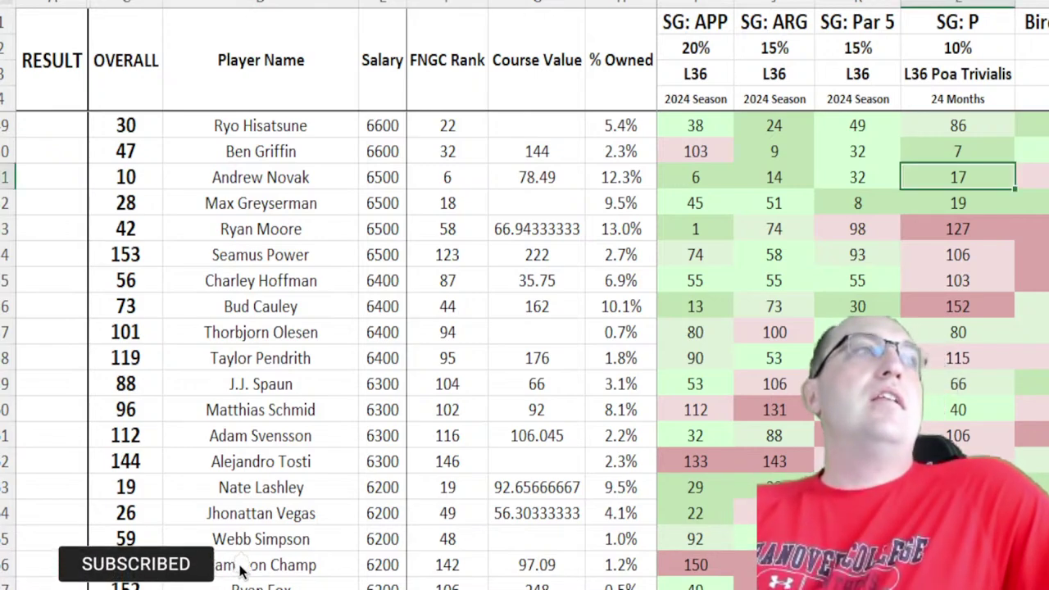
Step: Highlight the first 6500-salary player's summary figures again and check his % Owned
left_click(857, 229)
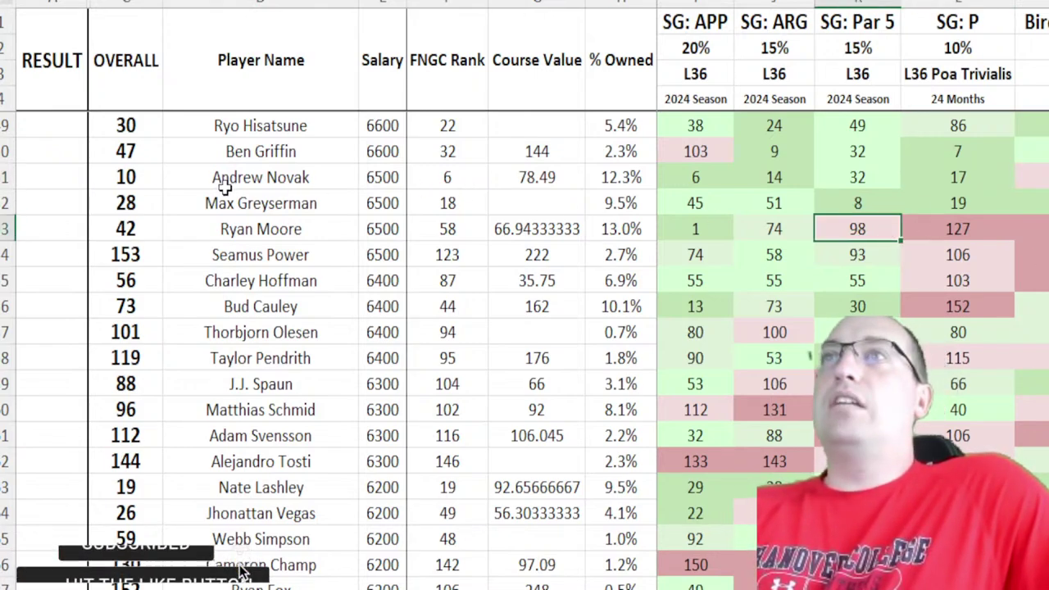
left_click(448, 203)
left_click_drag(128, 179, 604, 171)
left_click(610, 175)
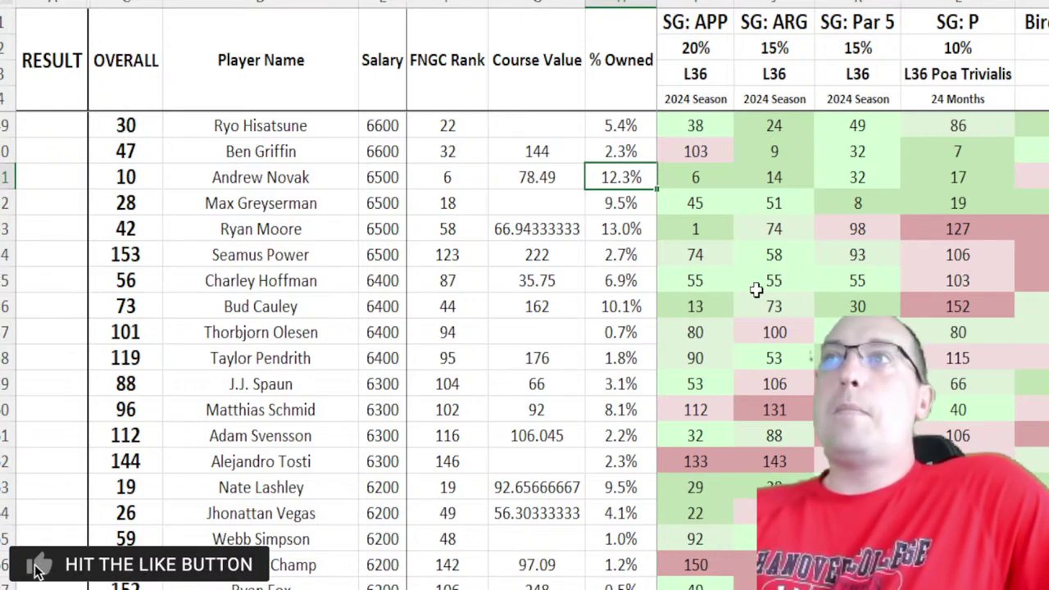
Step: Review the first 6200-salary player's summary figures and highlight his strokes-gained rankings from SG: APP onward
scroll(510, 209, "down", 2)
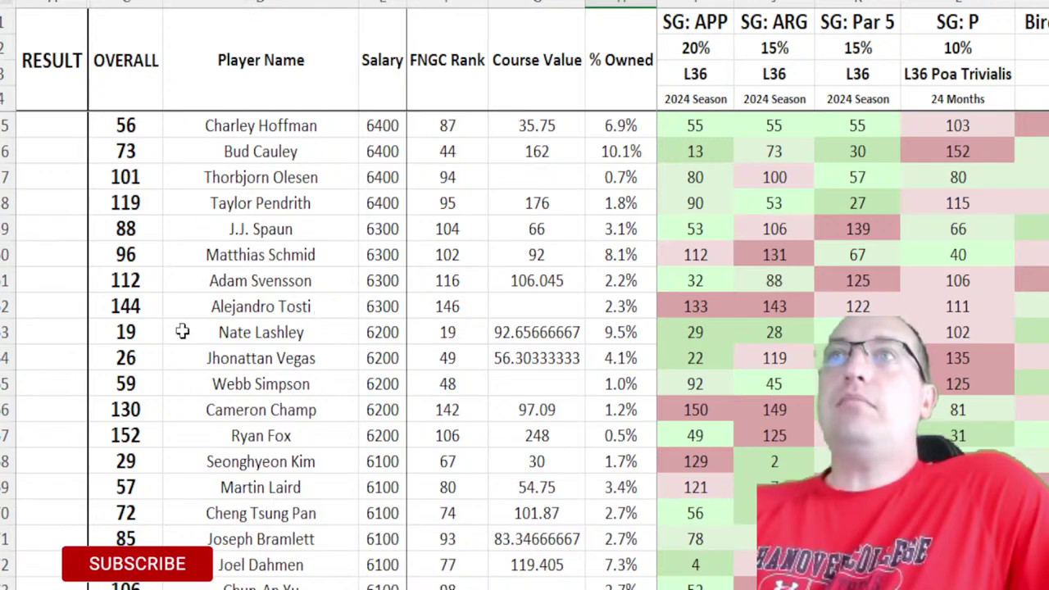
left_click_drag(182, 331, 1045, 331)
left_click(652, 332)
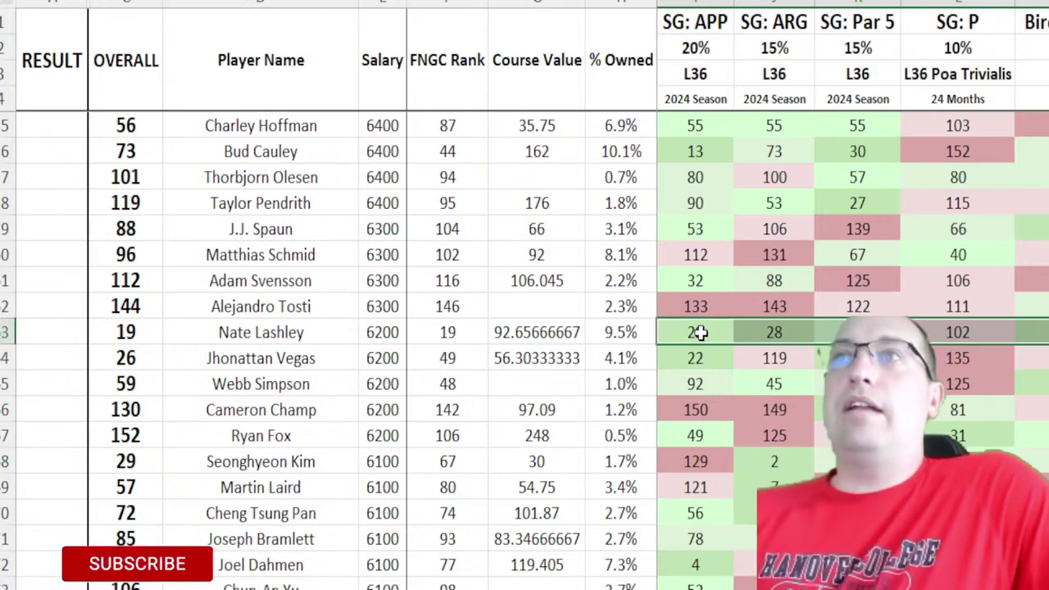
scroll(187, 258, "down", 2)
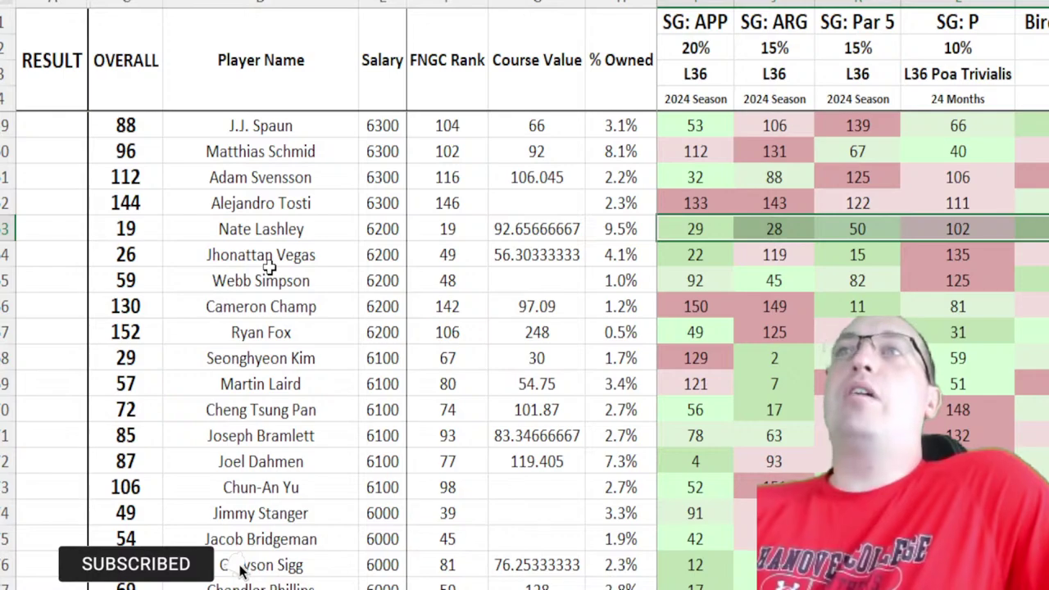
Step: Highlight the second 6200-salary player's summary figures from OVERALL through % Owned, and check his Course Value and % Owned
left_click(614, 257)
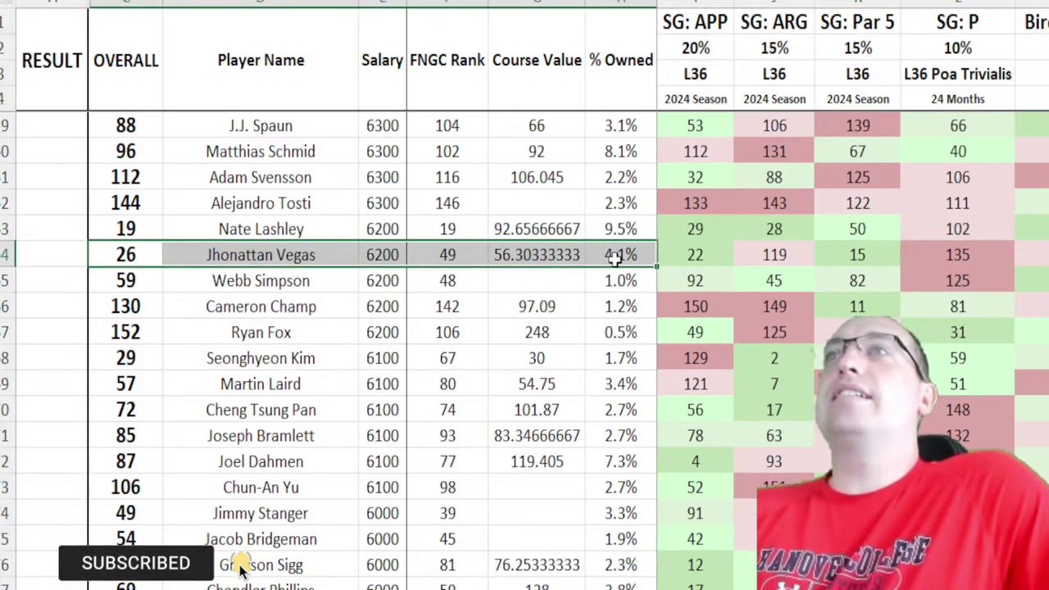
left_click(554, 256)
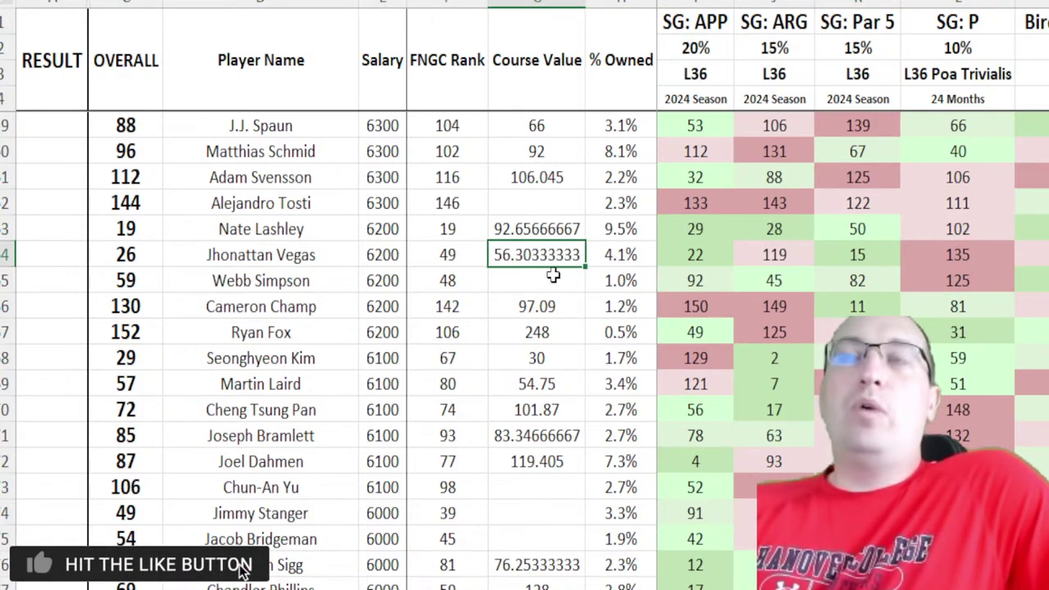
left_click(623, 261)
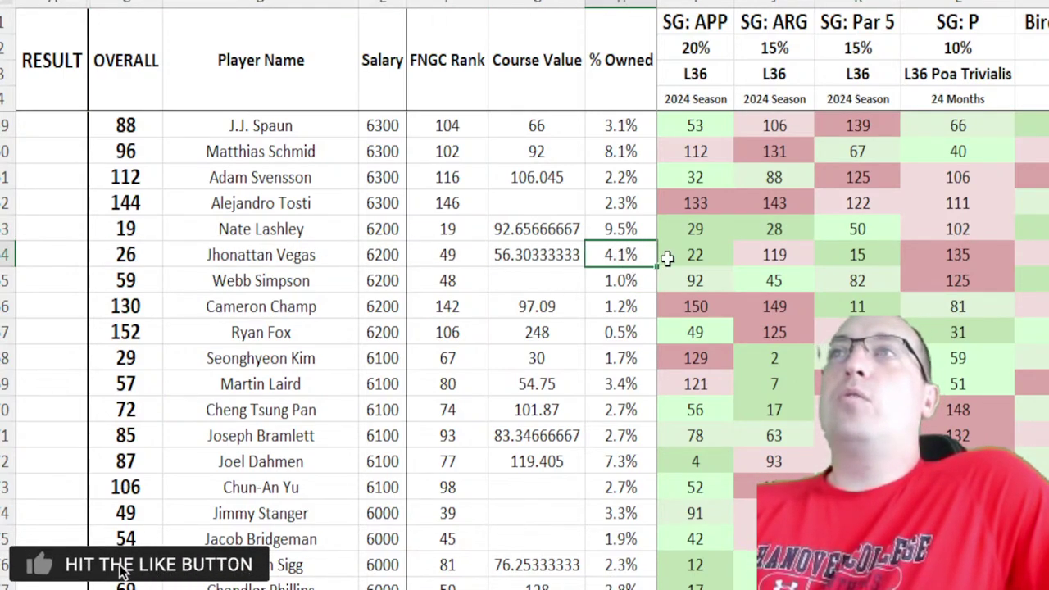
left_click(37, 571)
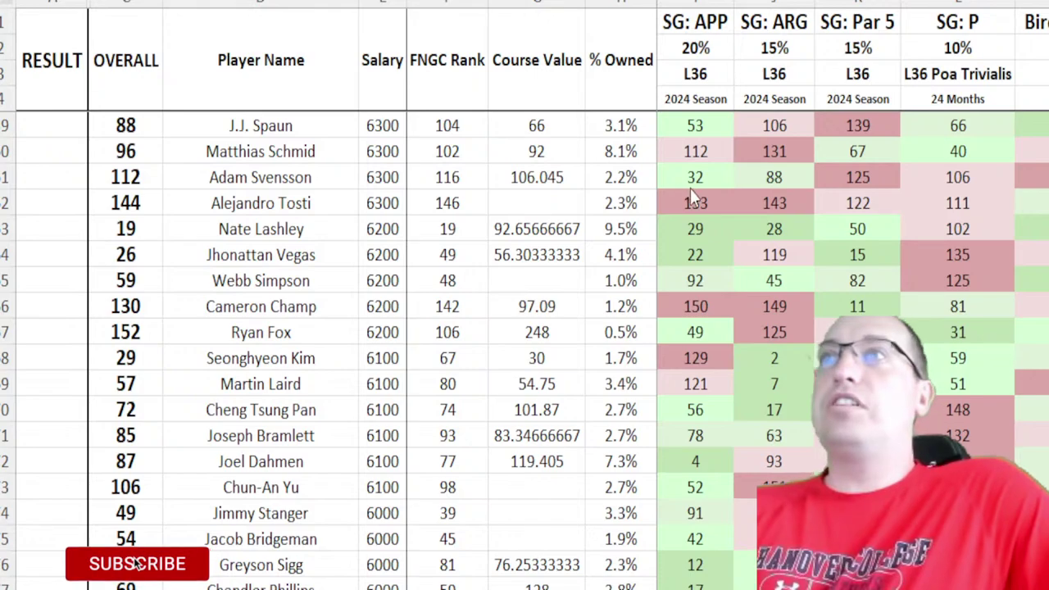
Step: Review the second 6200-salary player's SG: APP, SG: ARG, SG: Par 5 and SG: P rankings
left_click(695, 255)
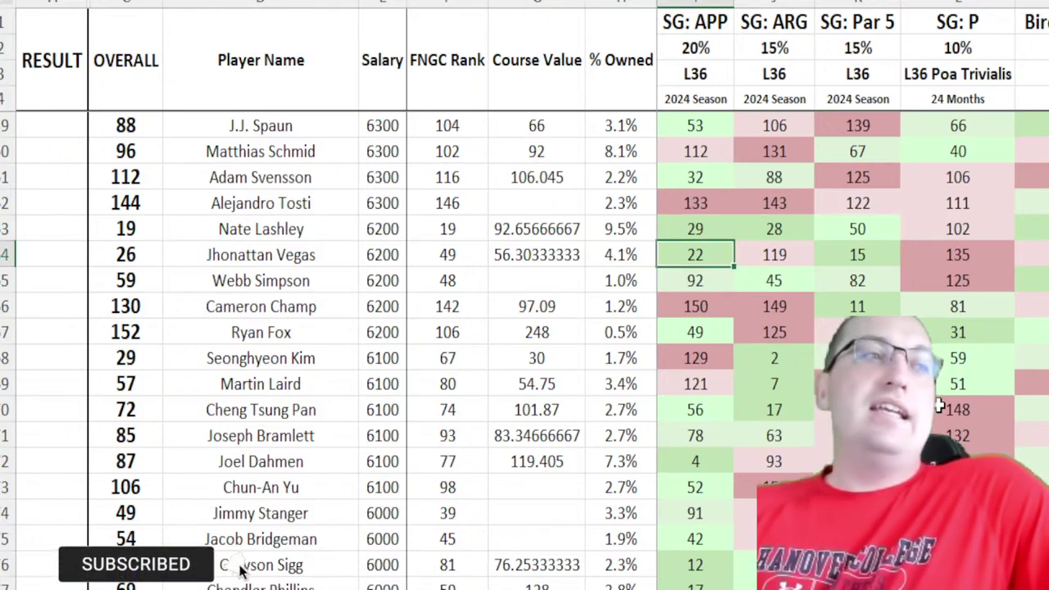
left_click(807, 255)
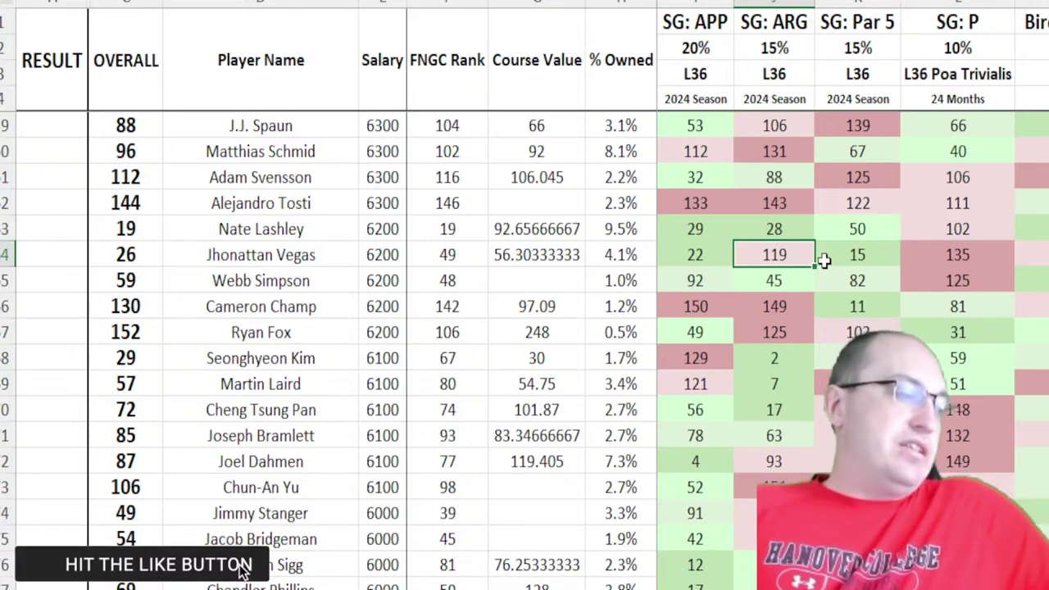
left_click(953, 245, "ctrl")
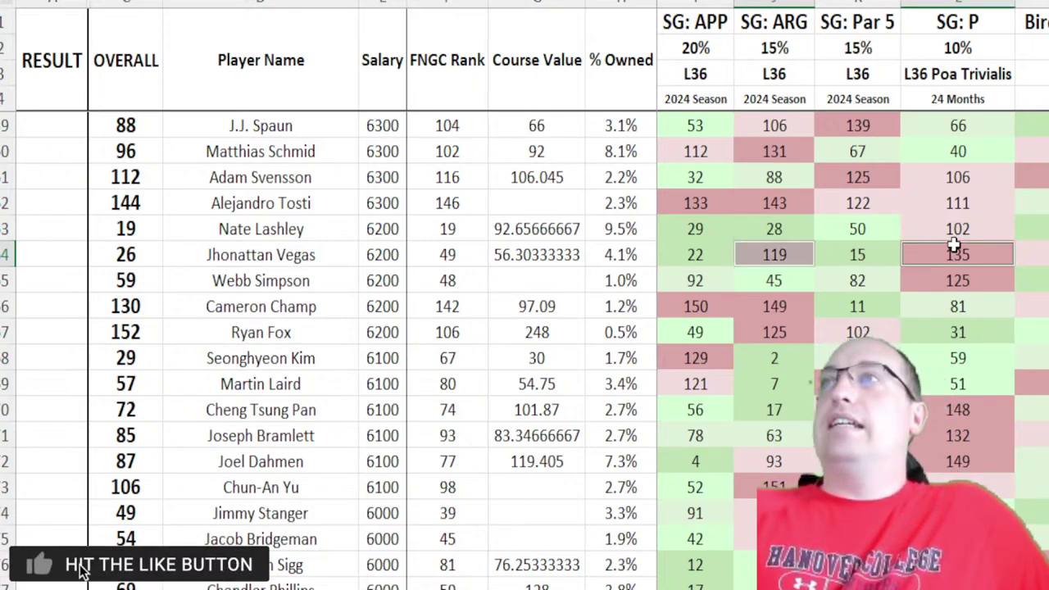
left_click(679, 249)
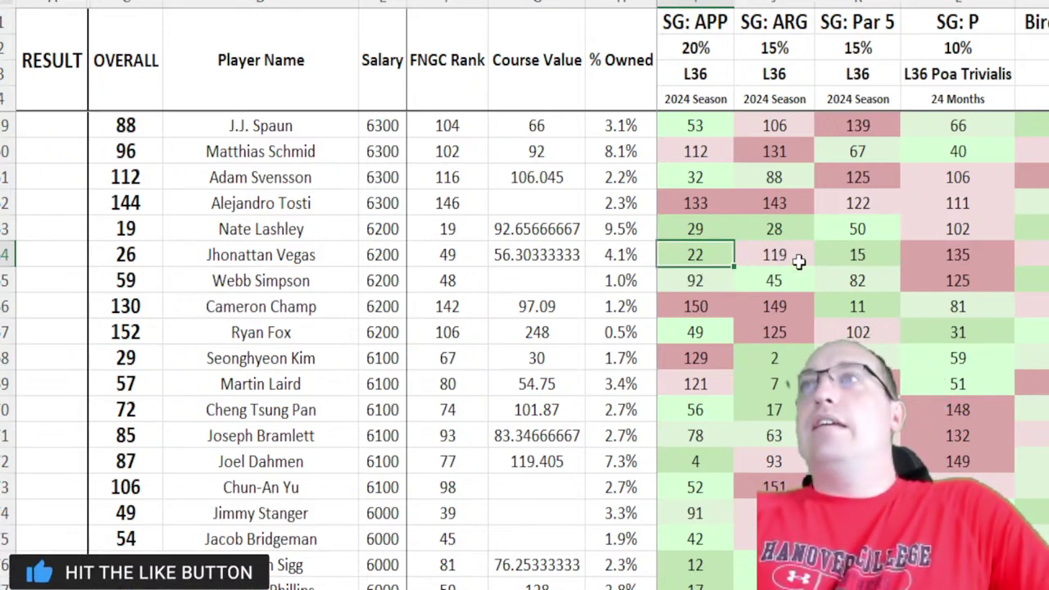
key("Right")
key("Right")
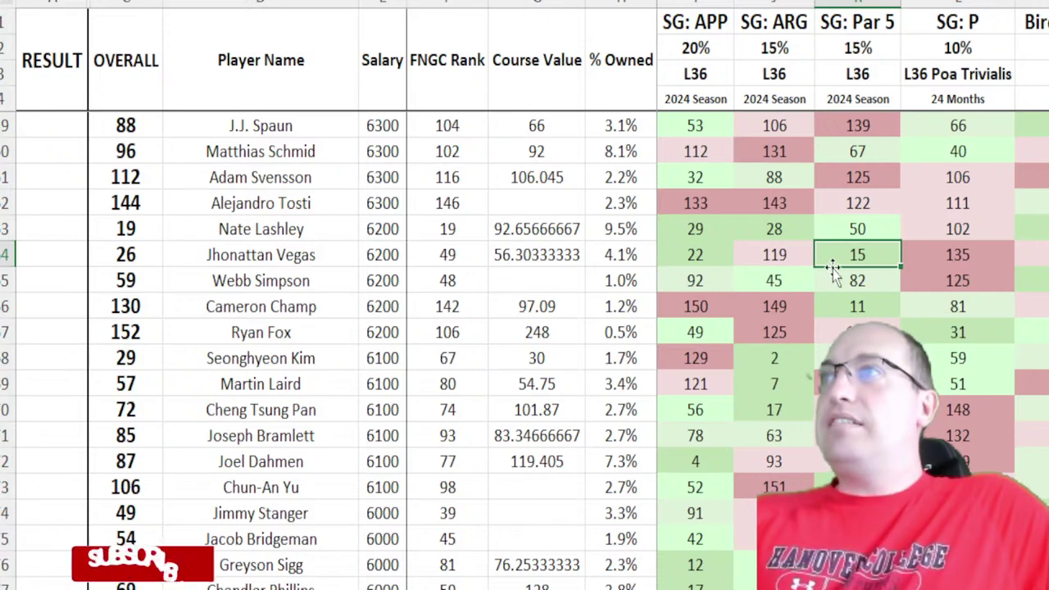
key("Right")
left_click(852, 264)
Step: Review the second 6200-salary player's remaining rankings, from Birdies Gained and SG: Par 4 to GIRs Gained, Sand Saves and Opps Gained
scroll(852, 263, "right", 5)
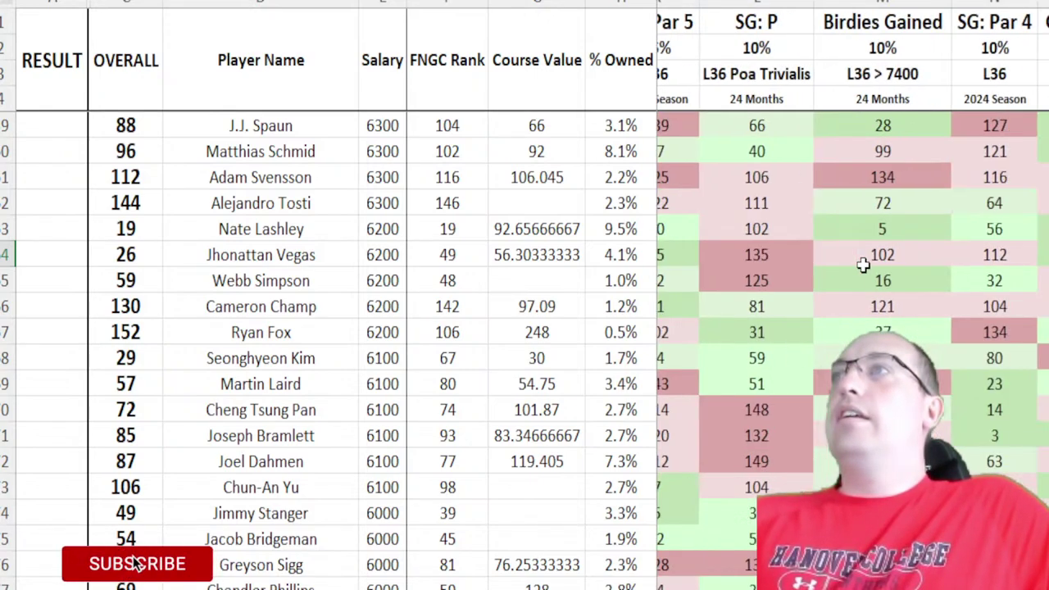
scroll(792, 255, "right", 1)
left_click(792, 254)
key("Left")
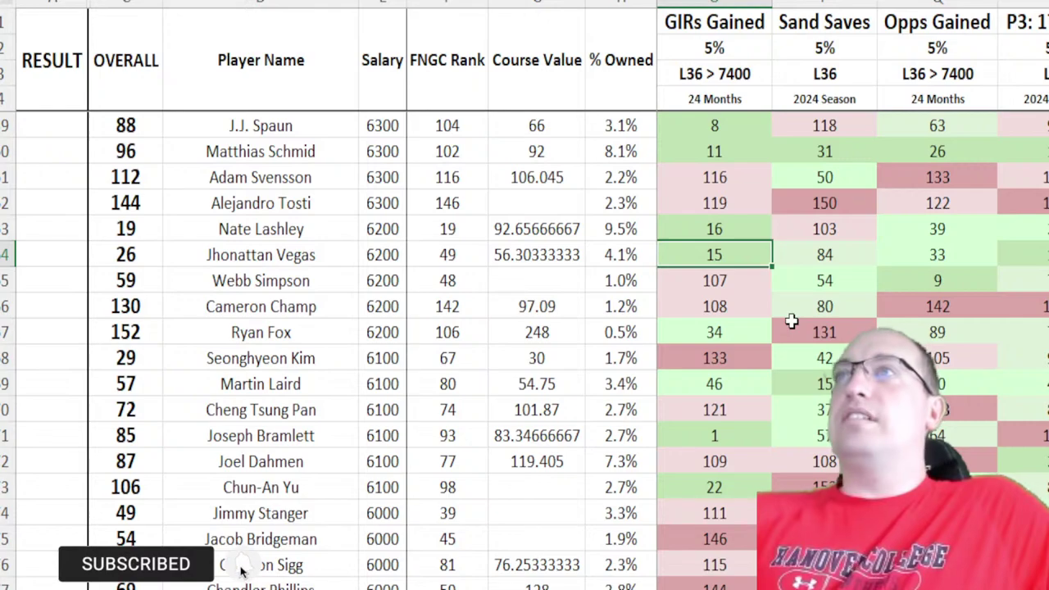
key("Right")
key("Right")
key("Left")
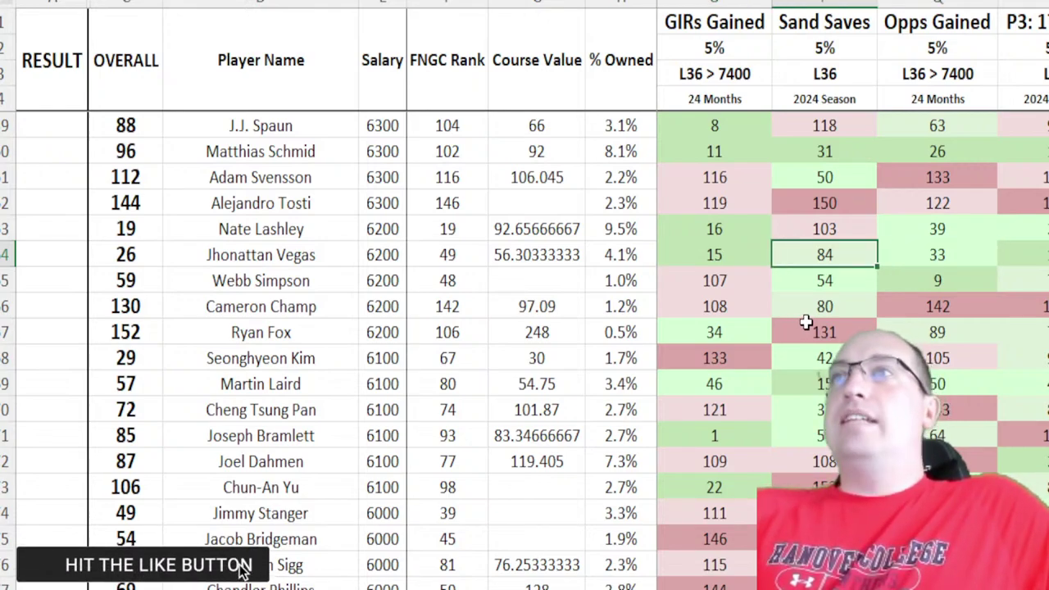
Step: Return to the start of the second 6200-salary player's row and highlight his summary figures from OVERALL through % Owned again
key("Left")
key("Left")
key("Left")
key("Left")
key("Left")
key("Left")
key("Left")
key("Left")
key("Left")
key("Left")
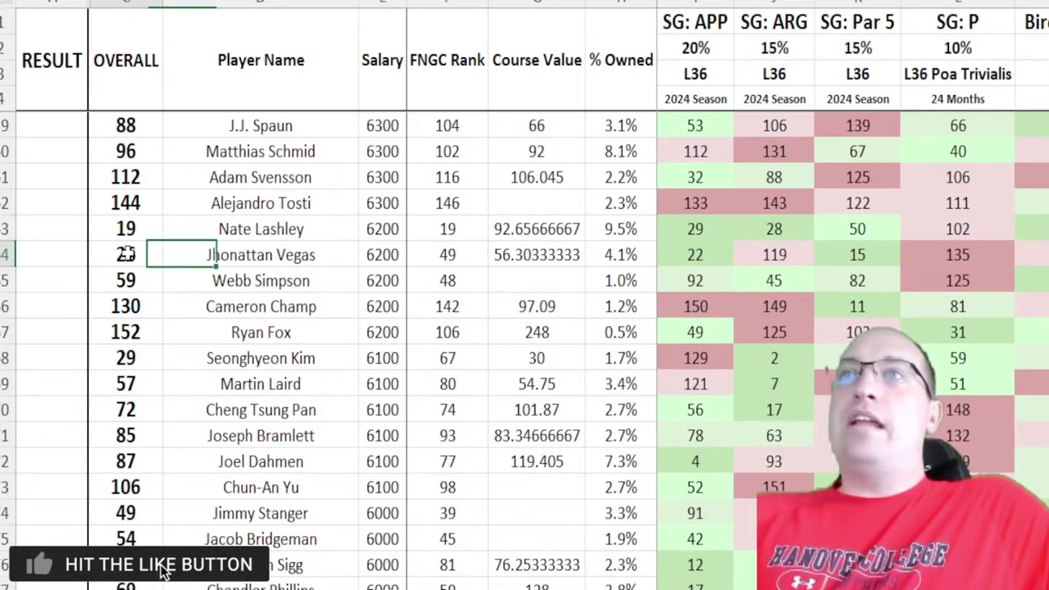
left_click_drag(127, 255, 625, 255)
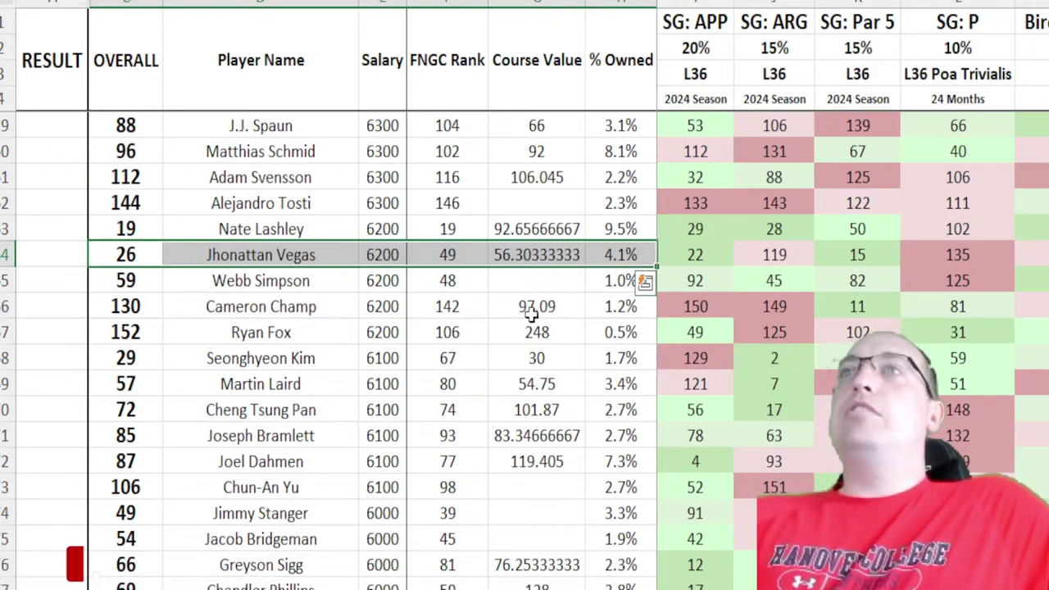
Step: Look through the players with salaries from 6100 down to 5700
scroll(582, 317, "down", 3)
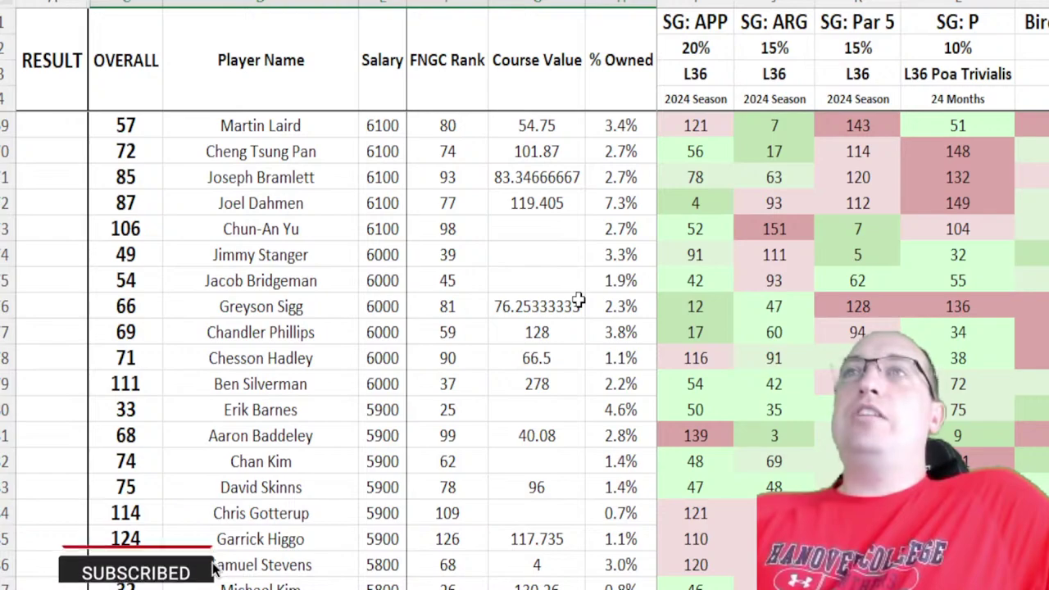
scroll(586, 291, "down", 4)
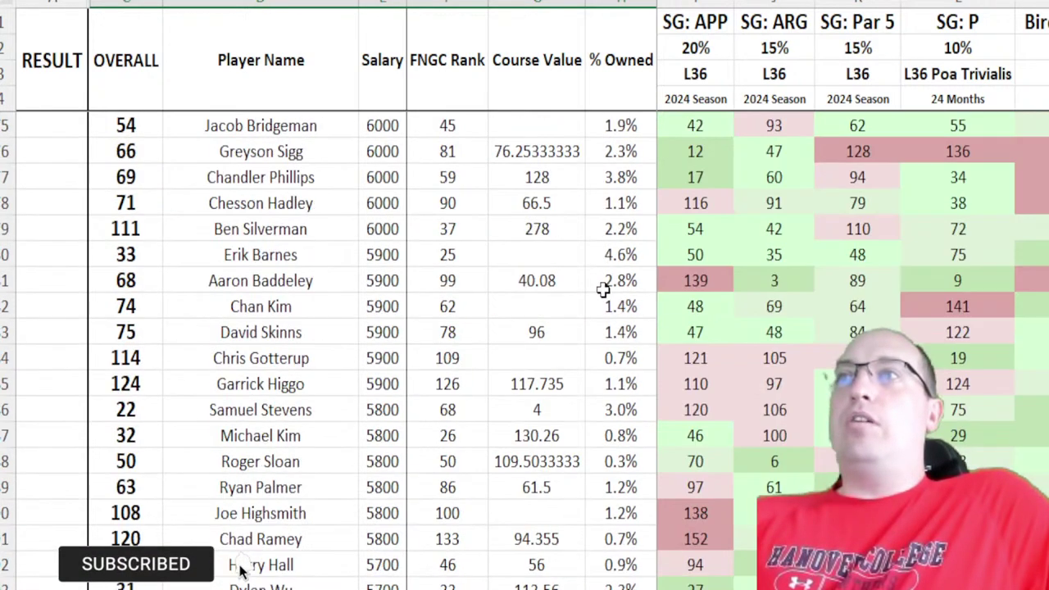
Step: Examine Samuel Stevens's row from overall rank through ownership, plus his SG: APP and SG: ARG ranks
left_click(124, 240)
left_click_drag(123, 256, 638, 250)
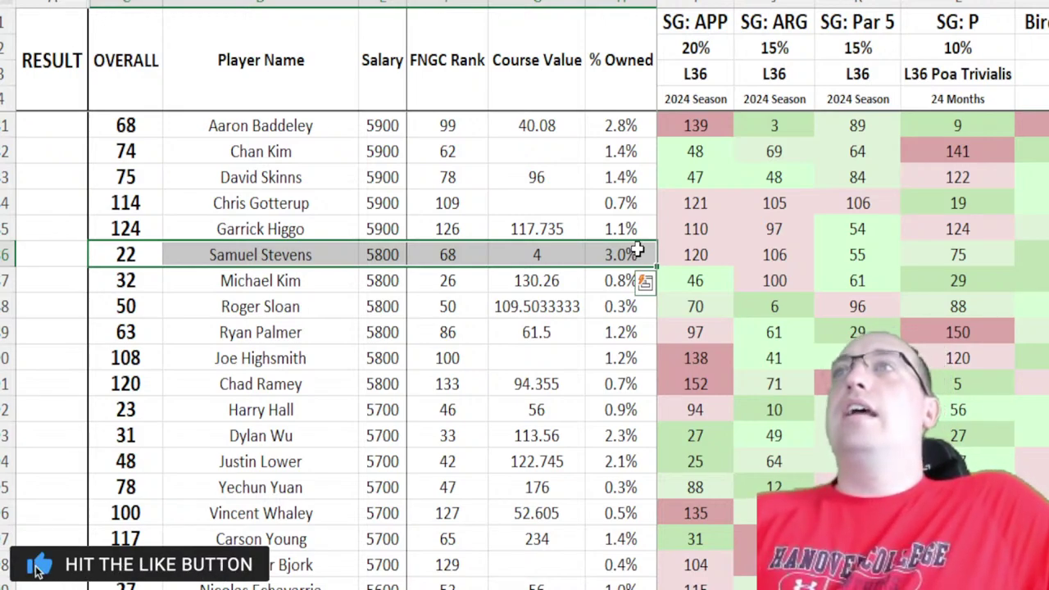
left_click_drag(705, 252, 780, 257)
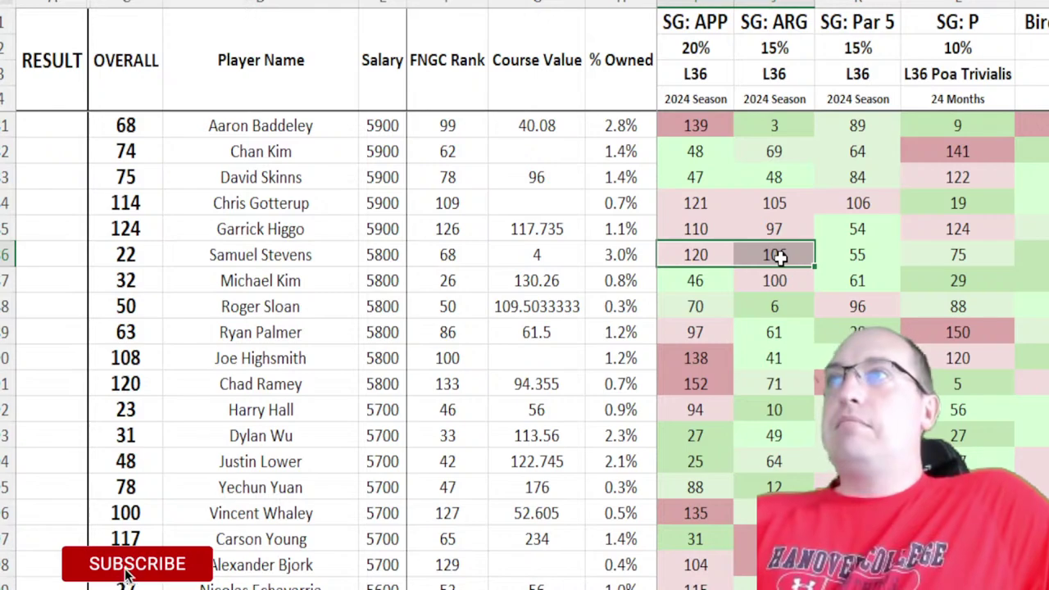
left_click(1017, 254)
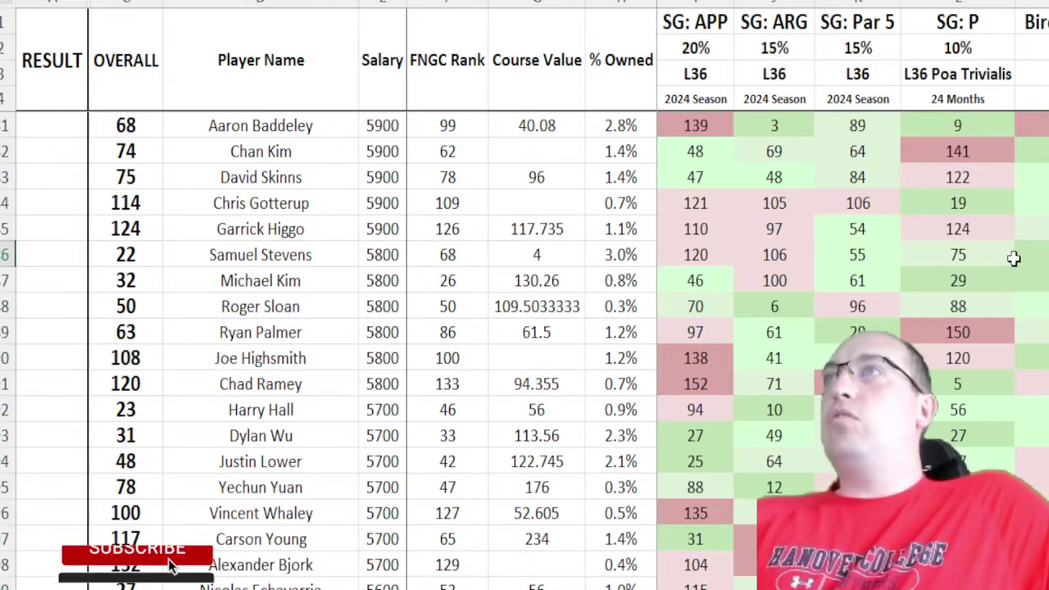
Step: Examine Samuel Stevens's ranks in the columns from Birdies Gained through P3: 175-200
scroll(1015, 257, "right", 3)
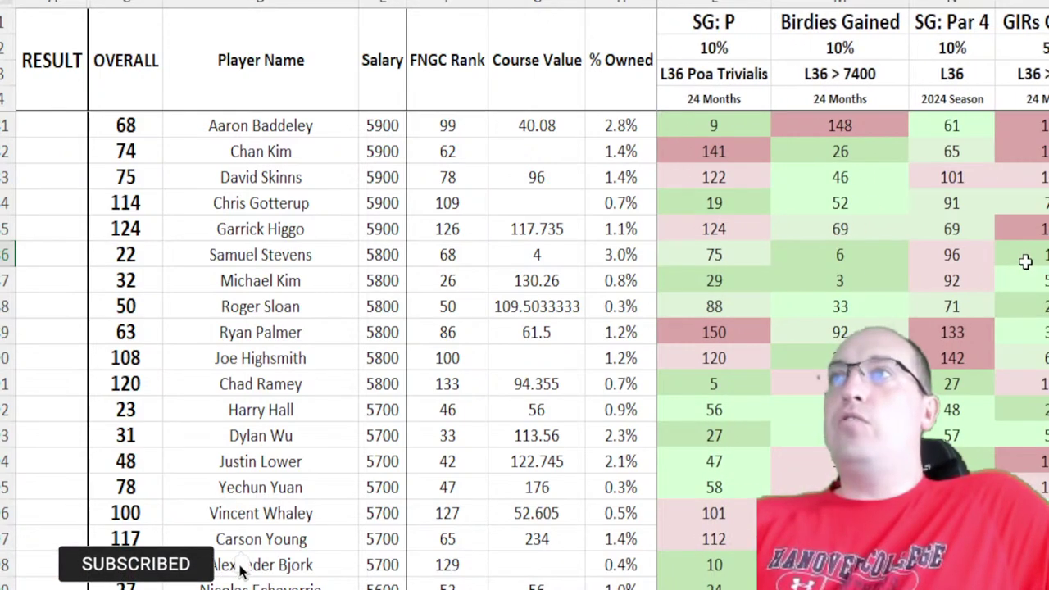
left_click(754, 252)
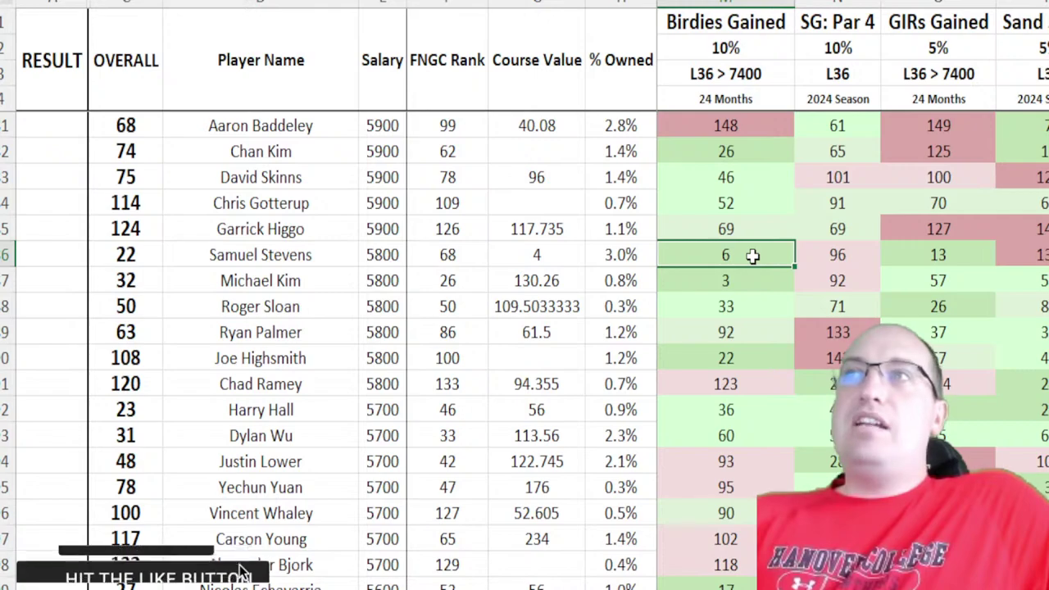
key("Right")
key("Right")
key("Right")
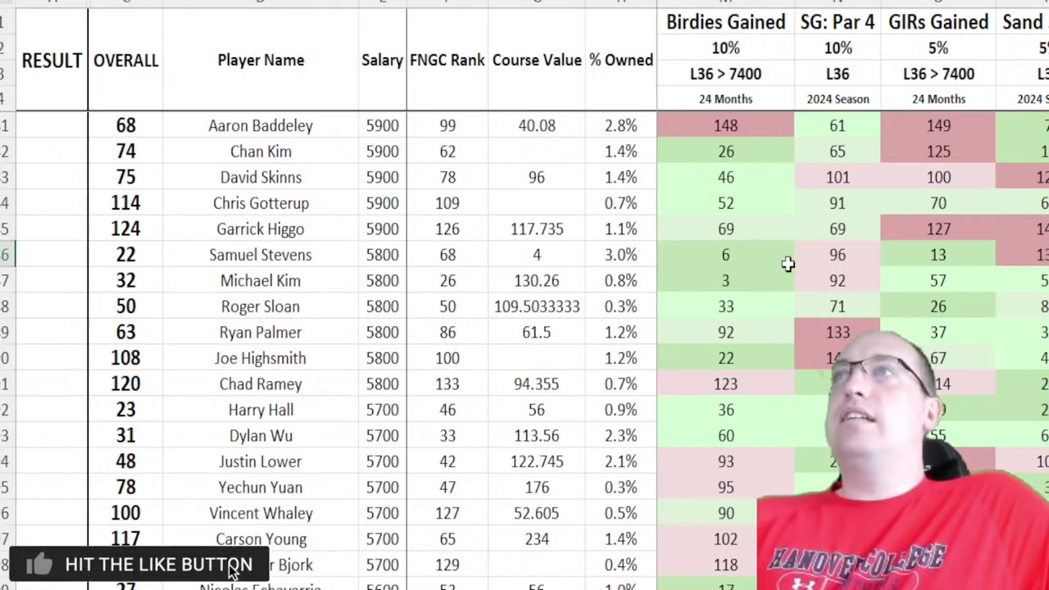
key("Right")
key("Right")
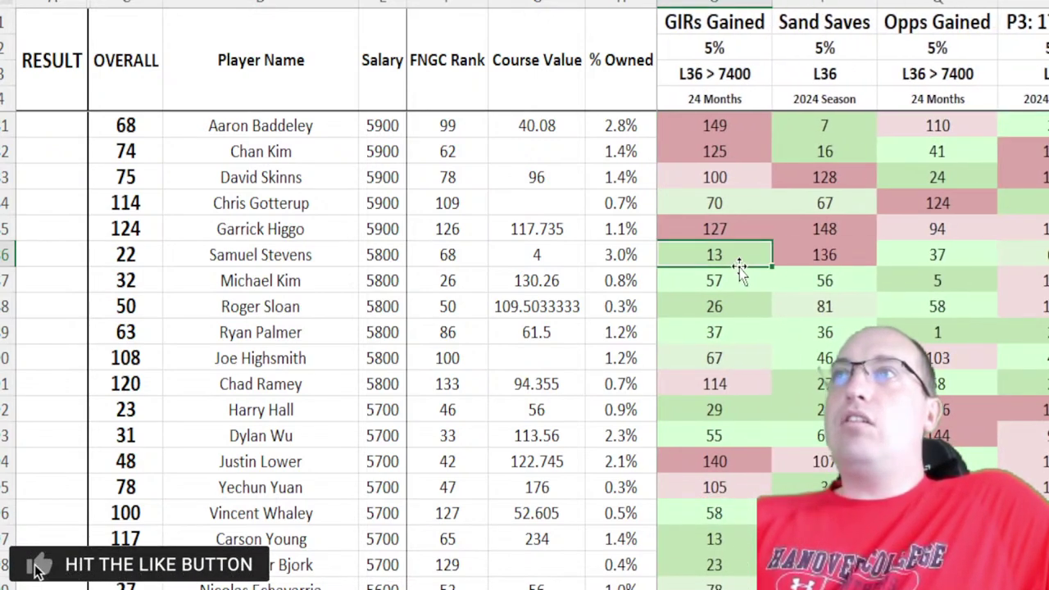
key("Right")
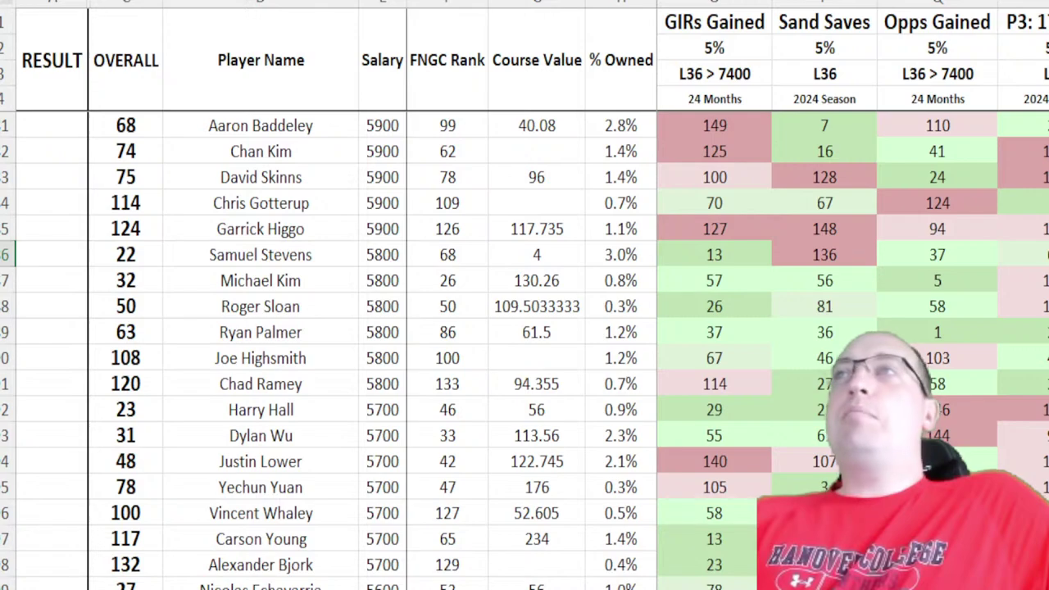
left_click(736, 259)
left_click(498, 256)
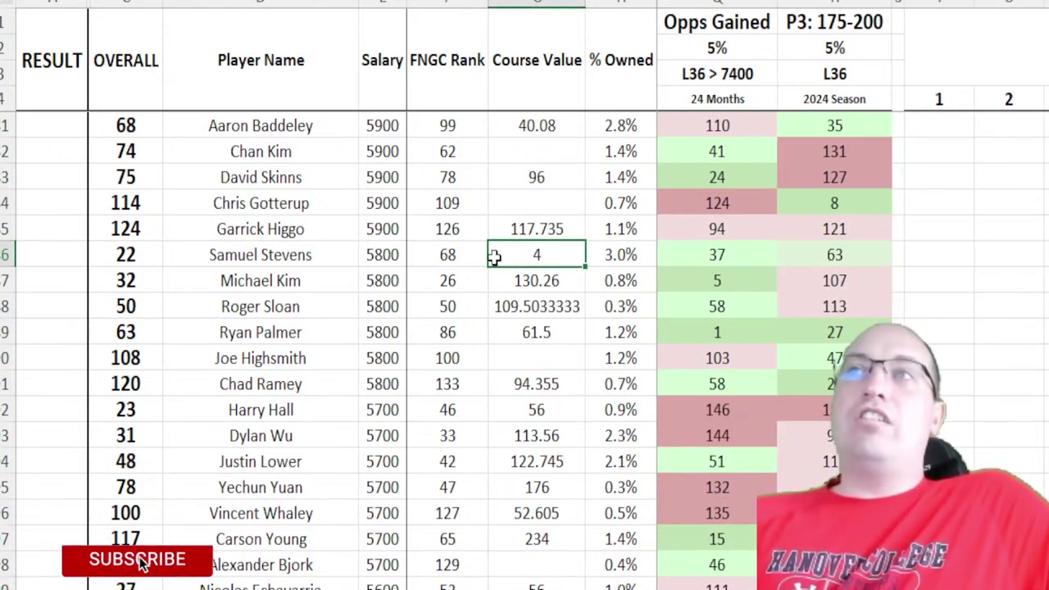
key("Right")
left_click_drag(151, 259, 628, 260)
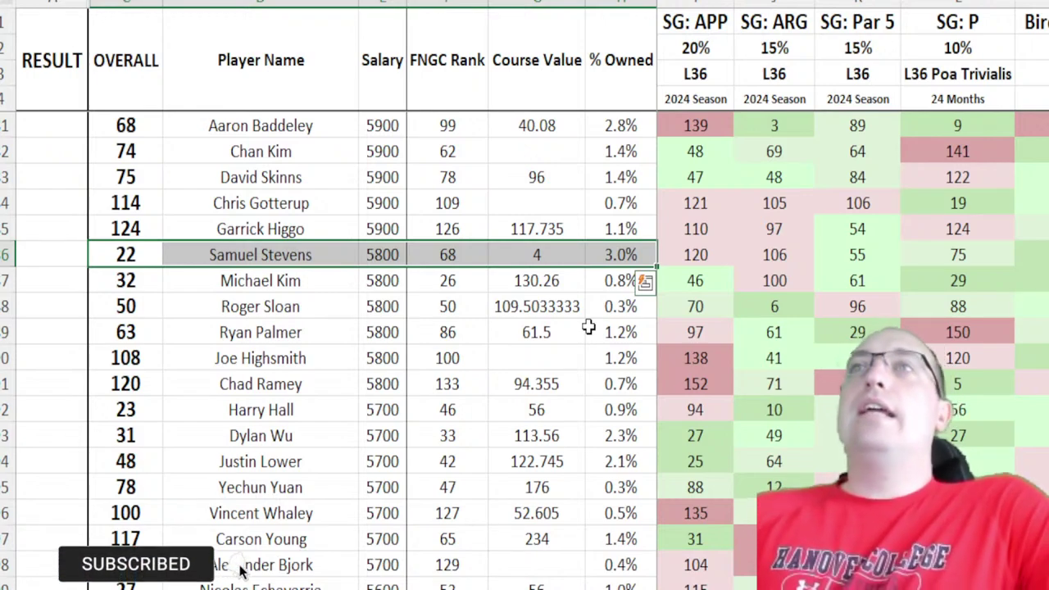
left_click_drag(155, 255, 631, 261)
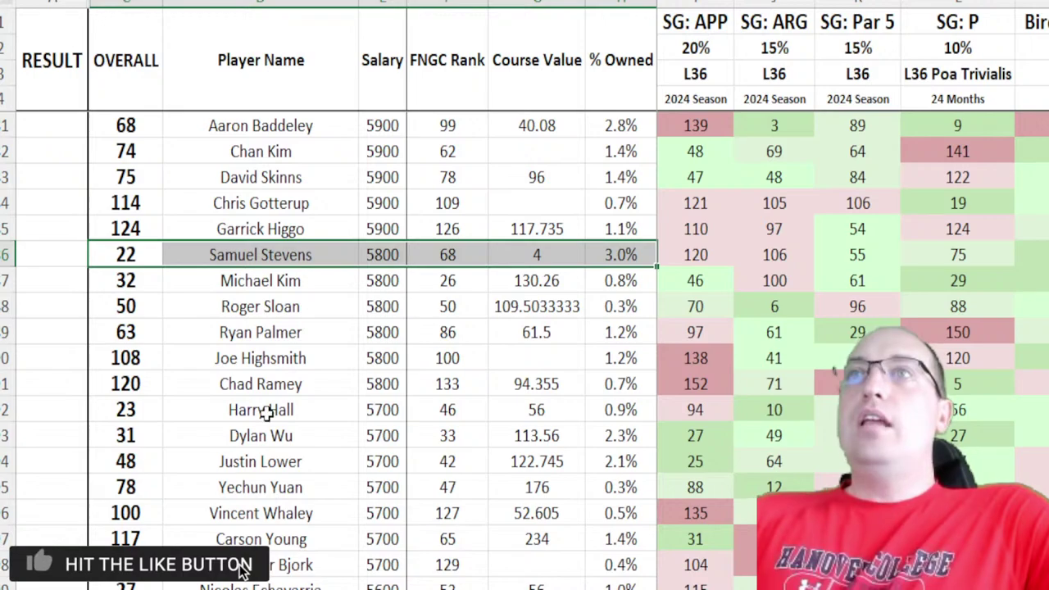
Step: Examine Dylan Wu's approach, around-the-green and putting ranks together with his ownership and course value
left_click(135, 436)
scroll(370, 260, "down", 5)
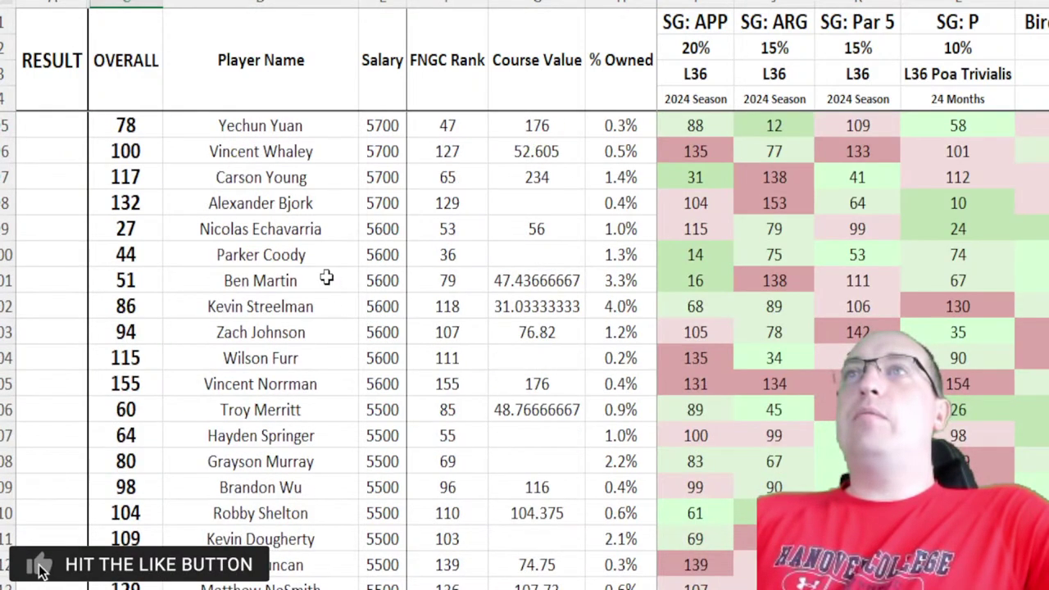
scroll(322, 277, "up", 1)
left_click(707, 175)
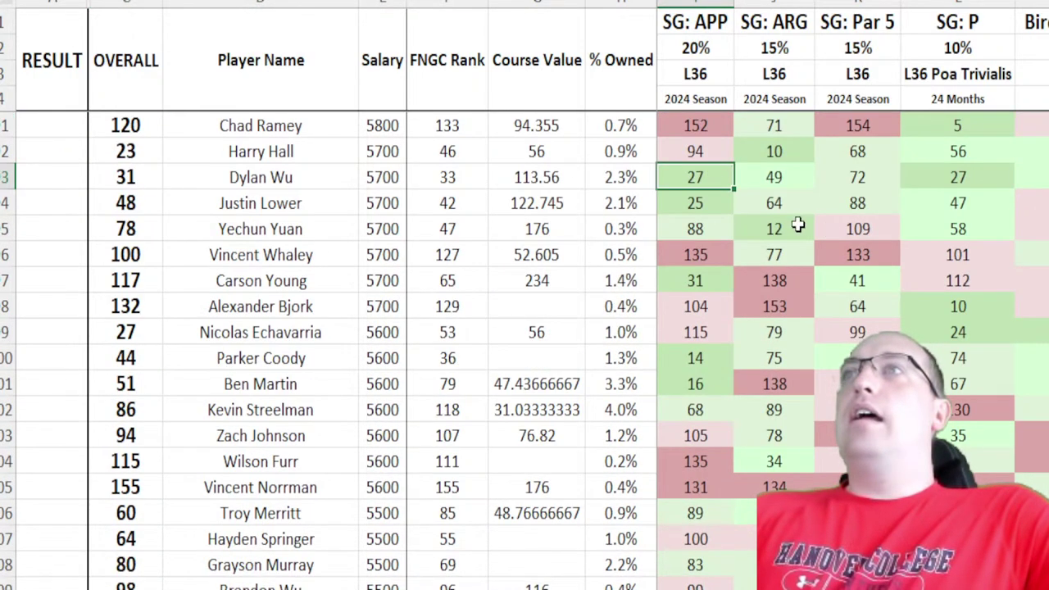
left_click(930, 178)
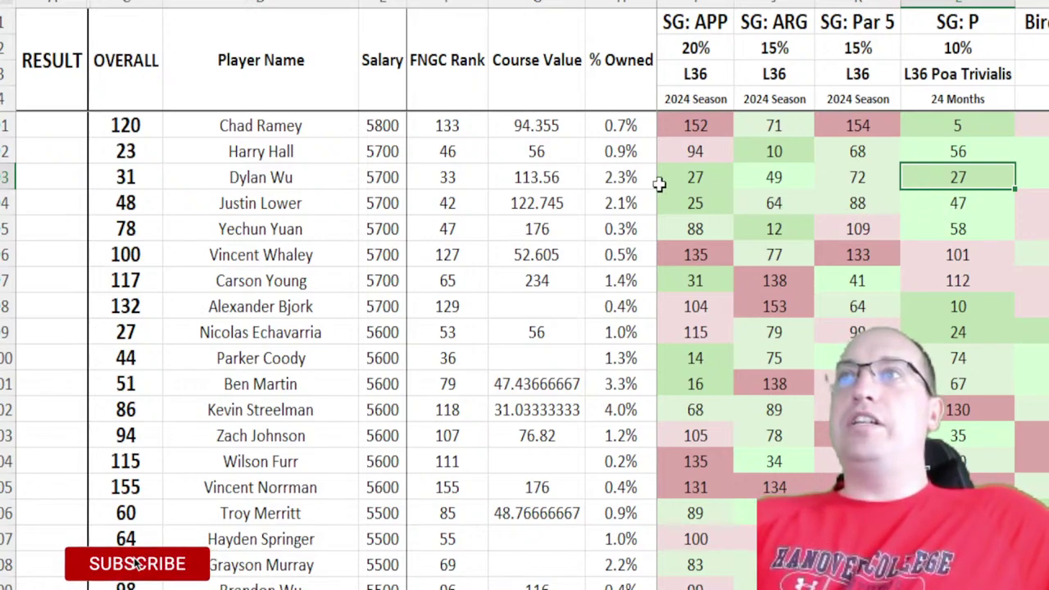
left_click(621, 177)
left_click(551, 177)
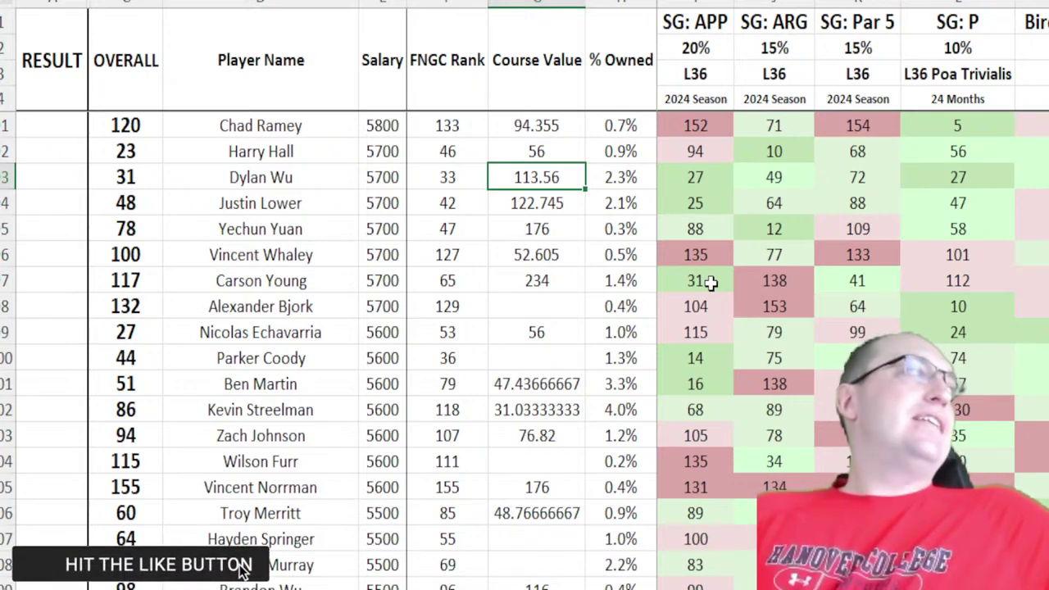
key("Right")
key("Right")
key("Right")
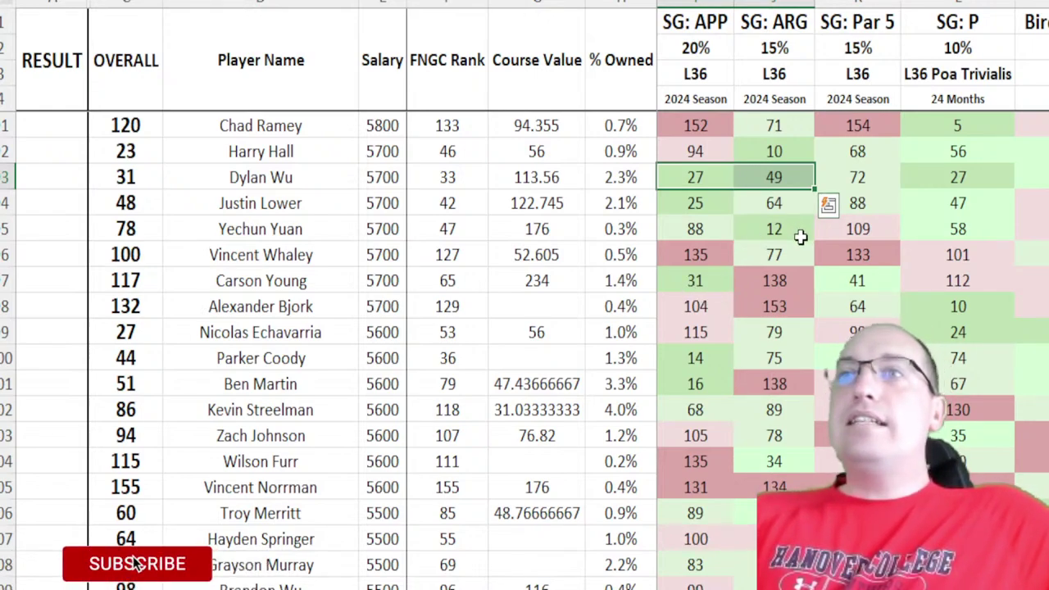
Step: Find Luke Donald among the 5100-salary players and examine his course value and strokes-gained ranks
scroll(685, 237, "down", 2)
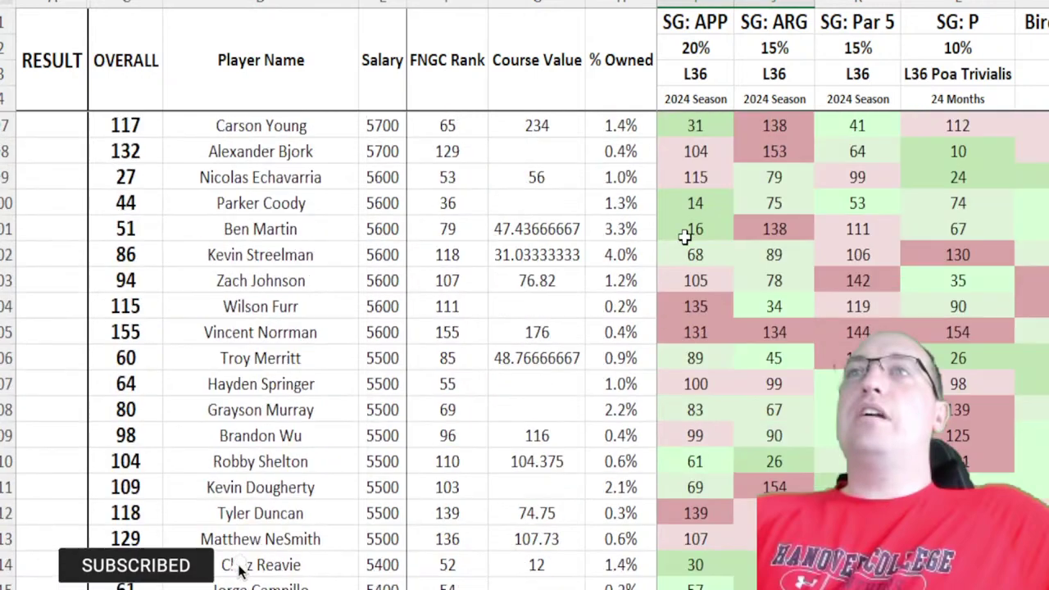
scroll(689, 233, "down", 3)
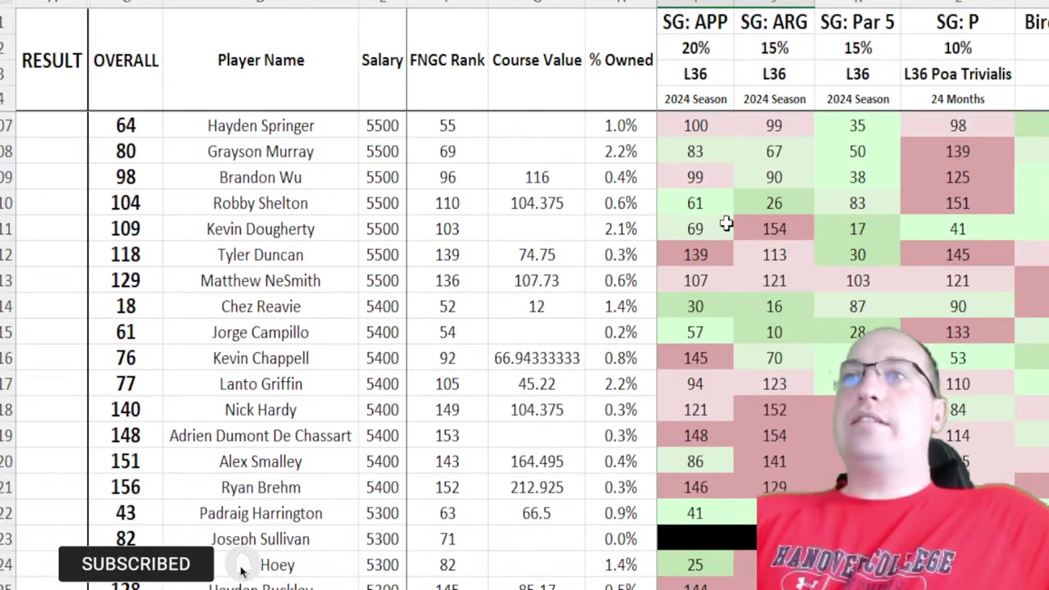
scroll(726, 224, "down", 9)
left_click_drag(149, 182, 1037, 177)
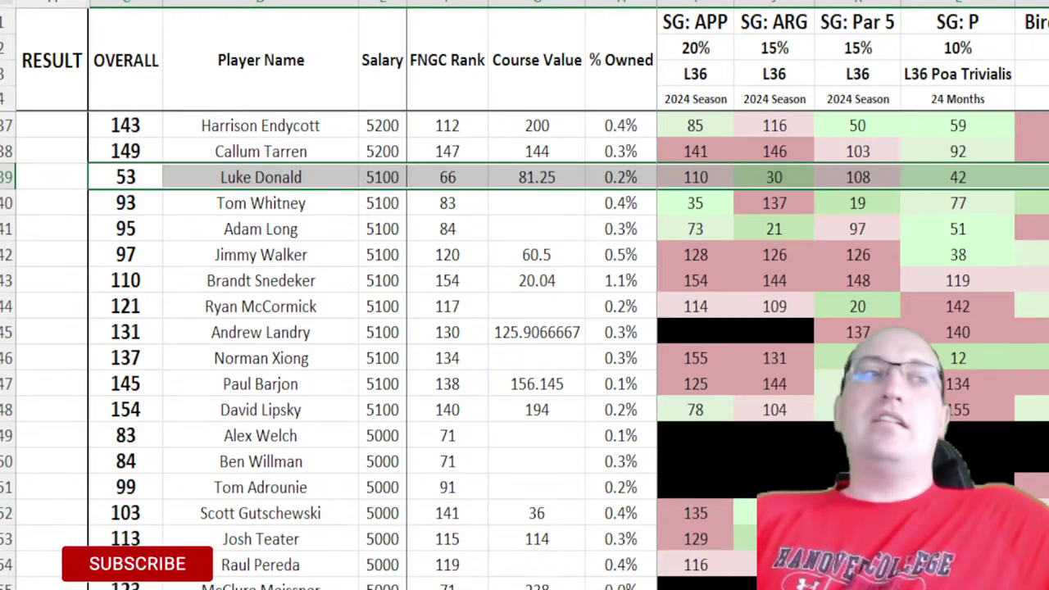
left_click(504, 183)
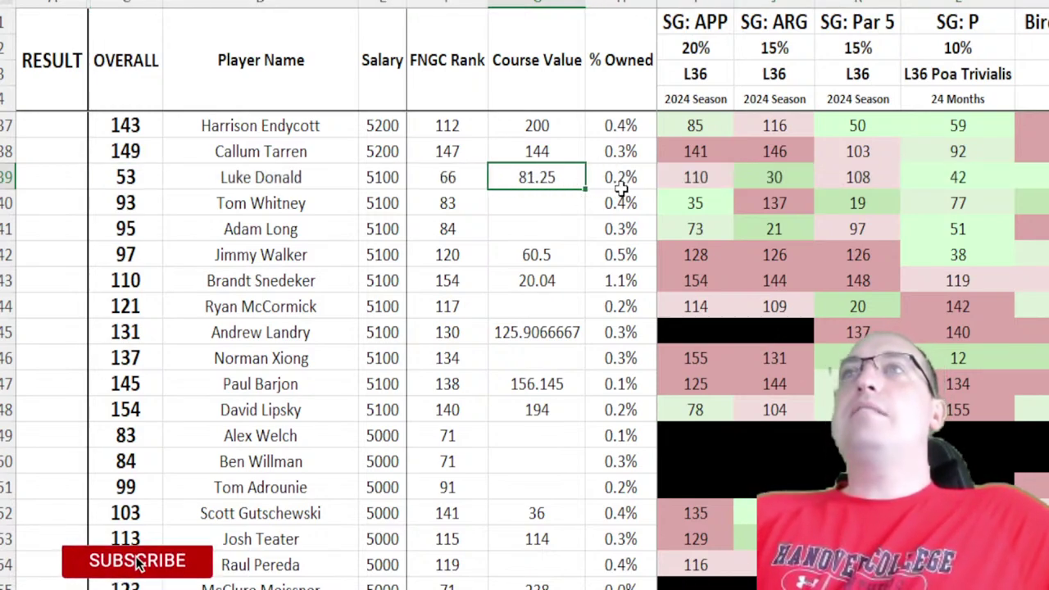
left_click(718, 170)
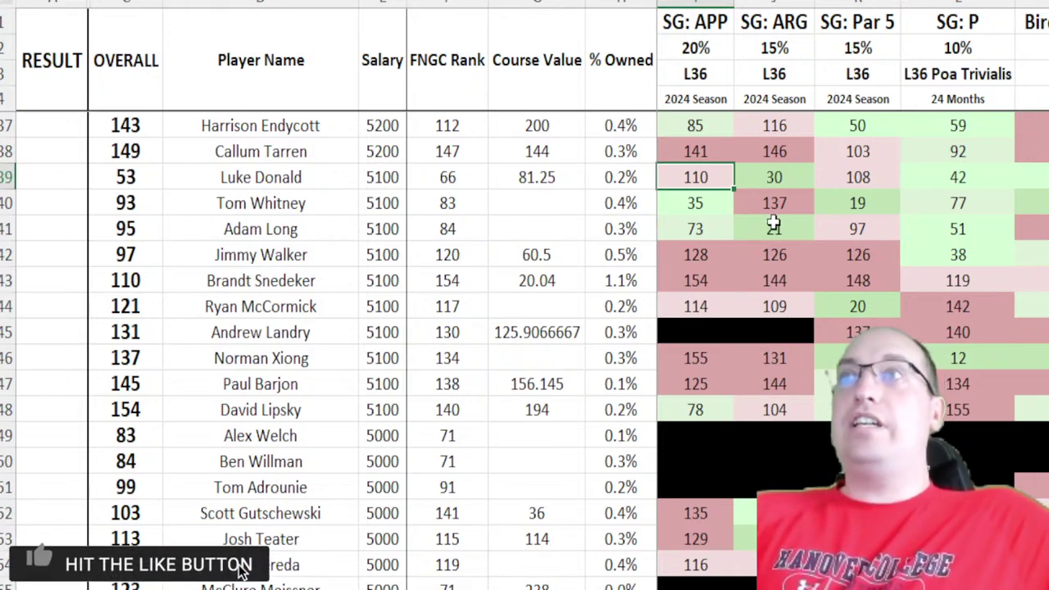
left_click(792, 178)
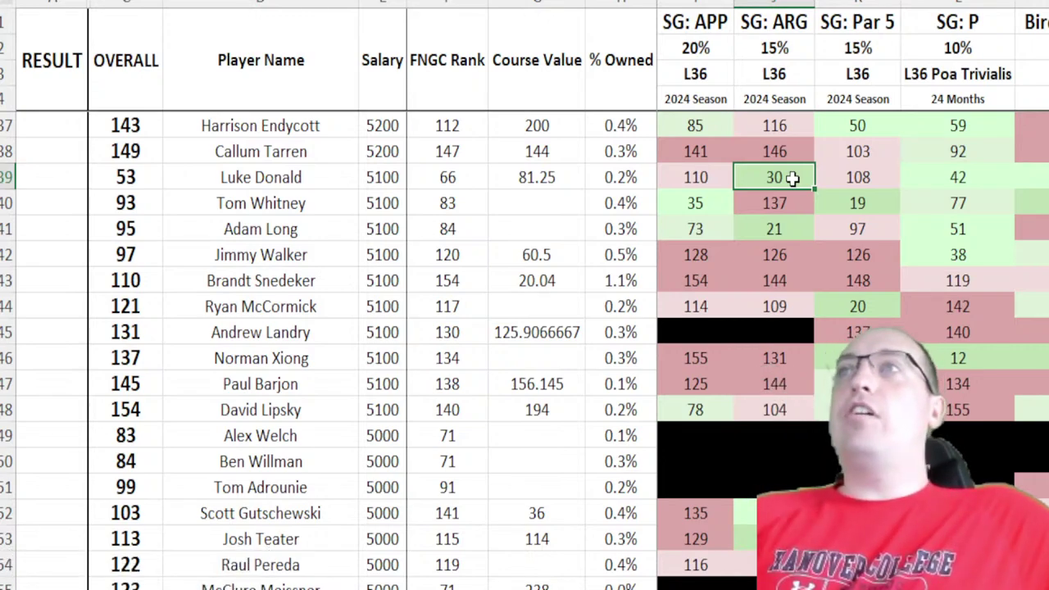
left_click(957, 172)
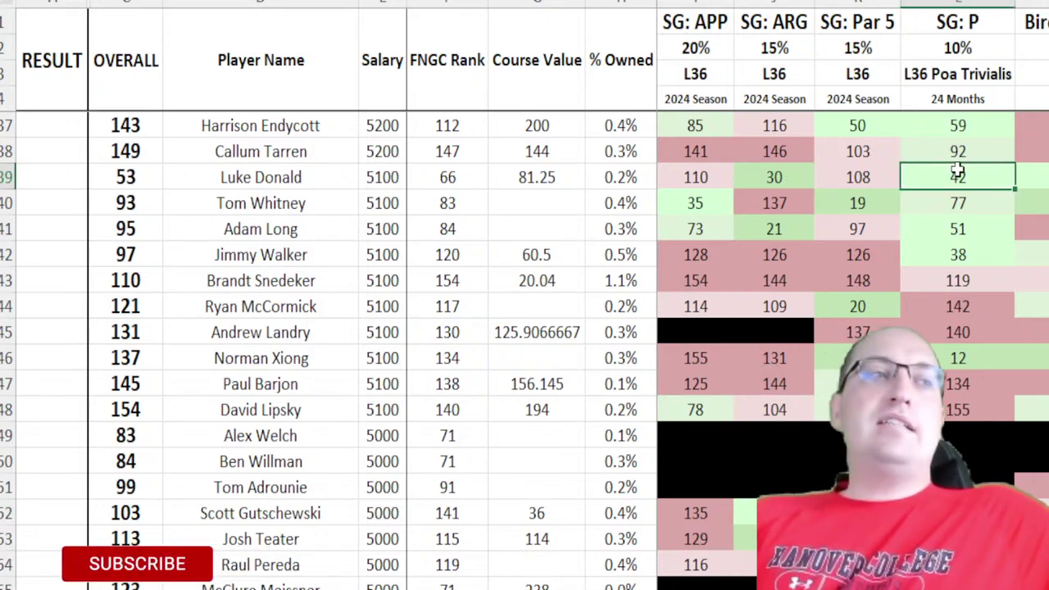
key("Left")
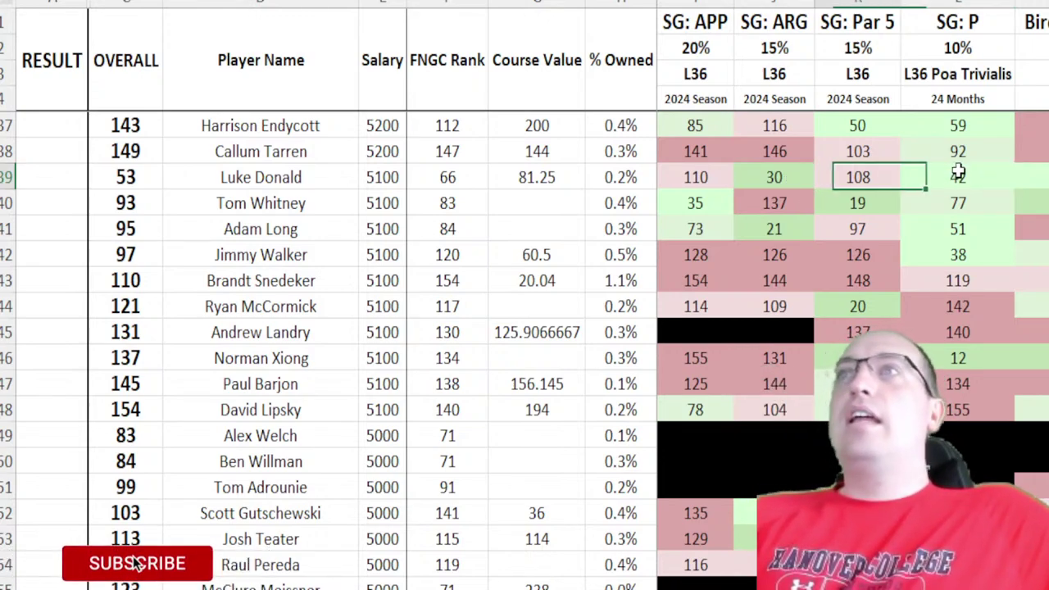
key("Left")
key("Home")
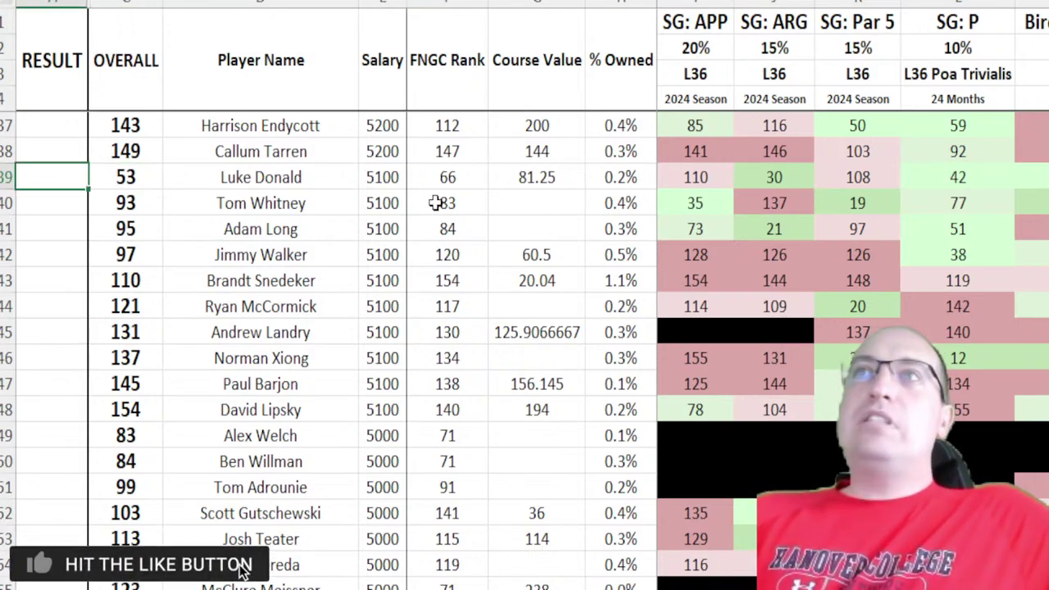
Step: Return to the 5700 and 5600 salary players and highlight Dylan Wu's and Nicolas Echavarria's cells from overall rank to ownership
scroll(435, 202, "up", 2)
scroll(662, 279, "up", 3)
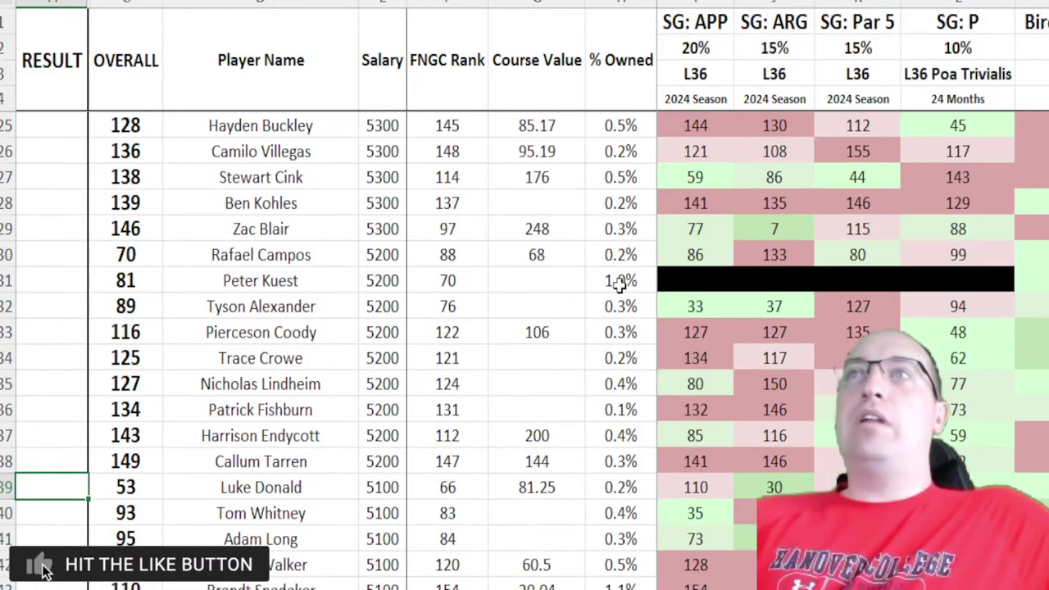
scroll(614, 282, "up", 4)
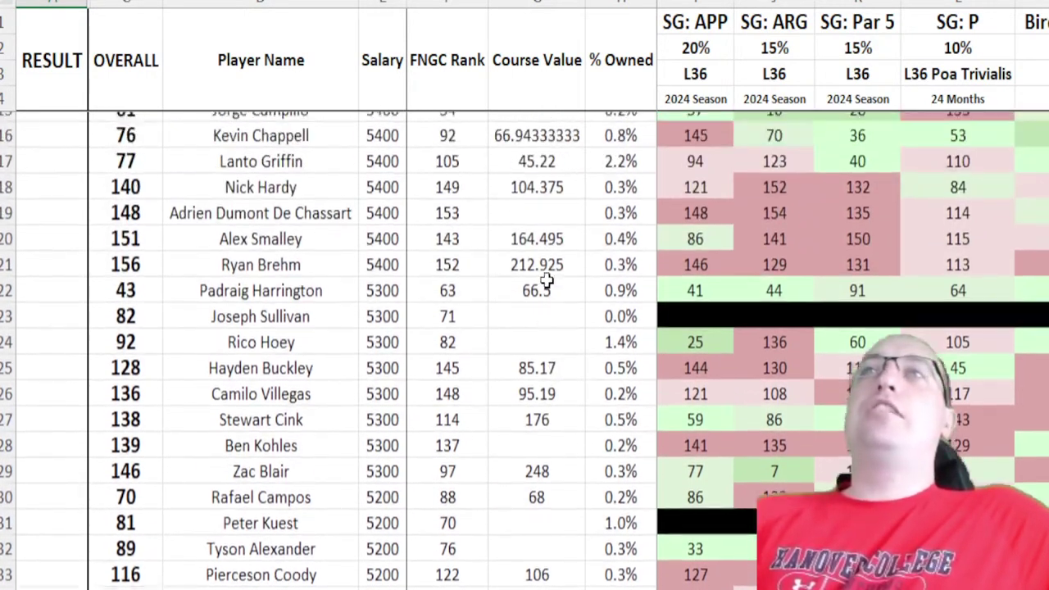
scroll(449, 308, "up", 2)
scroll(339, 311, "up", 4)
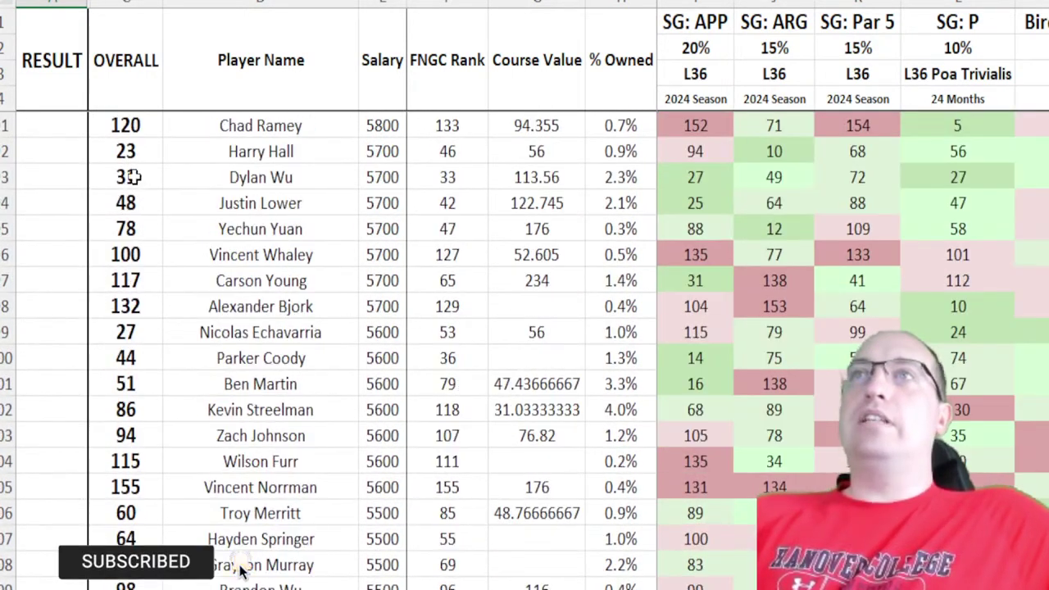
left_click_drag(129, 175, 647, 177)
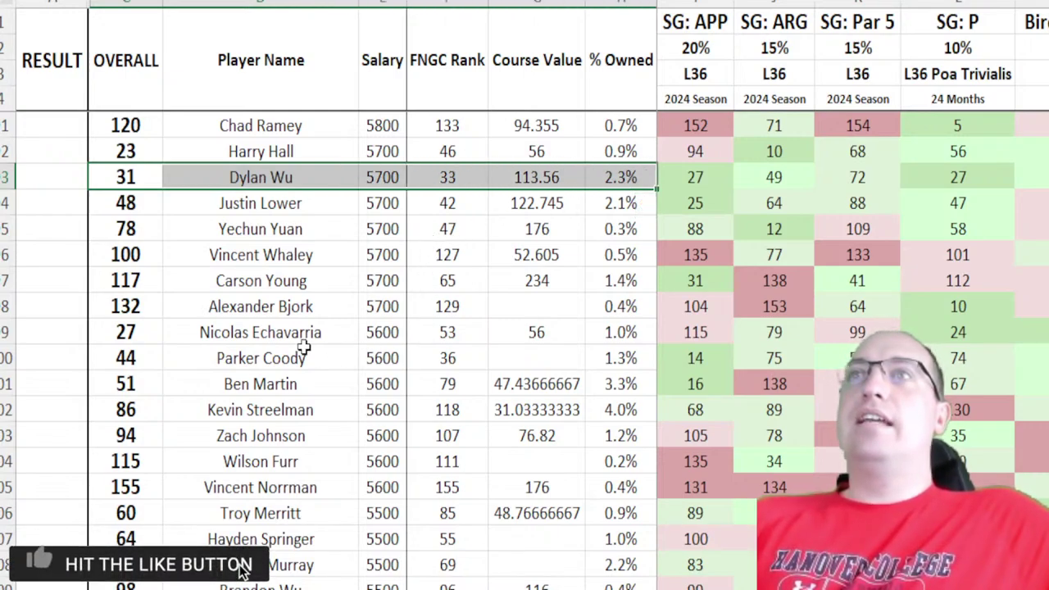
left_click_drag(135, 330, 502, 327)
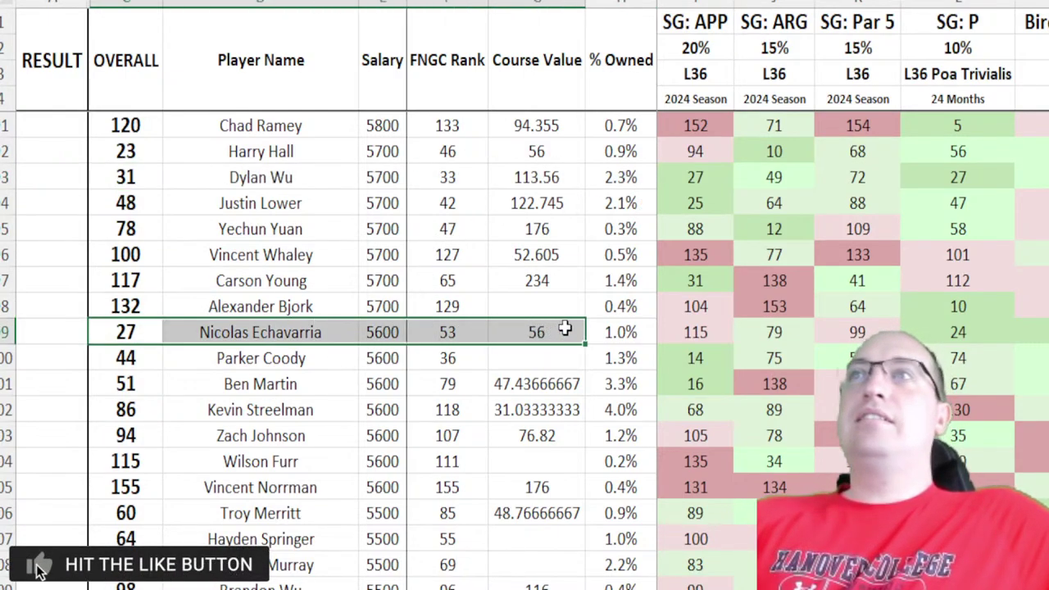
left_click_drag(566, 330, 616, 329)
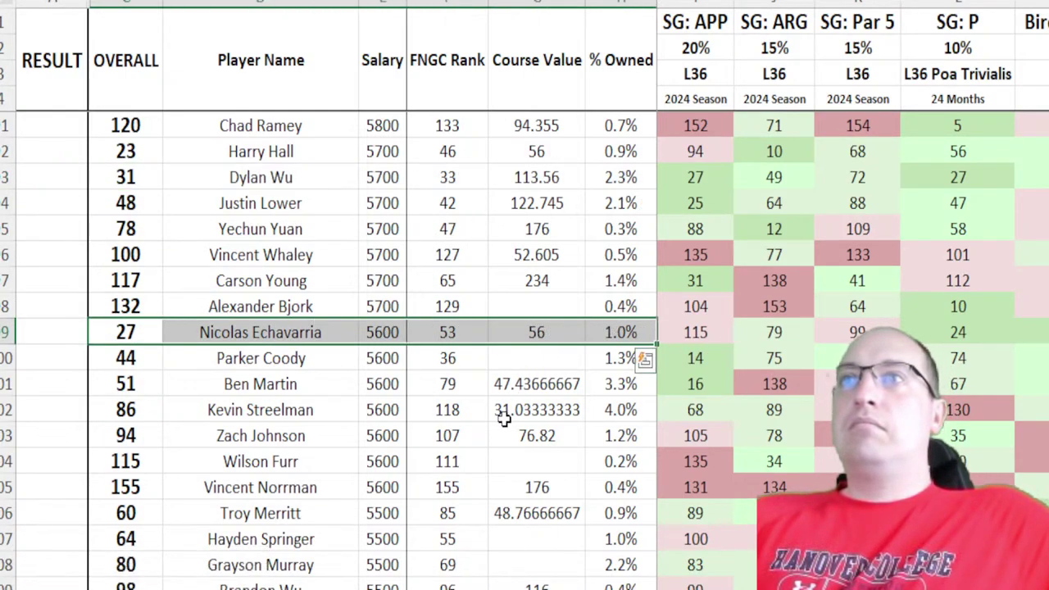
Step: Find Chez Reavie among the 5400-salary players and examine his summary cells, including his FNGC rank
scroll(516, 412, "down", 8)
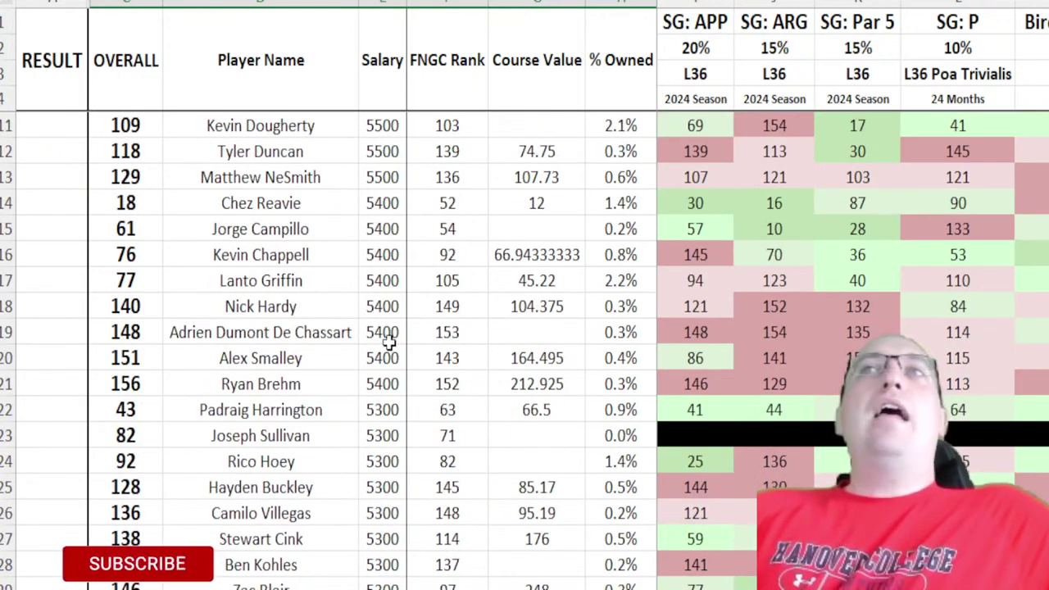
scroll(149, 169, "up", 1)
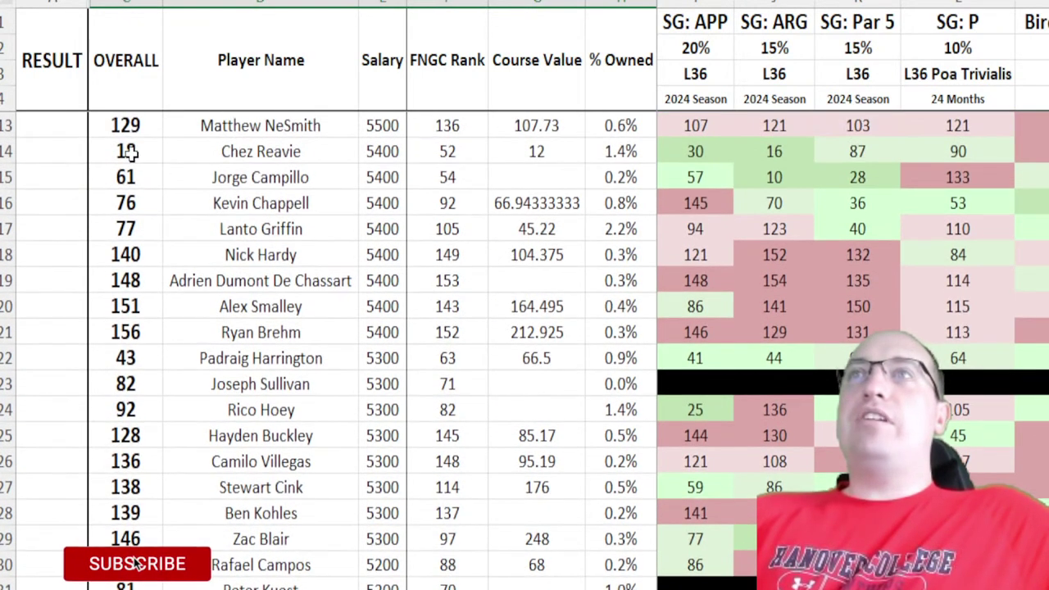
left_click_drag(127, 150, 594, 156)
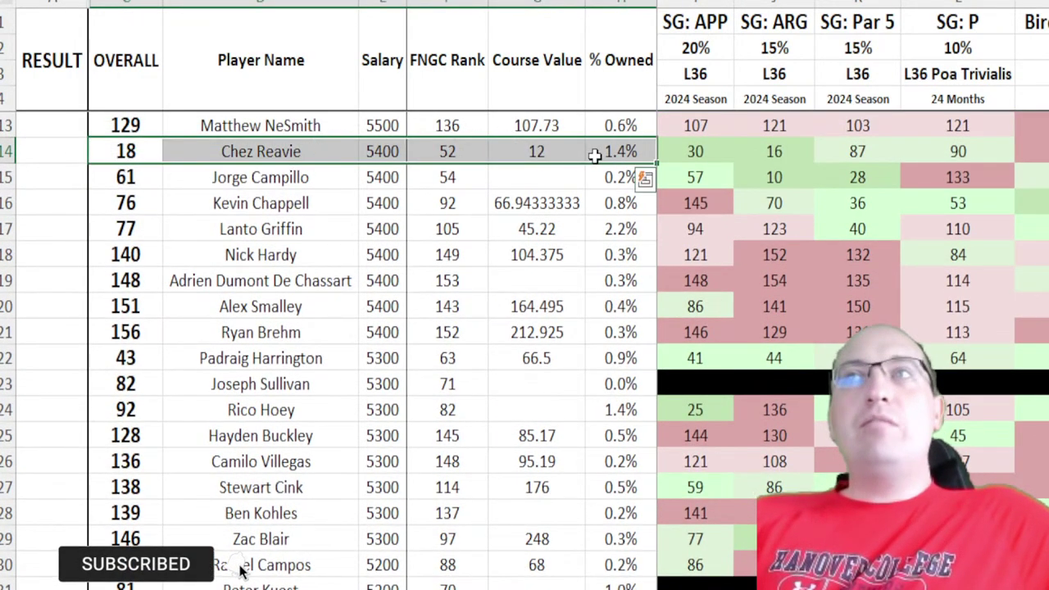
left_click(434, 150)
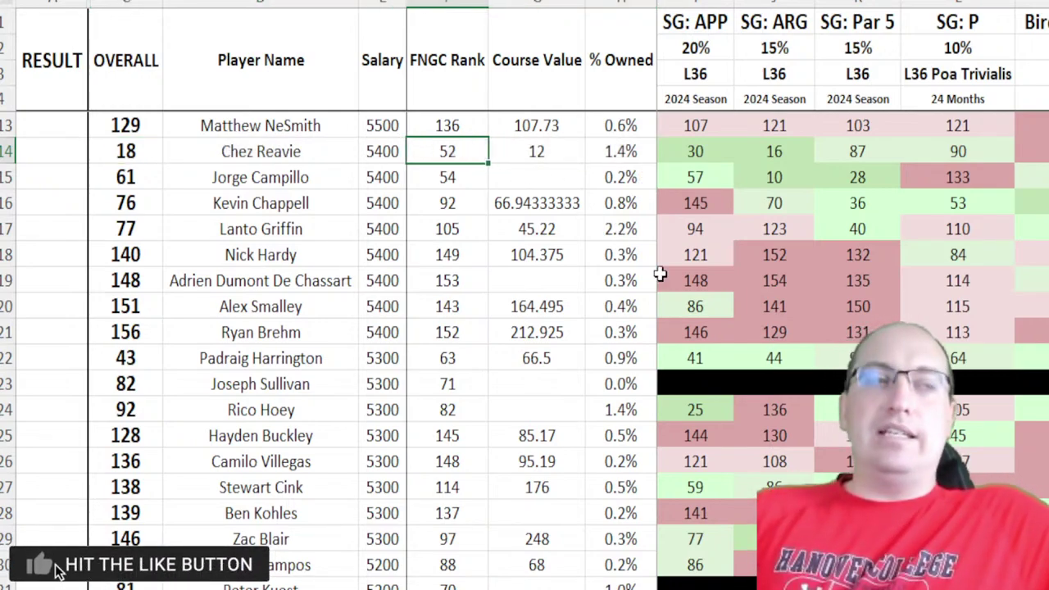
Step: Examine Chez Reavie's overall rank, course value and ownership together with his approach, around-the-green and putting ranks
left_click(132, 147)
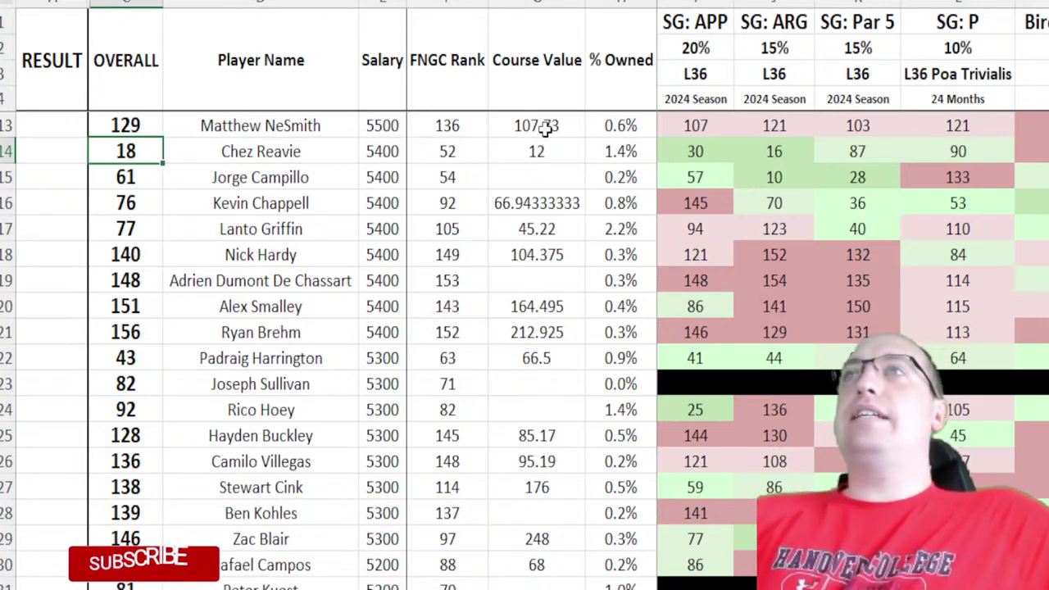
left_click(551, 159)
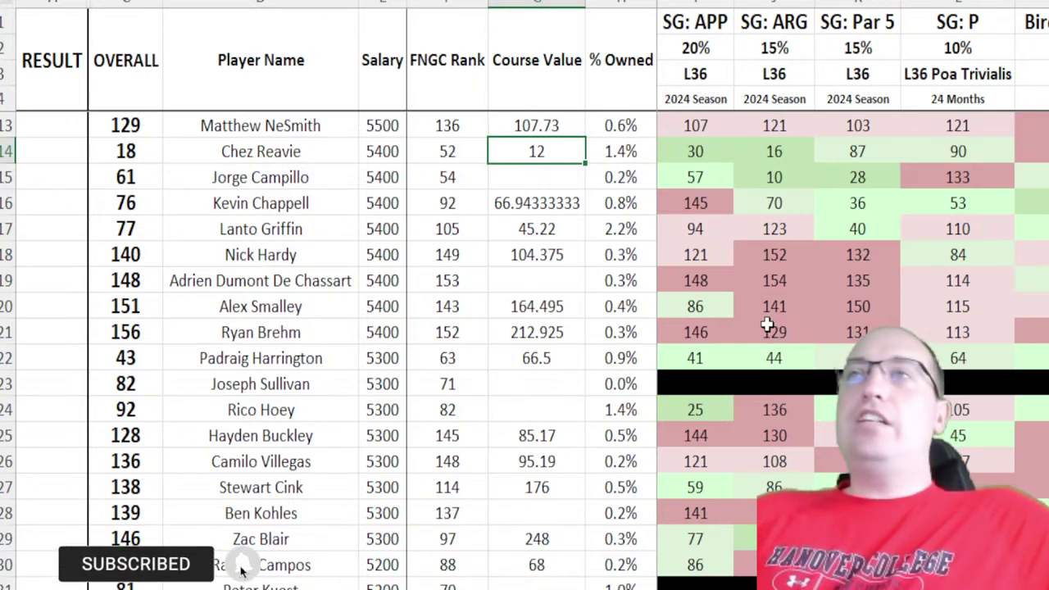
key("Right")
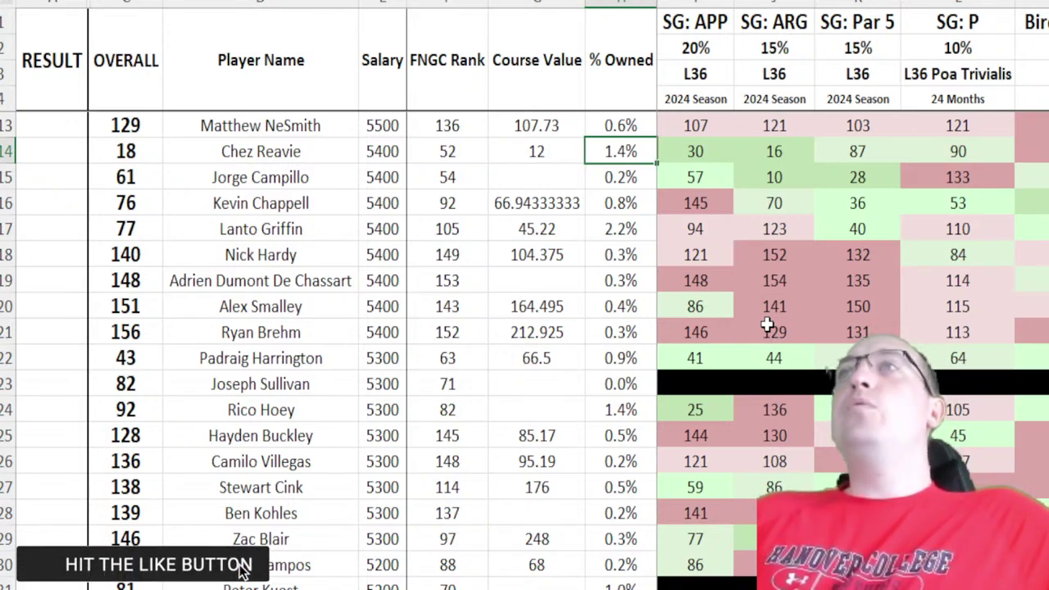
key("Right")
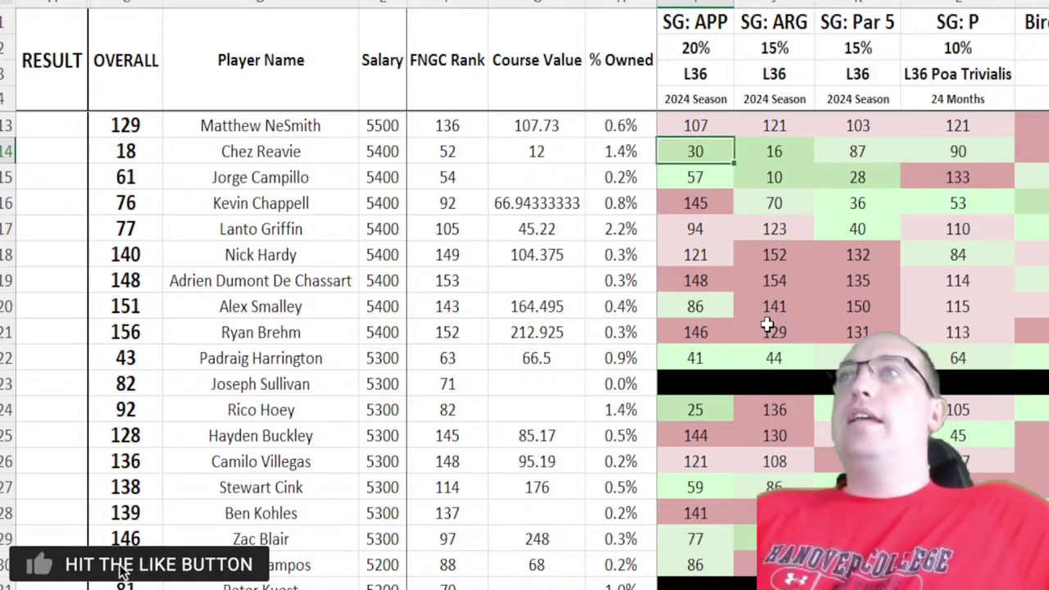
key("shift+Right")
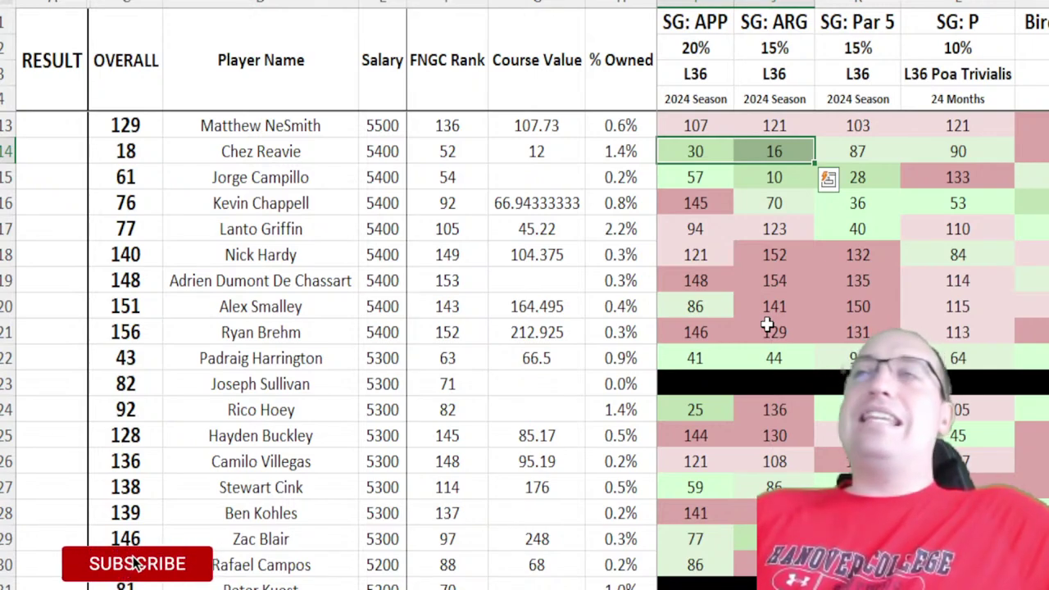
key("Right")
key("Right")
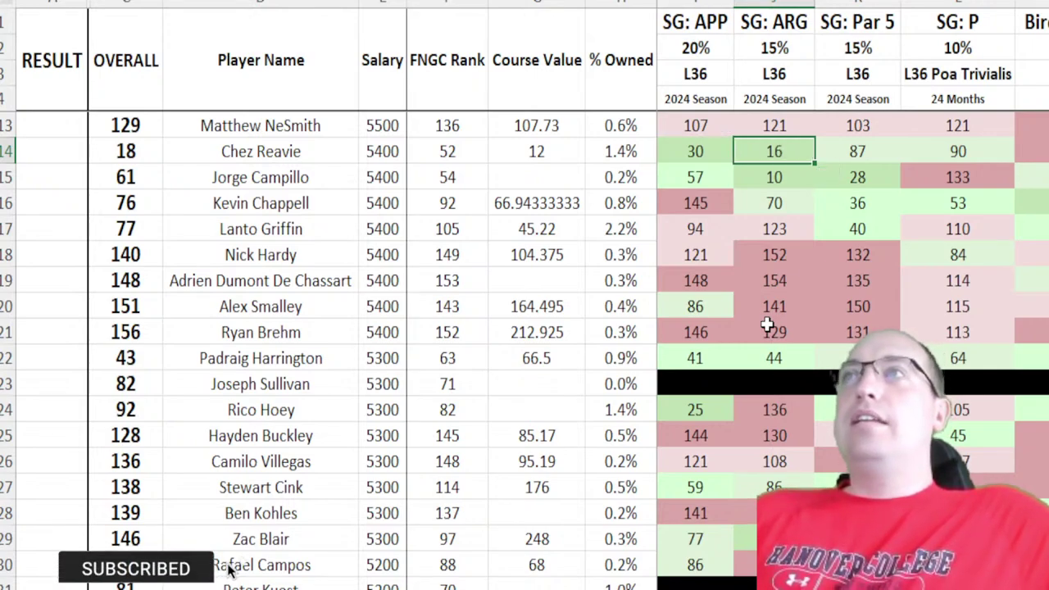
key("Right")
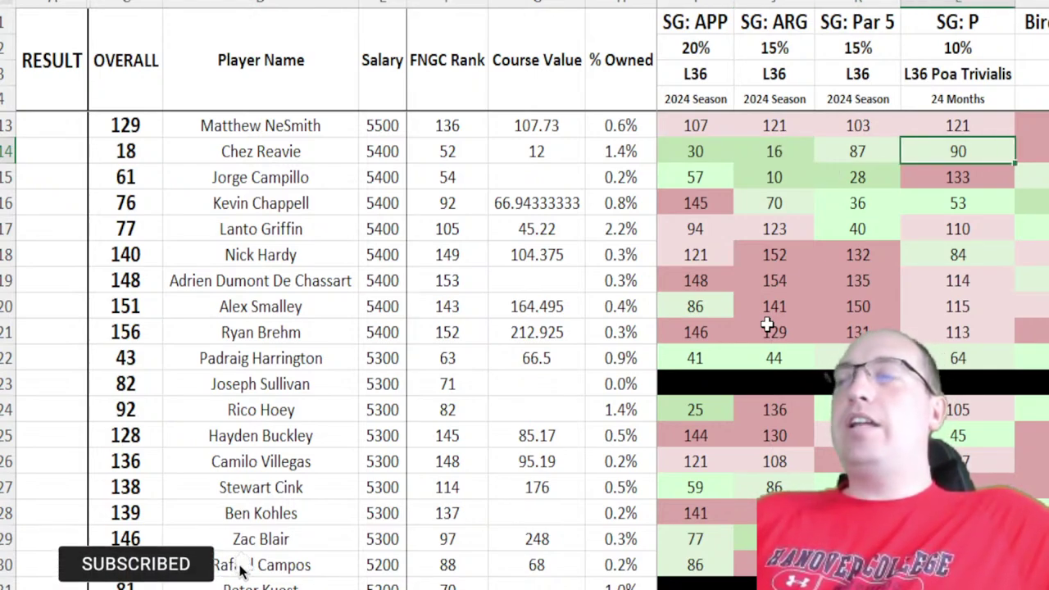
Step: Examine Chez Reavie's birdies gained, GIRs gained, sand saves and opportunities gained ranks
key("Right")
key("Right")
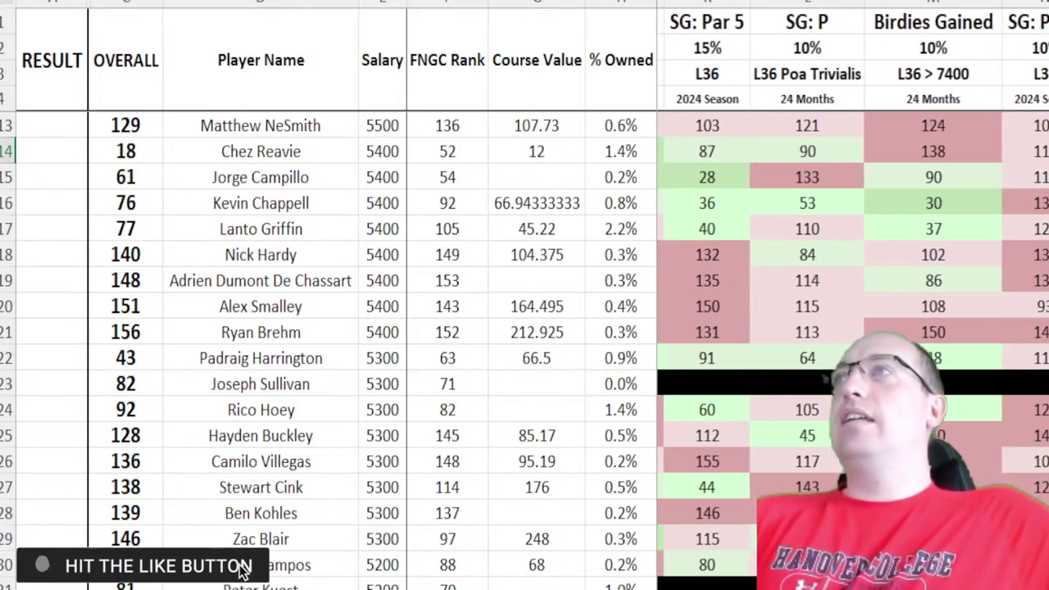
key("Right")
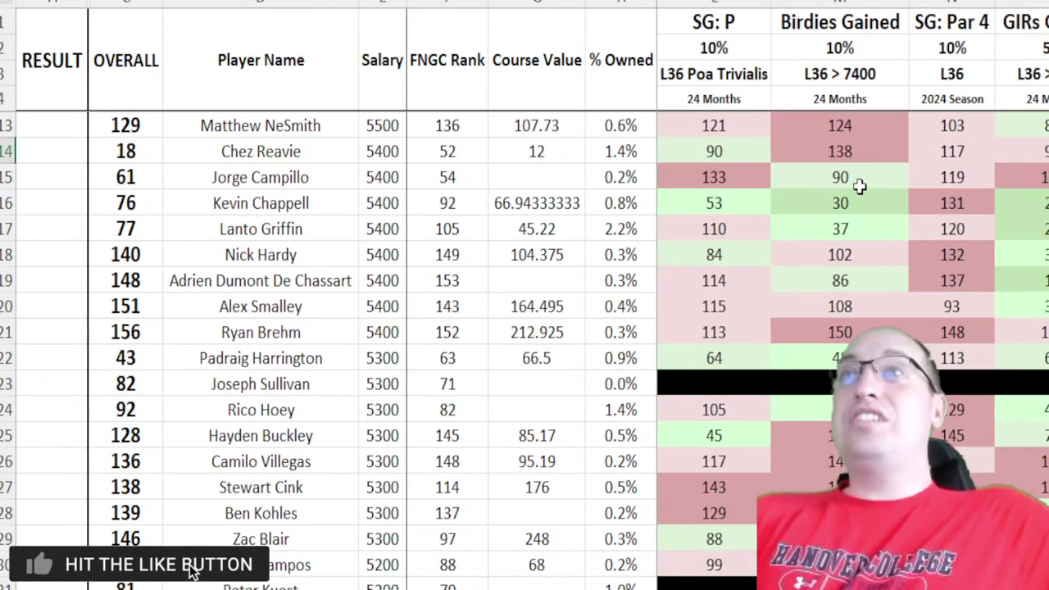
key("Right")
left_click(720, 152)
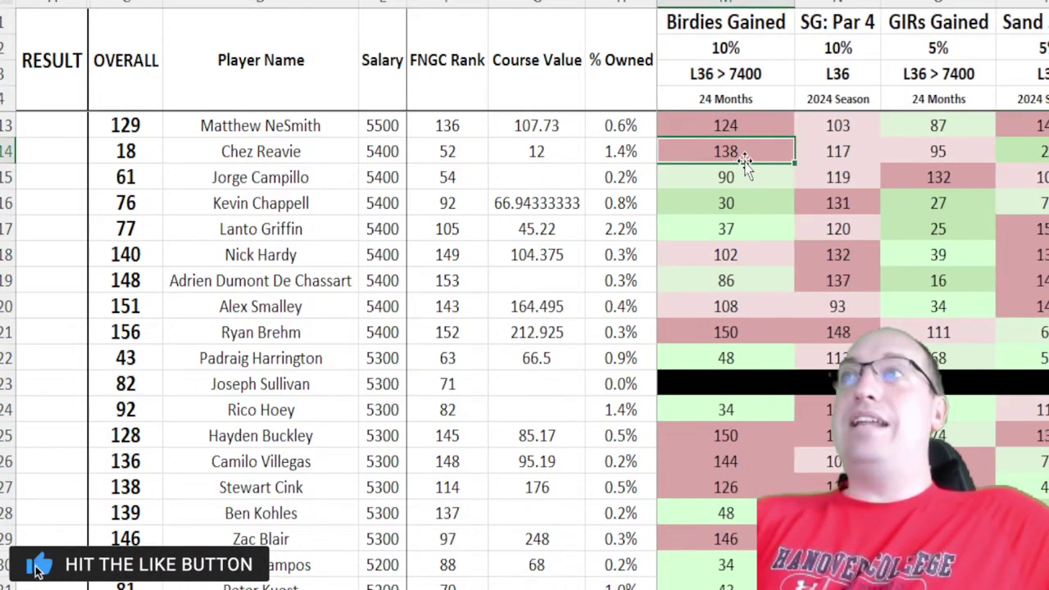
left_click(943, 152, "ctrl")
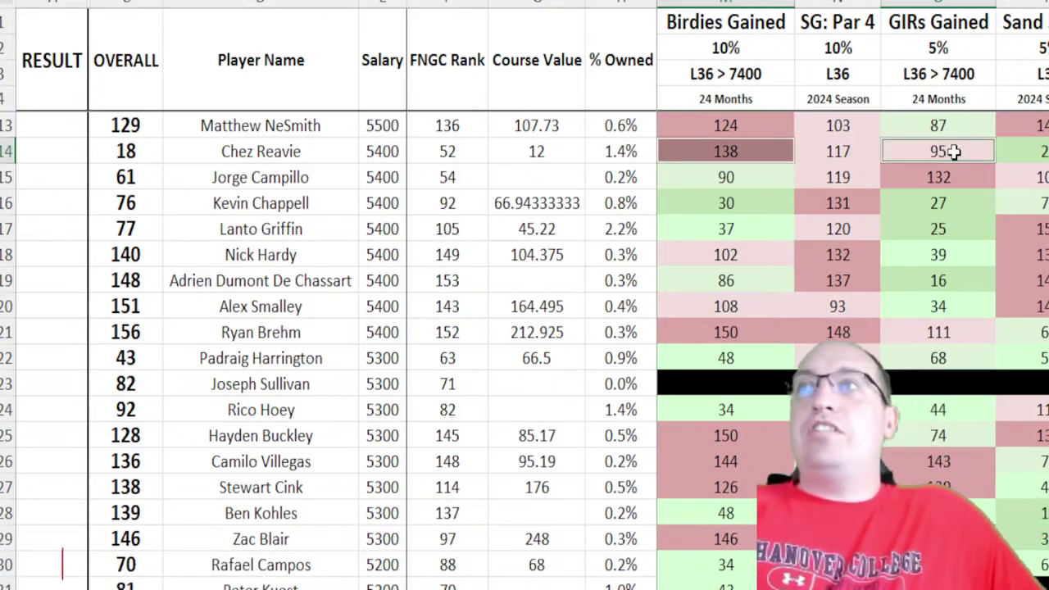
key("Right")
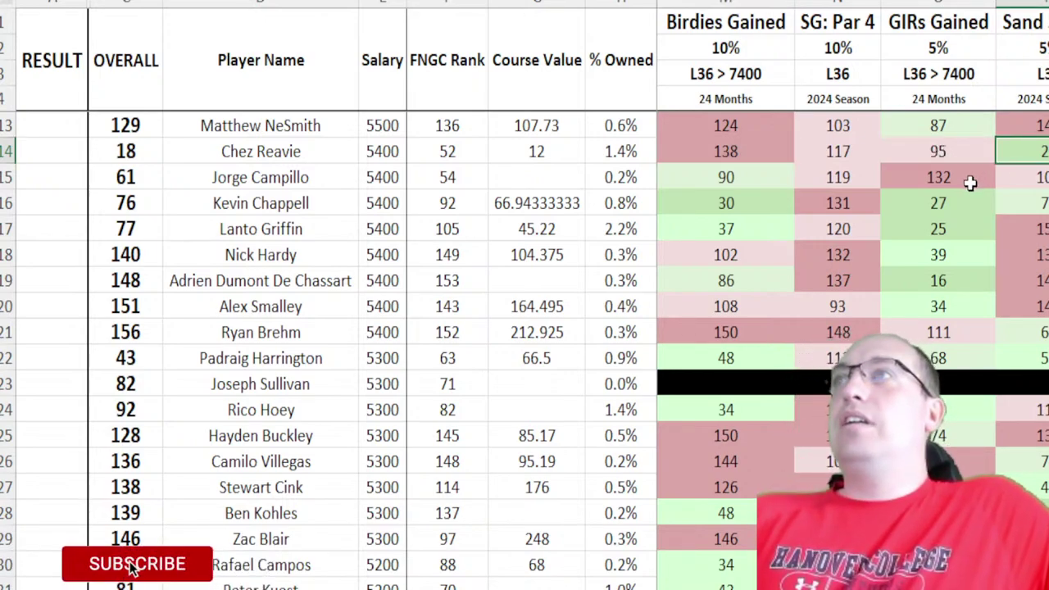
scroll(969, 182, "right", 3)
left_click(796, 144)
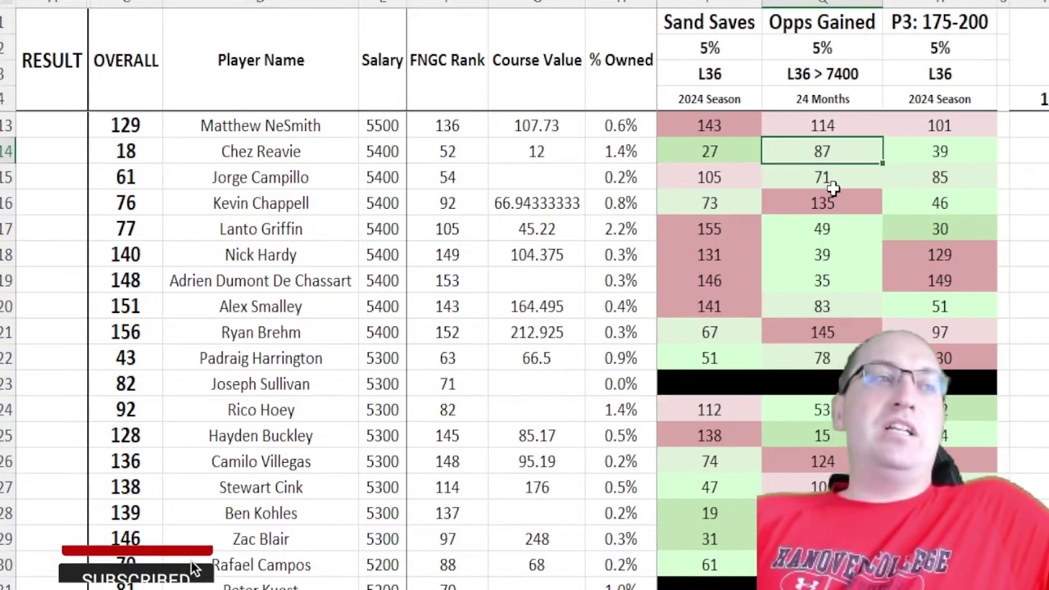
Step: Go back to Chez Reavie's overall rank and step across his summary cells to his ownership
left_click(261, 151)
left_click(127, 152)
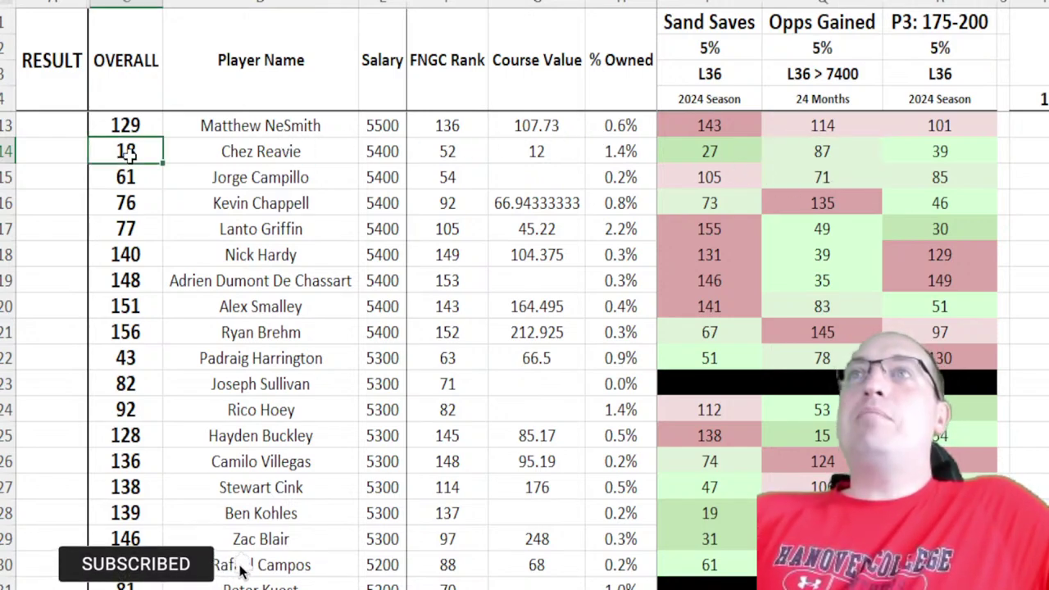
key("Right")
key("Right")
key("Right")
key("Right")
key("Right")
key("Right")
key("Left")
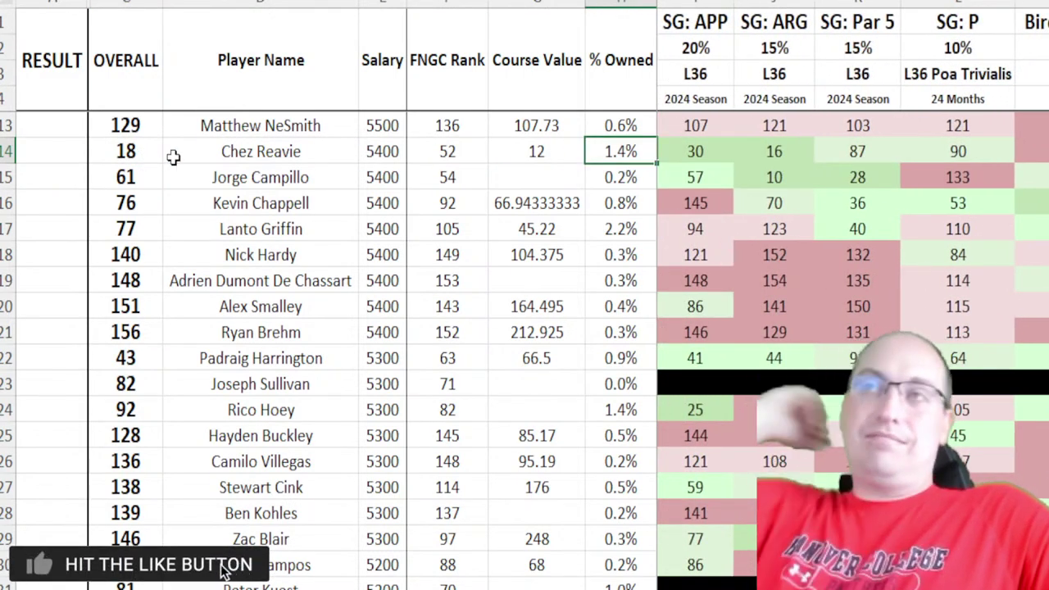
Step: Return to the 5700 and 5800 salary players and highlight Dylan Wu's and Samuel Stevens's cells from overall rank to ownership
scroll(202, 332, "up", 7)
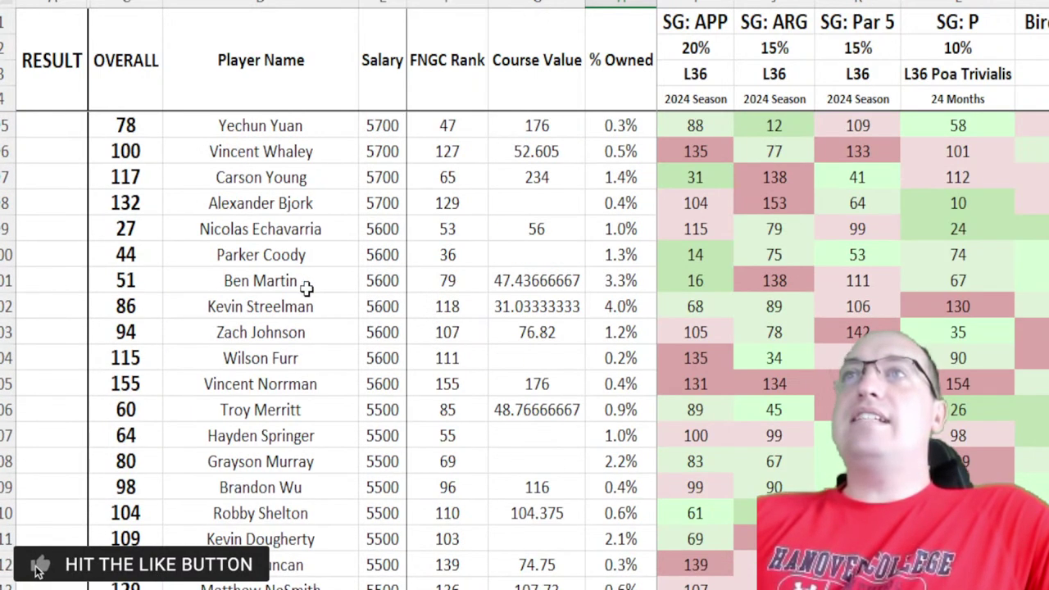
scroll(322, 307, "up", 2)
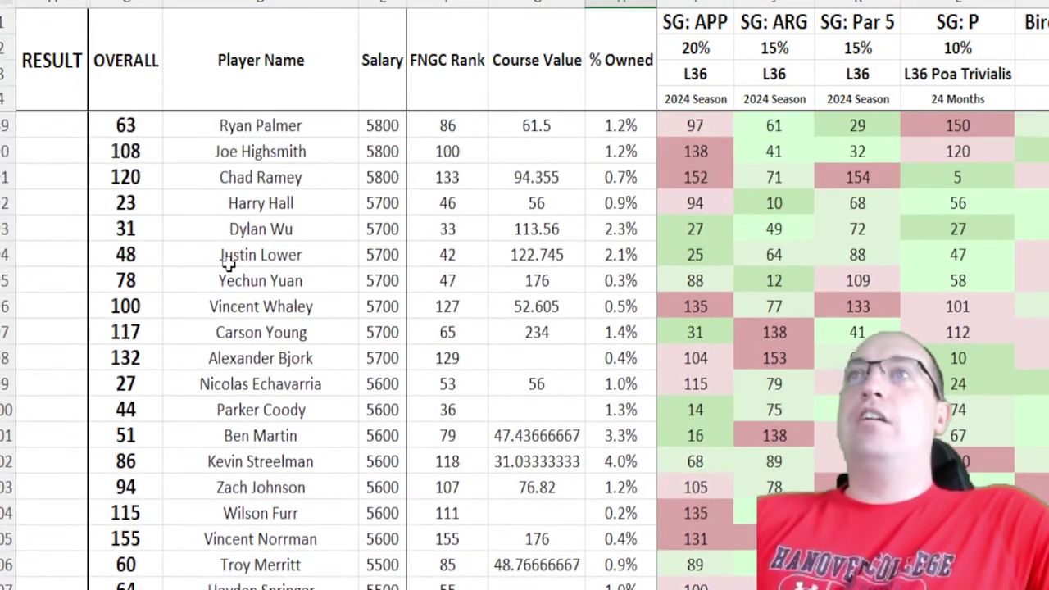
left_click_drag(144, 229, 617, 228)
scroll(347, 204, "up", 2)
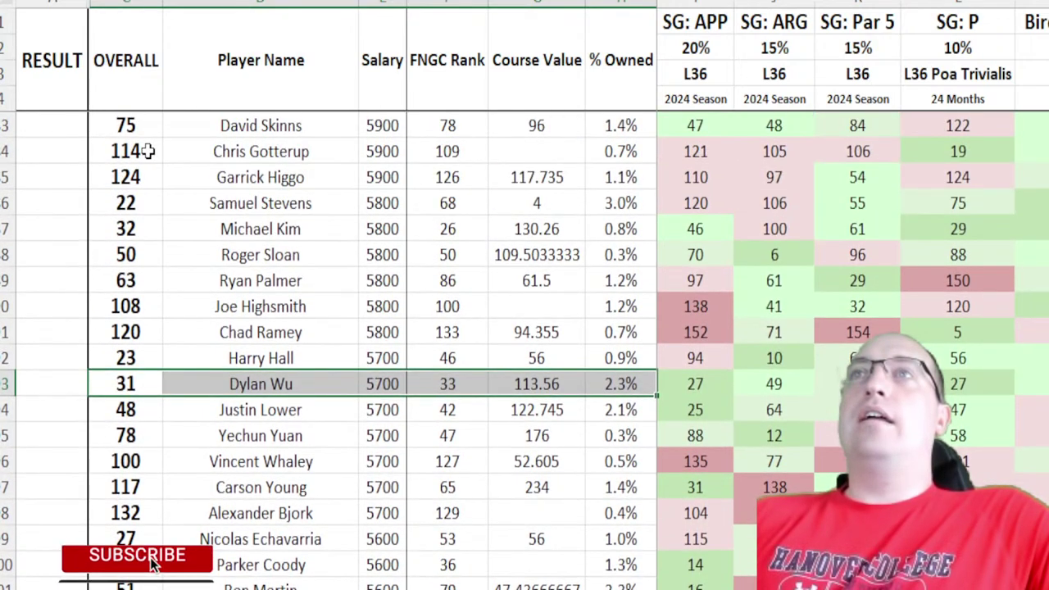
scroll(156, 164, "up", 3)
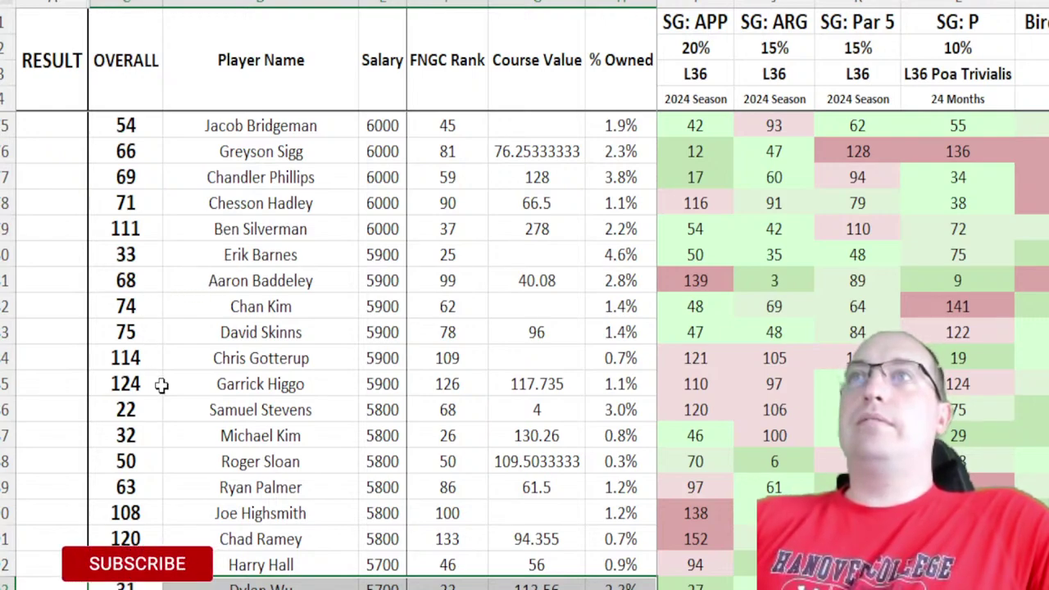
left_click_drag(218, 409, 621, 405)
scroll(835, 286, "down", 3)
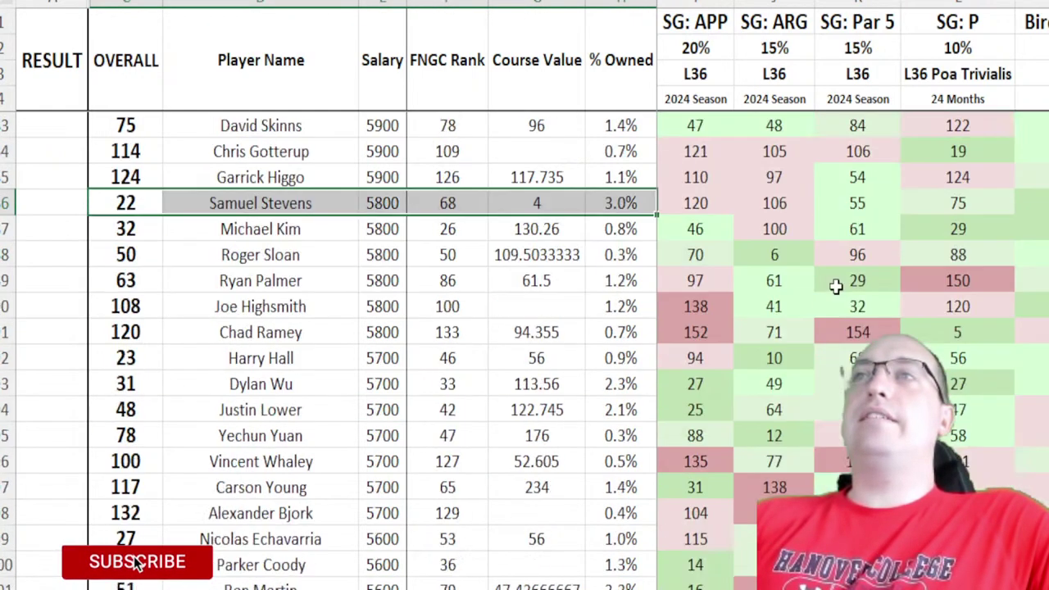
scroll(835, 314, "up", 3)
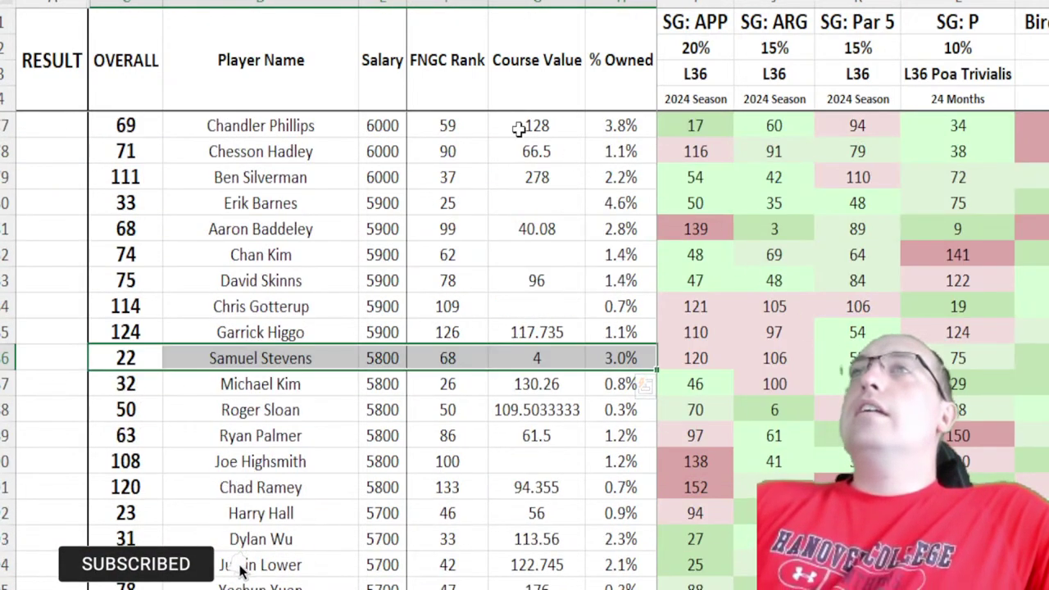
Step: Select all player rows with their stat columns and sort them by overall rank, smallest first
left_click(123, 70)
key("Down")
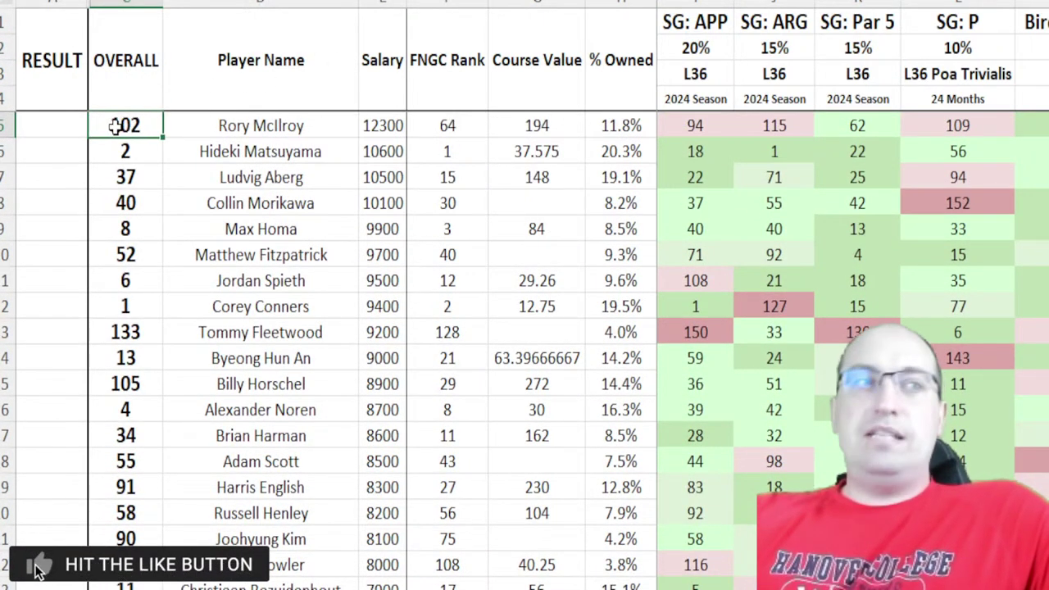
left_click_drag(63, 131, 241, 571)
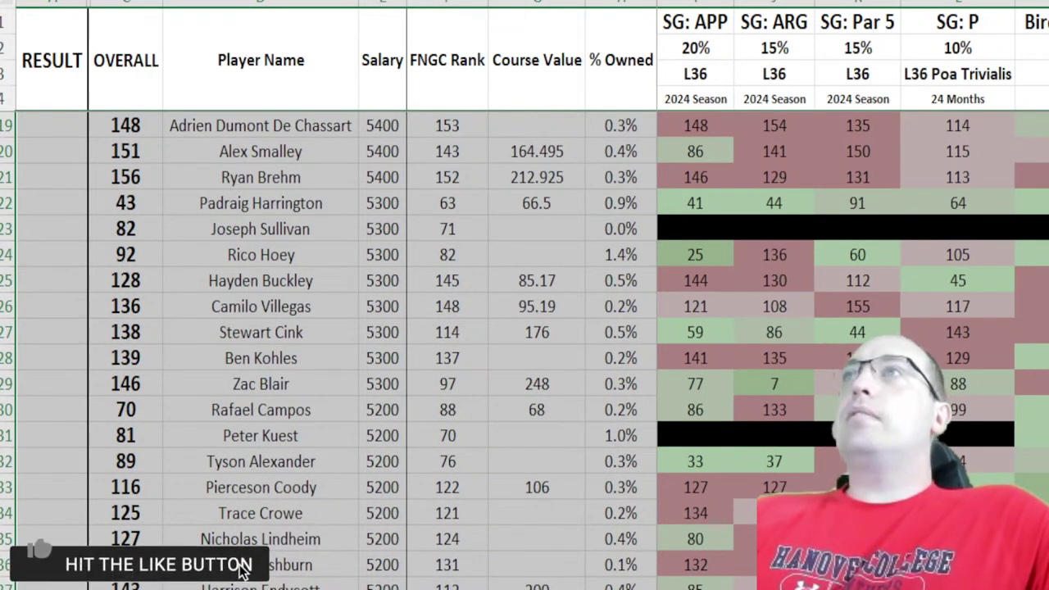
left_click(961, 2)
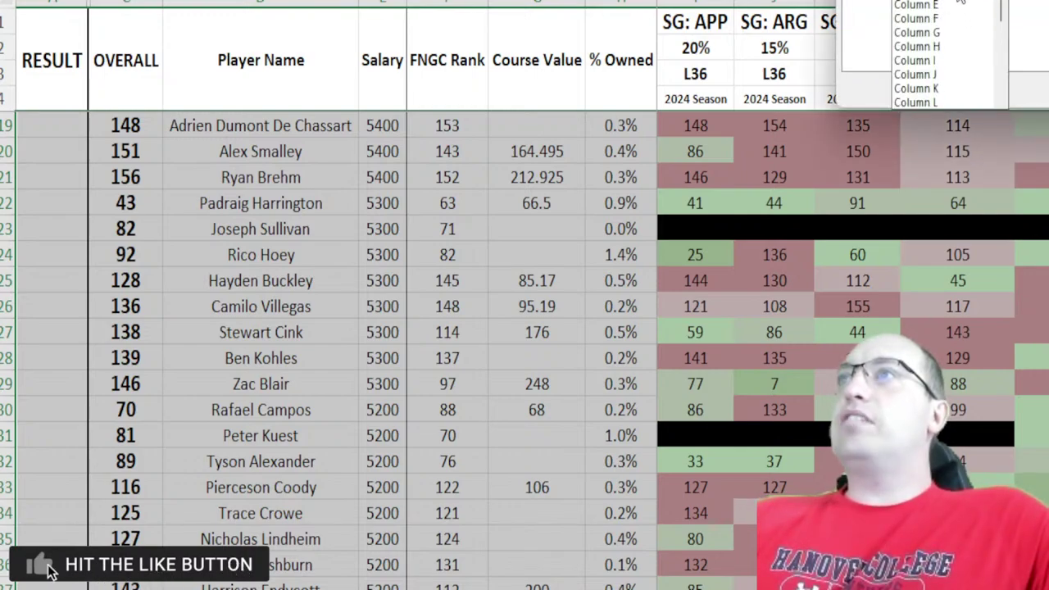
left_click(959, 2)
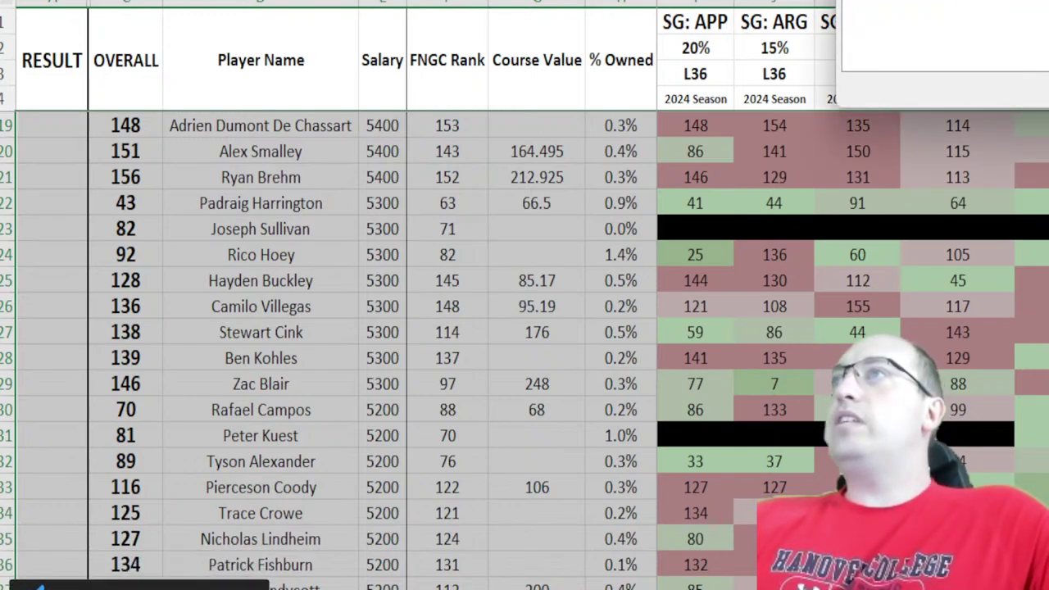
key("Return")
left_click(763, 80)
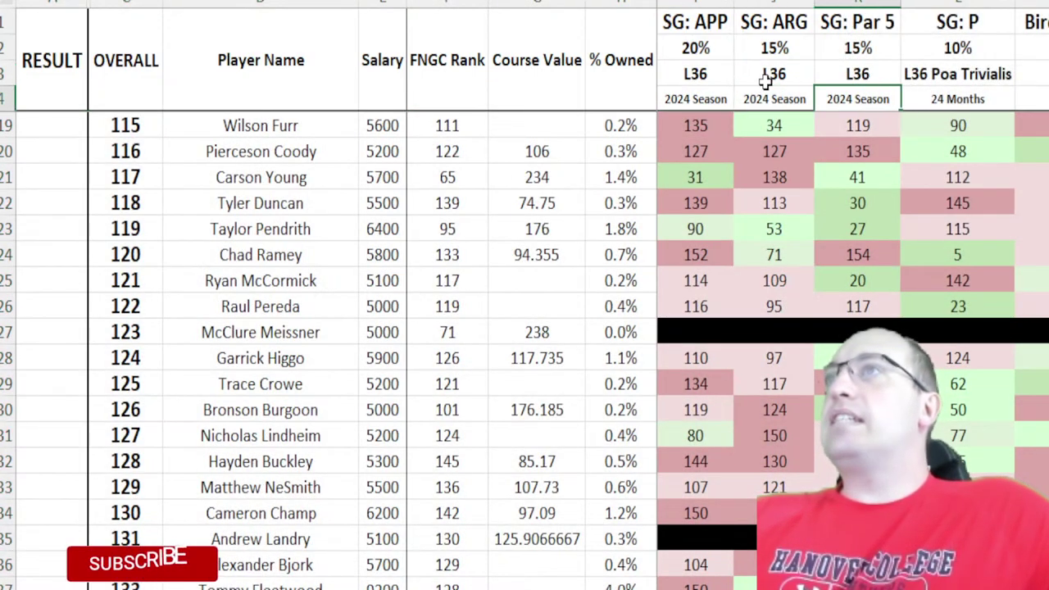
Step: Examine the rank-ordered players' salaries, course values and ownership from the first rank down past rank 70, and undo the sort
scroll(763, 80, "up", 20)
scroll(764, 82, "right", 3)
scroll(764, 81, "right", 2)
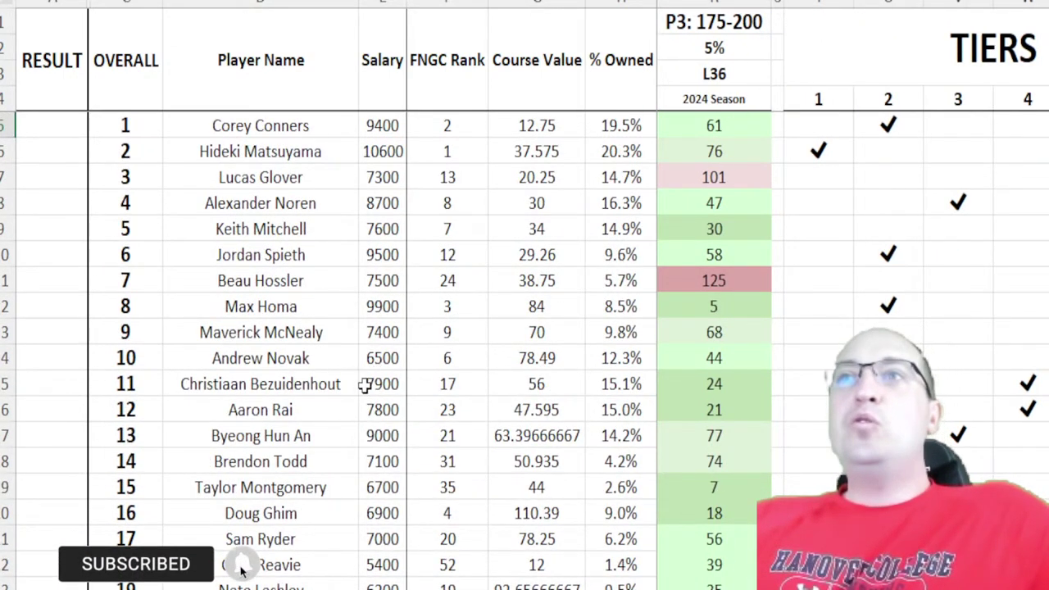
left_click(349, 432)
scroll(541, 268, "down", 4)
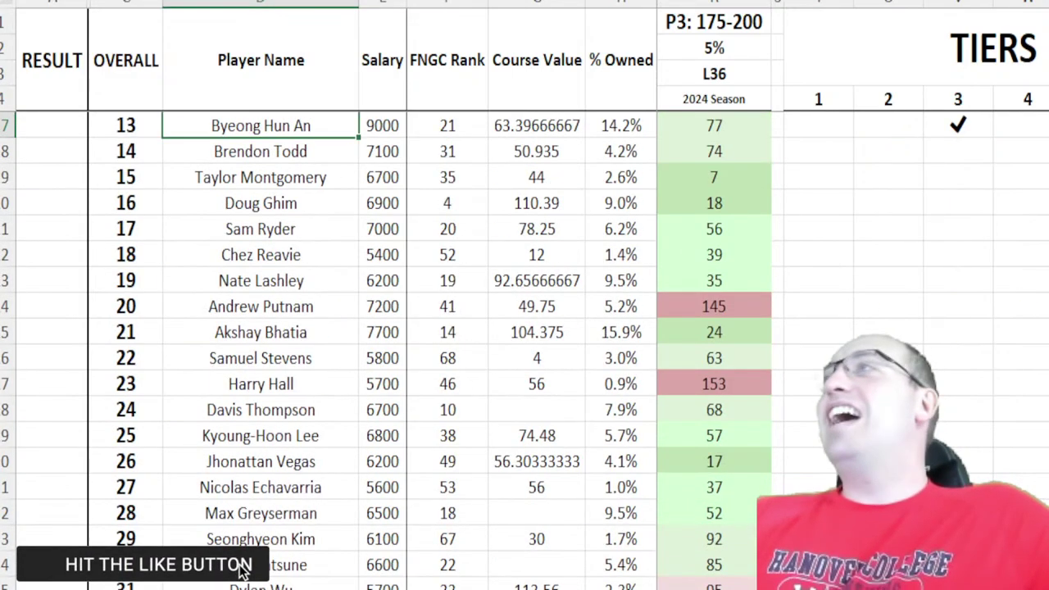
scroll(661, 435, "down", 14)
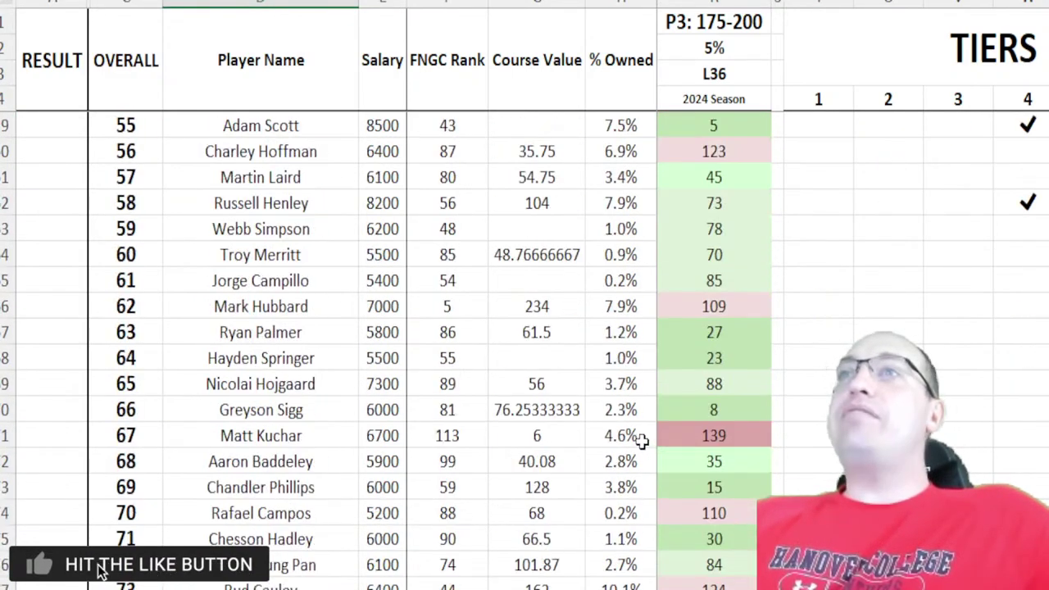
scroll(641, 441, "down", 4)
scroll(599, 409, "up", 3)
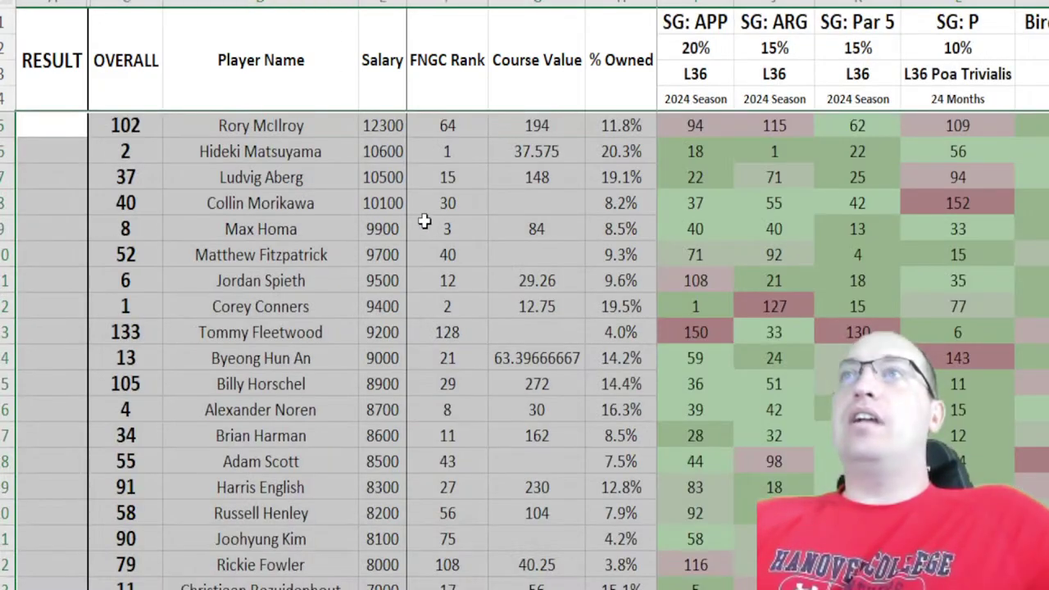
Step: Move down the salary-ordered list from Collin Morikawa to the 5200 and 5100 salary players and examine their summary cells
left_click(291, 203)
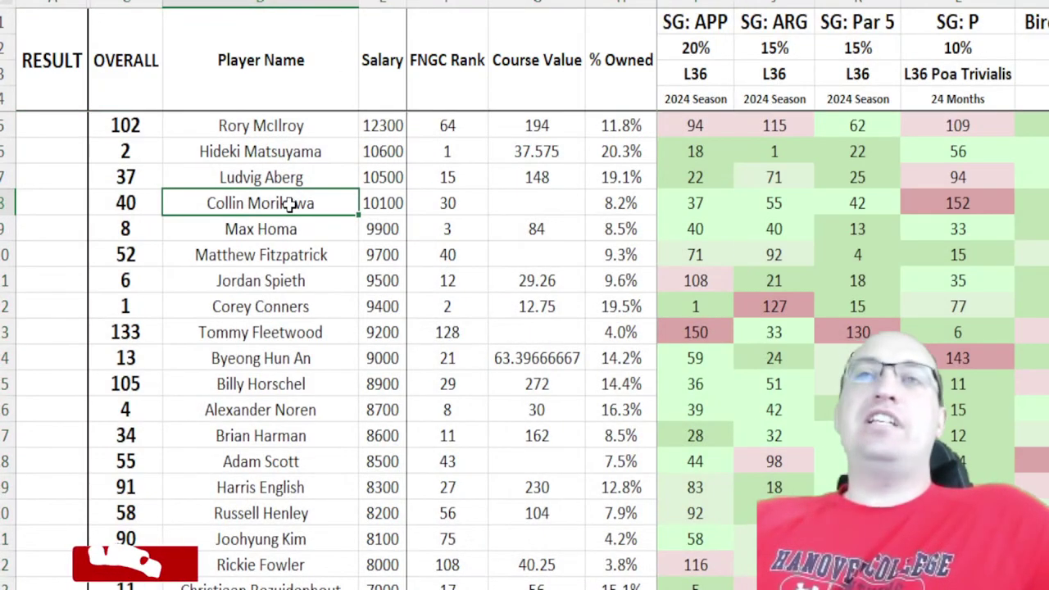
key("Down")
key("Down")
key("Down")
key("Down")
key("Down")
key("Down")
key("Down")
key("Down")
key("Down")
key("Down")
key("Down")
key("Down")
key("Down")
key("Down")
key("Down")
key("Down")
key("Down")
key("Down")
key("Down")
key("Down")
key("Down")
key("Down")
key("Down")
key("Down")
key("Down")
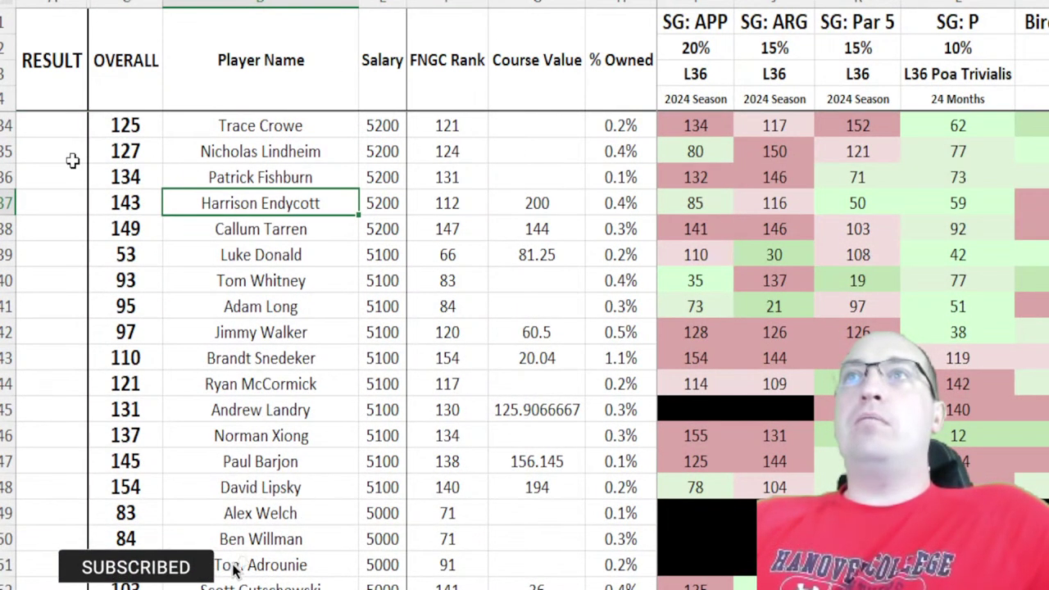
left_click_drag(75, 162, 628, 154)
Step: Switch to the FNGC website's Strokes Gained model table and sort the players by salary, lowest first
left_click(695, 151)
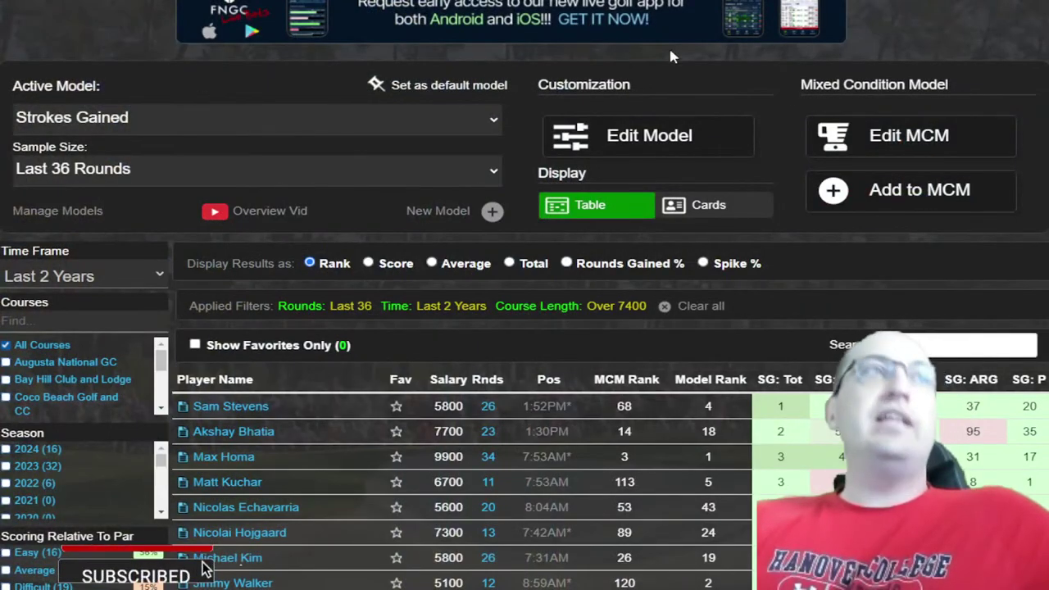
scroll(876, 212, "down", 4)
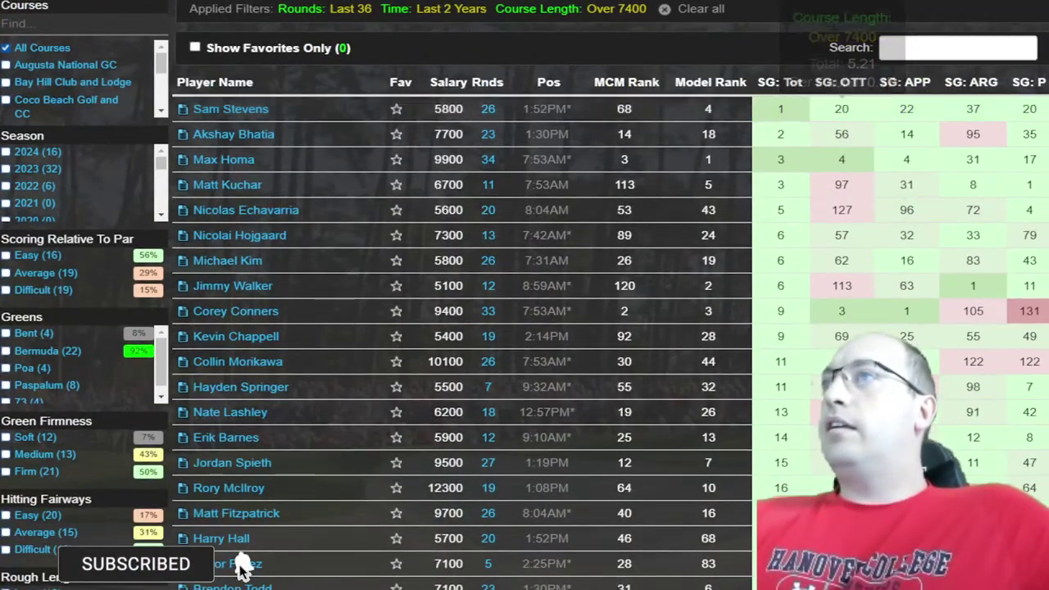
left_click(453, 85)
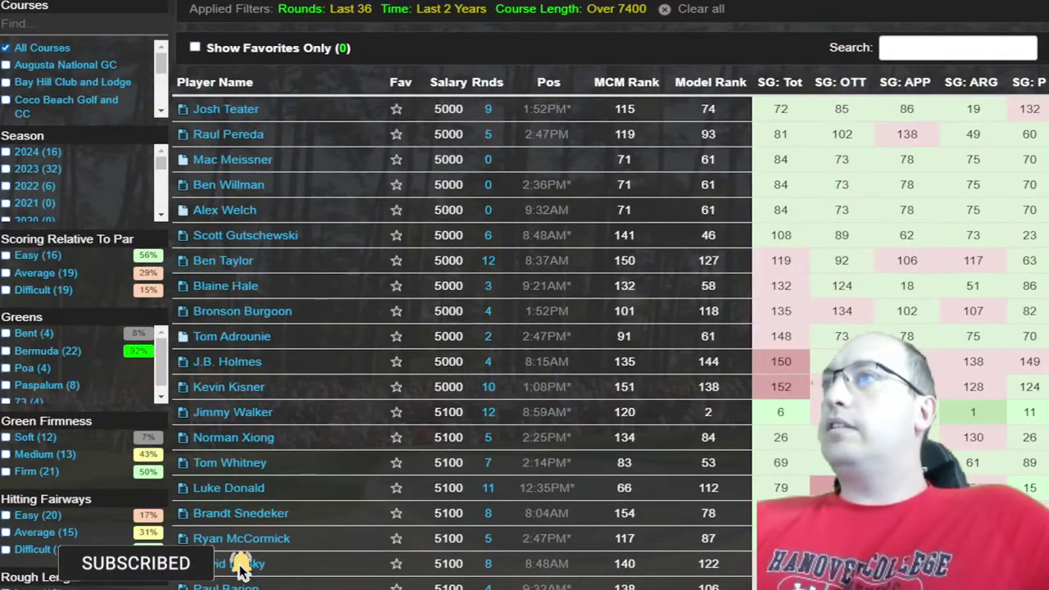
Step: Sort the model table by salary, highest first, and open Nicholas Lindheim's player page from the 5200 salary group
left_click(447, 85)
scroll(655, 335, "down", 15)
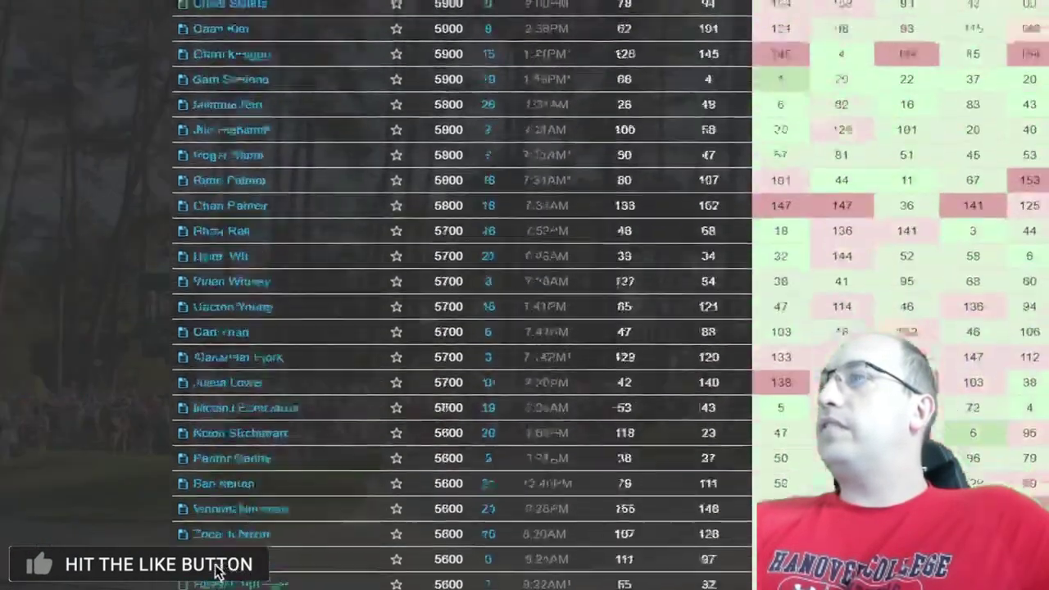
scroll(656, 334, "down", 5)
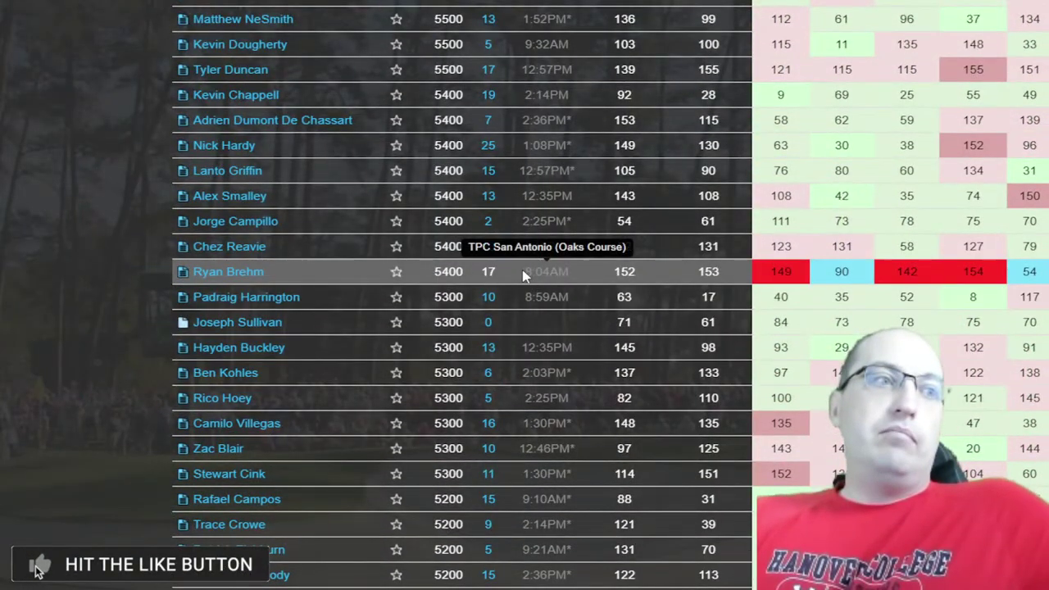
scroll(517, 260, "down", 2)
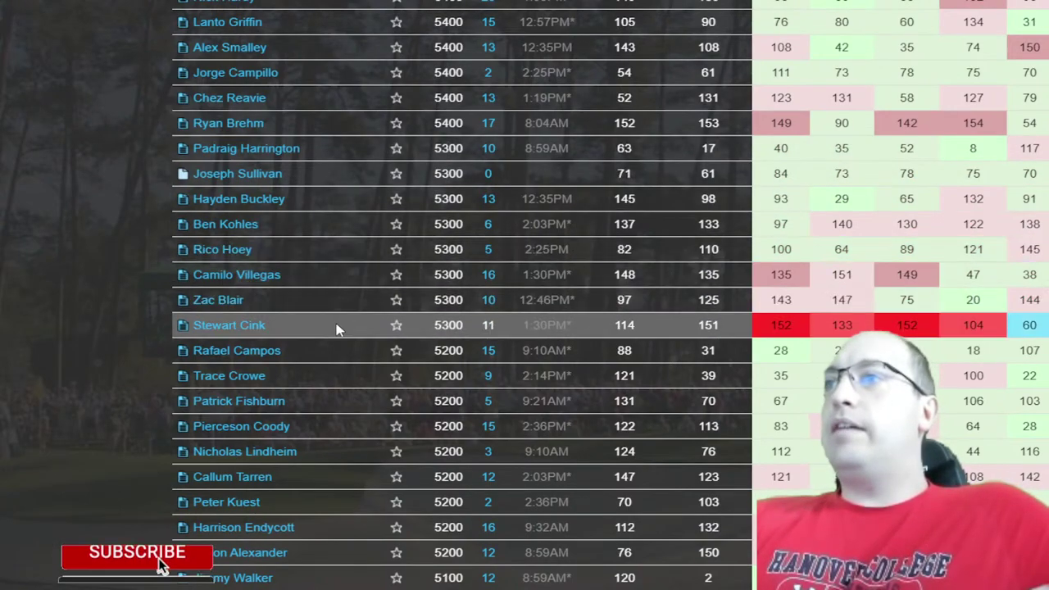
left_click(286, 452)
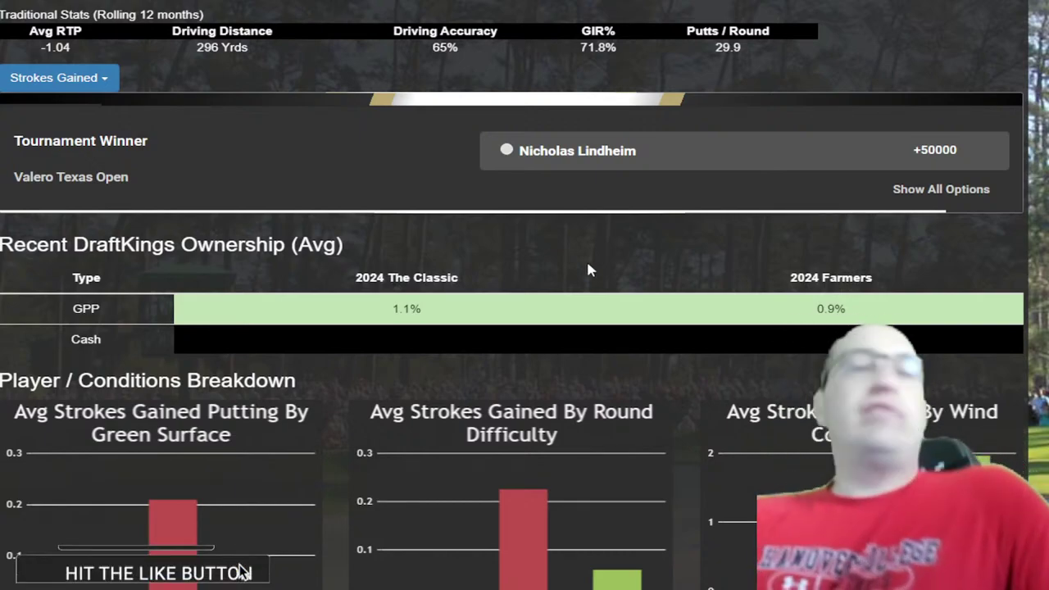
Step: Examine Nicholas Lindheim's average strokes gained charts by green surface, round difficulty and wind conditions
scroll(588, 270, "down", 6)
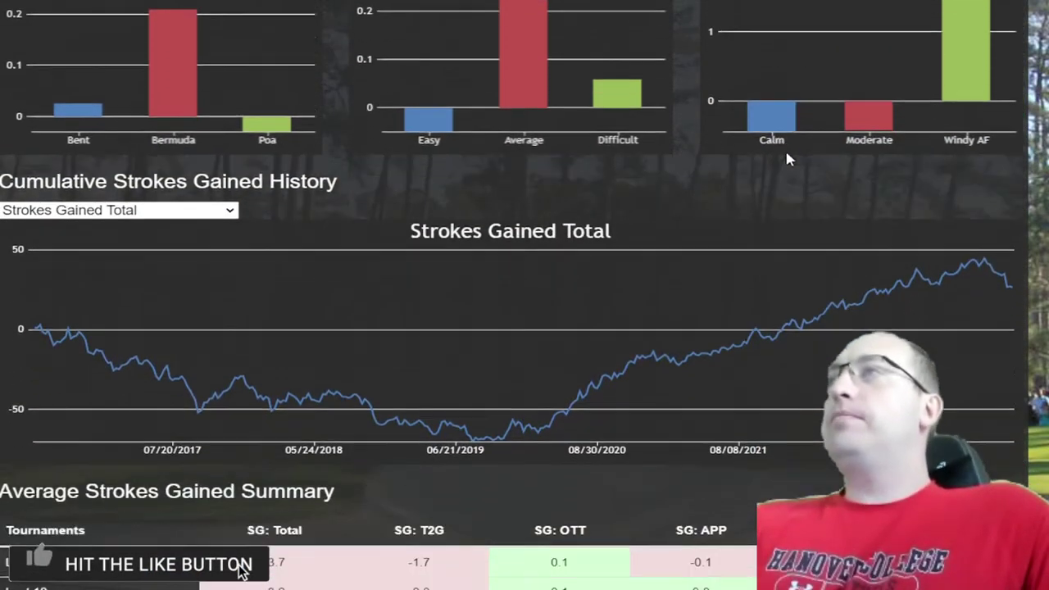
mouse_move(982, 89)
scroll(981, 89, "up", 2)
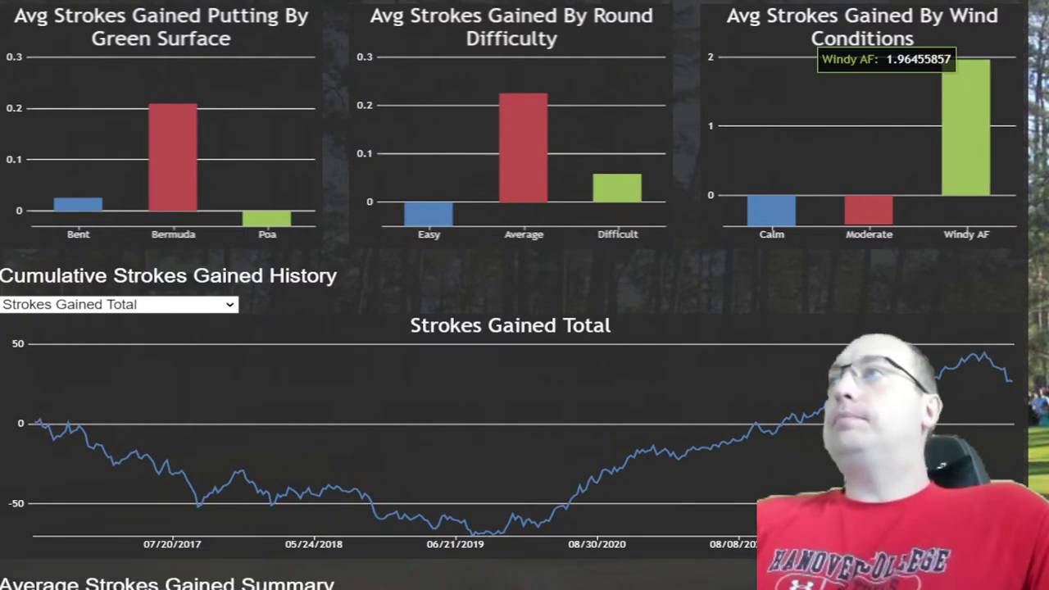
mouse_move(983, 123)
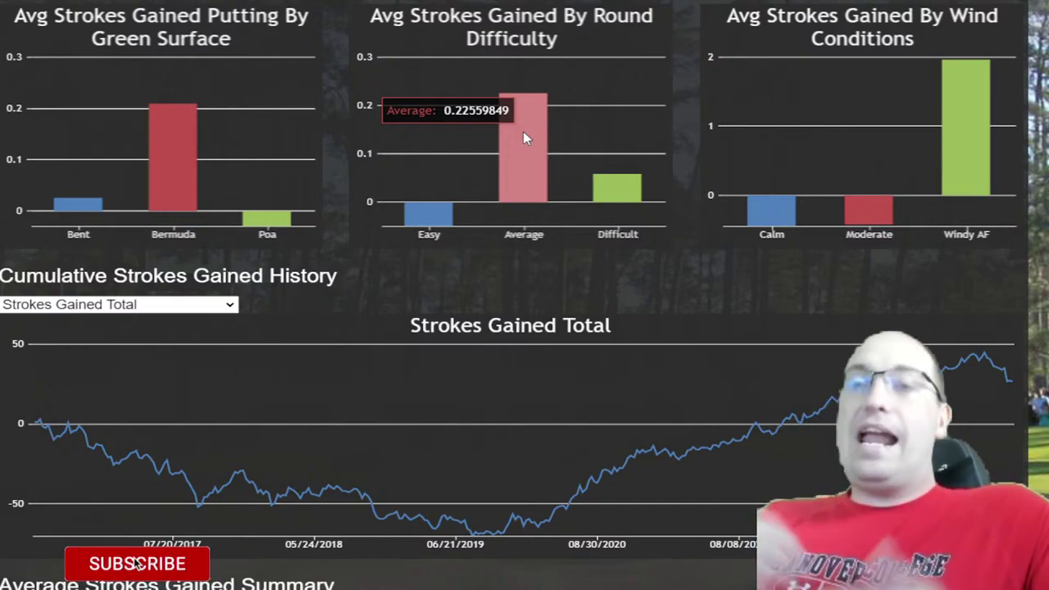
Step: Highlight Lindheim's event results from the Houston Open to The American Express, and those from The RSM Classic to the Wyndham
scroll(438, 155, "down", 4)
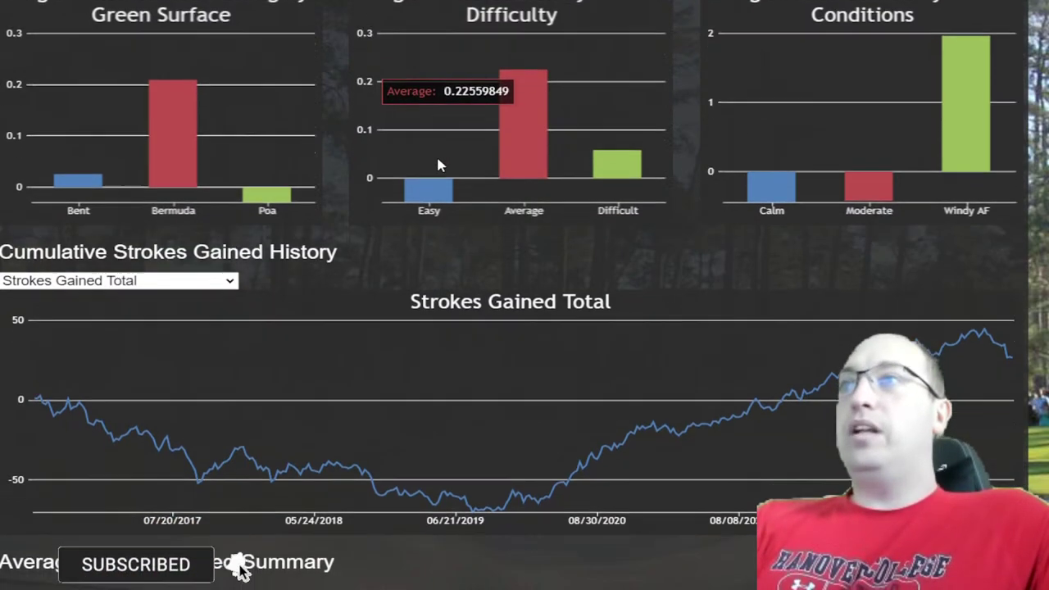
scroll(486, 173, "down", 5)
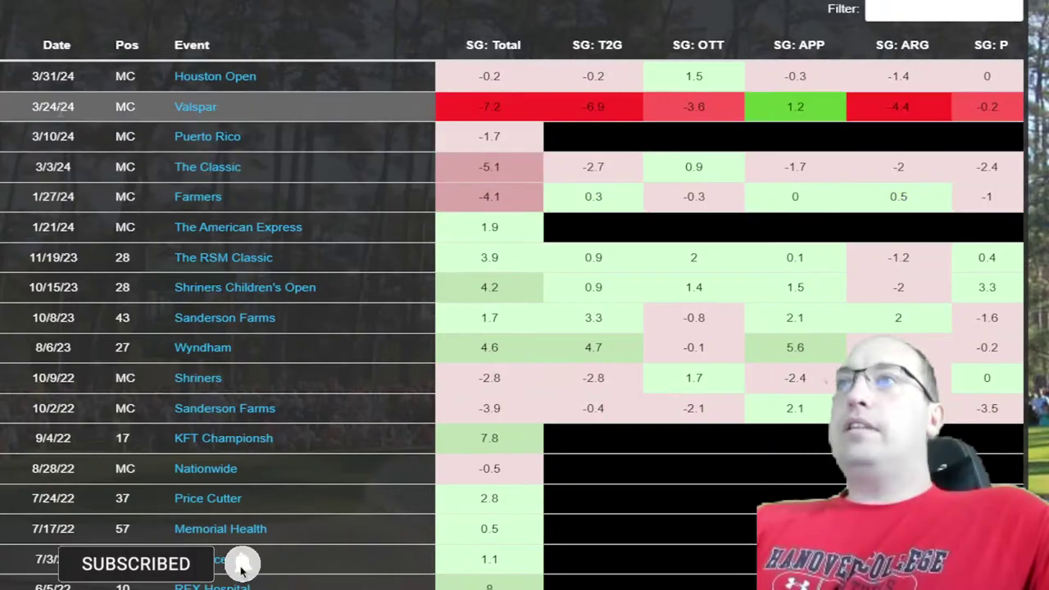
left_click_drag(20, 76, 908, 226)
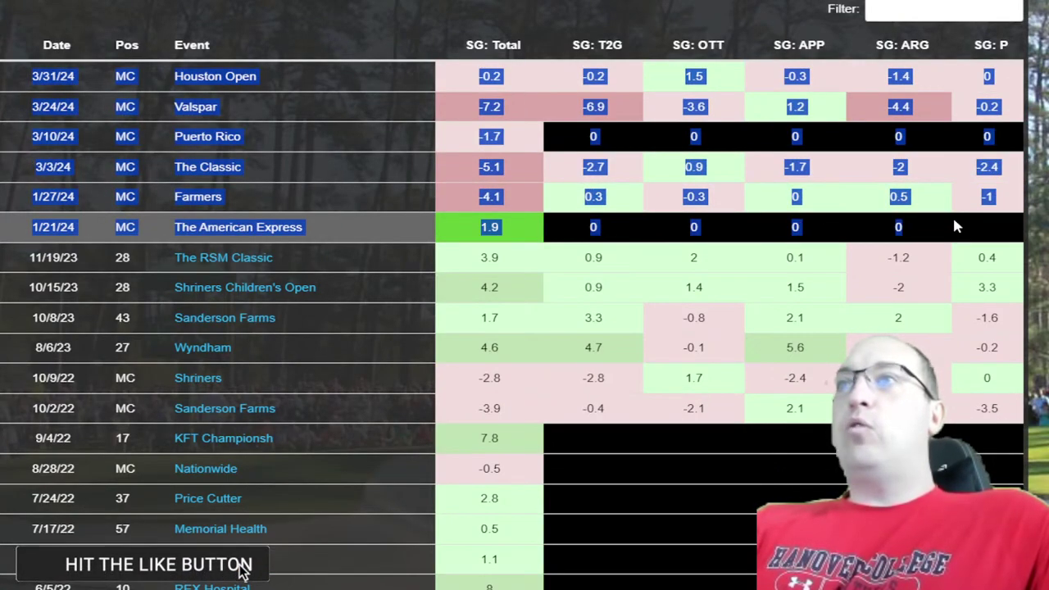
mouse_move(990, 223)
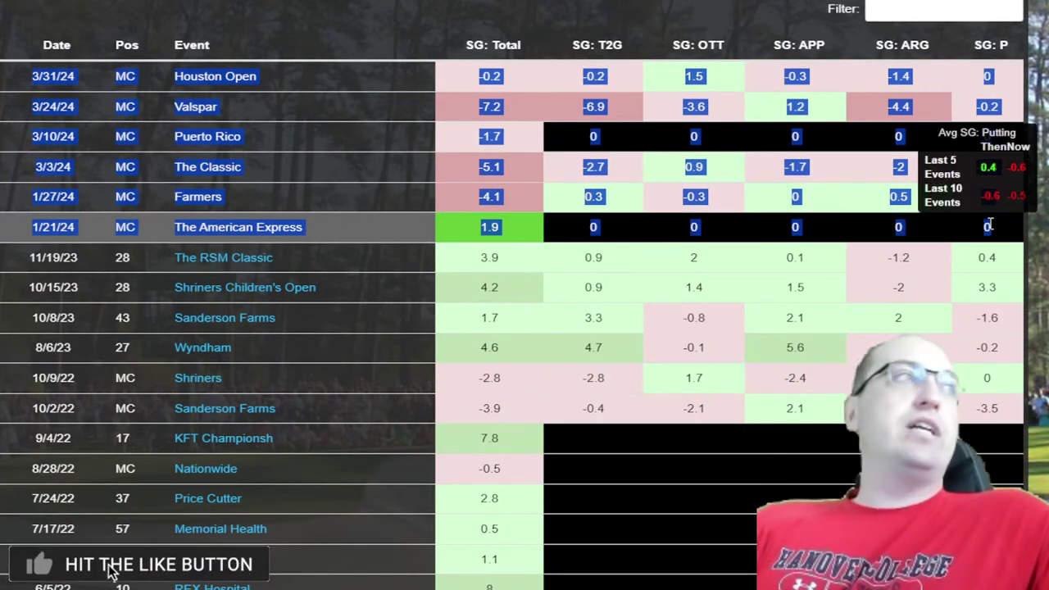
scroll(95, 281, "down", 2)
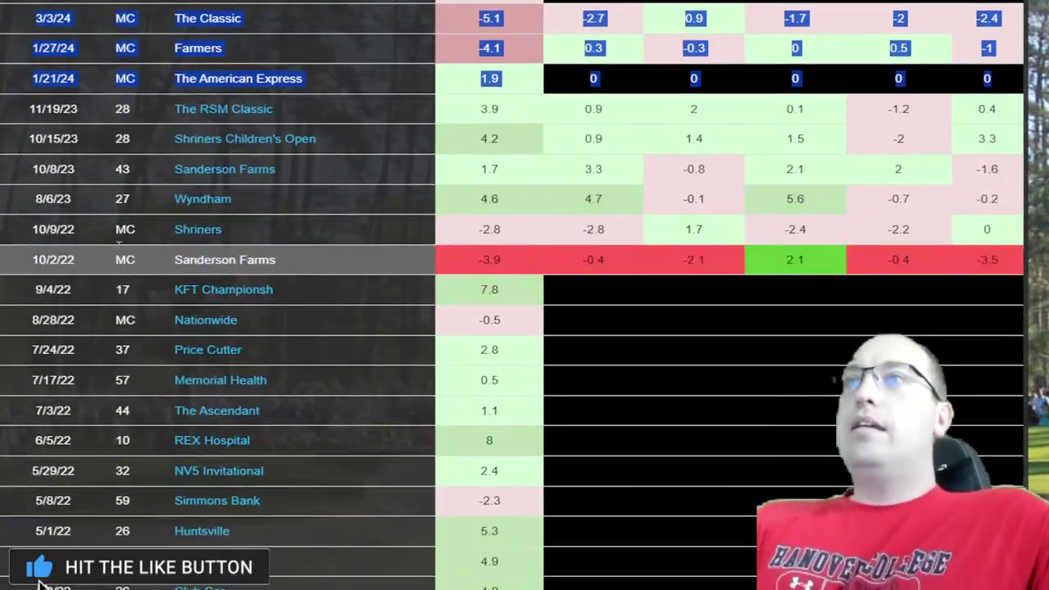
left_click_drag(14, 110, 878, 156)
left_click_drag(953, 161, 973, 206)
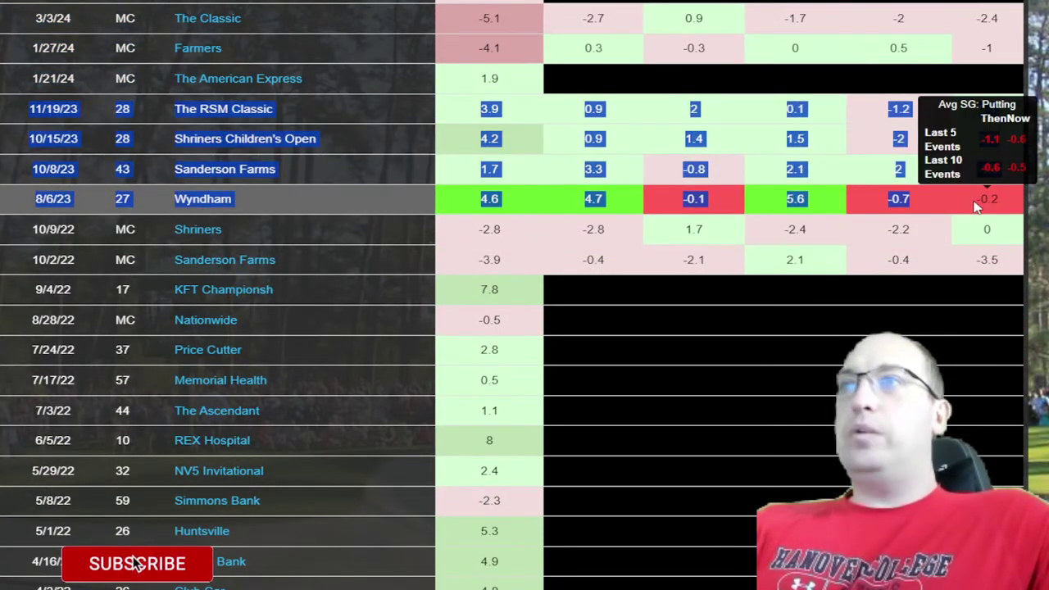
Step: Look through Lindheim's older tournament results back to 2020 and return to the model table
scroll(976, 200, "down", 8)
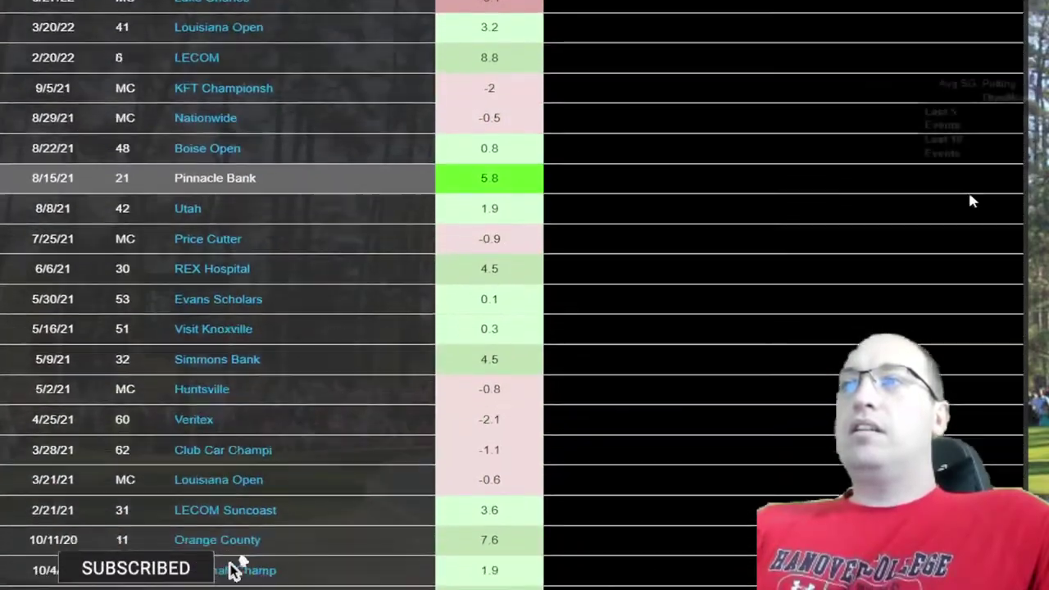
scroll(943, 201, "up", 3)
scroll(904, 209, "up", 7)
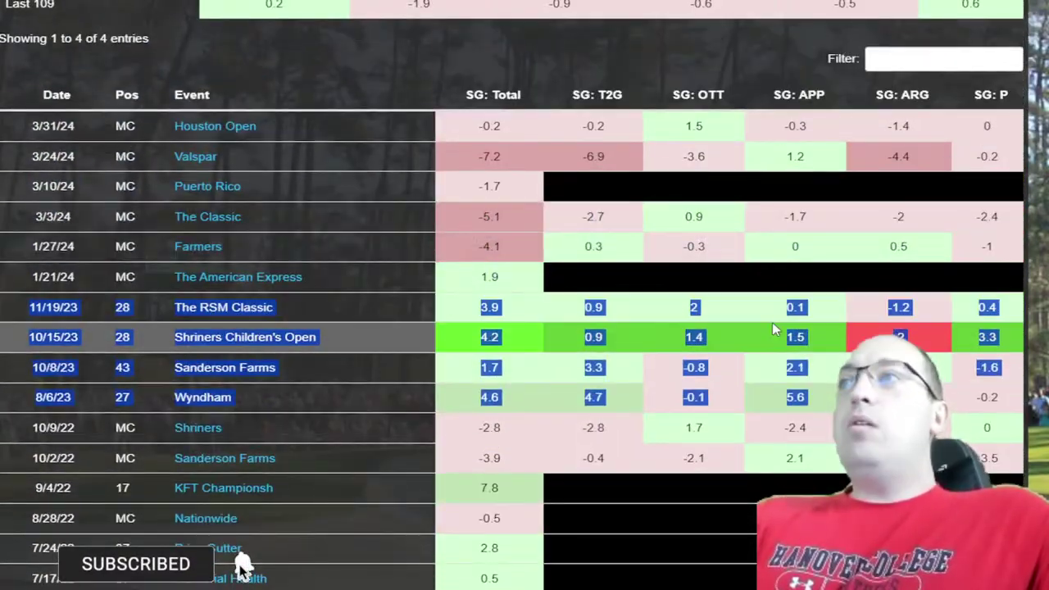
left_click(616, 318)
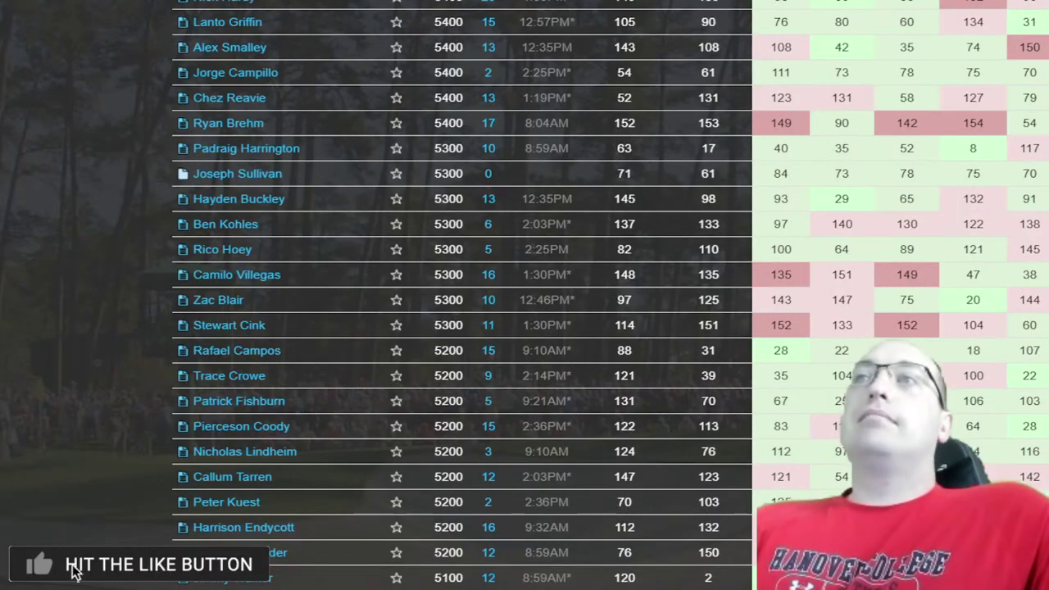
Step: Switch from the model table to the ranking spreadsheet and check Nicholas Lindheim's SG: APP cell and its 2024 Season heading
scroll(332, 246, "up", 15)
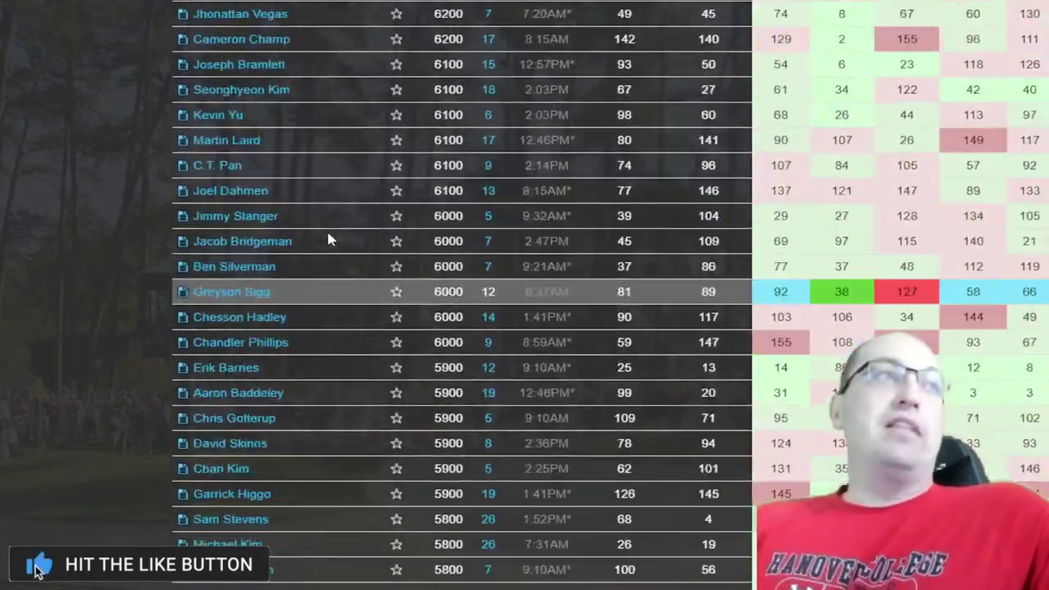
scroll(327, 239, "up", 20)
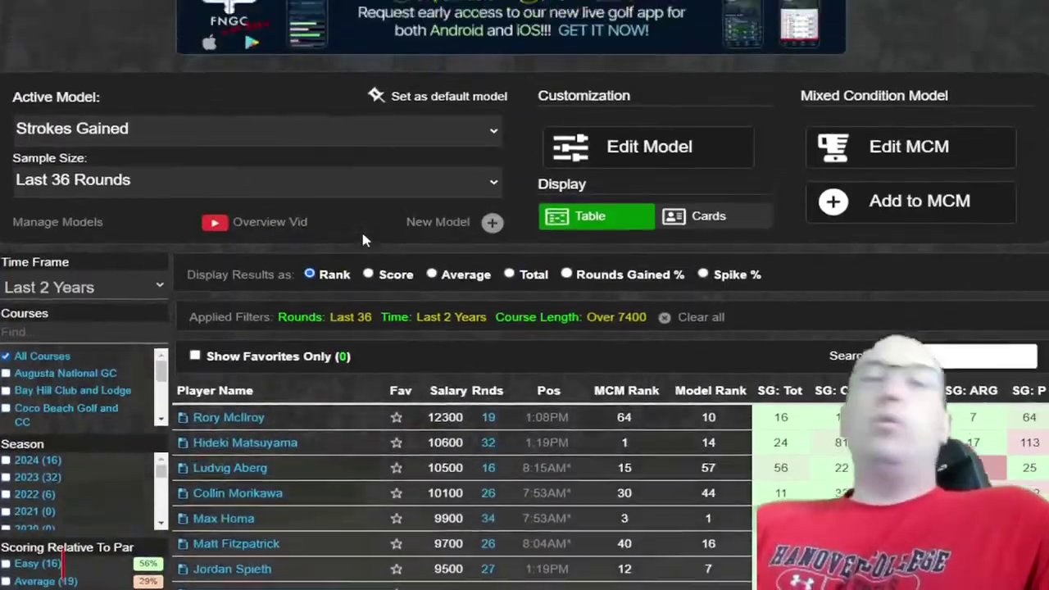
scroll(365, 239, "up", 2)
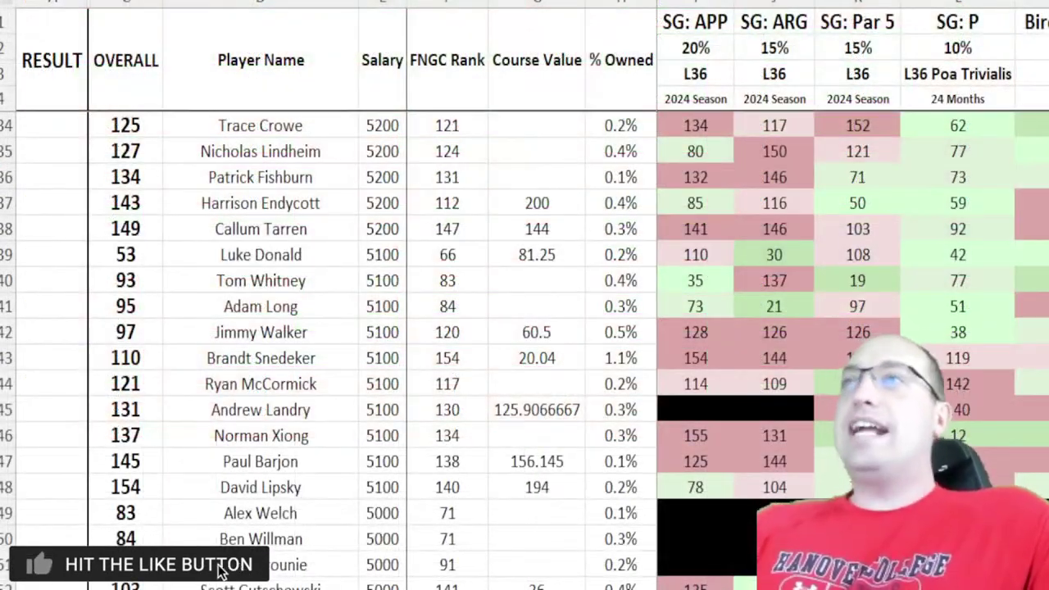
left_click_drag(696, 124, 695, 151)
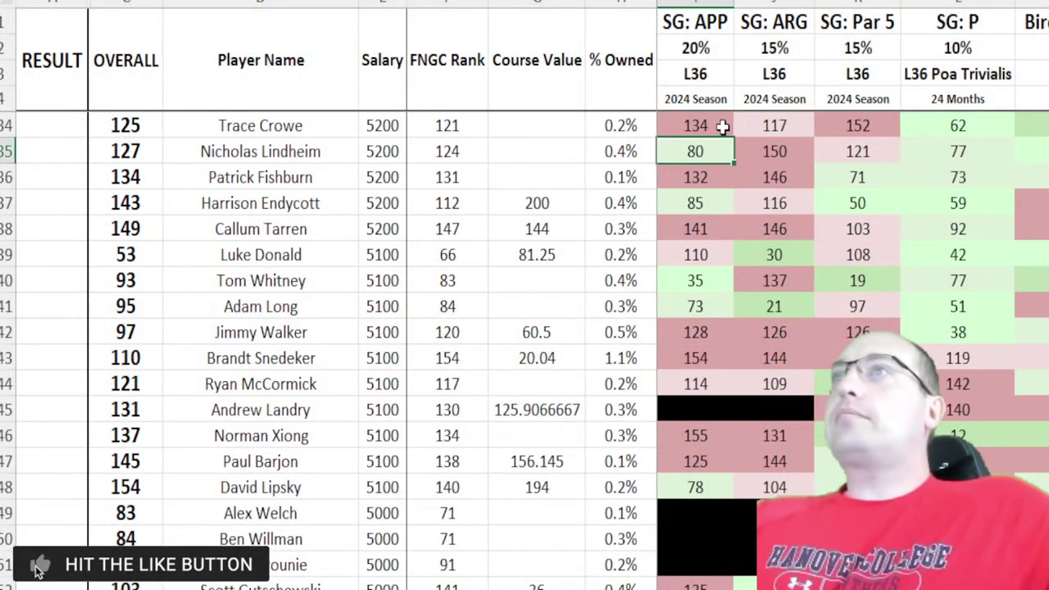
left_click(695, 98)
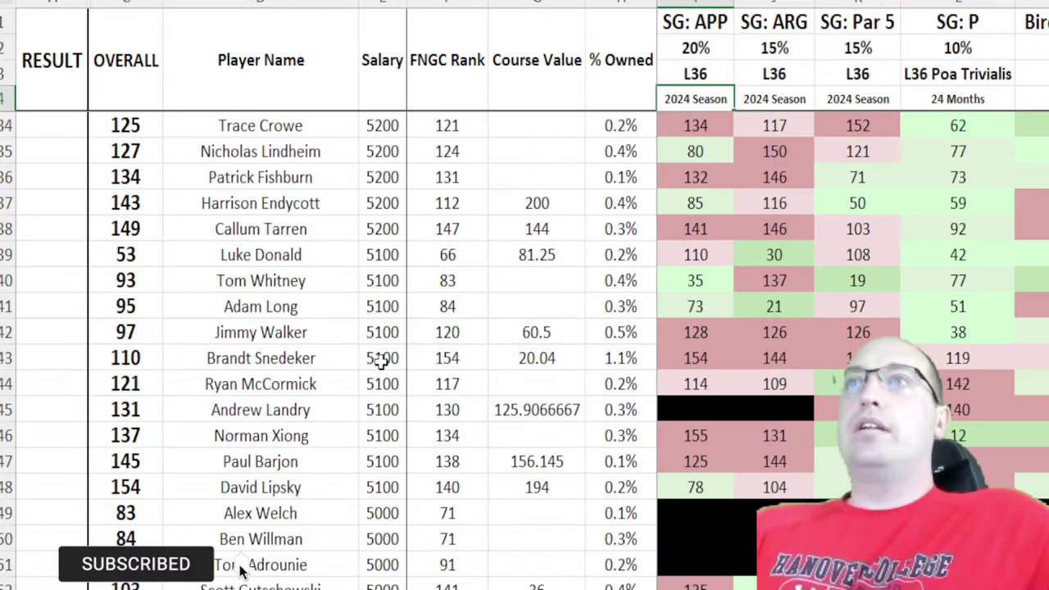
left_click(293, 63)
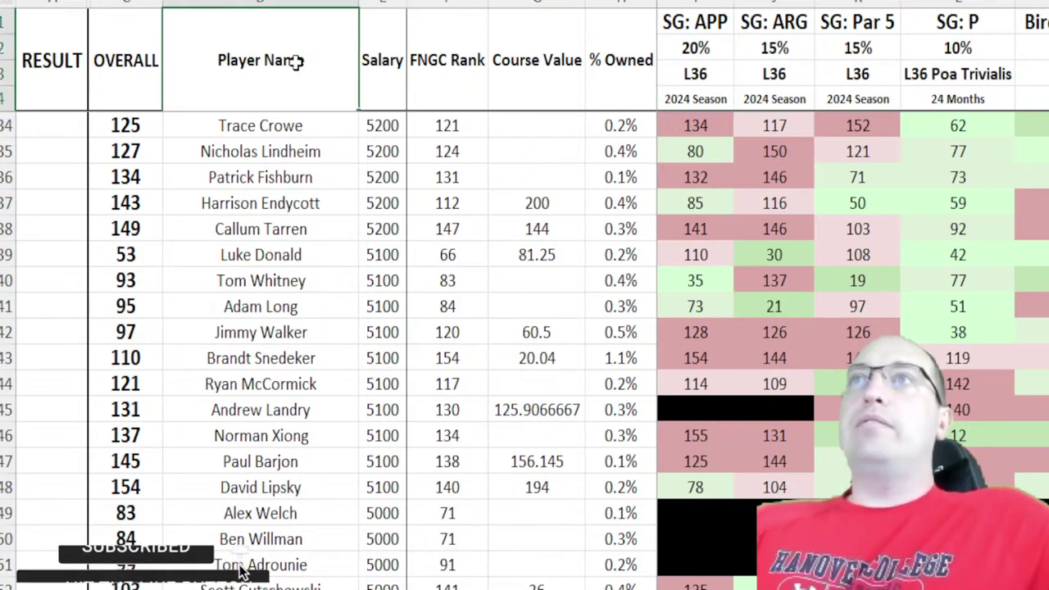
Step: Highlight Ben Kohles's row with its stat columns in the 5300 salary group
scroll(304, 204, "up", 2)
scroll(307, 203, "up", 3)
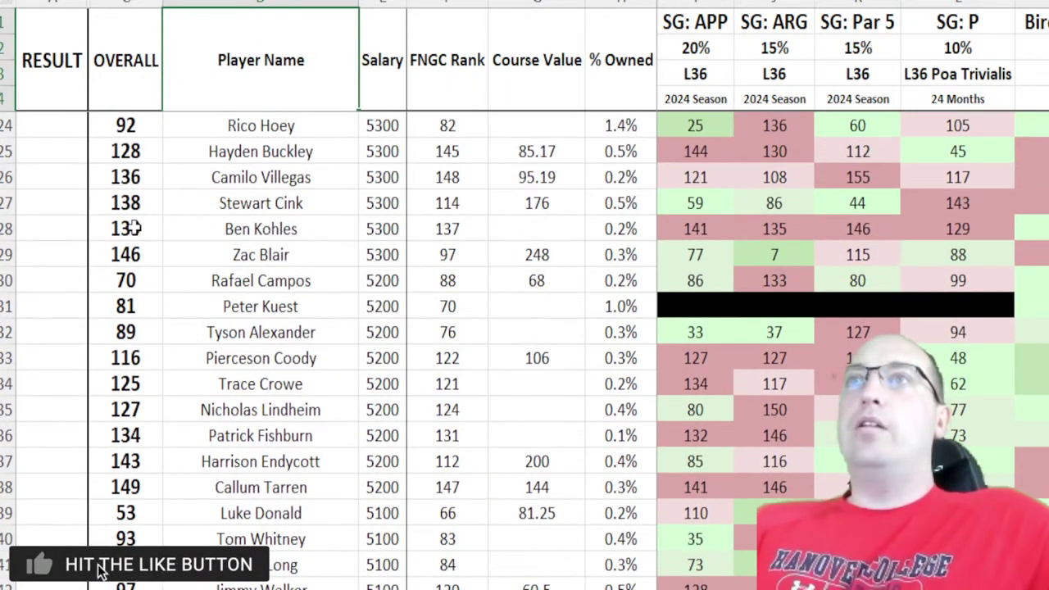
left_click_drag(131, 229, 1025, 238)
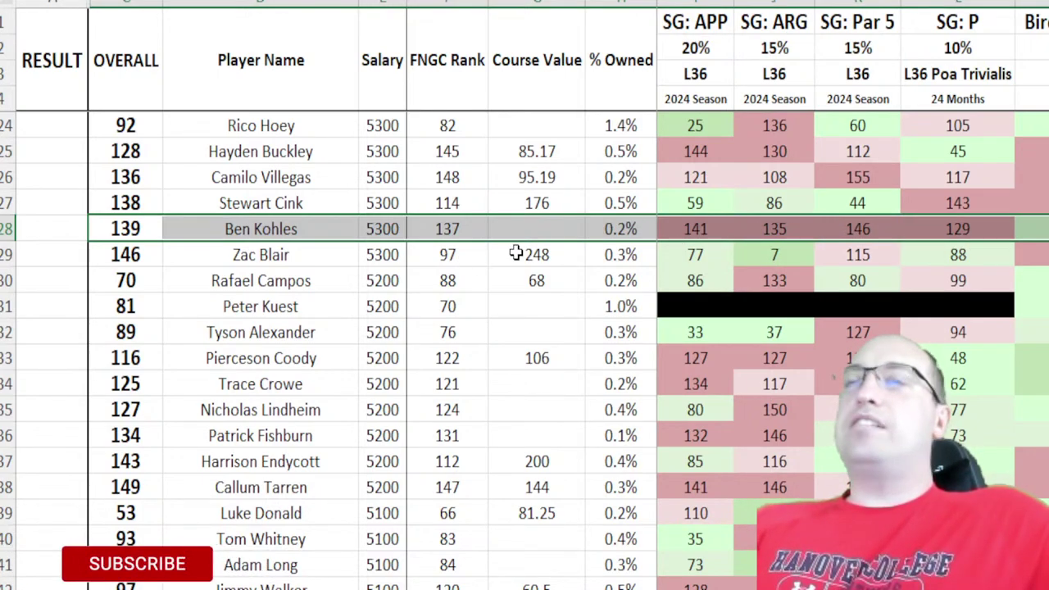
scroll(450, 279, "up", 1)
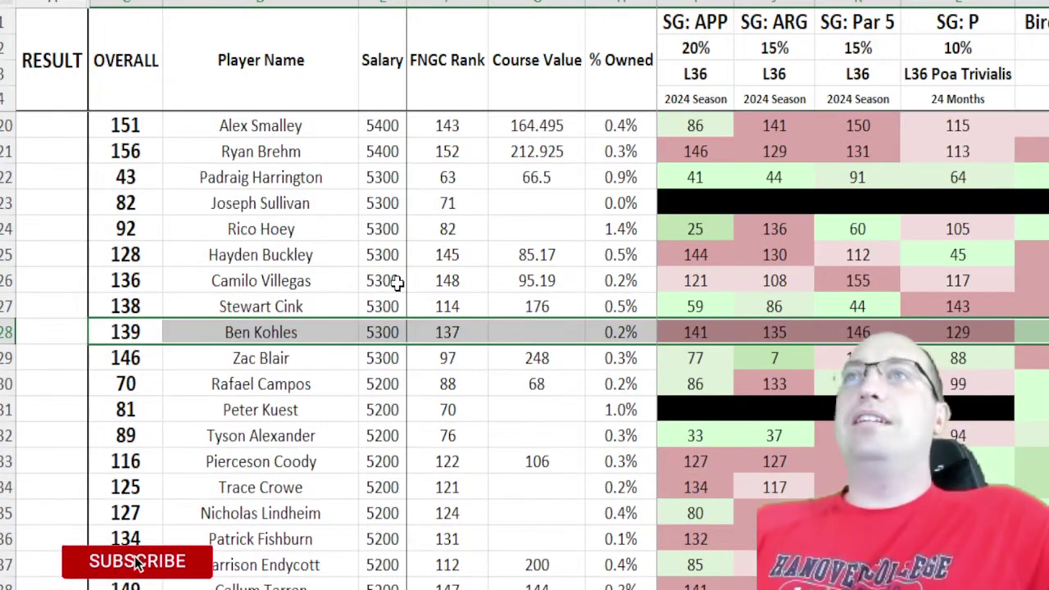
Step: Review the players from the 5300 up to the 5700 salary group, highlighting Alexander Bjork's row
scroll(350, 284, "up", 3)
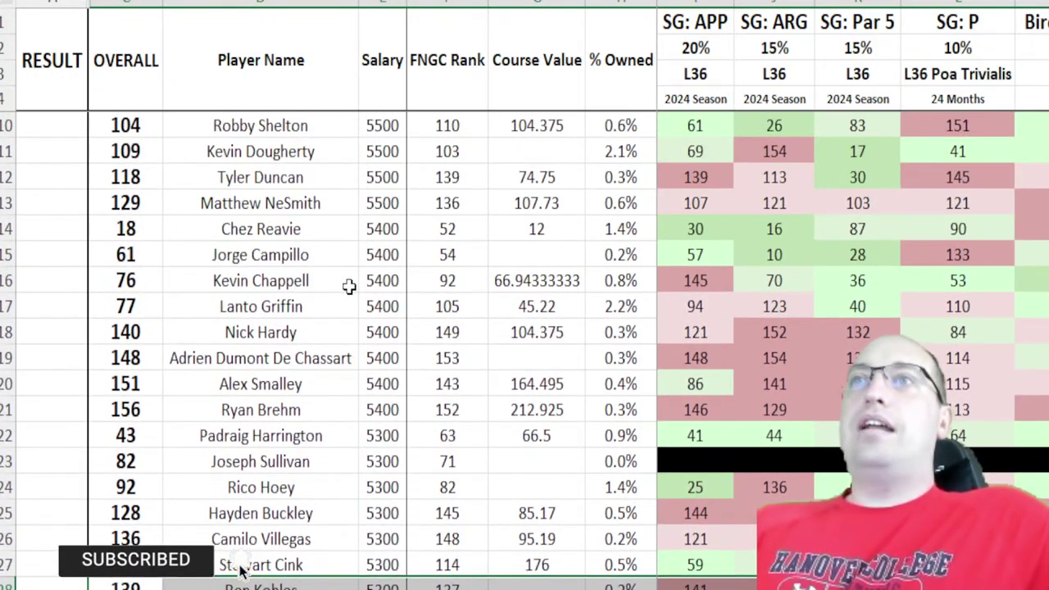
scroll(307, 181, "up", 1)
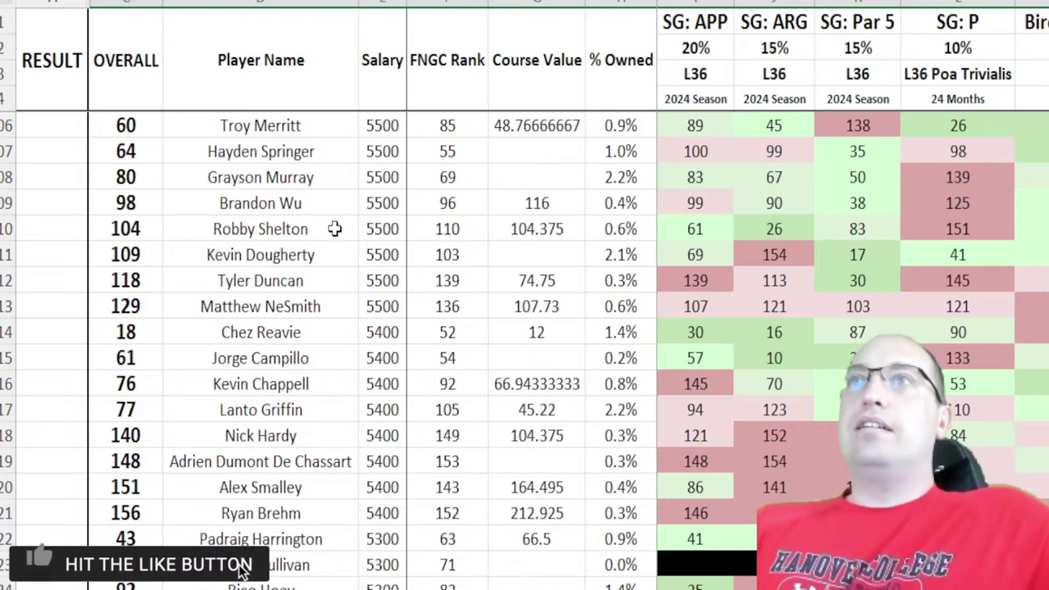
scroll(328, 218, "up", 2)
scroll(335, 234, "up", 2)
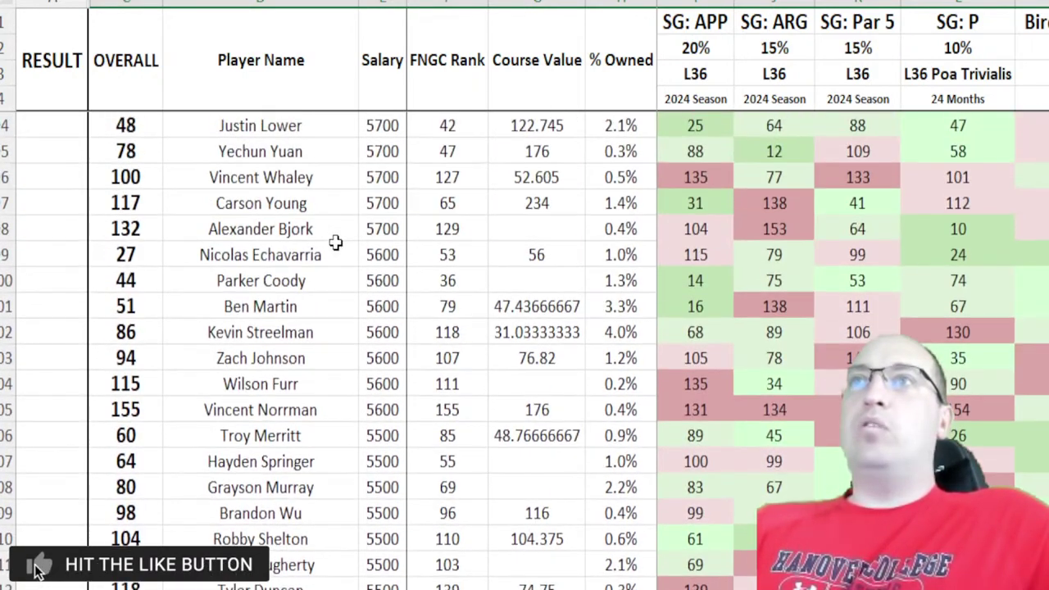
left_click_drag(210, 231, 1016, 230)
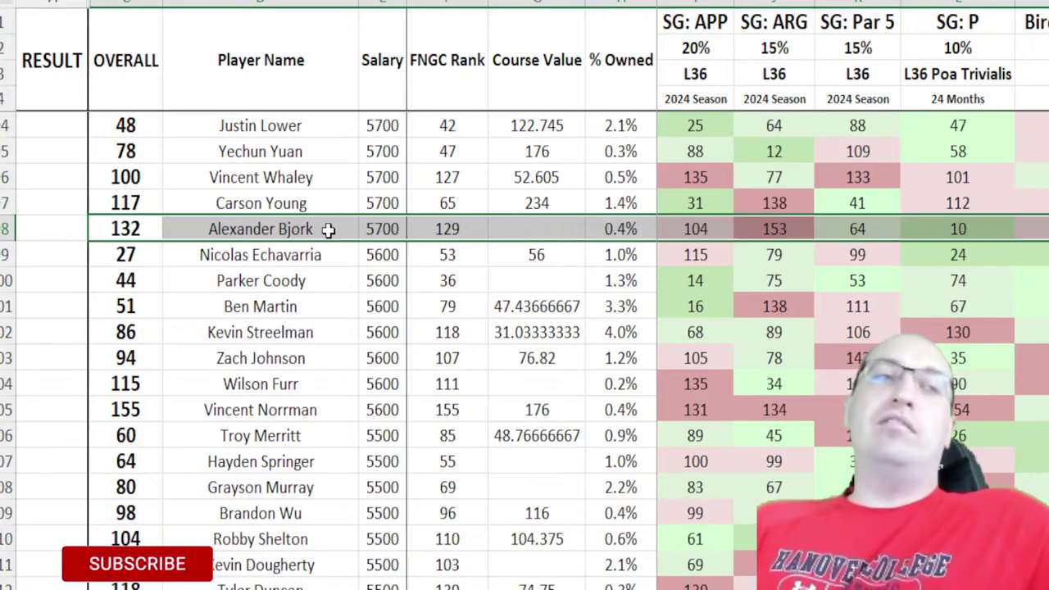
left_click(752, 99)
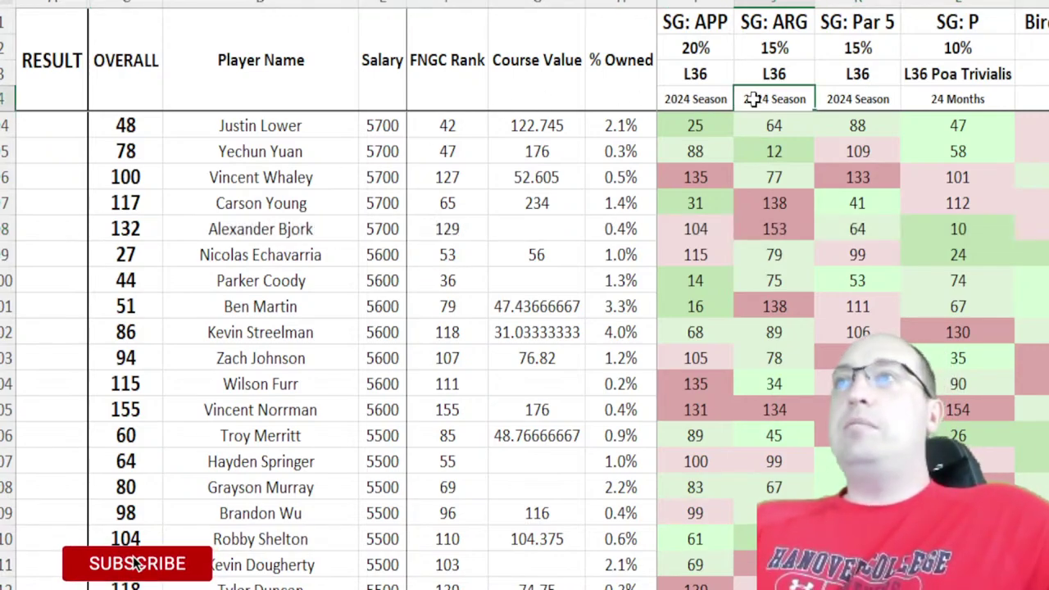
Step: Show the TIERS columns for the highest-salary players and go through the tier 1 check marks of Rory McIlroy, Hideki Matsuyama and Ludvig Aberg
scroll(752, 99, "up", 20)
scroll(752, 99, "right", 5)
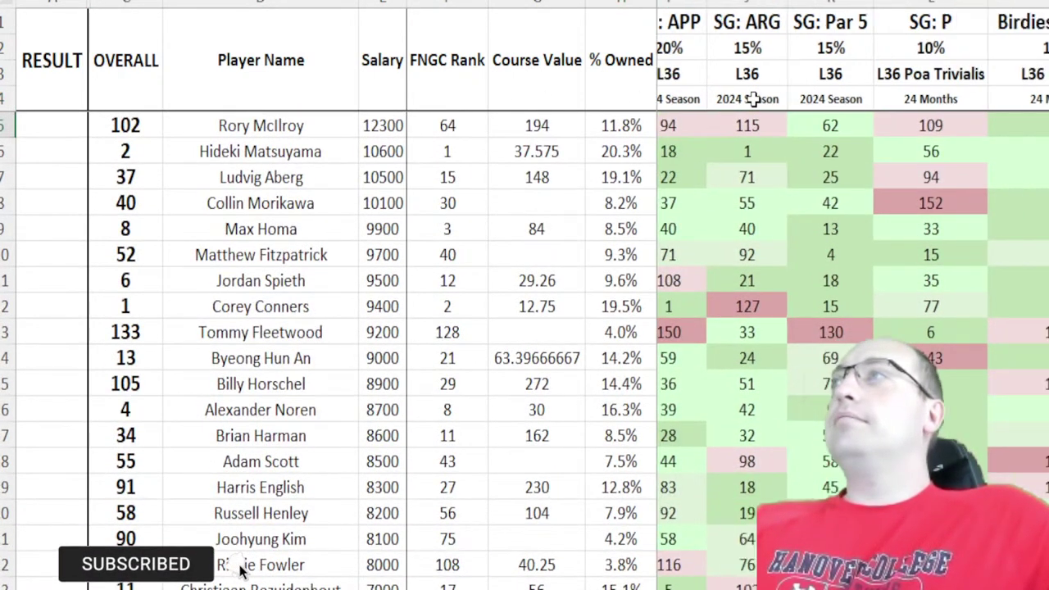
scroll(749, 98, "right", 2)
left_click(696, 172)
scroll(696, 171, "left", 2)
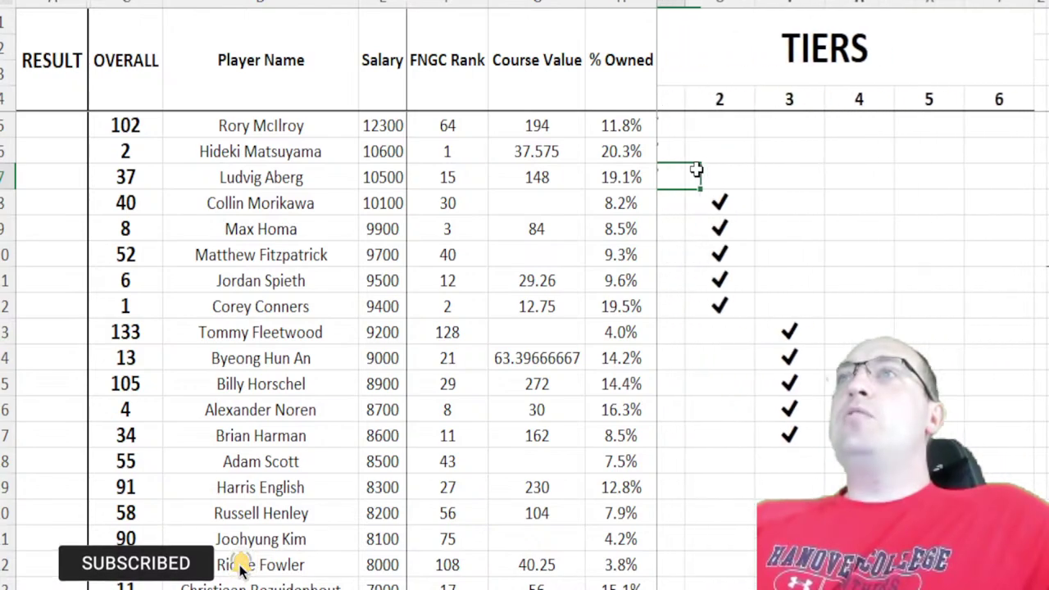
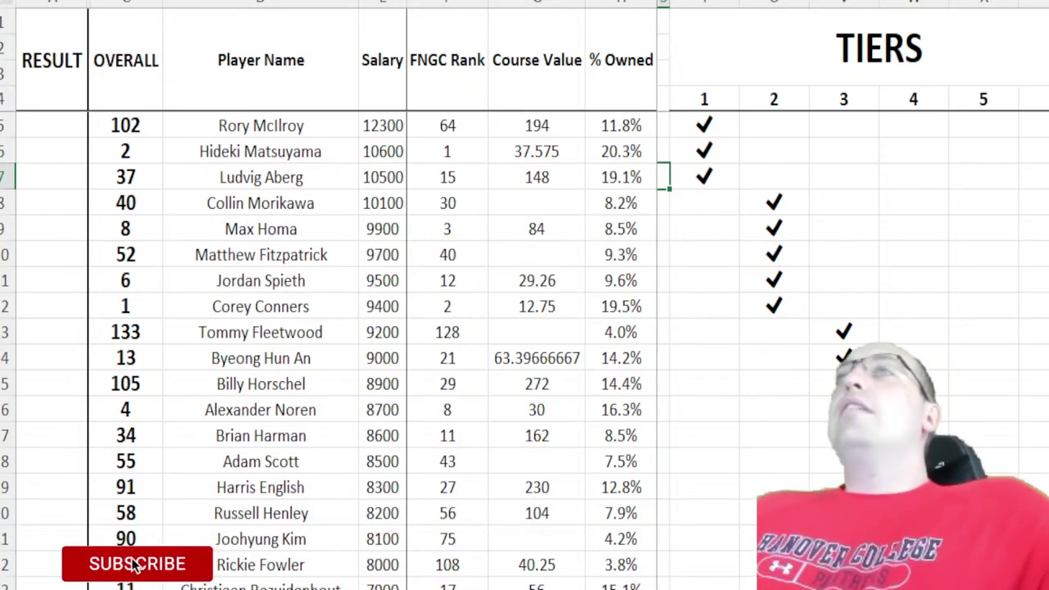
left_click(713, 127)
key("Down")
key("Down")
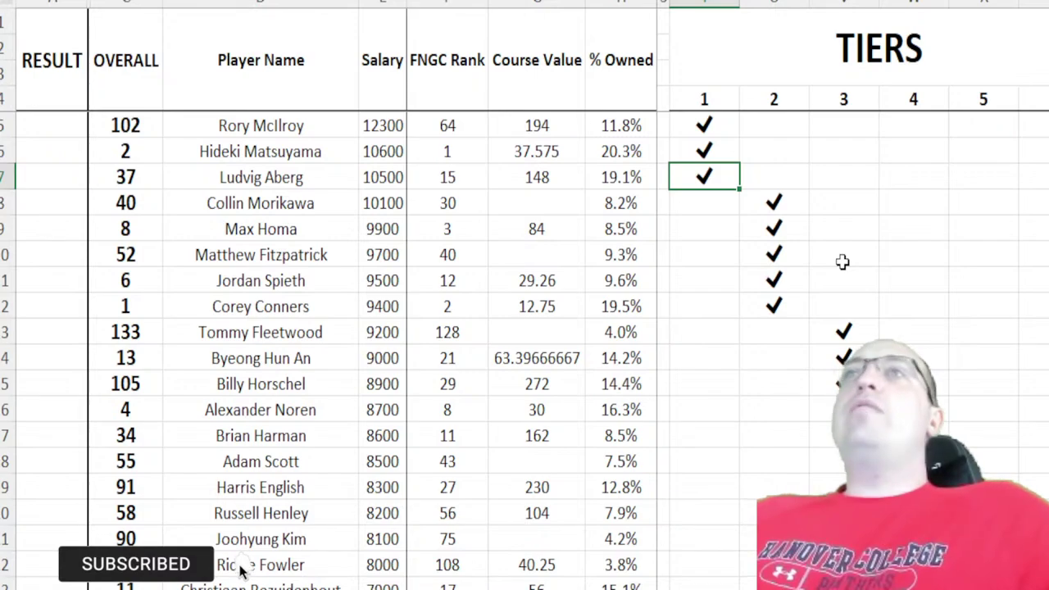
key("Up")
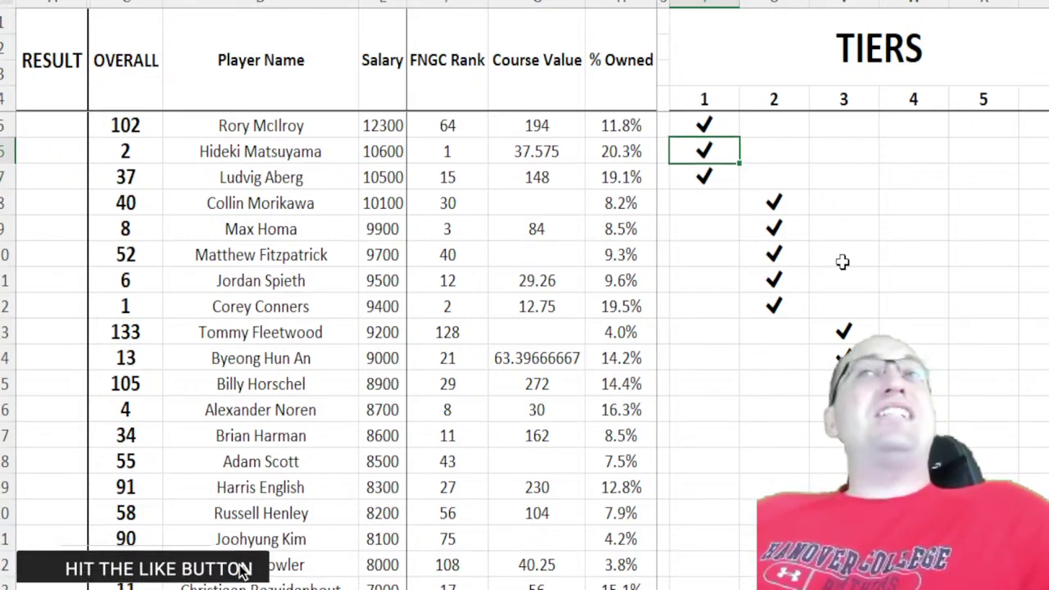
Step: Compare the tier 1 check marks of Rory McIlroy, Hideki Matsuyama and Ludvig Aberg once more, ending on Matsuyama's
key("Up")
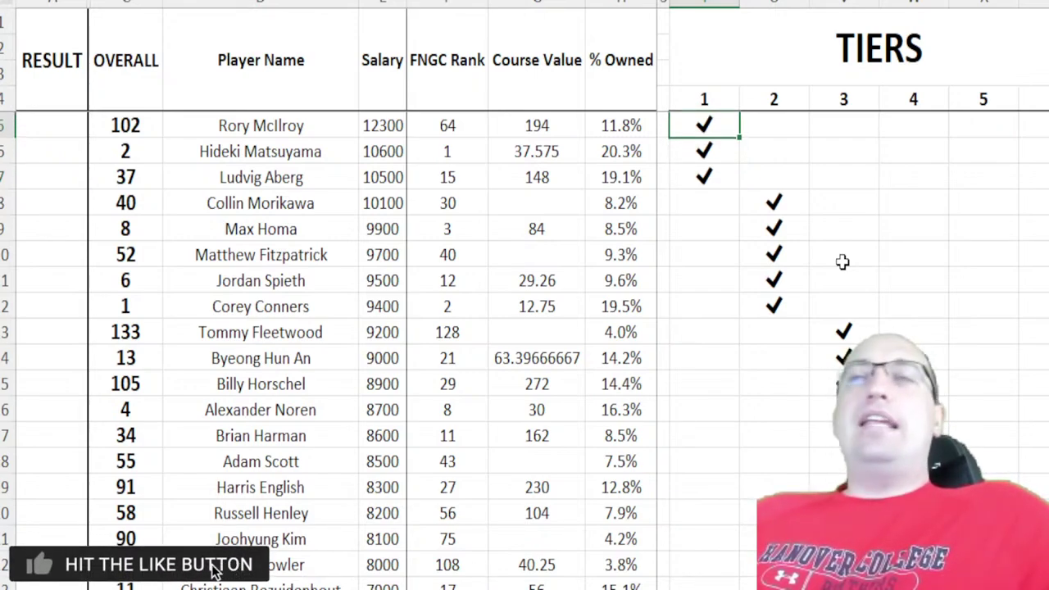
key("Down")
key("Down")
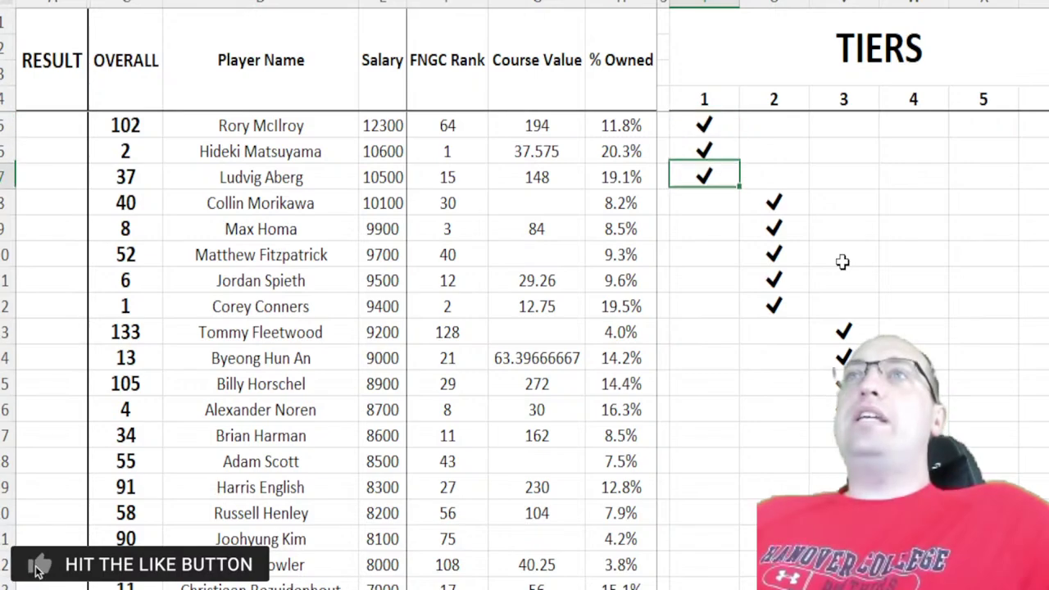
key("Up")
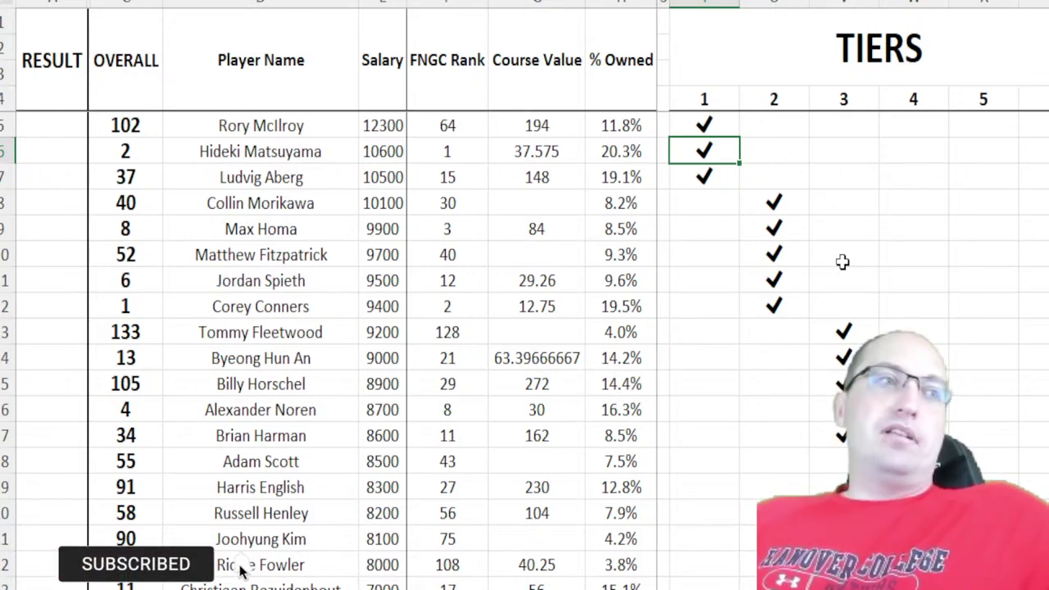
Step: Go through the tier 2 check marks one by one from Collin Morikawa down to Corey Conners
scroll(901, 213, "down", 1)
left_click(802, 157)
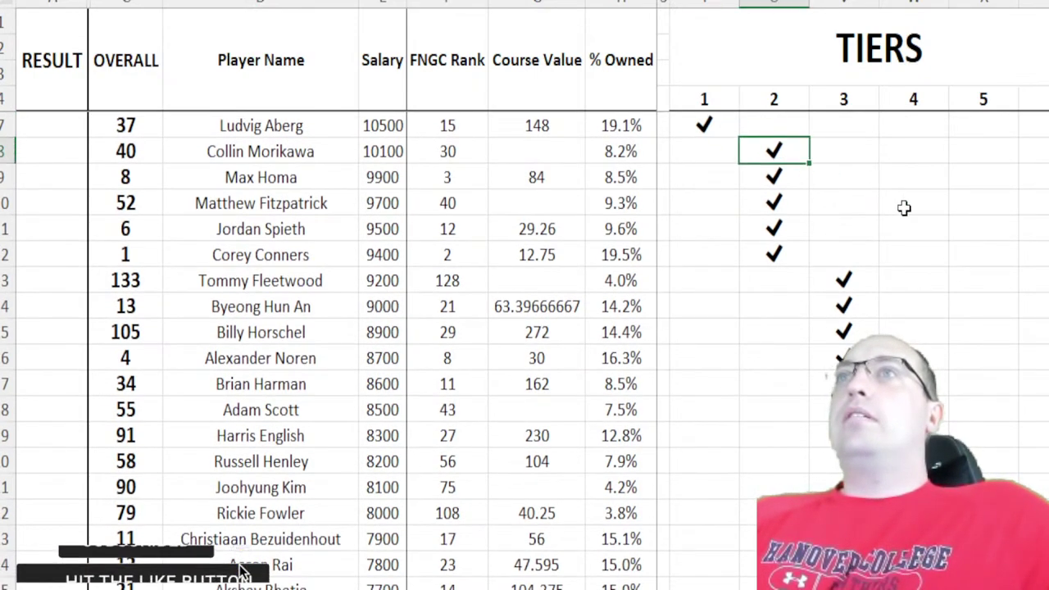
key("Down")
key("Down")
key("Down")
key("Down")
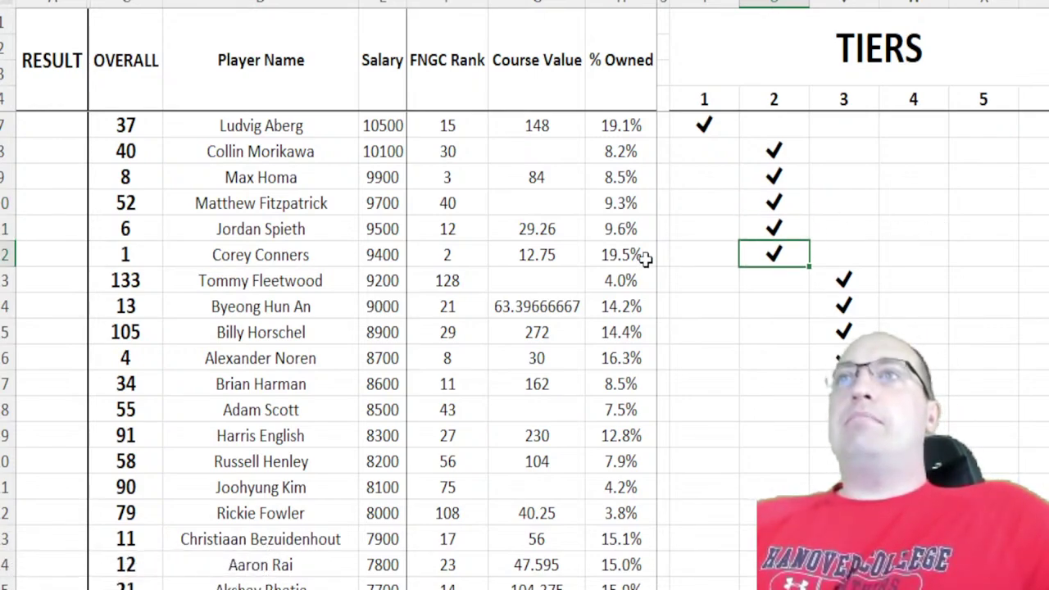
Step: Highlight Corey Conners's row from OVERALL to % Owned, and check the tier 2 marks of Max Homa and Conners
left_click_drag(156, 265, 610, 254)
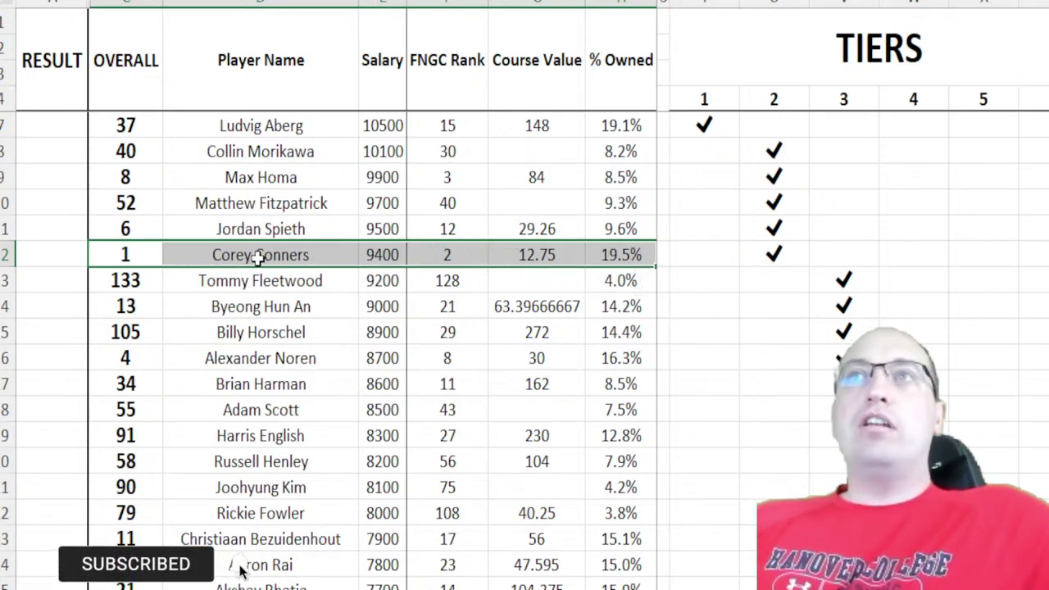
left_click_drag(109, 258, 647, 255)
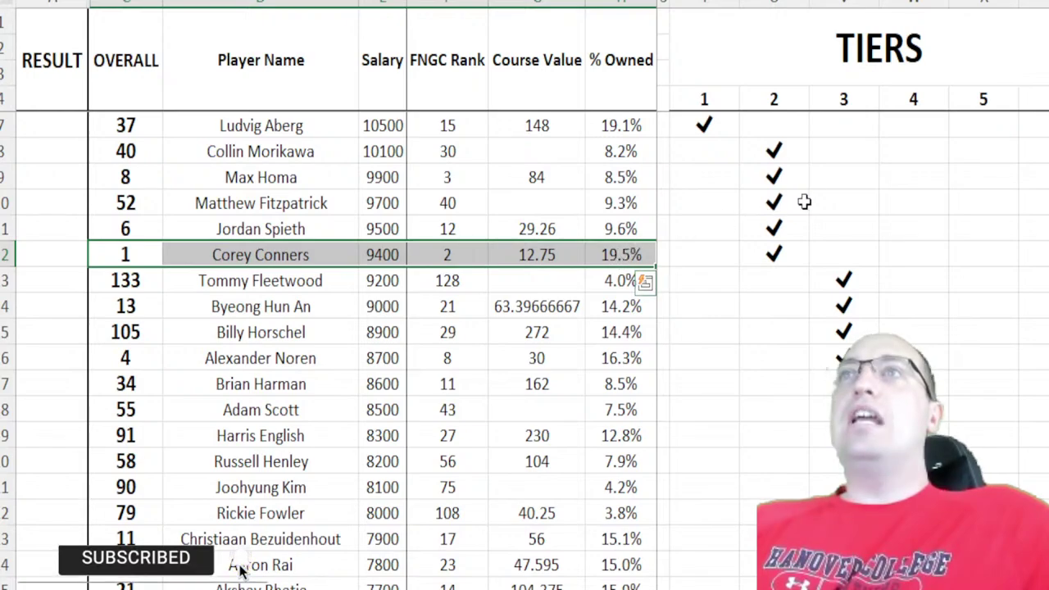
left_click(779, 177)
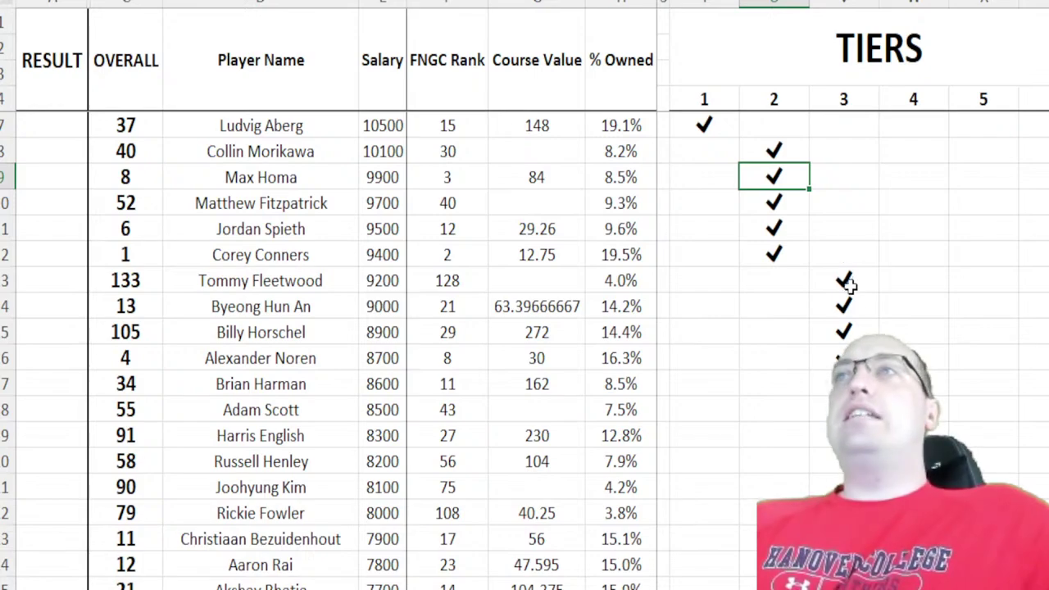
left_click(784, 259)
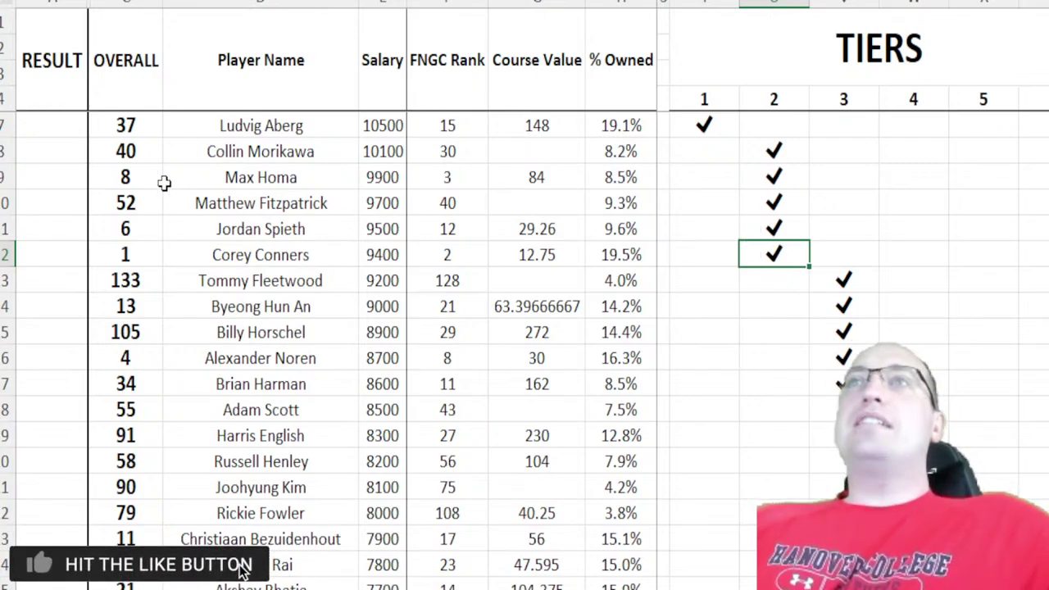
Step: Compare Max Homa with Corey Conners by highlighting each one's row through % Owned and checking their tier 2 marks
left_click_drag(156, 177, 594, 173)
left_click_drag(153, 252, 641, 254)
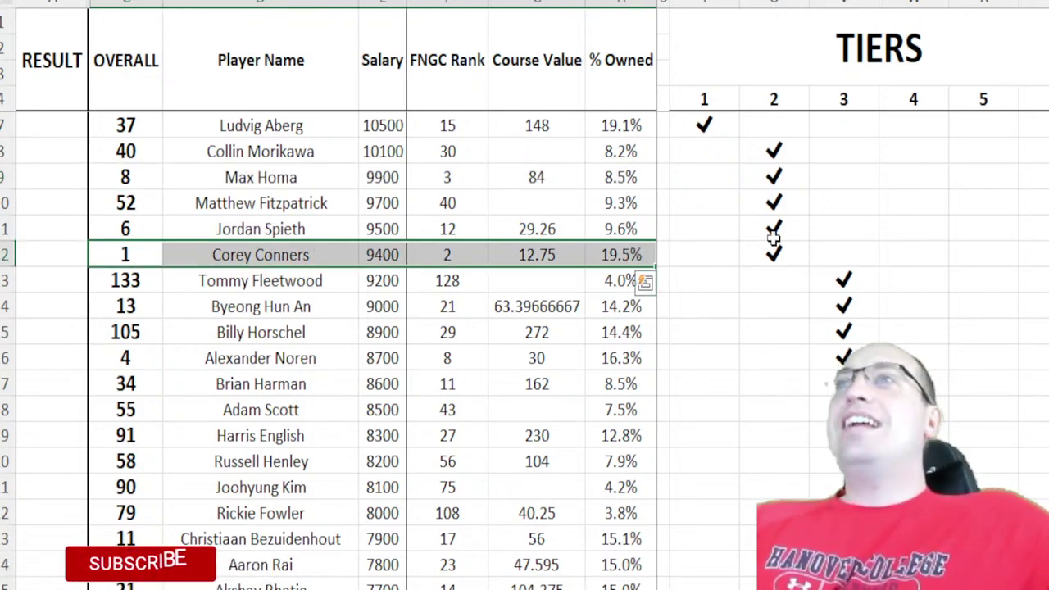
left_click(779, 177)
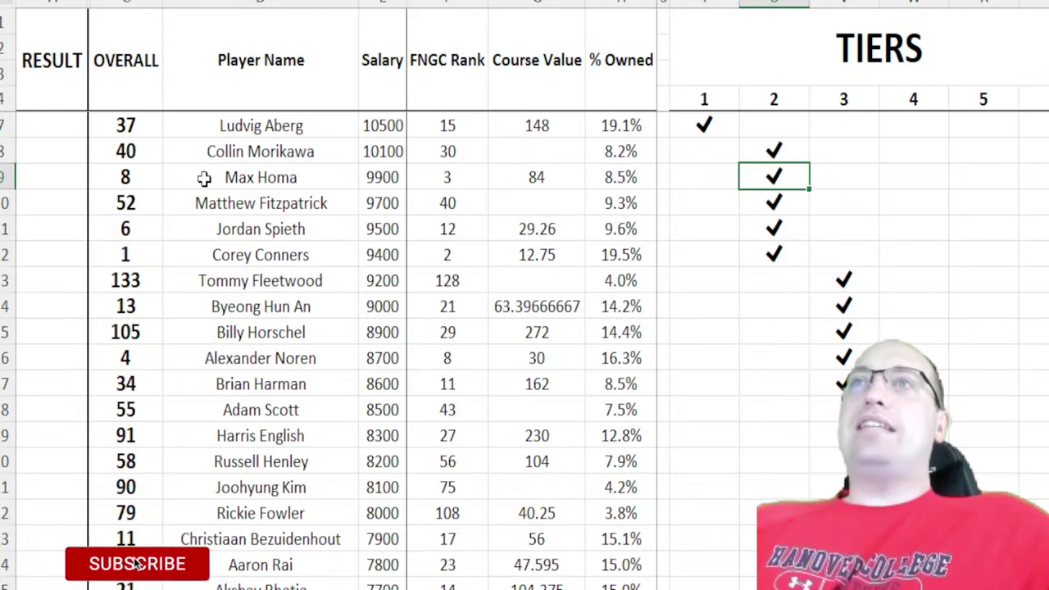
left_click_drag(142, 175, 623, 174)
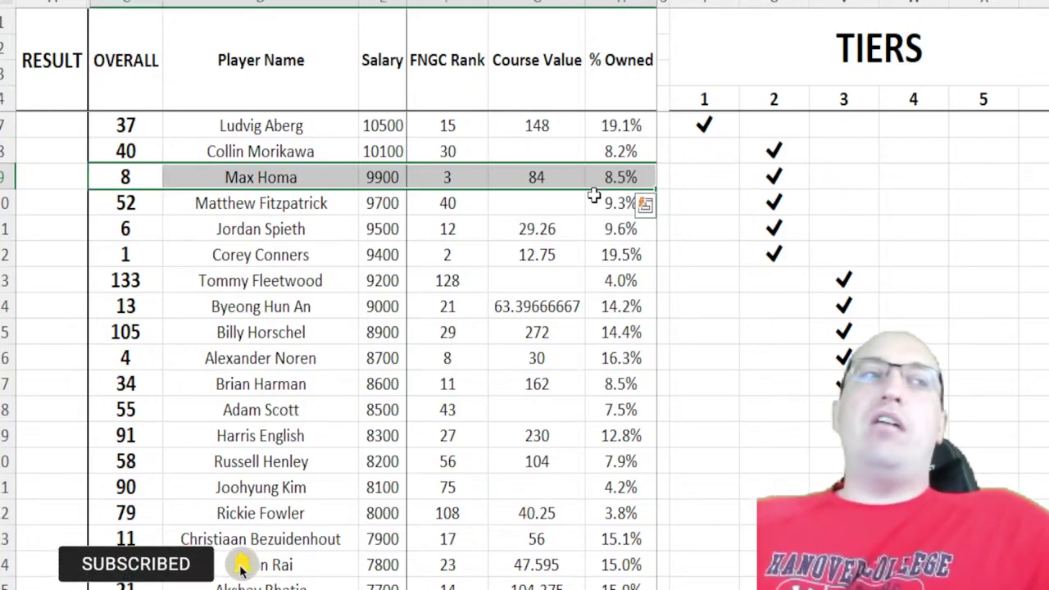
left_click(773, 178)
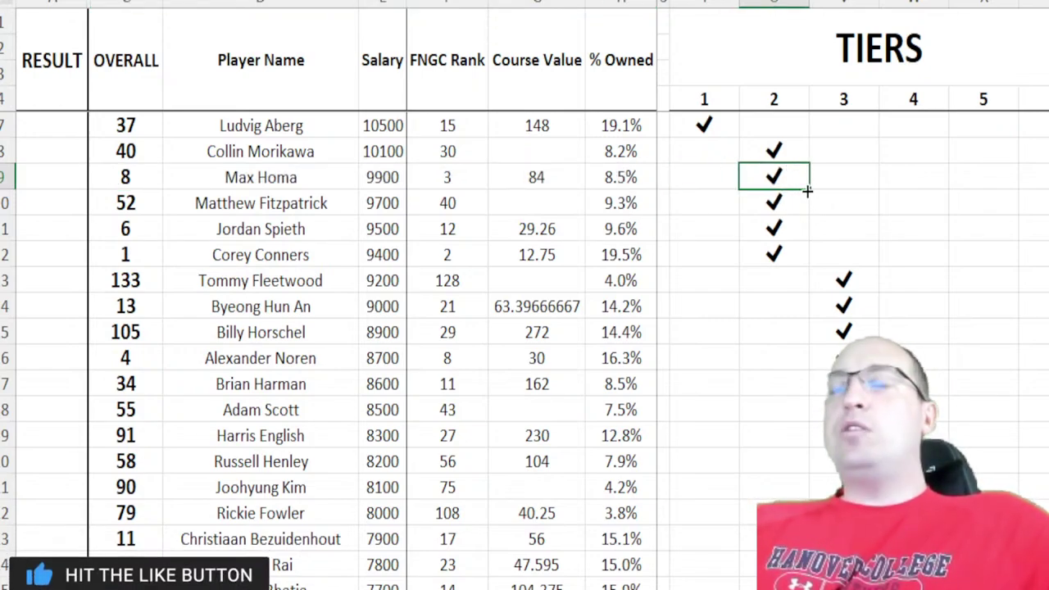
left_click(774, 244)
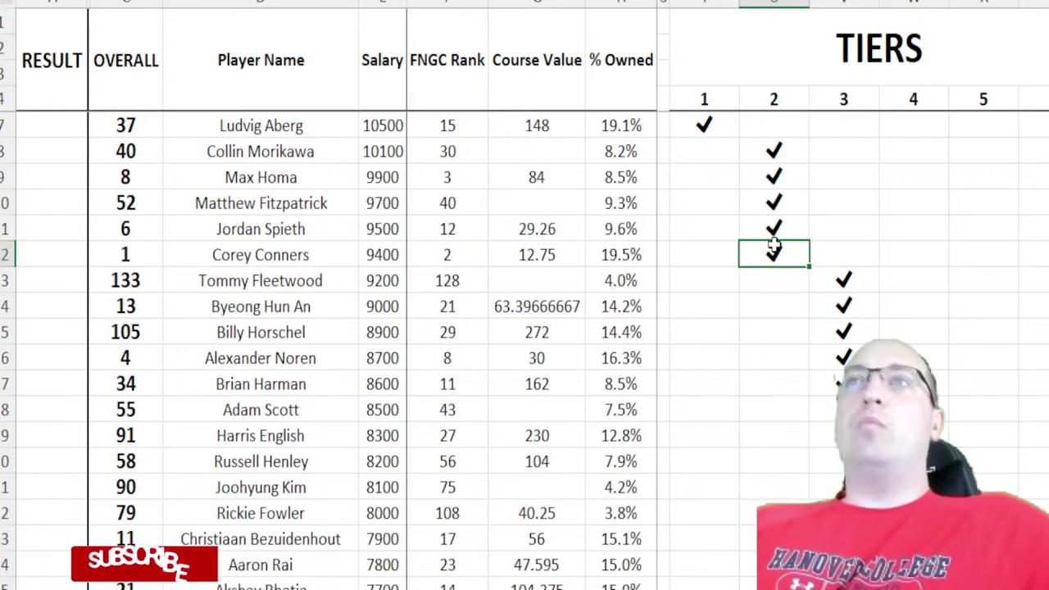
left_click(775, 177)
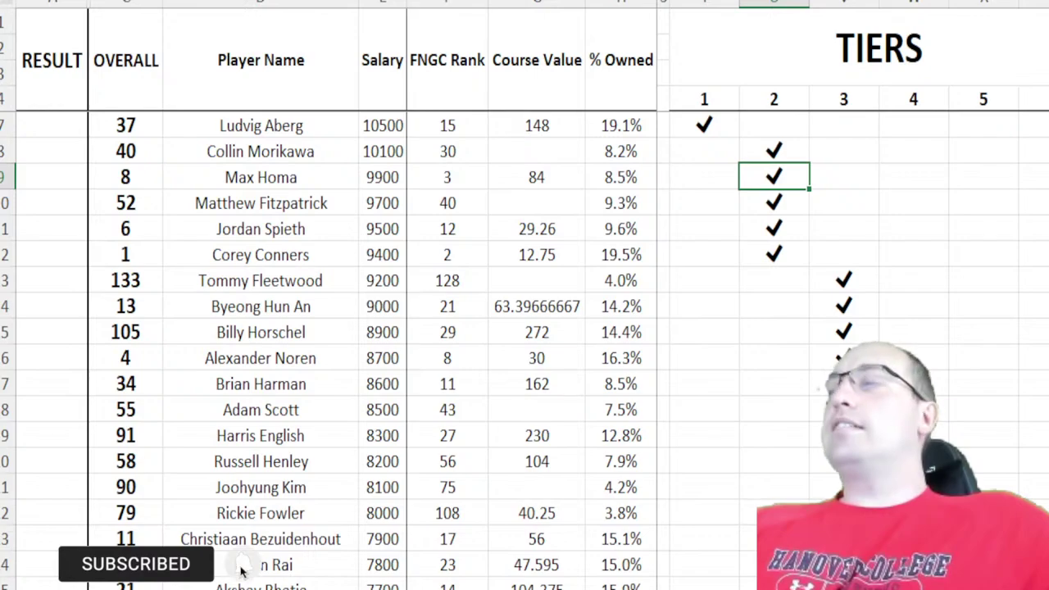
key("Down")
Step: Show the tier 3 column and go through its check marks down to Brian Harman, ending on Alexander Noren's
scroll(243, 571, "right", 2)
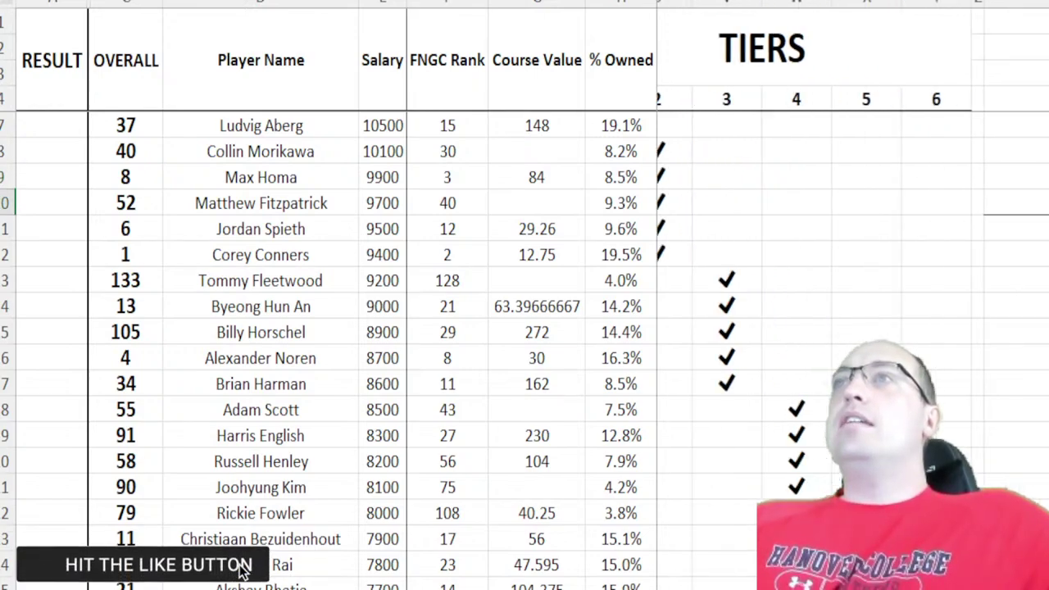
scroll(243, 571, "down", 2)
left_click(730, 181)
left_click(725, 198)
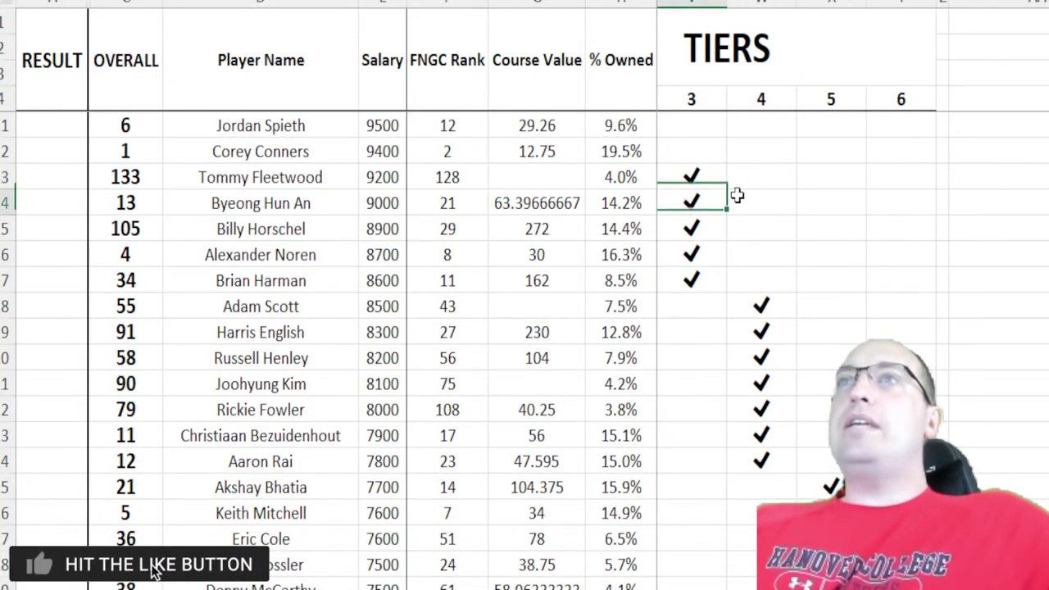
key("Down")
key("Down")
key("Down")
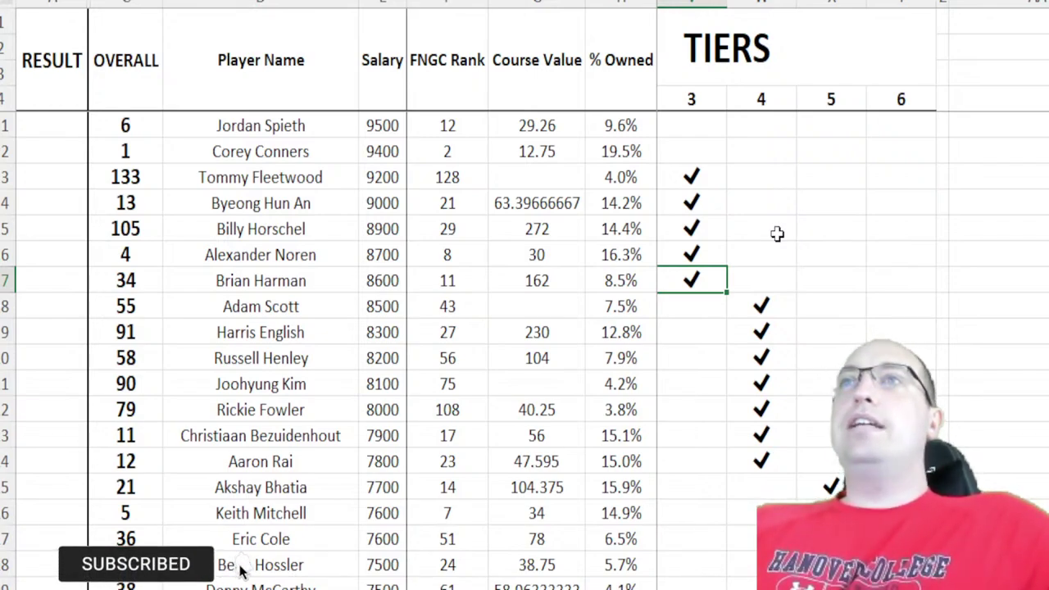
left_click(720, 254)
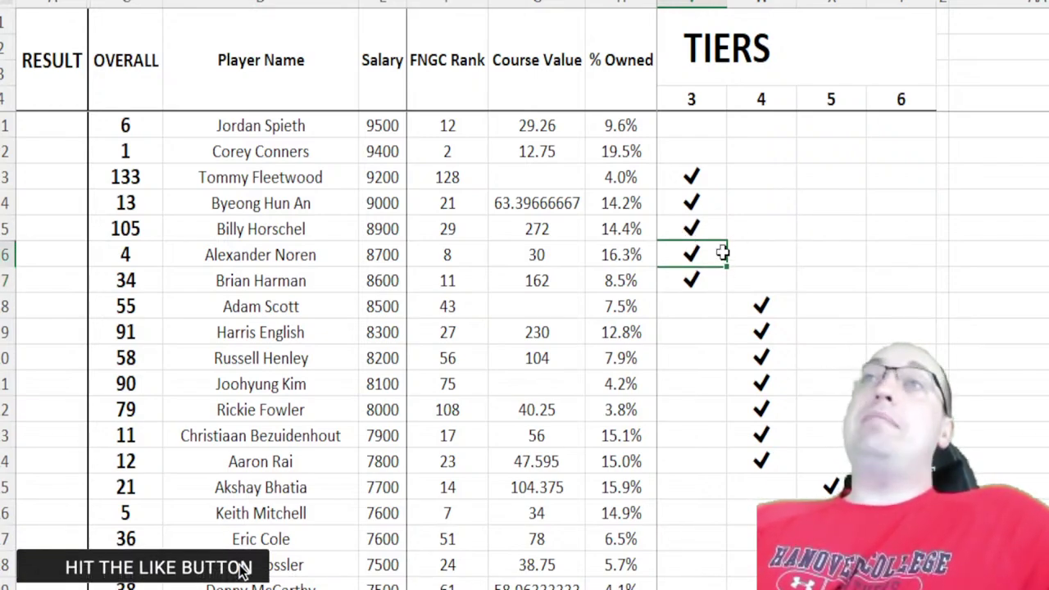
Step: Examine the OVERALL ranks of the tier 3 players from Tommy Fleetwood to Brian Harman, ending on Alexander Noren's rank
left_click(135, 199)
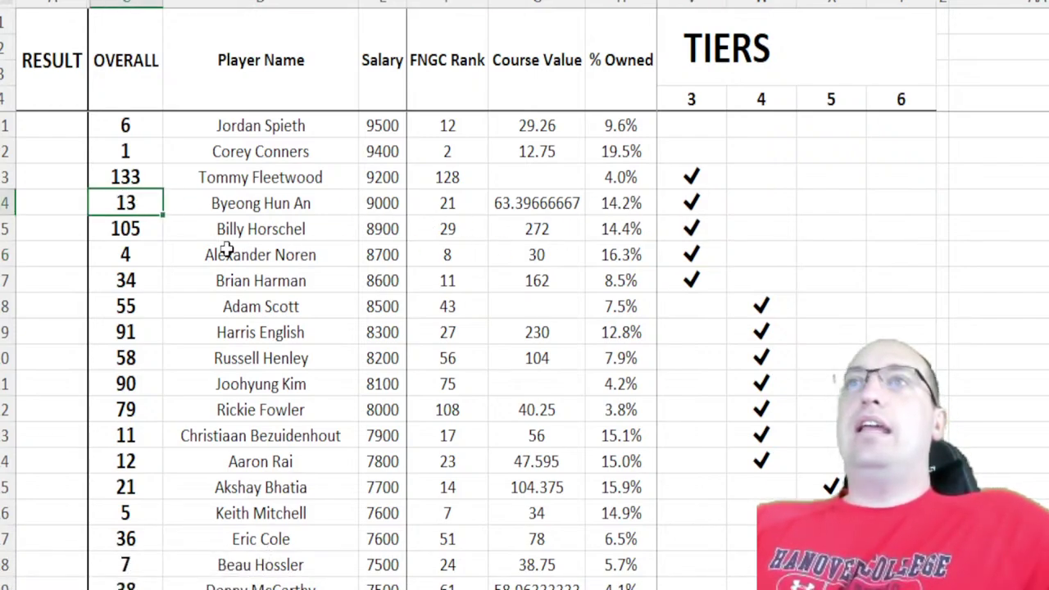
left_click(137, 252)
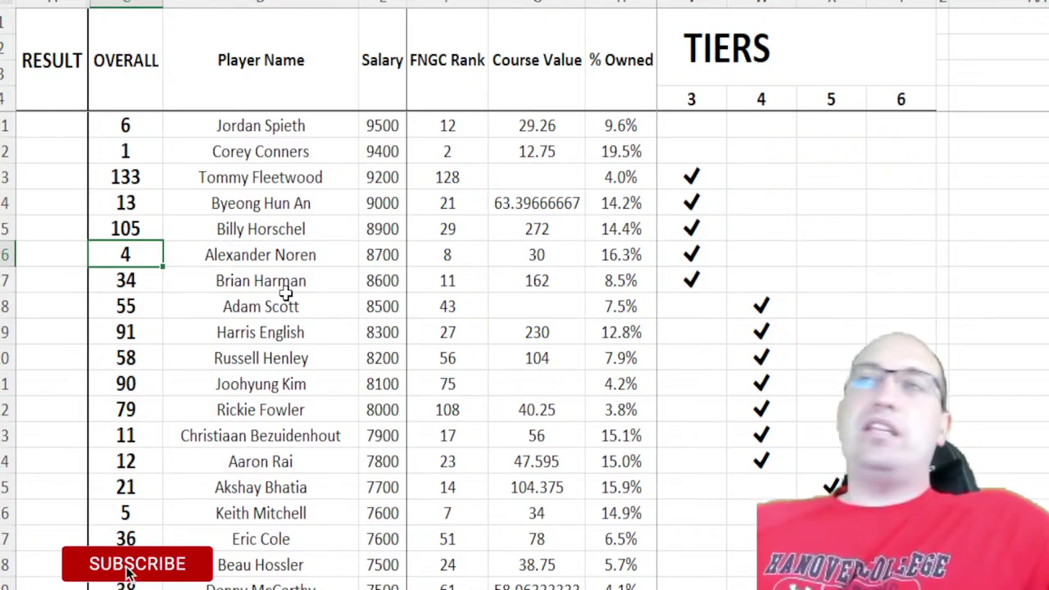
left_click_drag(138, 177, 145, 281)
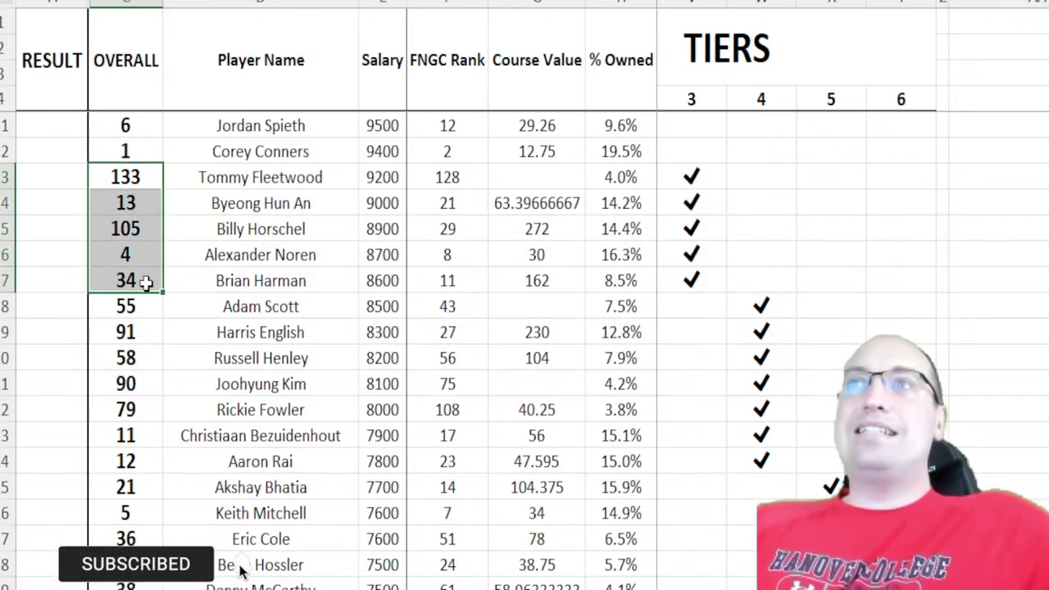
left_click(127, 279)
type("4")
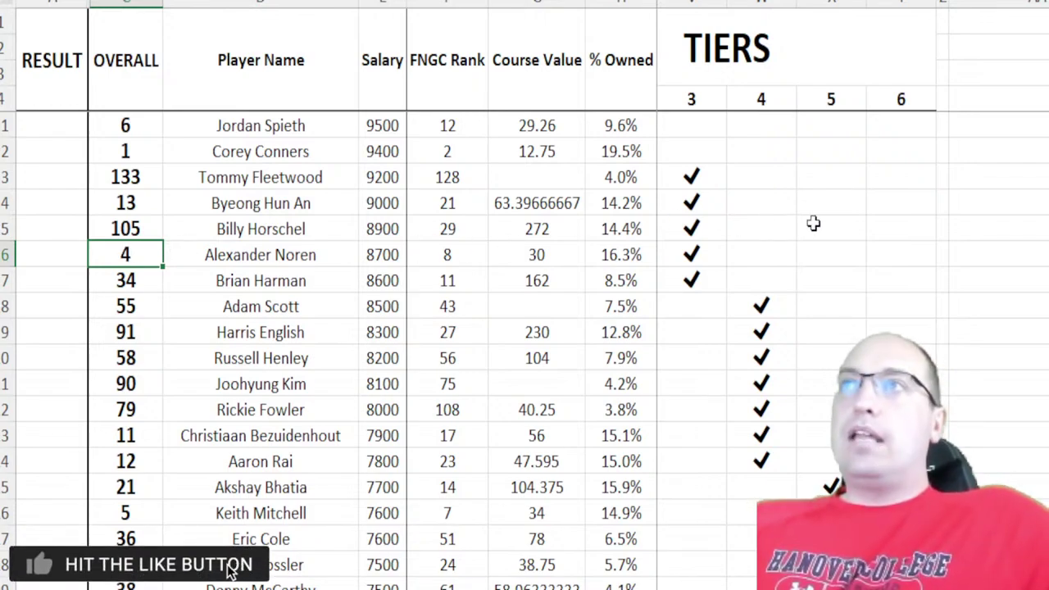
Step: Go through the tier 4 check marks one by one from Adam Scott down to Aaron Rai
scroll(813, 223, "down", 3)
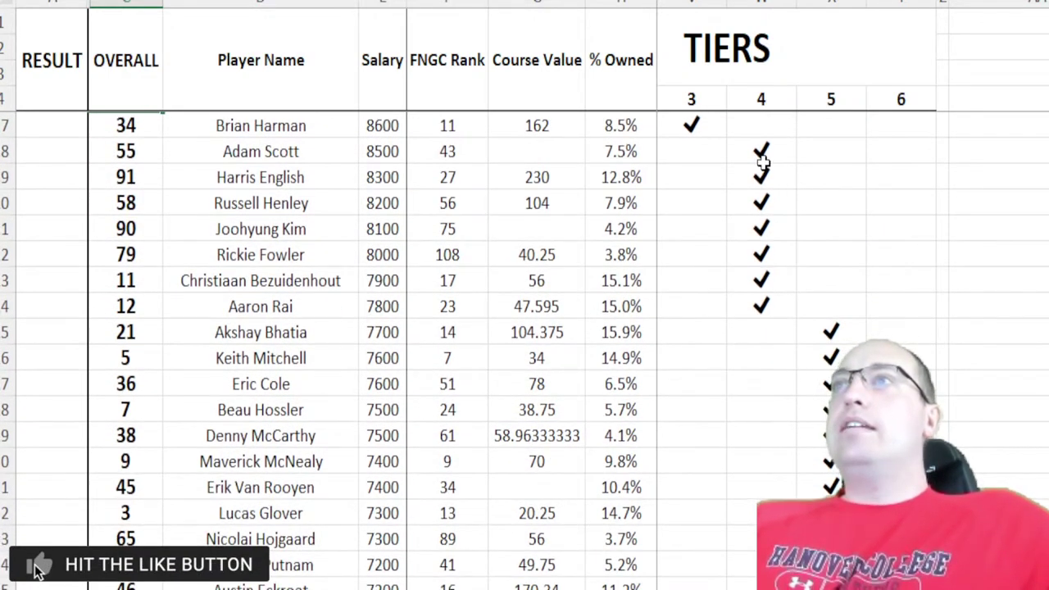
left_click(762, 160)
key("Down")
key("Down")
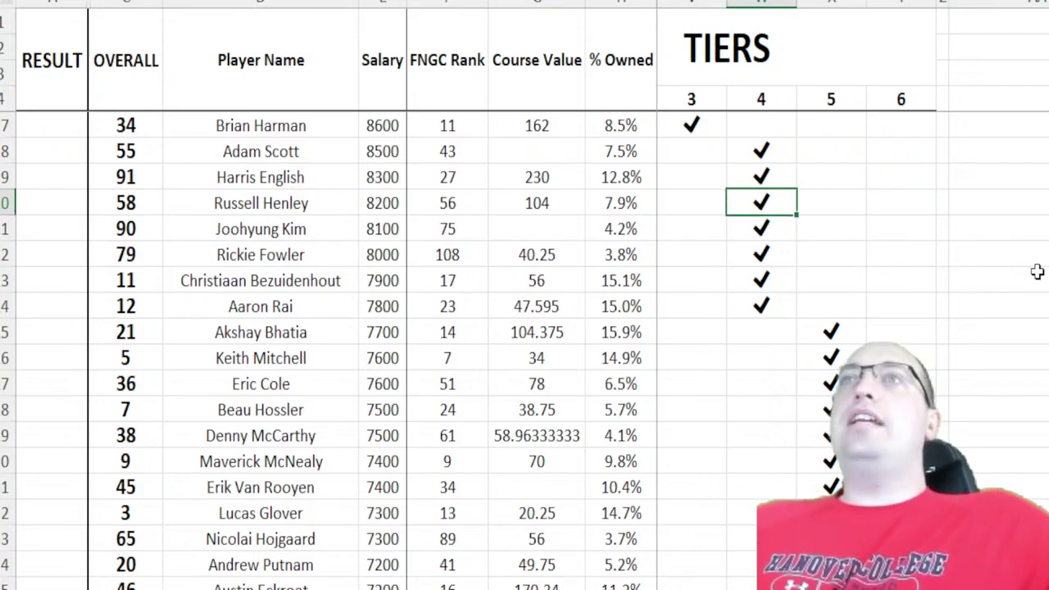
key("Down")
key("Down")
key("Down")
key("Down")
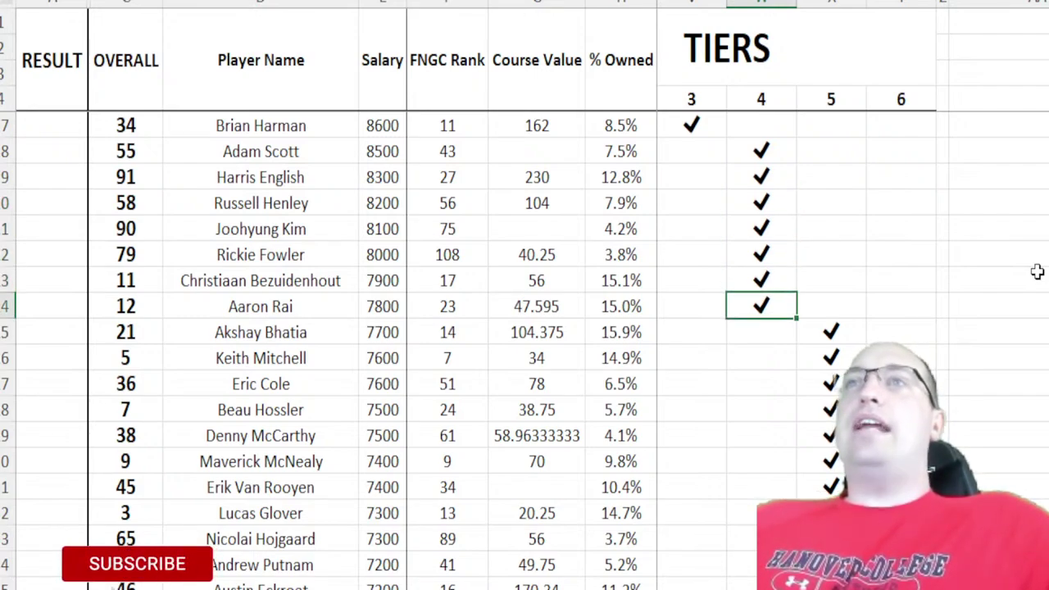
Step: Highlight the tier 4 check marks of Christiaan Bezuidenhout and Aaron Rai together, and examine each of the two
key("Up")
key("shift+Down")
key("ctrl+d")
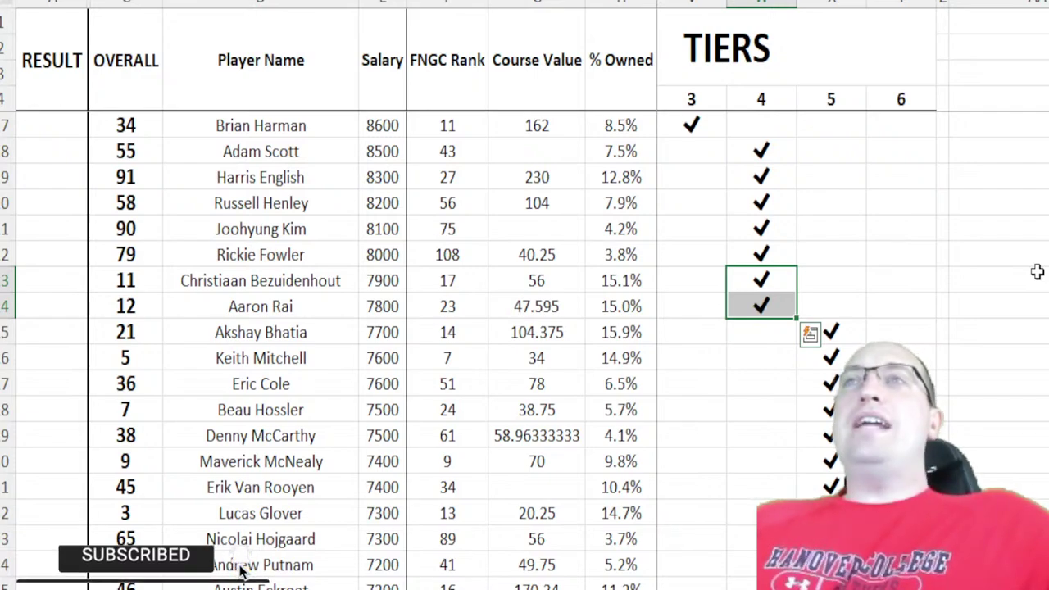
left_click(777, 211)
left_click(768, 285)
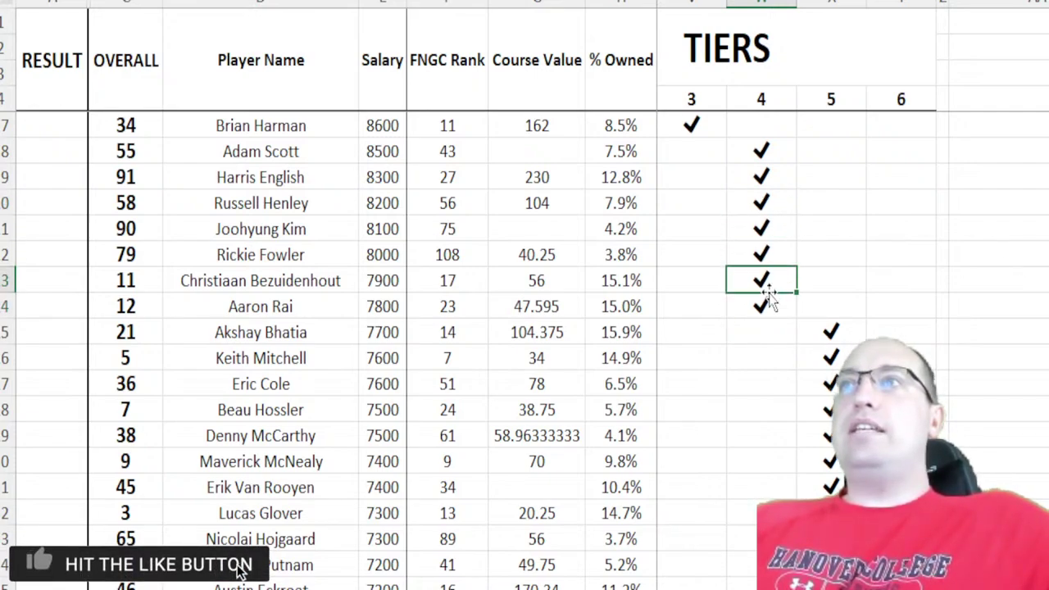
left_click_drag(762, 284, 763, 305)
key("ctrl+d")
left_click(765, 307)
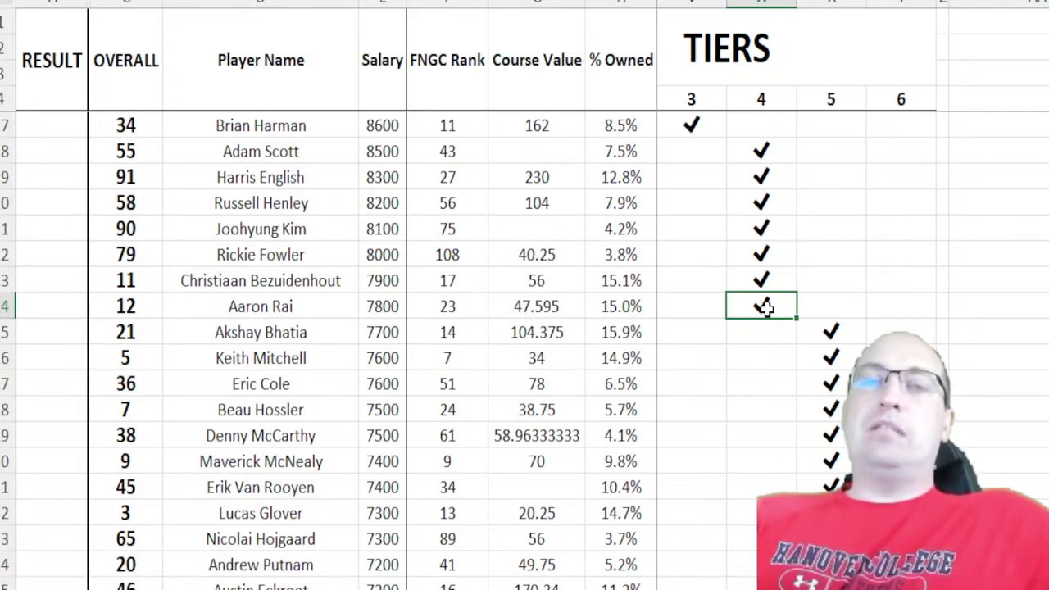
left_click(762, 277)
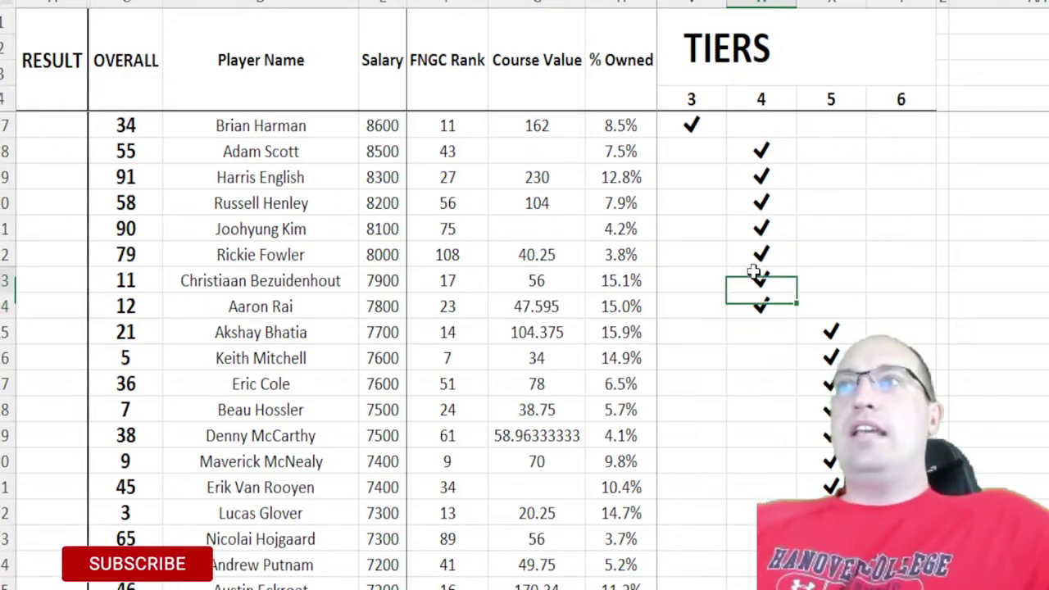
left_click(788, 305)
Step: Show the tier 5 column and go through its check marks from Akshay Bhatia down to Erik Van Rooyen
scroll(241, 571, "right", 1)
scroll(784, 267, "right", 1)
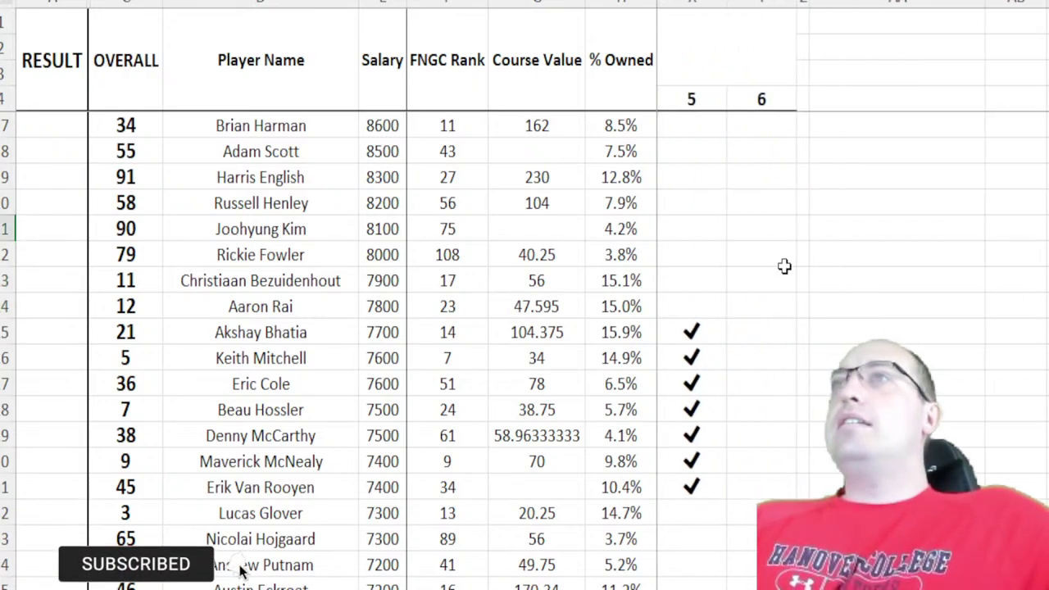
scroll(754, 248, "down", 3)
left_click(689, 127)
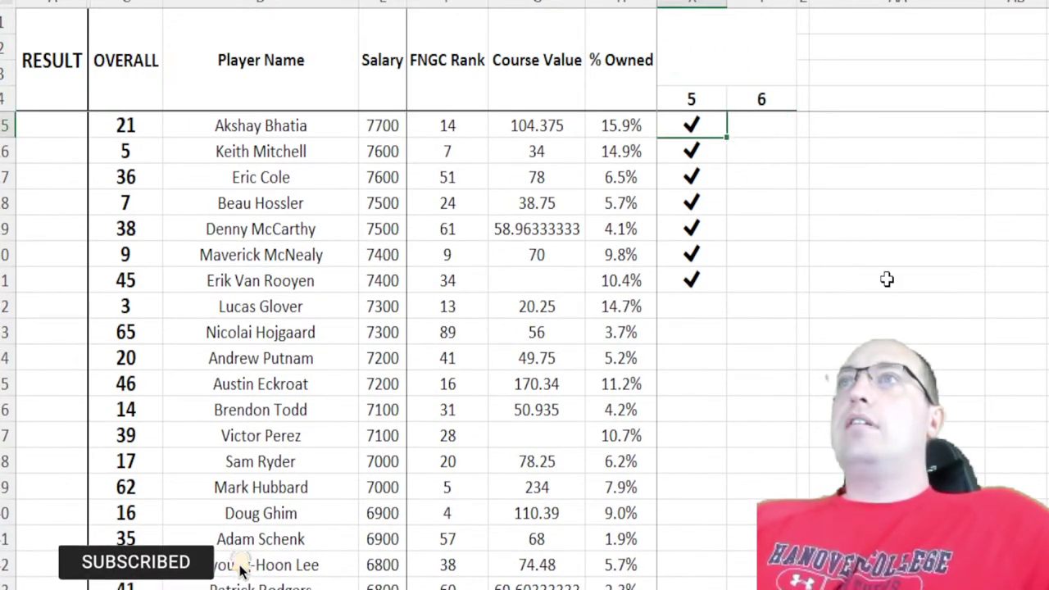
key("Down")
key("Down")
key("Down")
key("Down")
key("Down")
key("Down")
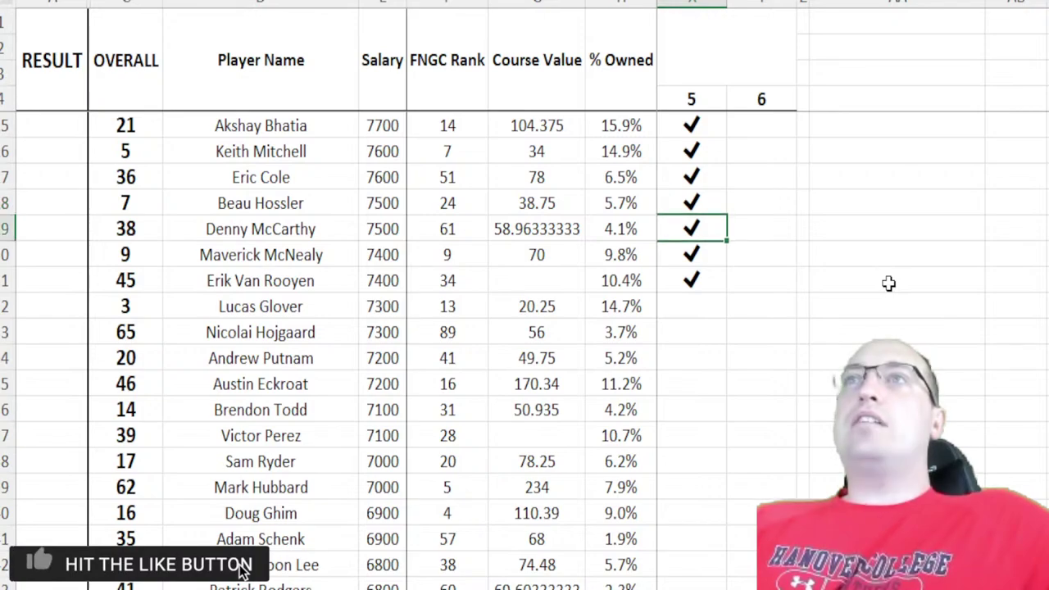
Step: Go back up the tier 5 check marks past Maverick McNealy and Denny McCarthy to Beau Hossler's
key("Up")
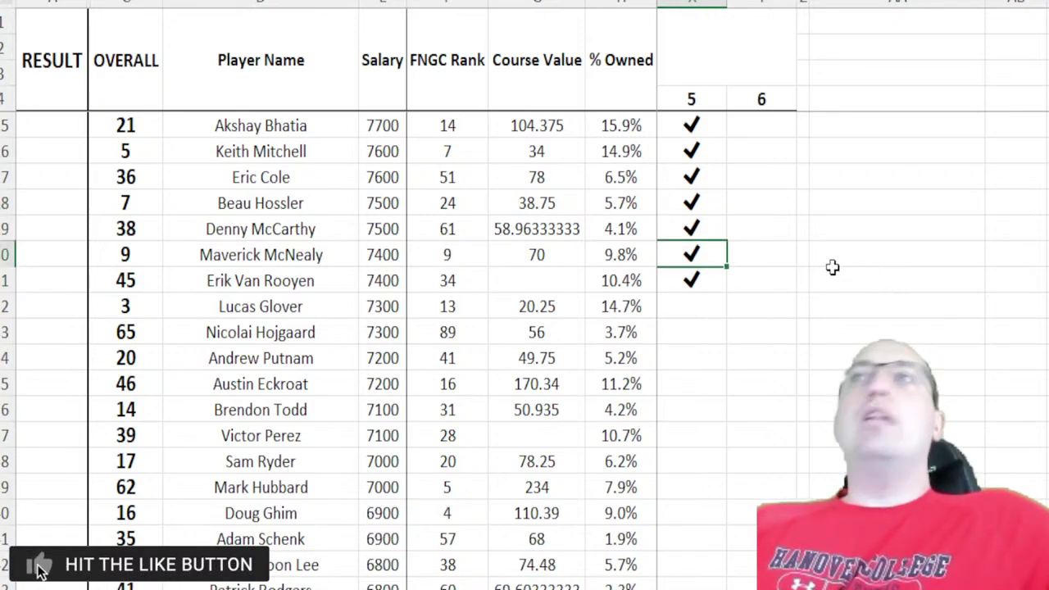
key("Up")
key("Up")
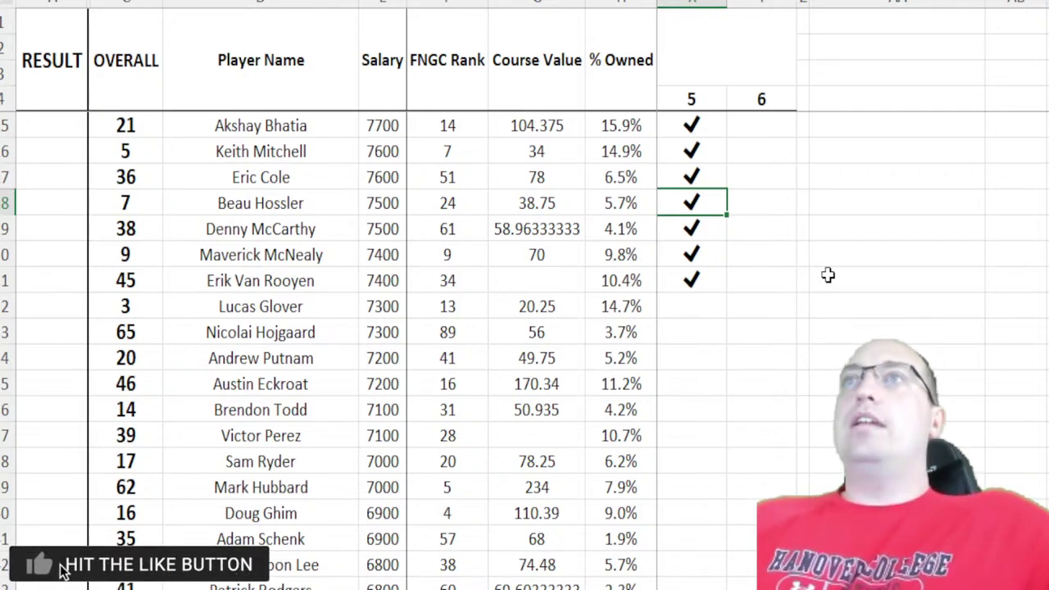
Step: Highlight the tier 5 check marks from Akshay Bhatia to Eric Cole, and return to Beau Hossler's
left_click_drag(695, 131, 701, 182)
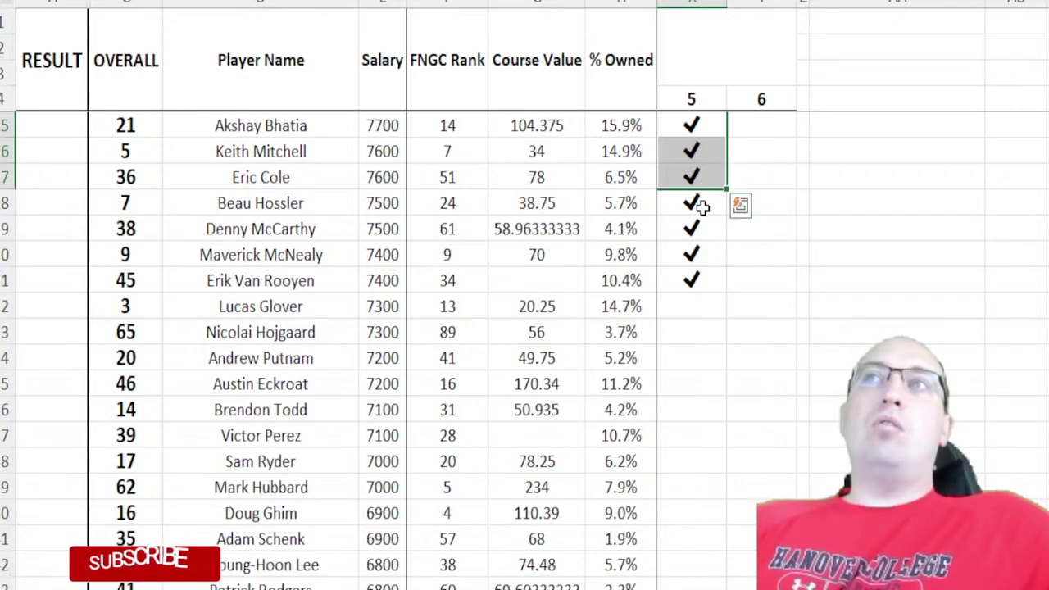
left_click(697, 204)
Step: Go through the tier 6 check marks from J.J. Spaun down to Ryan Fox
scroll(145, 561, "down", 10)
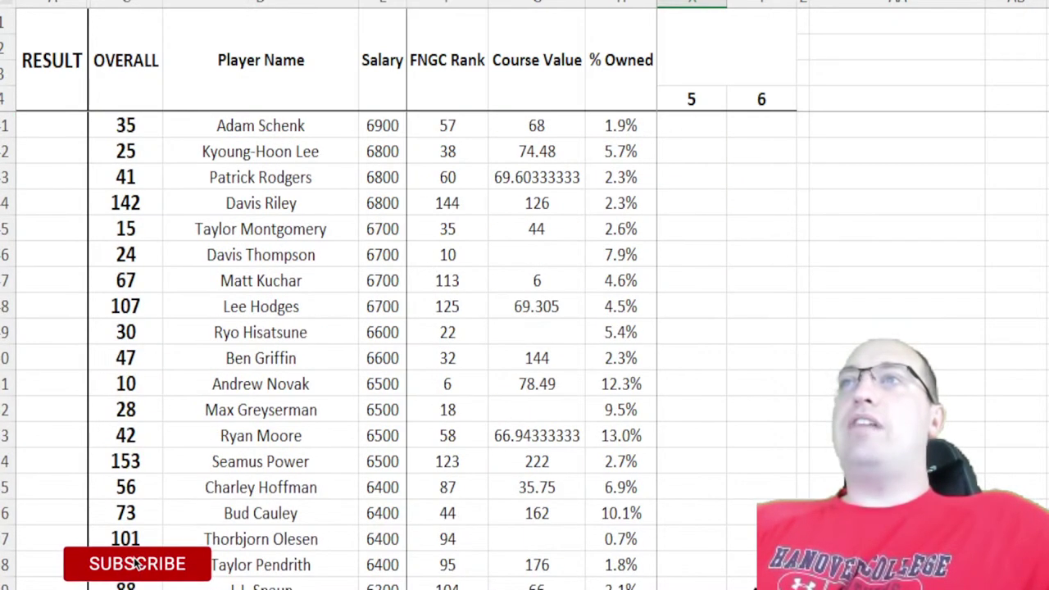
scroll(785, 206, "down", 1)
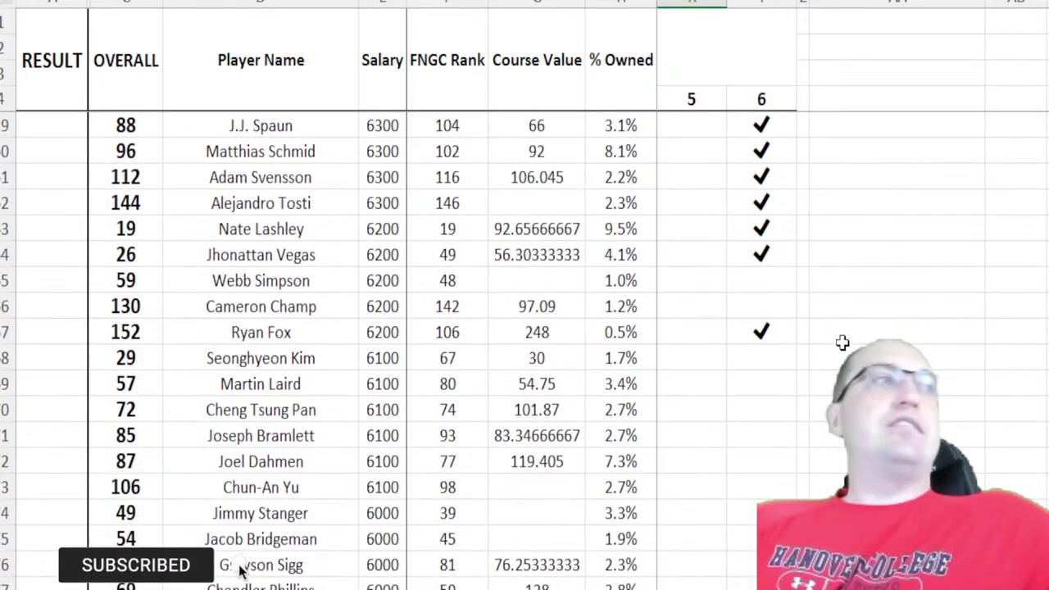
left_click(761, 123)
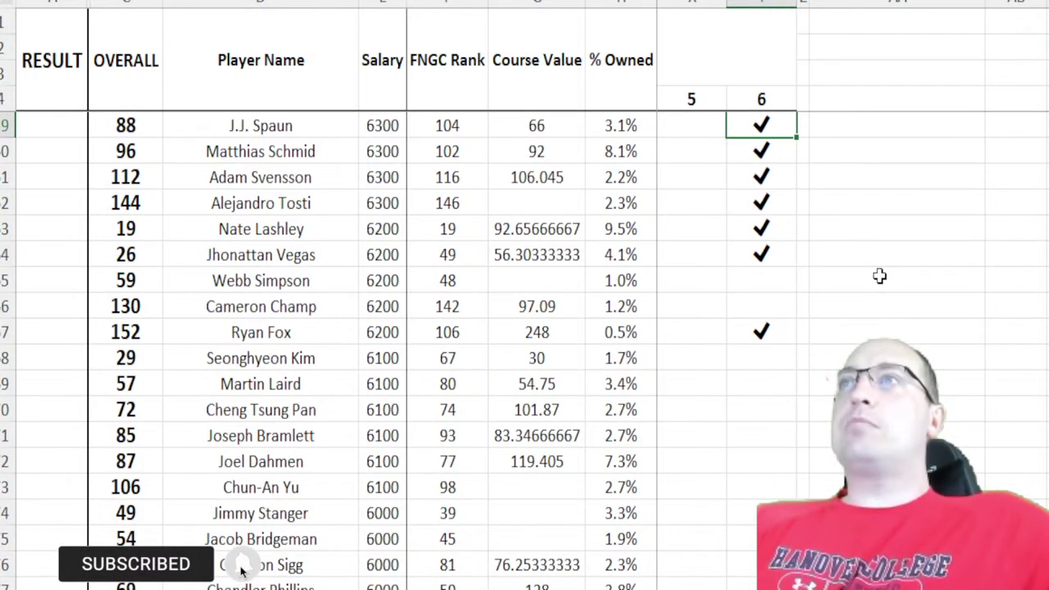
scroll(880, 276, "up", 1)
scroll(879, 276, "down", 1)
key("Down")
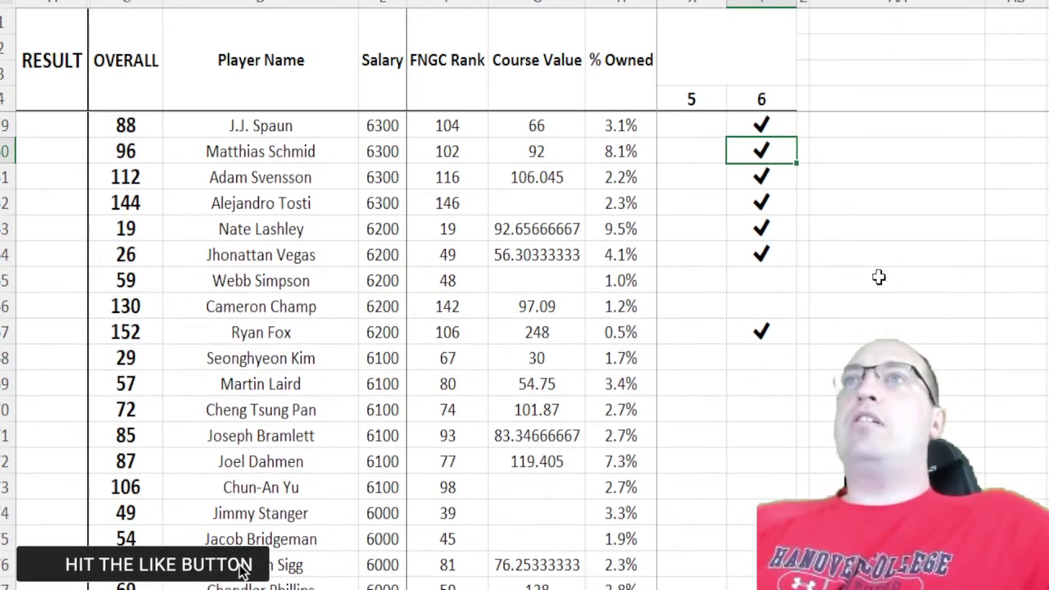
key("Down")
key("Down")
key("Down")
key("Down")
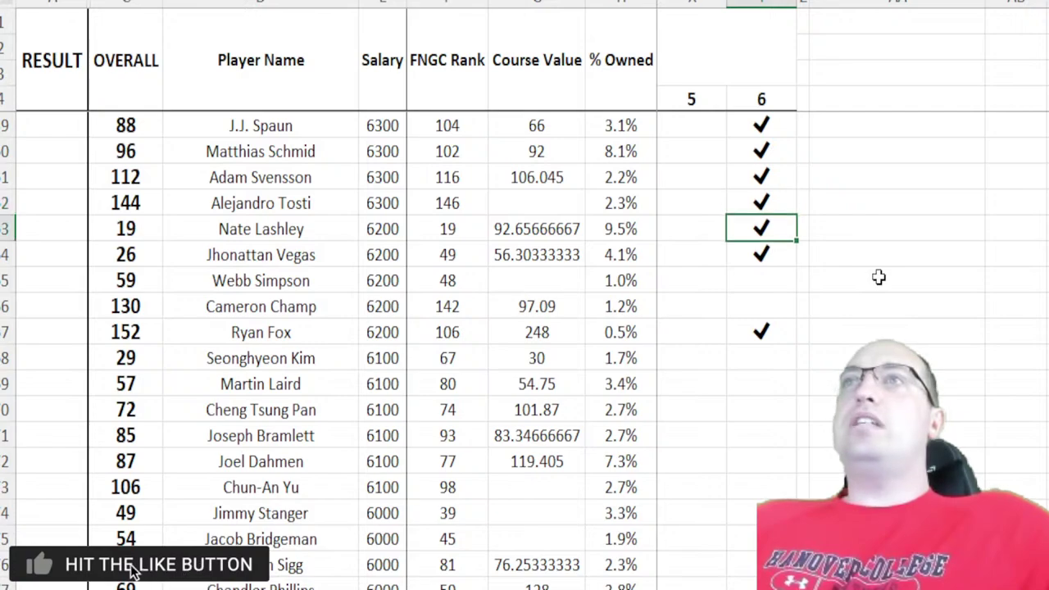
key("Down")
key("Down")
key("Down")
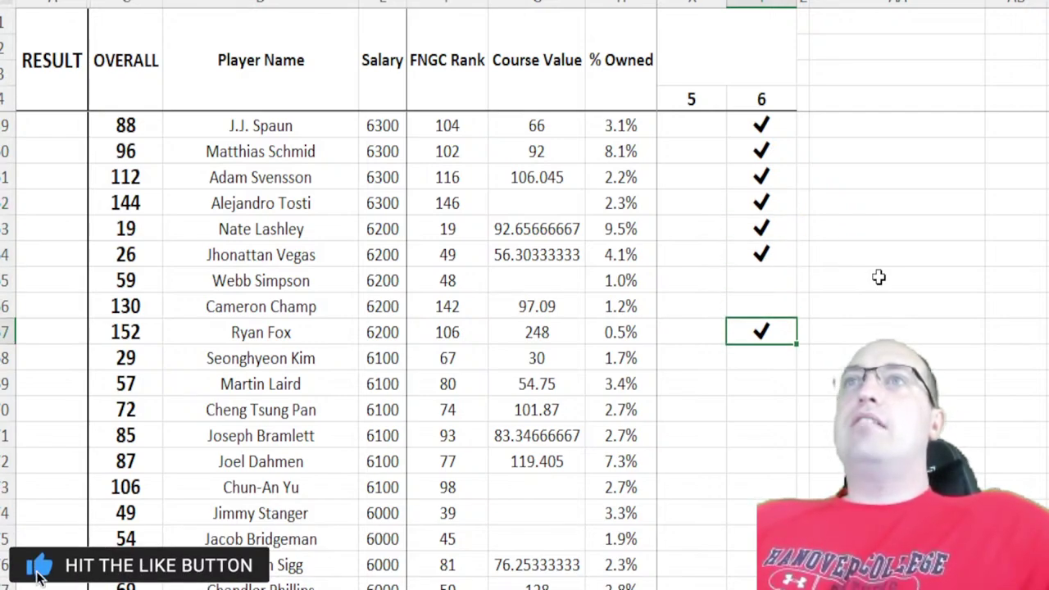
Step: Go back up the tier 6 check marks from Ryan Fox to Jhonattan Vegas's
key("Up")
key("Up")
key("Up")
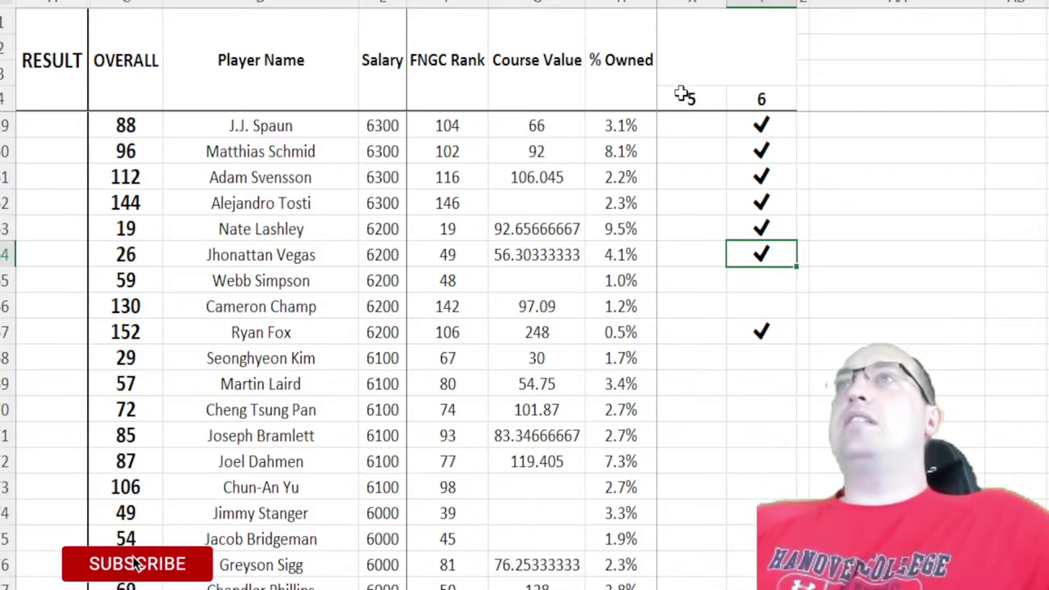
Step: Return to the start of the list and point out Hideki Matsuyama in tier 1 and Max Homa and Corey Conners in tier 2
left_click(682, 95)
key("ctrl+Home")
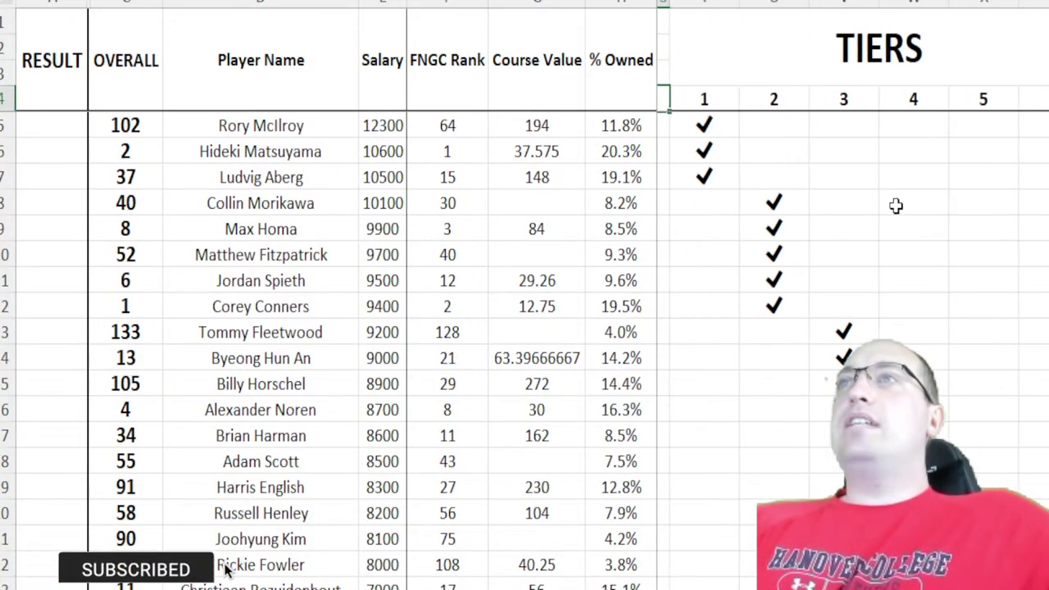
left_click(722, 129)
key("Down")
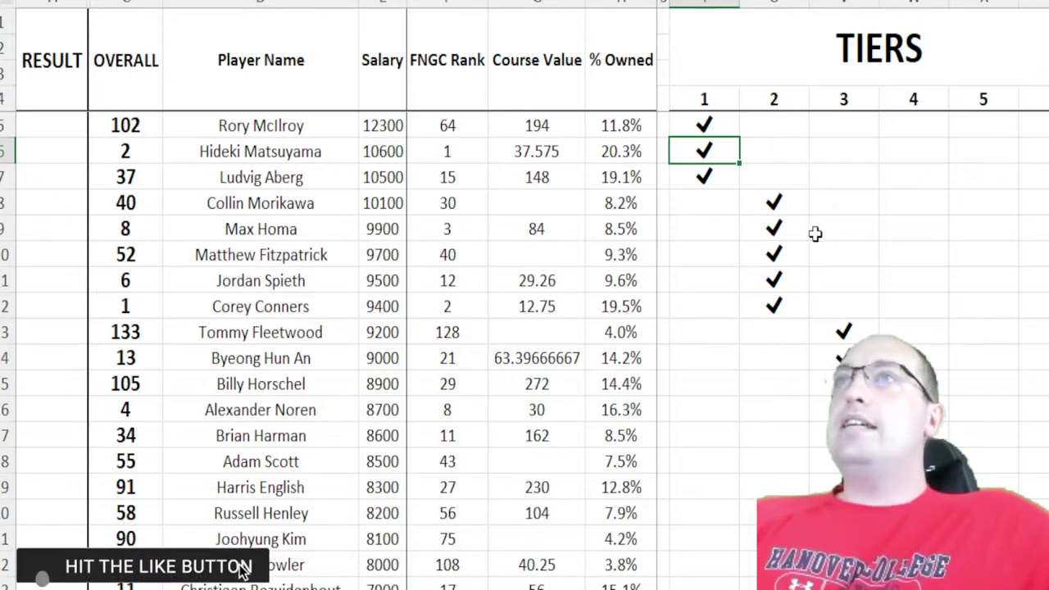
left_click(806, 238)
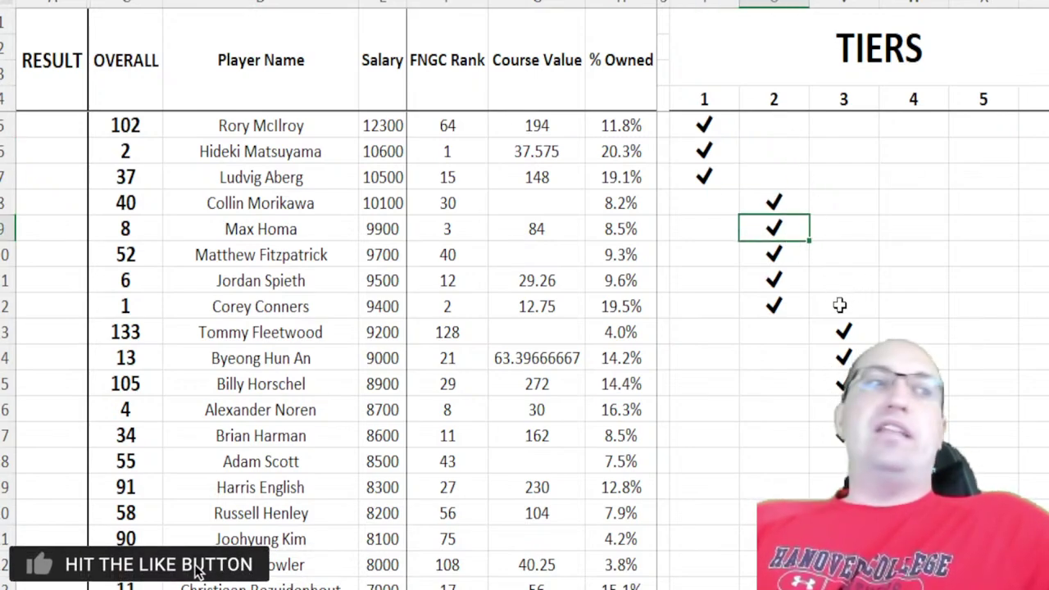
left_click(777, 308)
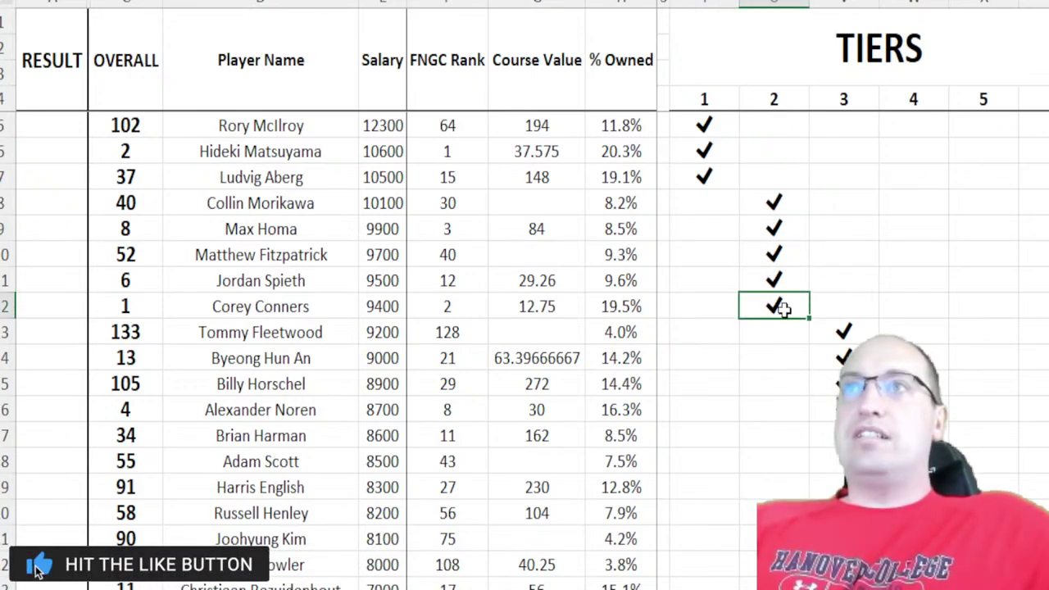
left_click(775, 234)
Step: Point out Alexander Noren's check mark in tier 3 and Aaron Rai's in tier 4
scroll(853, 303, "down", 3)
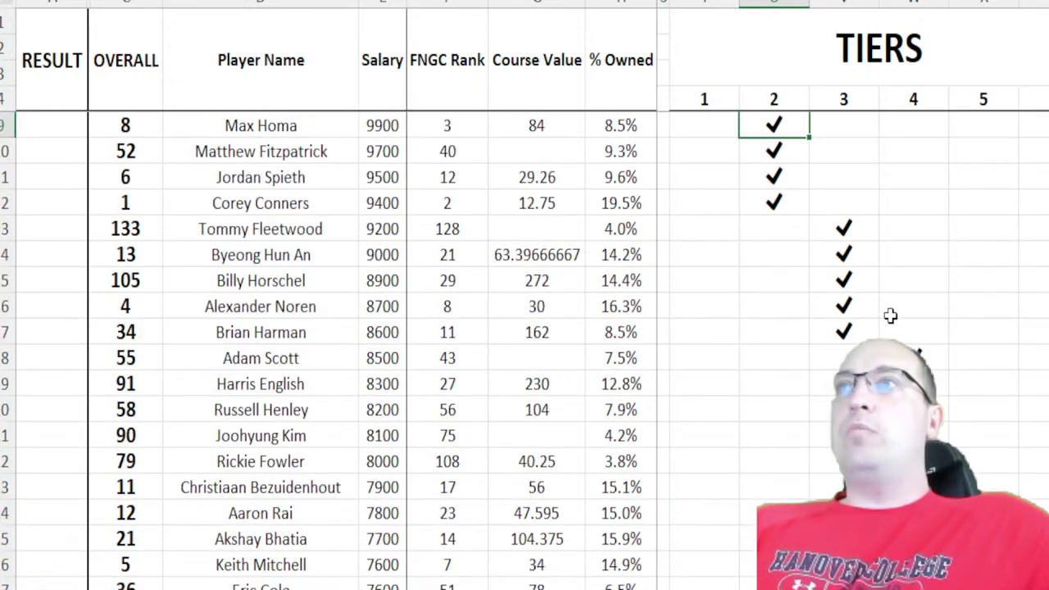
left_click(856, 210)
scroll(938, 268, "down", 2)
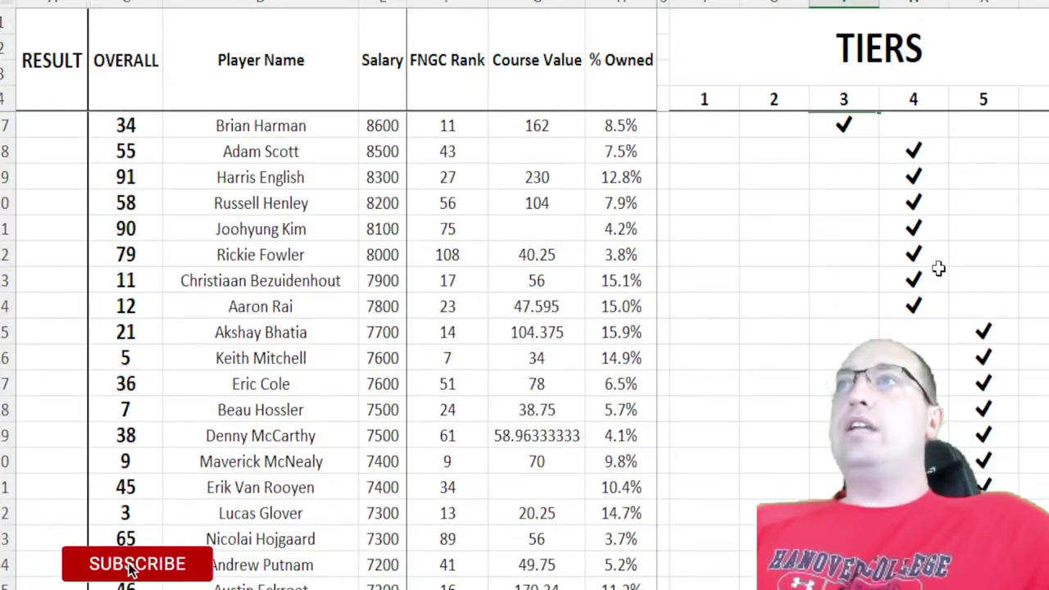
left_click(916, 301)
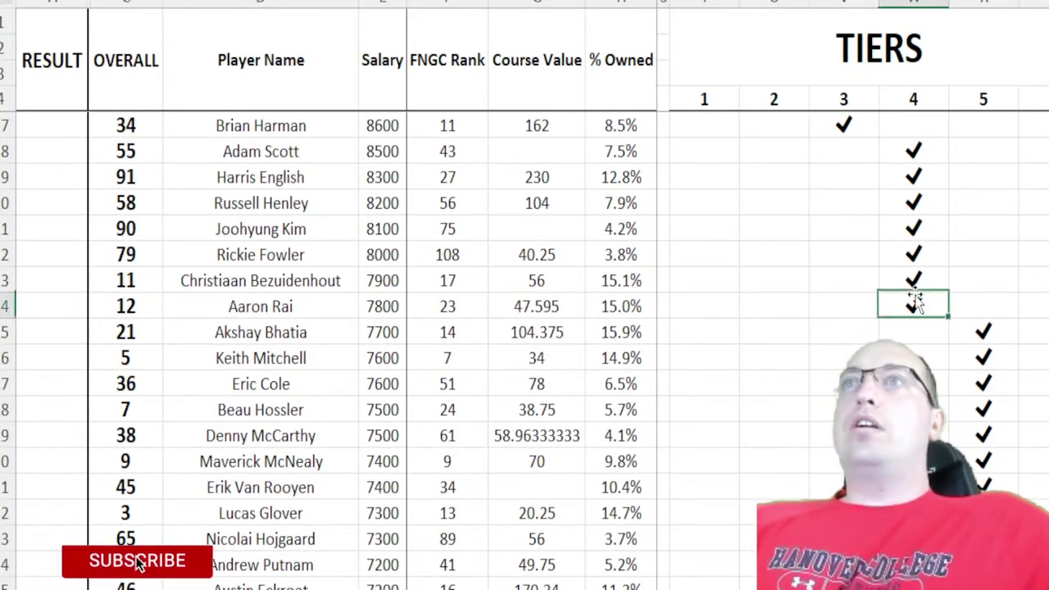
Step: Point out Beau Hossler's check mark in tier 5
scroll(1009, 323, "down", 2)
scroll(1010, 324, "down", 1)
left_click(1001, 308)
key("Up")
key("Up")
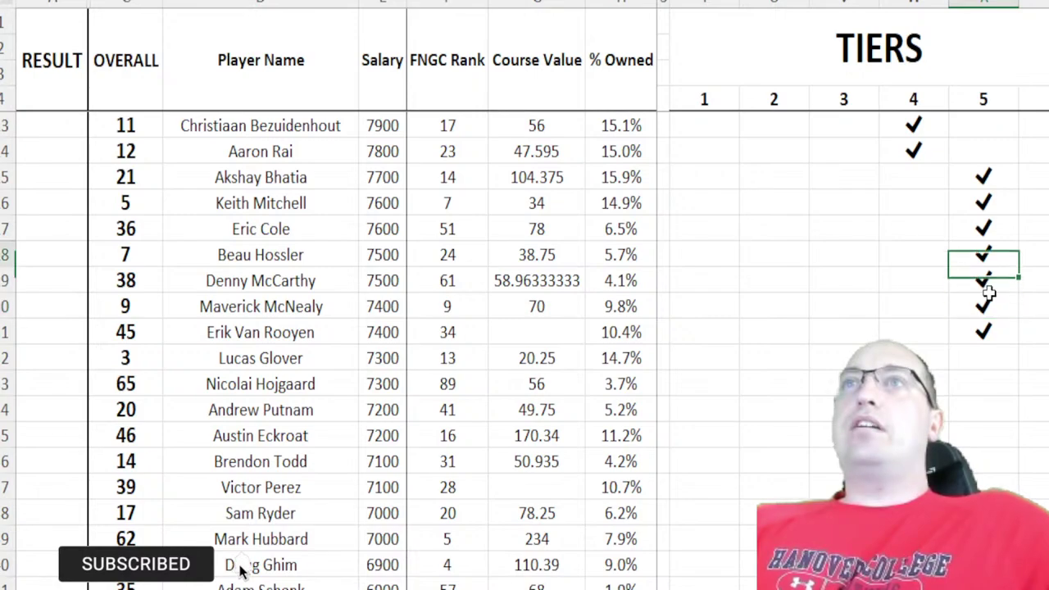
Step: Point out Jhonattan Vegas's check mark in tier 6 and his name in the player list
scroll(1001, 310, "down", 10)
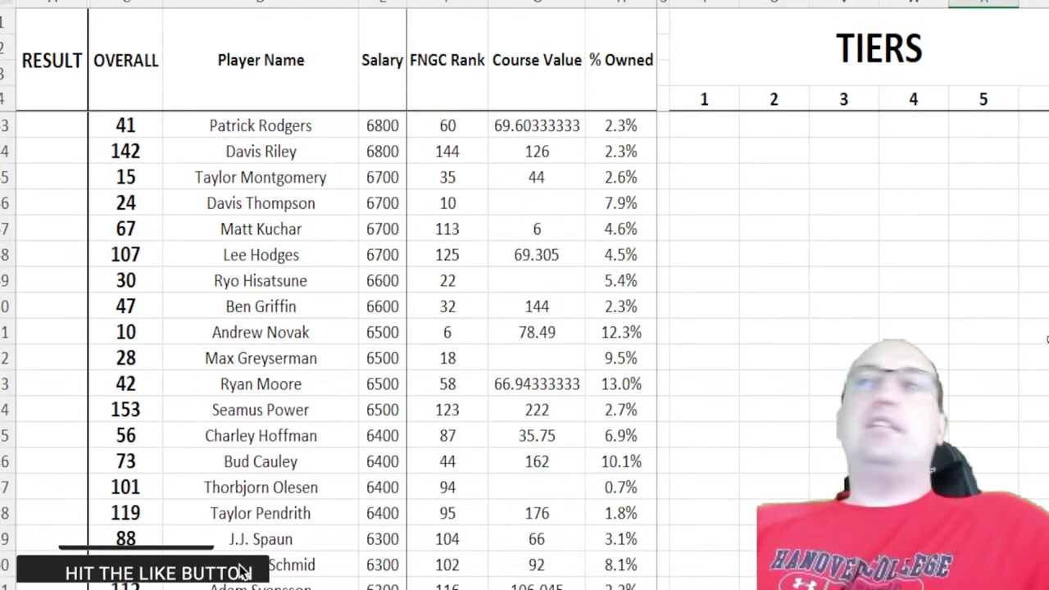
left_click(1034, 410)
scroll(1035, 328, "down", 1)
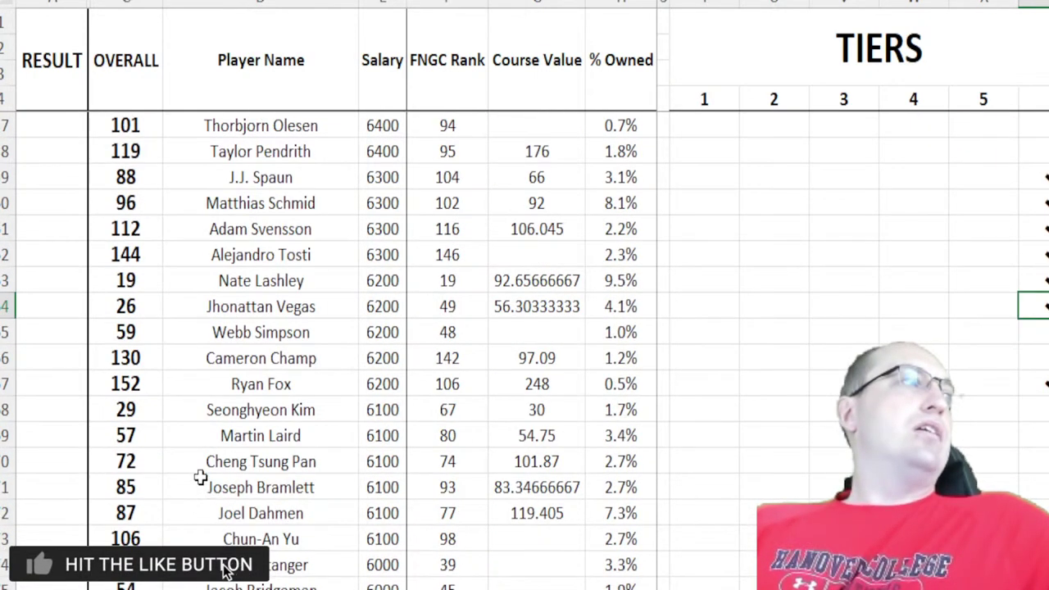
left_click(249, 306)
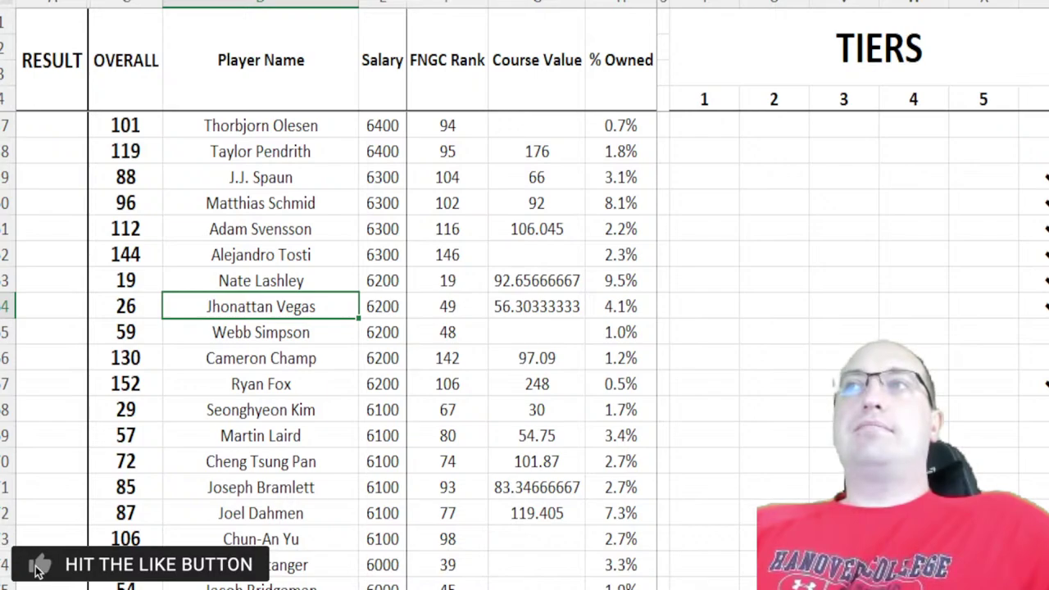
Step: Delete the TIERS columns from the sheet so the lineup calculator sits beside the % Owned column
left_click_drag(718, 17, 1045, 8)
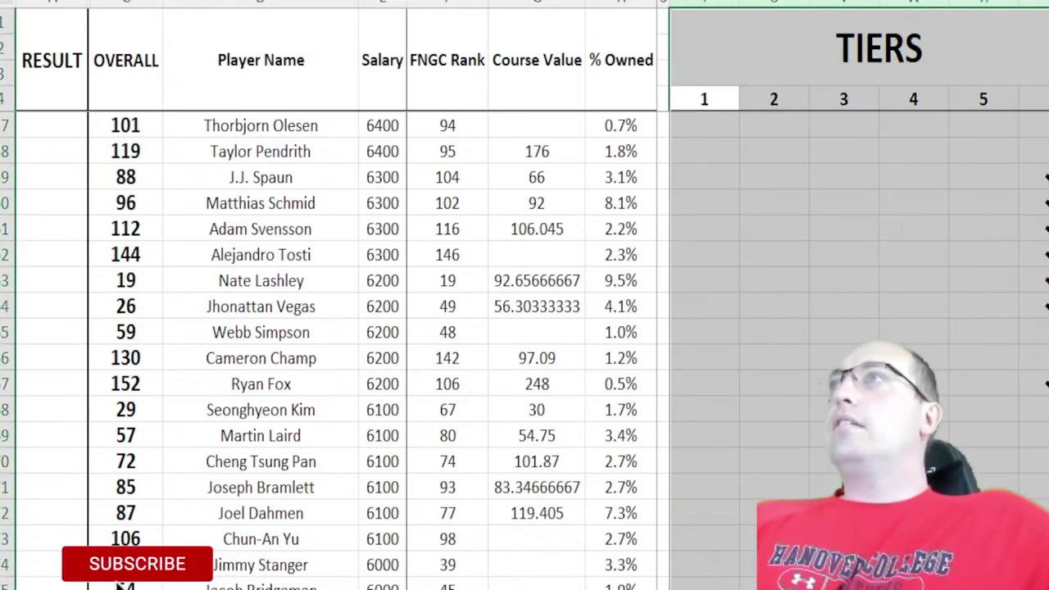
scroll(916, 202, "right", 3)
left_click(732, 103)
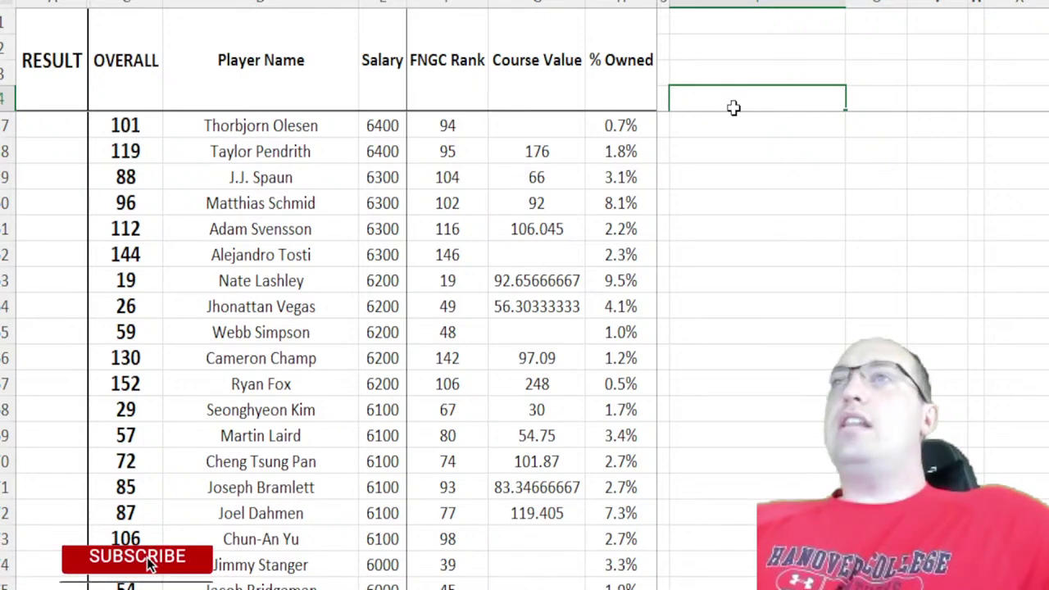
Step: Enter Ludvig Aberg and Corey Conners in the first two slots of the lineup calculator
key("Down")
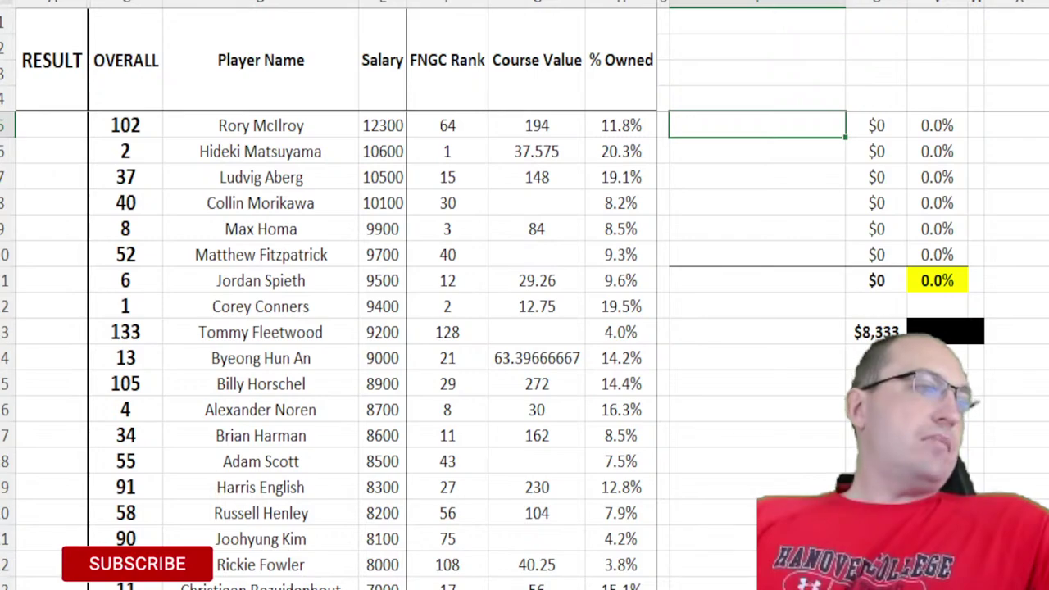
left_click(138, 564)
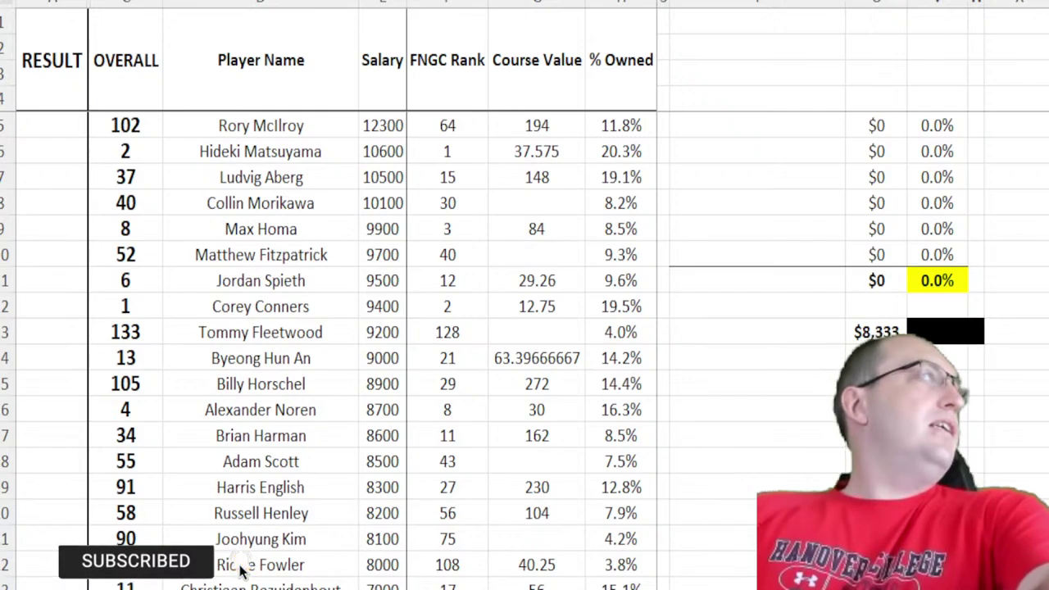
left_click(770, 133)
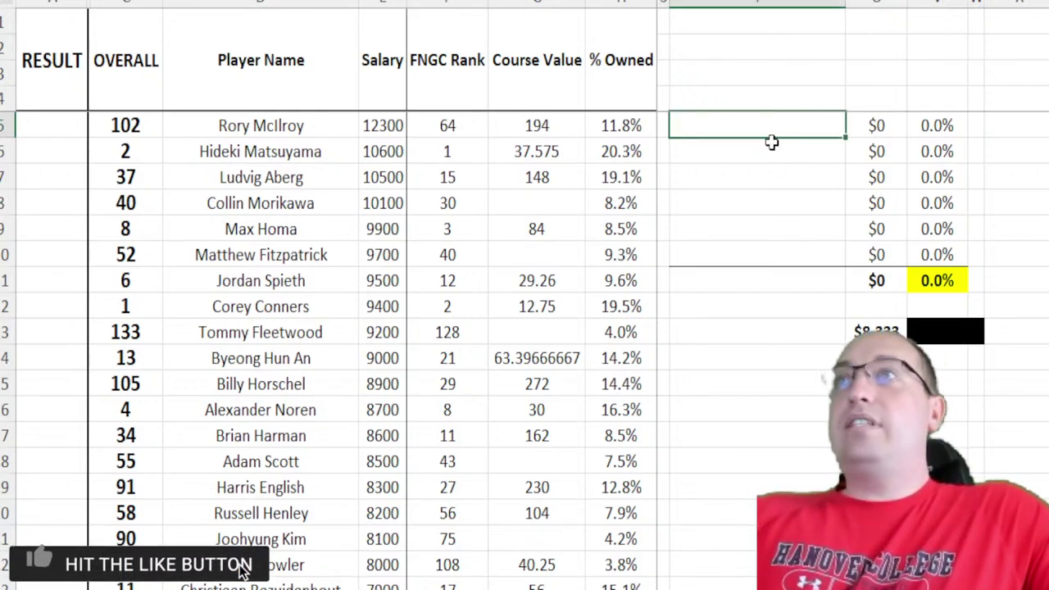
type("Ludvig A")
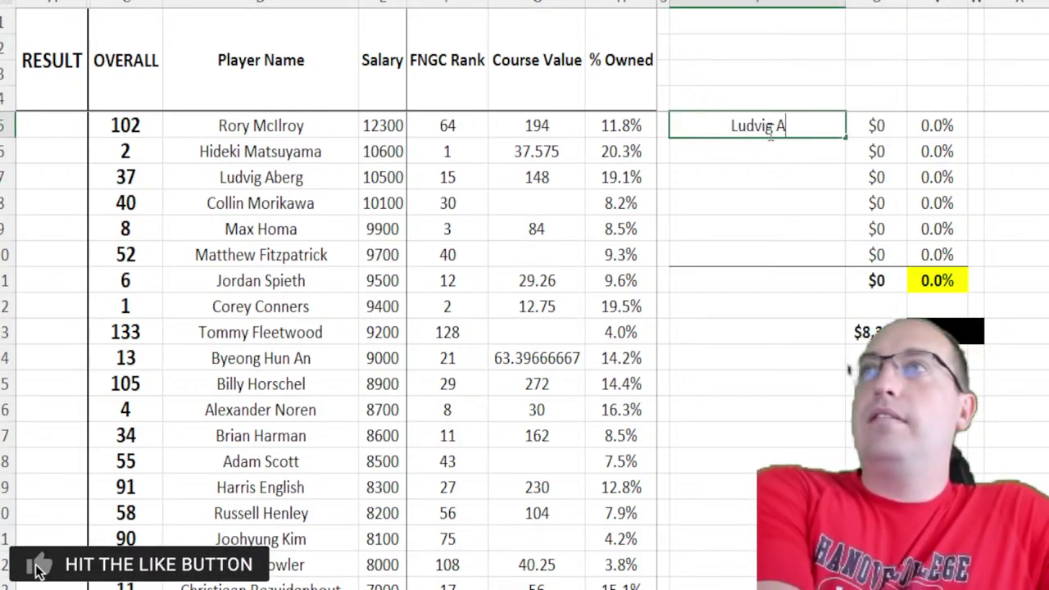
type("berg")
key("Return")
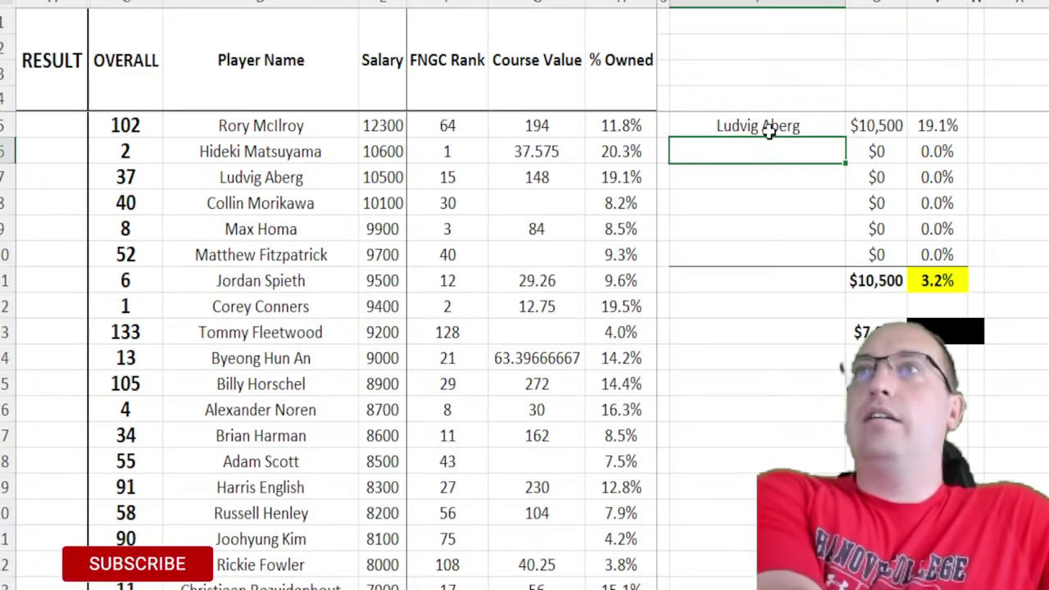
type("Corey Conners")
key("Return")
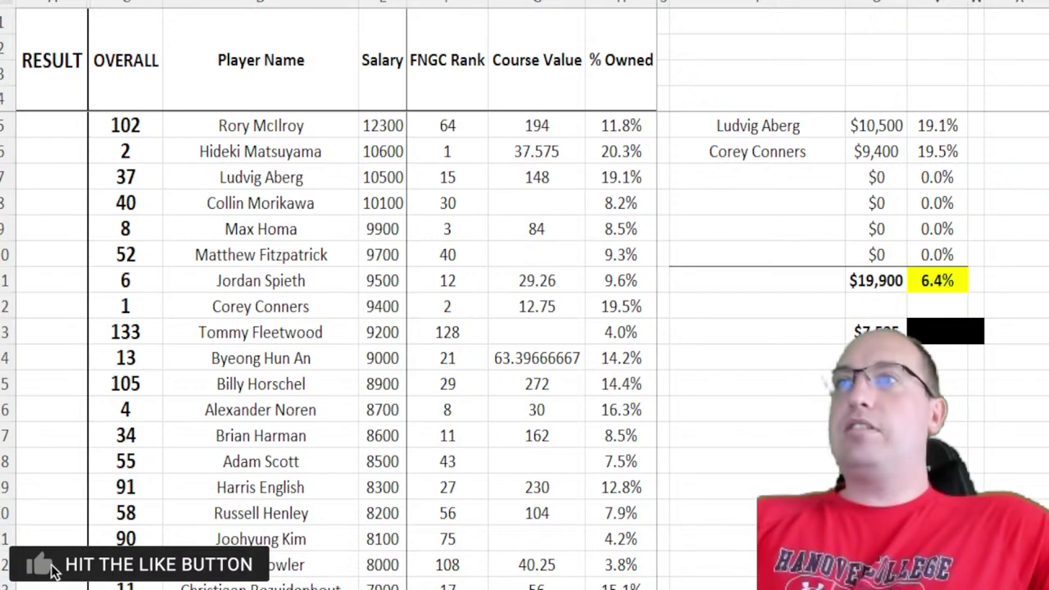
Step: Examine the rows of Austin Eckroat, Victor Perez, Maverick McNealy and Lucas Glover as cheaper lineup candidates
scroll(497, 537, "down", 11)
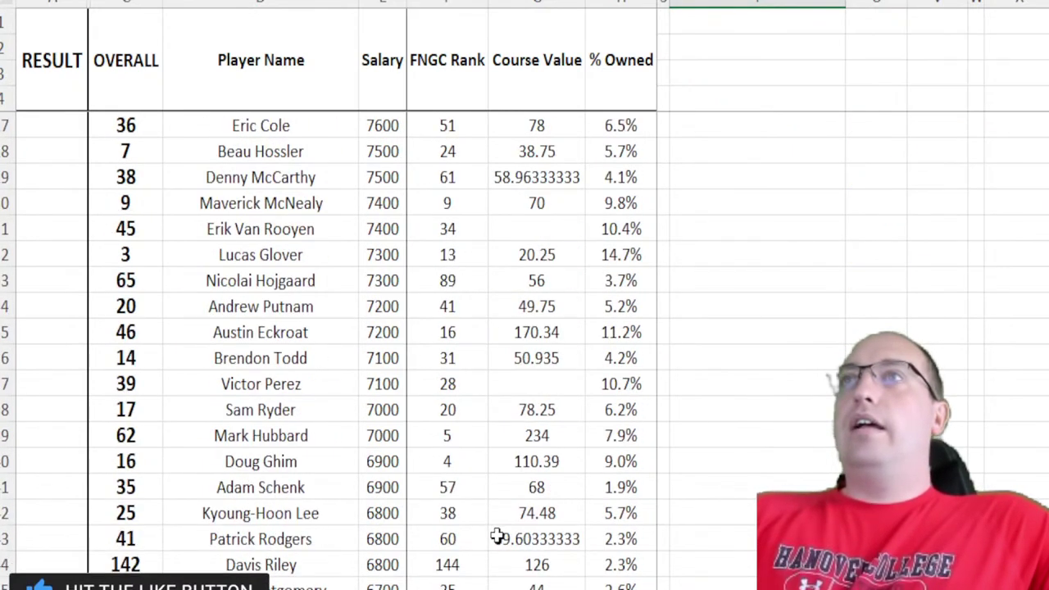
left_click_drag(194, 330, 625, 333)
left_click_drag(245, 381, 648, 379)
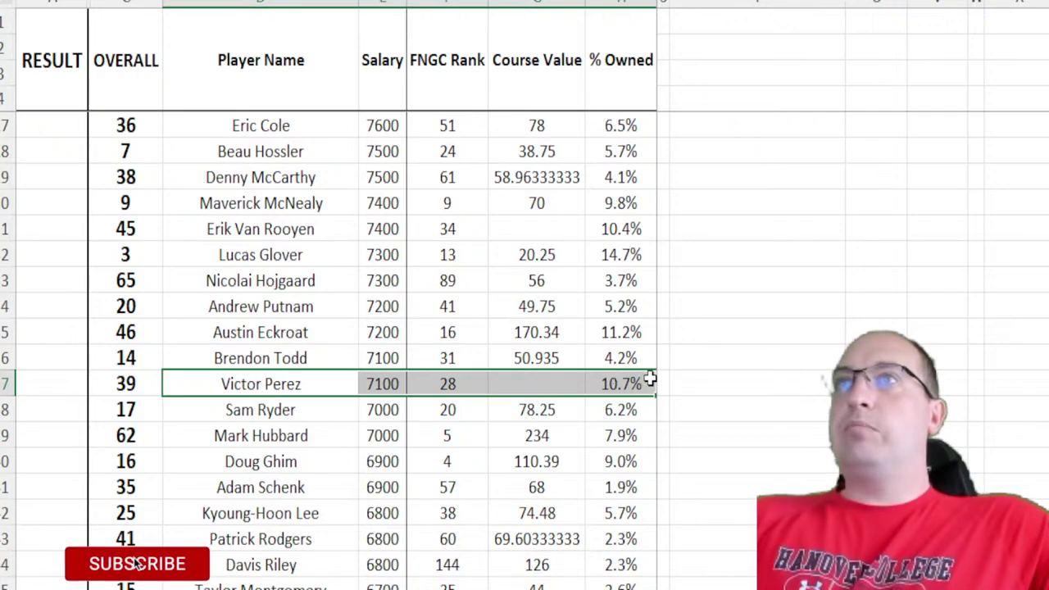
left_click_drag(310, 204, 645, 197)
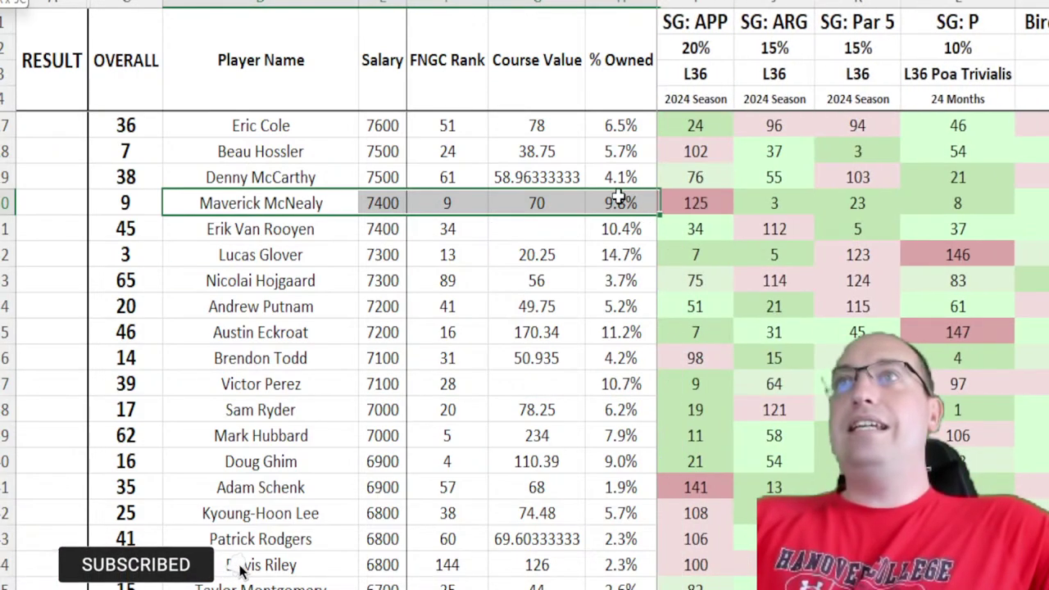
scroll(605, 249, "down", 2)
left_click(616, 153)
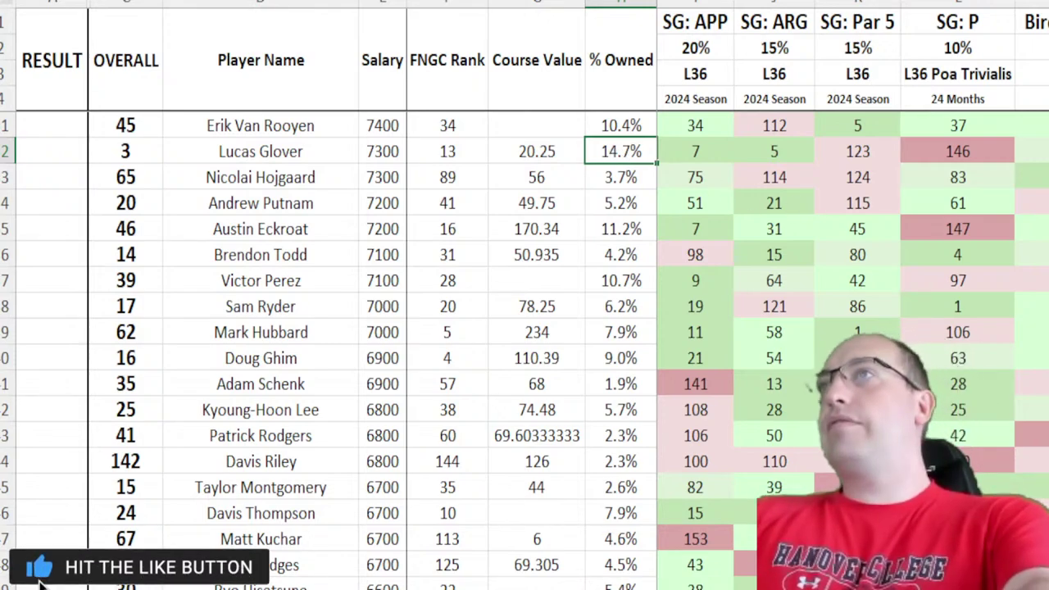
Step: Enter Lucas Glover in the sixth slot of the lineup calculator
key("Page_Up")
key("Page_Up")
scroll(852, 246, "right", 10)
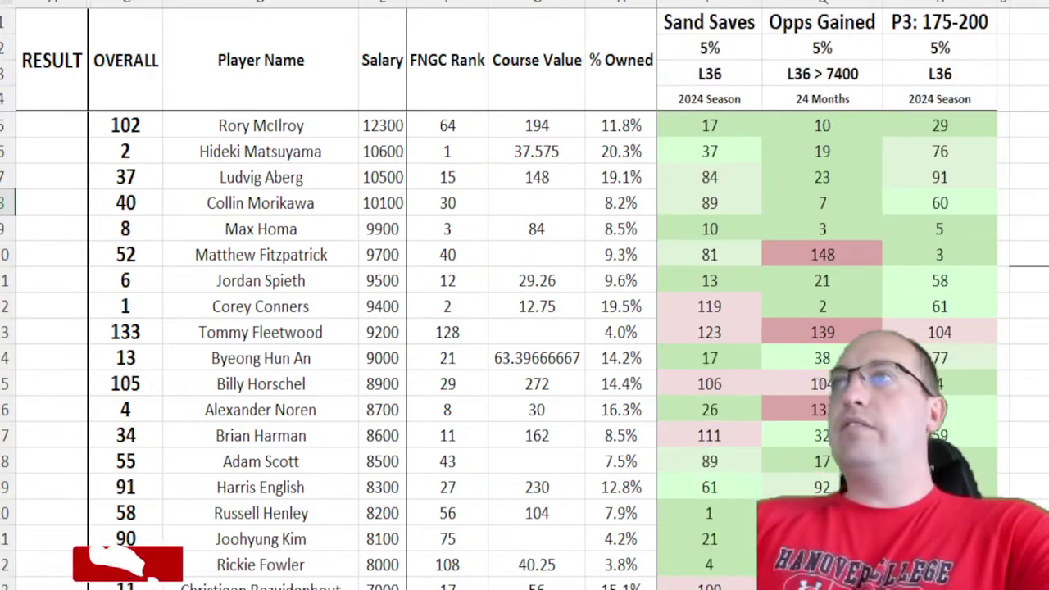
left_click(741, 237)
scroll(743, 238, "down", 3)
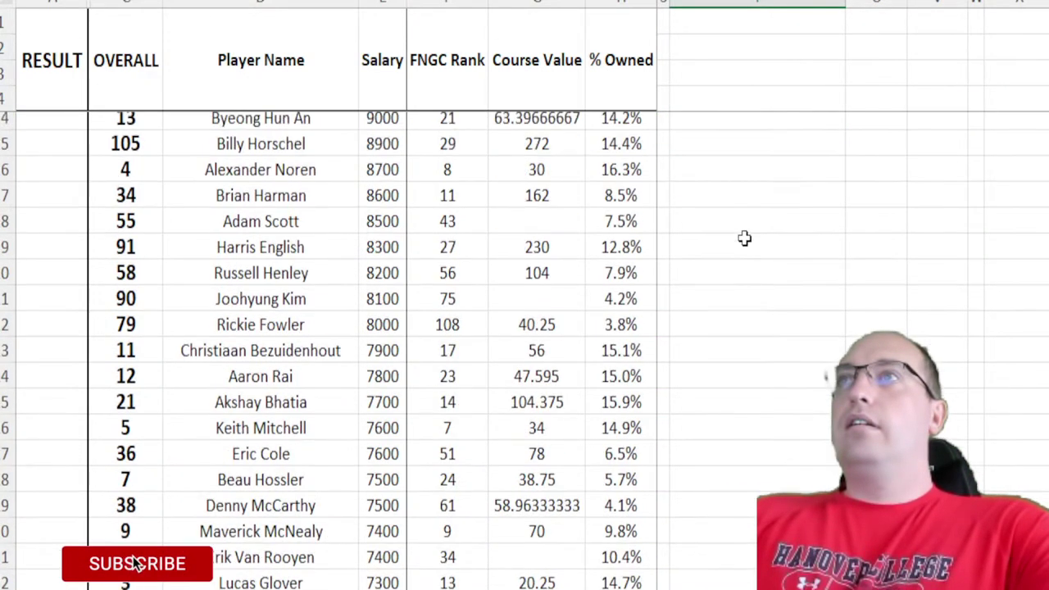
scroll(668, 356, "up", 3)
key("Down")
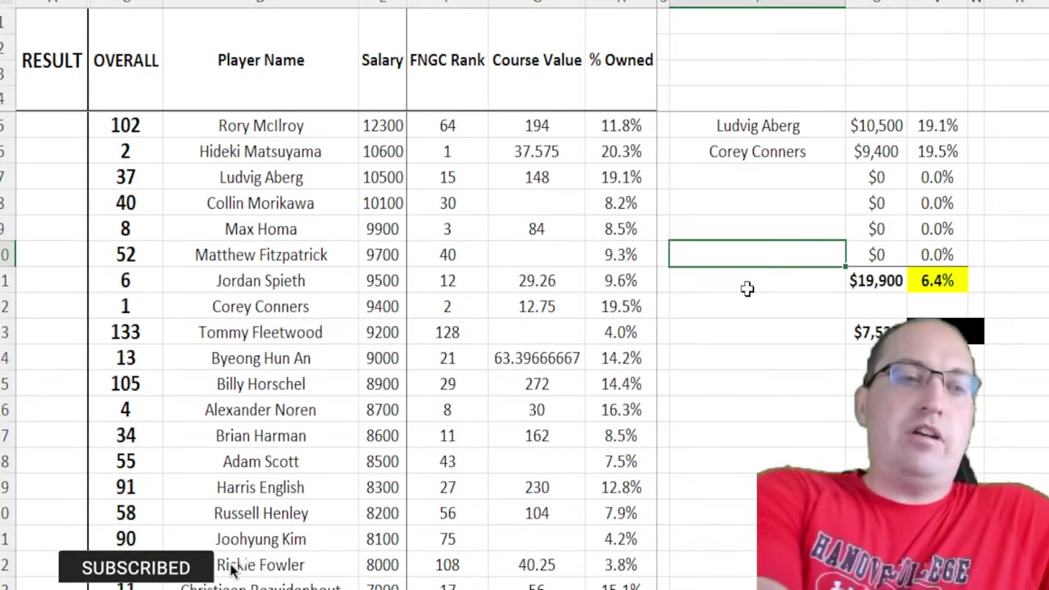
type("Luca")
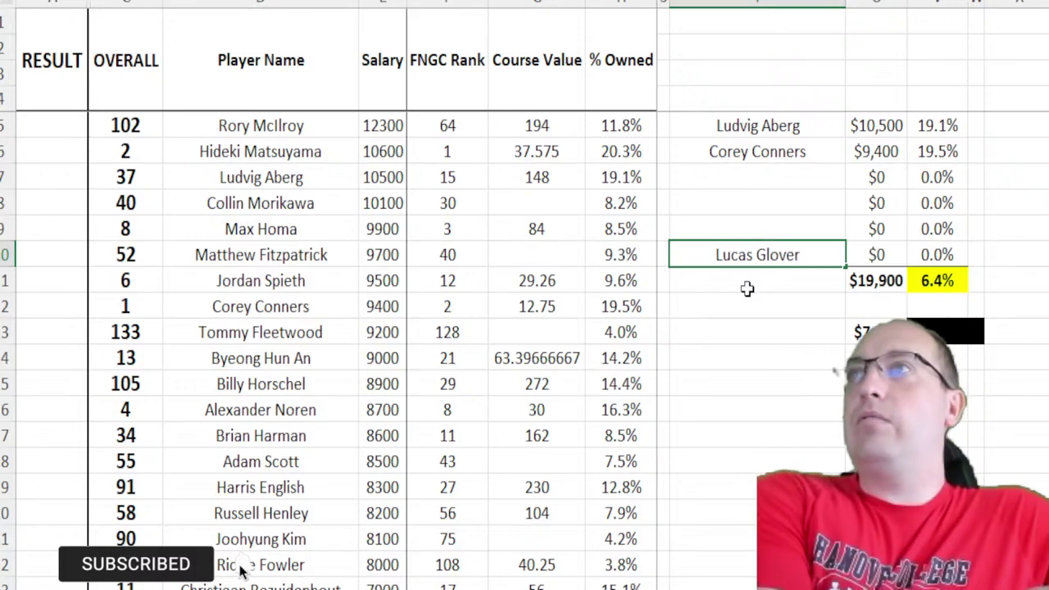
type("s Glover")
key("Up")
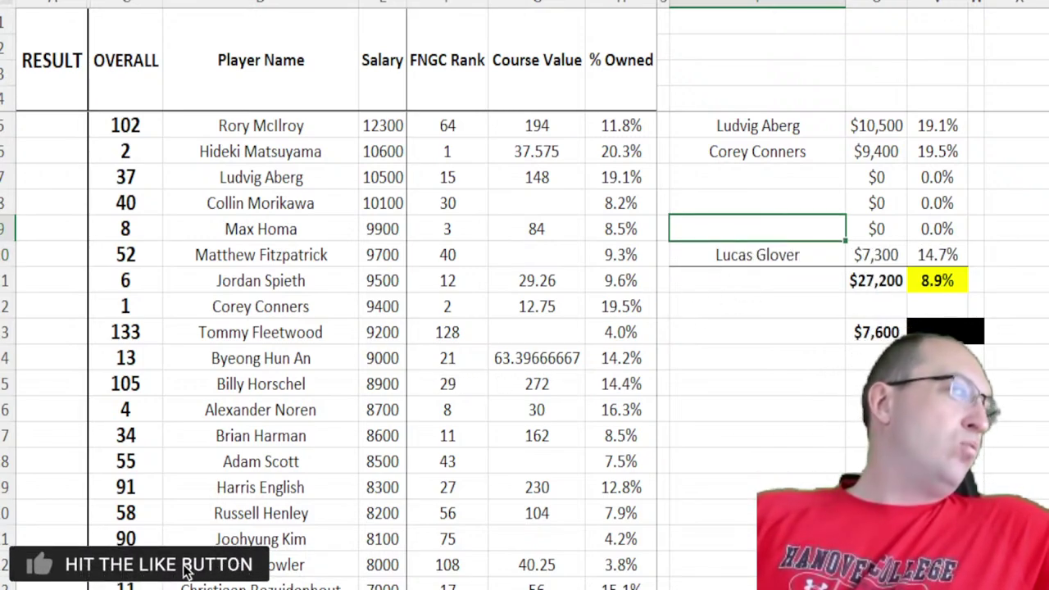
Step: Examine the lower-salary golfers in the player list, checking the % Owned values of Ryan Moore and Andrew Novak
left_click(498, 516)
scroll(499, 491, "down", 10)
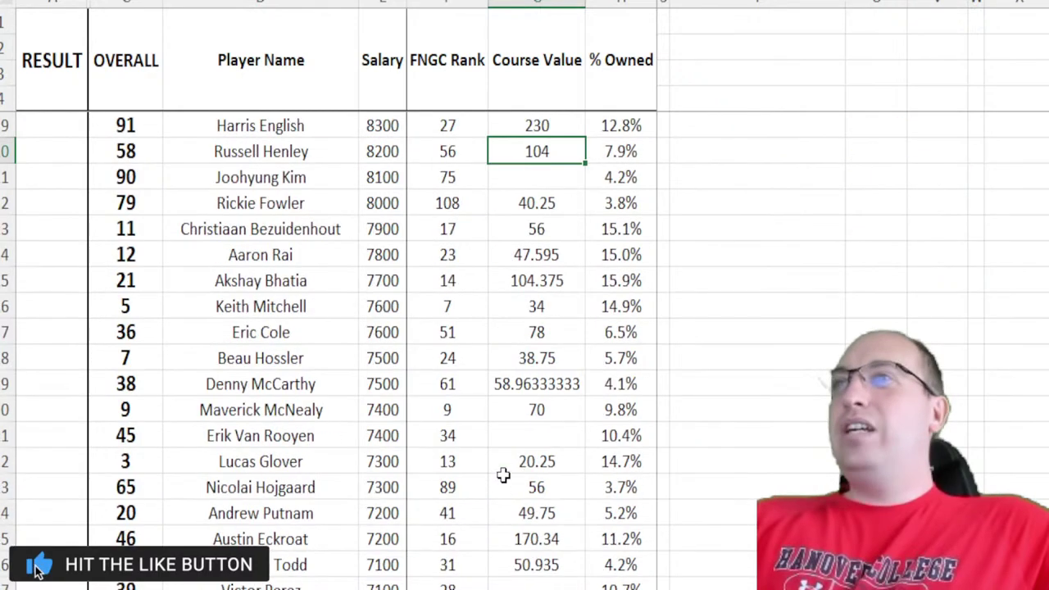
scroll(496, 446, "down", 2)
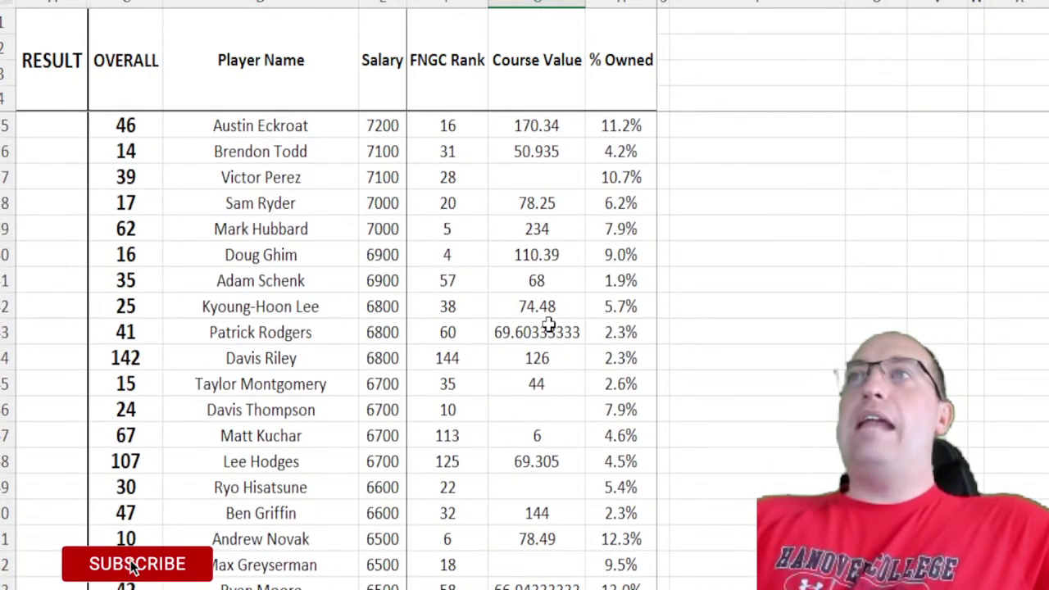
scroll(496, 334, "down", 4)
left_click(606, 330)
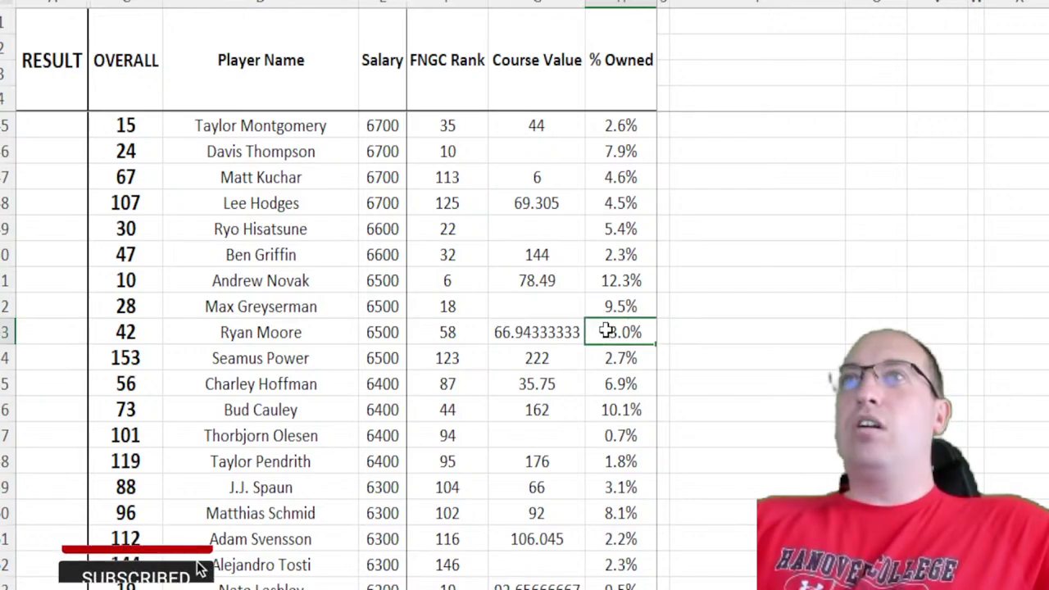
scroll(585, 192, "down", 2)
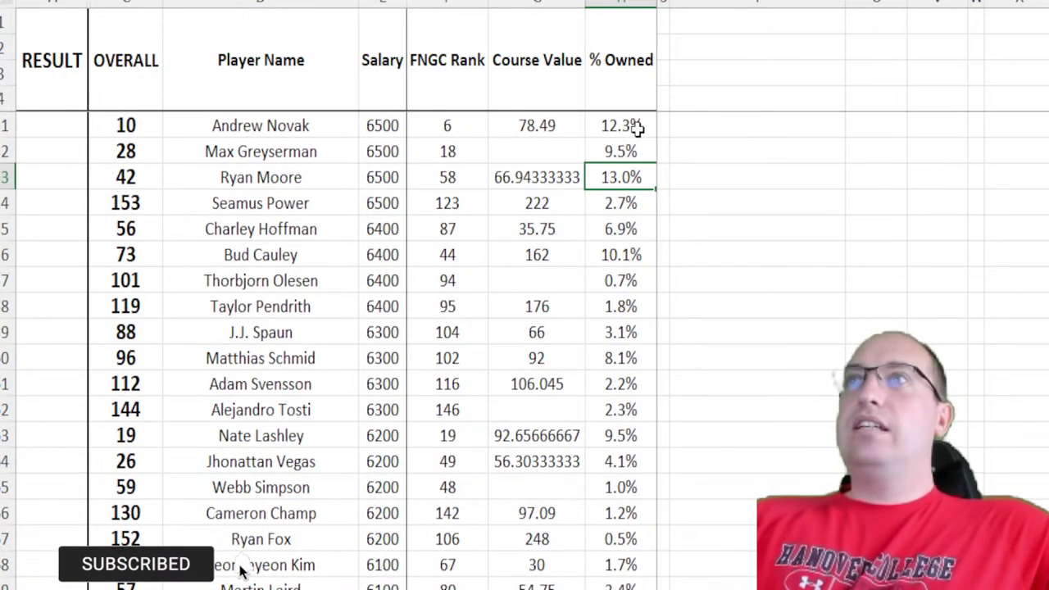
left_click(638, 127)
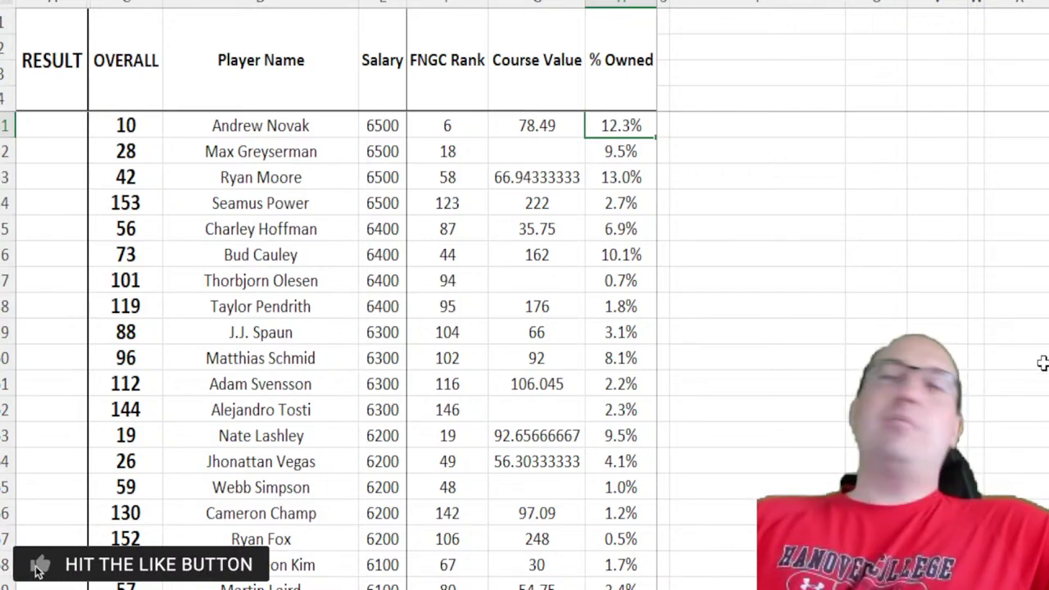
scroll(1042, 363, "up", 15)
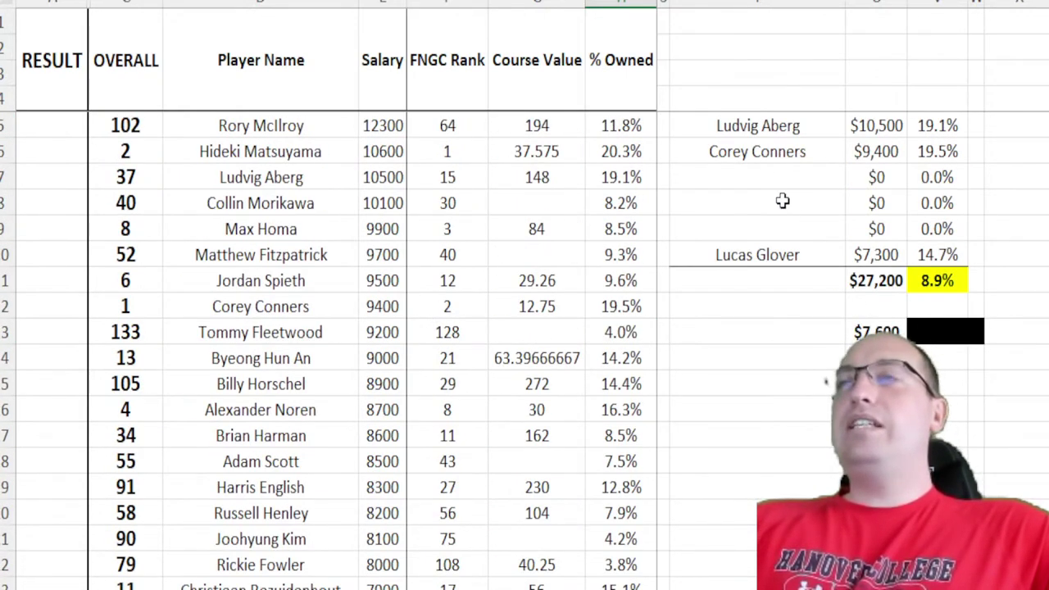
Step: Enter Maverick McNealy in the fifth slot of the lineup calculator
left_click(763, 228)
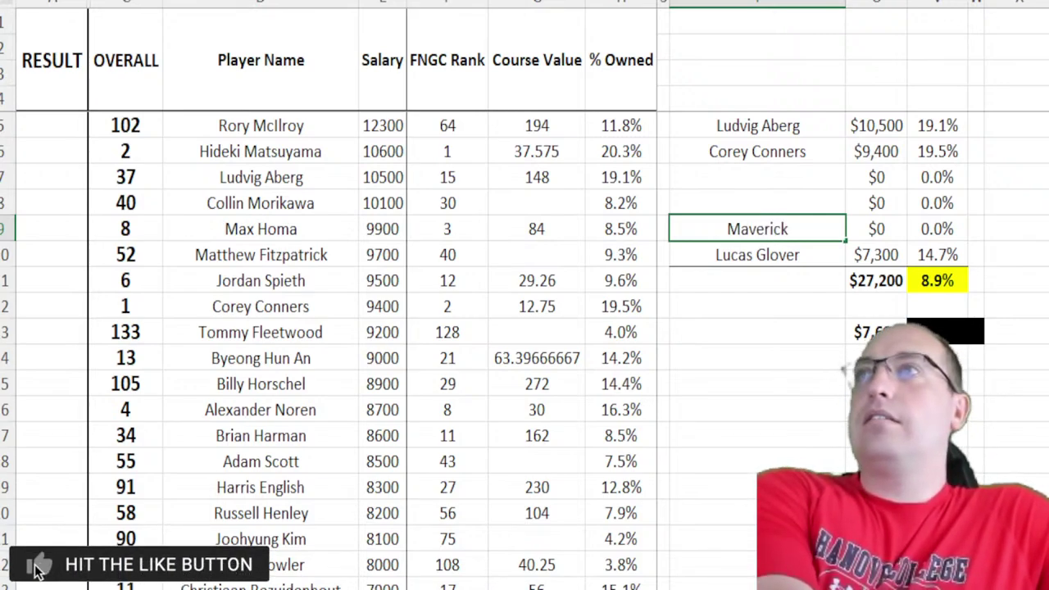
type("McNealy")
key("Return")
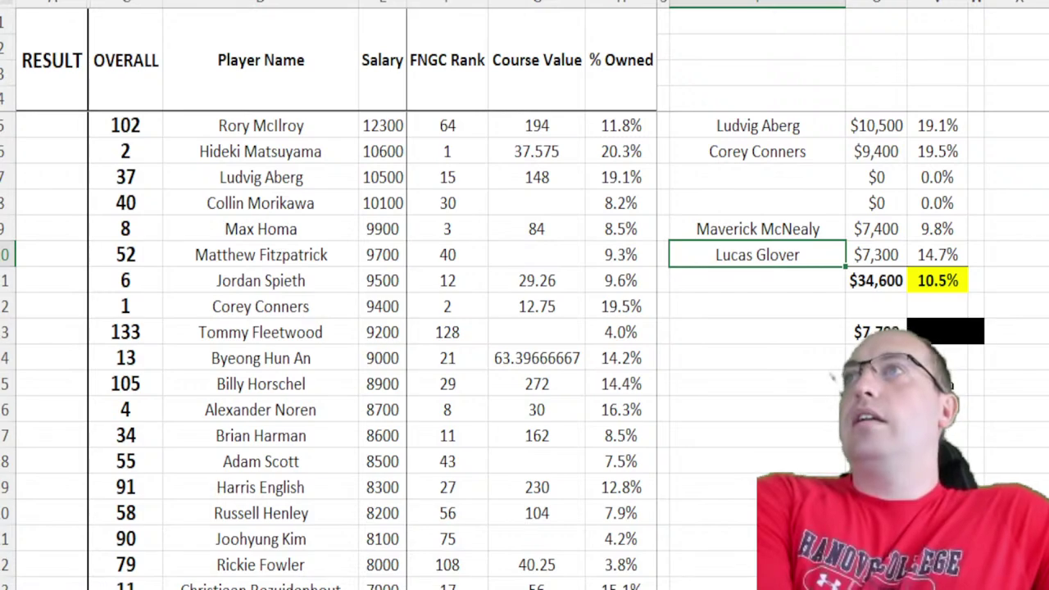
Step: Enter Akshay Bhatia and Keith Mitchell in the third and fourth slots of the lineup calculator
left_click(757, 202)
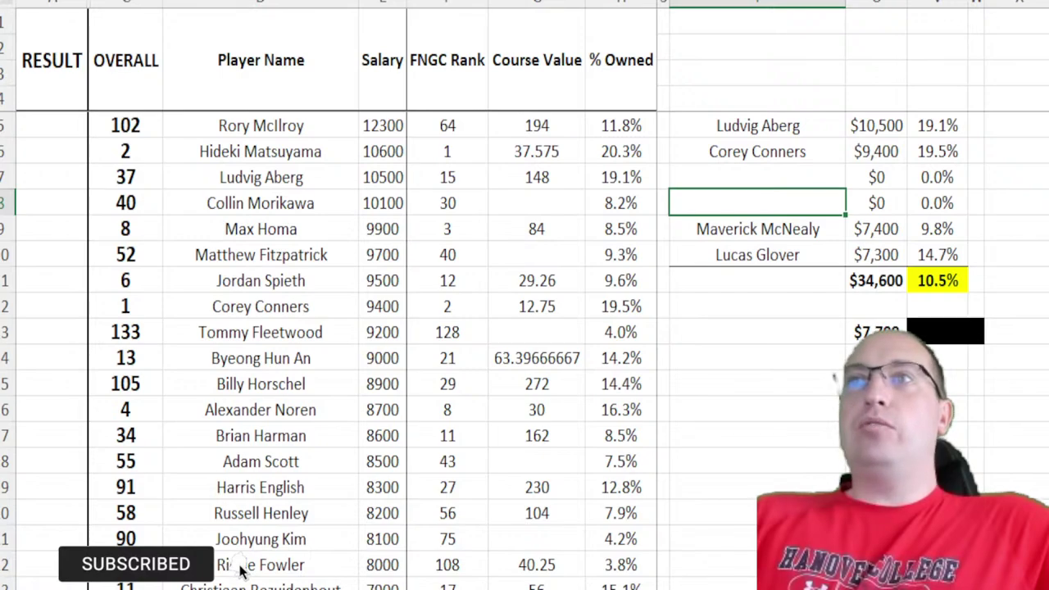
left_click_drag(126, 589, 585, 589)
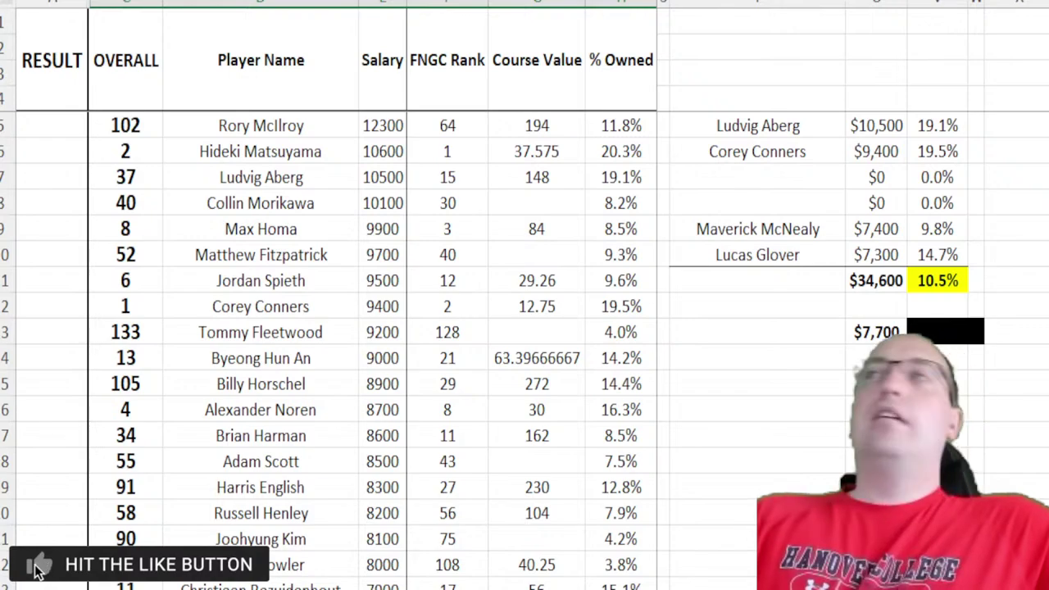
left_click(797, 177)
type("A")
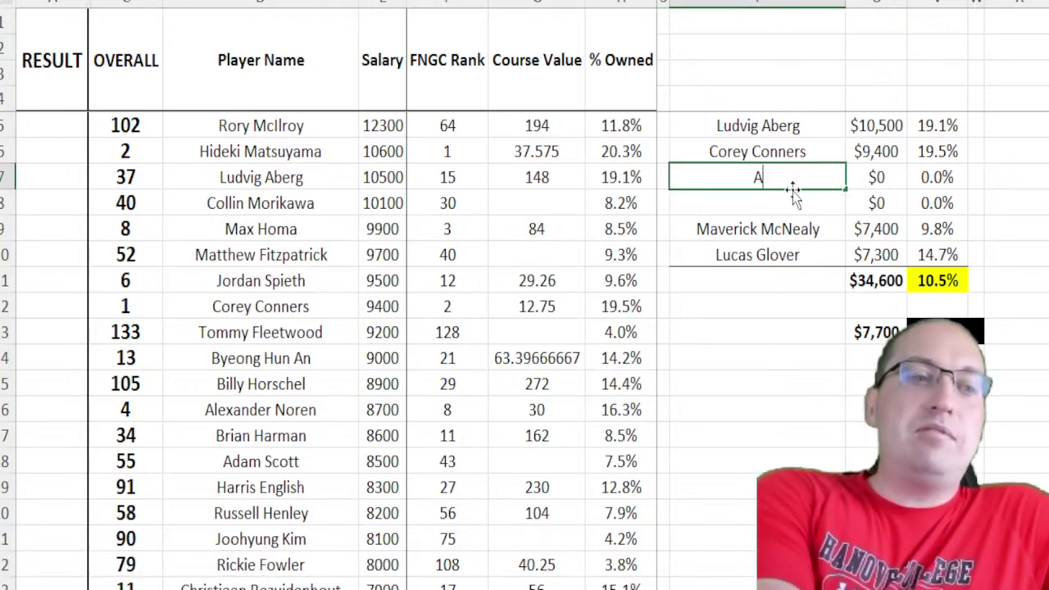
type("kshay Bha")
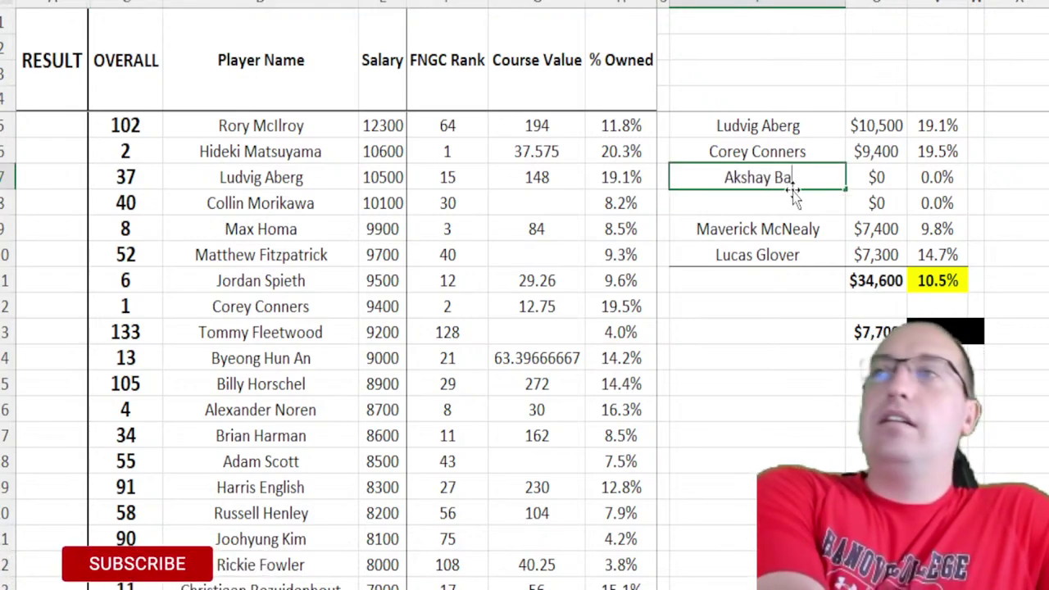
type("tia")
key("Return")
type("Keith")
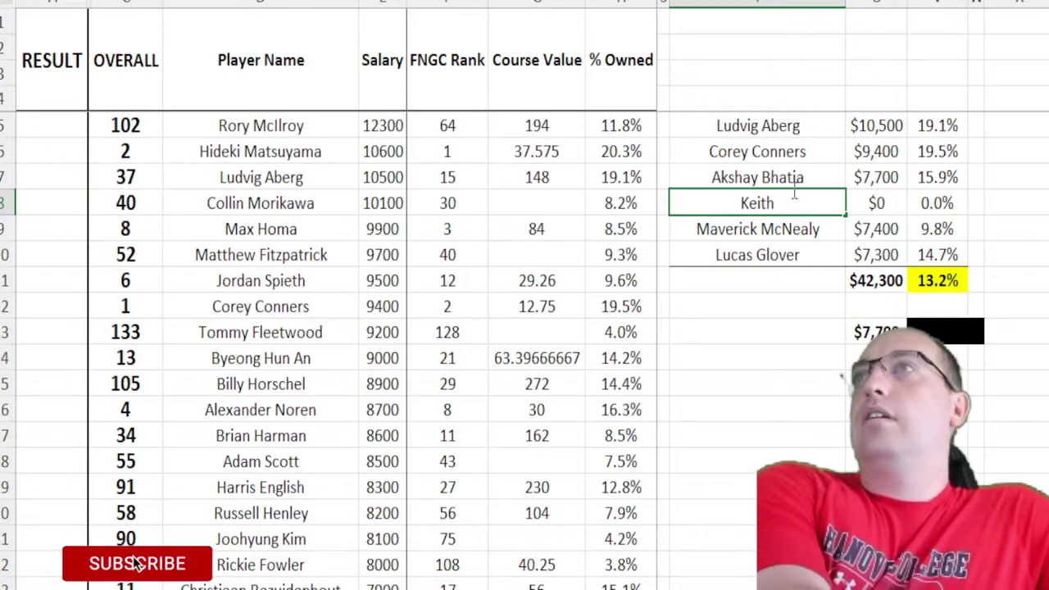
type(" Mitchell")
key("Return")
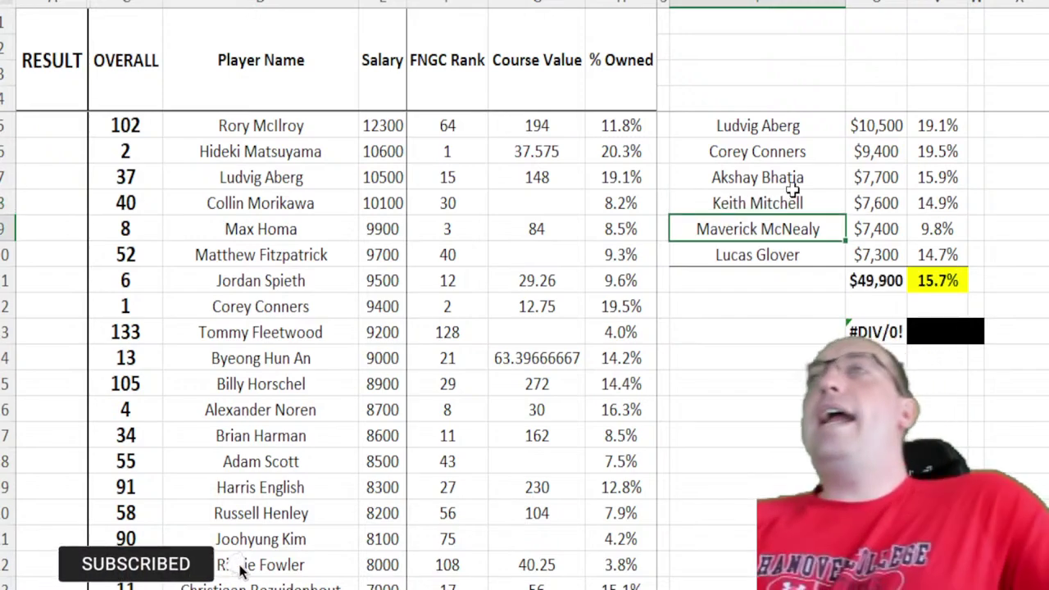
Step: Review the six-player lineup and its average ownership, comparing the Ludvig Aberg and Corey Conners pairing with the four cheaper golfers
left_click_drag(808, 123, 790, 262)
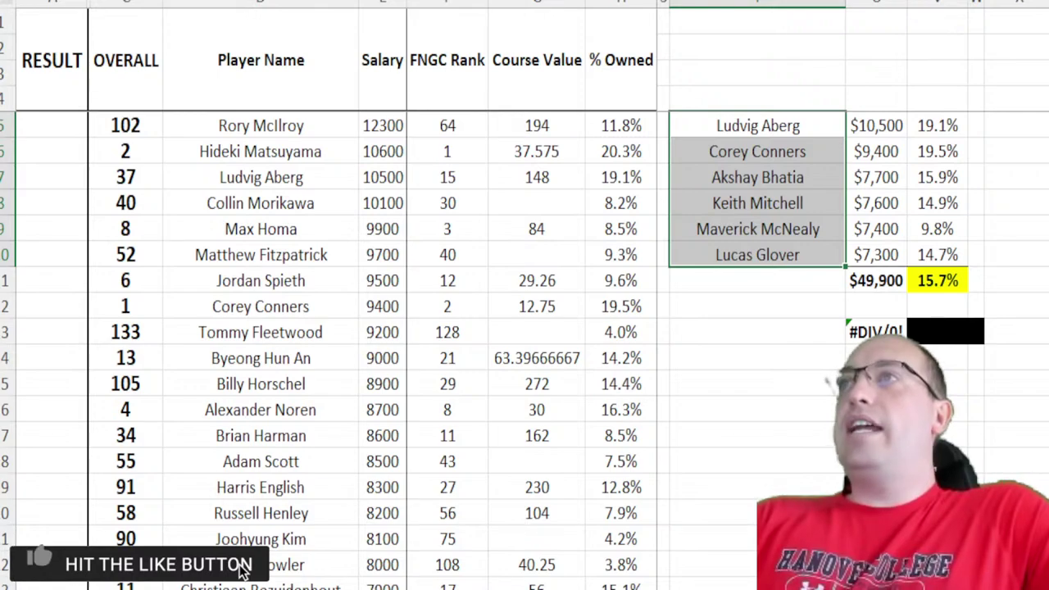
left_click(808, 229)
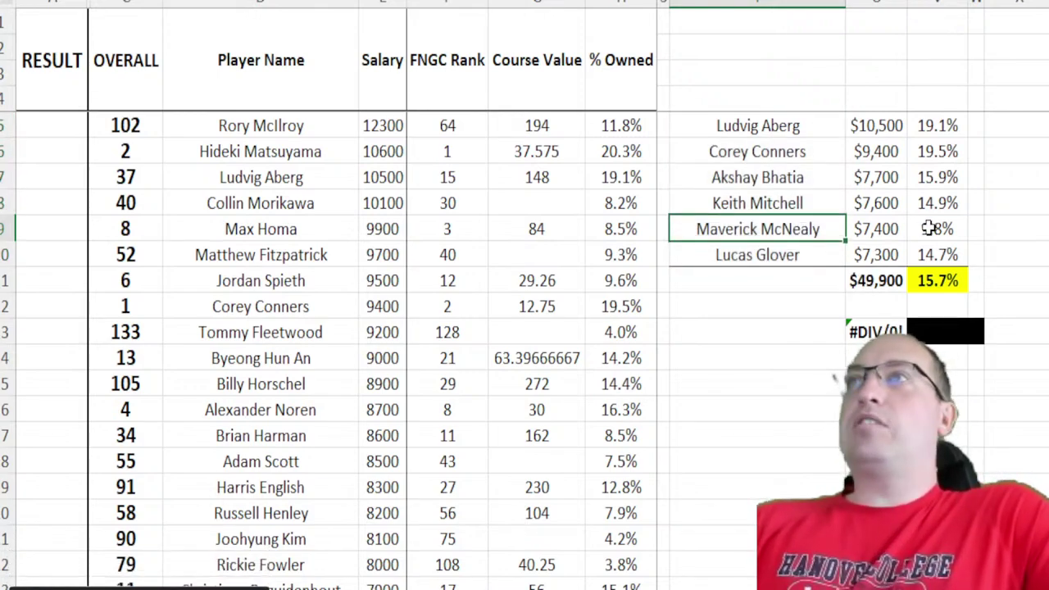
left_click(911, 281)
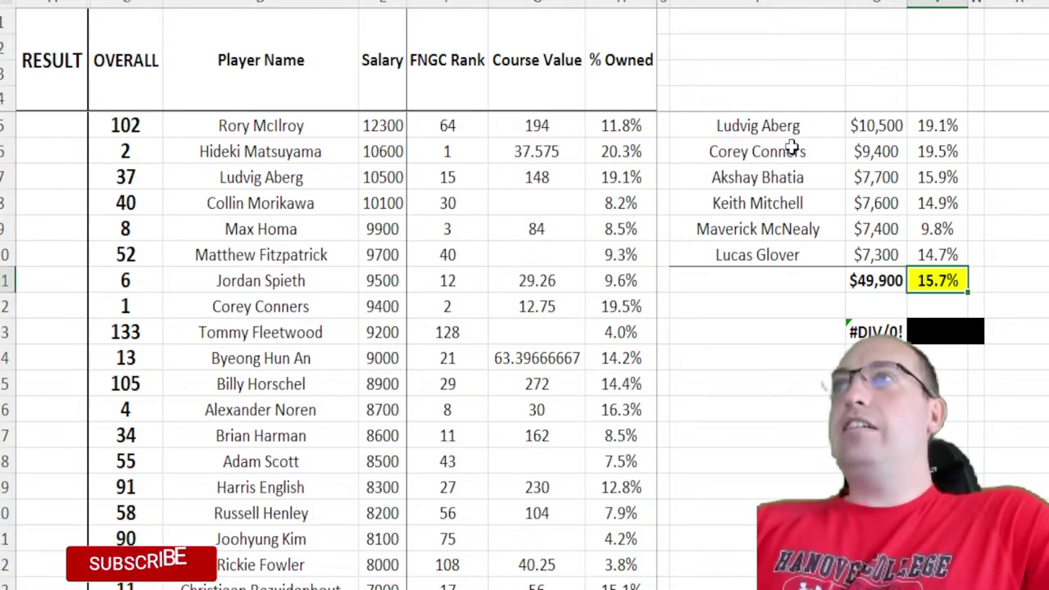
left_click(765, 133)
type("Ludvig Aberg Corey Conners")
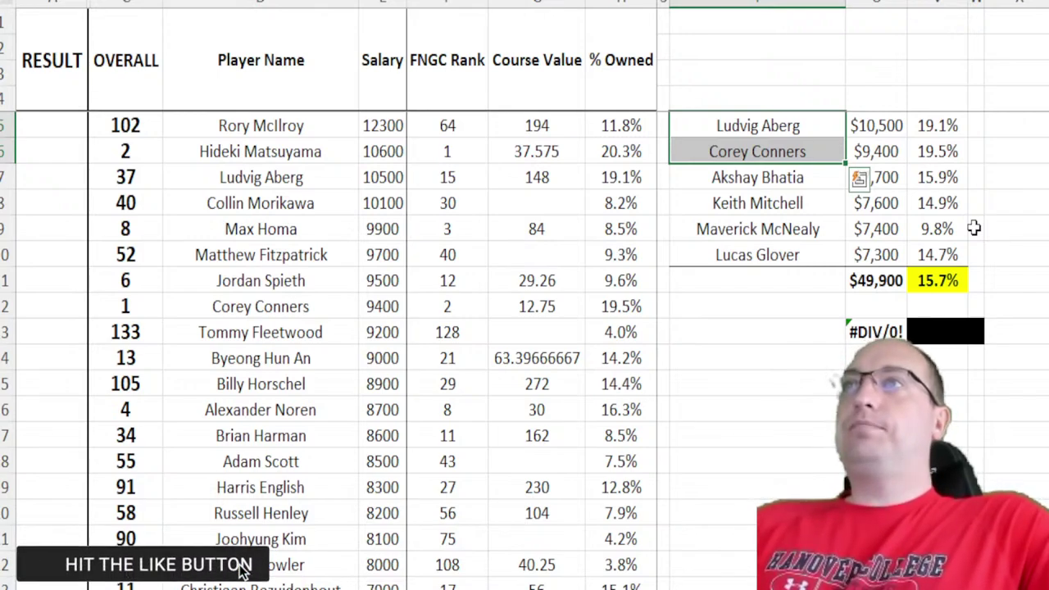
key("Down")
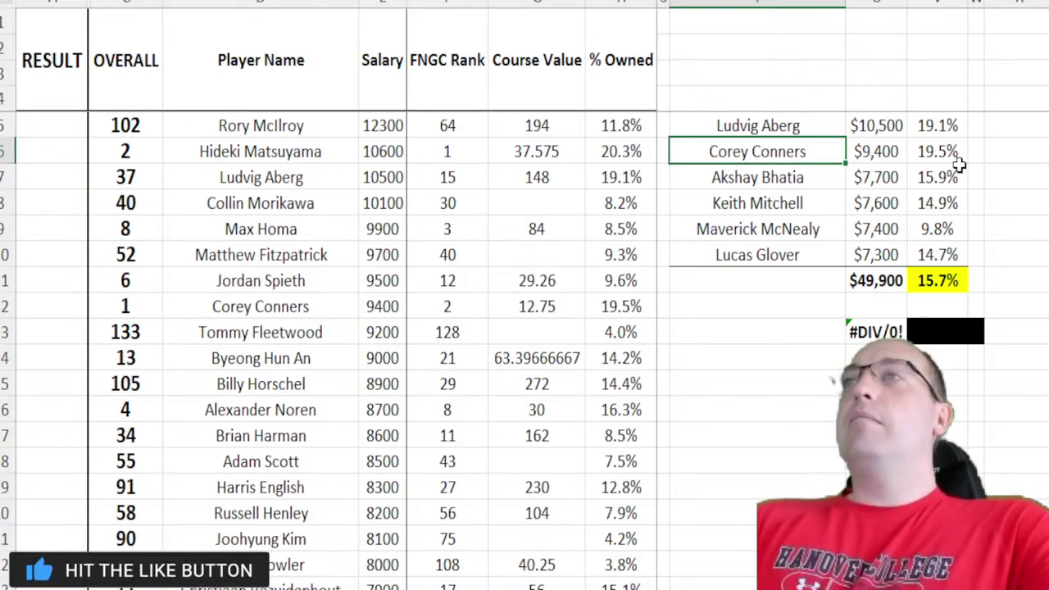
left_click(754, 127)
left_click_drag(772, 168, 787, 253)
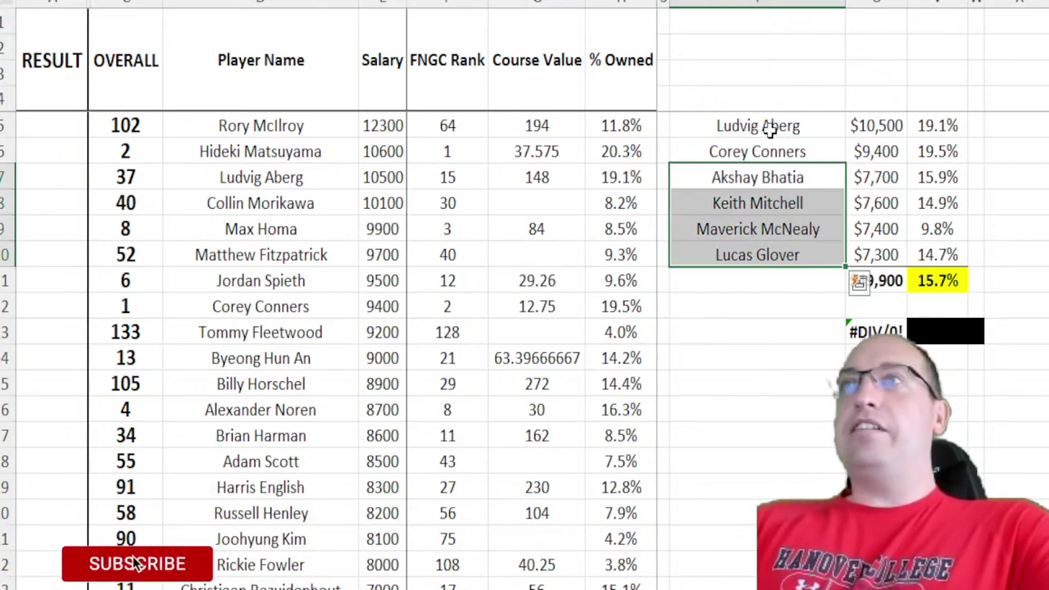
left_click(769, 130)
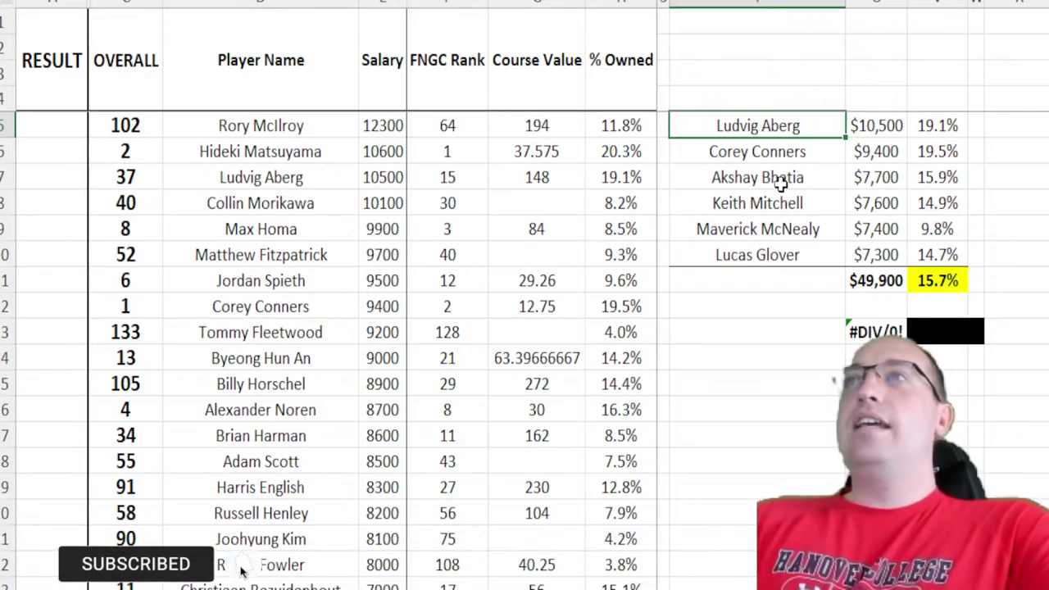
left_click(761, 150)
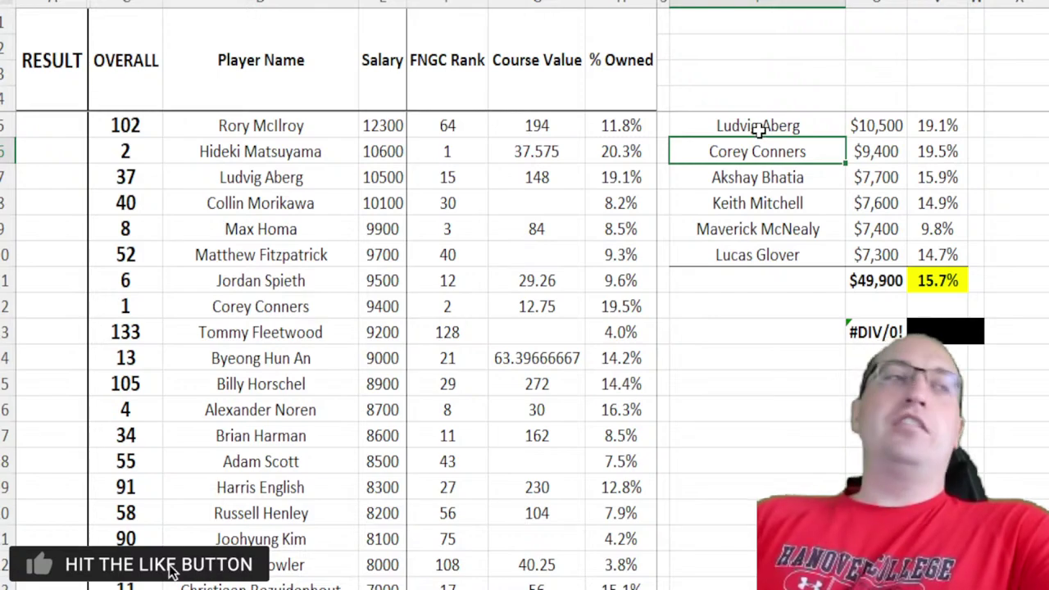
Step: Clear all six names from the lineup calculator and enter Rory McIlroy in the first slot
left_click_drag(761, 126, 773, 254)
key("Delete")
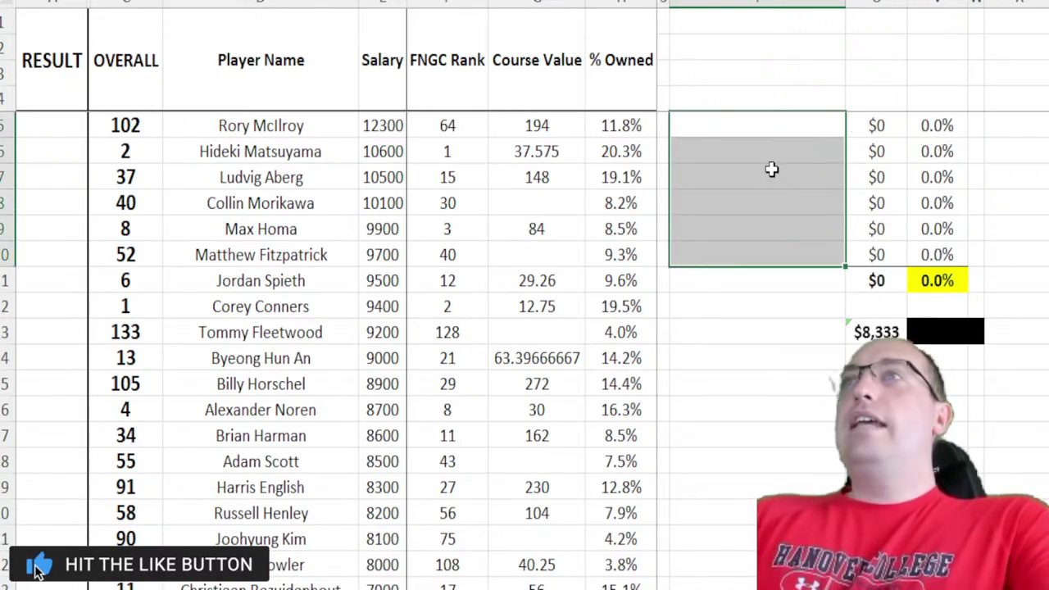
type("Ror")
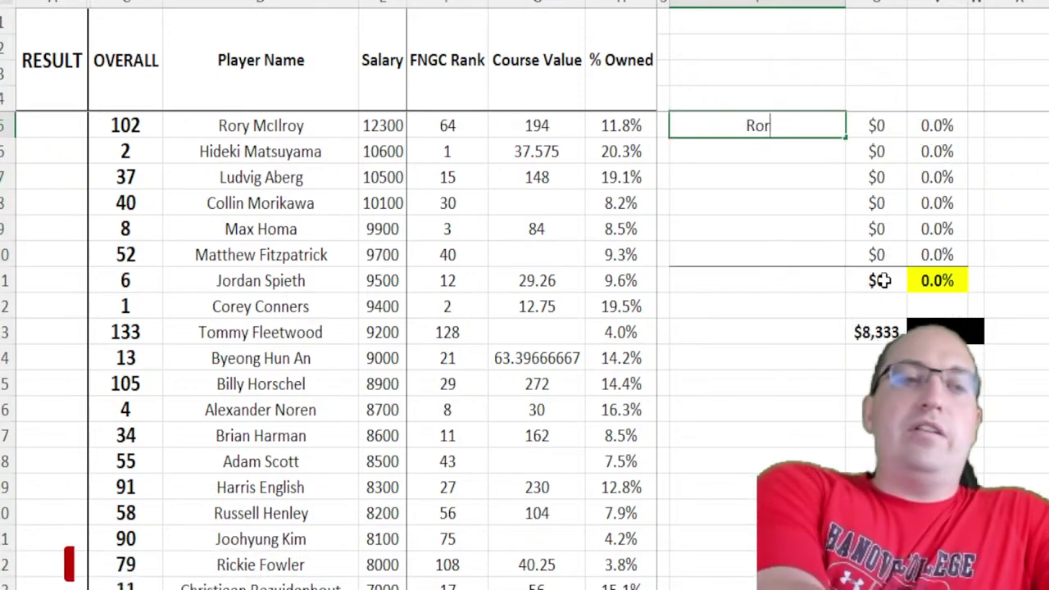
type("y McIlroy")
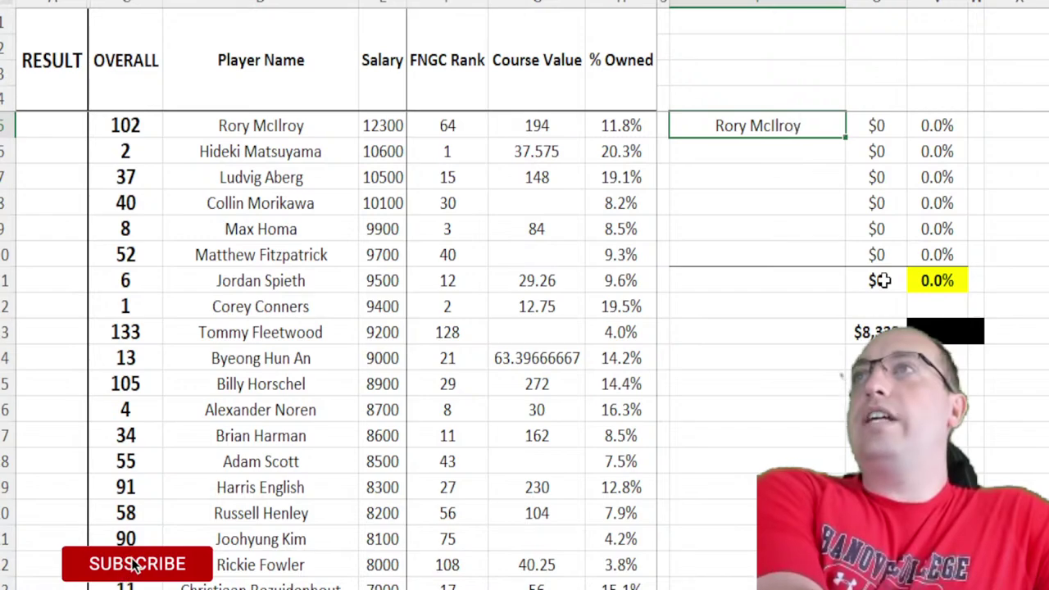
key("Return")
Step: Enter Ryan Moore in the sixth slot of the lineup calculator
key("Return")
key("Return")
key("Return")
key("Return")
type("Ryan Moore")
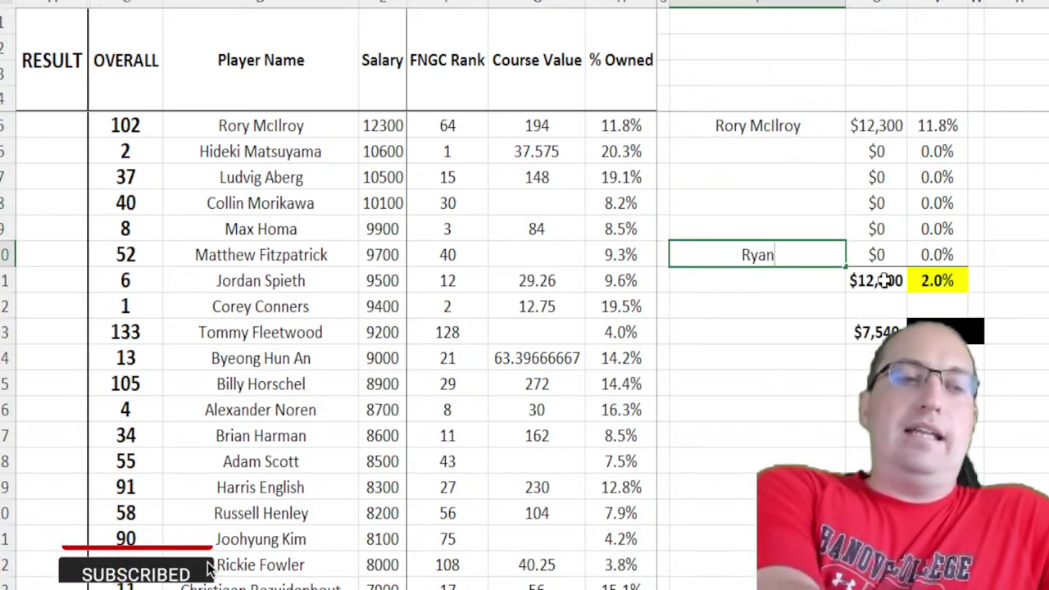
key("Up")
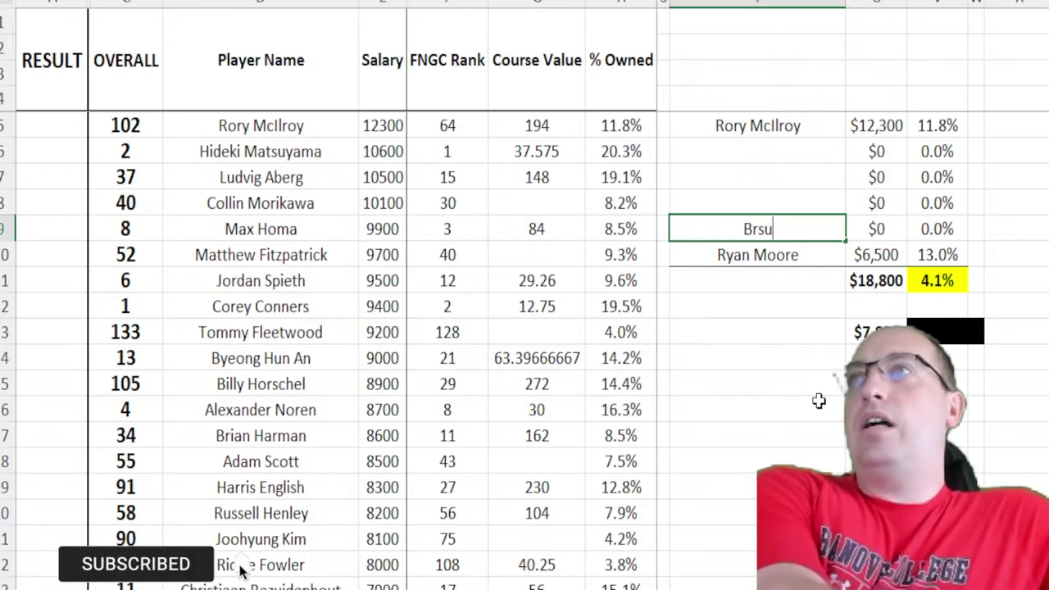
Step: Enter Beau Hossler in the fifth slot of the lineup calculator, above Ryan Moore
type("r")
key("BackSpace")
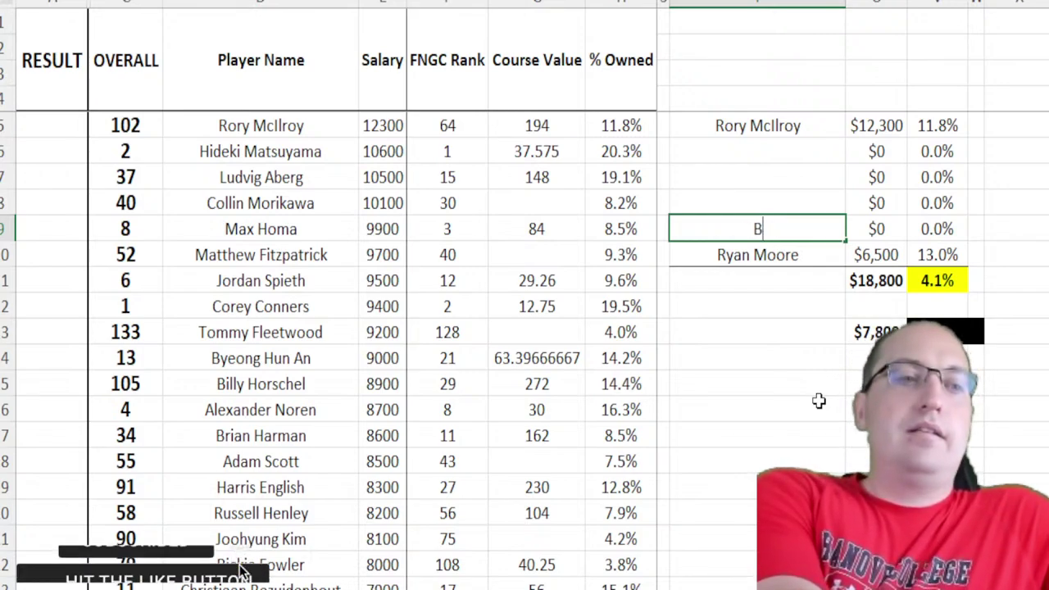
type("eau Hossler")
key("Up")
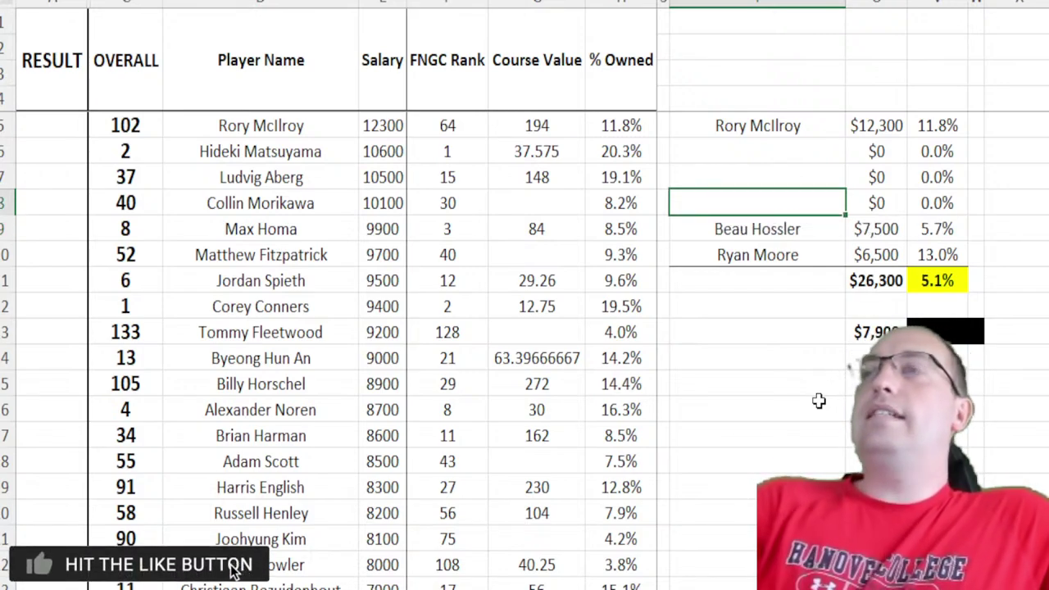
left_click(789, 231)
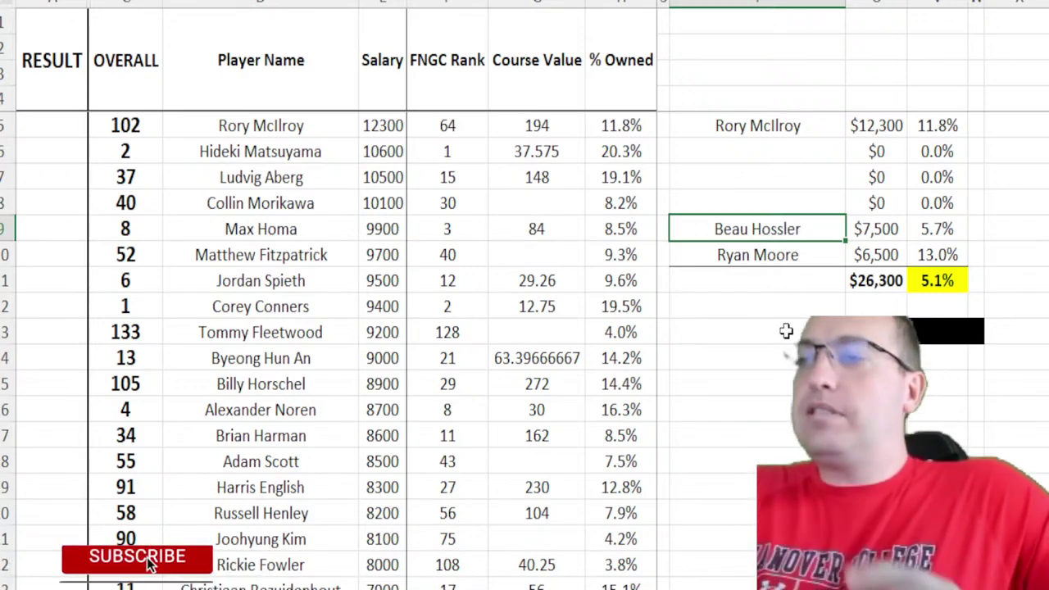
Step: Remove Beau Hossler from the fifth slot of the lineup calculator and enter Christiaan Bezuidenhout in the third slot
key("Delete")
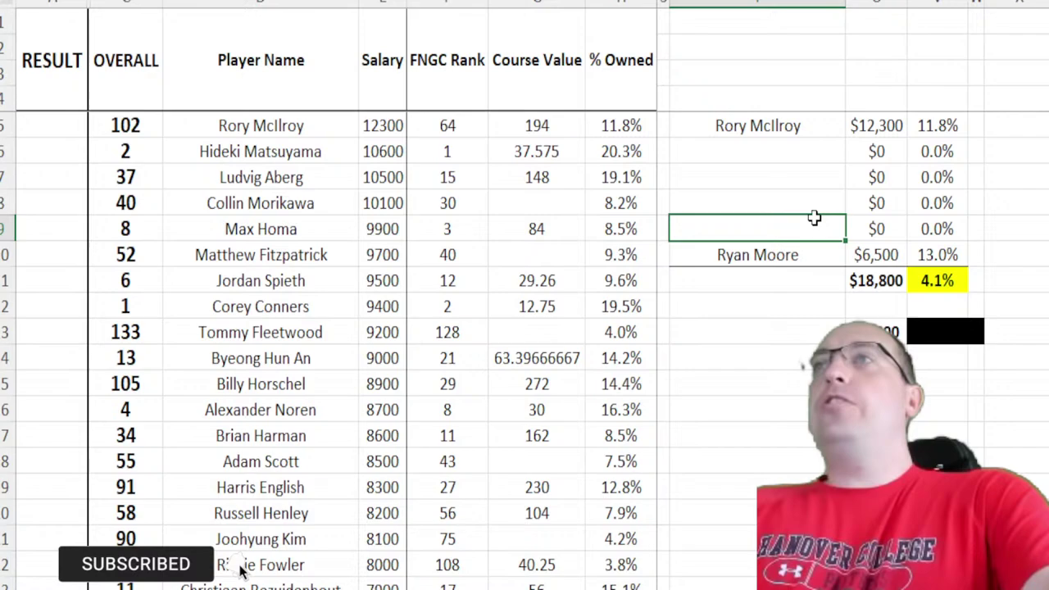
left_click(747, 161)
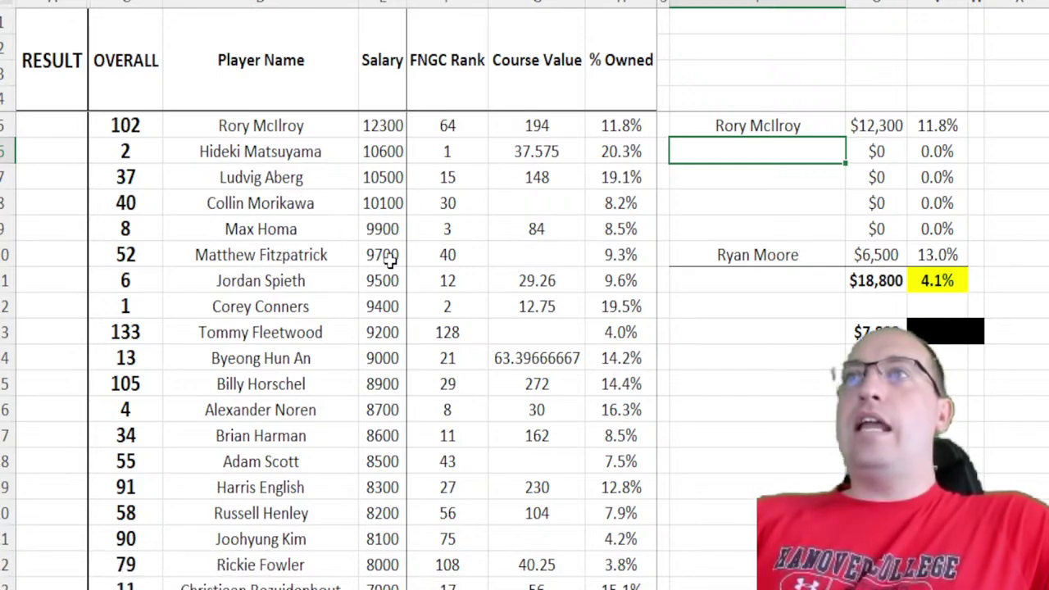
key("Down")
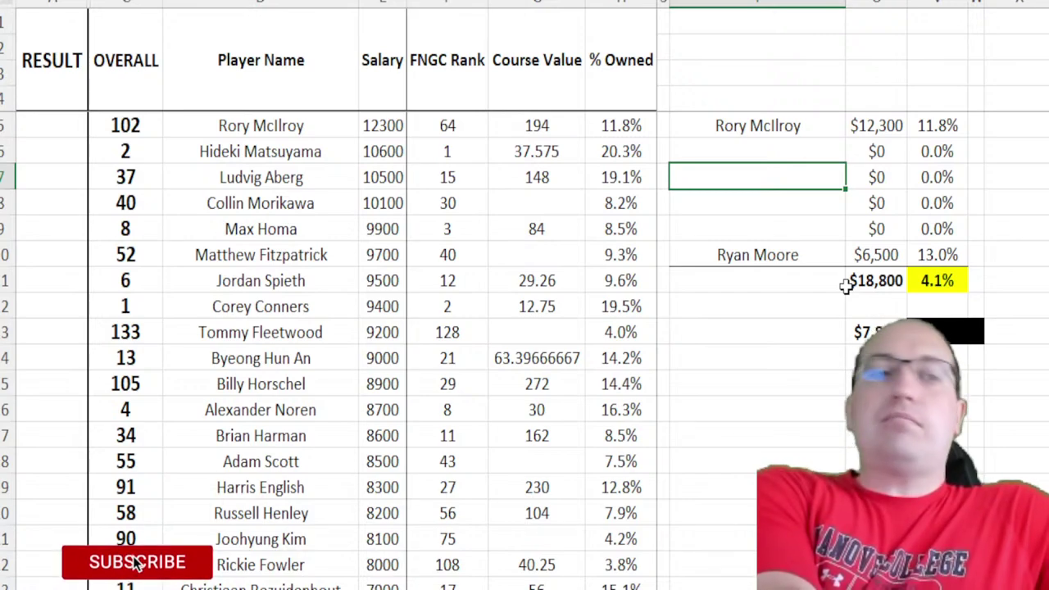
type("Christian Bezuidenhout")
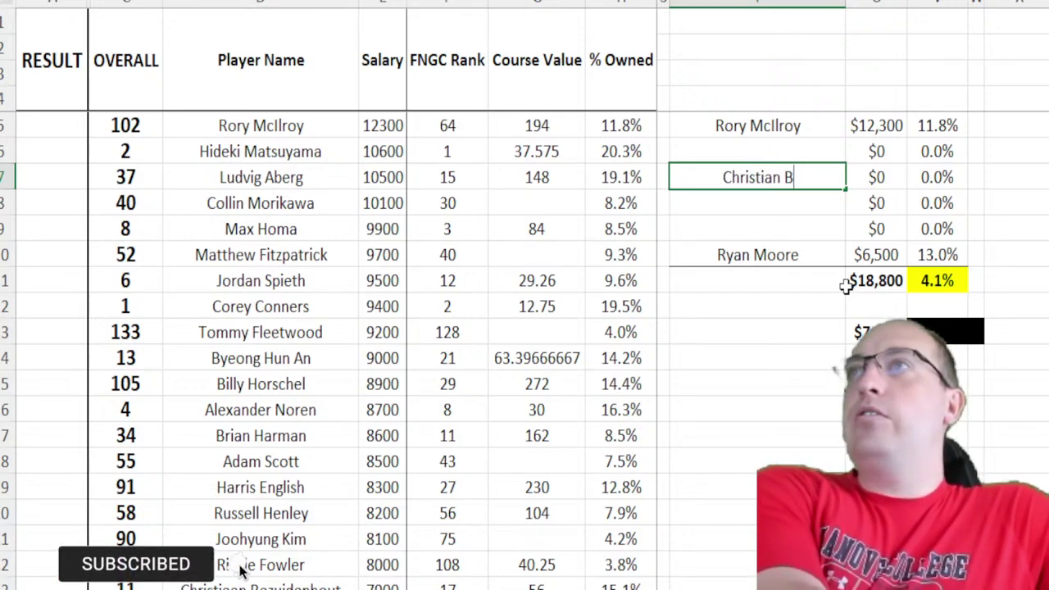
key("Return")
key("Up")
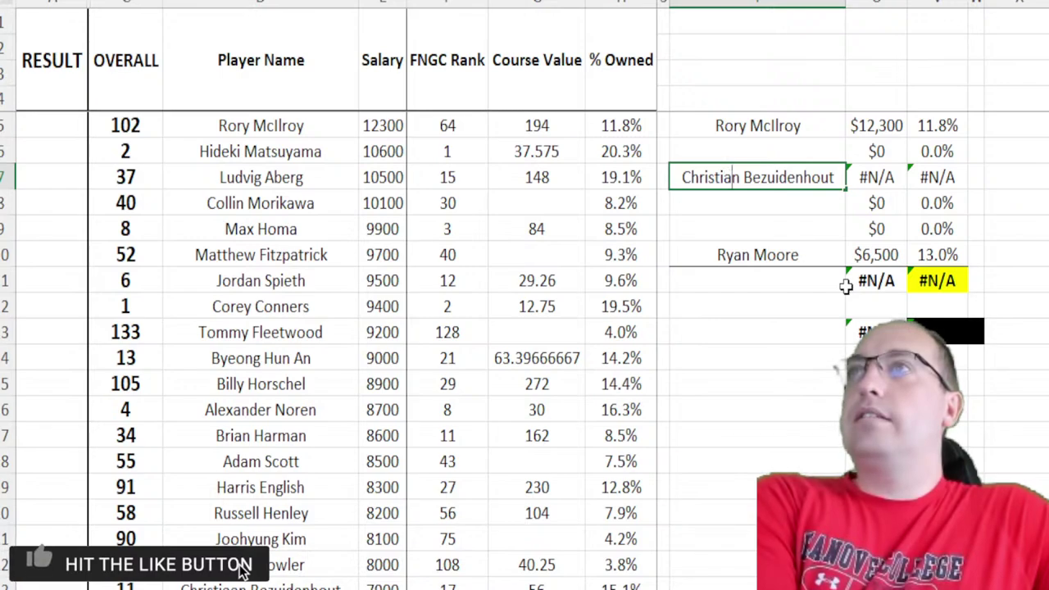
type("a")
key("Return")
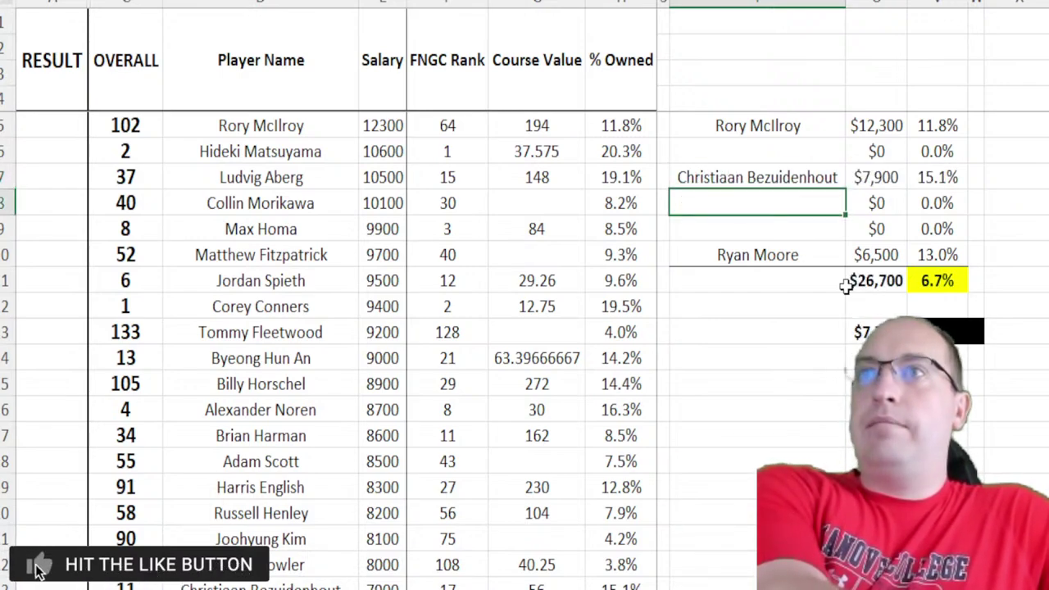
Step: Enter Aaron Rai in the fourth slot and Akshay Bhatia in the fifth slot of the lineup calculator
type("Aaron Rai")
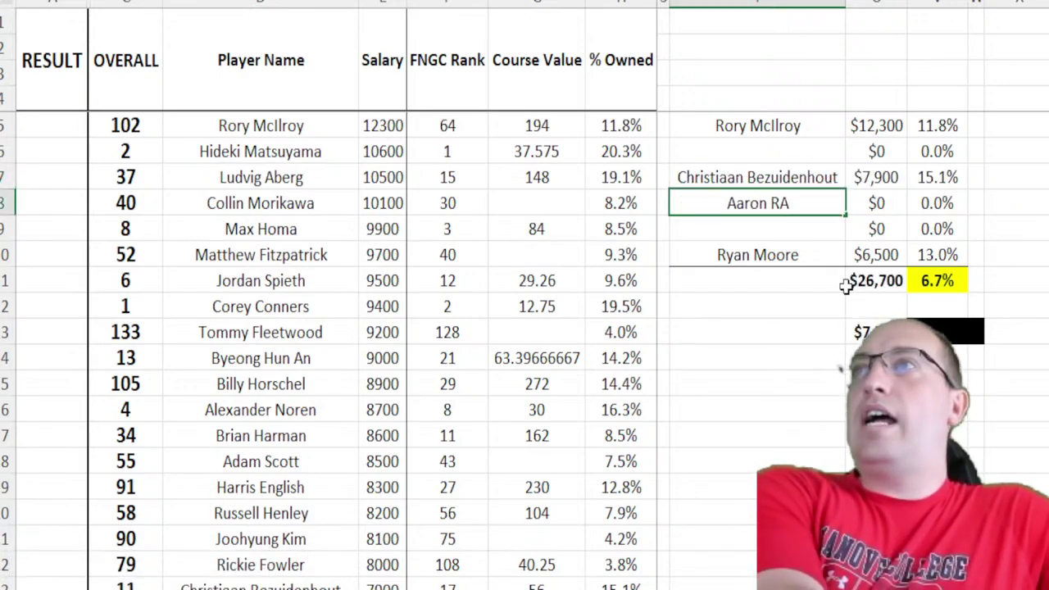
key("Return")
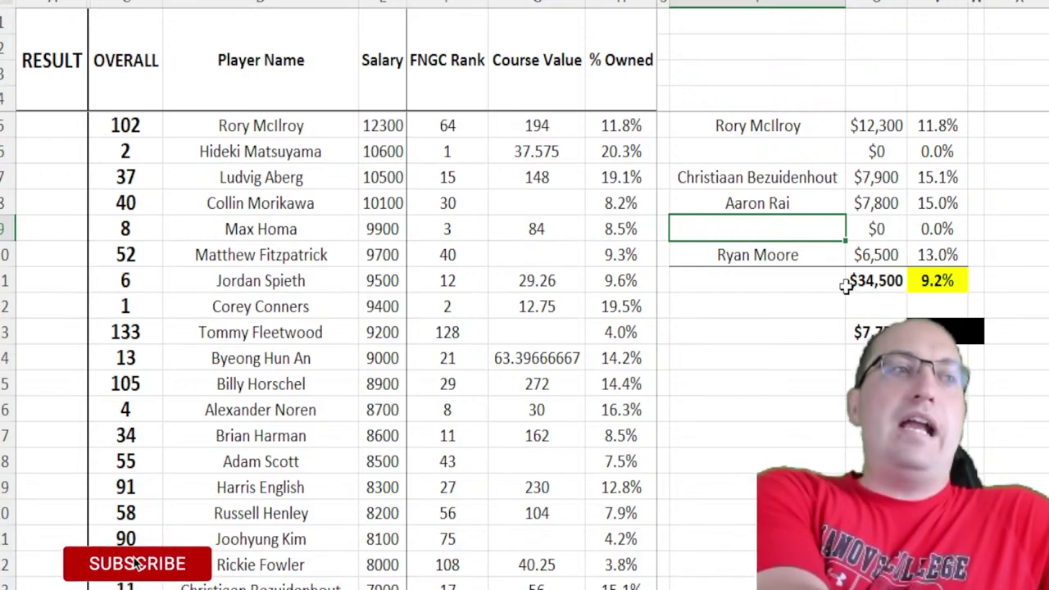
type("Akshay Bhatia")
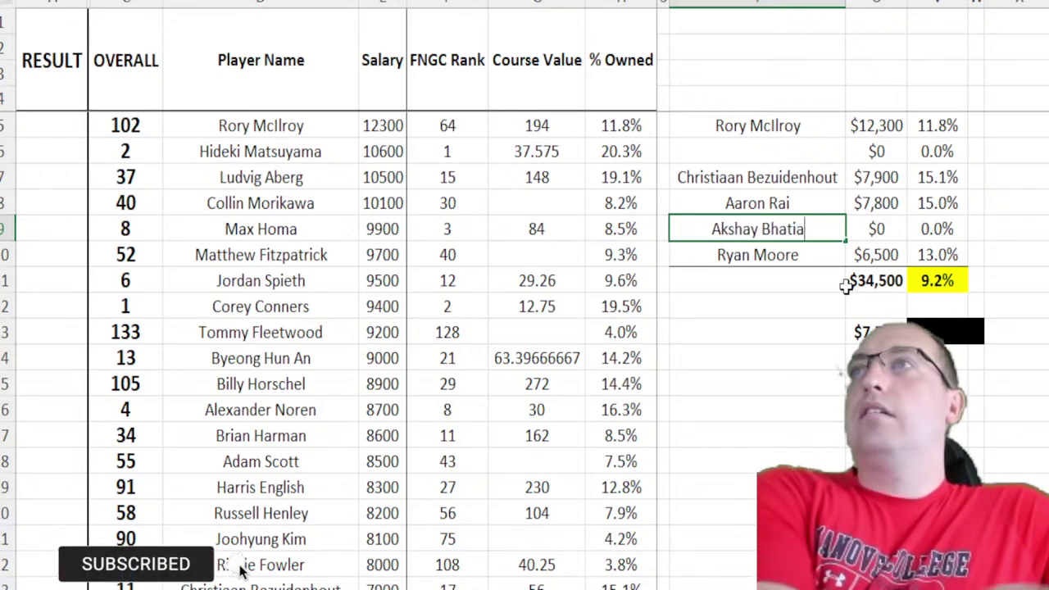
key("Up")
Step: Copy Christiaan Bezuidenhout, Aaron Rai and Akshay Bhatia one slot up, so that they start directly below Rory McIlroy
key("Up")
key("Up")
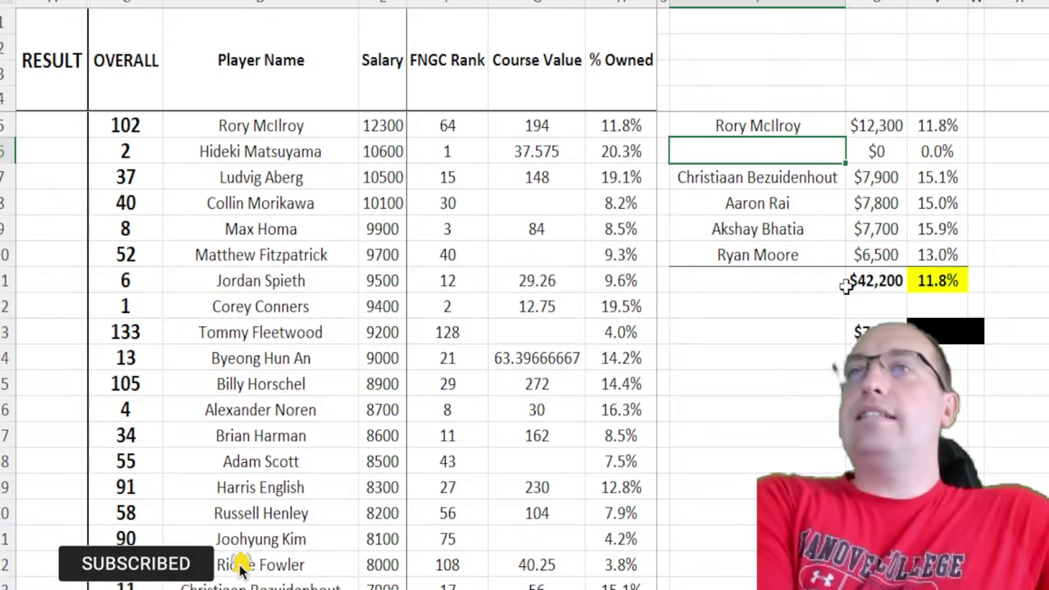
key("Down")
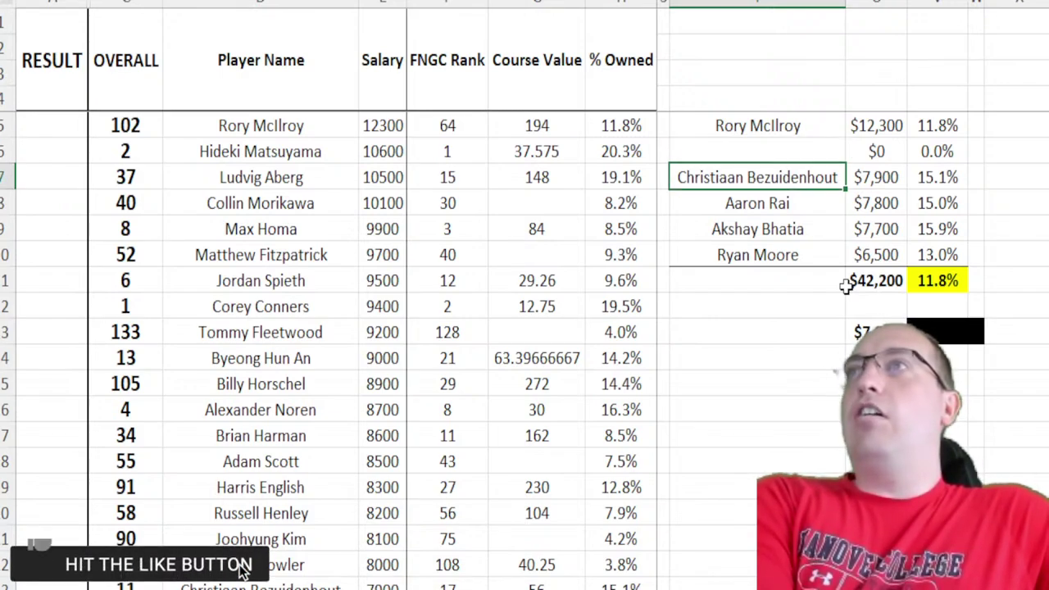
key("shift+Down")
key("shift+Down")
key("ctrl+c")
key("Up")
key("ctrl+v")
Step: Replace the duplicate Akshay Bhatia in the fifth slot of the lineup calculator with Keith Mitchell
key("Down")
key("Down")
key("Down")
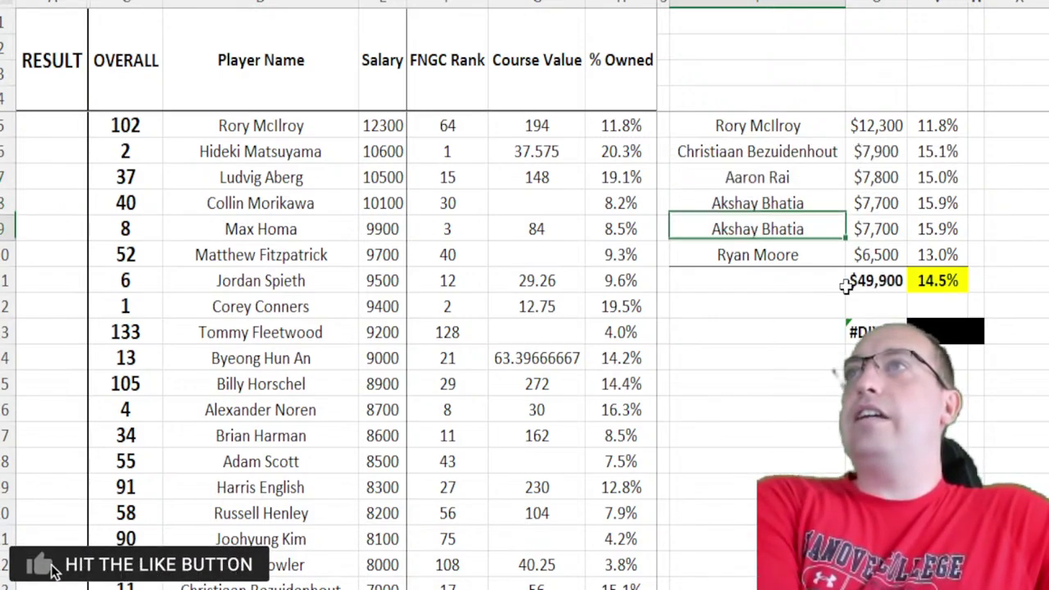
key("Delete")
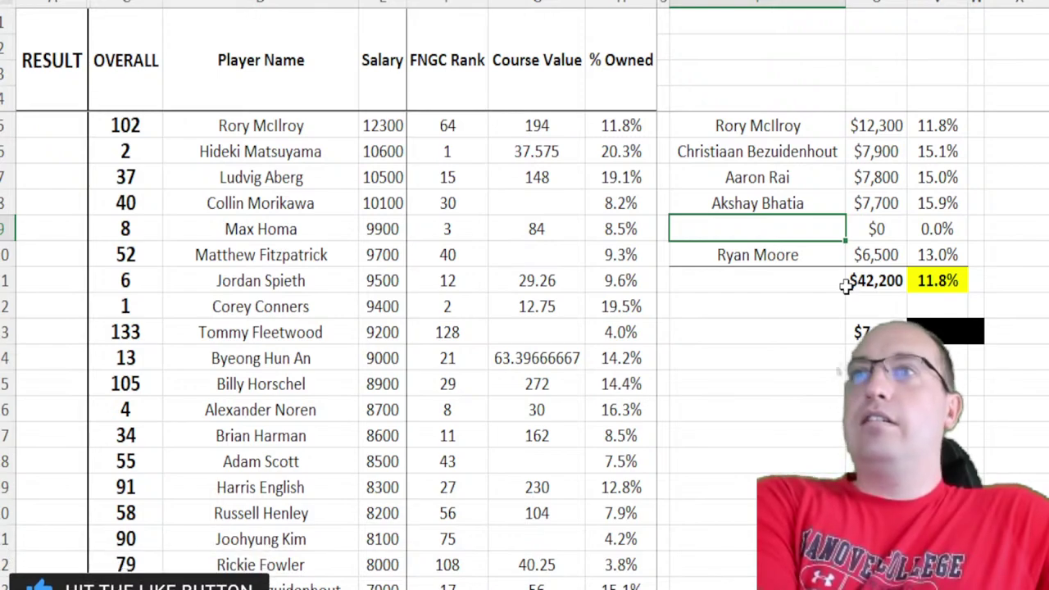
type("Keith Mitchell")
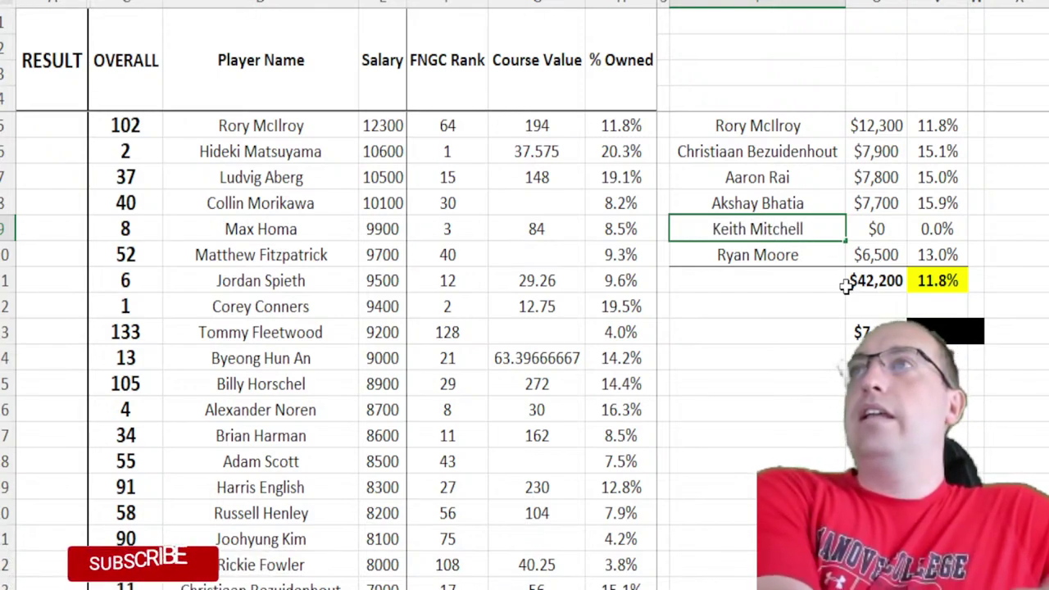
key("Return")
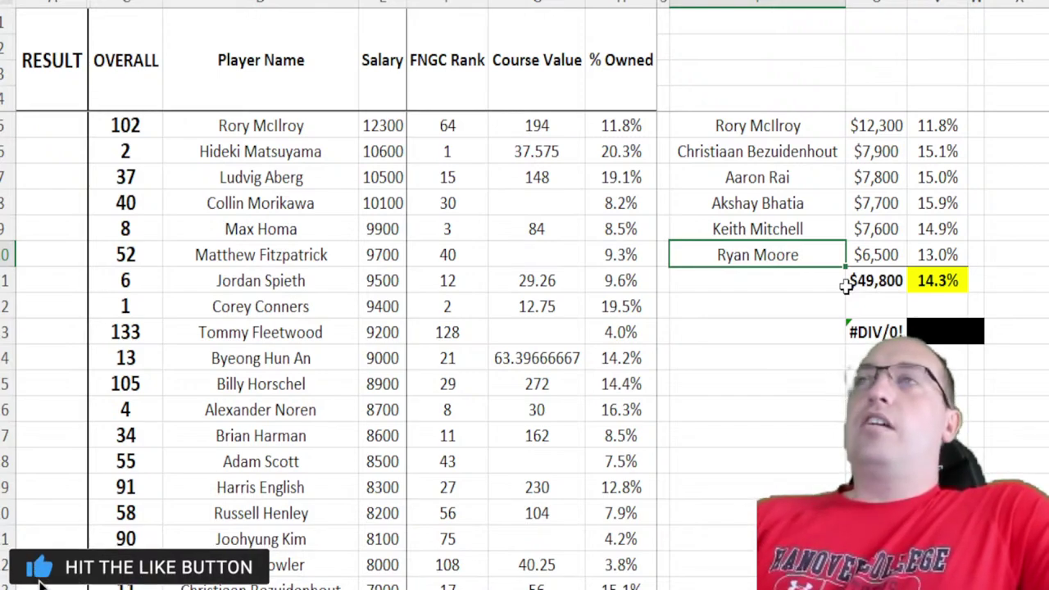
Step: Clear all six names of the Rory McIlroy lineup from the lineup calculator
left_click_drag(773, 132, 787, 259)
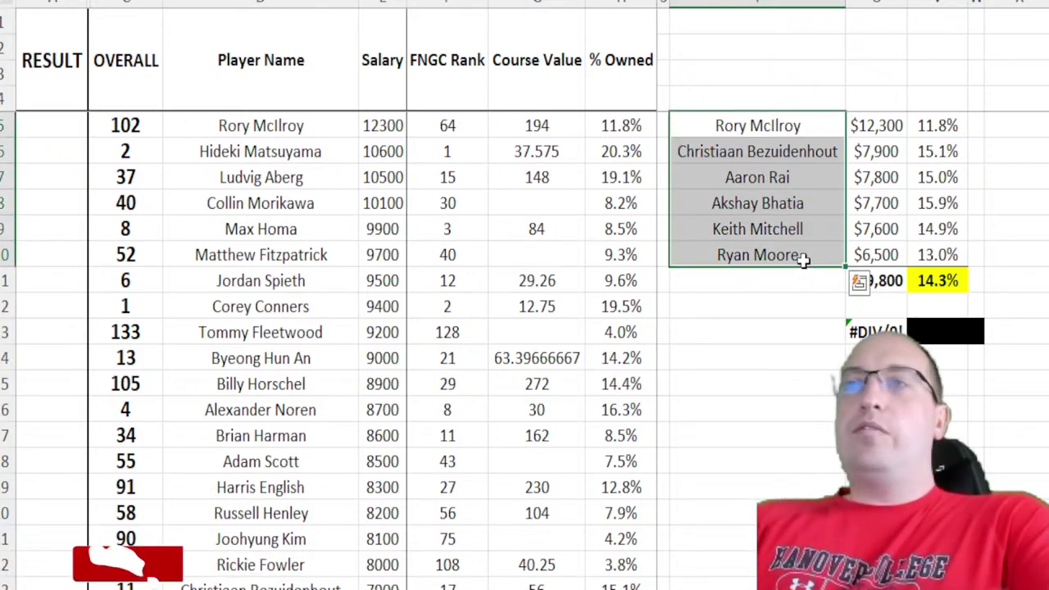
key("Delete")
left_click(775, 131)
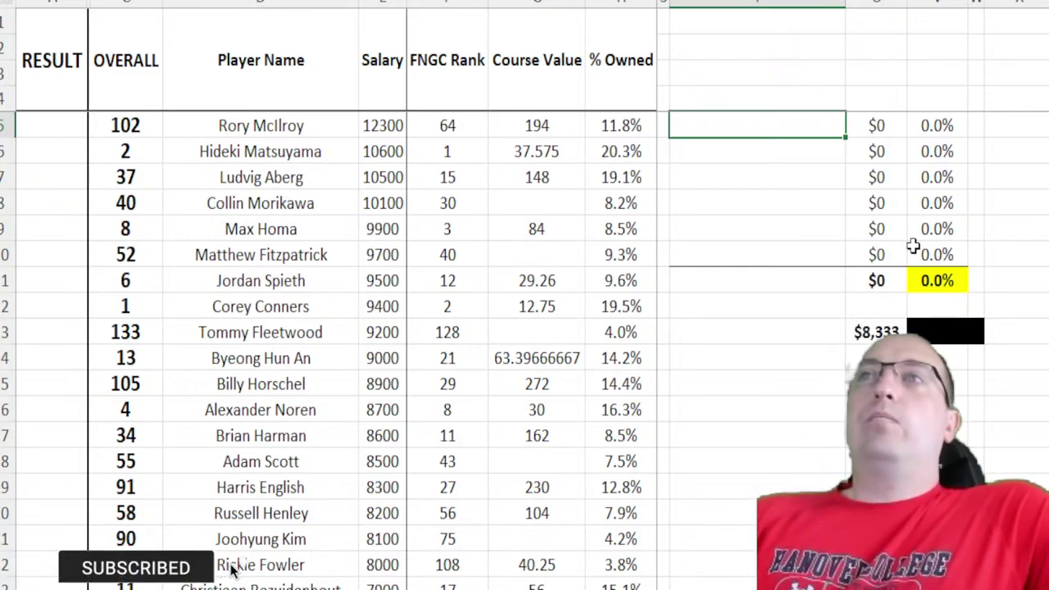
Step: Examine the golfers priced from 8700 down to 8000 in the ranking table, especially Alexander Noren's row
mouse_move(96, 399)
left_mouse_down()
mouse_move(599, 518)
mouse_move(604, 562)
left_mouse_up()
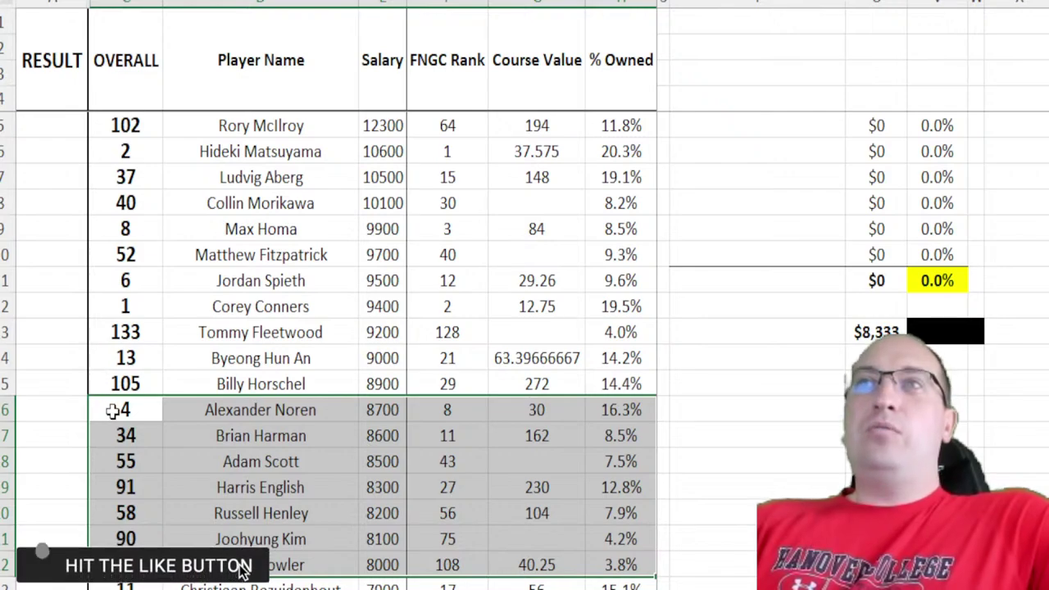
left_click_drag(112, 410, 620, 410)
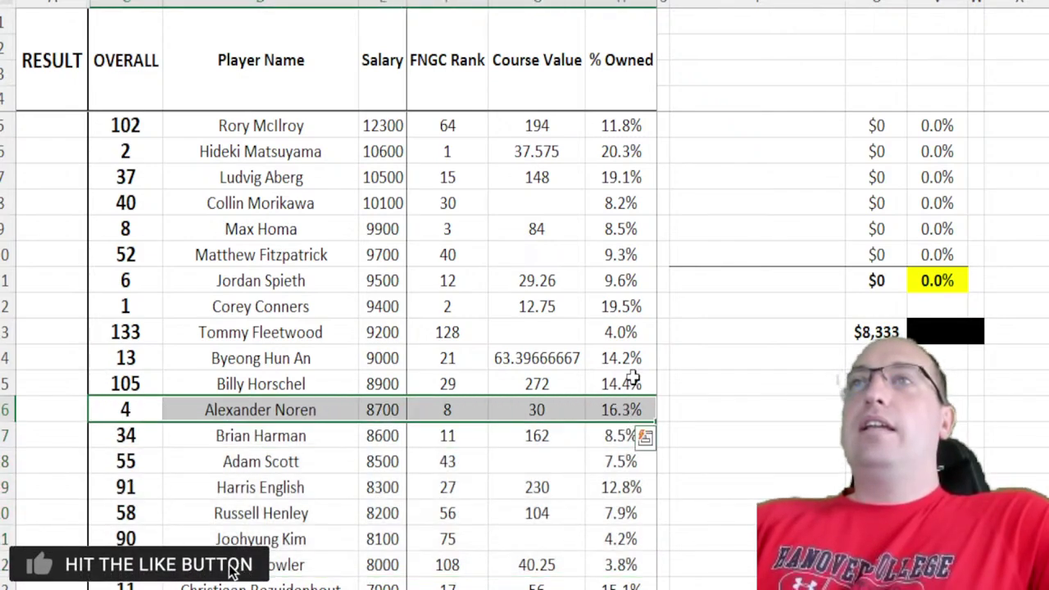
Step: Enter Hideki Matsuyama in the first slot and Collin Morikawa in the second slot of the lineup calculator
left_click(757, 126)
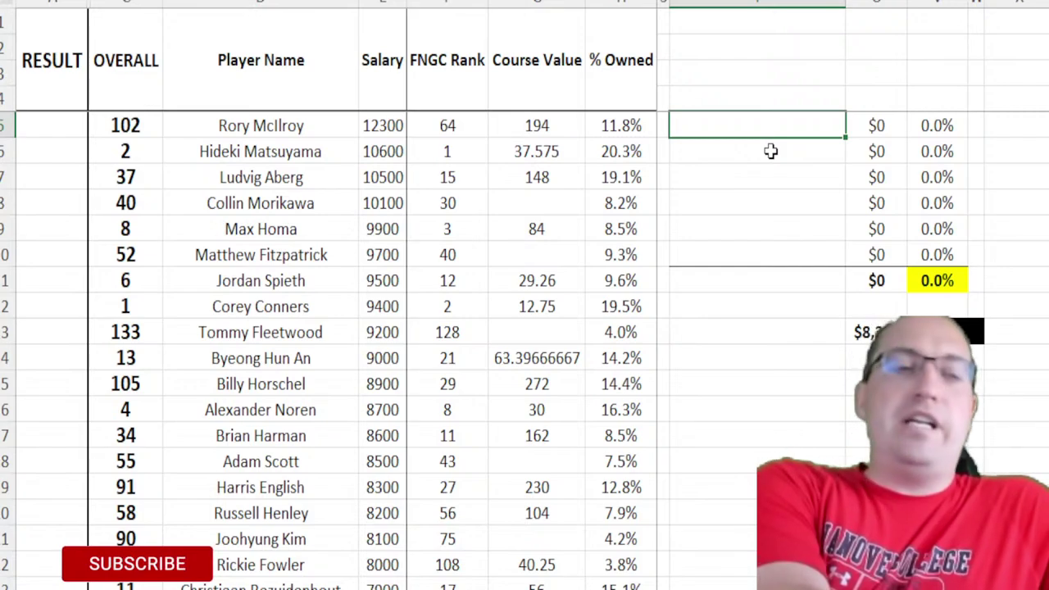
type("Matsuyama")
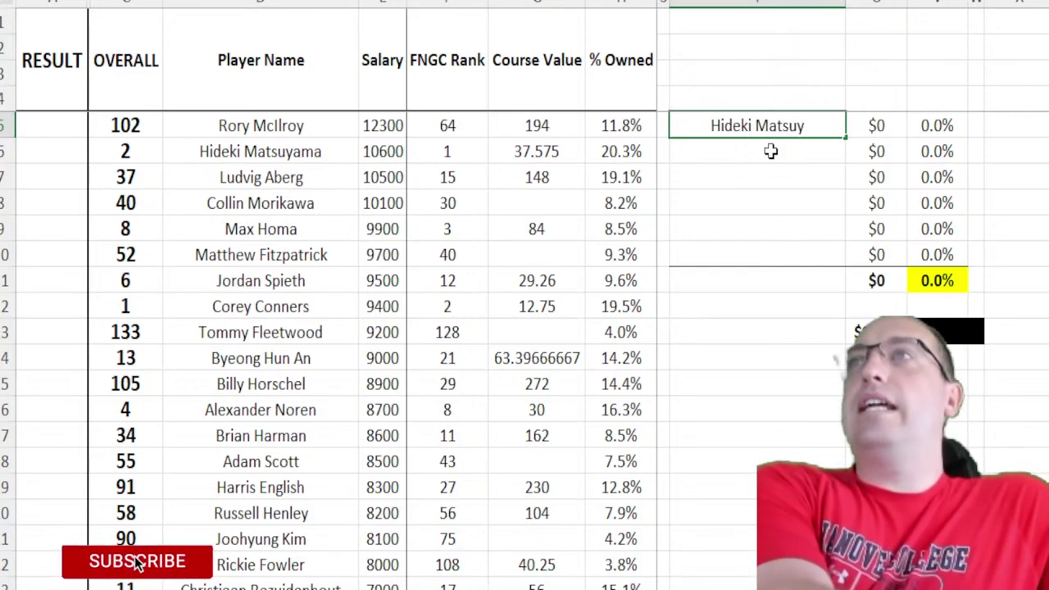
key("Return")
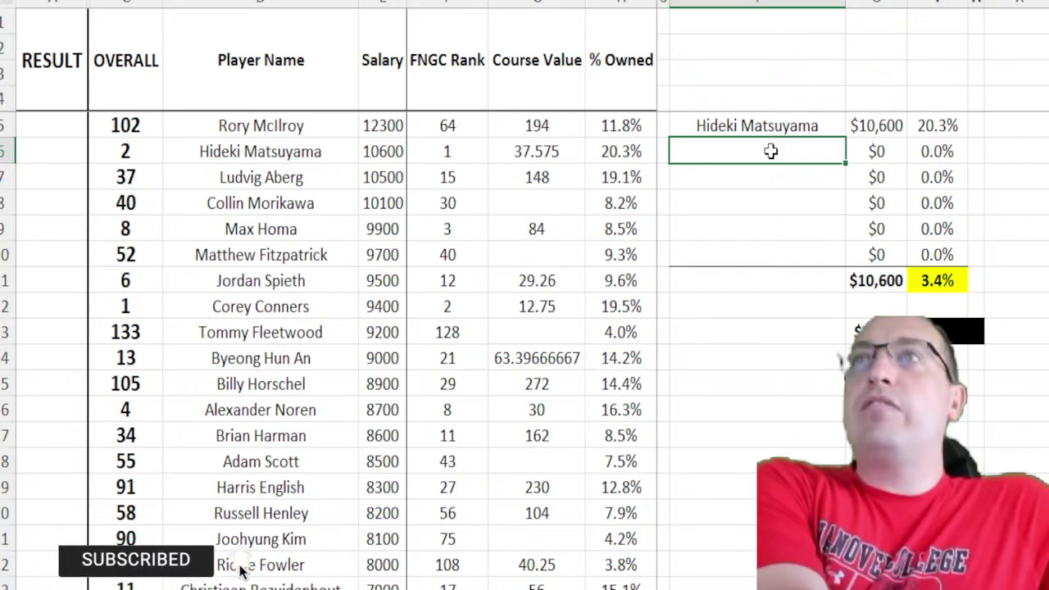
type("Collin Morikawa")
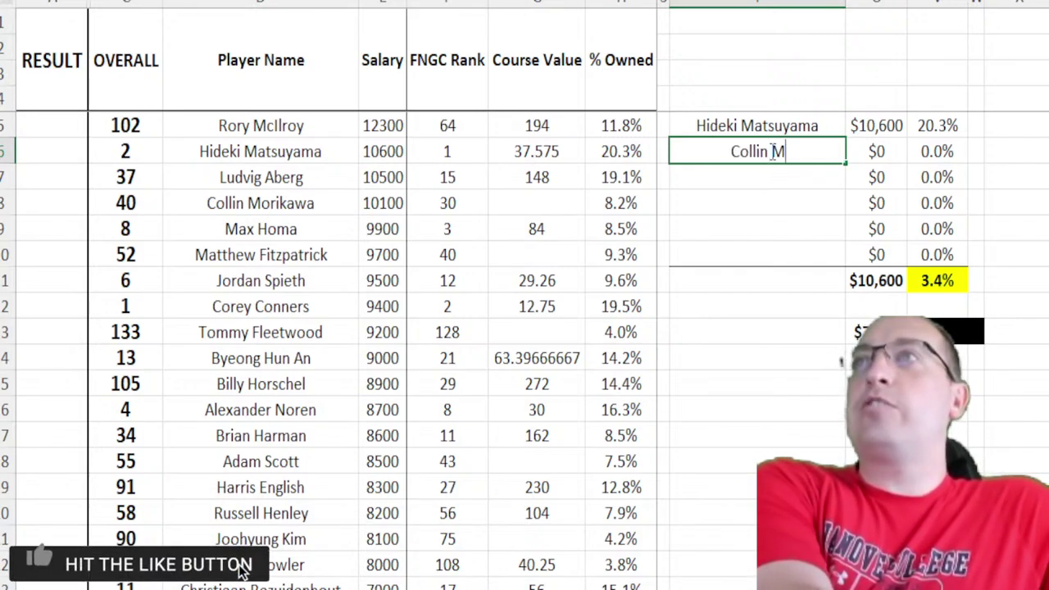
key("Return")
key("Return")
key("Return")
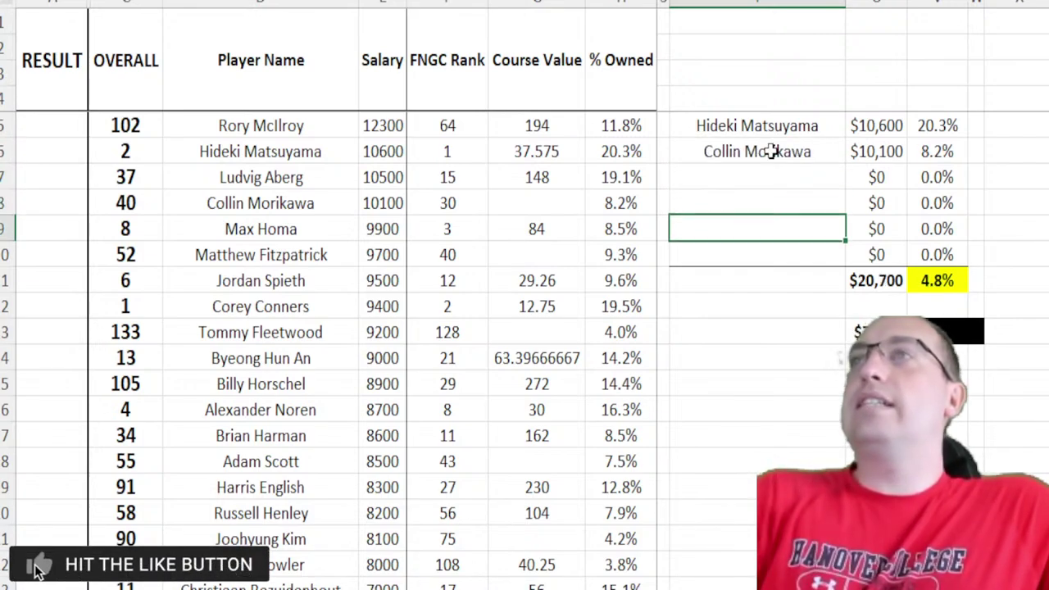
Step: Look through the low-salary golfers for a cheap lineup option, comparing the rows of Samuel Stevens and Jhonattan Vegas
left_click(393, 541)
scroll(414, 574, "down", 14)
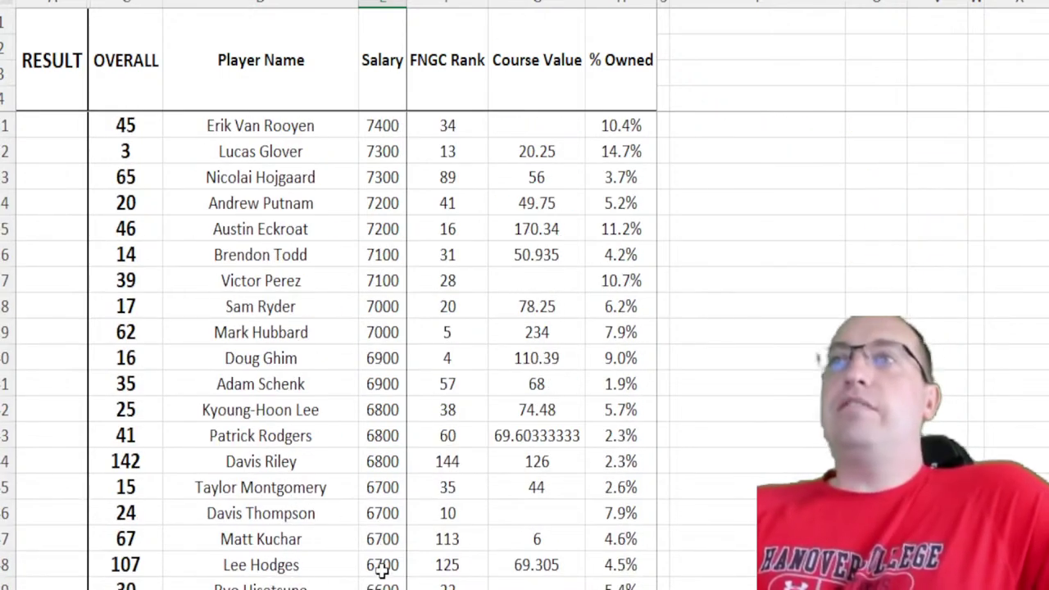
scroll(414, 584, "down", 10)
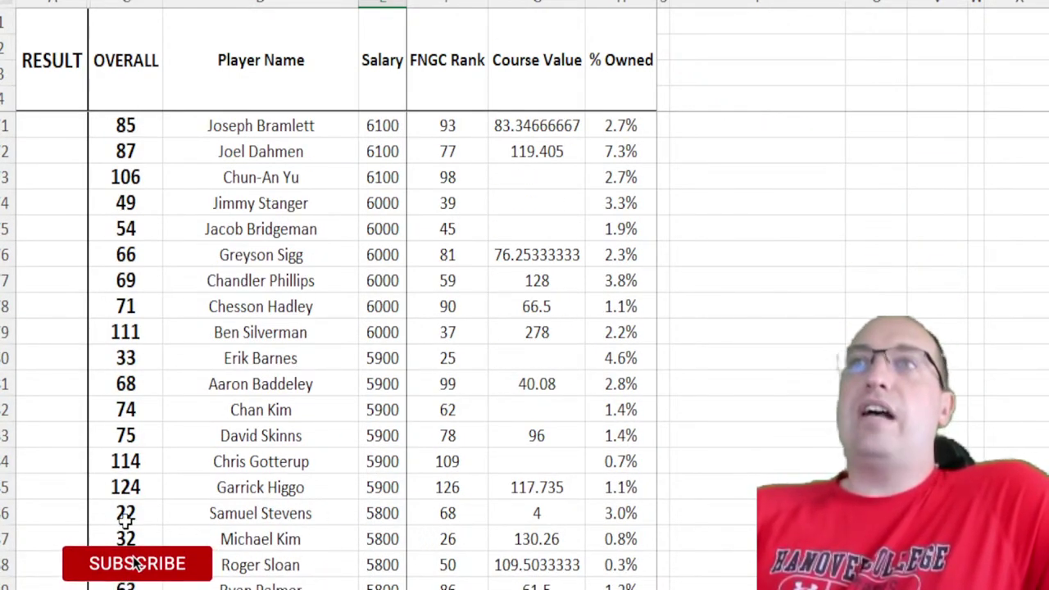
left_click_drag(127, 518, 643, 517)
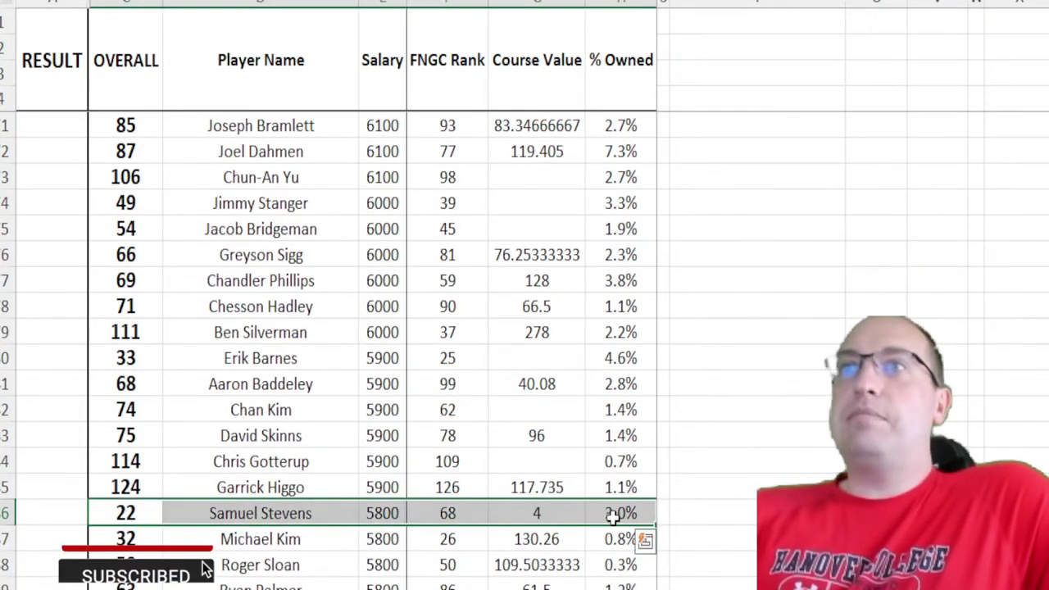
left_click(242, 571)
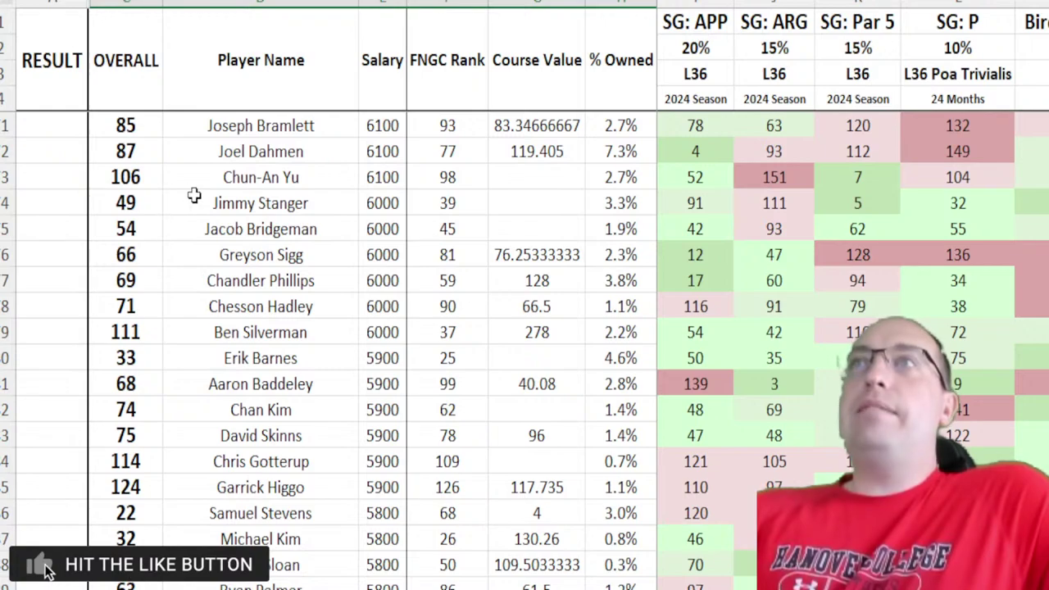
scroll(193, 195, "up", 2)
scroll(148, 222, "up", 1)
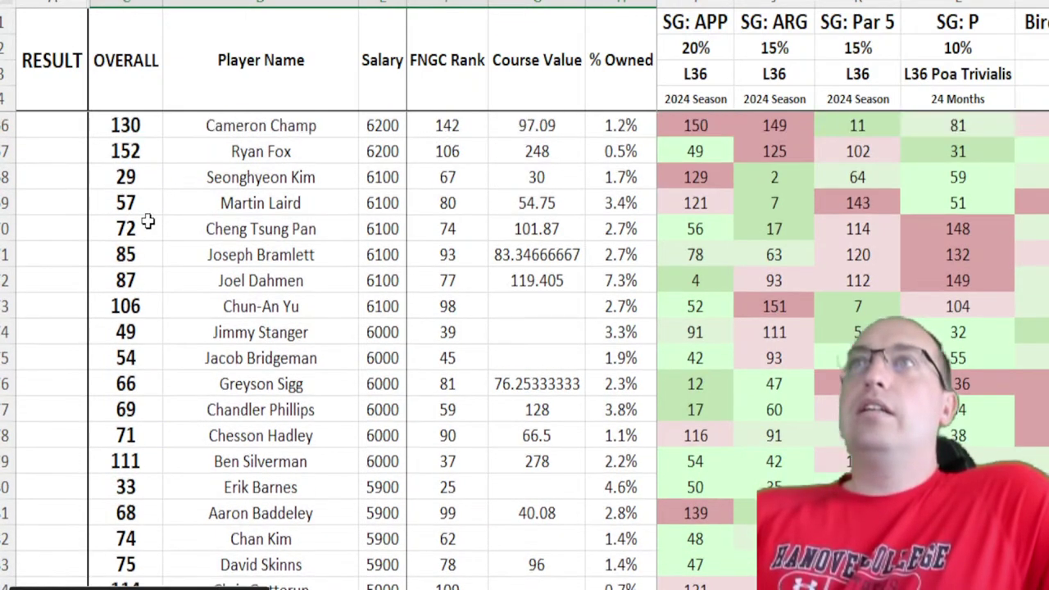
scroll(192, 202, "up", 1)
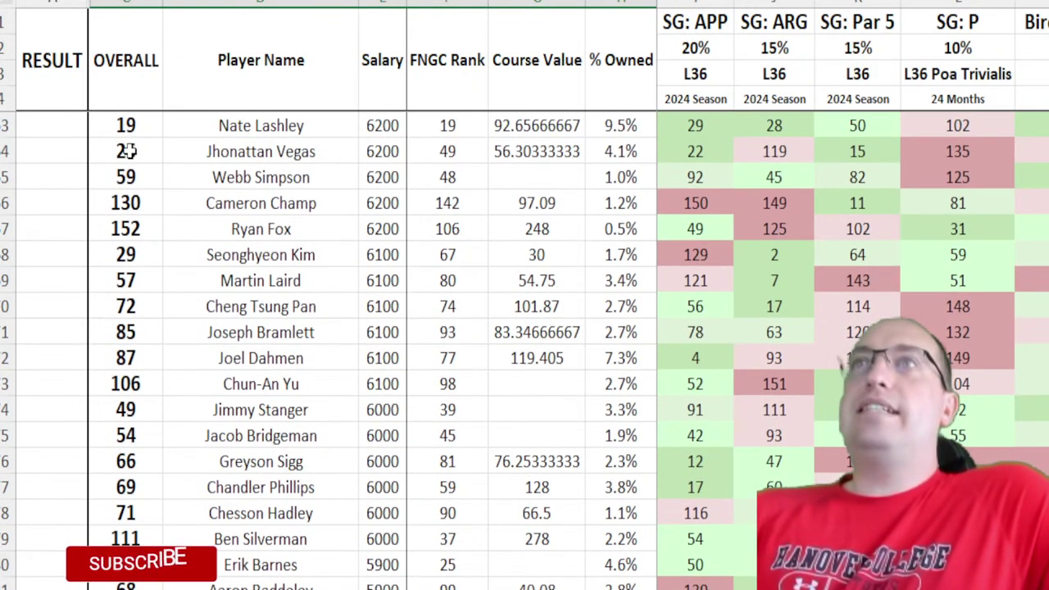
left_click_drag(123, 151, 668, 148)
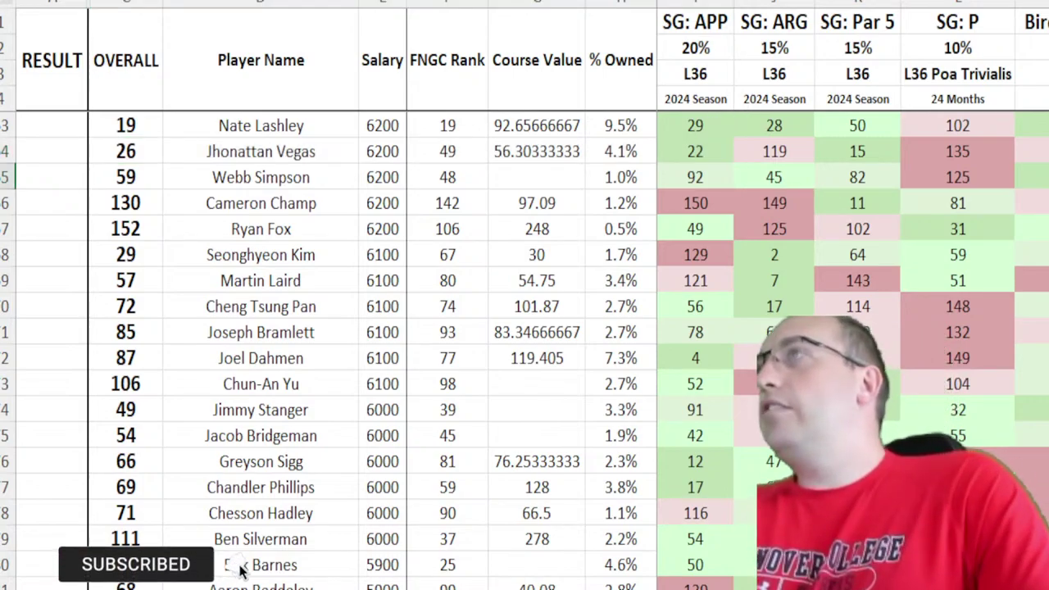
Step: Enter Jhonattan Vegas in the sixth slot of the lineup calculator
key("ctrl+z")
left_click(745, 185)
scroll(744, 186, "up", 15)
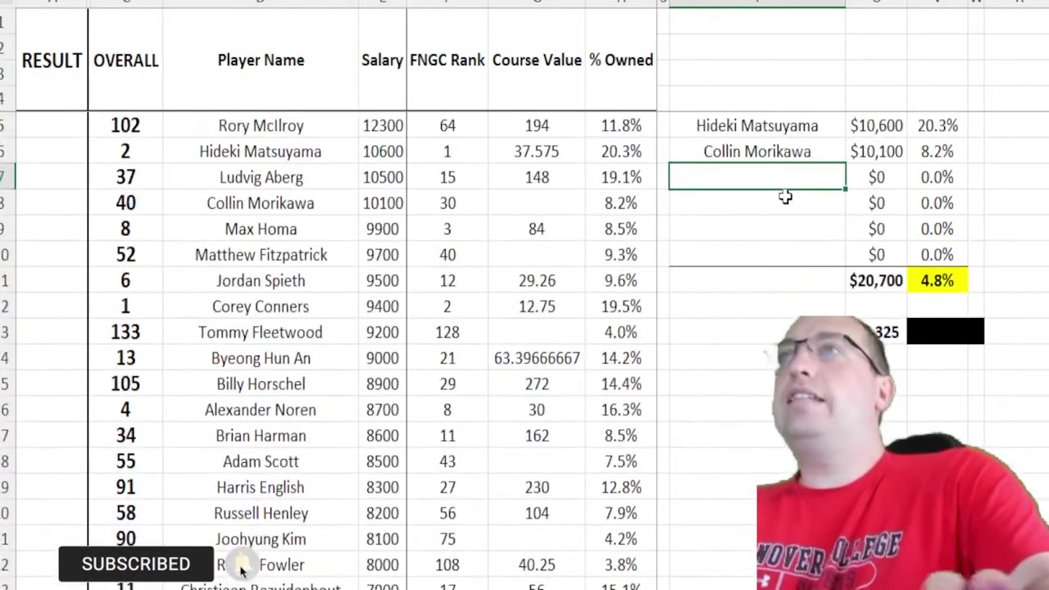
left_click(764, 253)
type("Jhonattan Vewg")
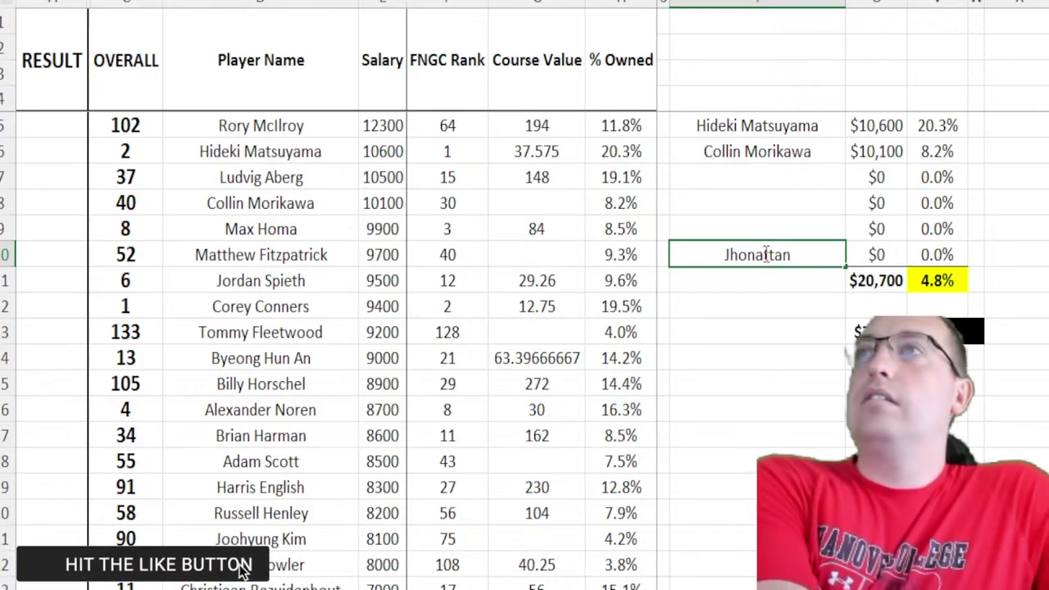
key("BackSpace")
key("BackSpace")
type("gas")
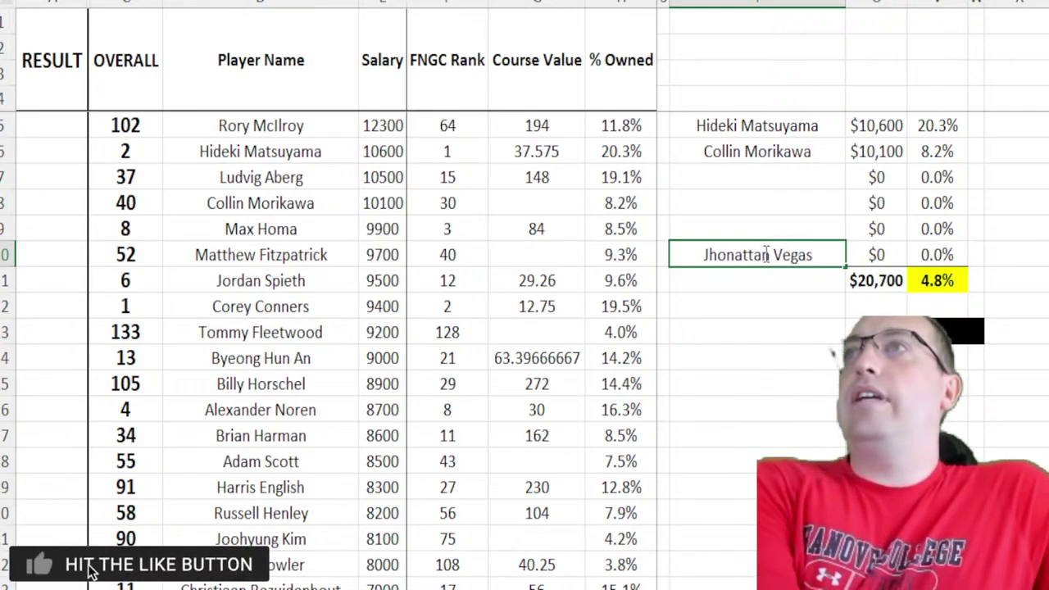
key("Up")
key("Up")
key("Up")
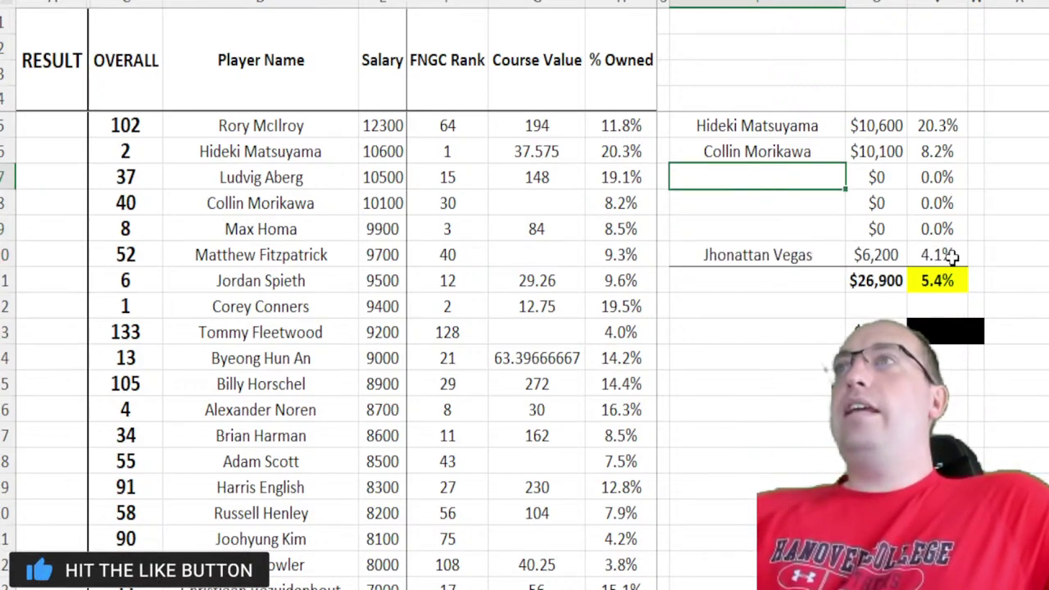
Step: Examine the three open lineup slots and the golfers priced from 7900 down to 7600 as candidates to fill them
left_click(949, 257)
left_click(786, 175)
left_click_drag(766, 176, 773, 234)
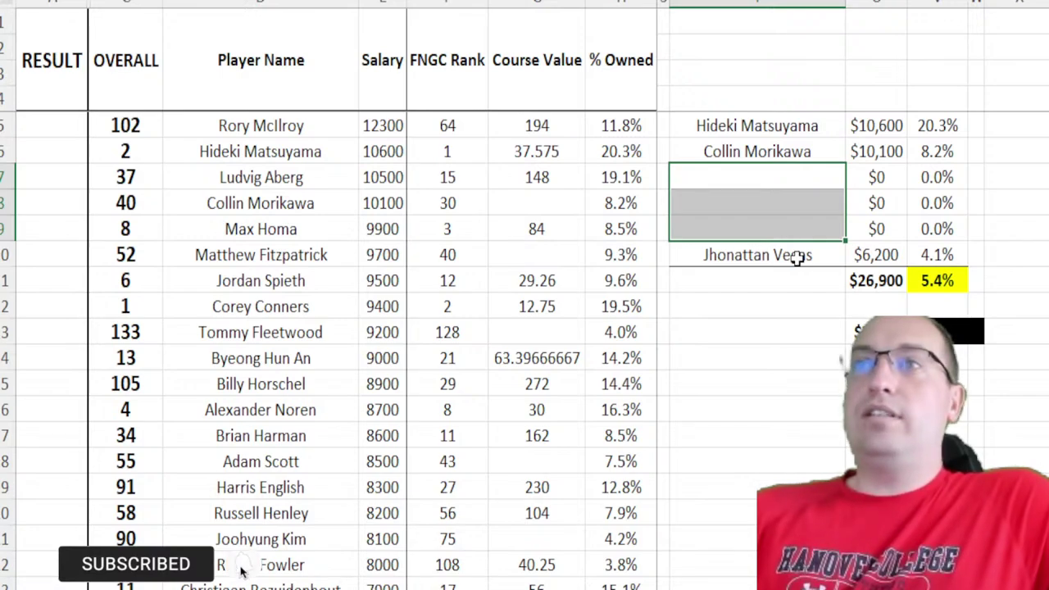
left_click(808, 223)
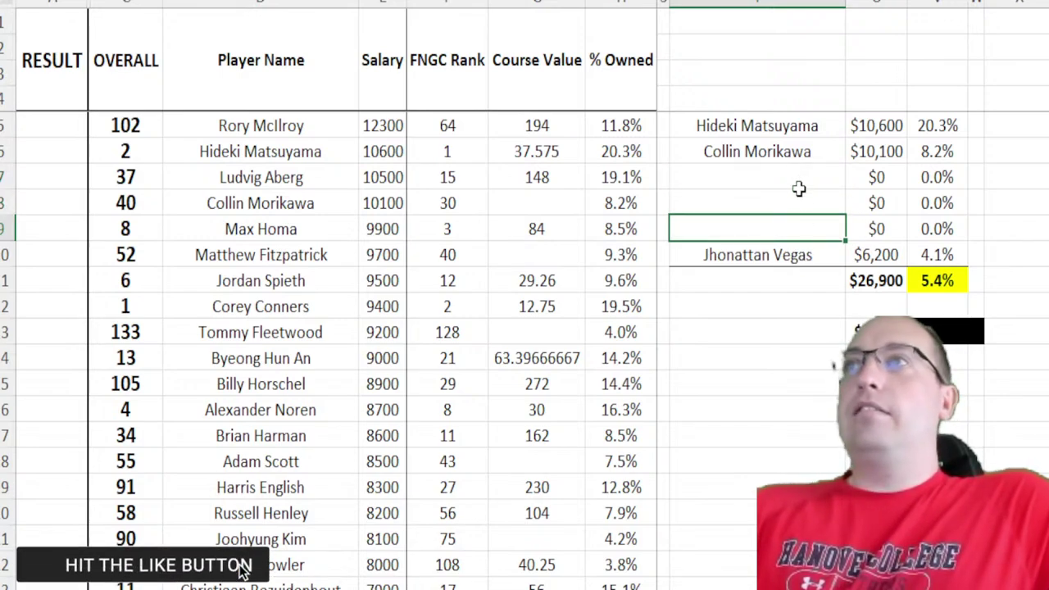
left_click_drag(766, 178, 778, 235)
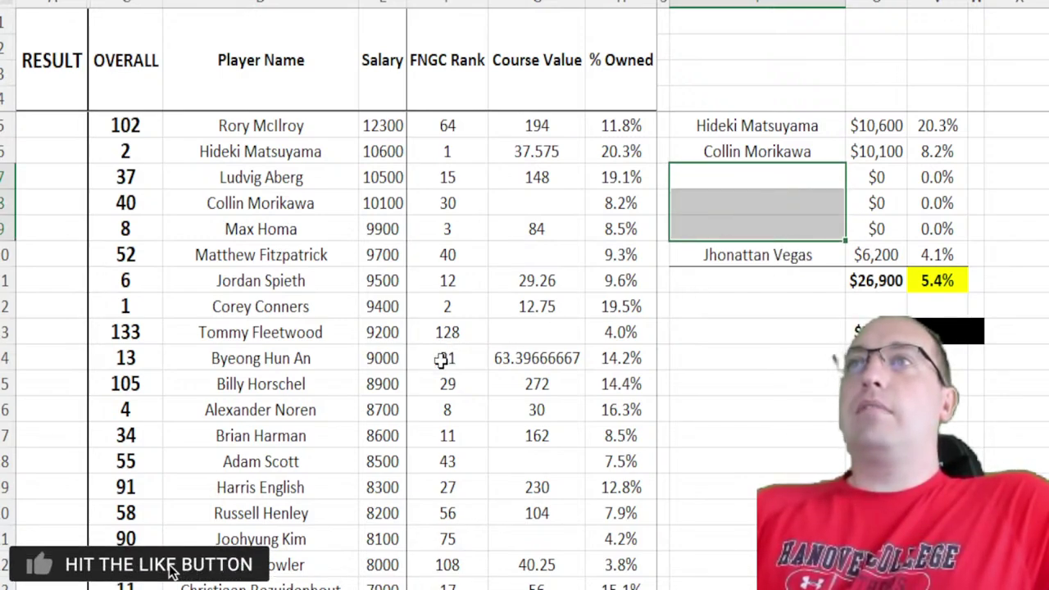
scroll(254, 452, "down", 3)
left_click_drag(156, 385, 389, 459)
scroll(413, 391, "up", 2)
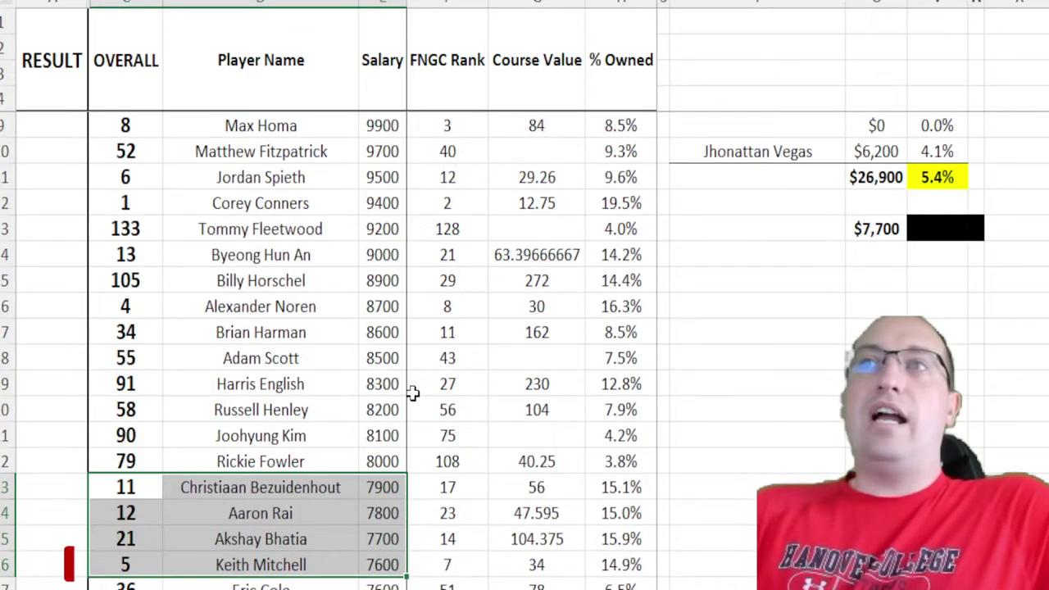
Step: Enter Nicolai Hojgaard in the fifth slot of the lineup calculator and check his ownership percentage
left_click(735, 174)
scroll(820, 237, "up", 1)
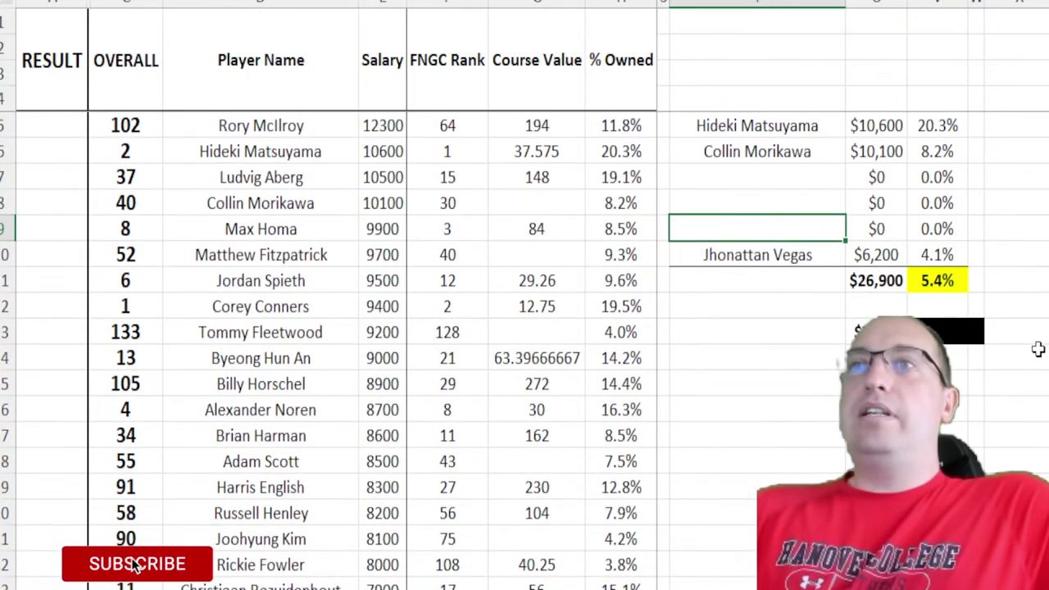
type("Nicol")
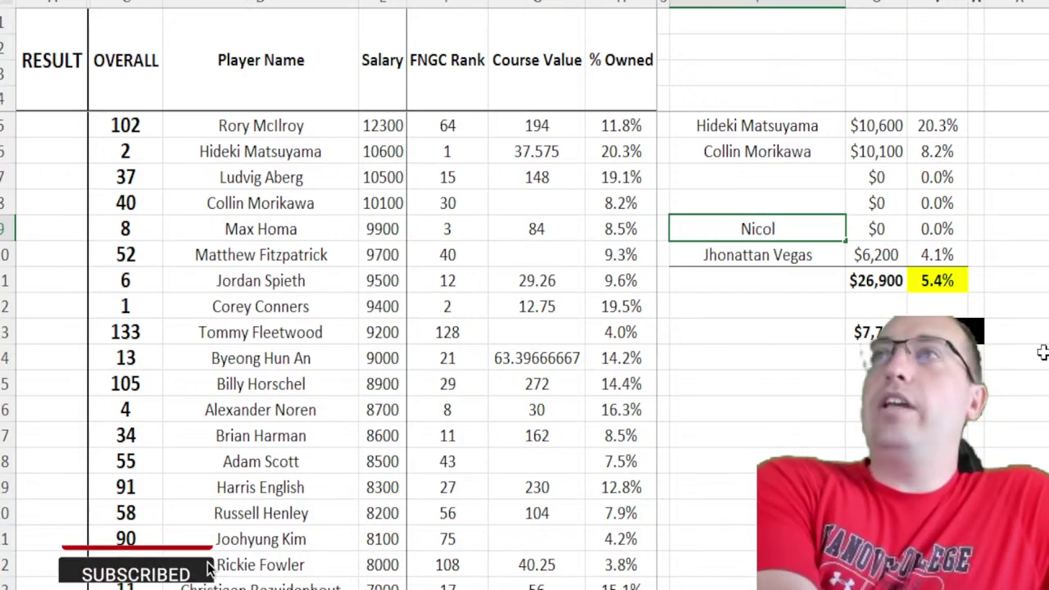
type("ai Hojgaard")
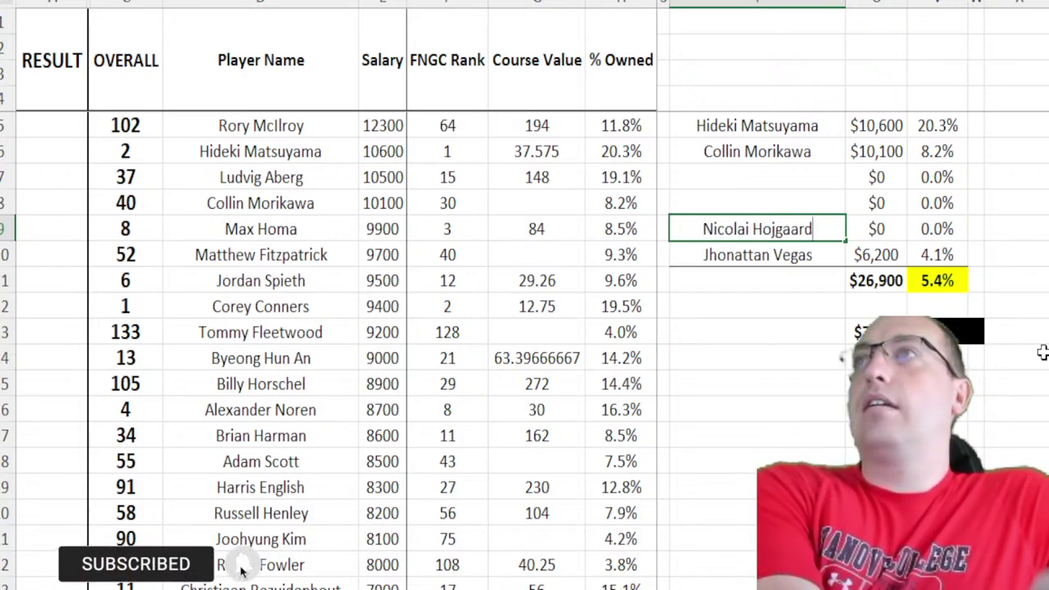
key("Return")
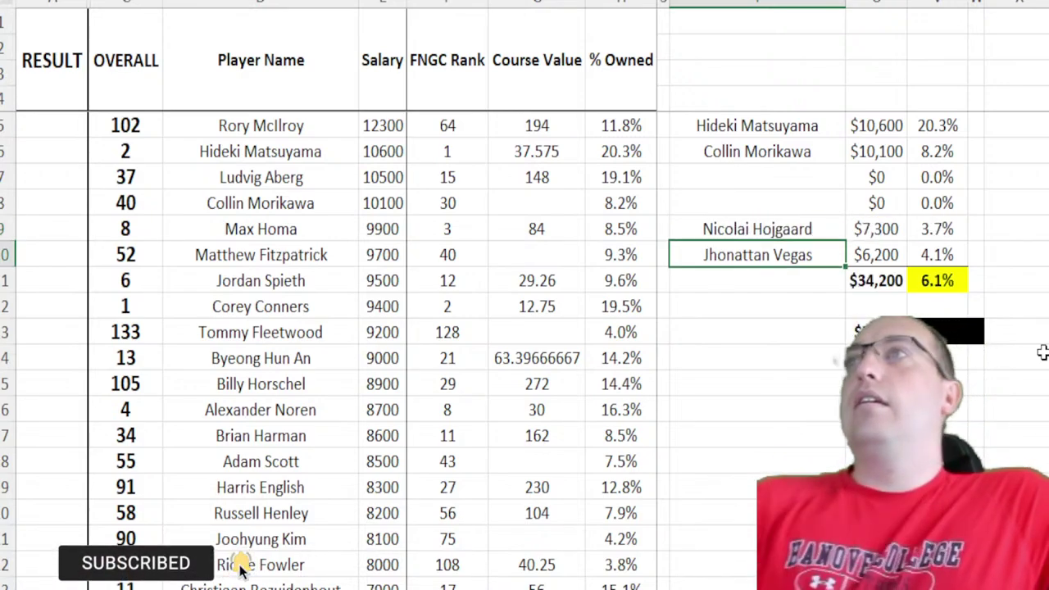
left_click(937, 230)
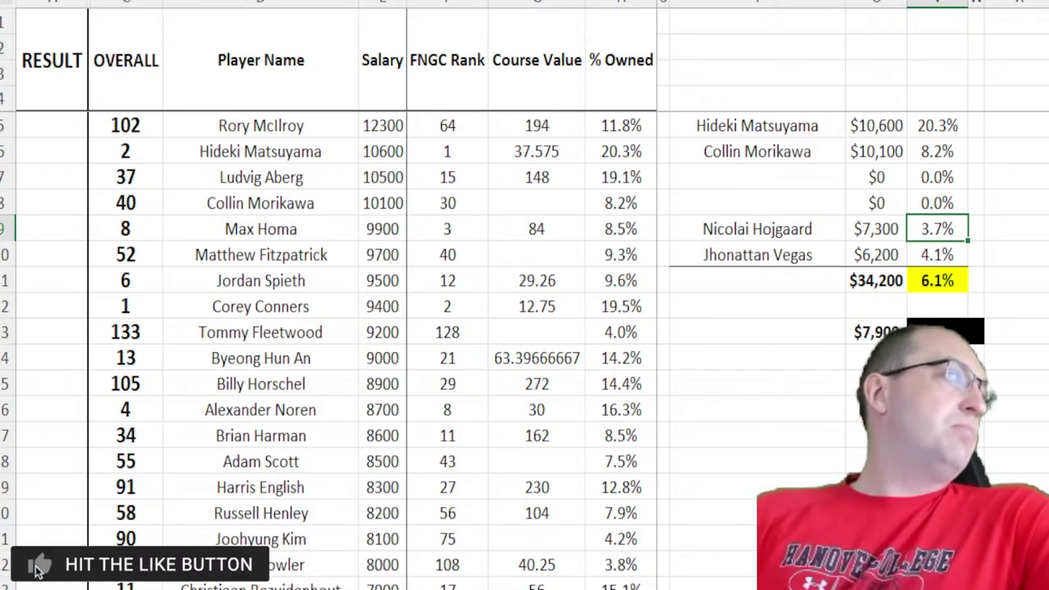
left_click(783, 239)
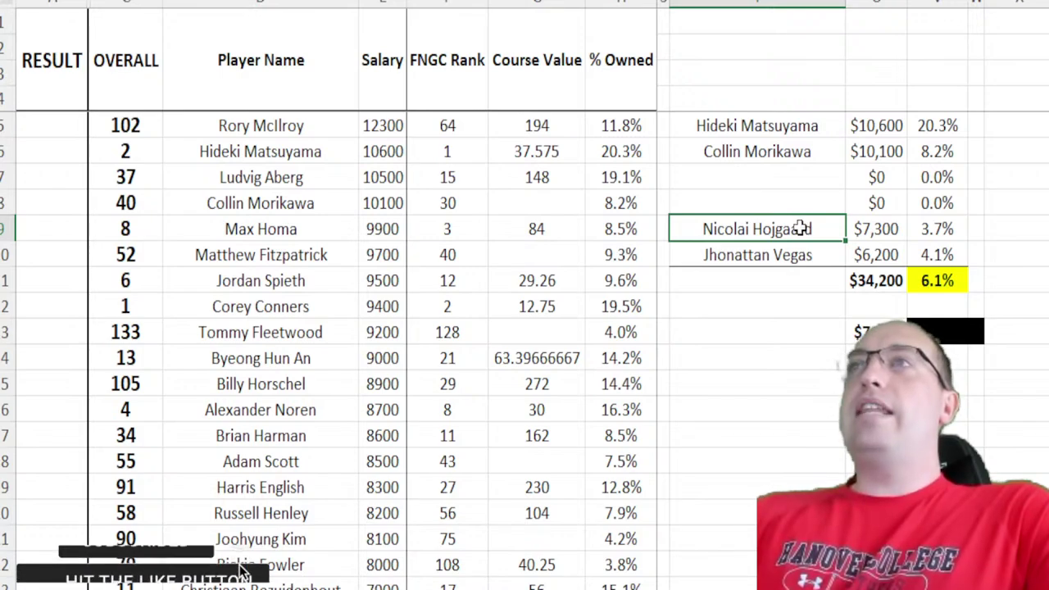
left_click_drag(804, 227, 771, 233)
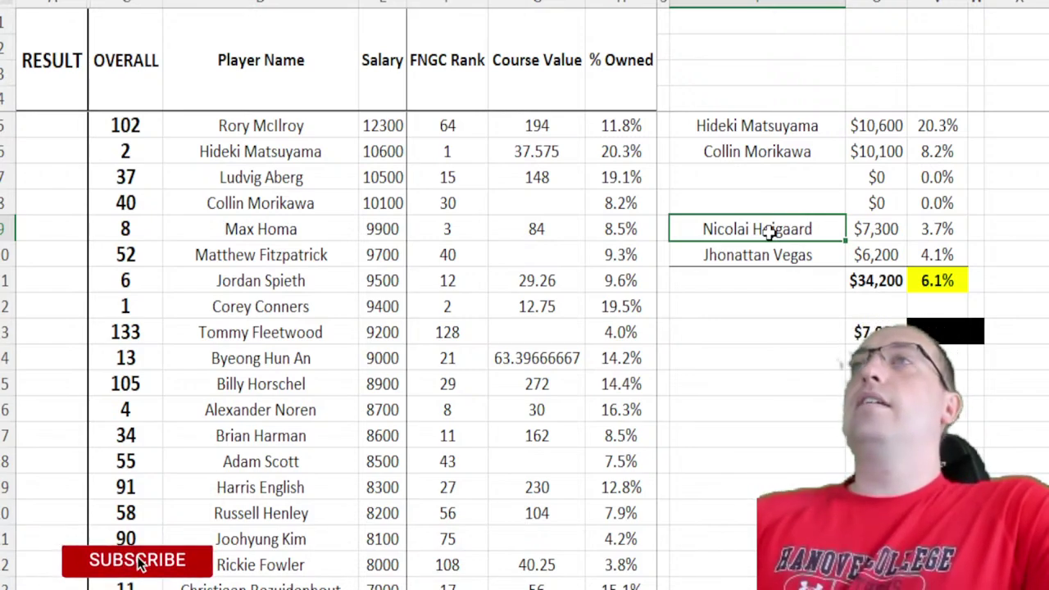
Step: Enter Aaron Rai in the third slot of the lineup calculator and compare his ownership with the two golfers in the last slots
left_click(759, 183)
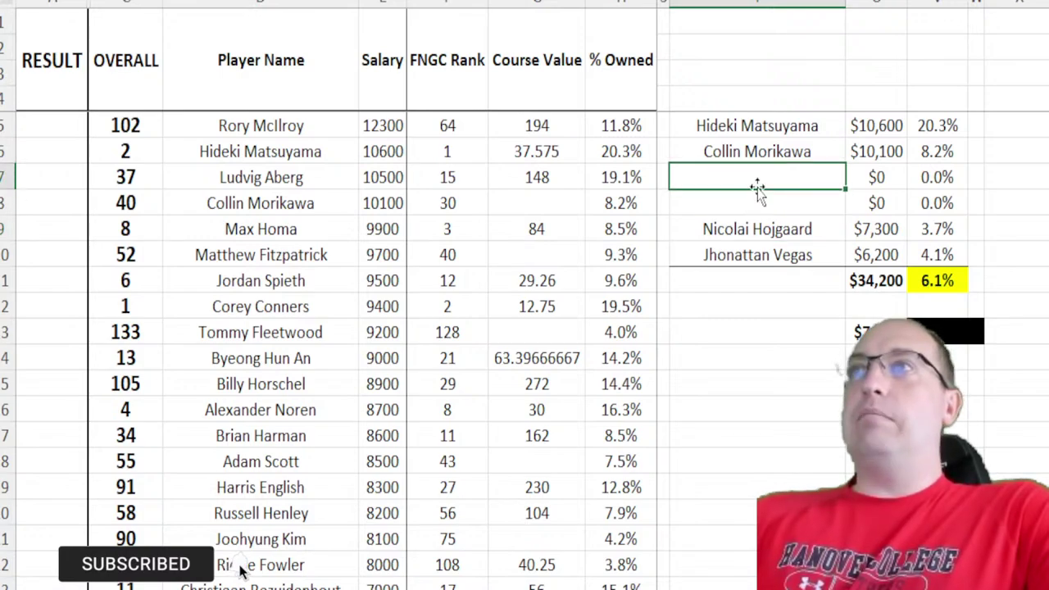
left_click(761, 198)
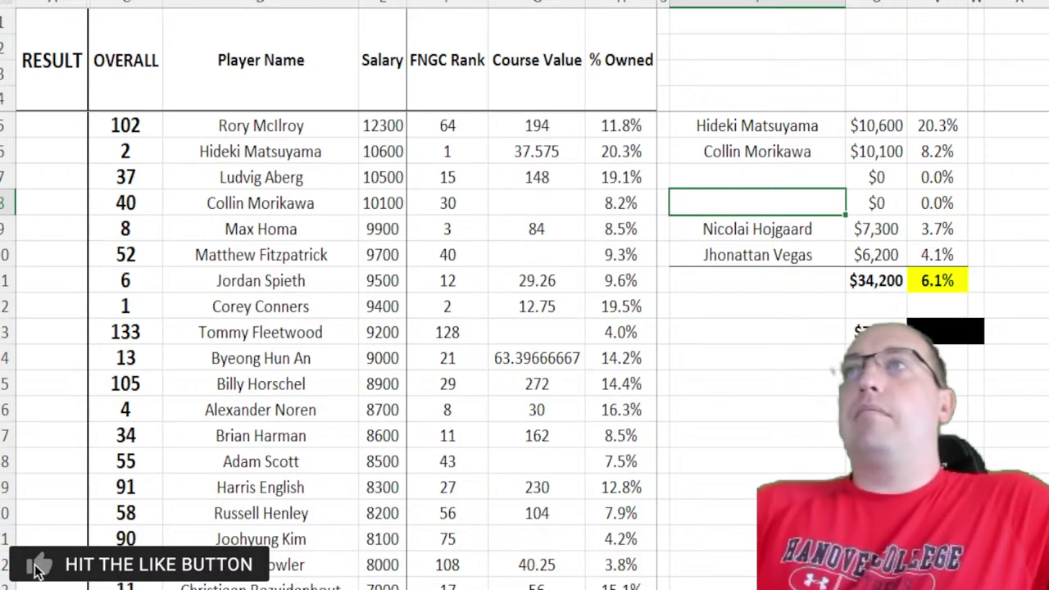
key("Up")
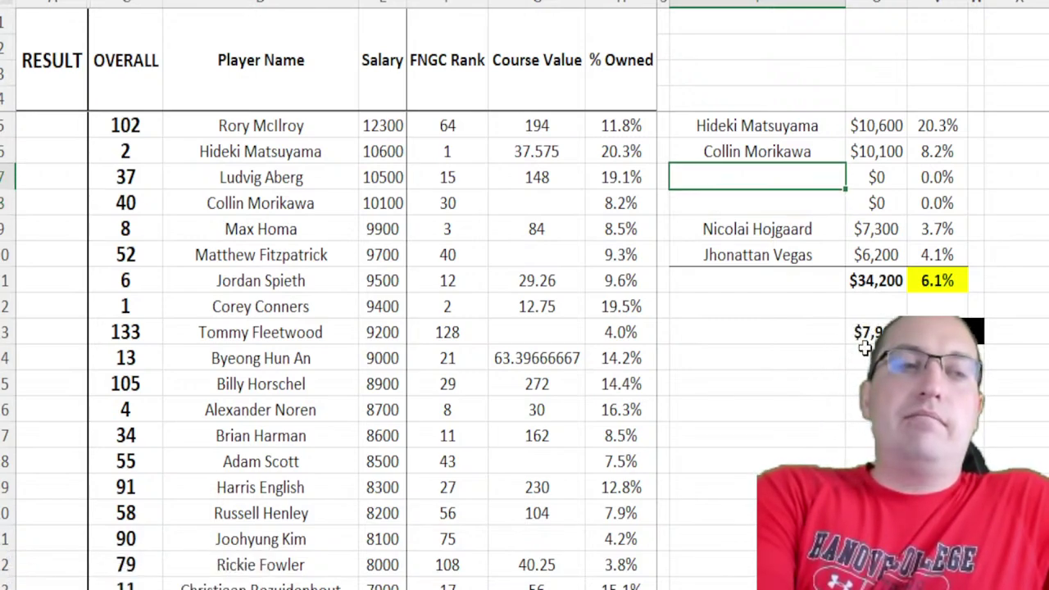
type("Aaron Rai")
key("Return")
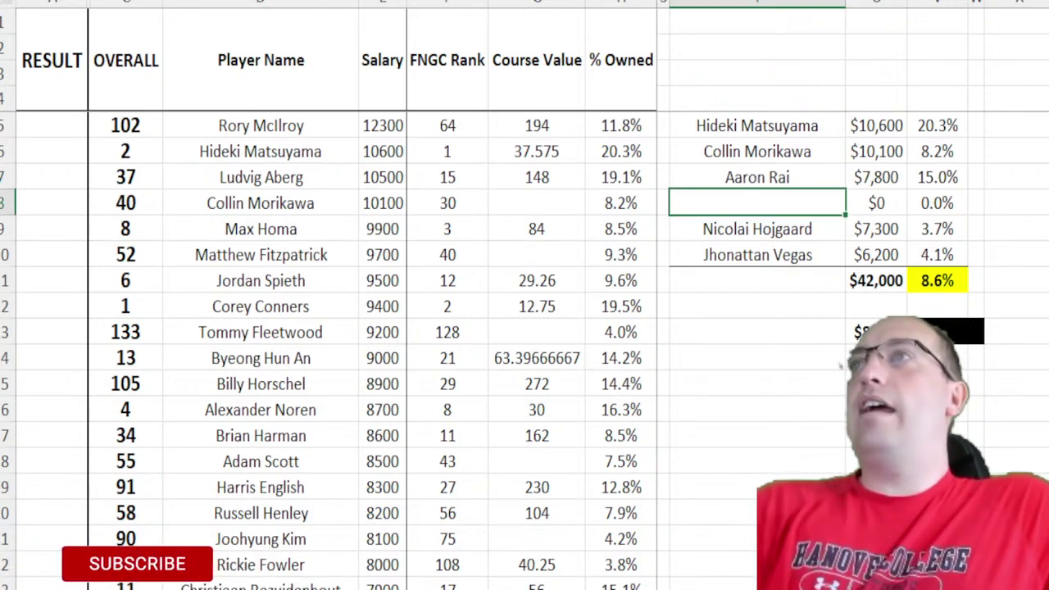
left_click(935, 175)
left_click(780, 210)
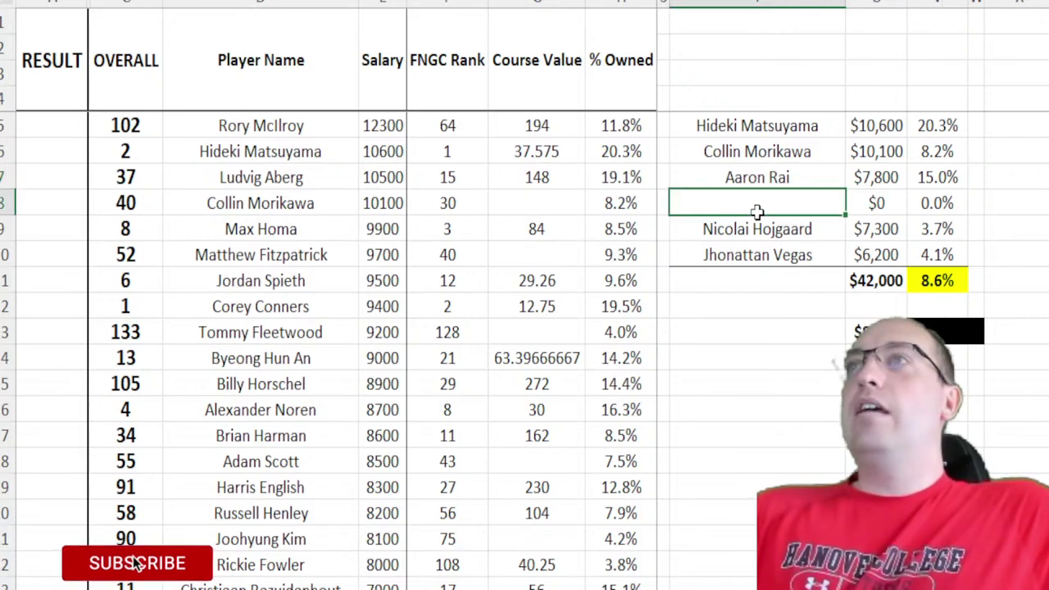
left_click_drag(832, 228, 957, 245)
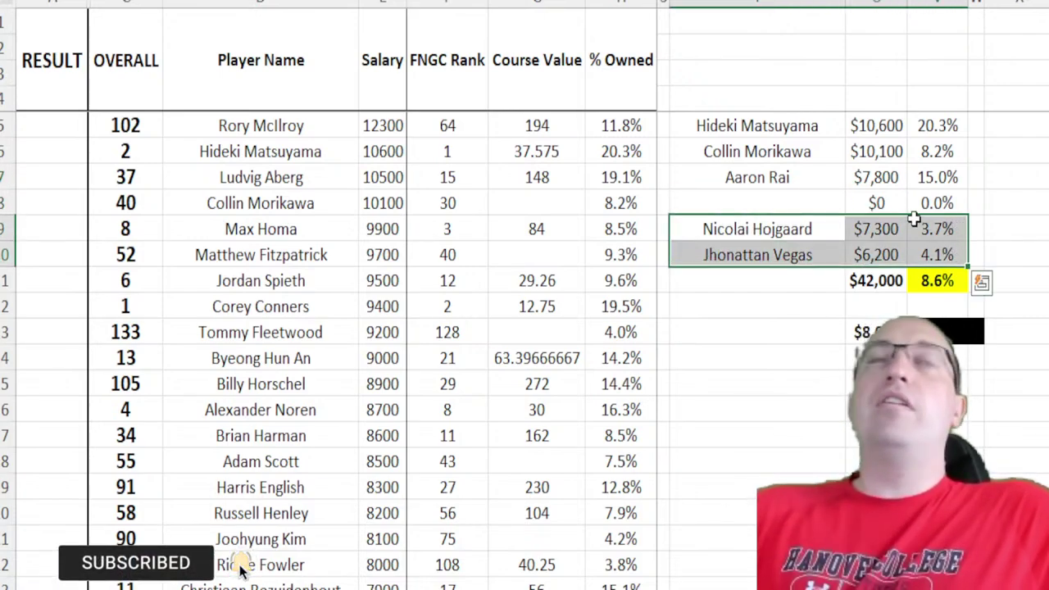
left_click(733, 175)
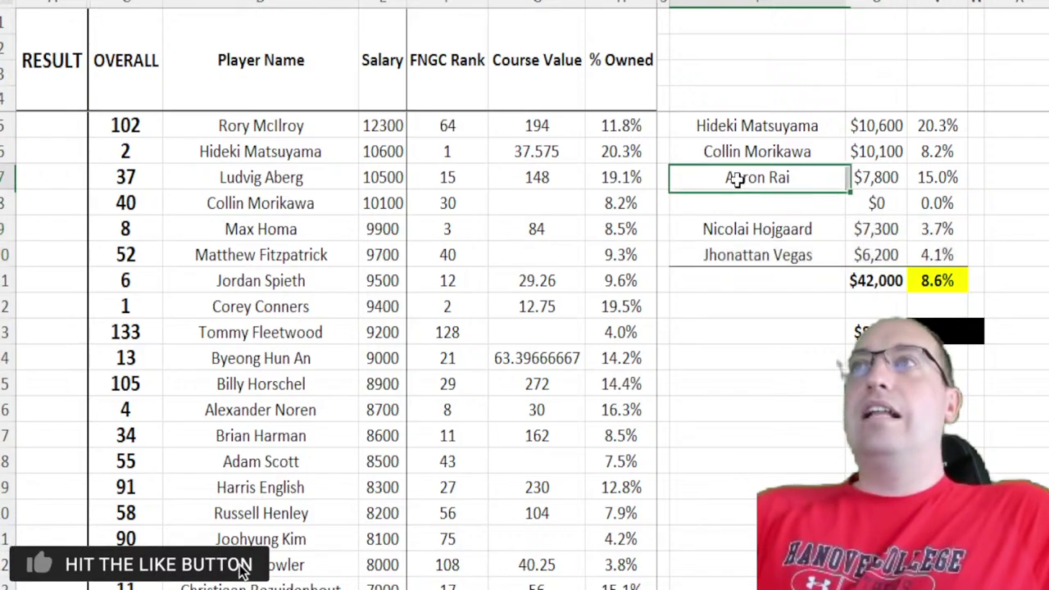
Step: Complete the lineup with Keith Mitchell in the fourth slot and check the lineup's average ownership
left_click(778, 202)
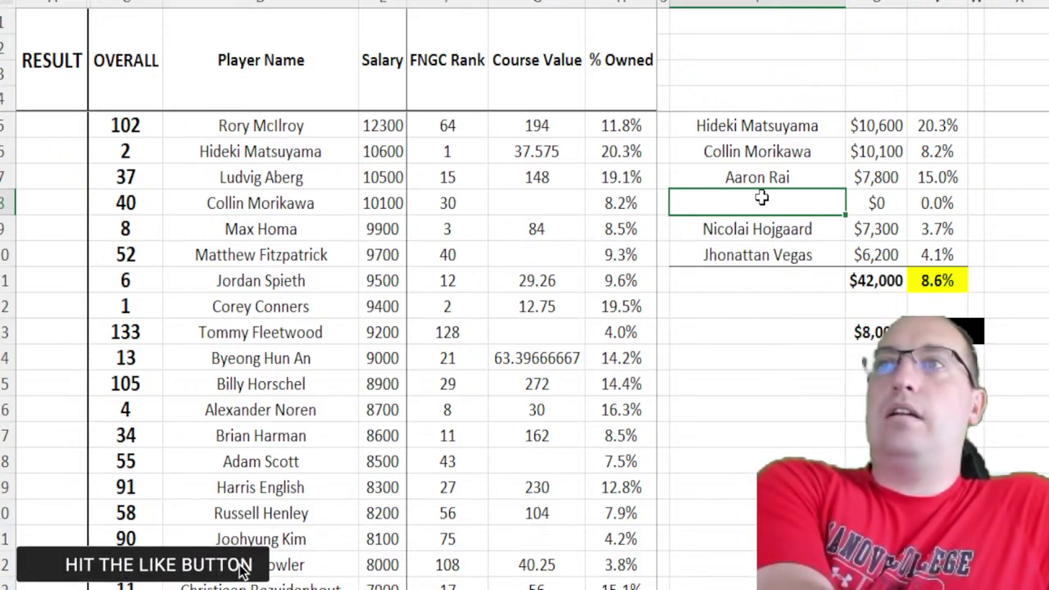
type("Keith Mitchell")
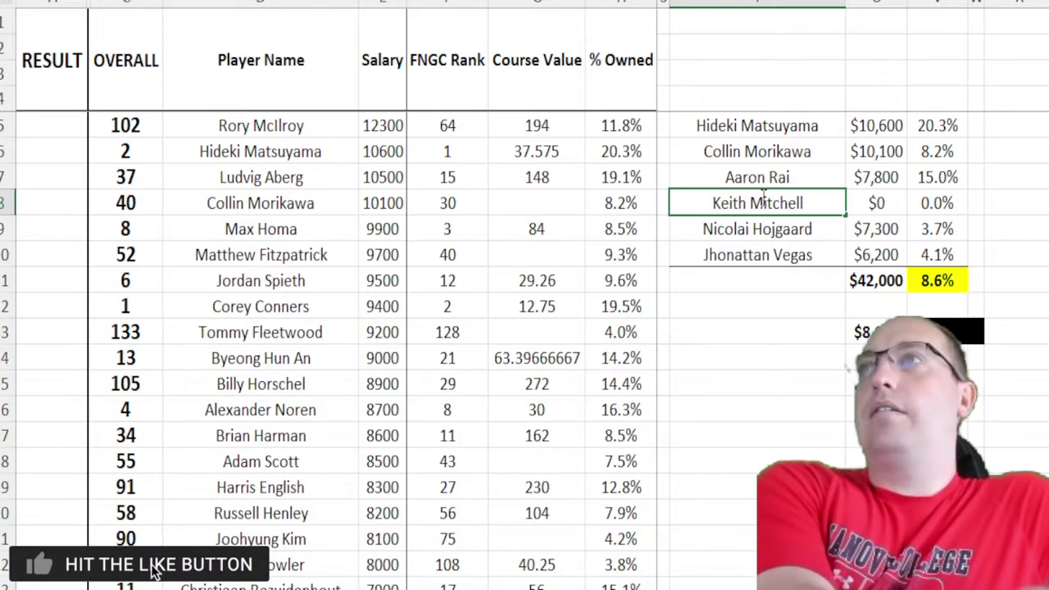
key("Return")
left_click(761, 201)
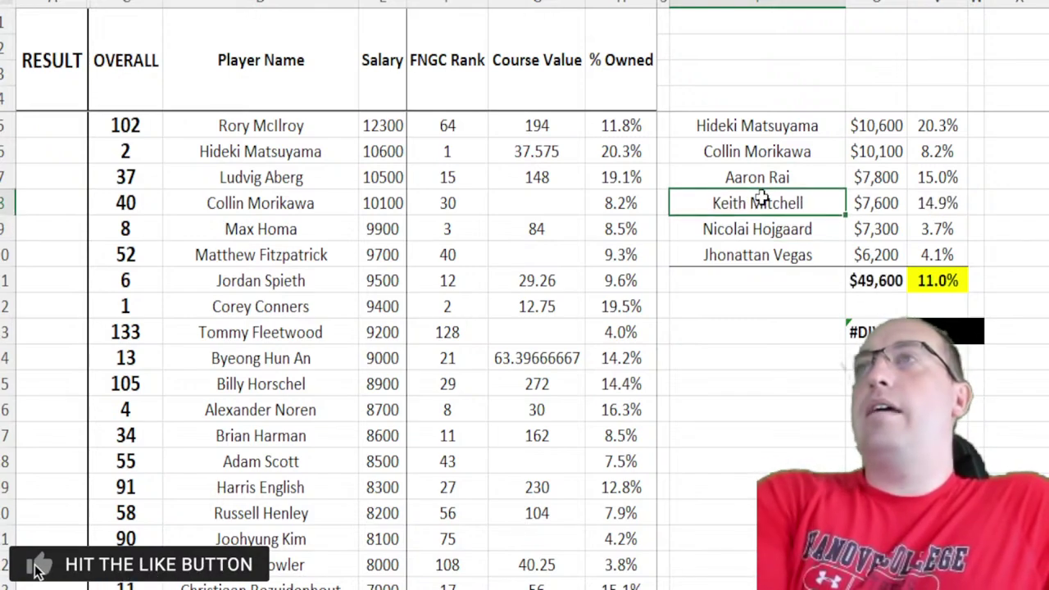
left_click(928, 279)
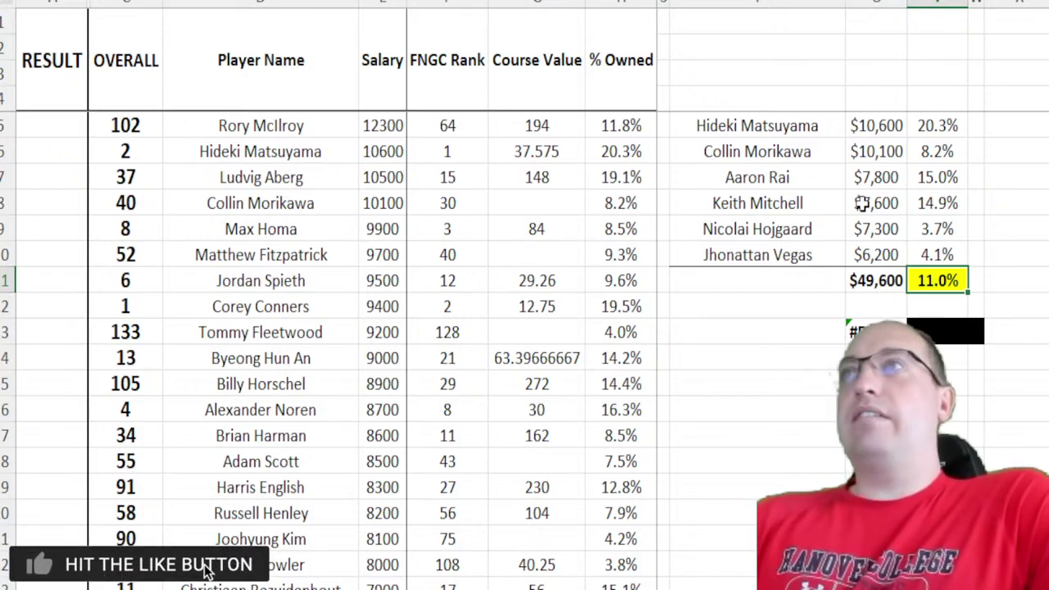
left_click(785, 158)
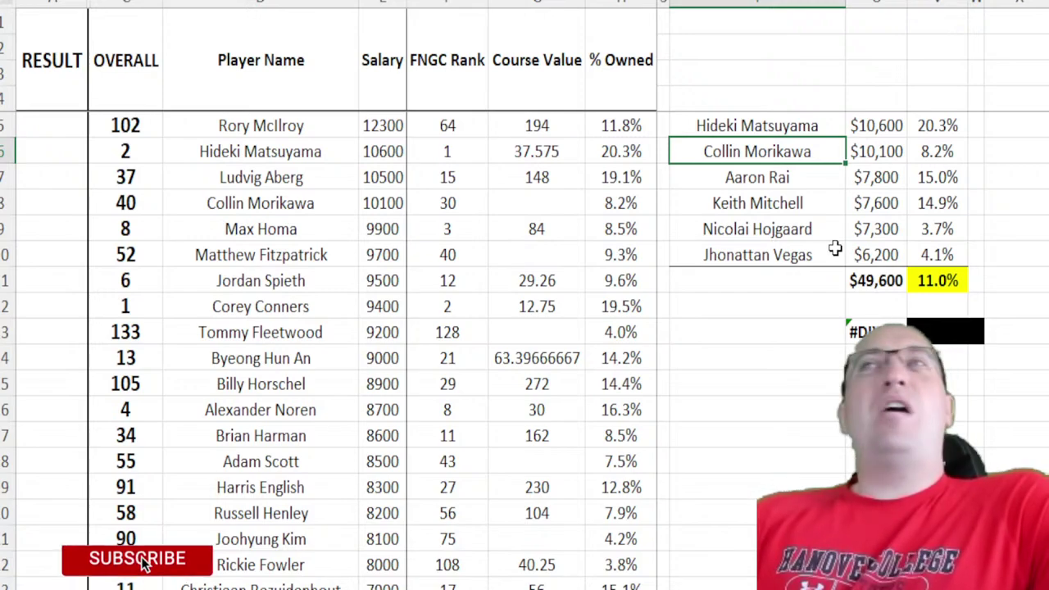
left_click(921, 279)
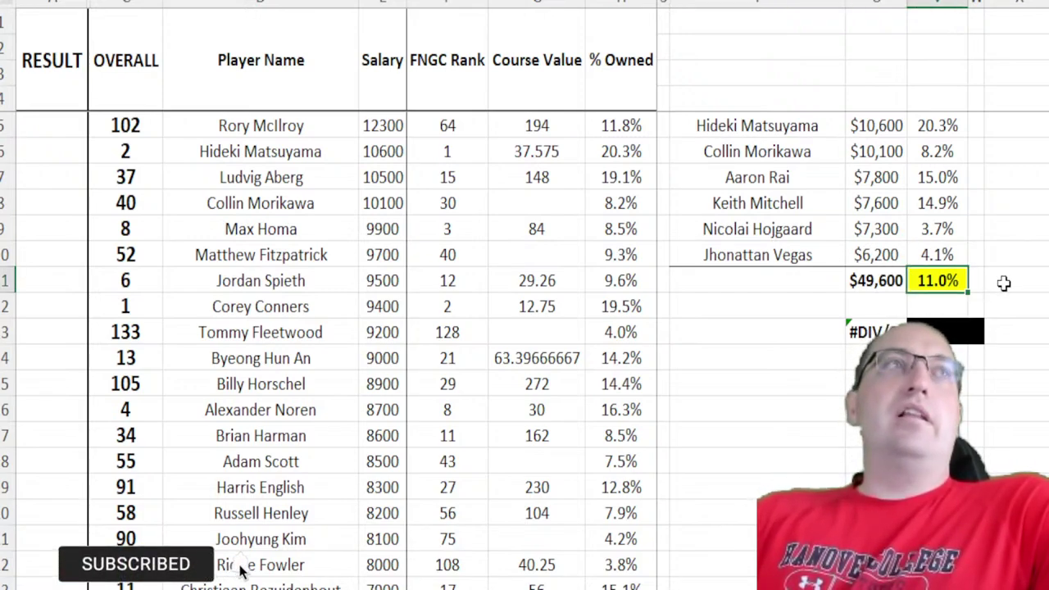
Step: Clear all six golfers from the lineup calculator to start a new lineup
left_click_drag(766, 116, 776, 241)
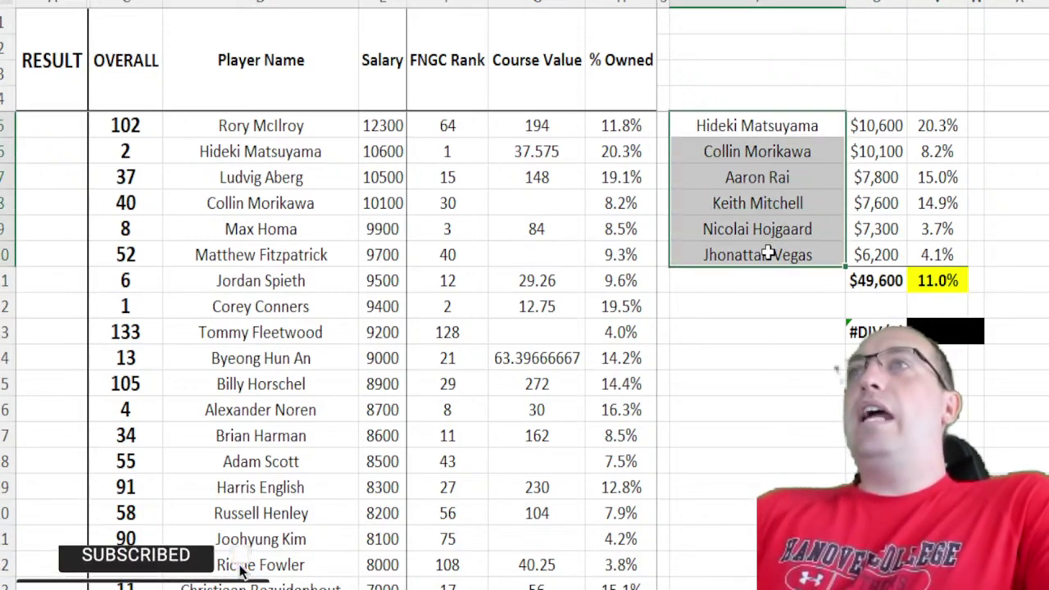
key("Delete")
left_click(771, 125)
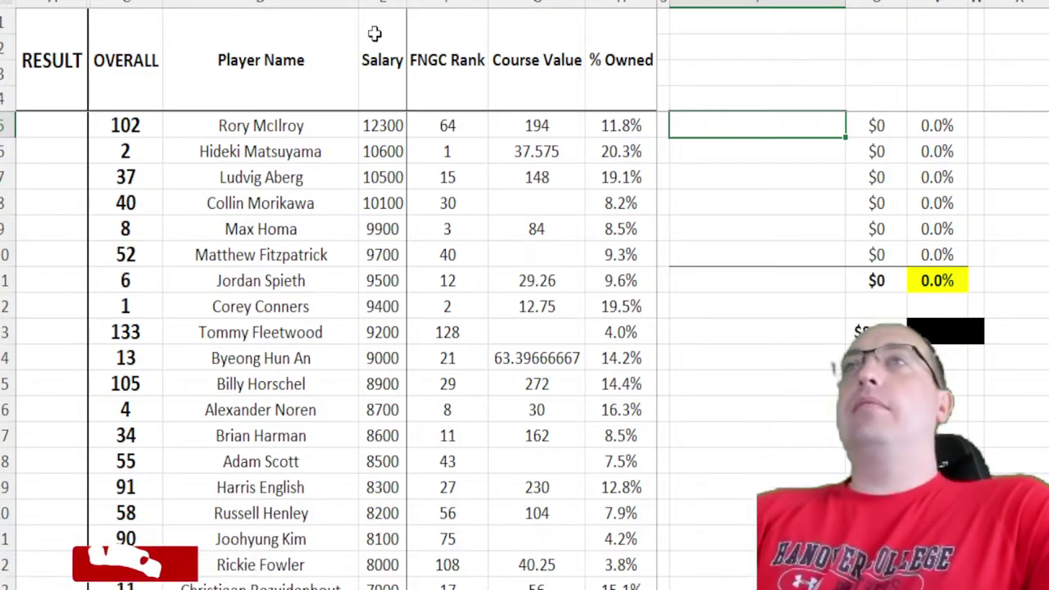
Step: Review Collin Morikawa's row in the ranking table and enter Max Homa in the first slot of the lineup calculator
left_click_drag(152, 205, 623, 205)
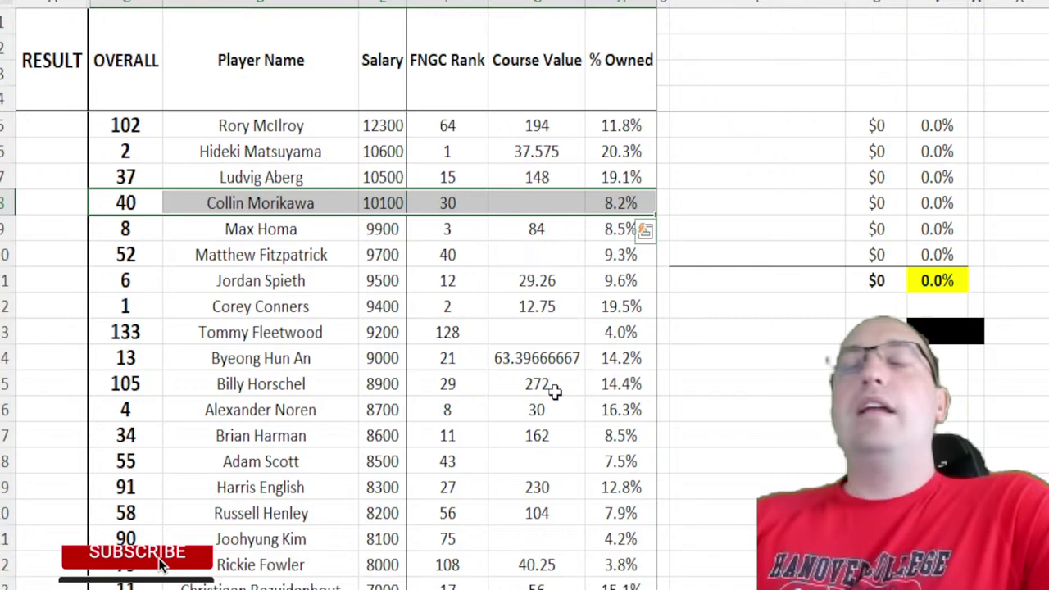
left_click(736, 143)
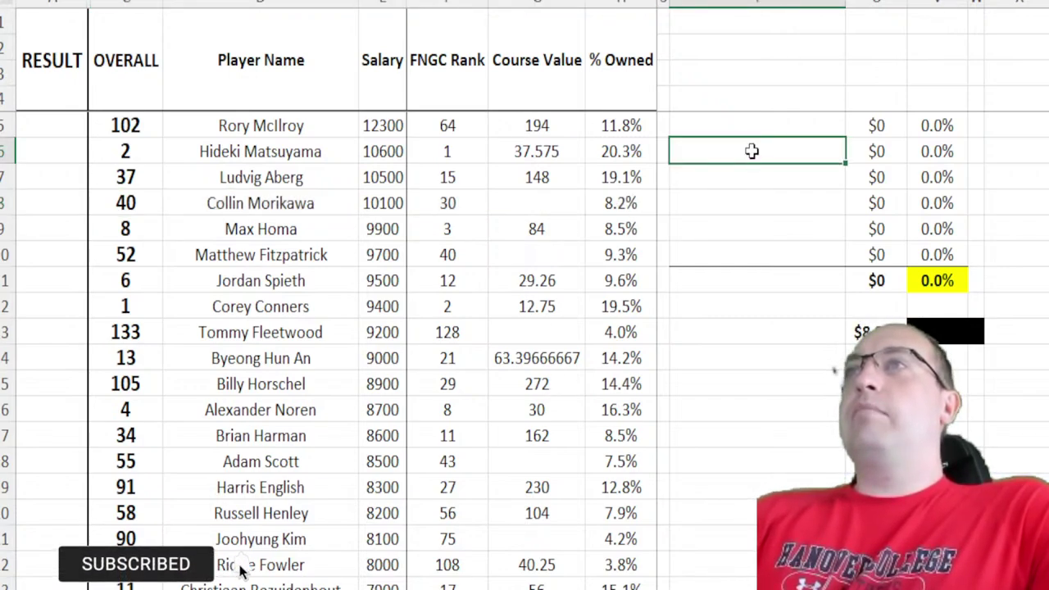
left_click(735, 122)
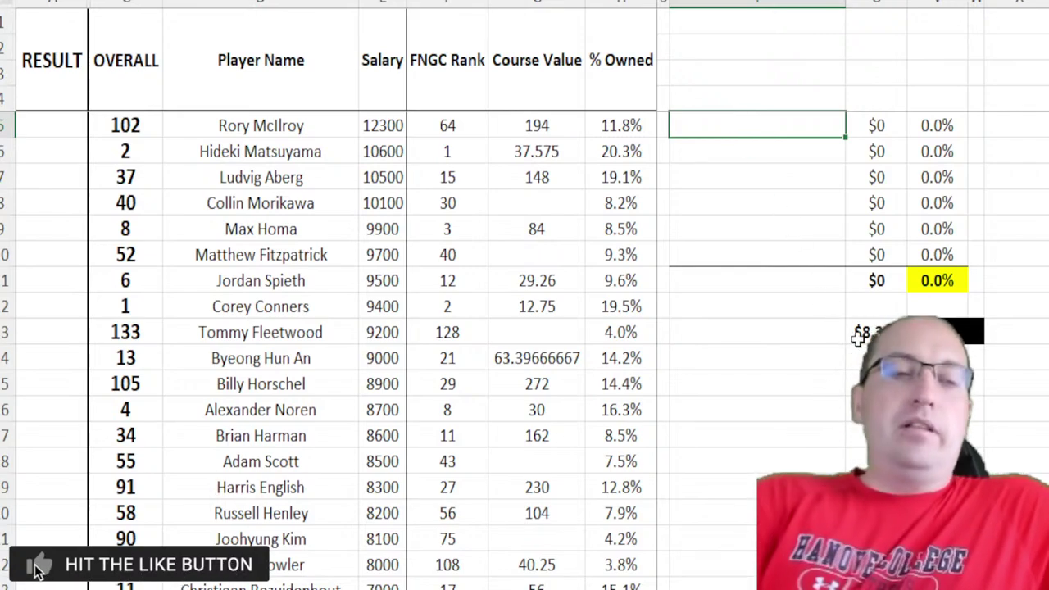
type("Max HOma")
key("Return")
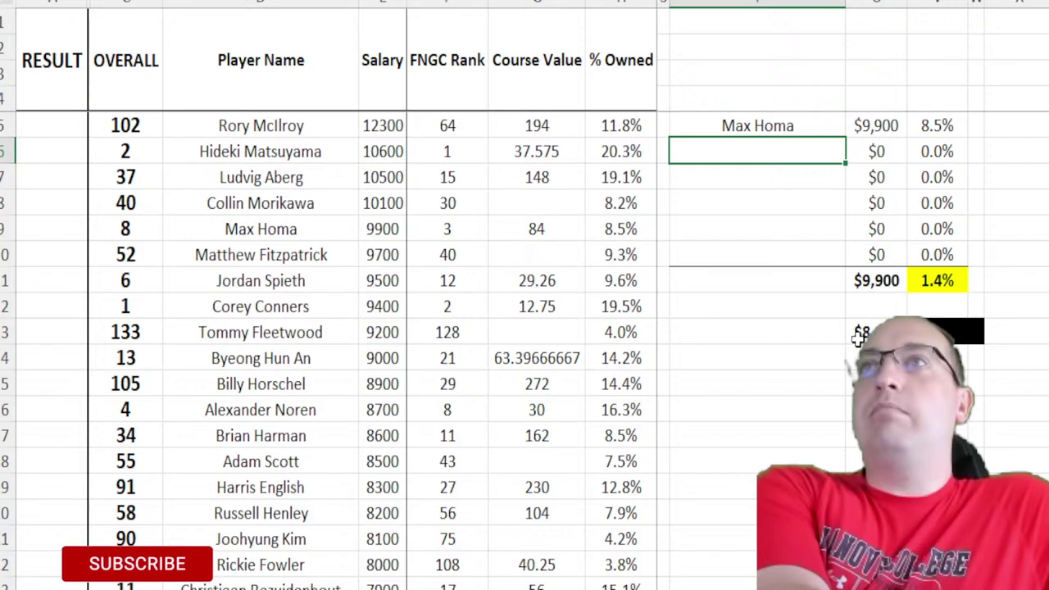
Step: Enter Corey Conners in the second lineup slot, then review his ranking row and the average salary left per golfer
type("Corey Conners")
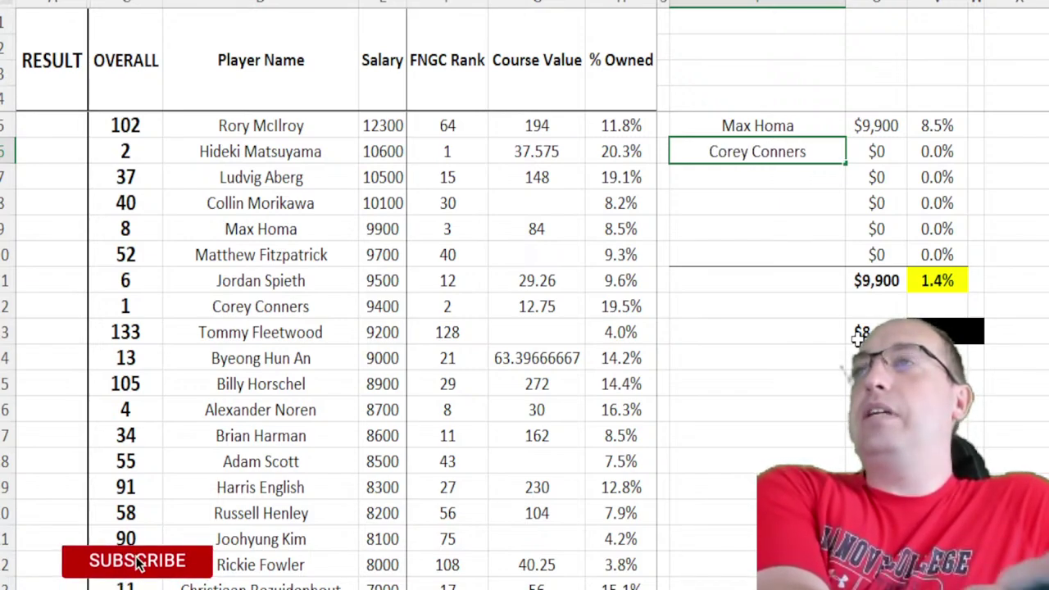
key("Return")
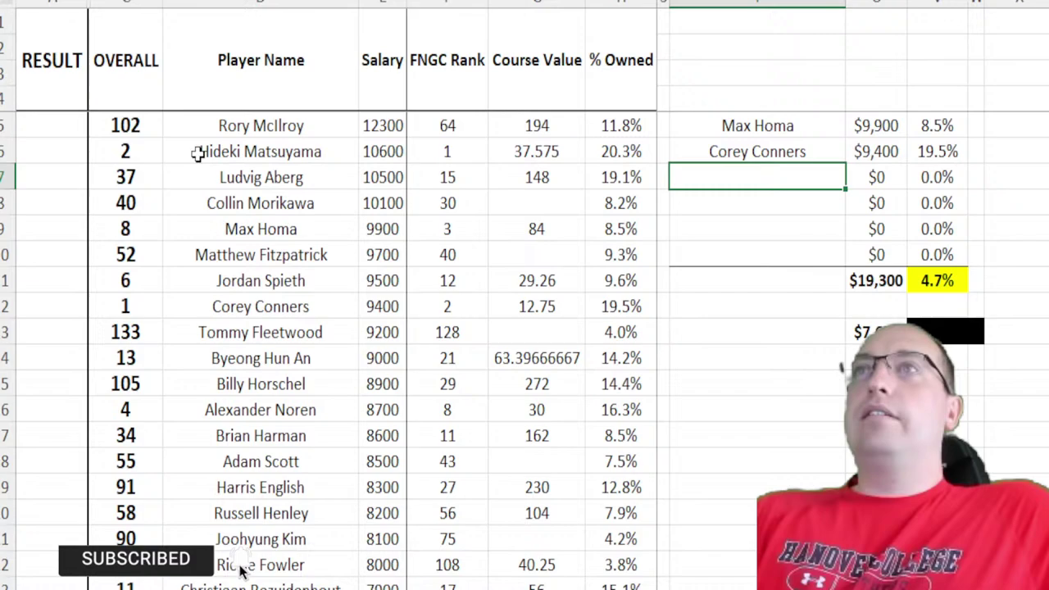
left_click_drag(127, 306, 631, 305)
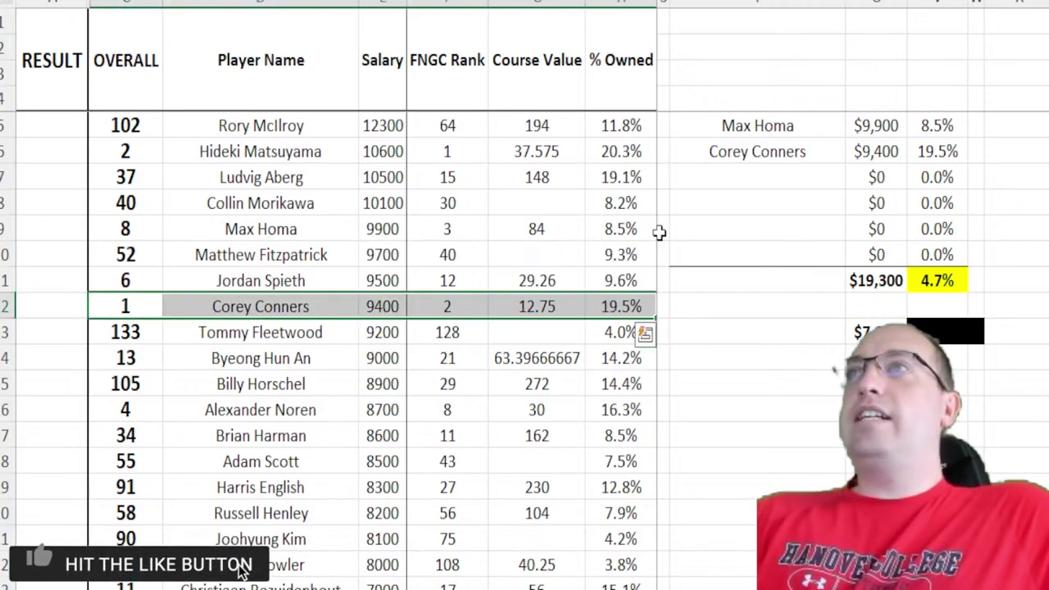
left_click(753, 176)
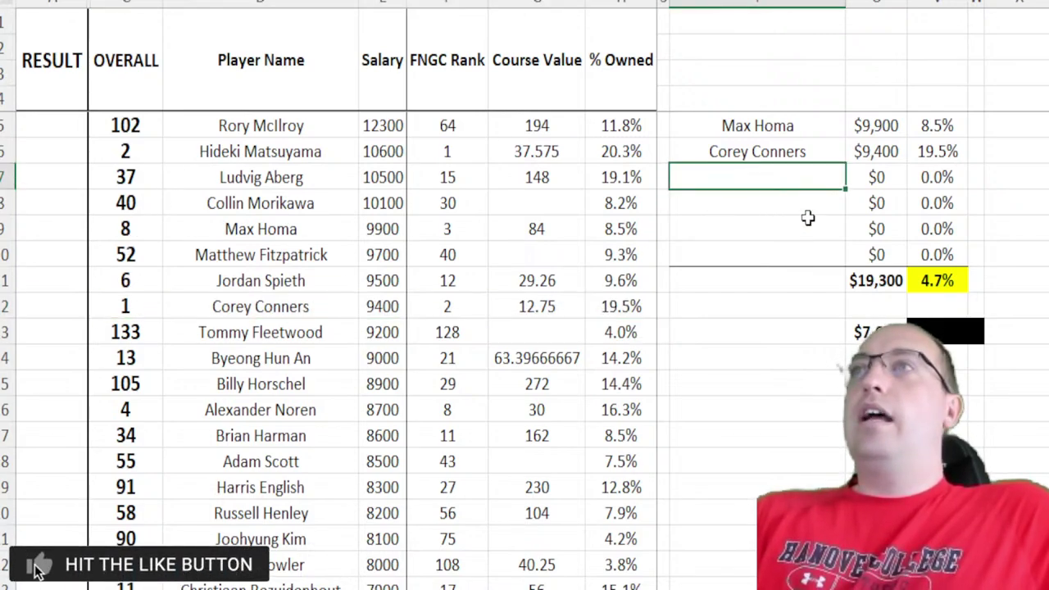
left_click(876, 306)
left_click(890, 332)
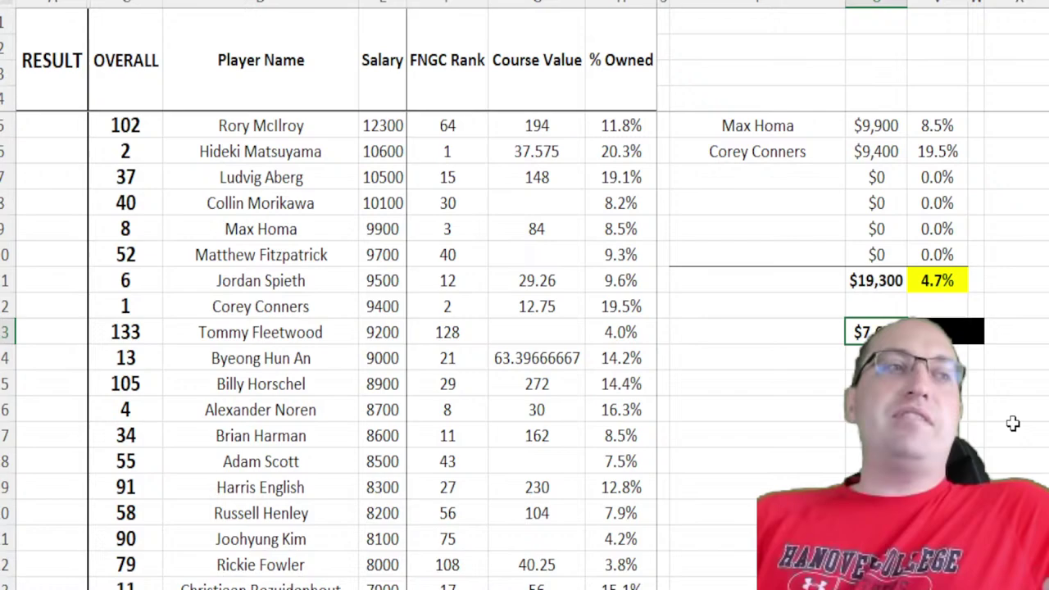
Step: Enter Sam Ryder in the sixth slot of the lineup calculator
left_click(803, 255)
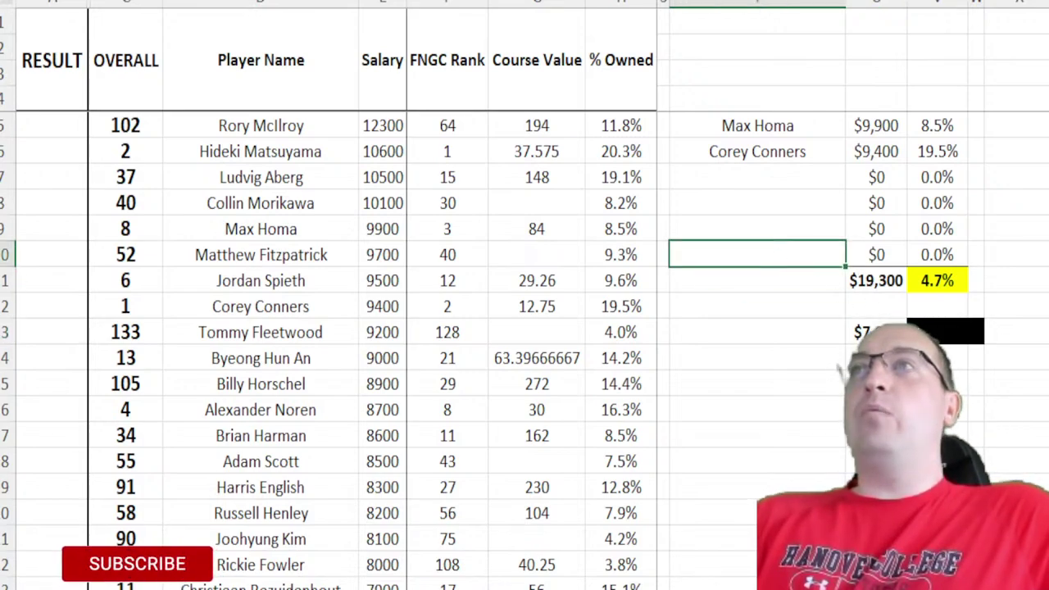
type("Sam Ryder")
key("Up")
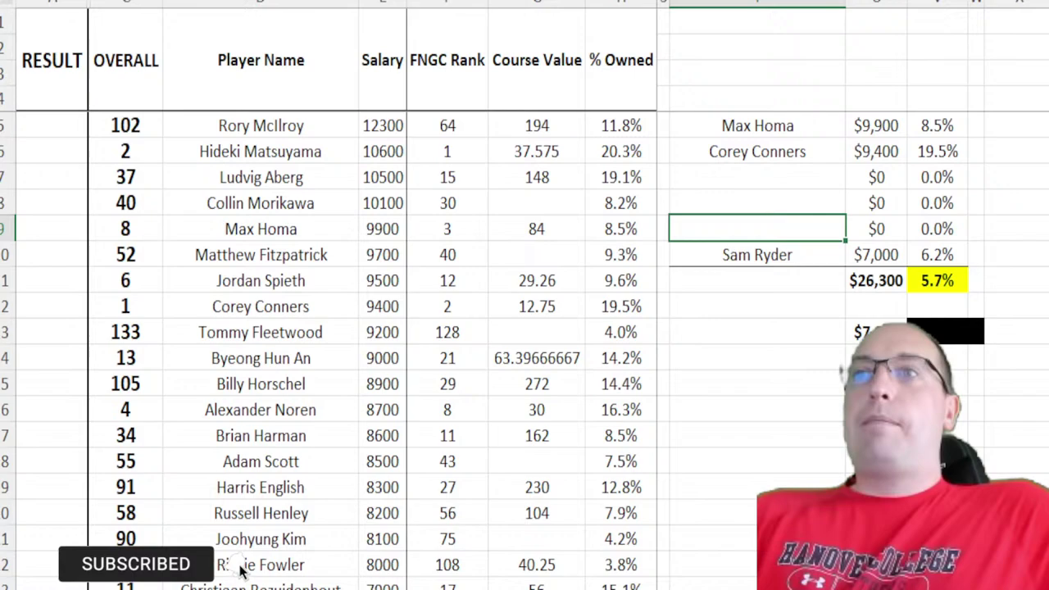
Step: Review the ranking rows of Victor Perez, Brendon Todd, Nicolai Hojgaard and Lucas Glover
scroll(242, 569, "down", 8)
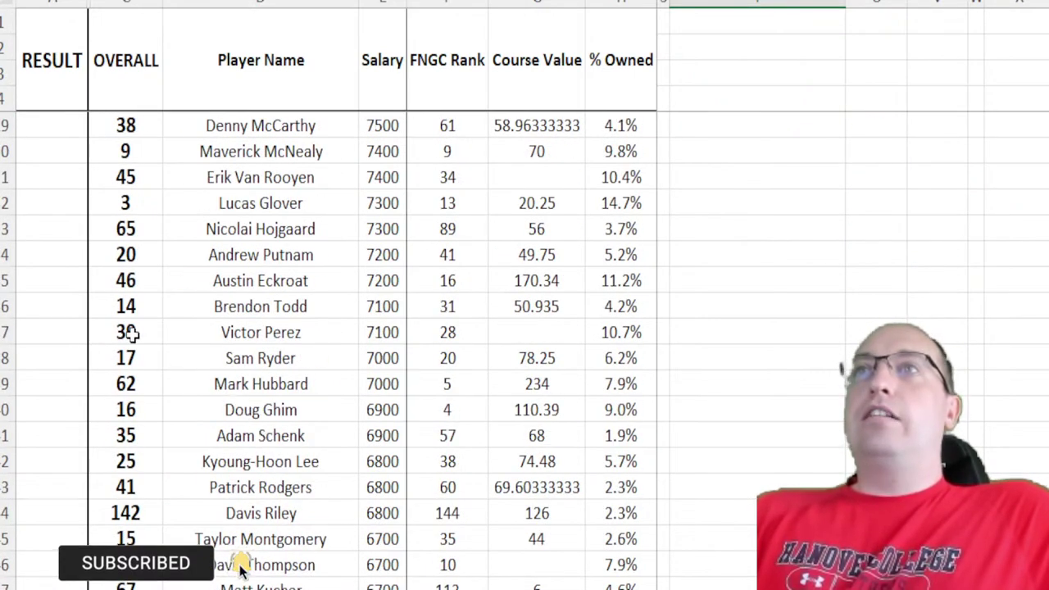
left_click_drag(129, 331, 621, 331)
left_click_drag(131, 306, 628, 316)
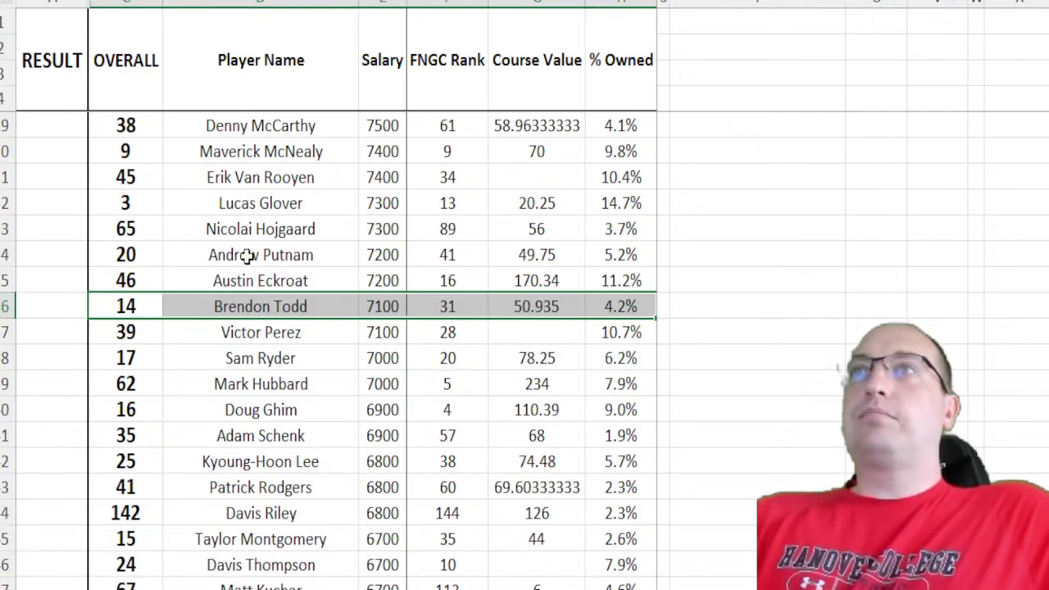
left_click_drag(137, 229, 615, 229)
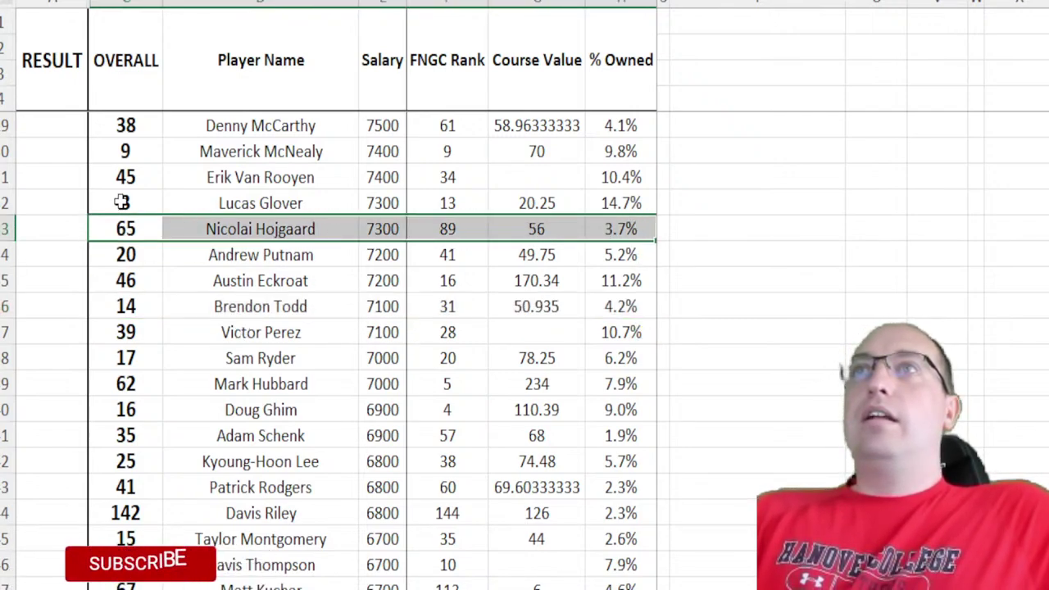
left_click_drag(123, 202, 592, 202)
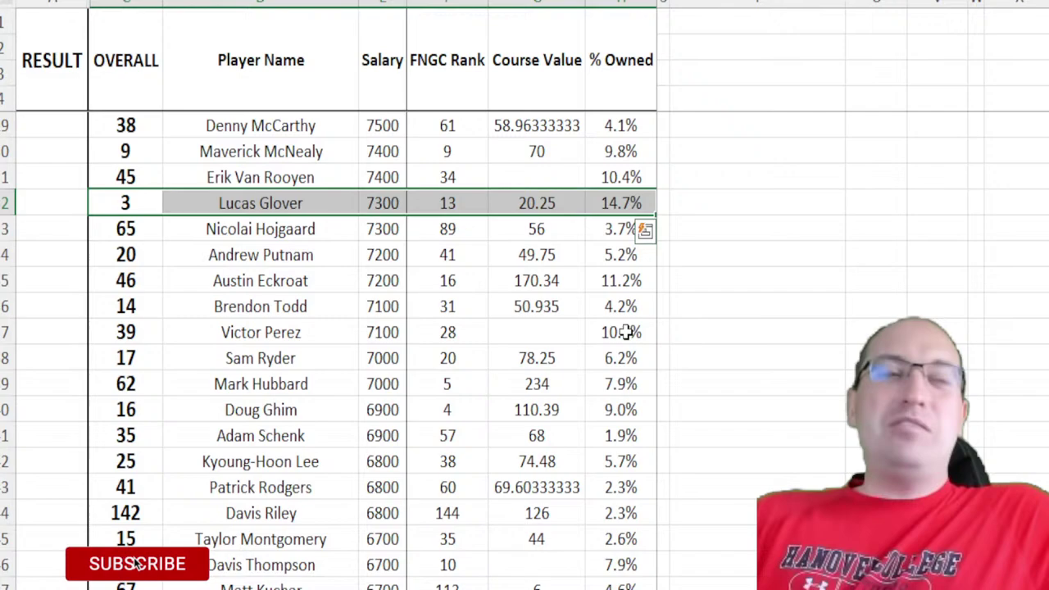
Step: Enter Beau Hossler in the fifth slot of the lineup calculator
scroll(747, 352, "up", 8)
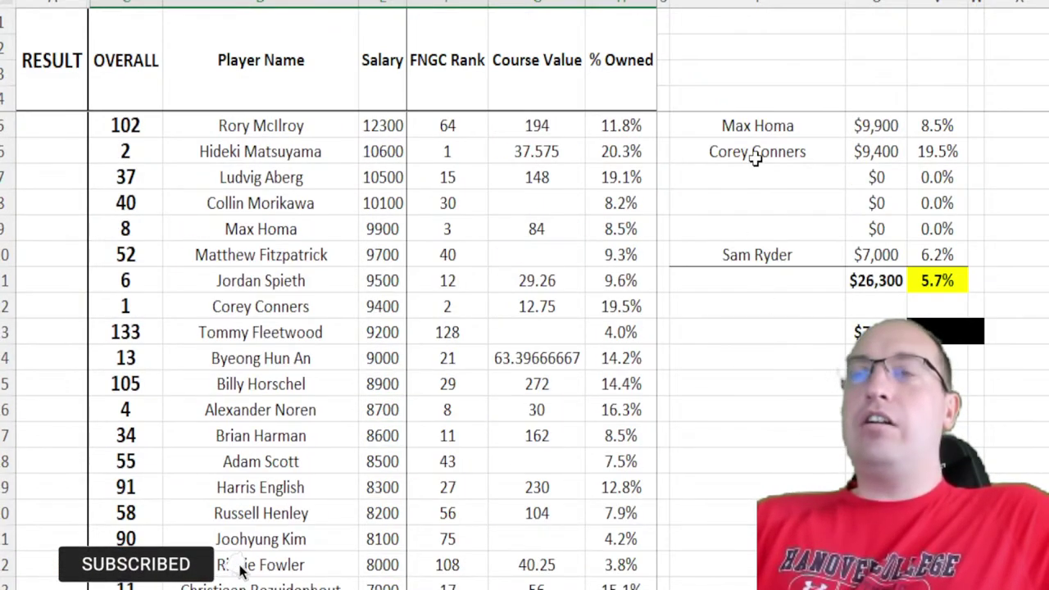
left_click(787, 235)
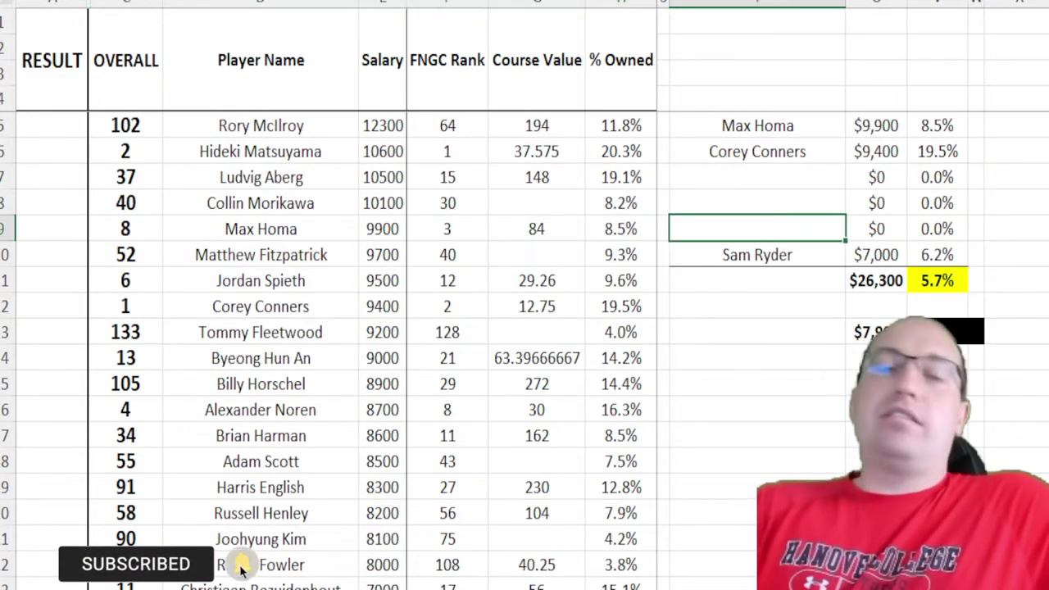
type("Beau Hossle")
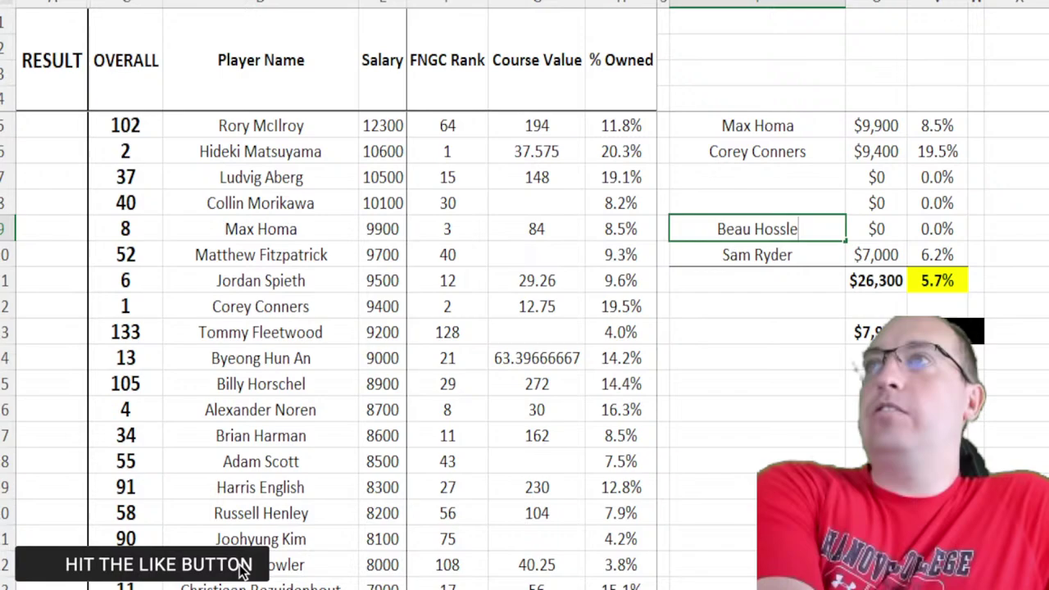
type("r")
key("Return")
key("Up")
key("Up")
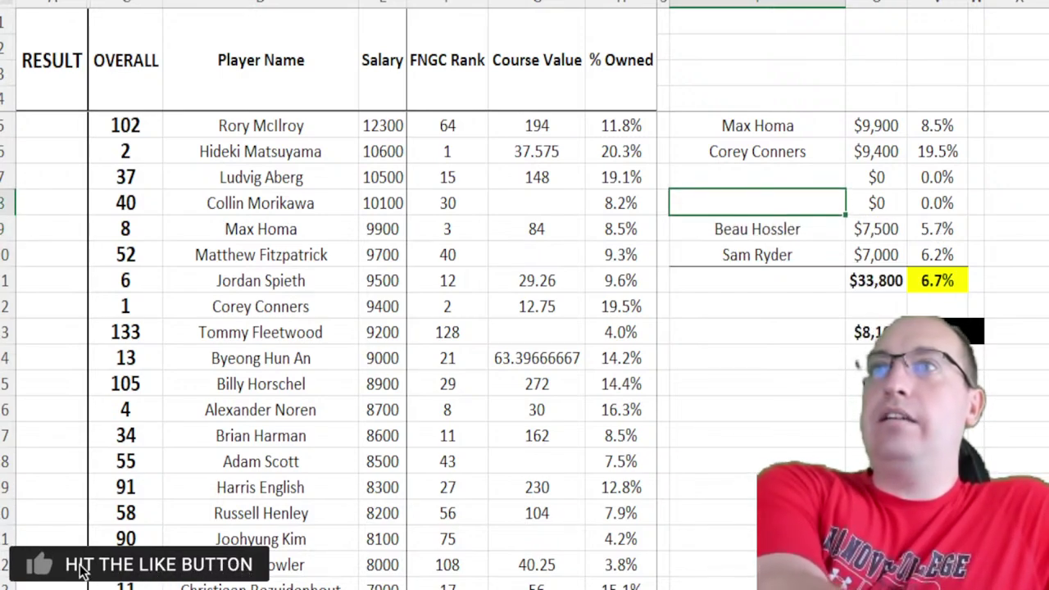
Step: Enter Aaron Rai in the fourth lineup slot and check the lineup's average ownership
type("Aaron Rai")
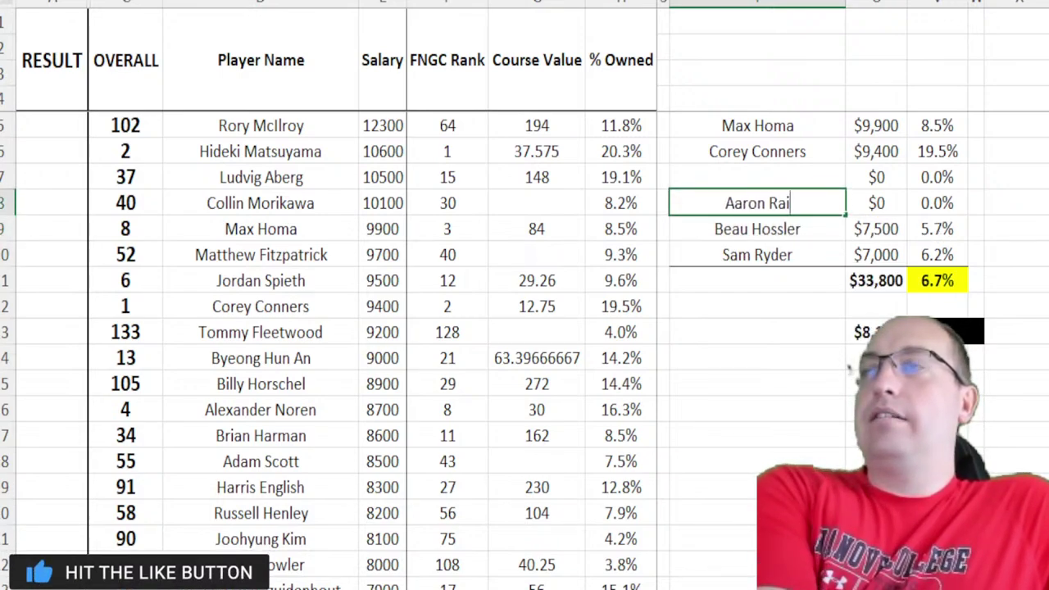
key("Return")
key("Up")
key("Up")
key("Right")
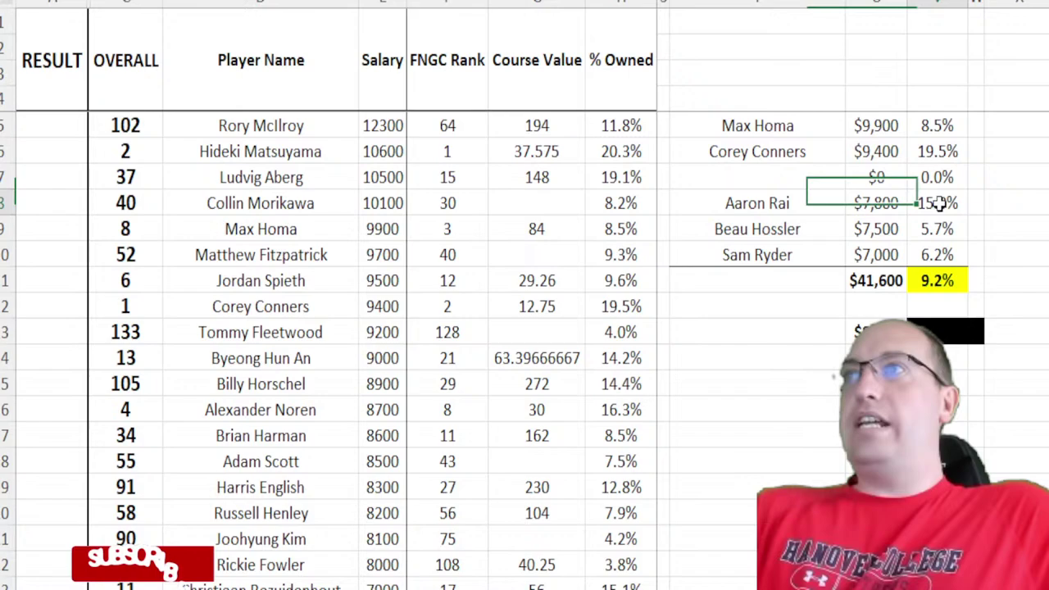
key("Right")
key("Down")
key("Down")
key("Down")
key("Down")
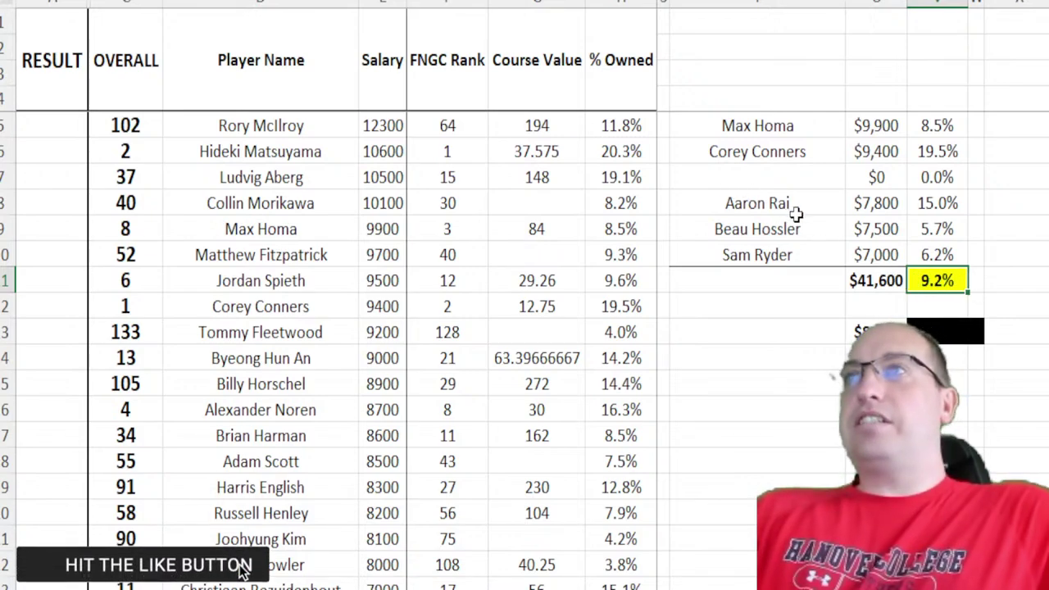
Step: Check the empty third lineup slot, then review Eric Cole's row in the ranking table
left_click(749, 186)
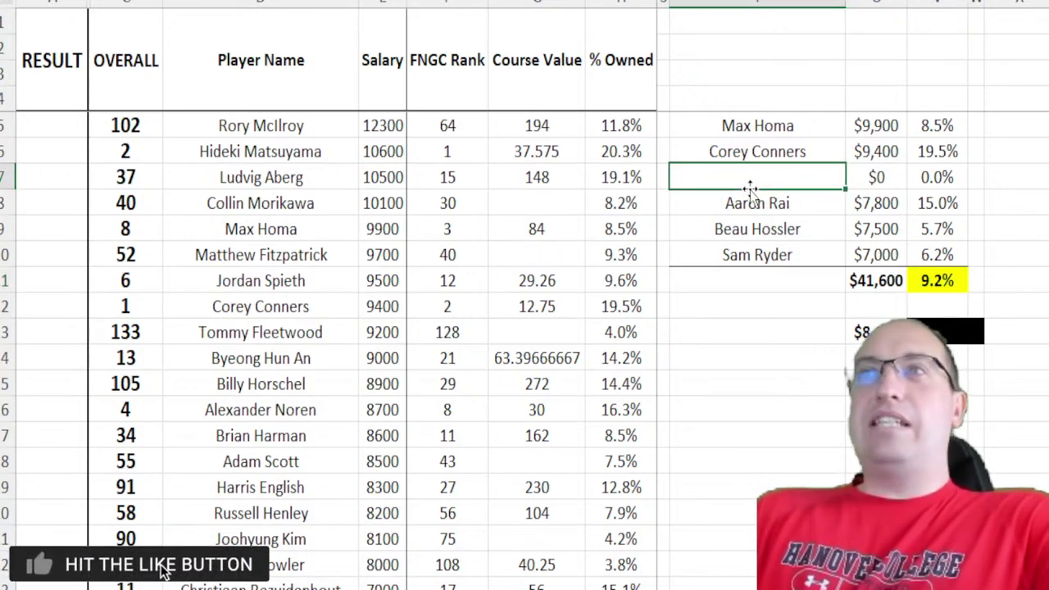
left_click(754, 200)
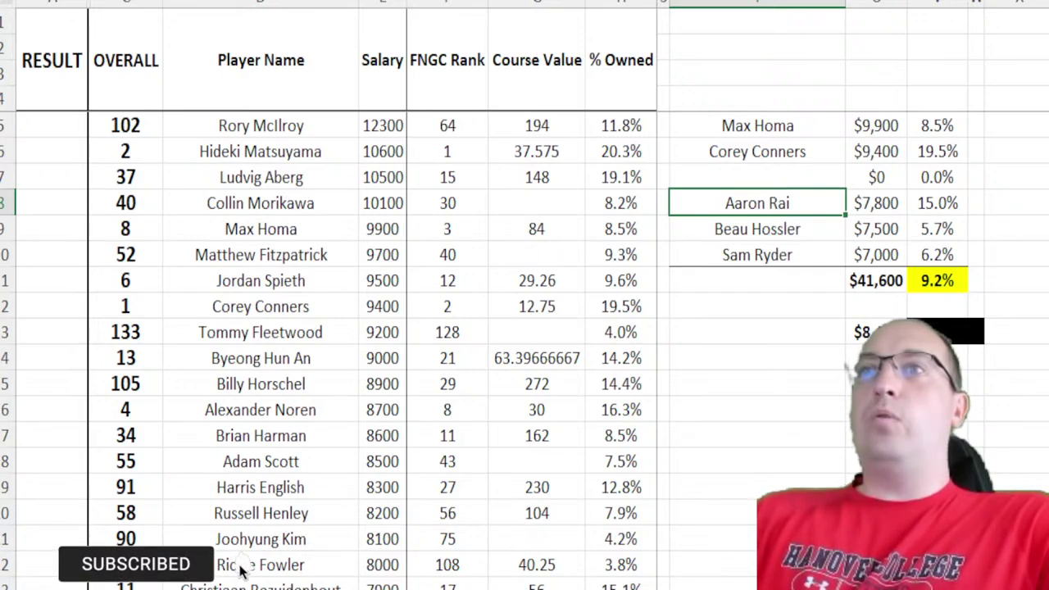
scroll(242, 571, "down", 2)
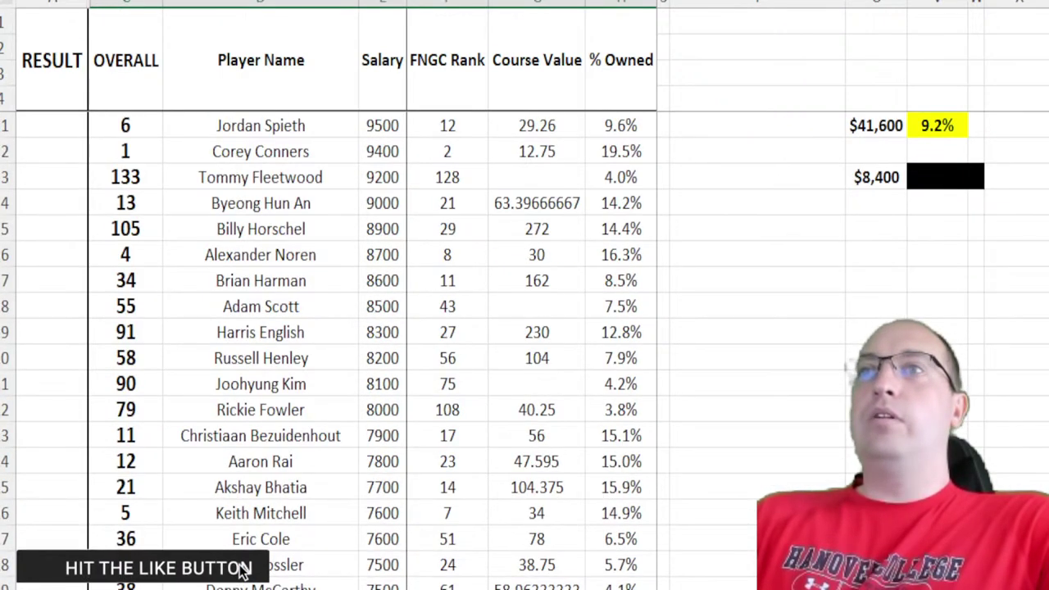
scroll(363, 576, "down", 1)
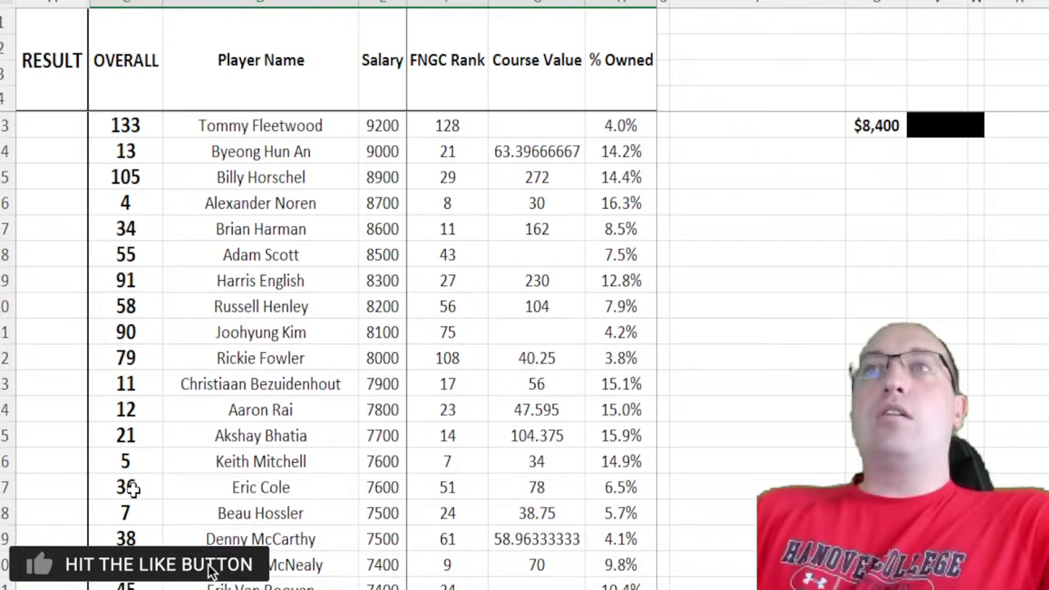
left_click_drag(129, 487, 604, 487)
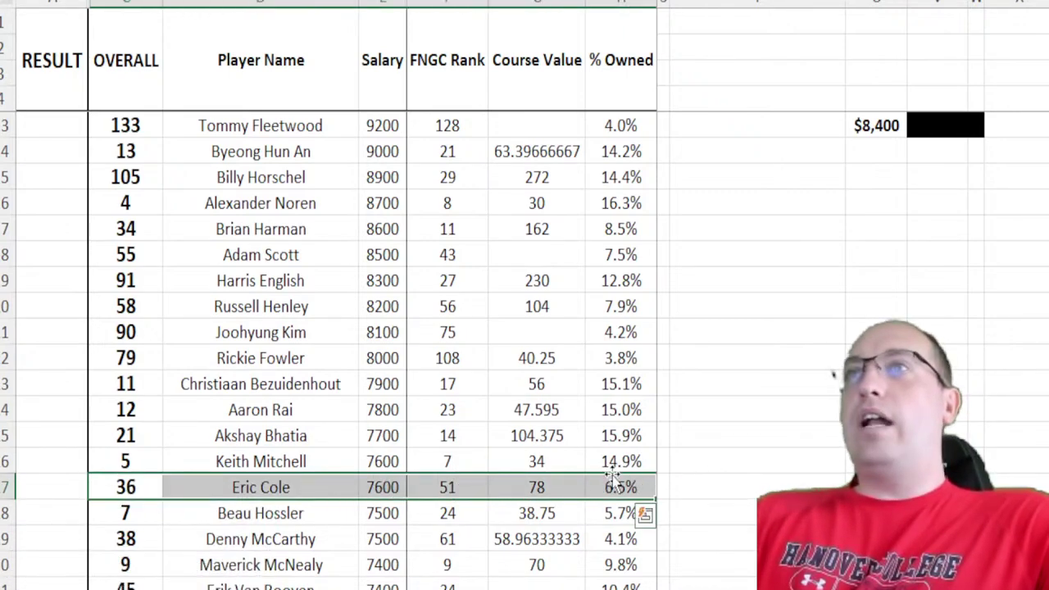
Step: Examine Eric Cole's stat rankings from SG: APP through SG: P, plus Birdies Gained and GIRs Gained
scroll(614, 475, "up", 3)
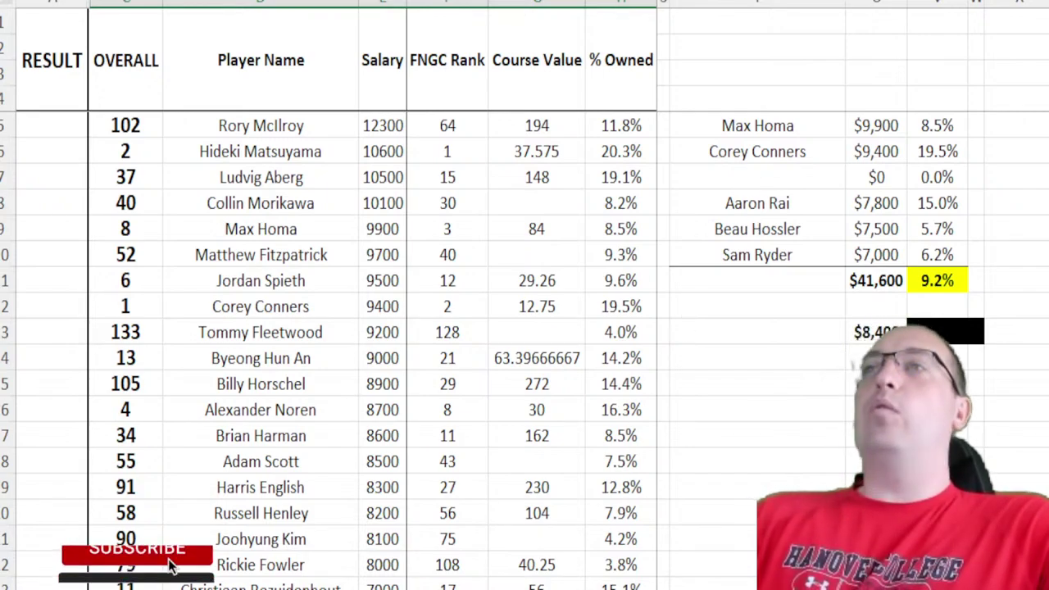
scroll(779, 205, "left", 5)
scroll(393, 483, "left", 5)
scroll(393, 484, "down", 6)
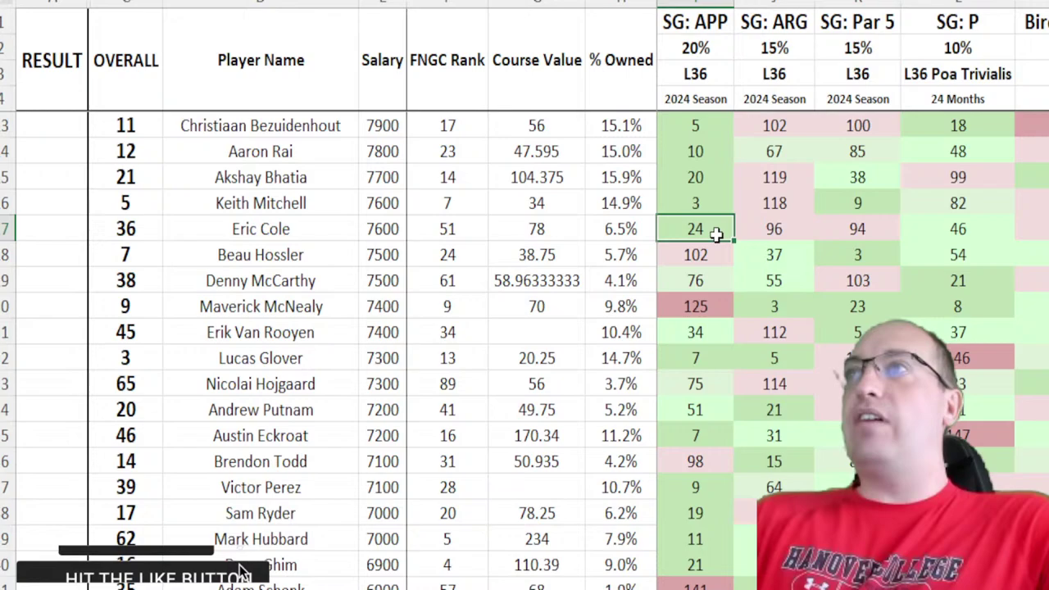
key("Right")
key("Right")
key("Right")
scroll(771, 229, "down", 1)
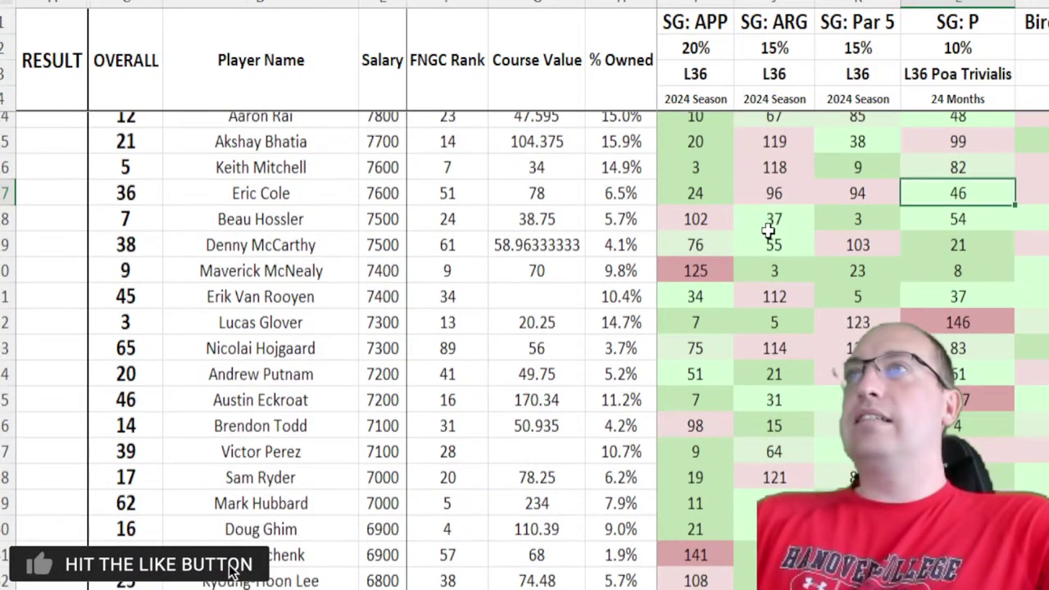
key("Right")
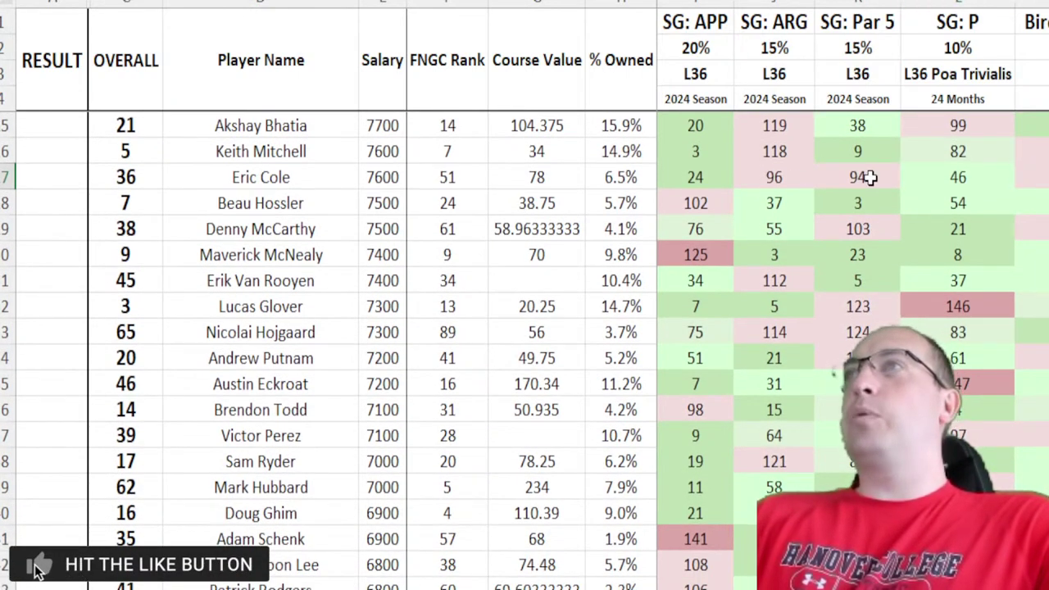
scroll(871, 177, "right", 4)
left_click(744, 189)
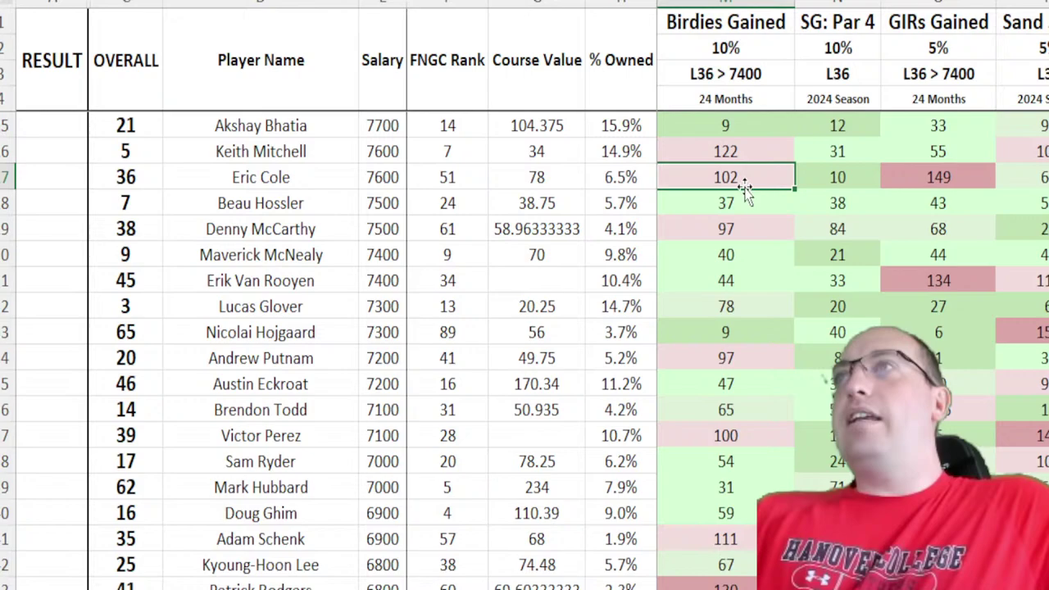
left_click(917, 183, "ctrl")
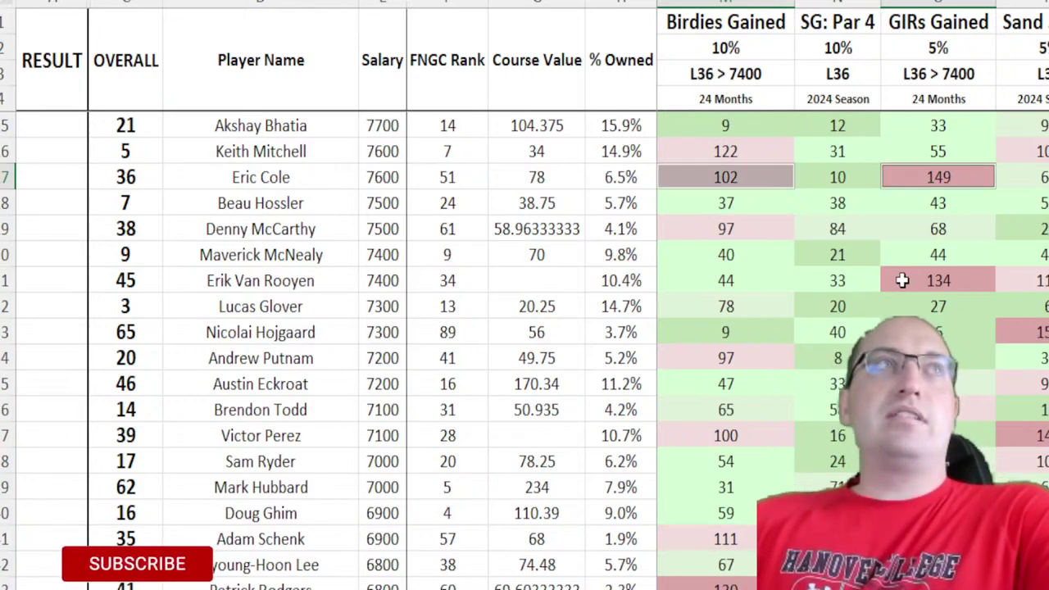
Step: Complete the lineup with Christiaan Bezuidenhout in the third slot and check the lineup's average ownership
key("ctrl+Home")
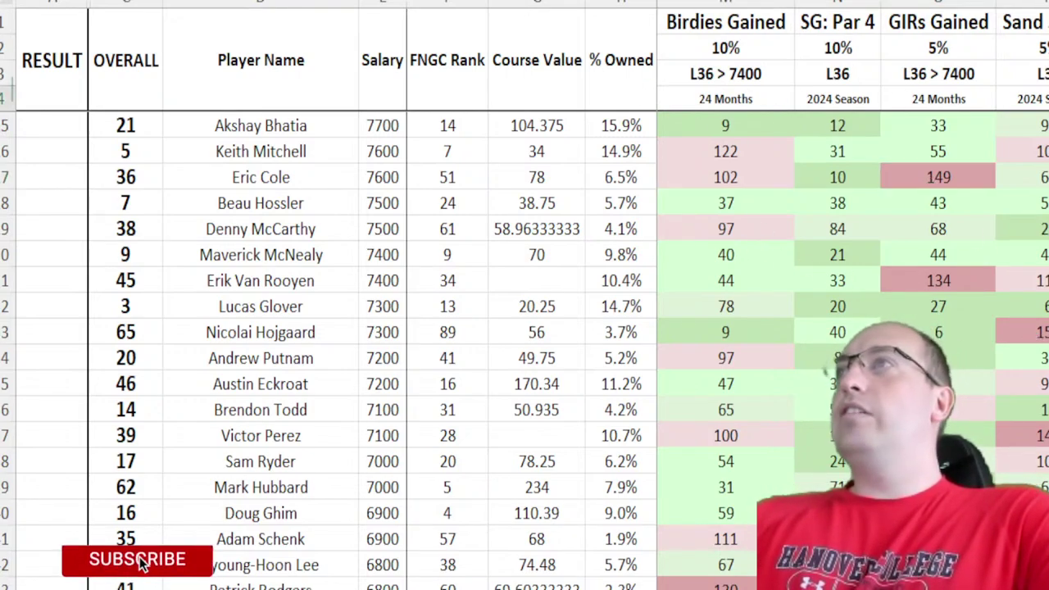
scroll(776, 175, "right", 10)
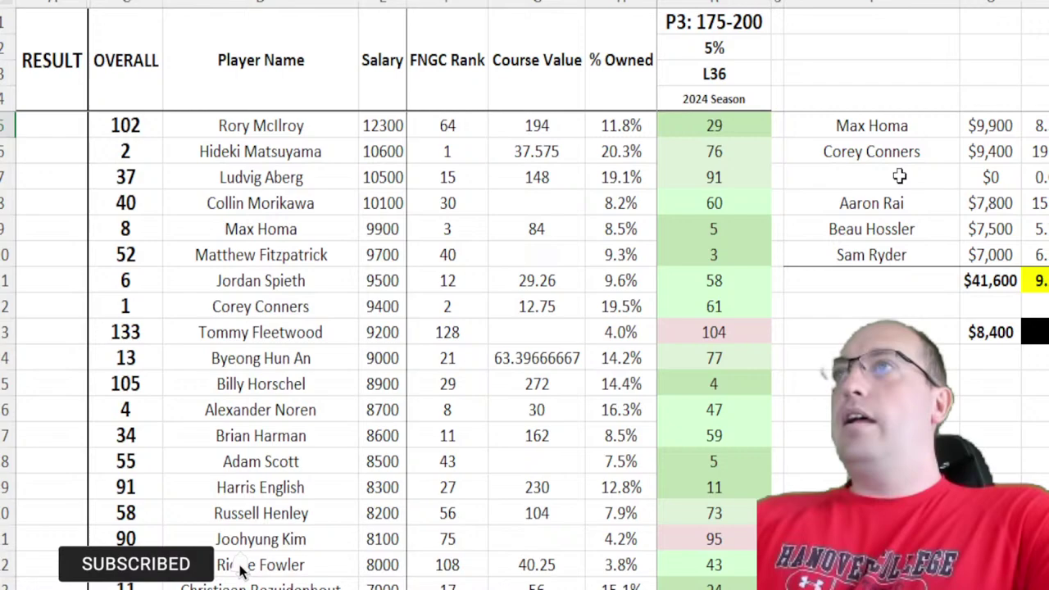
left_click(764, 179)
key("alt+h")
key("o")
key("i")
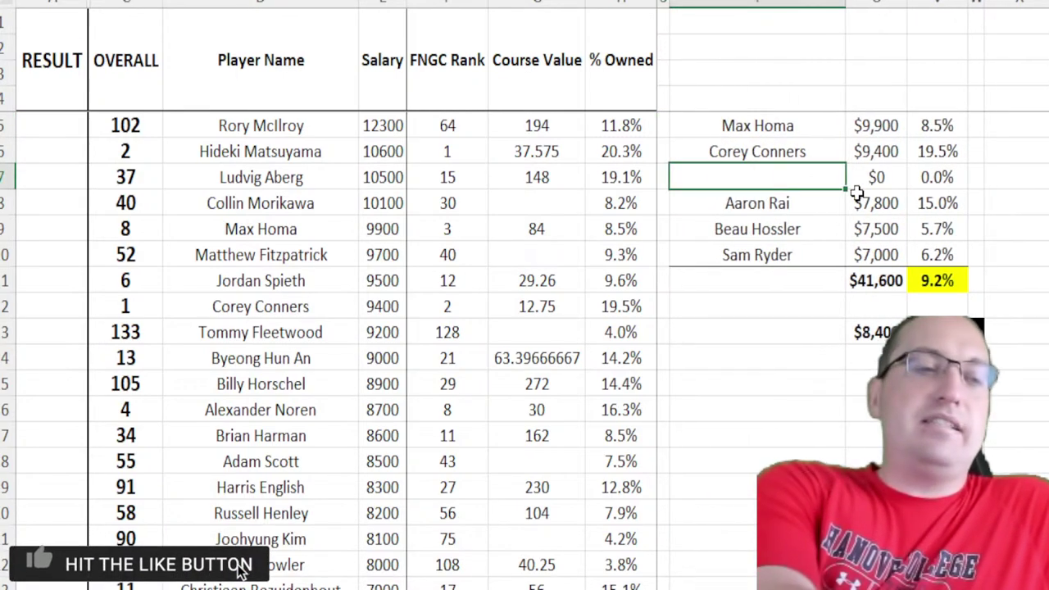
type("Christiaan Be")
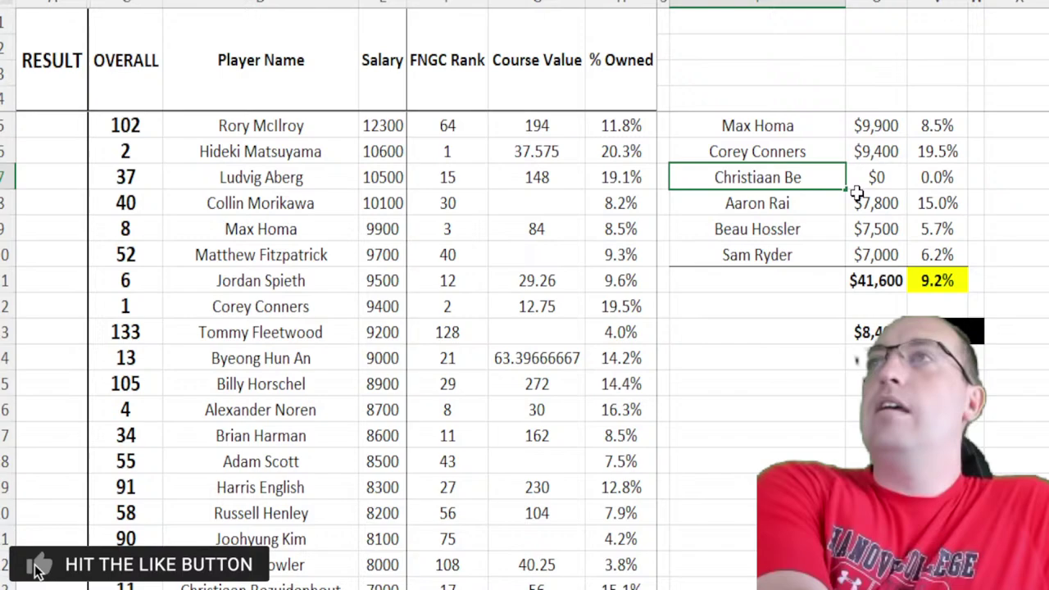
type("zuidenhout")
key("Return")
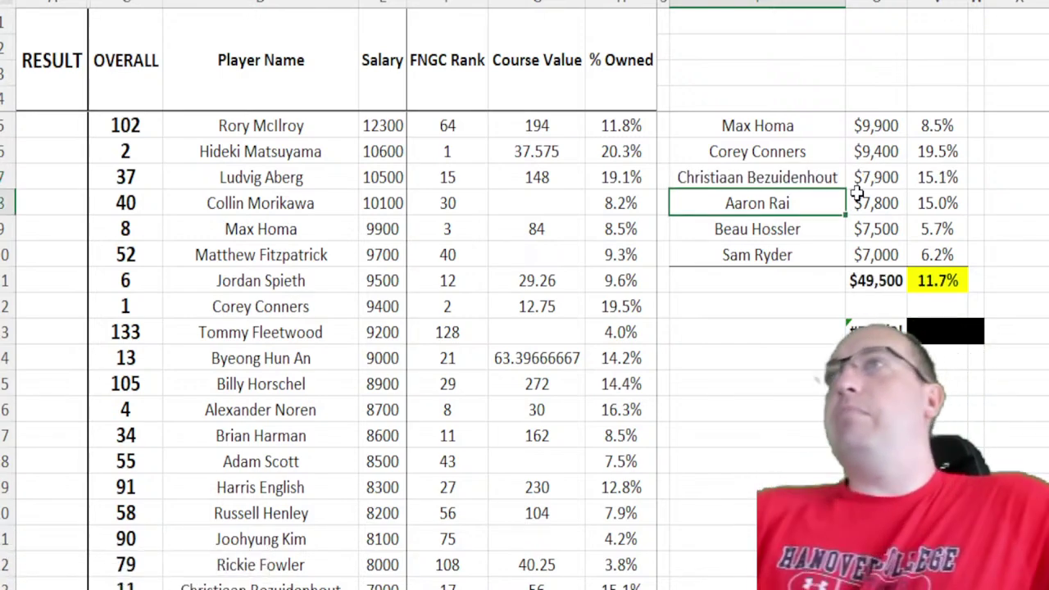
left_click(959, 280)
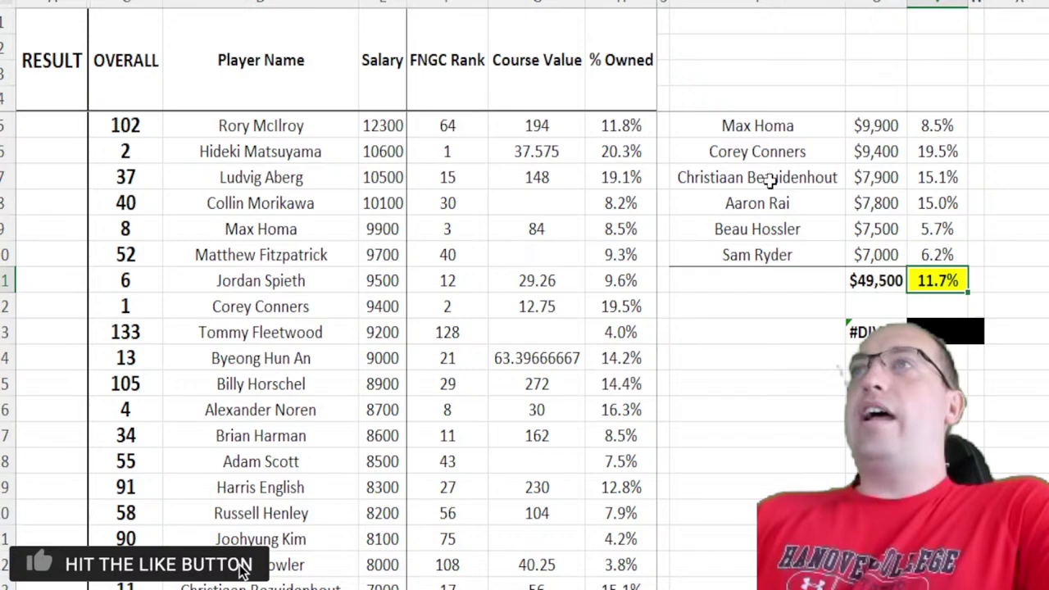
Step: Clear the last four golfers from the lineup calculator, leaving Max Homa and Corey Conners
left_click_drag(772, 124, 767, 259)
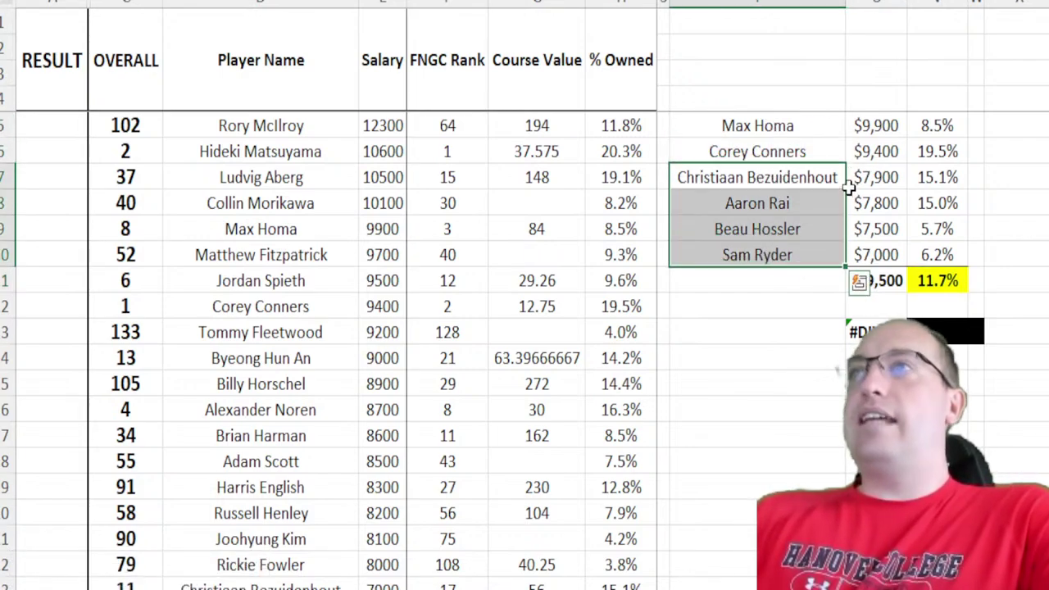
left_click_drag(763, 177, 770, 256)
key("Delete")
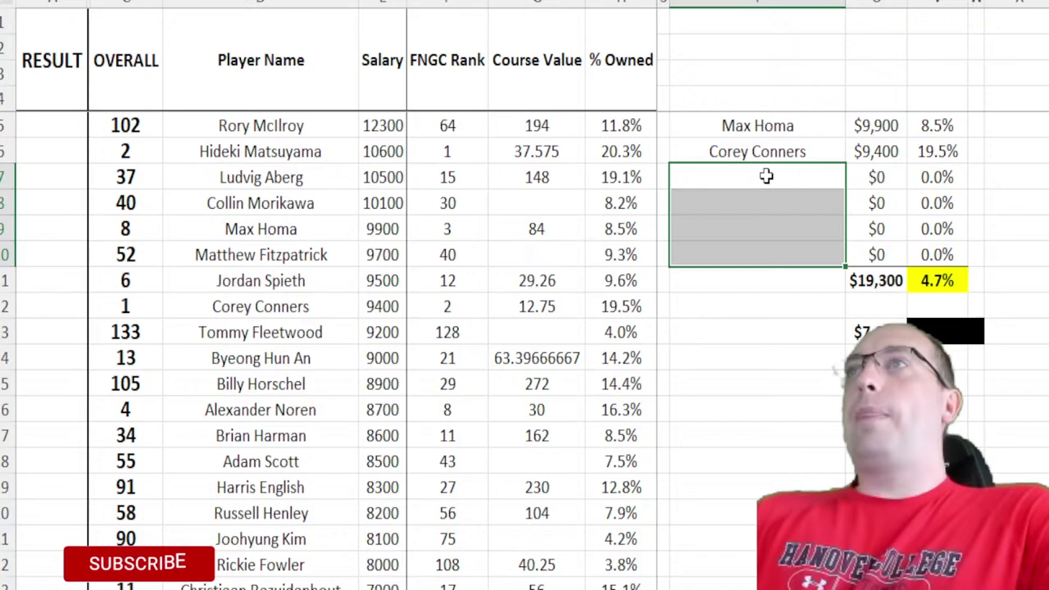
Step: Examine the ranking rows of Davis Thompson, Andrew Novak and Doug Ghim among the golfers priced from $6,500 to $6,900
left_click(768, 249)
scroll(492, 525, "down", 9)
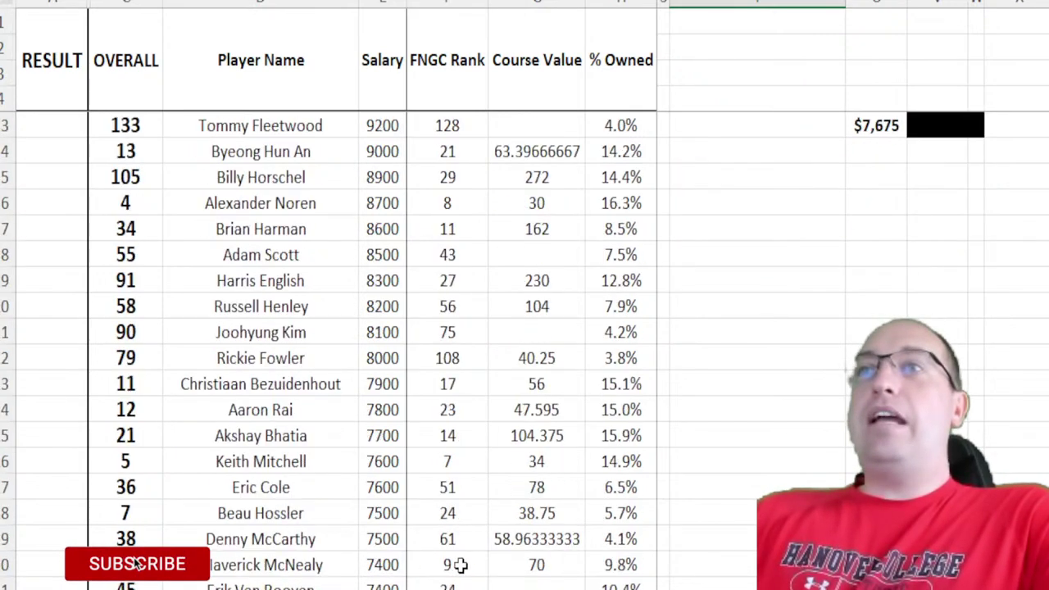
scroll(479, 467, "down", 1)
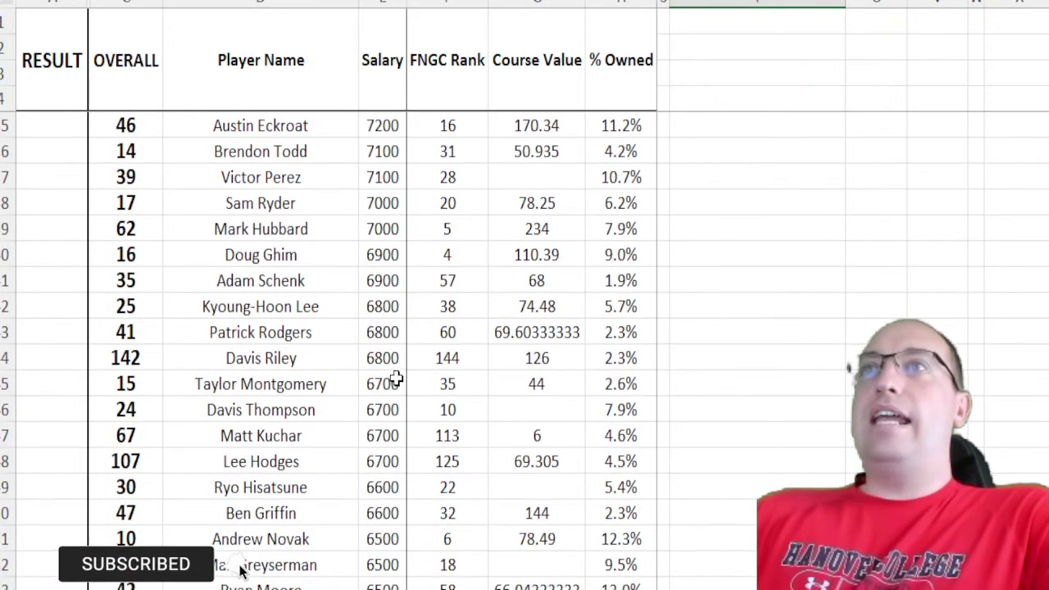
left_click_drag(126, 409, 582, 412)
scroll(613, 402, "down", 2)
scroll(519, 337, "down", 1)
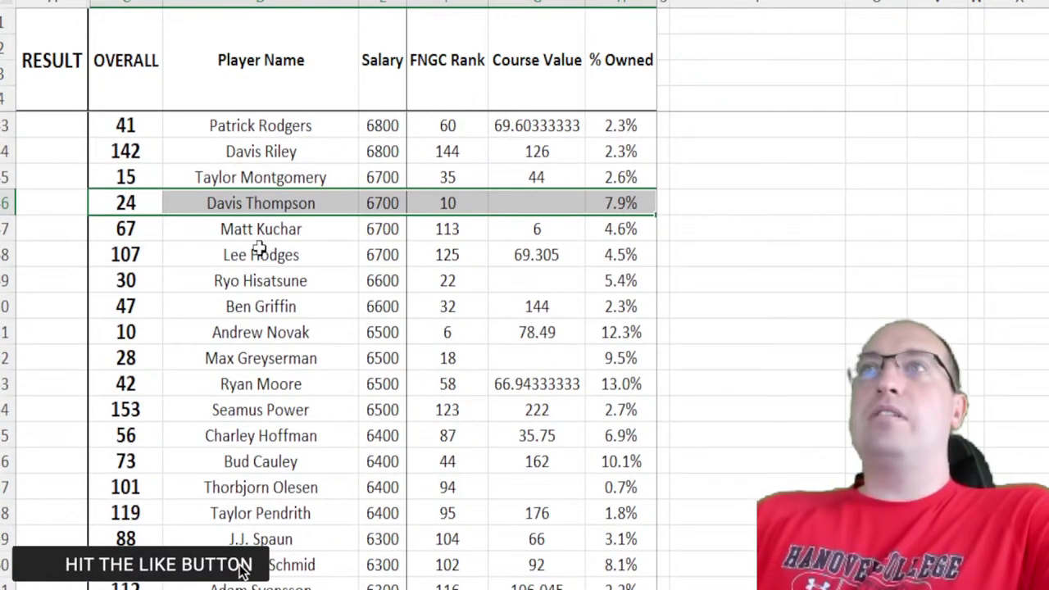
left_click(457, 204)
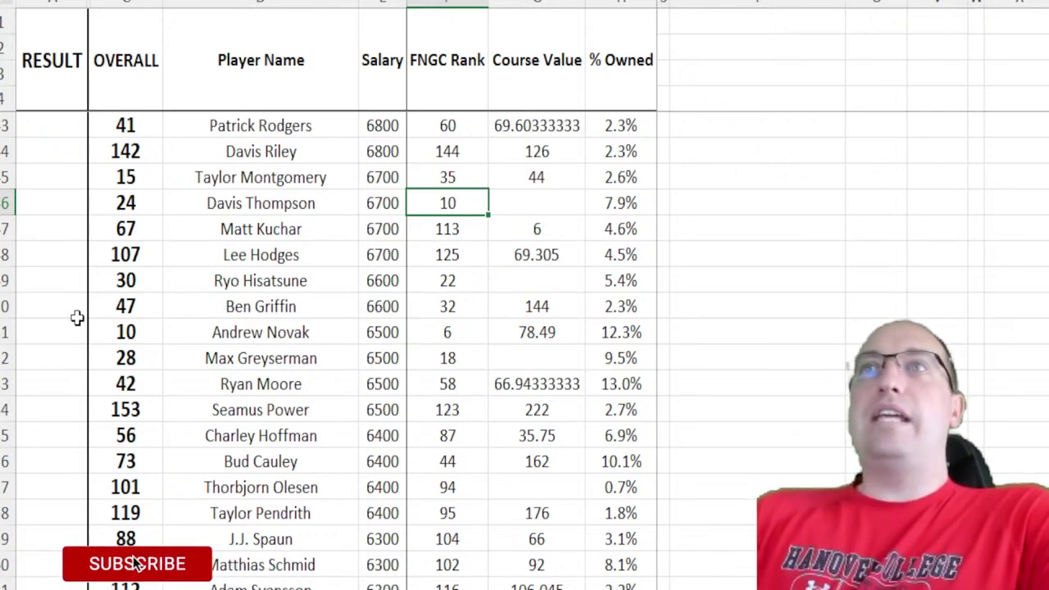
left_click_drag(115, 332, 611, 330)
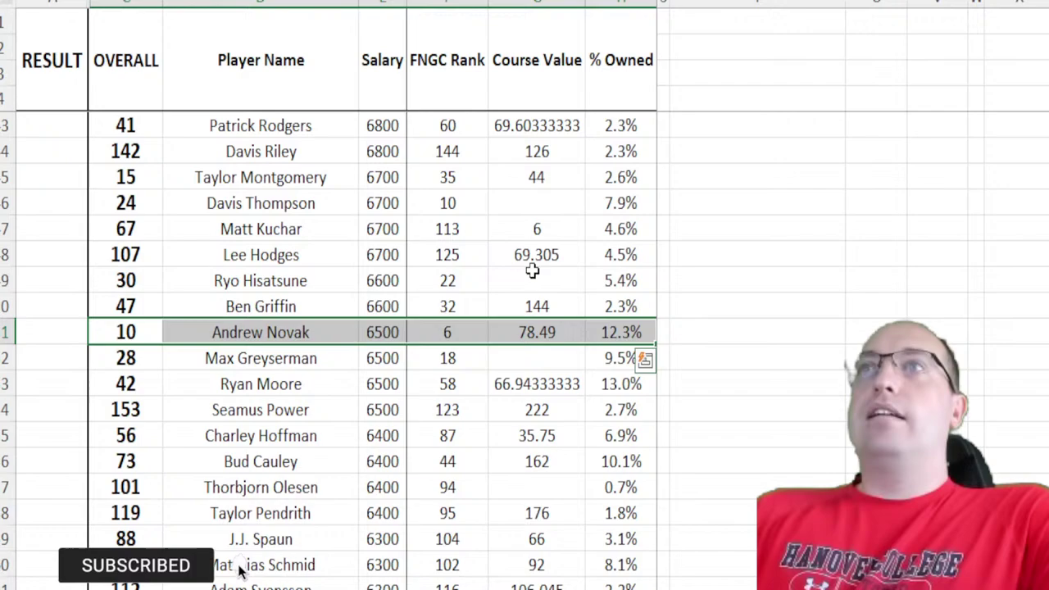
scroll(523, 258, "up", 2)
scroll(516, 259, "up", 1)
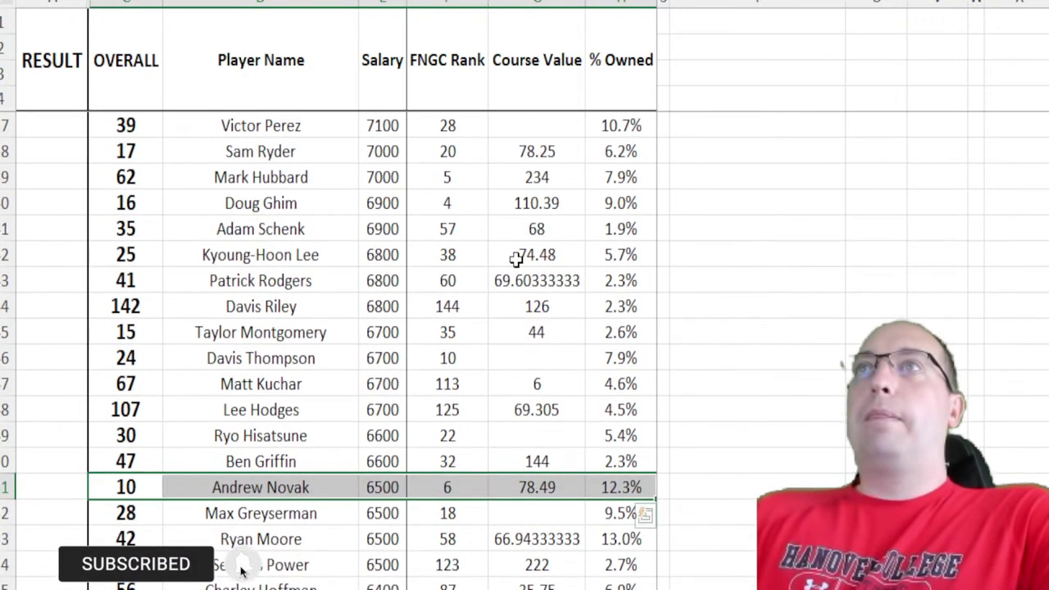
left_click_drag(160, 204, 591, 207)
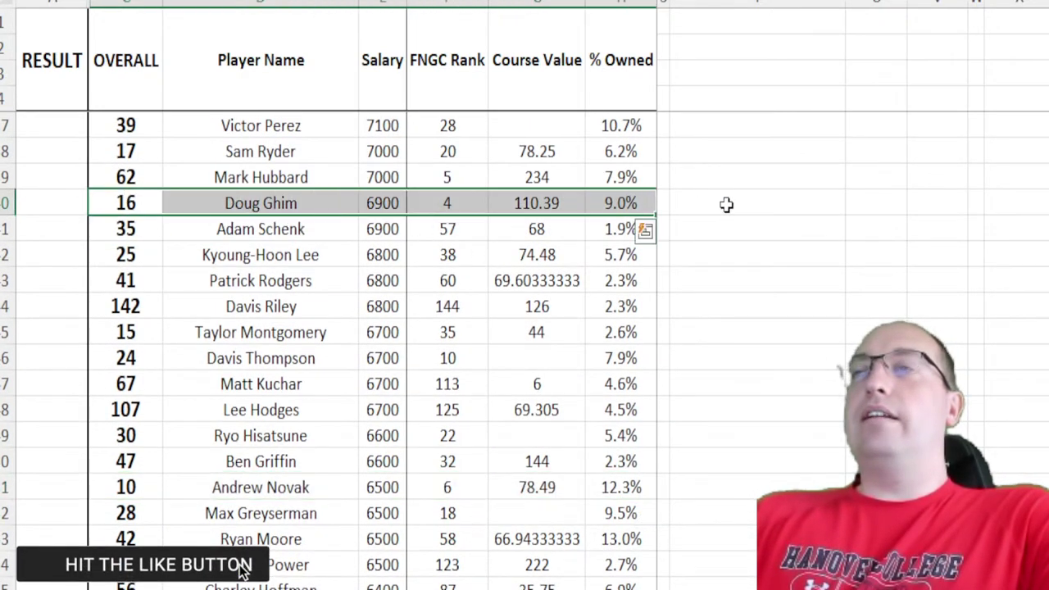
Step: Fill the four empty lineup slots, in order, with Alexander Noren, Aaron Rai, Beau Hossler and Davis Thompson
scroll(890, 215, "up", 10)
left_click(819, 252)
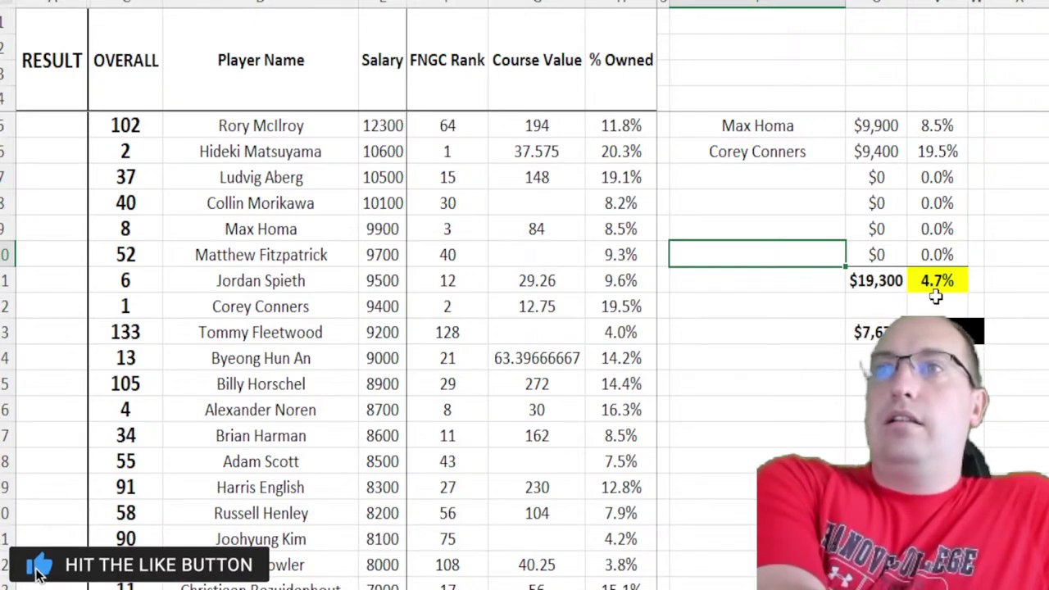
type("Davis Thompson")
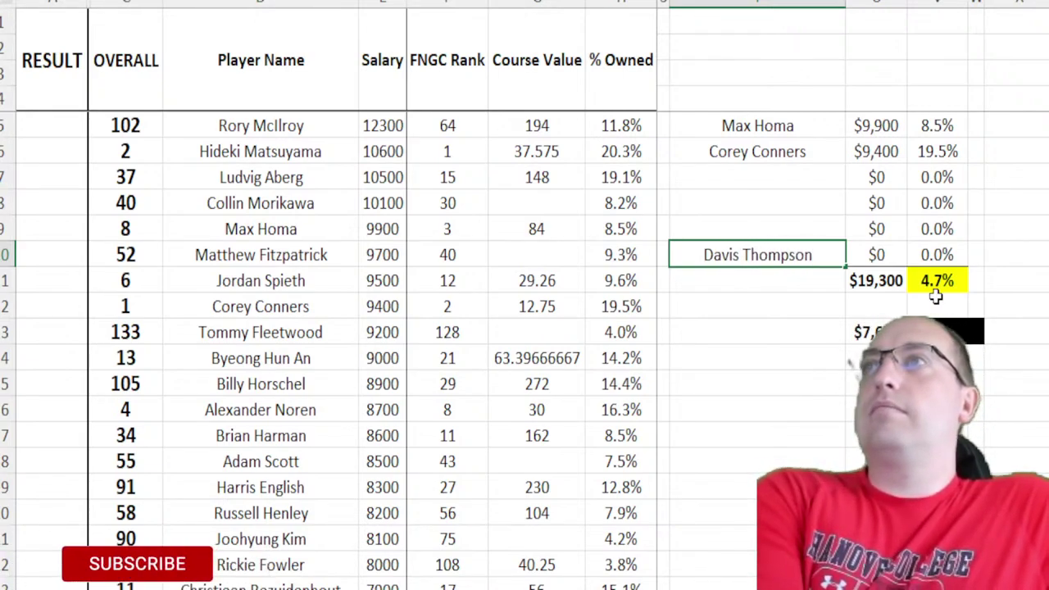
key("Up")
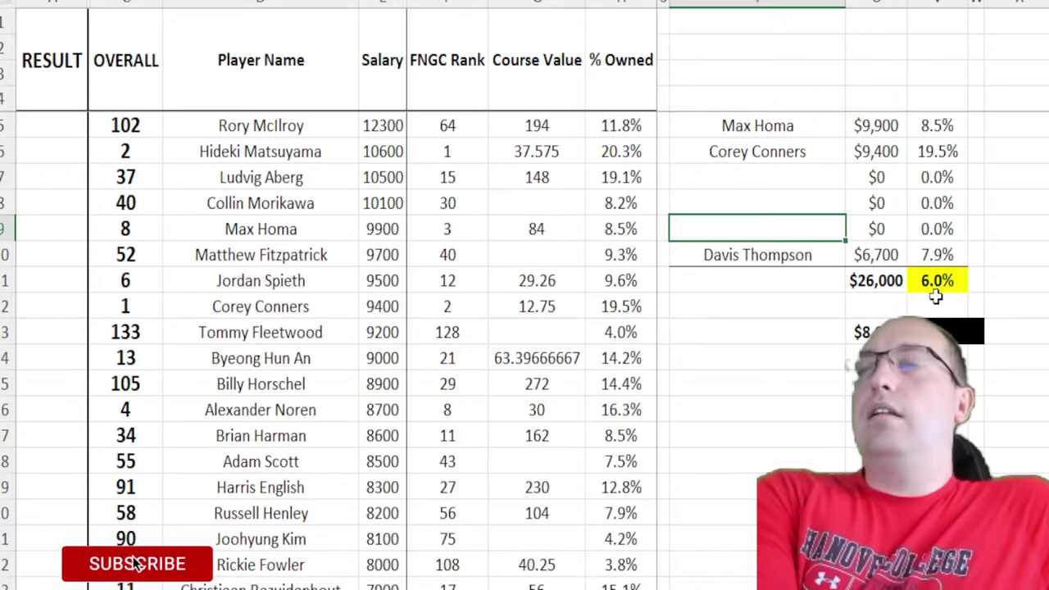
type("Bea")
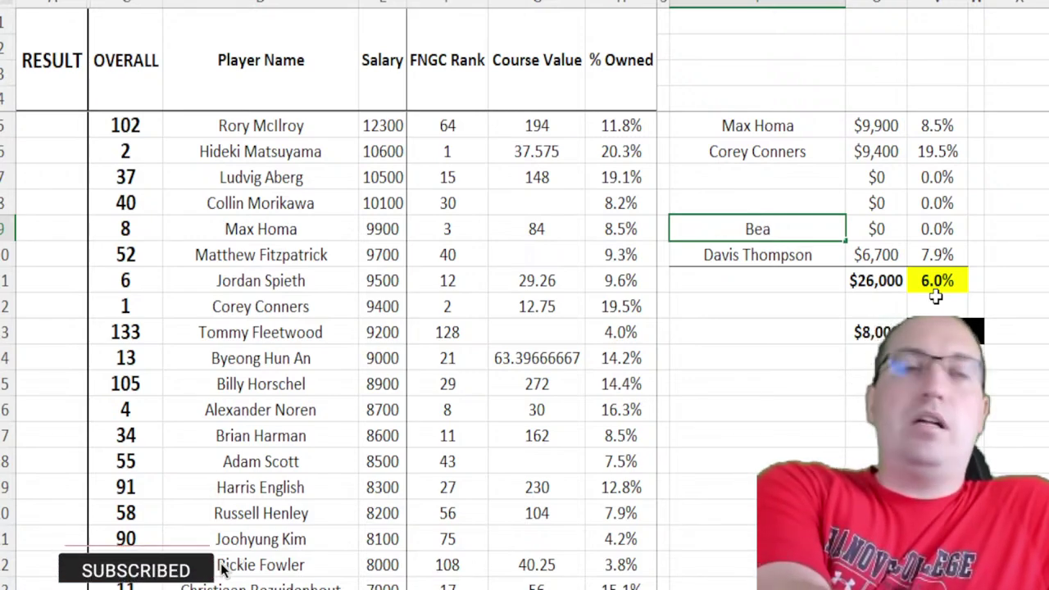
type("u Hossler")
key("Up")
type("Aaron Rai")
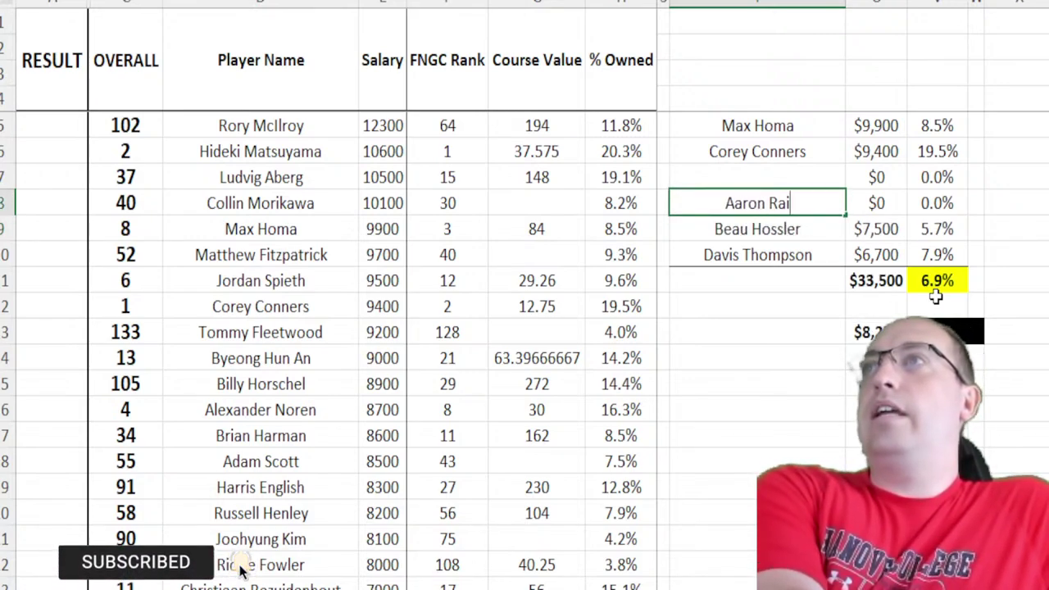
key("Up")
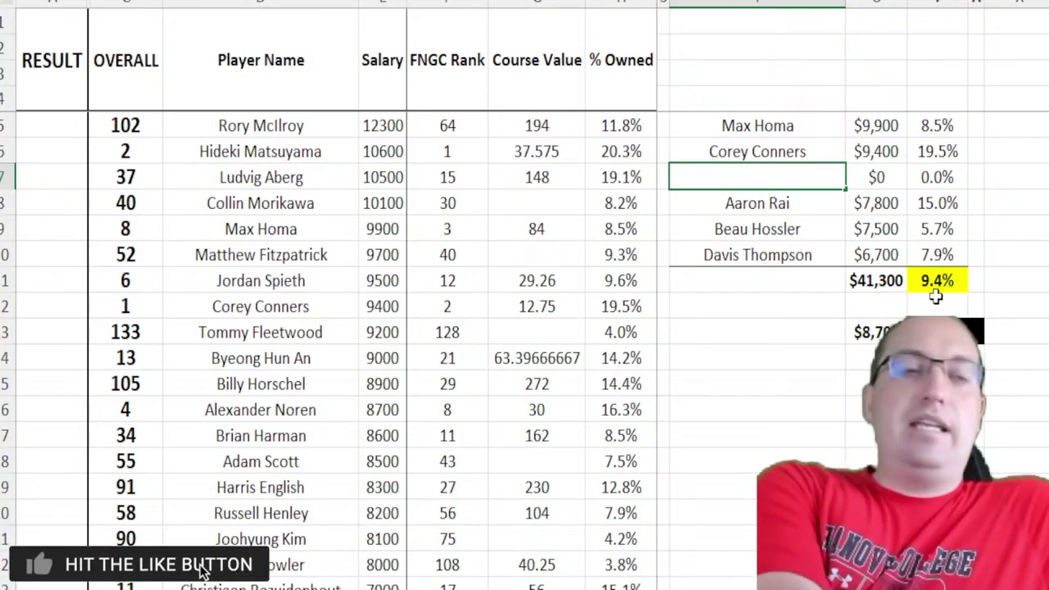
type("Alexander Noren")
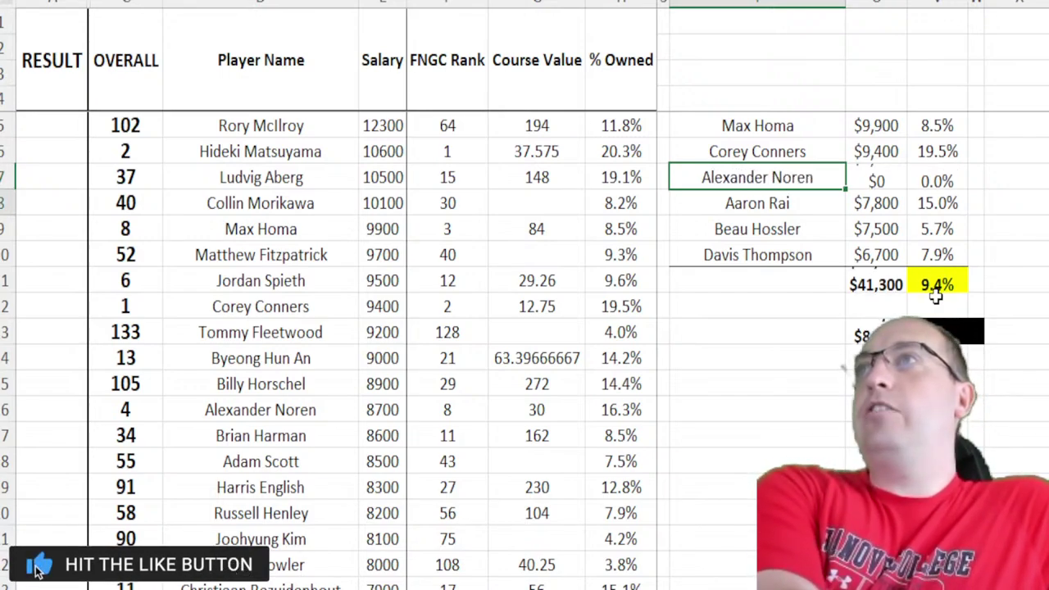
key("Return")
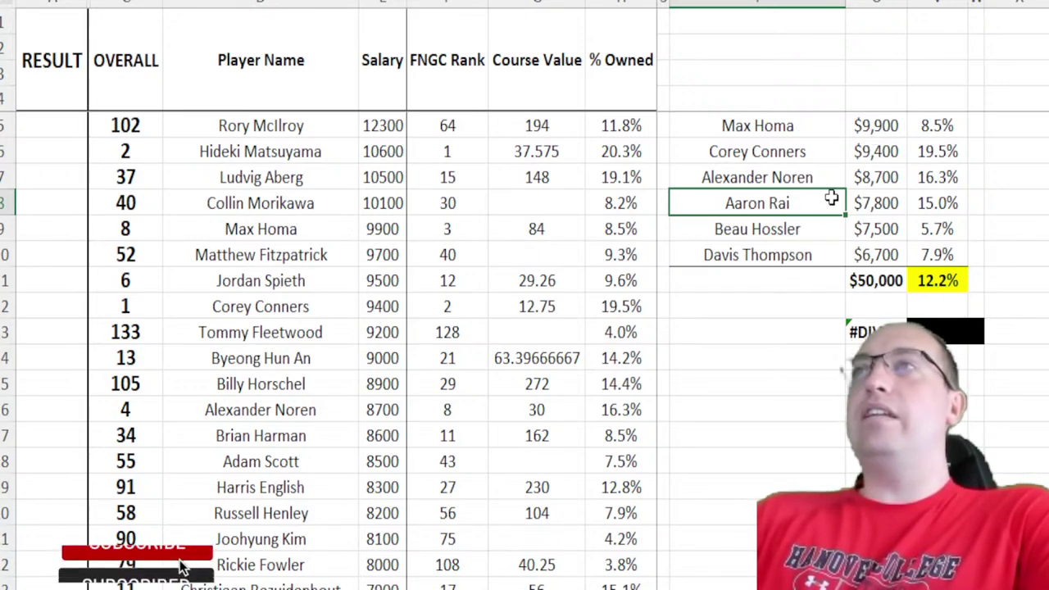
Step: Review Max Homa and Corey Conners in the lineup, and compare them with Collin Morikawa, Matthew Fitzpatrick and Jordan Spieth in the ranking table
left_click(784, 127)
left_click(773, 149)
left_click(775, 130)
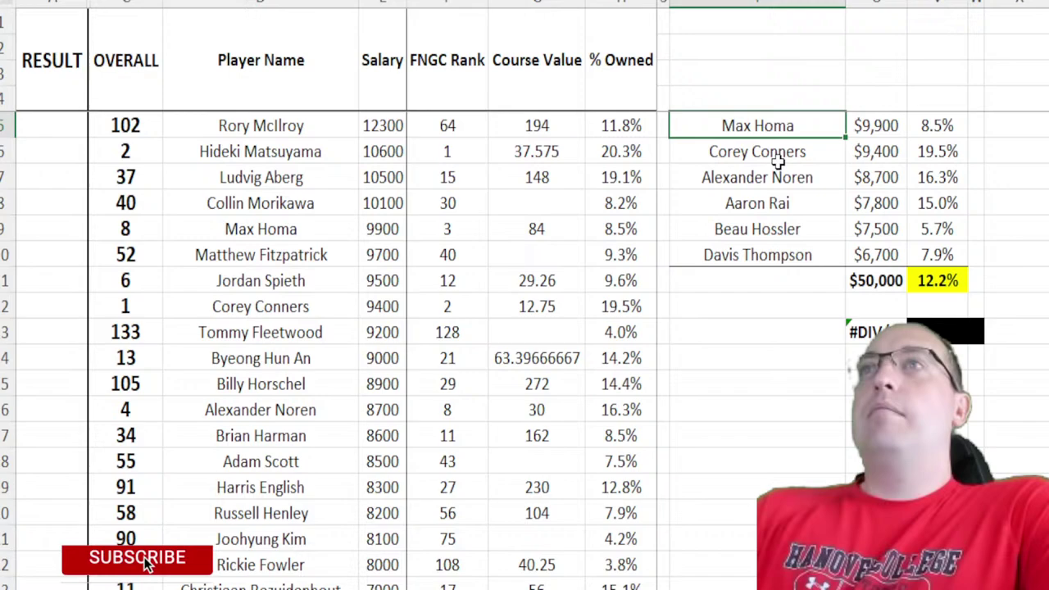
left_click_drag(127, 205, 617, 239)
left_click_drag(139, 280, 639, 297, "ctrl")
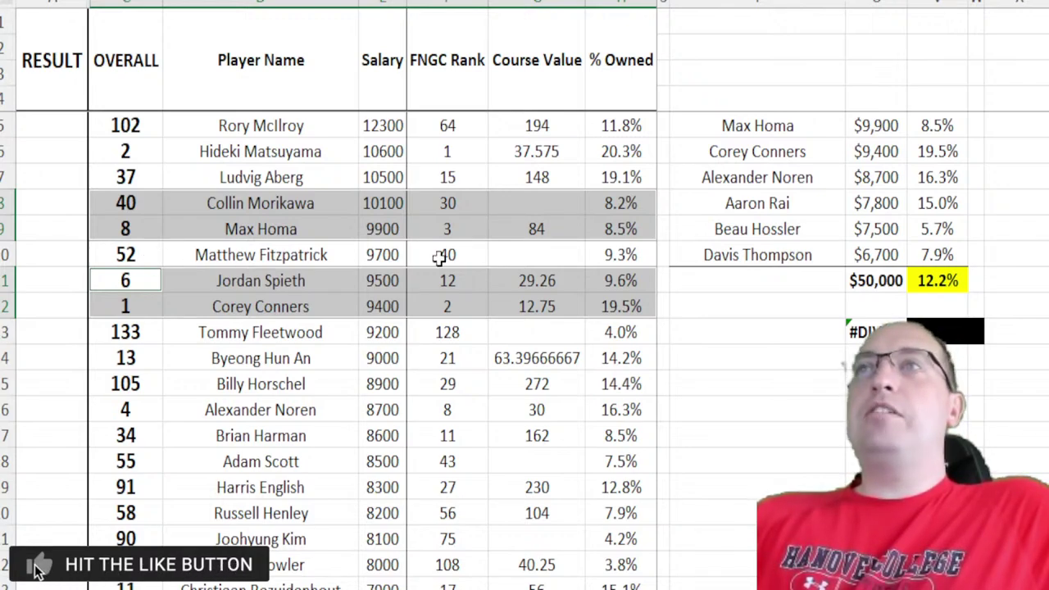
left_click(522, 256)
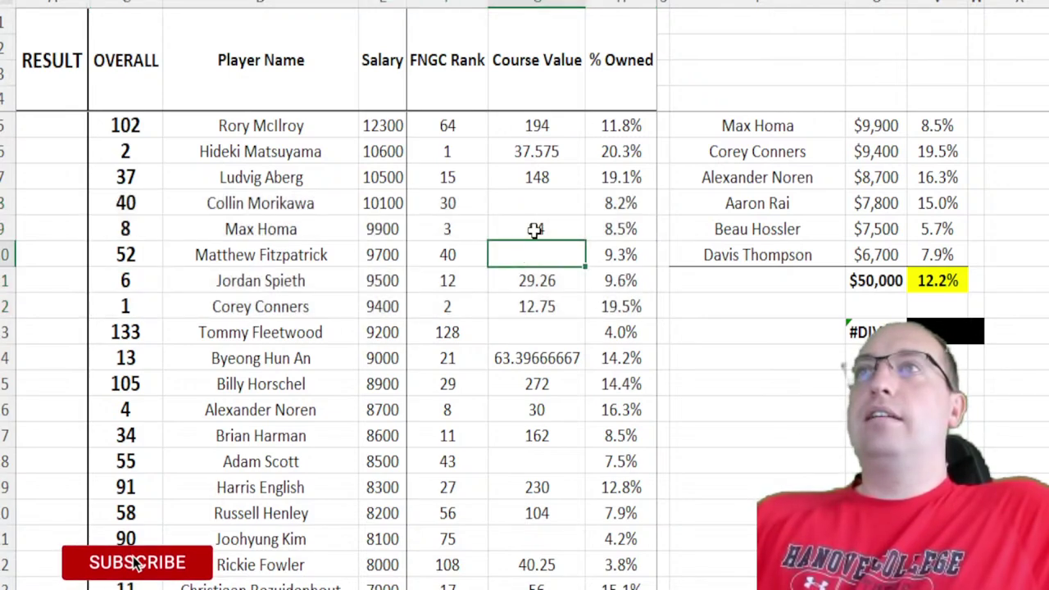
left_click(531, 203)
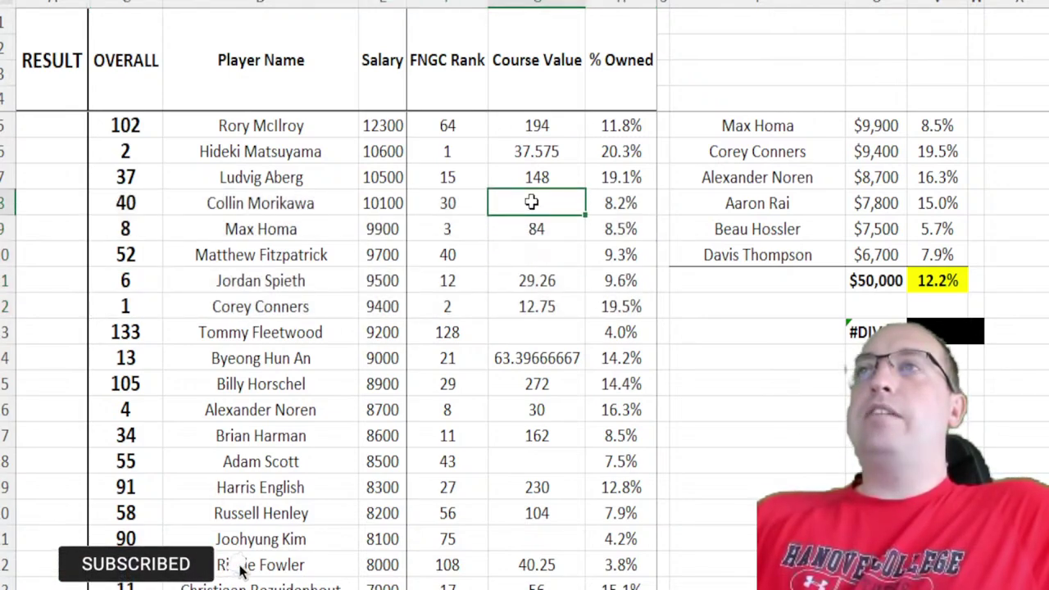
left_click_drag(634, 203, 148, 204)
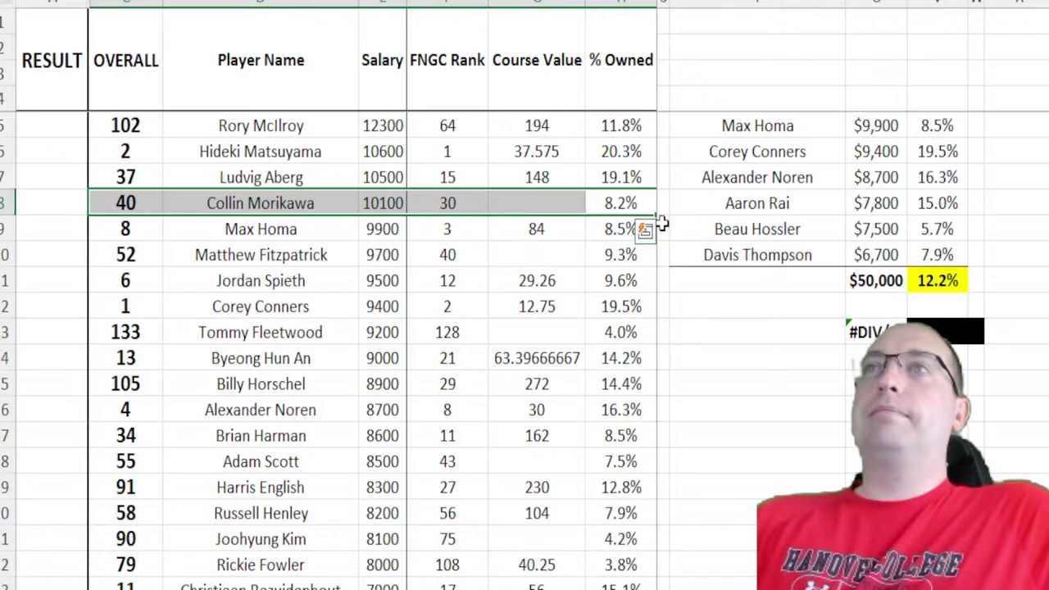
Step: Clear all six golfers from the lineup calculator and return to its first slot
left_click_drag(767, 127, 777, 229)
key("Delete")
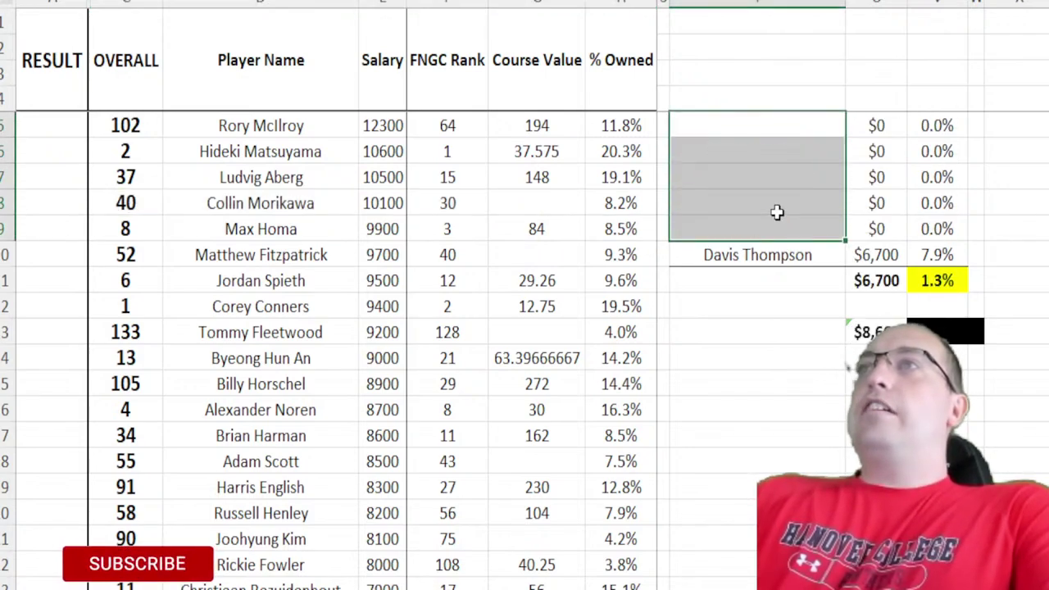
key("Down")
key("Down")
key("Down")
key("Down")
key("Down")
key("Delete")
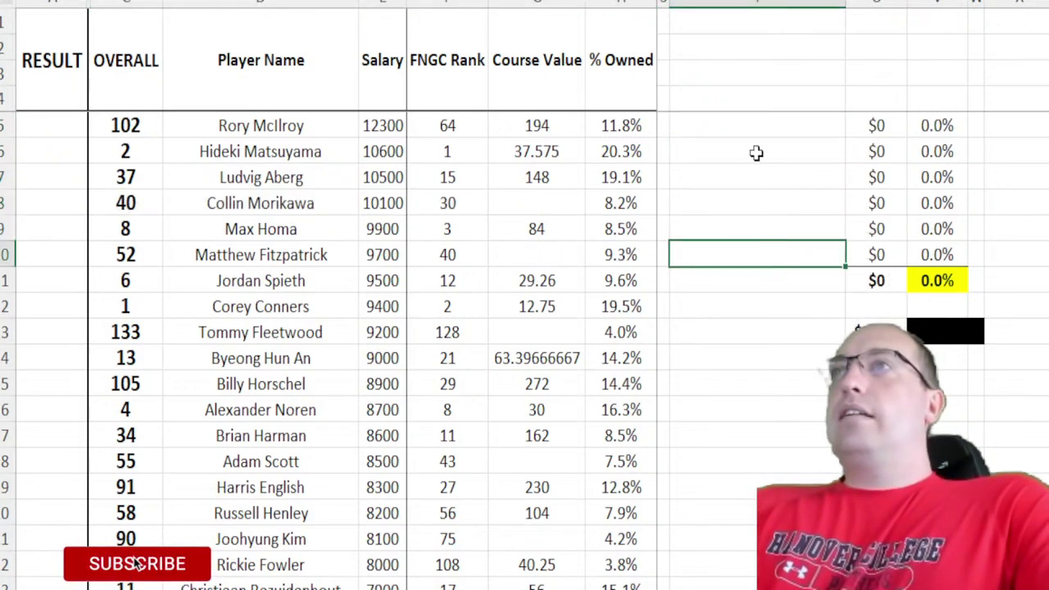
left_click(742, 131)
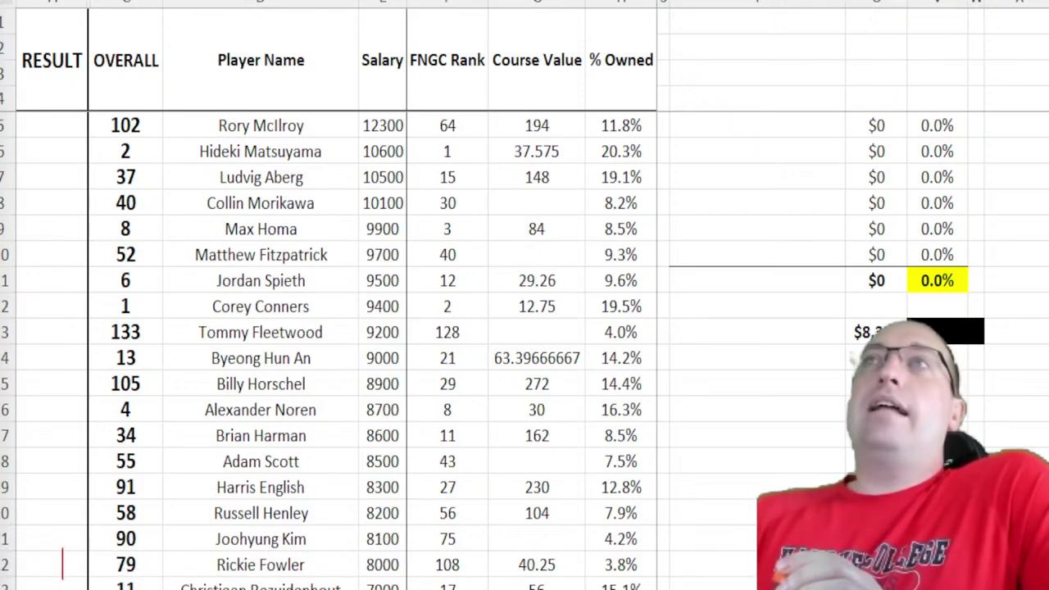
left_click(757, 125)
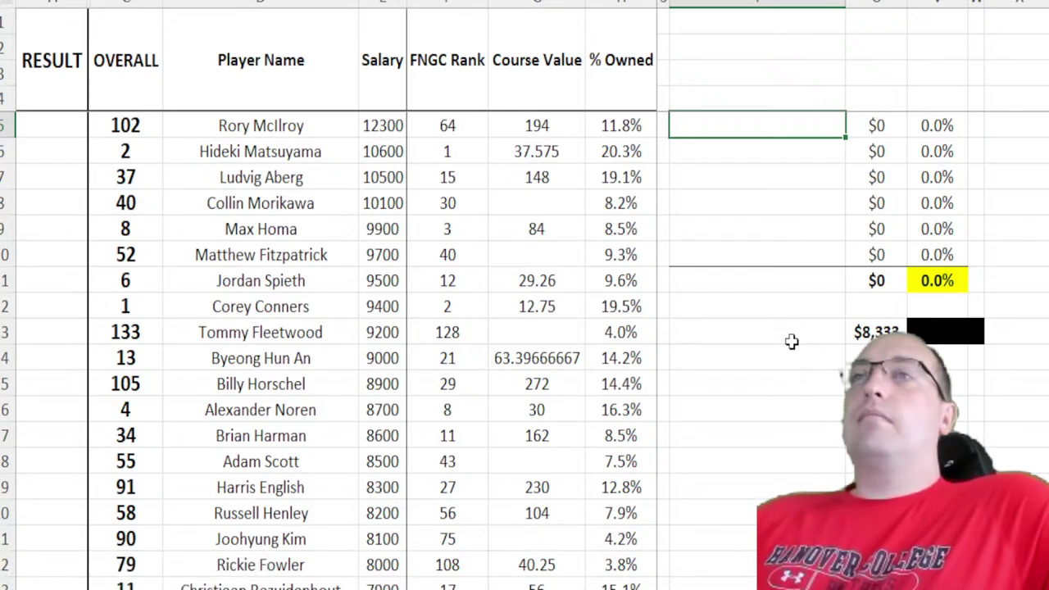
Step: Review Beau Hossler's row and the golfers priced below him in the ranking table
left_click(129, 574)
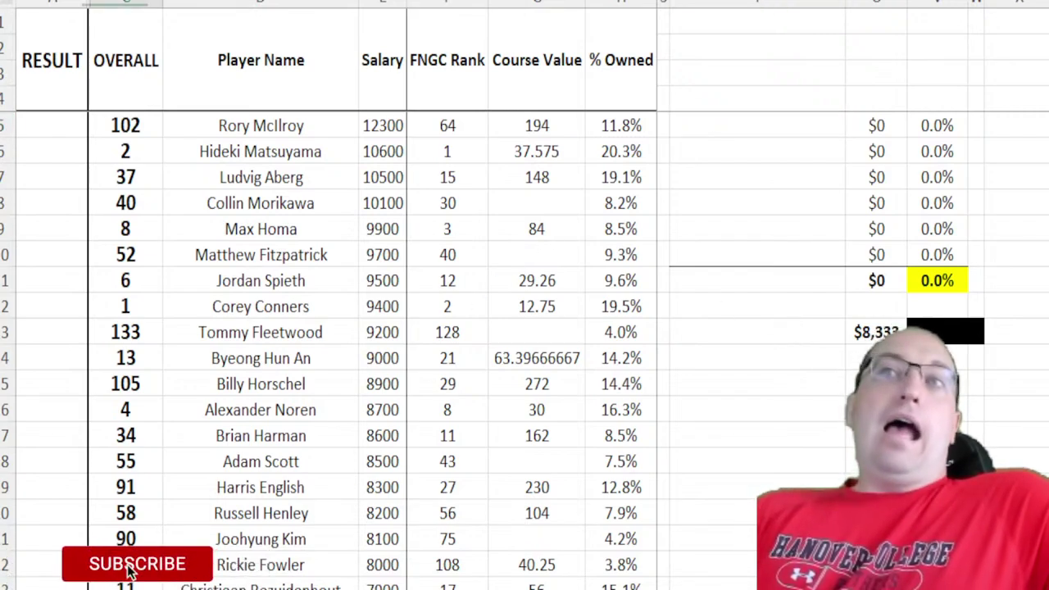
scroll(529, 403, "down", 4)
left_click_drag(126, 410, 620, 409)
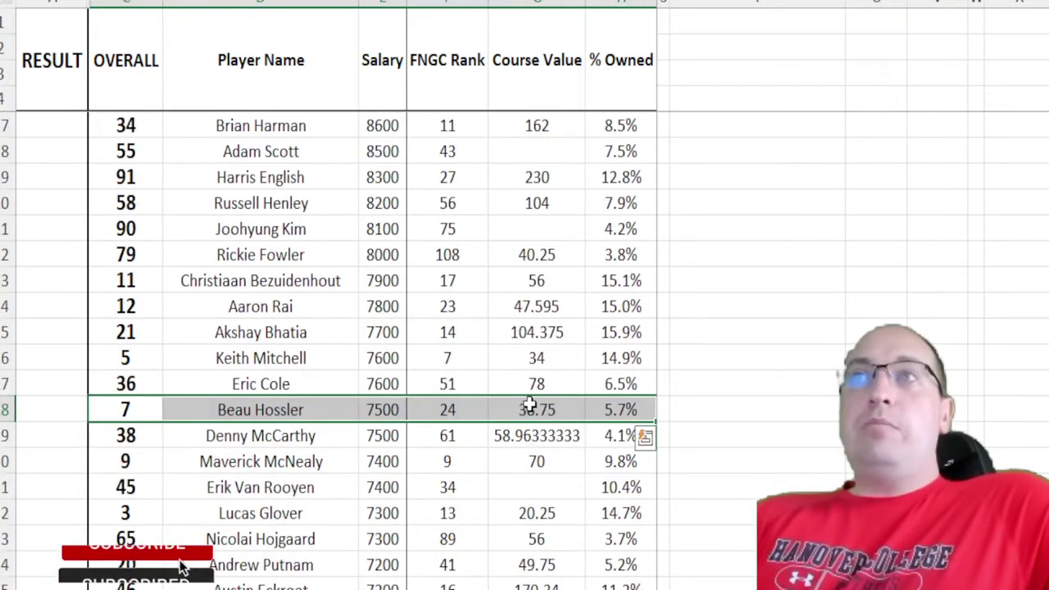
scroll(528, 403, "down", 3)
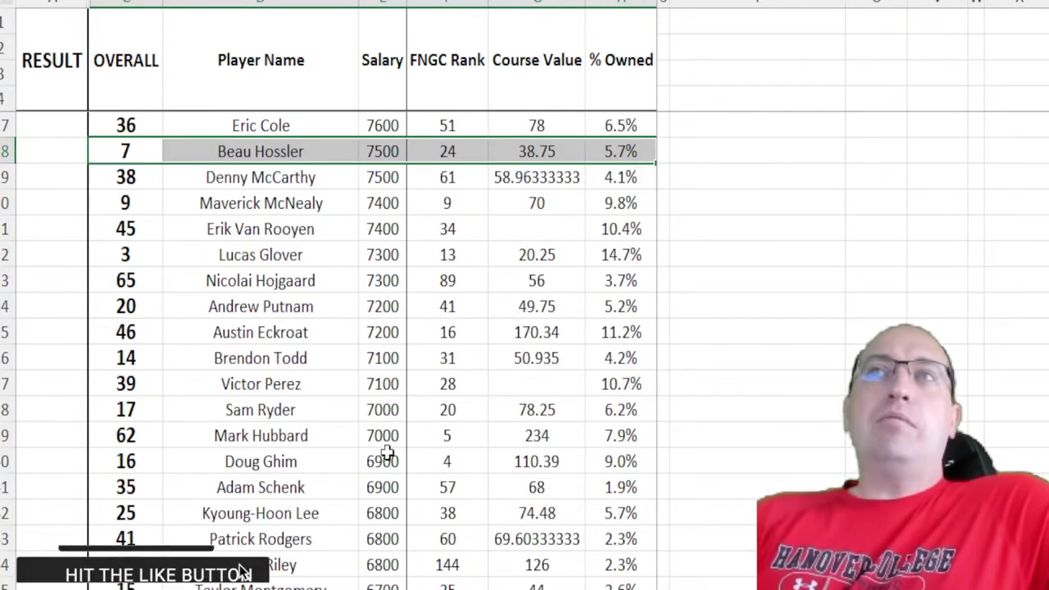
scroll(443, 460, "up", 1)
scroll(443, 461, "up", 6)
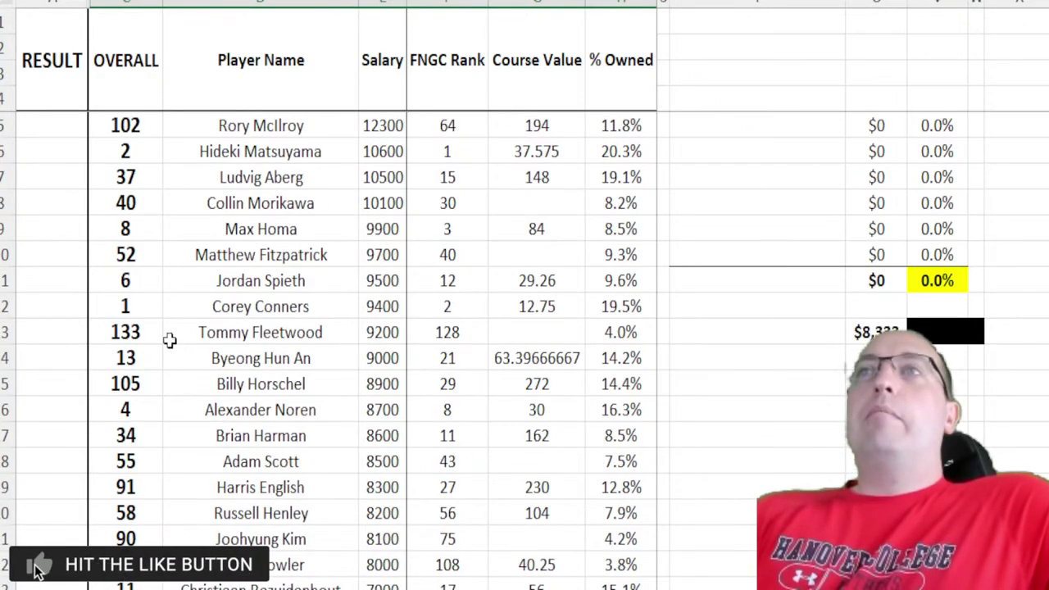
Step: Examine Corey Conners's row with his strokes gained rankings, and bring the lineup calculator back into view
left_click_drag(155, 306, 623, 311)
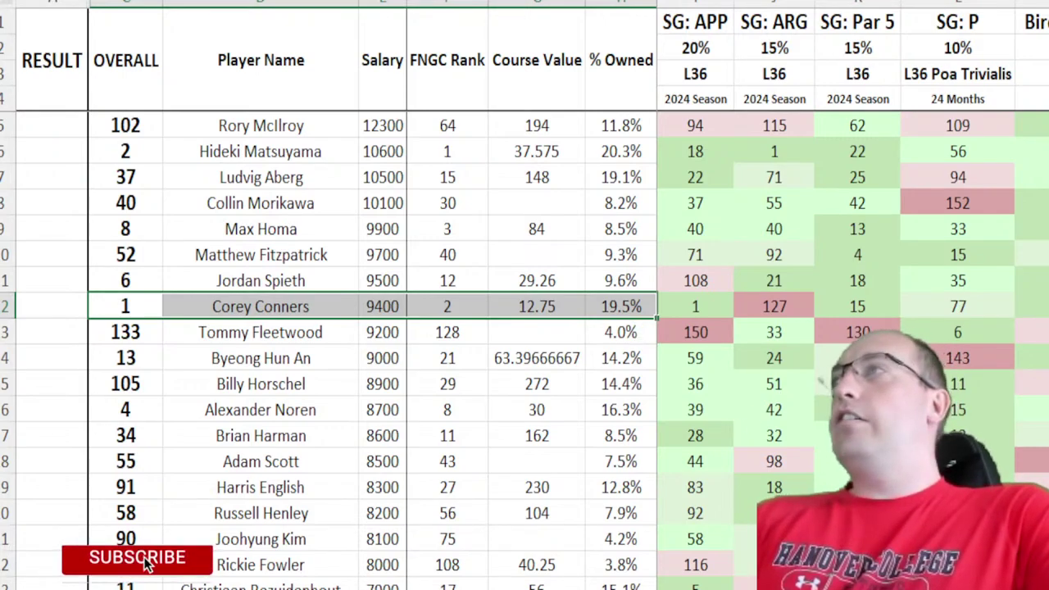
left_click(1031, 151)
scroll(240, 569, "right", 10)
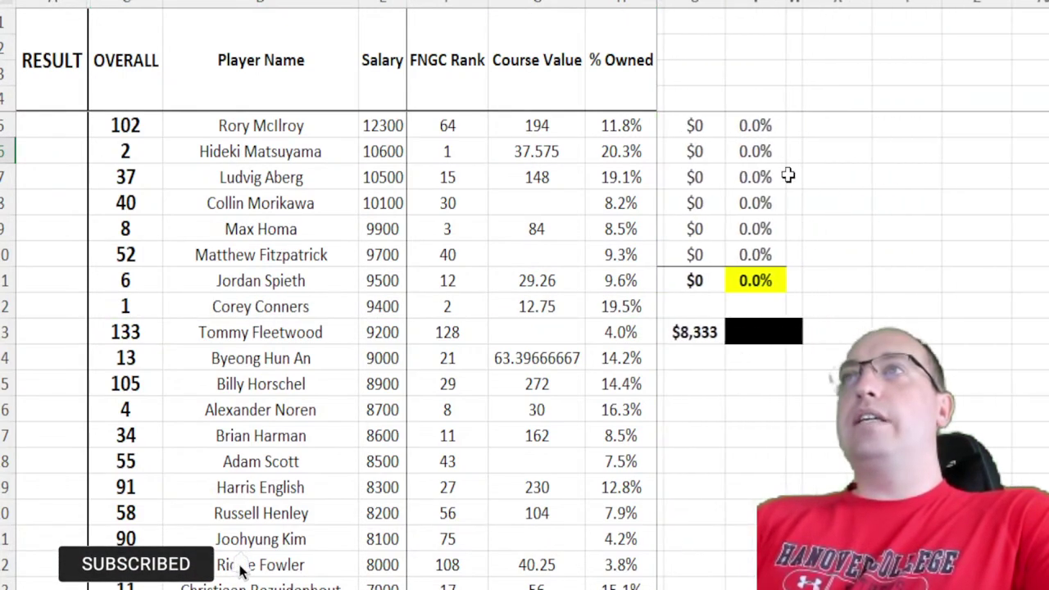
left_click(703, 148)
scroll(867, 178, "left", 1)
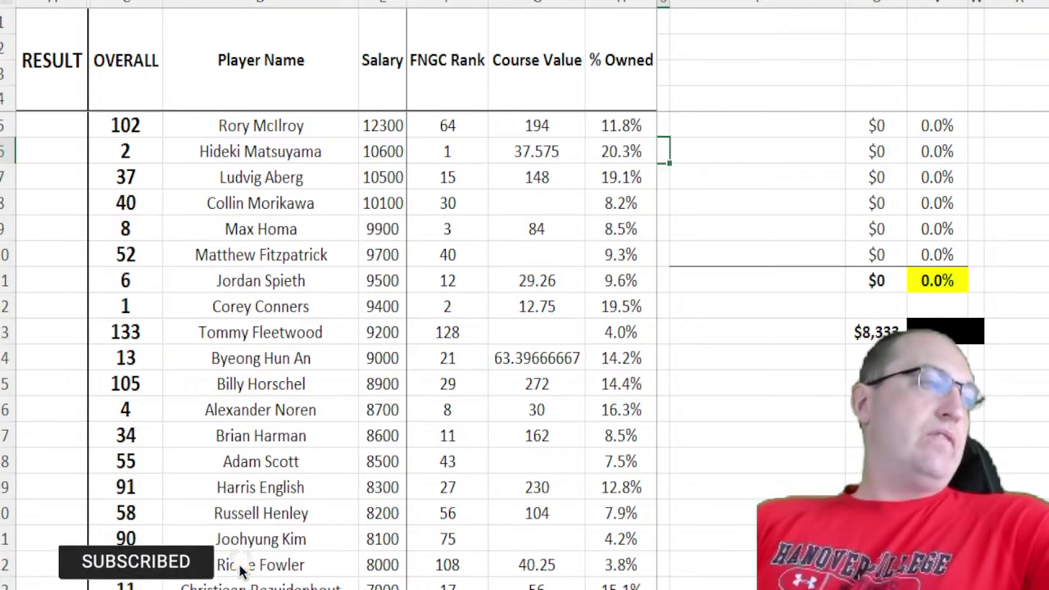
Step: Switch to the web browser and check the hourly Superforecast for San Antonio International Airport on Thursday, Apr 04
key("alt+Tab")
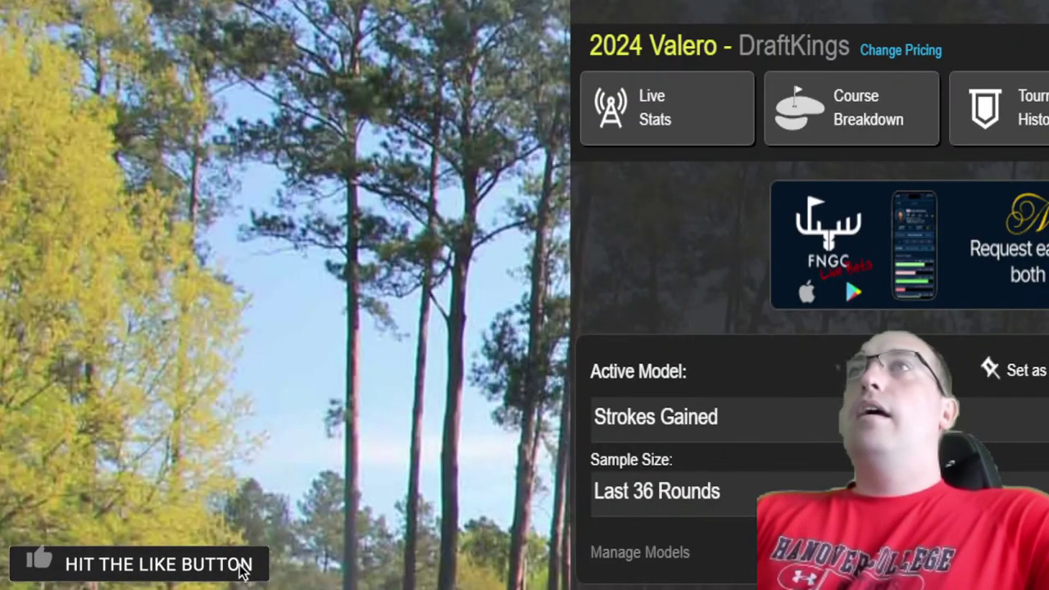
key("ctrl+t")
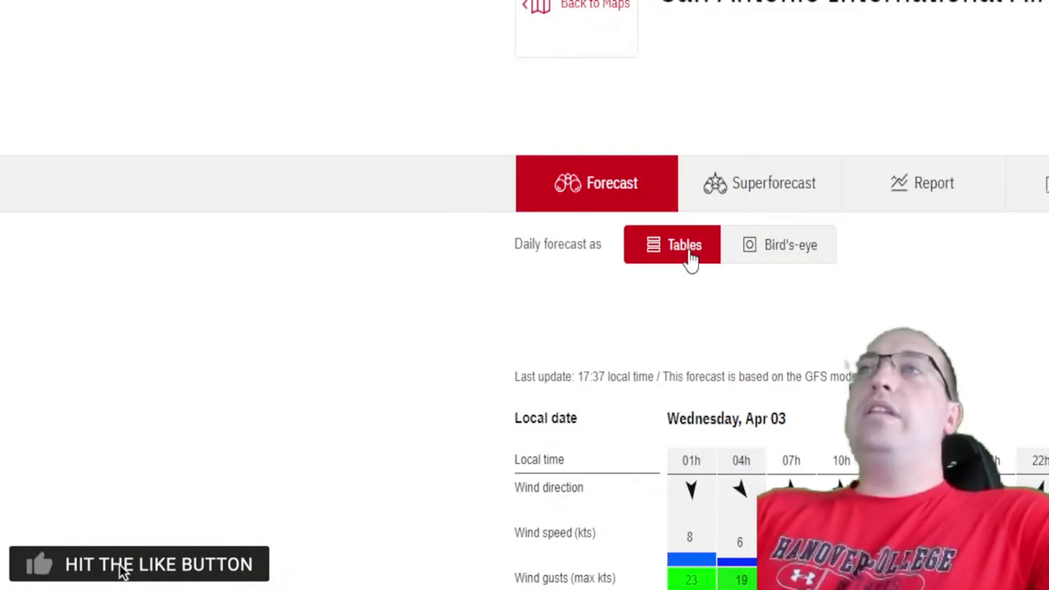
left_click(746, 207)
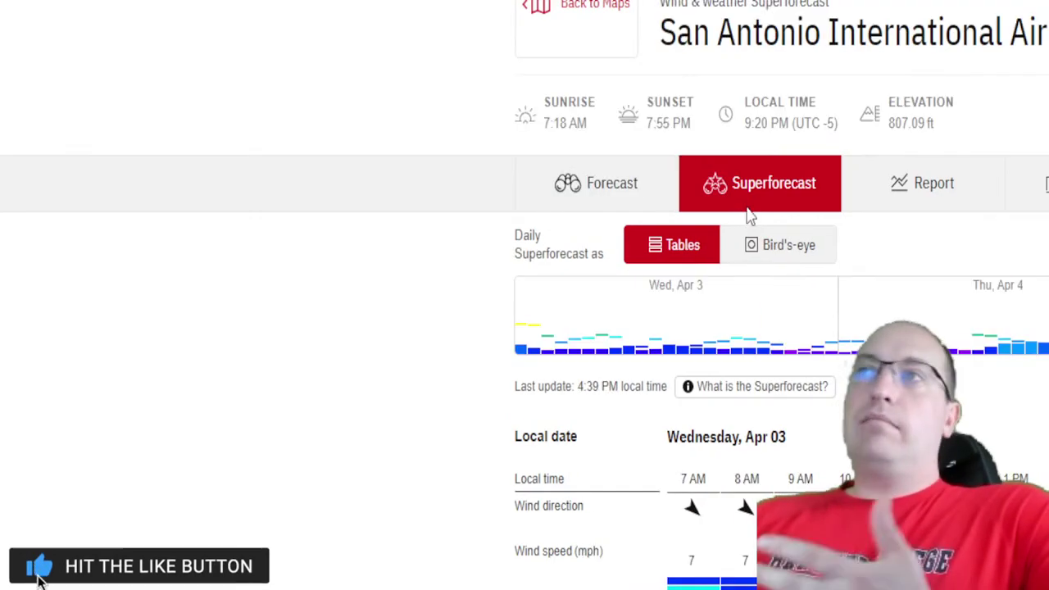
scroll(747, 215, "down", 5)
scroll(782, 295, "down", 4)
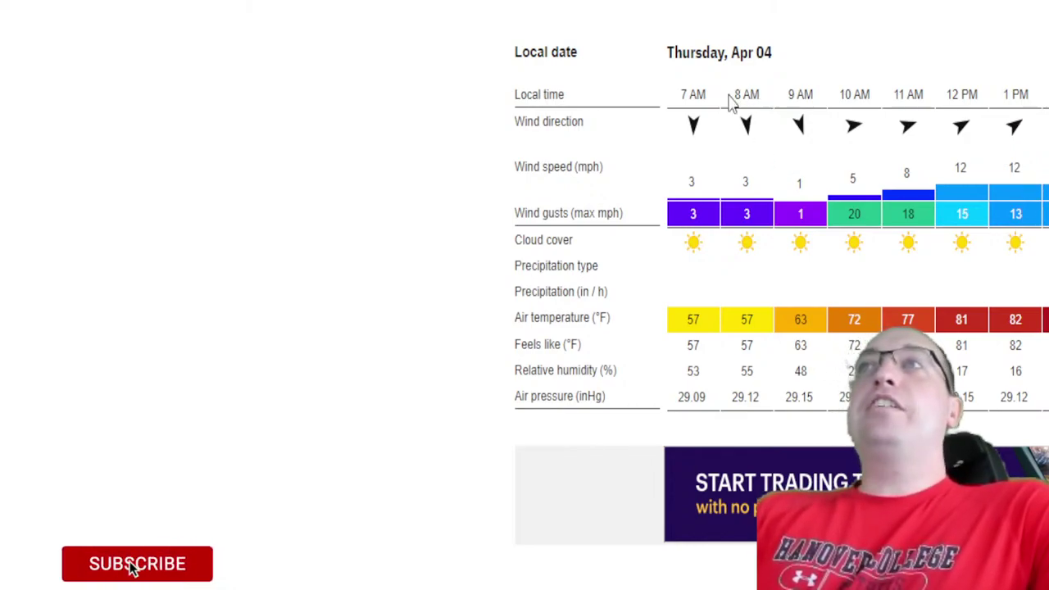
Step: Examine the Thursday, Apr 04 wind speeds and gusts for the 7 AM to 9 AM hours
left_click_drag(680, 89, 840, 105)
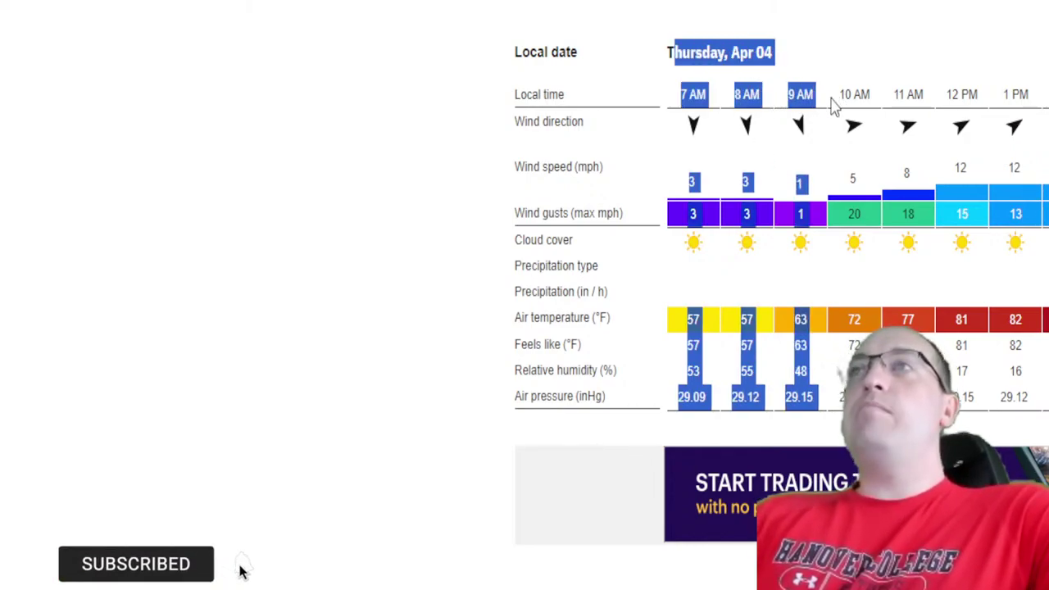
left_click(709, 152)
left_click_drag(690, 95, 836, 119)
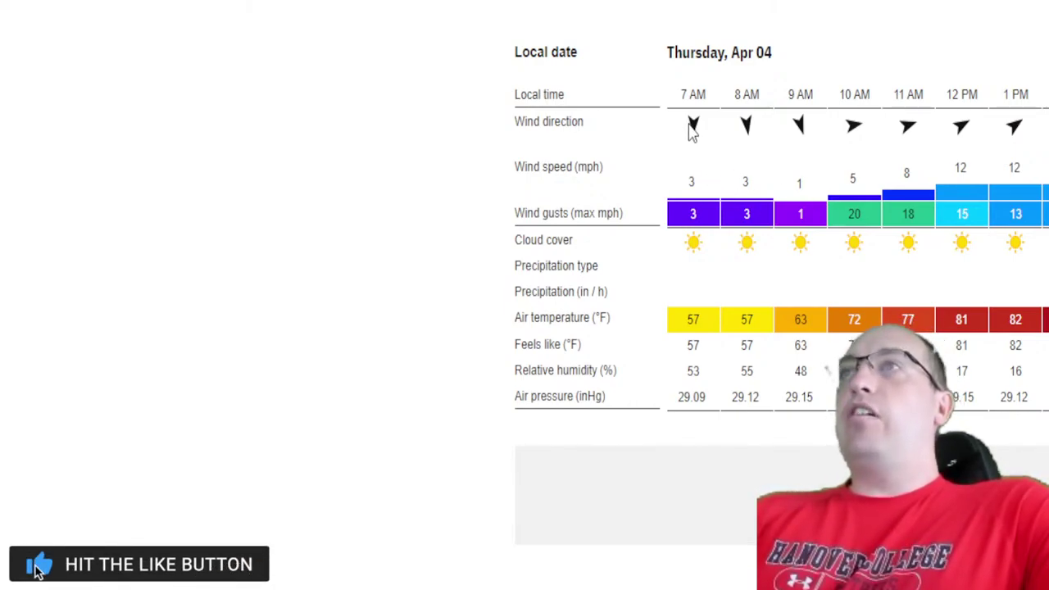
left_click_drag(695, 93, 802, 189)
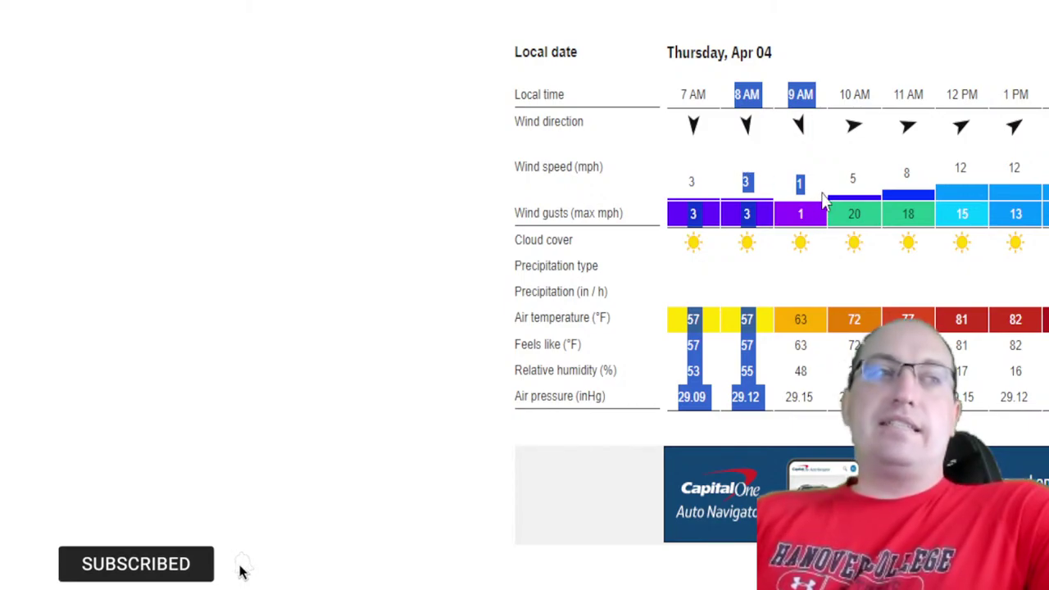
Step: Compare Thursday morning's wind forecast with the morning hours of Friday, Apr 05 in the Superforecast
scroll(824, 201, "down", 2)
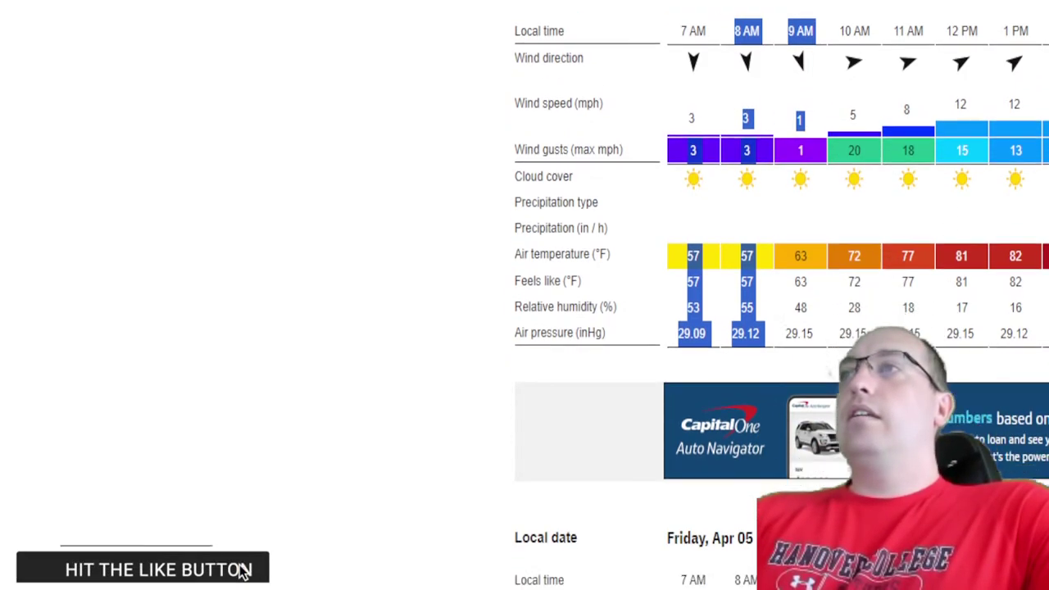
left_click_drag(714, 524, 811, 584)
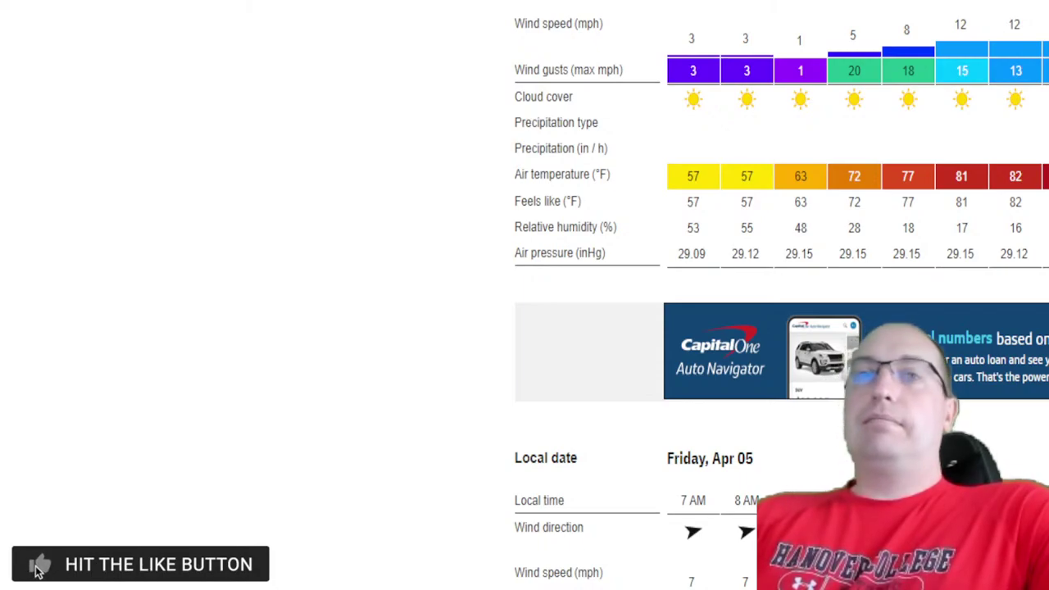
scroll(779, 246, "up", 2)
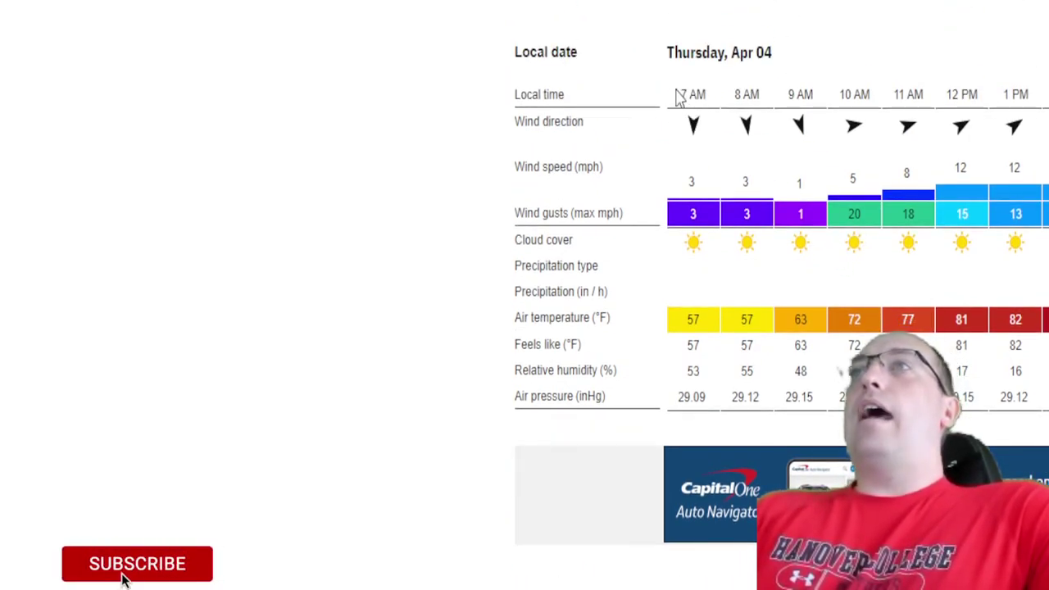
left_click_drag(725, 103, 832, 119)
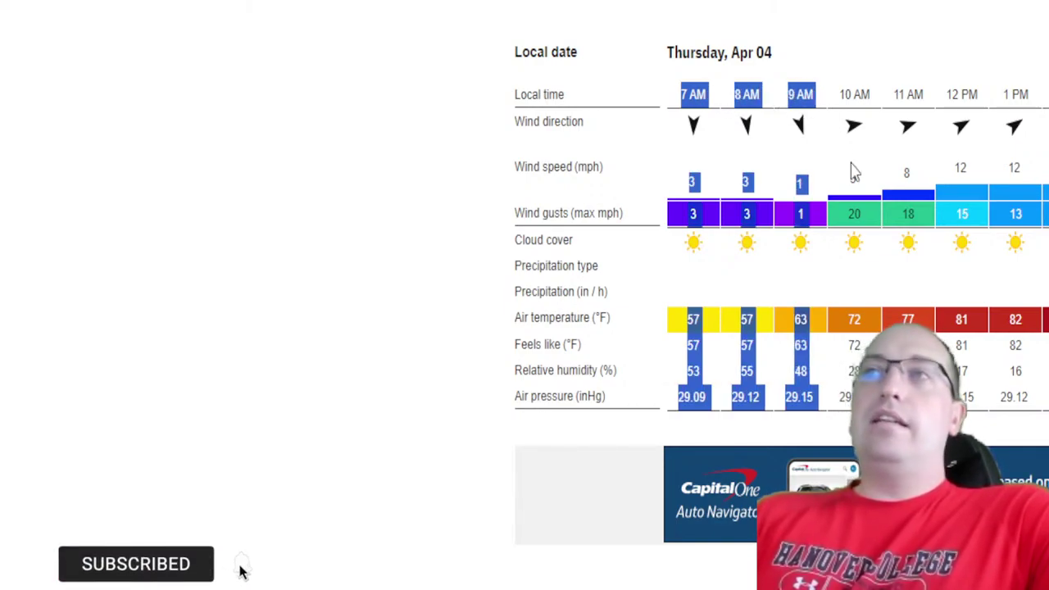
scroll(852, 172, "down", 3)
left_click_drag(693, 427, 965, 433)
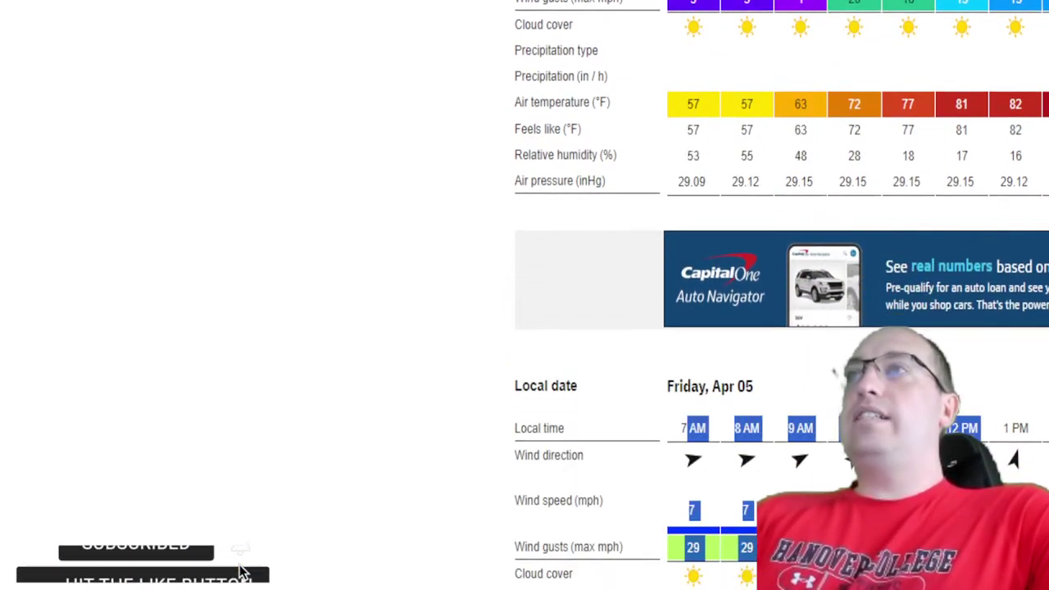
left_click(966, 433)
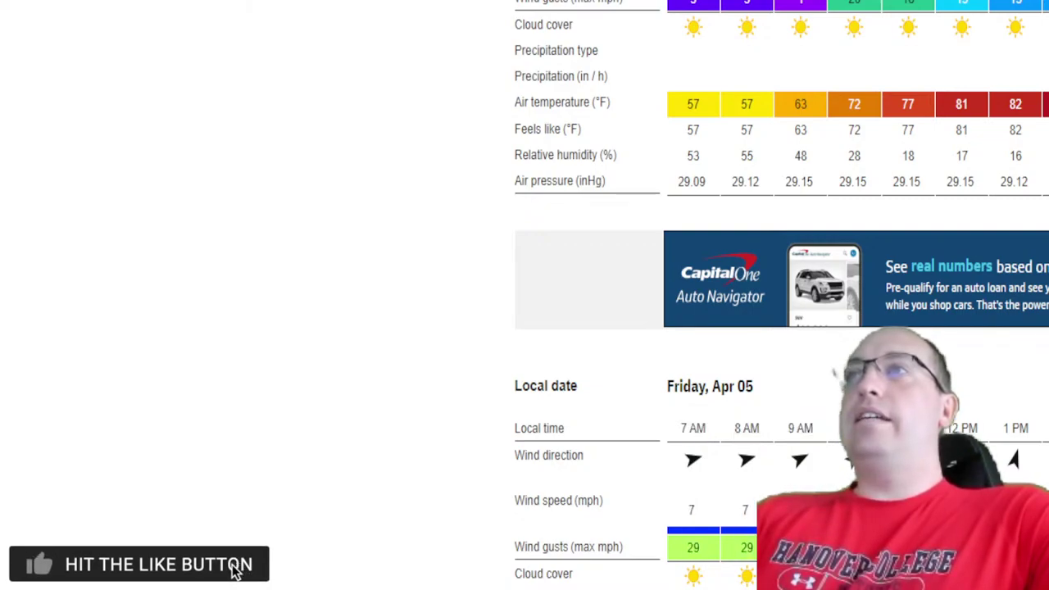
left_click_drag(694, 510, 801, 428)
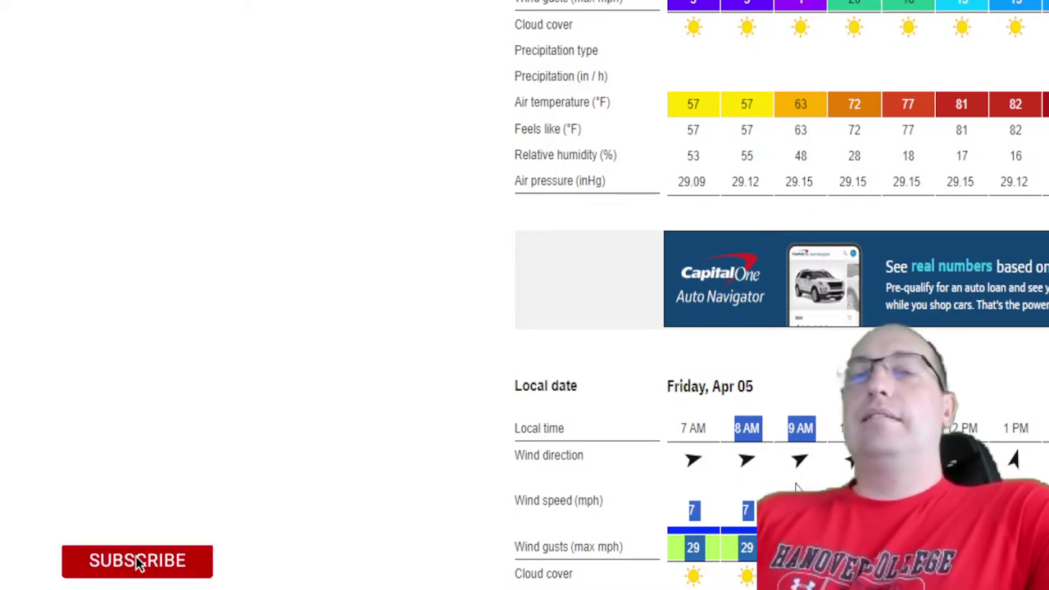
Step: Open the standard Forecast for San Antonio International Airport and review the wind and gusts for Friday, Apr 05
scroll(796, 489, "up", 15)
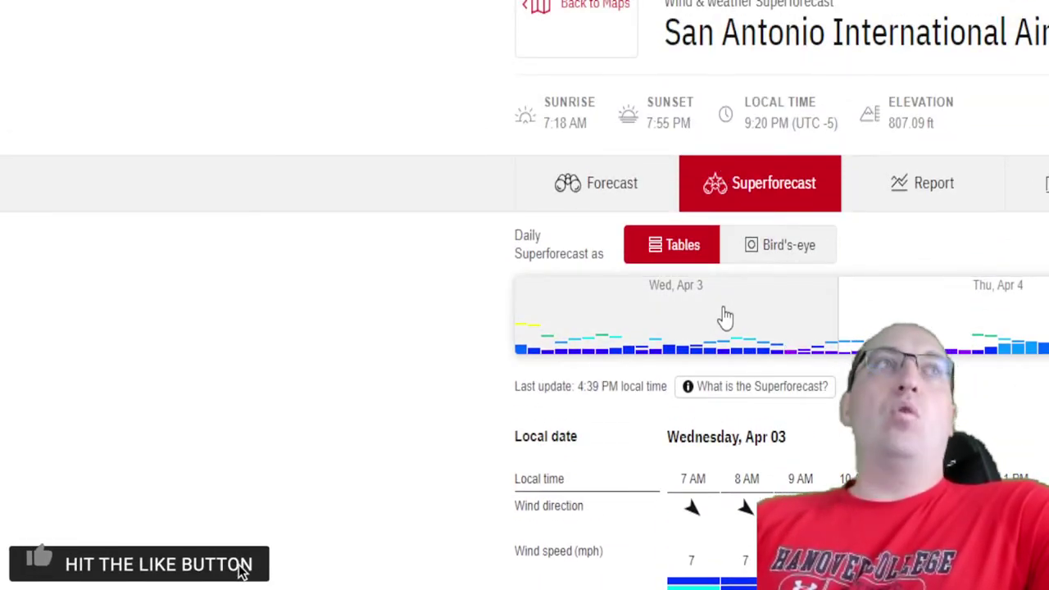
left_click(628, 201)
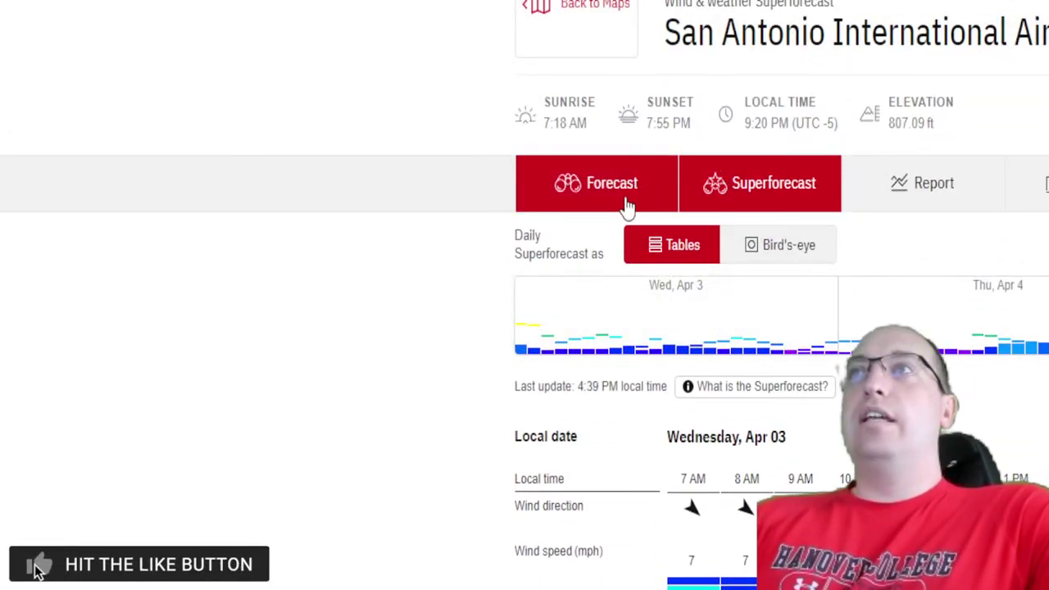
scroll(640, 318, "down", 8)
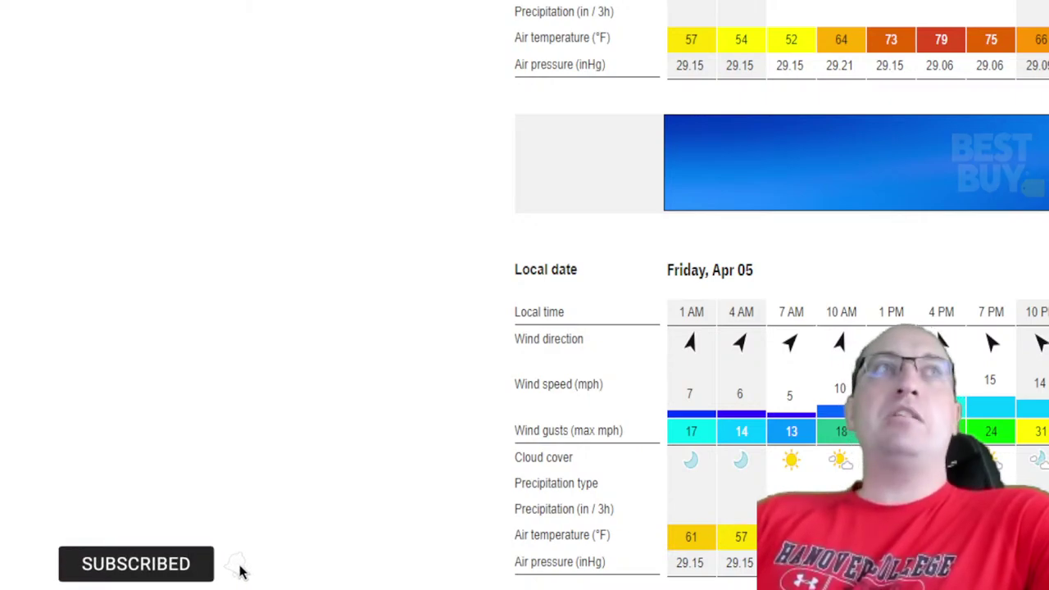
left_click_drag(691, 270, 746, 573)
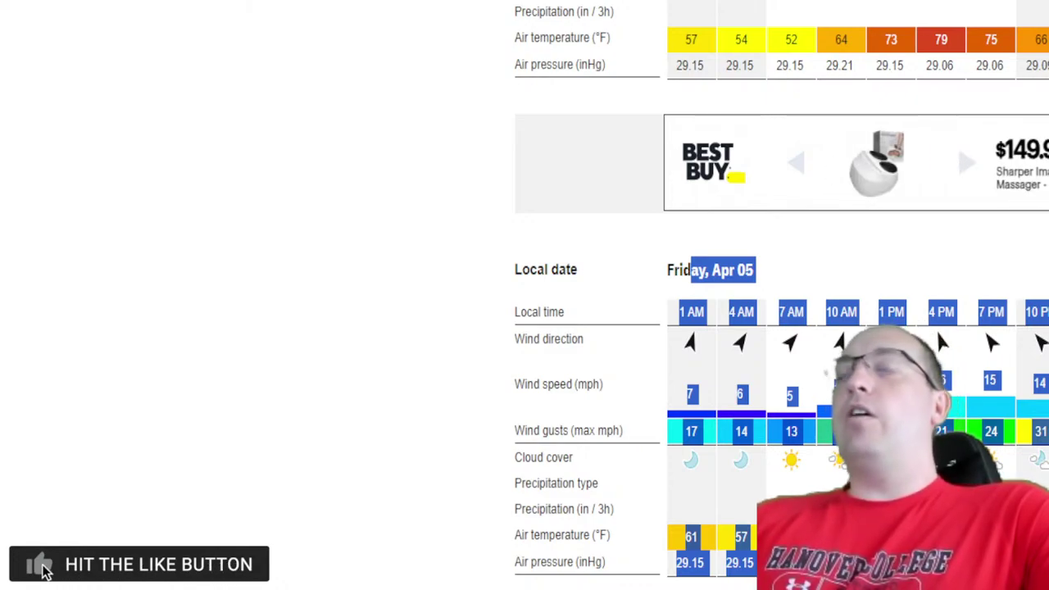
scroll(782, 295, "up", 3)
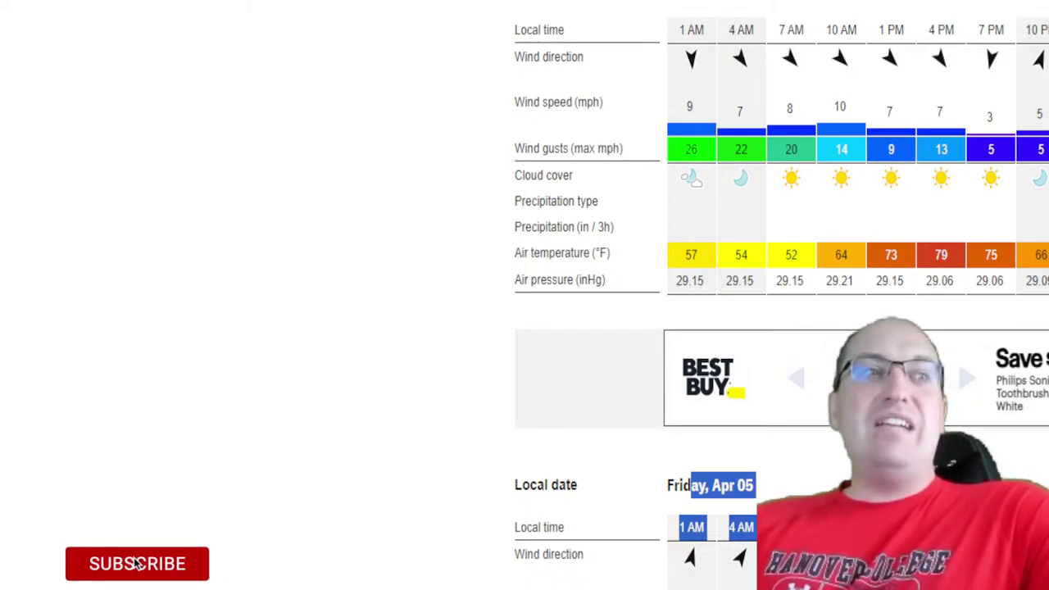
scroll(782, 295, "up", 1)
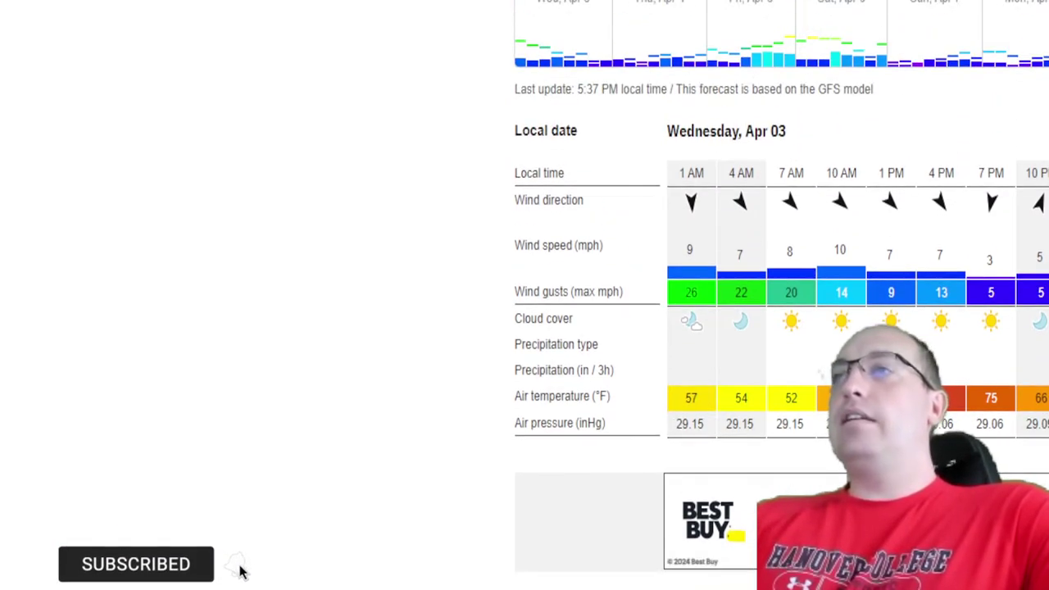
scroll(719, 337, "down", 2)
scroll(719, 336, "up", 1)
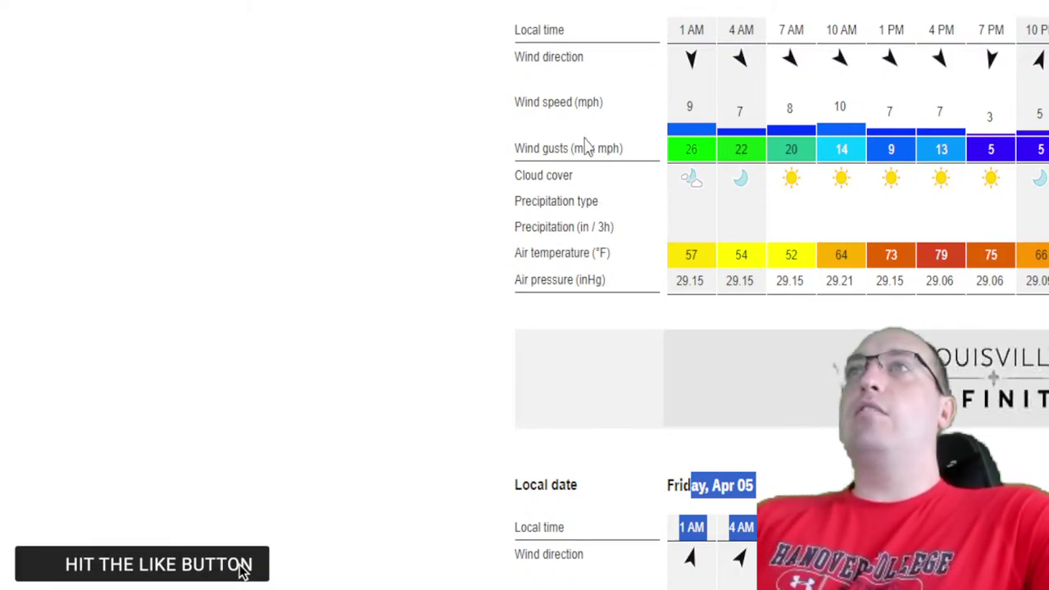
Step: Return to the Superforecast and recheck the Thursday, Apr 04 morning hours
scroll(664, 323, "up", 6)
left_click(761, 187)
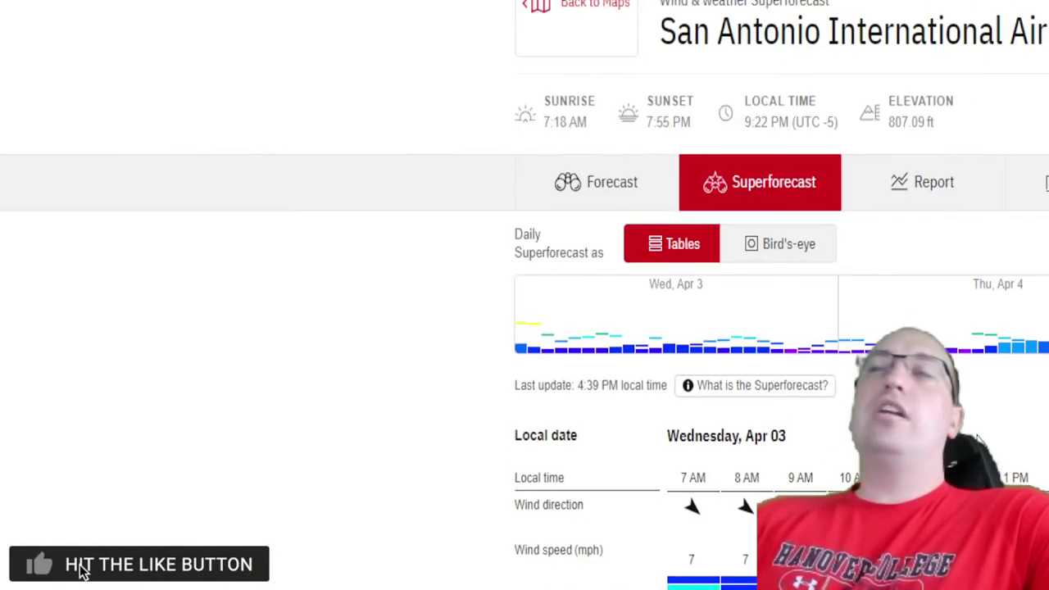
scroll(39, 569, "down", 8)
scroll(741, 278, "down", 3)
left_click_drag(688, 237, 855, 263)
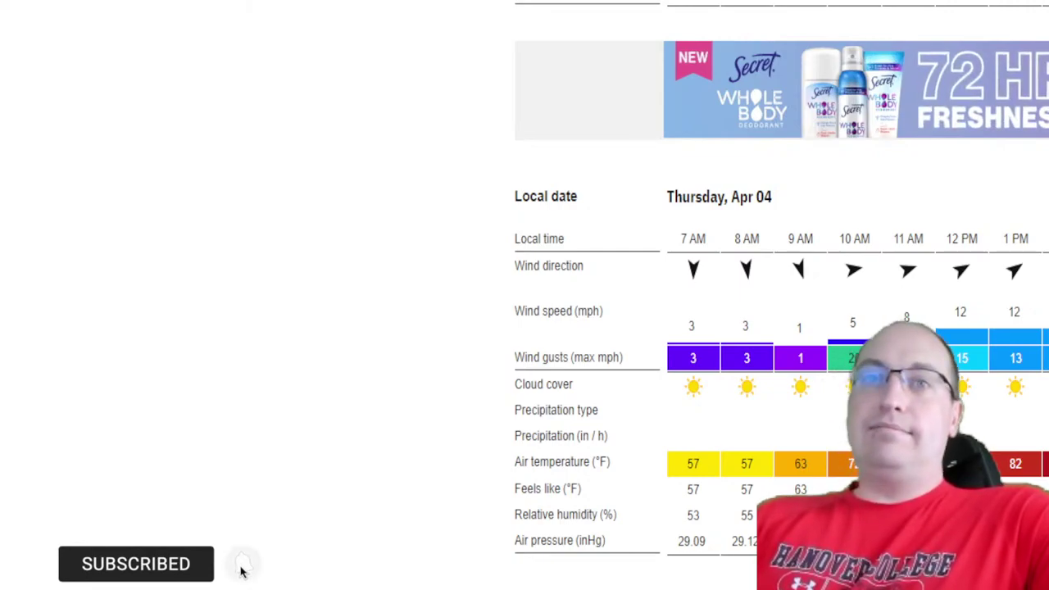
scroll(782, 295, "up", 3)
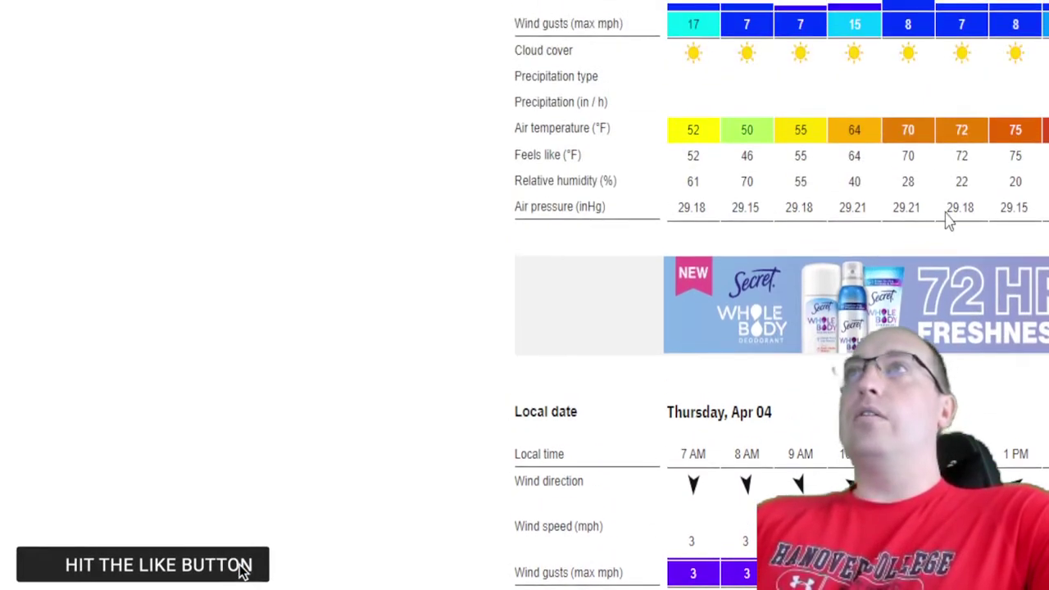